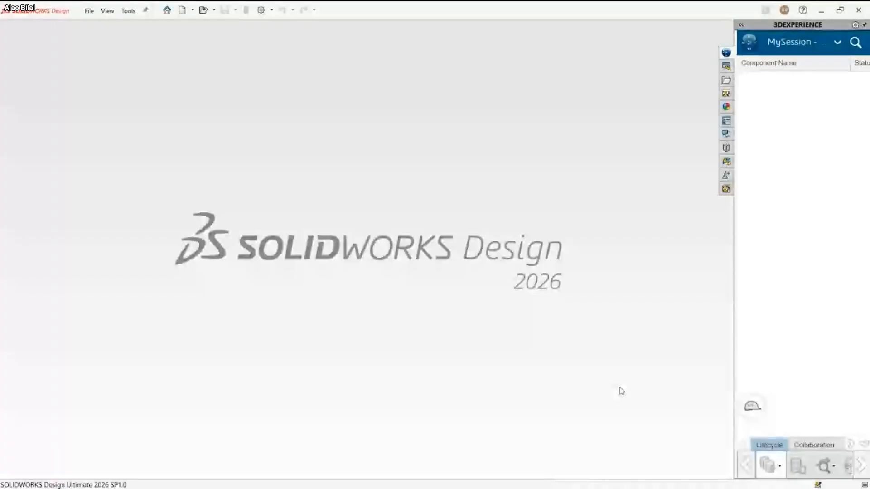
# Step: Create a new part and start a sketch on the Front Plane
pyautogui.click(167, 13)
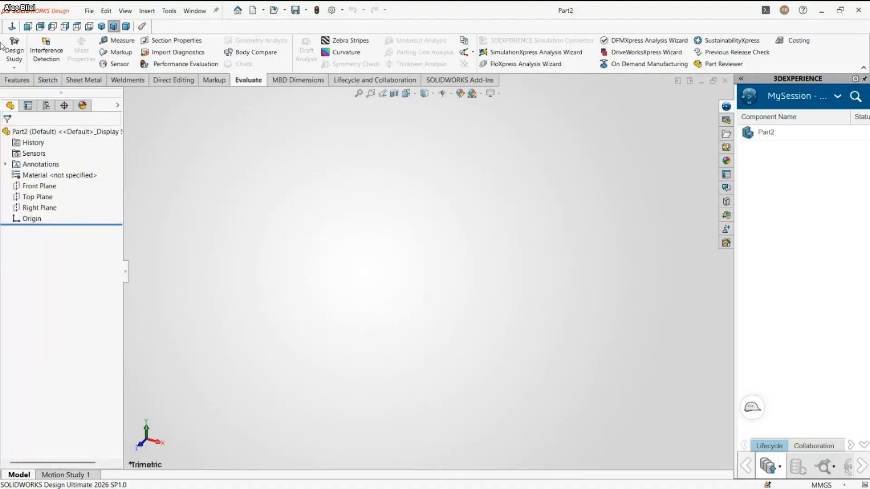
pyautogui.click(48, 80)
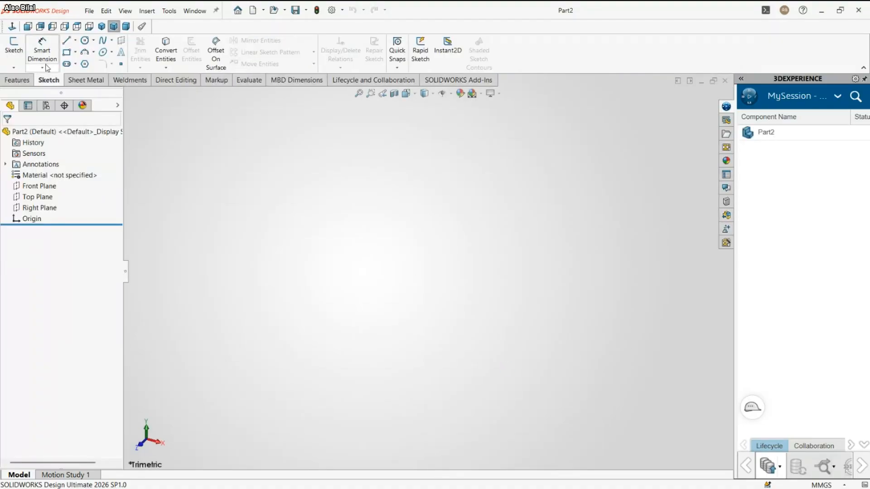
pyautogui.click(23, 51)
pyautogui.click(542, 232)
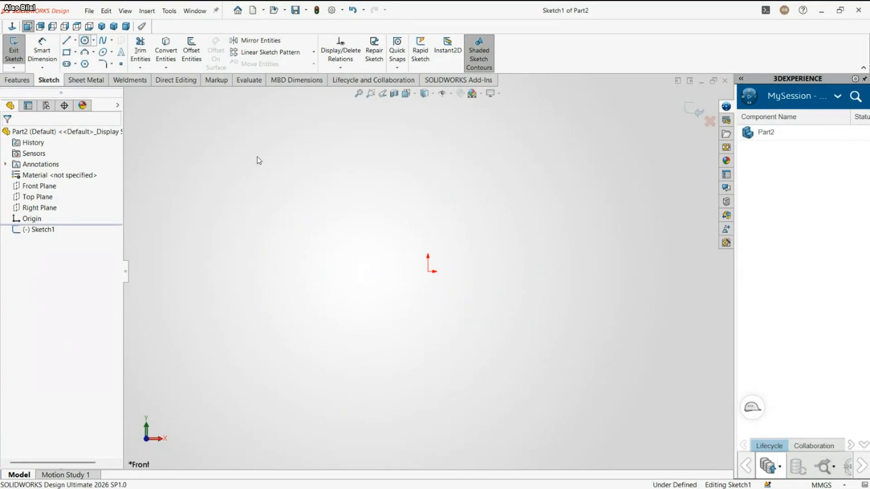
# Step: Sketch two circles level with the origin: radius about 36 mm centred about 44 mm right, and radius about 45 mm centred about 48 mm left
pyautogui.click(502, 272)
pyautogui.click(539, 227)
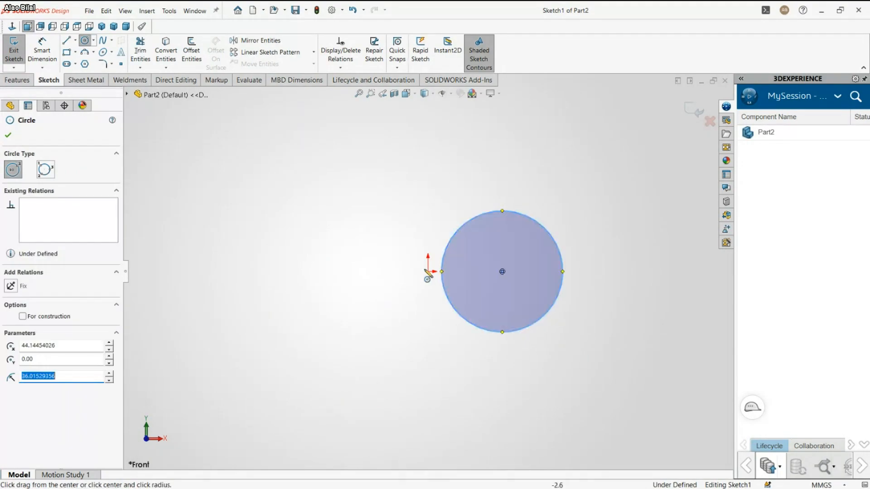
pyautogui.click(348, 271)
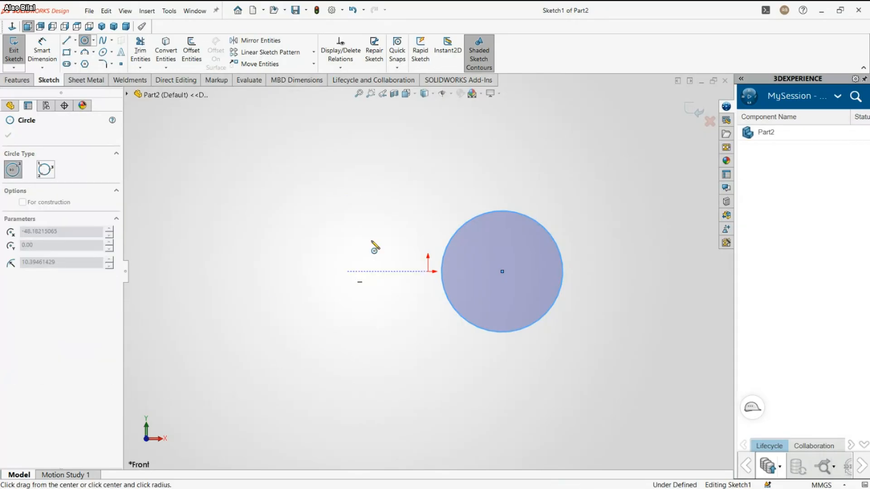
pyautogui.click(387, 206)
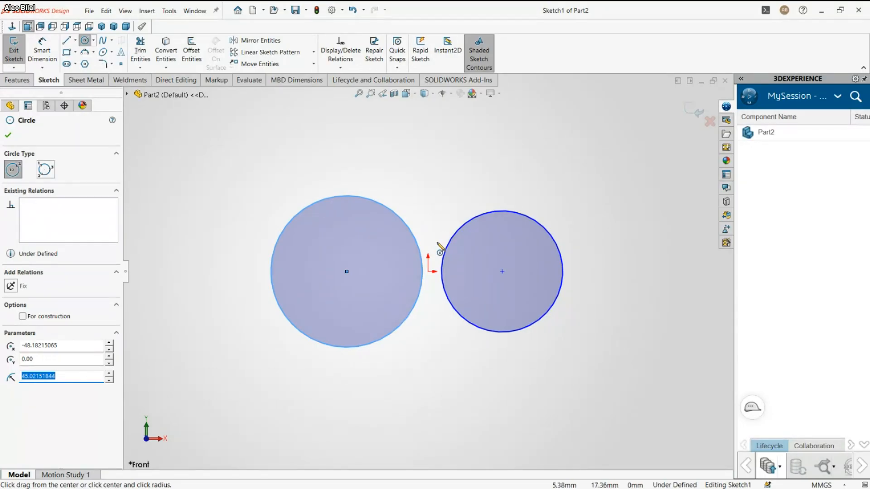
pyautogui.scroll(1, 440, 264)
pyautogui.press('Escape')
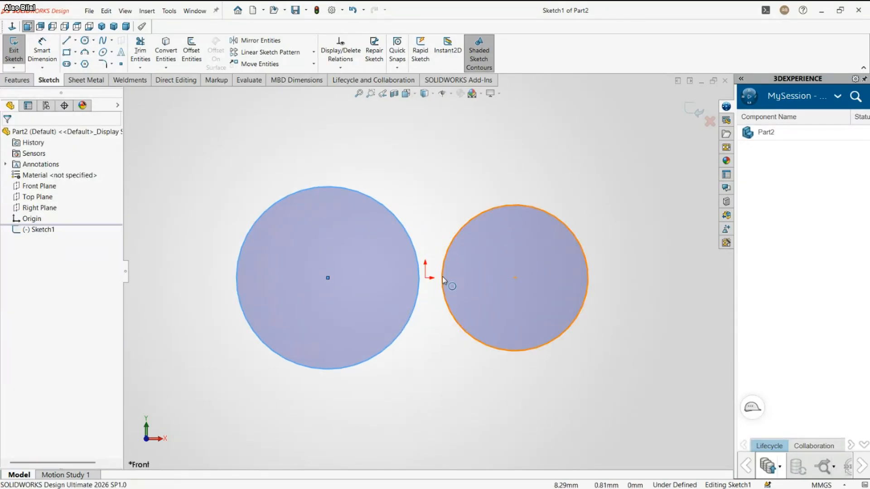
pyautogui.click(420, 281)
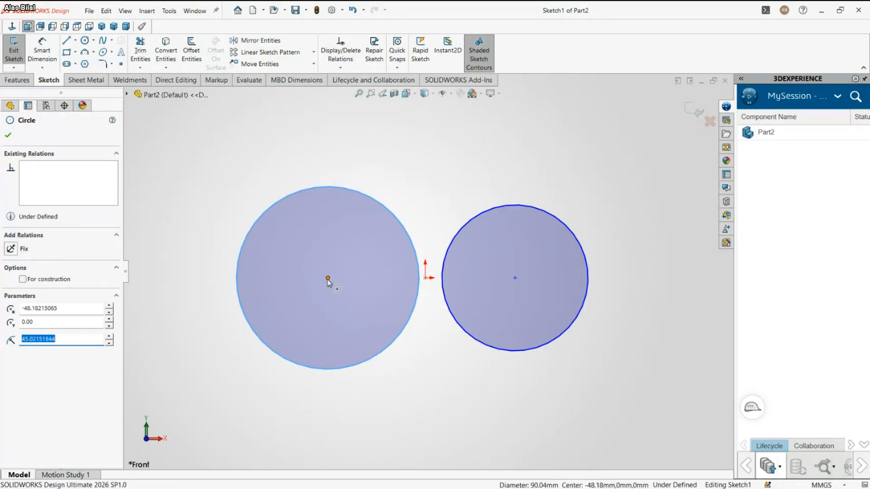
pyautogui.click(328, 278)
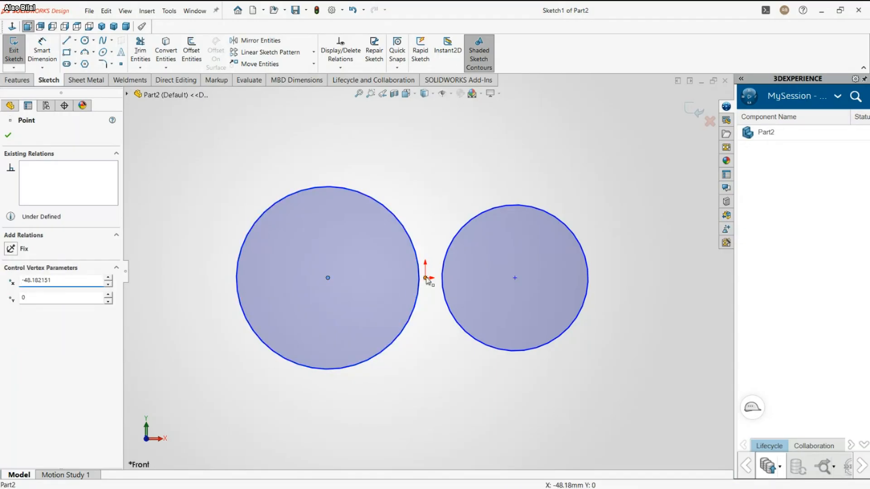
pyautogui.keyDown('ctrl'); pyautogui.click(426, 277); pyautogui.keyUp('ctrl')
pyautogui.keyDown('ctrl'); pyautogui.click(514, 277); pyautogui.keyUp('ctrl')
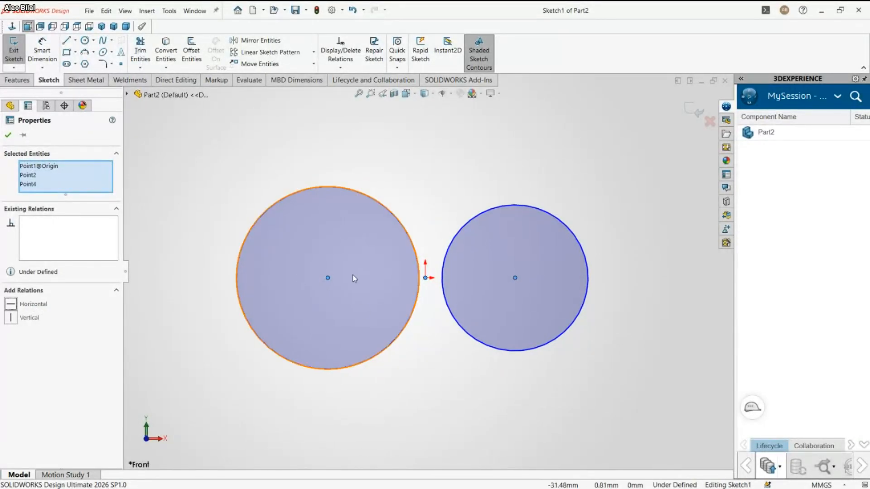
pyautogui.press('Escape')
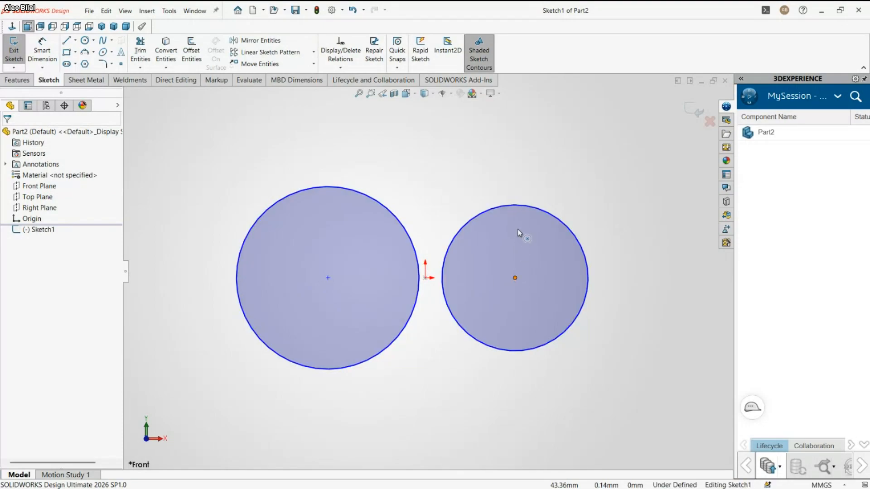
# Step: Try moving the smaller circle freehand, and undo the move
pyautogui.moveTo(519, 233)
pyautogui.mouseDown()
pyautogui.moveTo(510, 319)
pyautogui.moveTo(497, 222)
pyautogui.moveTo(520, 223)
pyautogui.mouseUp()
pyautogui.click(434, 376)
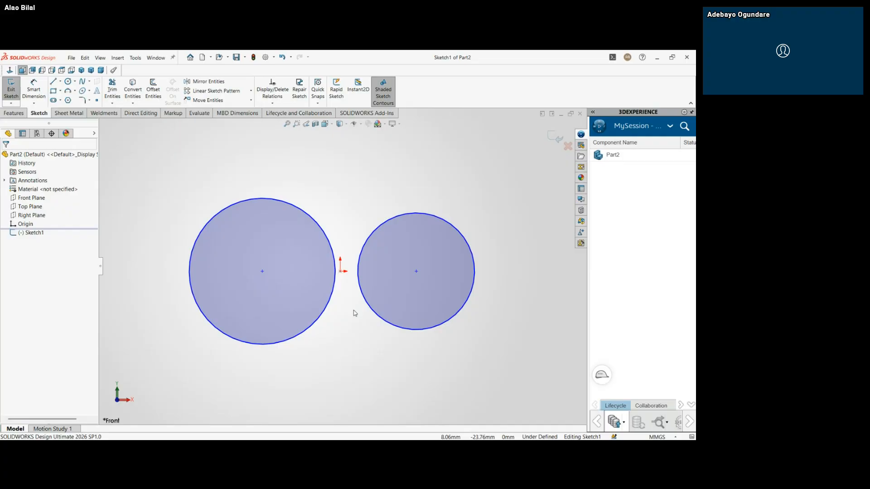
pyautogui.hotkey('ctrl', 'z')
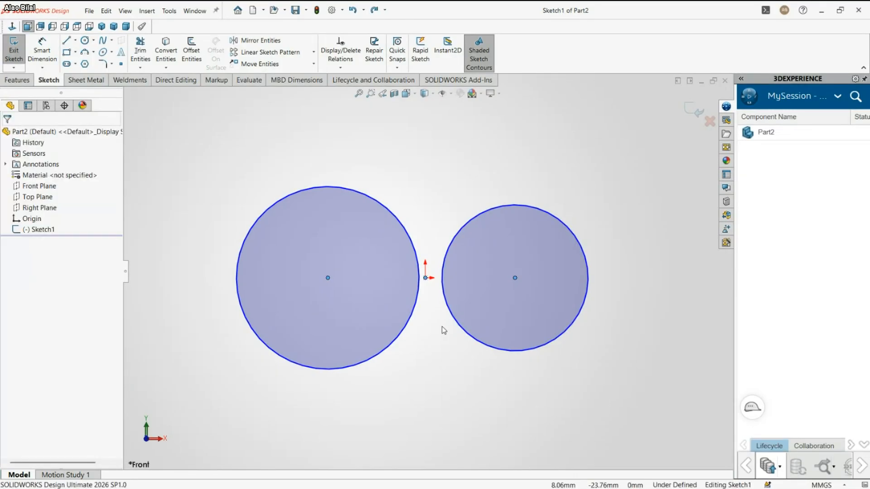
pyautogui.click(370, 163)
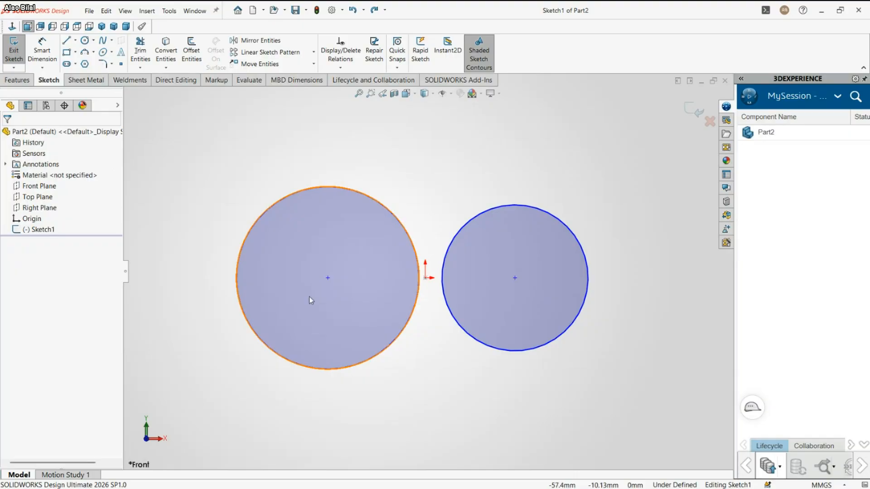
# Step: Add a horizontal relation between both circle centres and the origin
pyautogui.click(328, 278)
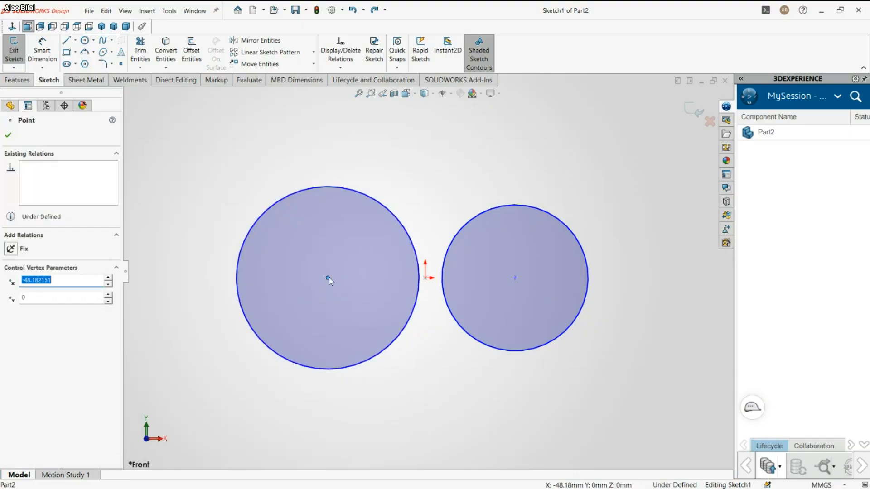
pyautogui.keyDown('ctrl'); pyautogui.click(426, 278); pyautogui.keyUp('ctrl')
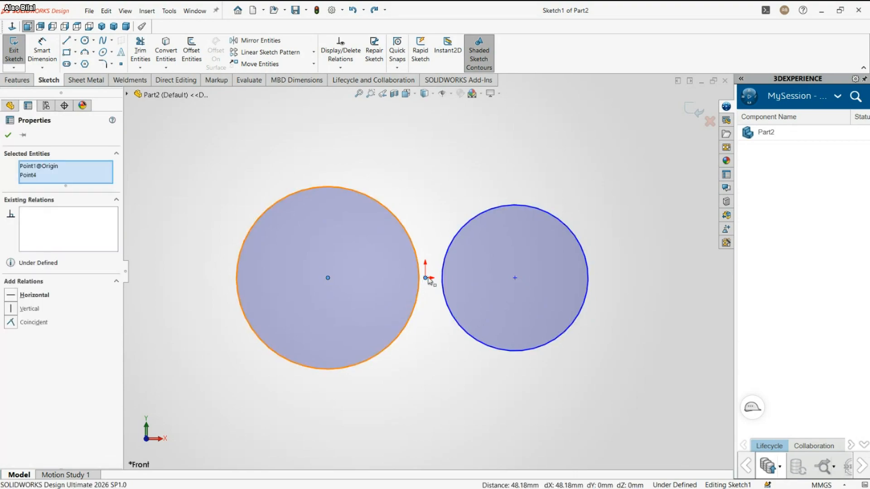
pyautogui.keyDown('ctrl'); pyautogui.click(515, 278); pyautogui.keyUp('ctrl')
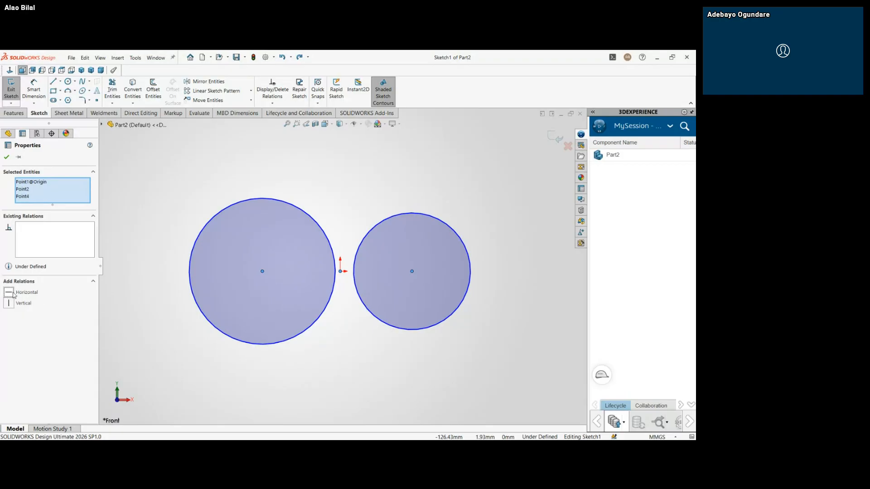
pyautogui.click(210, 208)
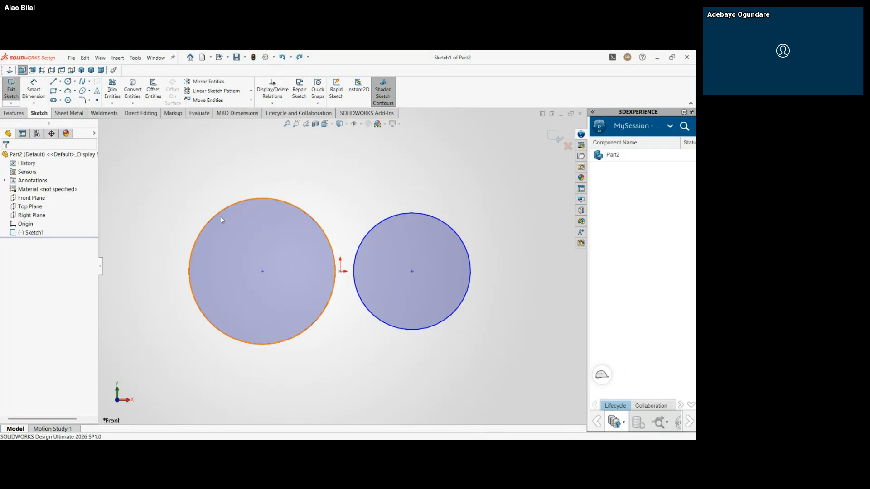
# Step: Add an equal relation between the two circles
pyautogui.click(410, 216)
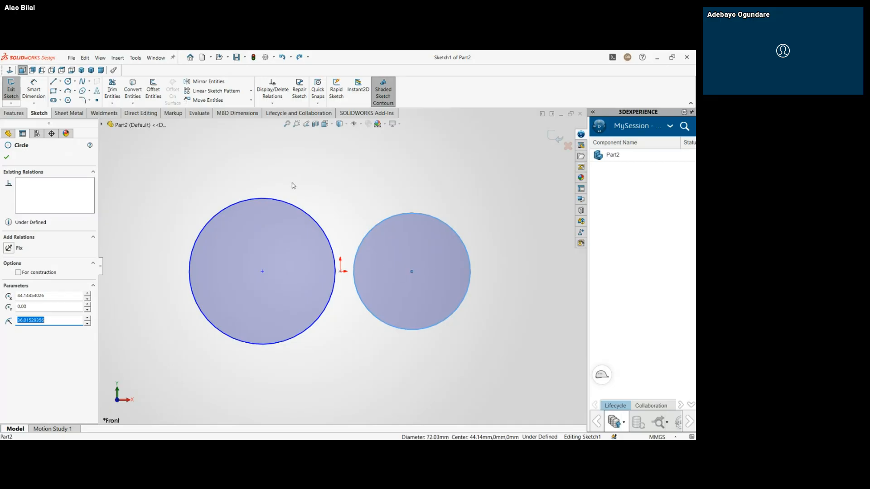
pyautogui.keyDown('ctrl'); pyautogui.click(297, 208); pyautogui.keyUp('ctrl')
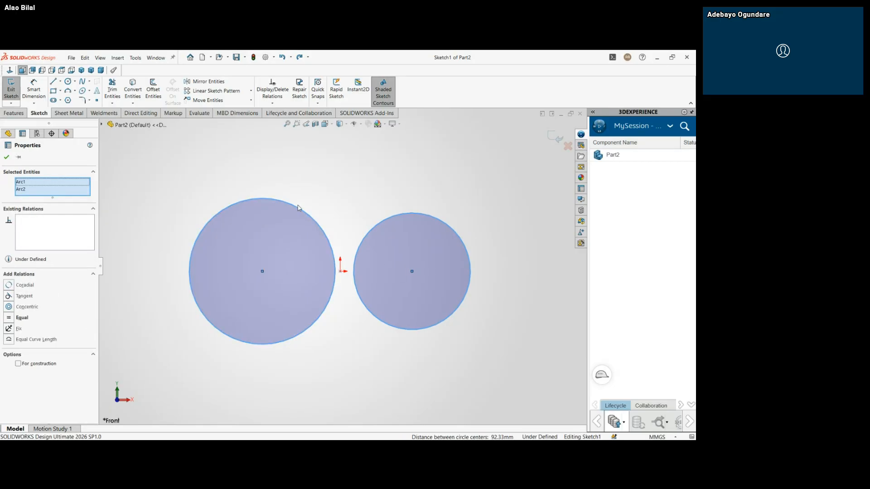
pyautogui.click(10, 319)
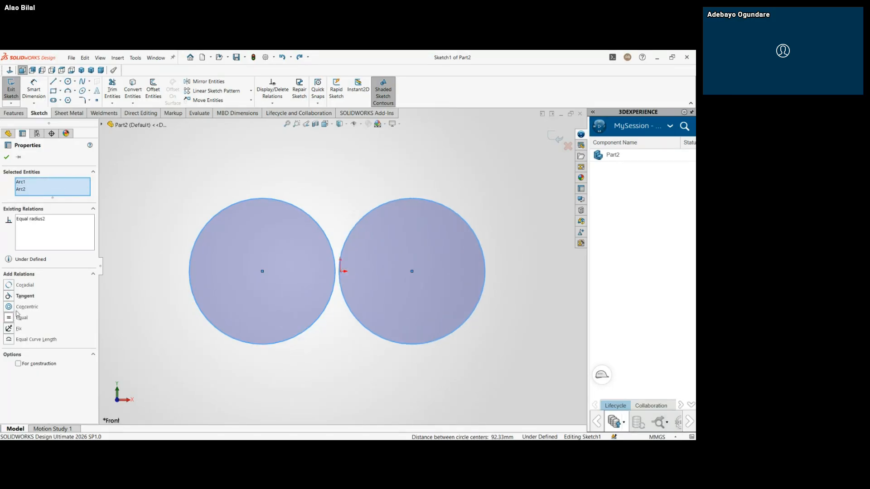
pyautogui.click(358, 190)
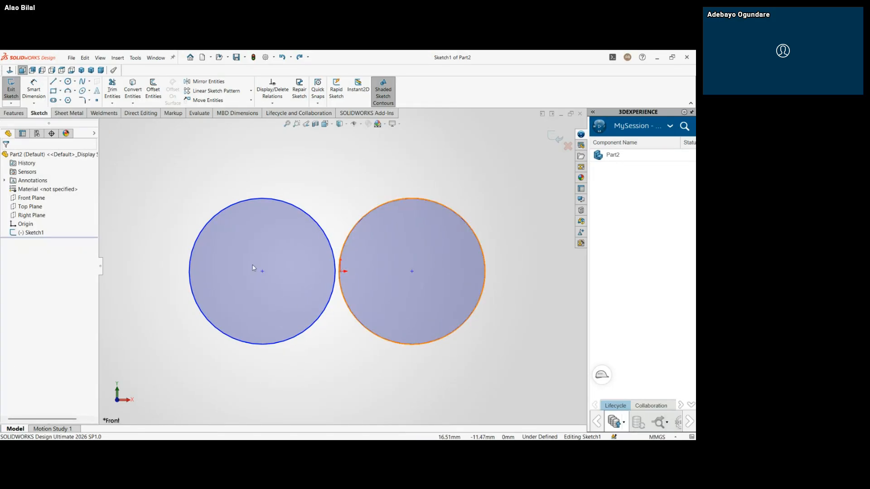
# Step: Add a tangent relation between the two equal circles
pyautogui.click(334, 247)
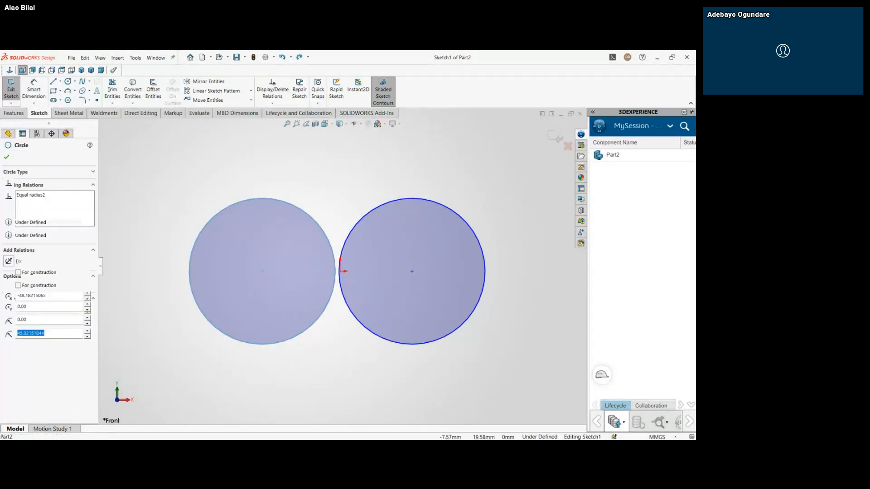
pyautogui.keyDown('ctrl'); pyautogui.click(357, 227); pyautogui.keyUp('ctrl')
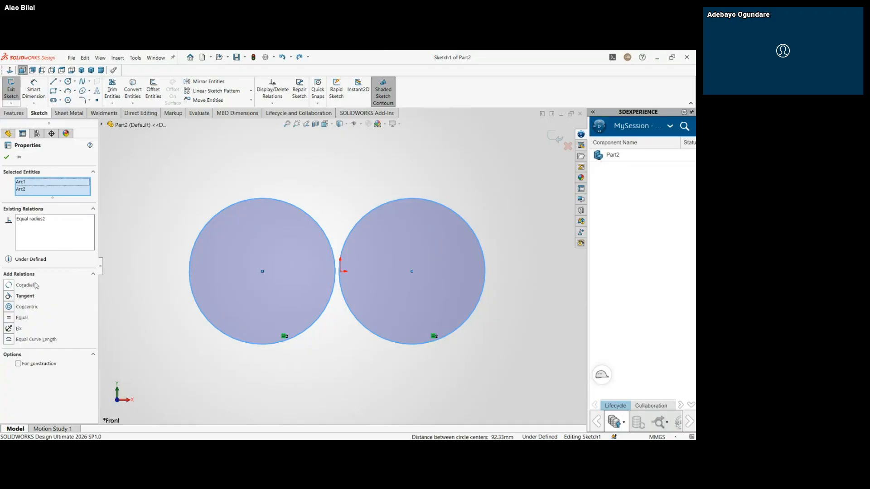
pyautogui.click(9, 296)
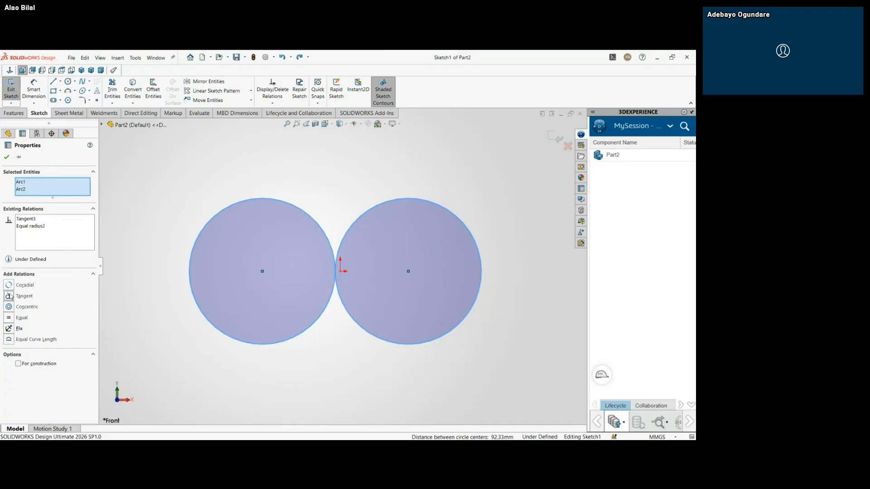
pyautogui.click(343, 194)
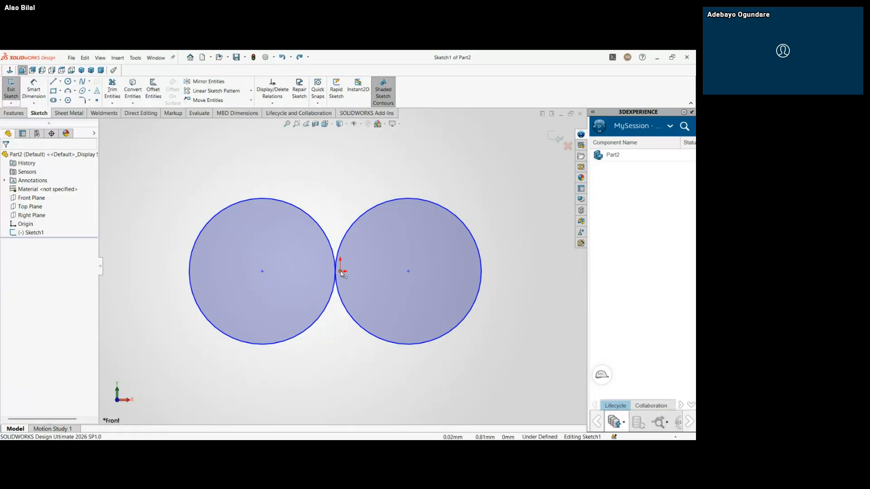
# Step: Place a sketch point where the two circles touch, horizontally aligned with the right circle's centre
pyautogui.click(98, 101)
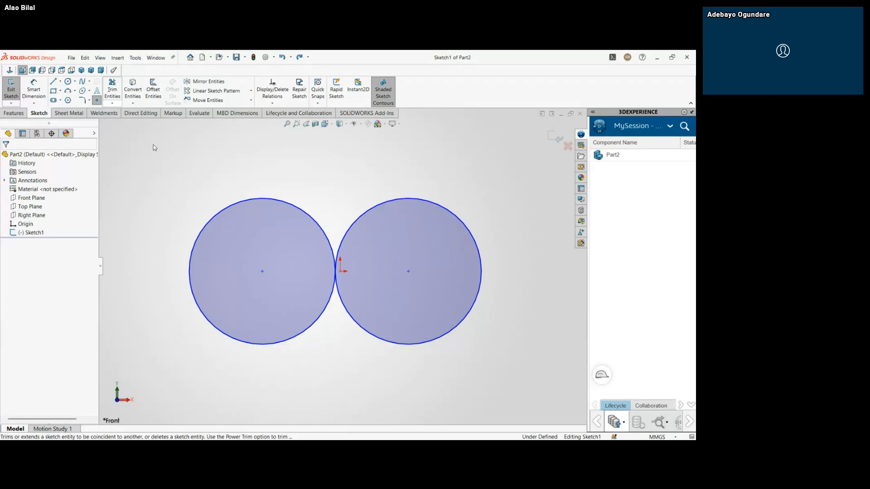
pyautogui.click(335, 272)
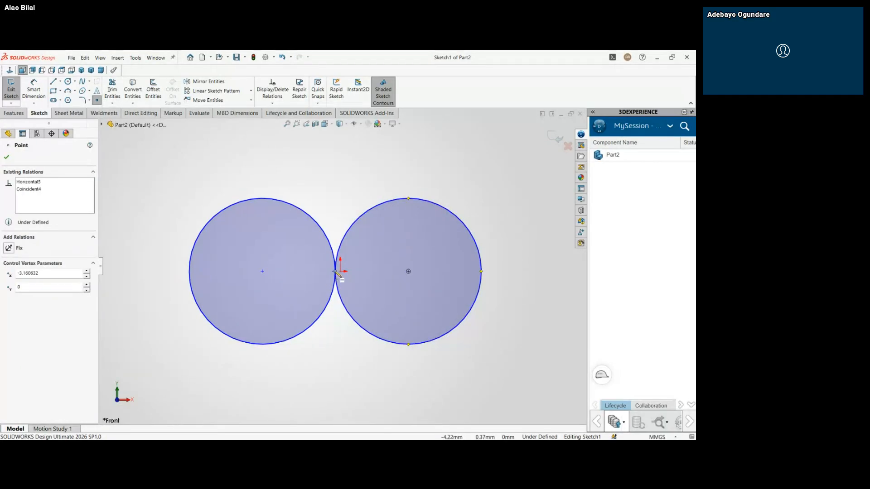
pyautogui.press('Escape')
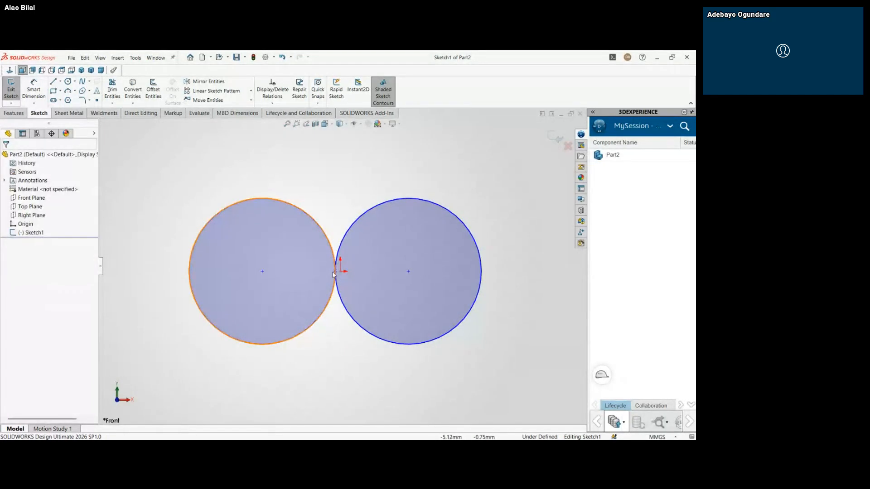
pyautogui.click(338, 272)
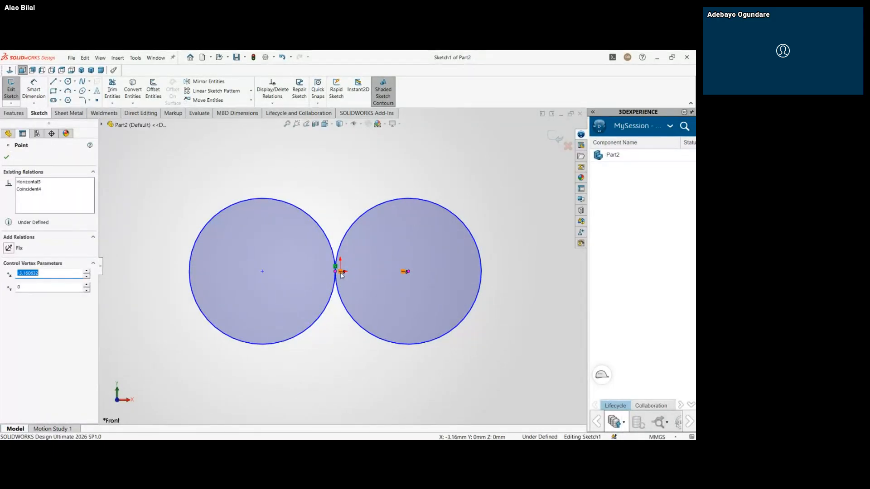
pyautogui.click(340, 362)
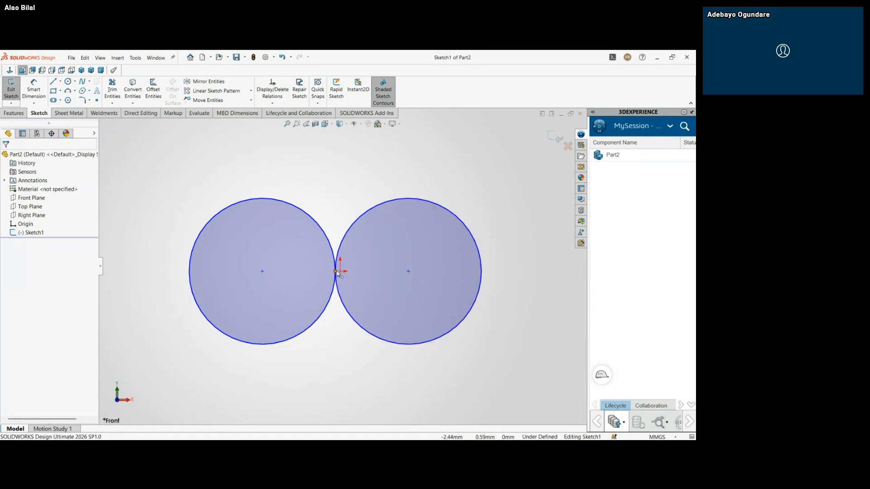
pyautogui.click(335, 272)
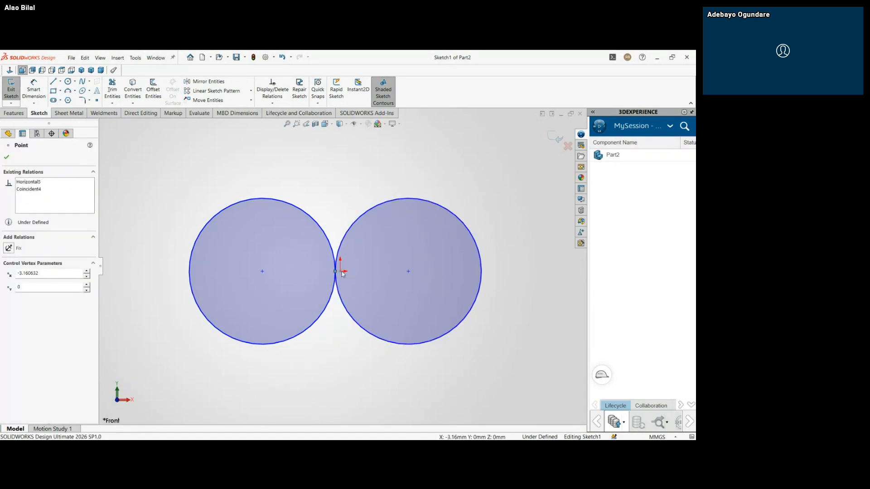
pyautogui.click(341, 302)
pyautogui.scroll(-5, 340, 272)
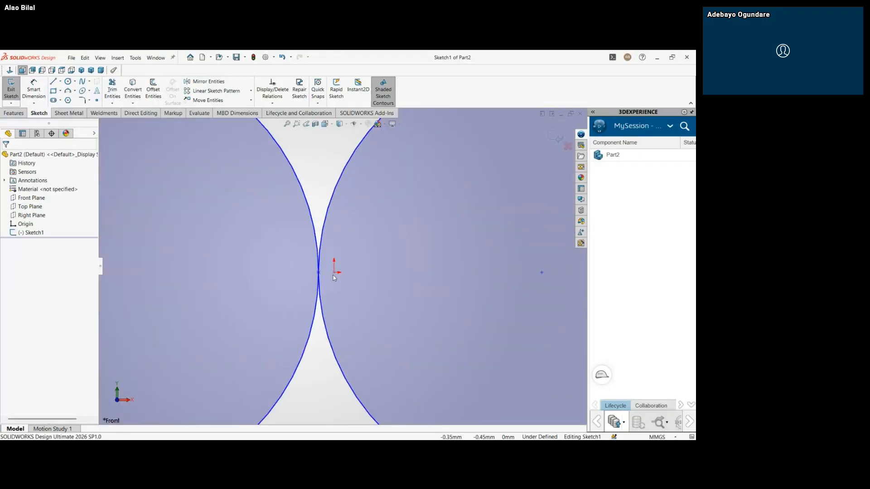
pyautogui.click(336, 273)
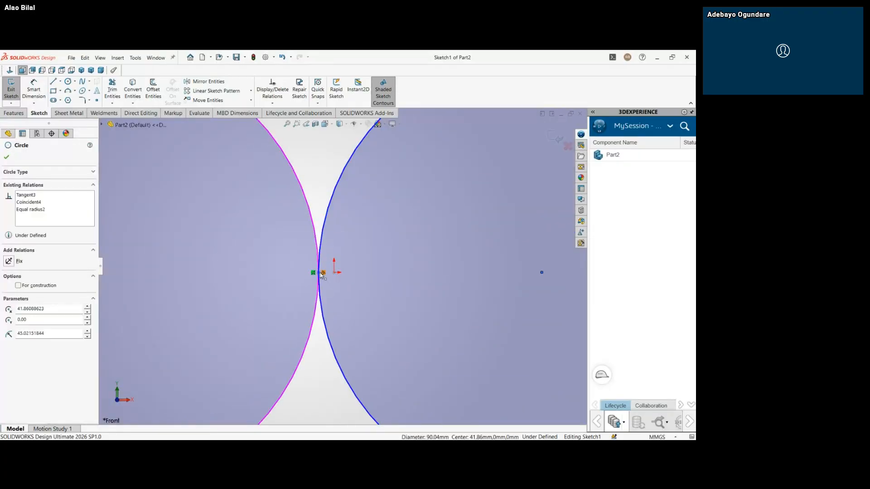
pyautogui.click(318, 272)
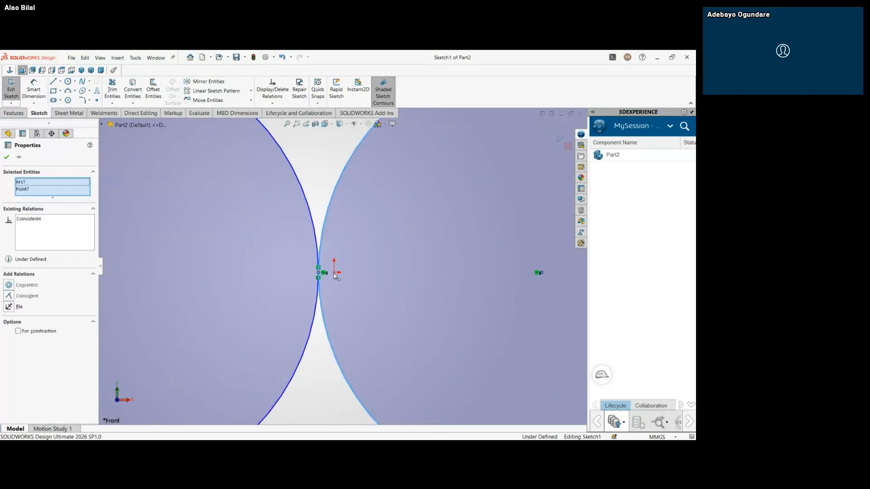
pyautogui.keyDown('ctrl'); pyautogui.click(334, 273); pyautogui.keyUp('ctrl')
pyautogui.keyDown('ctrl'); pyautogui.click(335, 273); pyautogui.keyUp('ctrl')
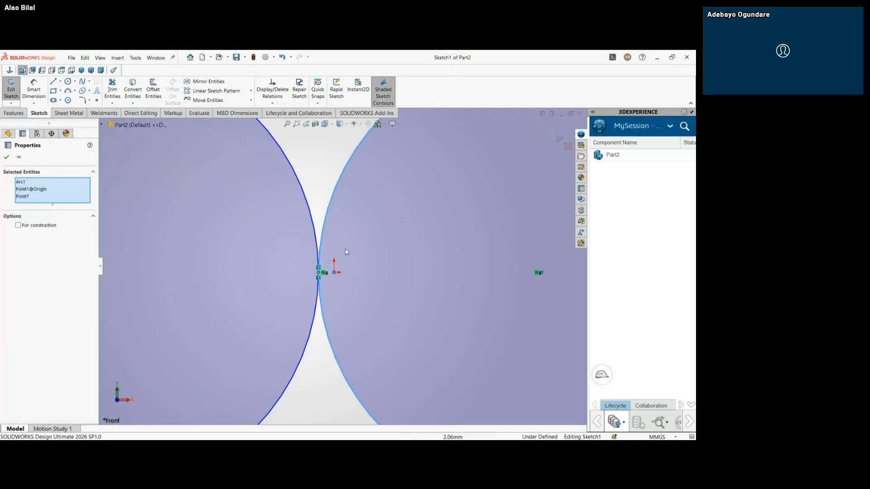
pyautogui.click(317, 161)
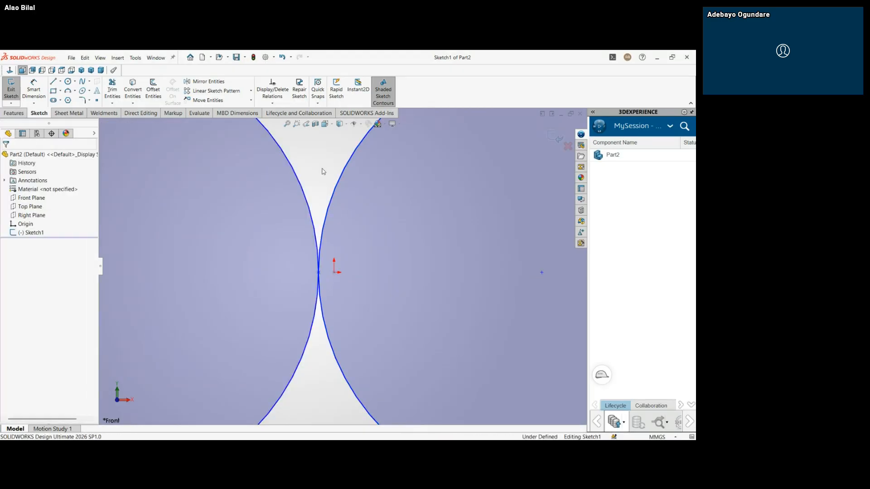
# Step: Add a coincident relation between the sketch point where the two circles touch and the origin
pyautogui.click(319, 273)
pyautogui.keyDown('ctrl'); pyautogui.click(334, 273); pyautogui.keyUp('ctrl')
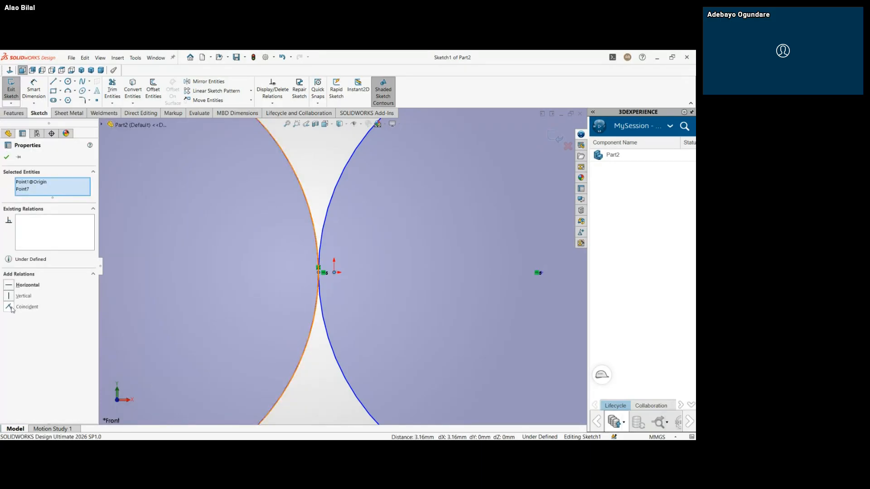
pyautogui.click(9, 307)
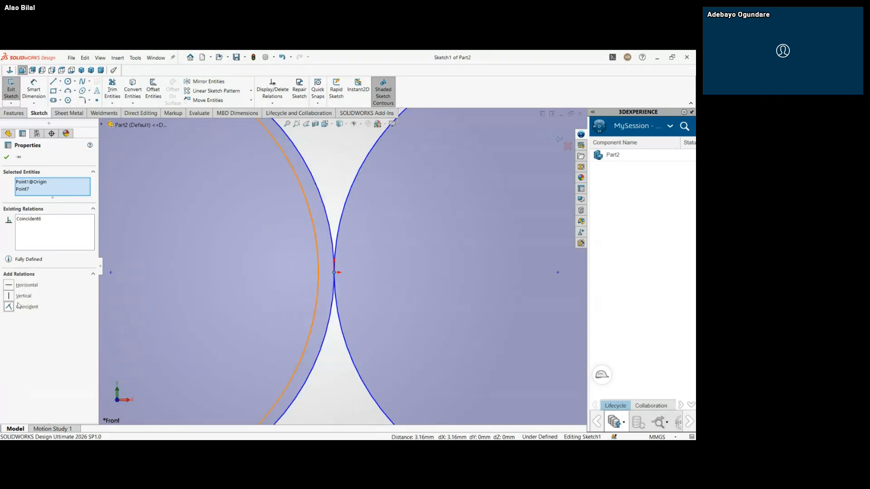
pyautogui.scroll(2, 366, 272)
pyautogui.scroll(5, 365, 273)
pyautogui.click(343, 348)
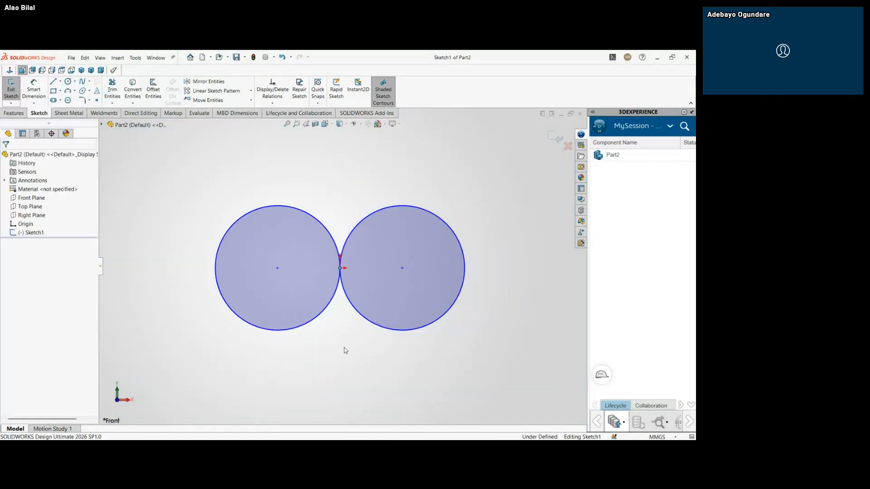
# Step: Dimension the right circle's diameter and set it to 330 mm
pyautogui.moveTo(373, 322); pyautogui.dragTo(419, 242, button='right')
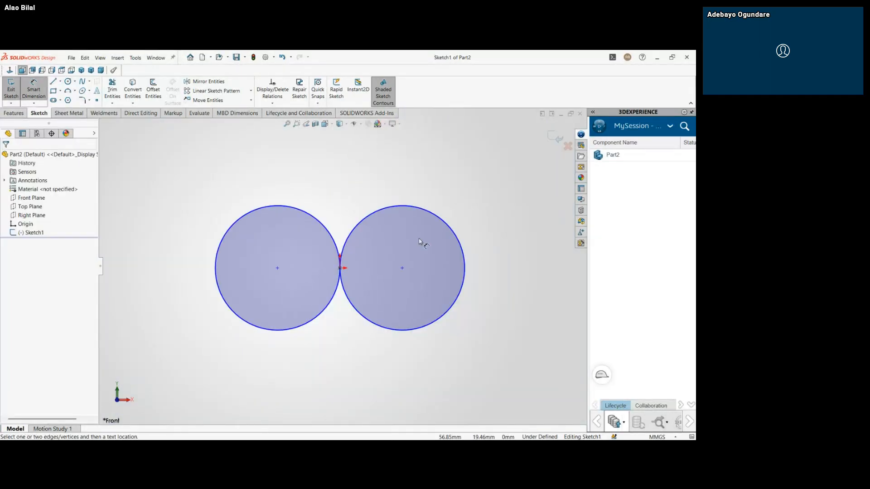
pyautogui.click(438, 217)
pyautogui.click(484, 179)
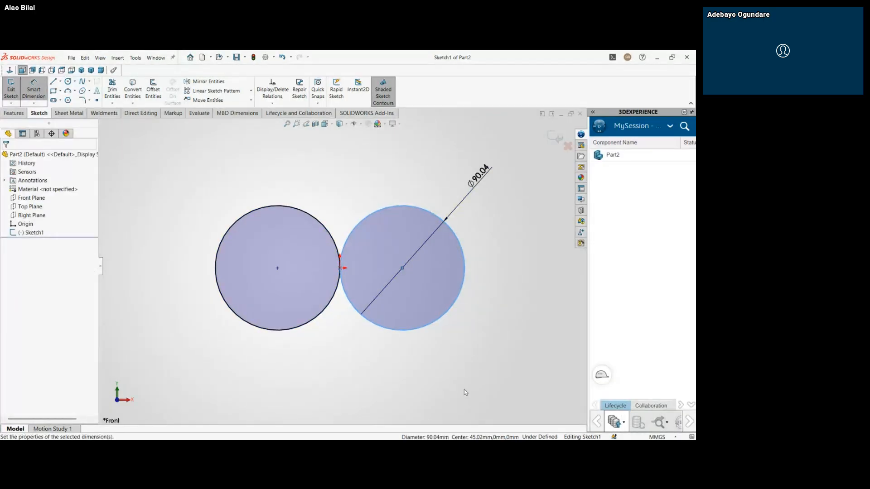
pyautogui.press('Escape')
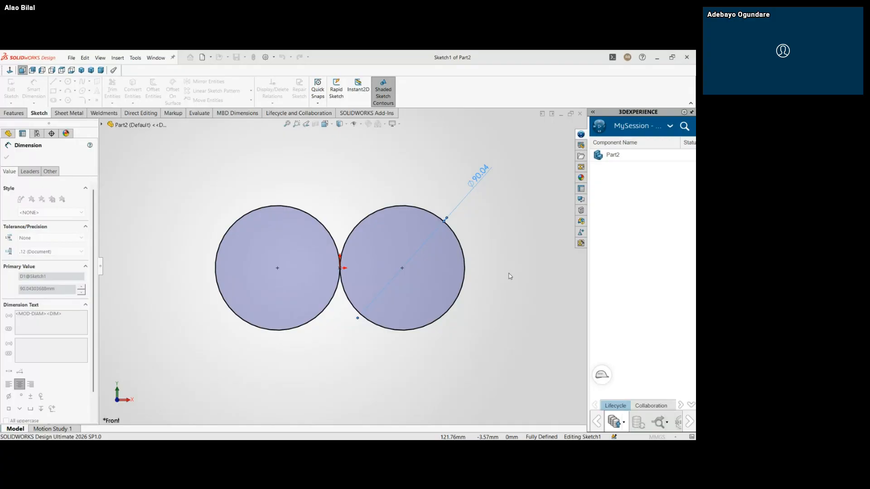
pyautogui.click(502, 131)
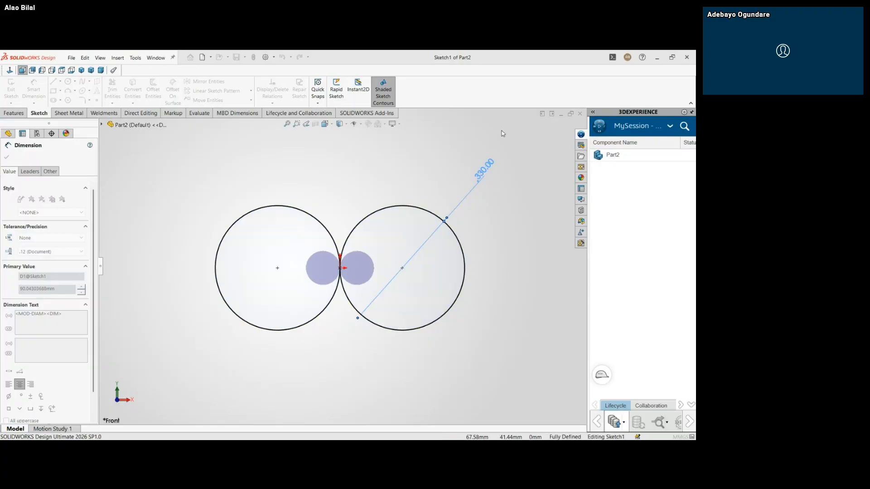
pyautogui.click(486, 330)
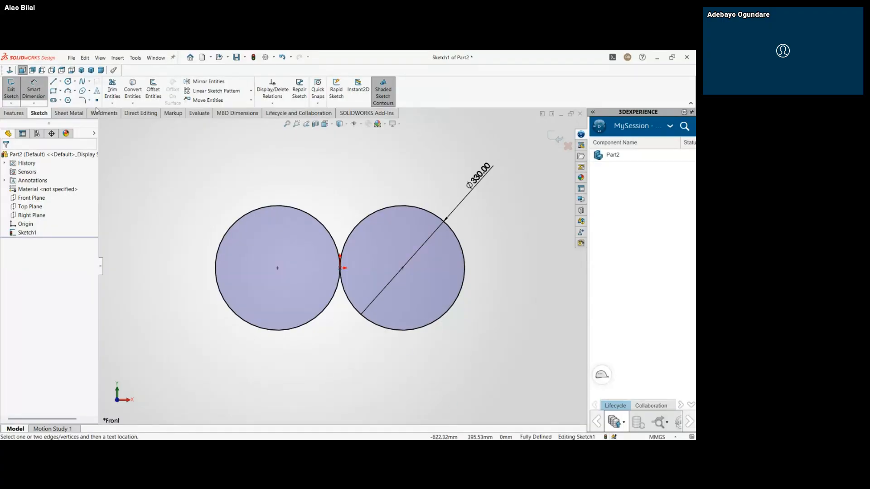
# Step: Sketch two circles centred on the right circle's centre, with radii of about 50 mm and 130 mm
pyautogui.click(68, 81)
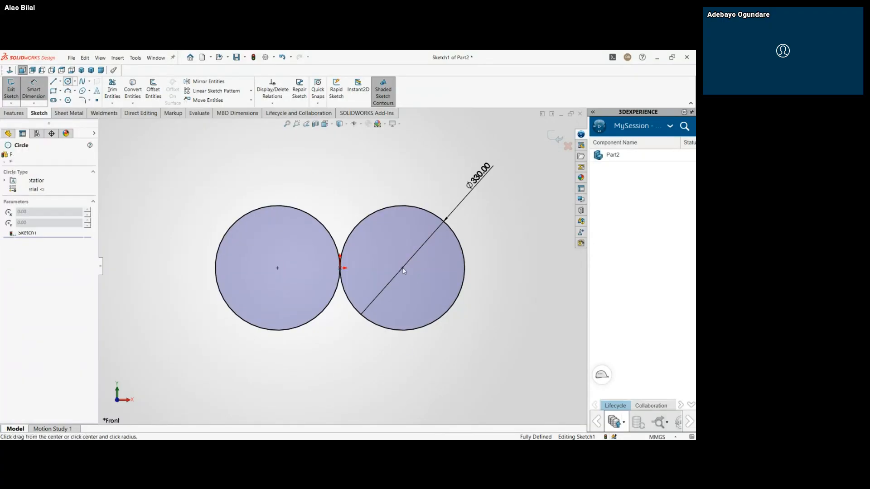
pyautogui.click(402, 267)
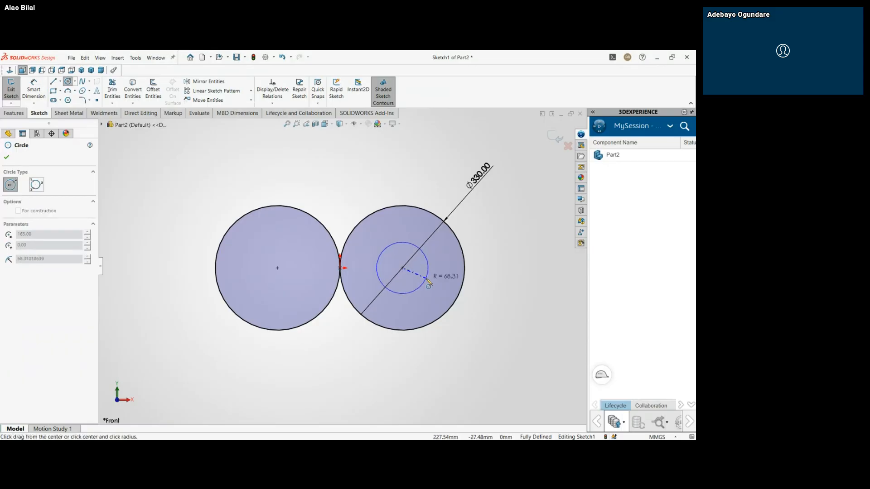
pyautogui.click(416, 281)
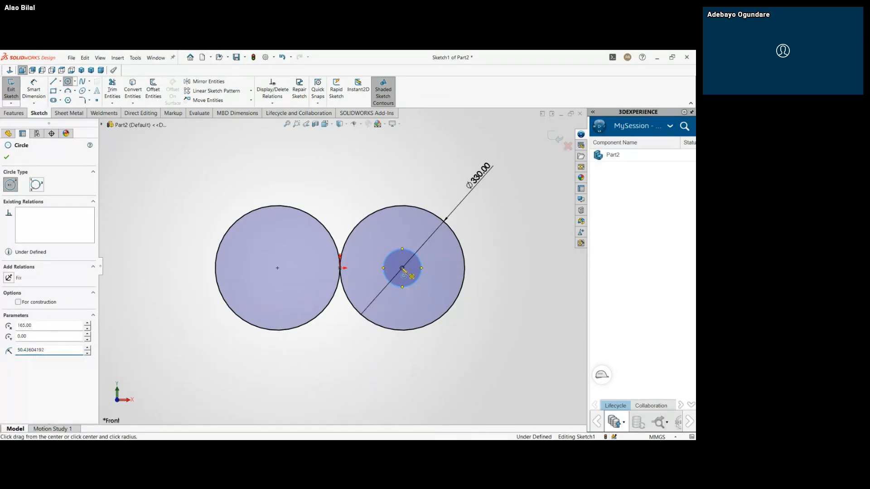
pyautogui.click(402, 268)
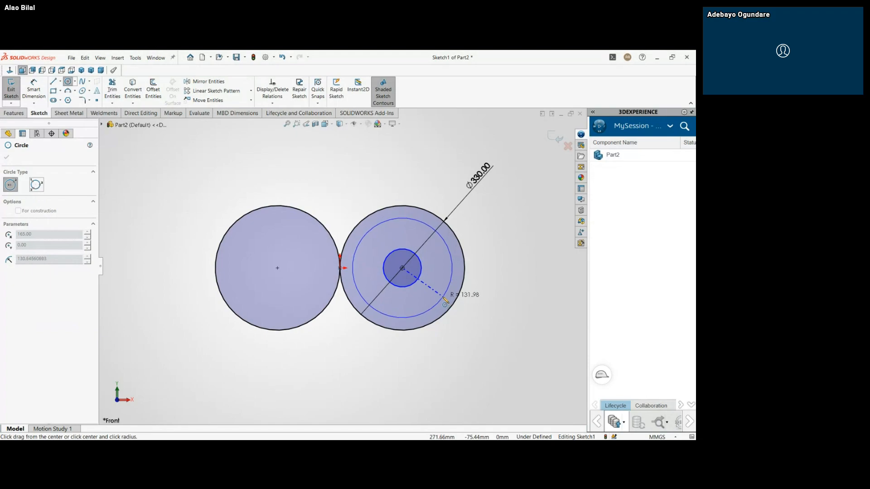
pyautogui.click(441, 297)
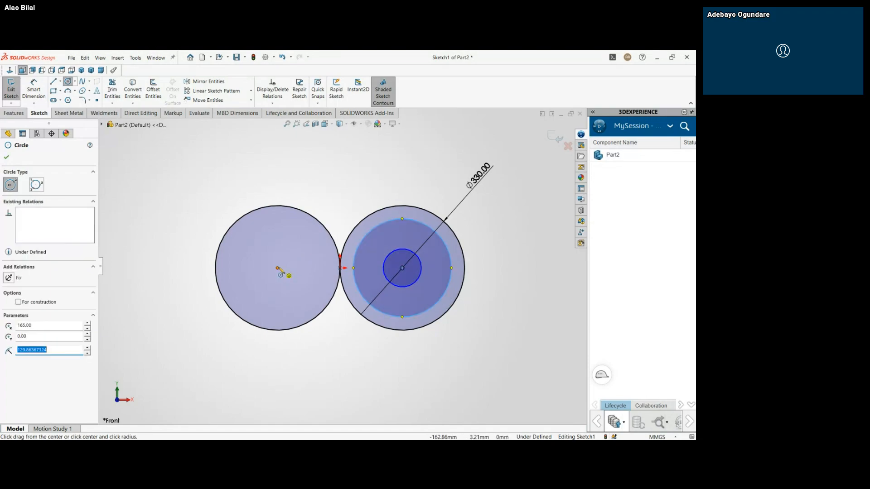
# Step: Sketch two circles centred on the left circle's centre, with radii of about 136 mm and 51 mm
pyautogui.click(278, 268)
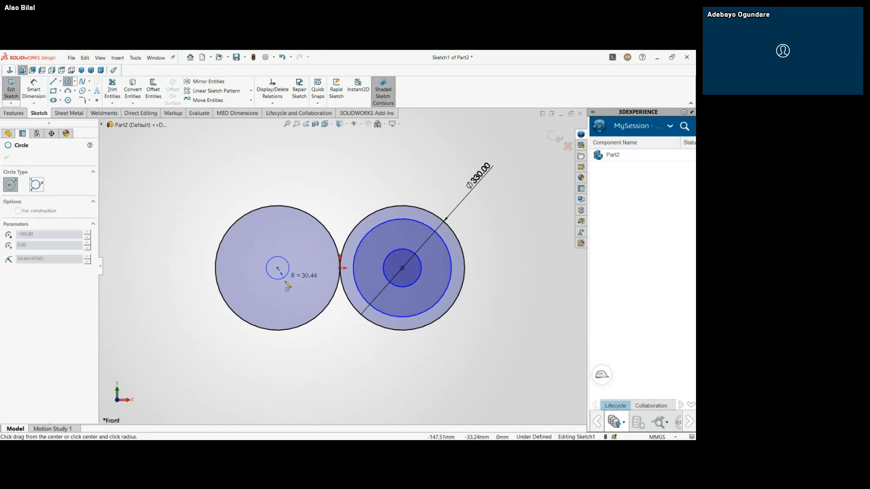
pyautogui.click(311, 308)
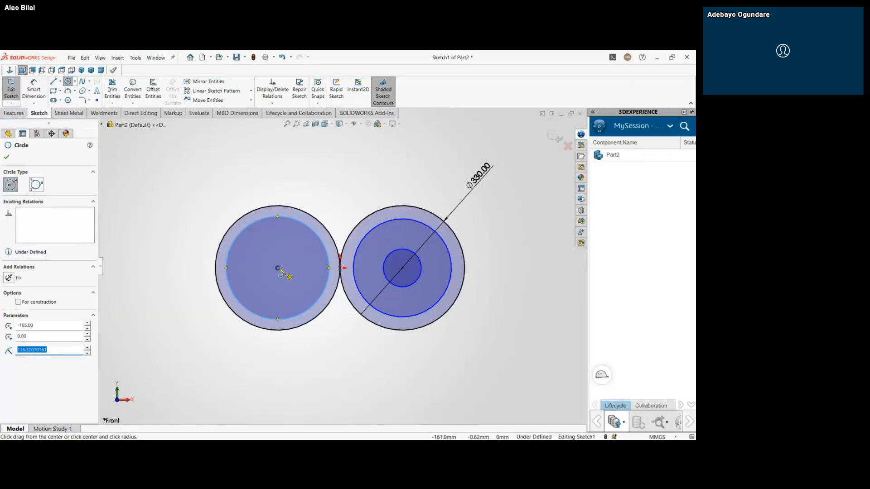
pyautogui.click(278, 268)
pyautogui.click(297, 269)
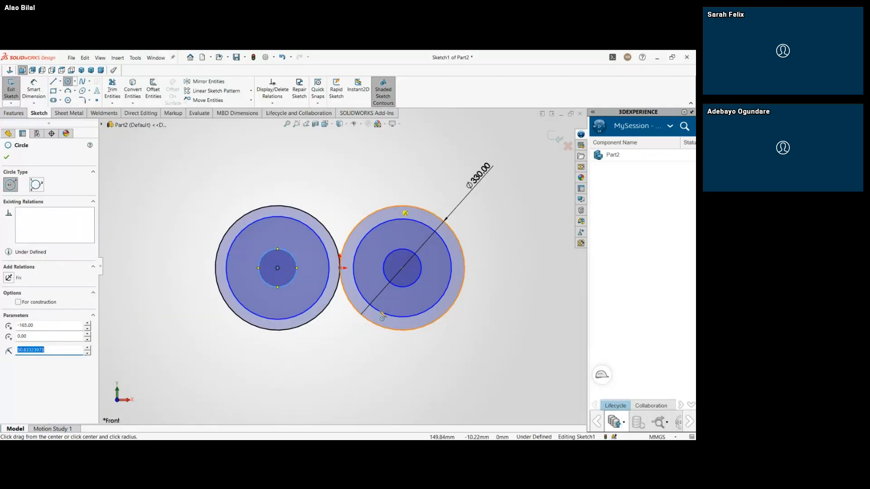
pyautogui.press('Escape')
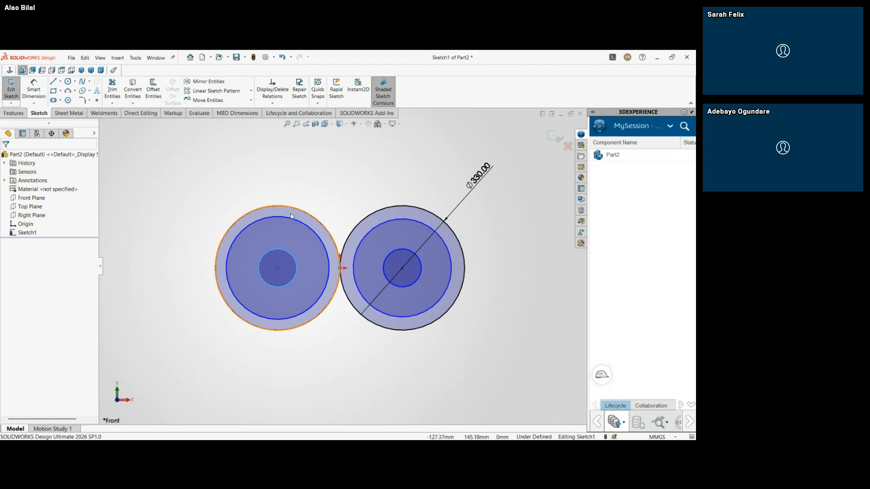
# Step: Try an equal relation between the middle and smallest circles of the left set, and undo it
pyautogui.click(320, 240)
pyautogui.keyDown('ctrl'); pyautogui.click(376, 231); pyautogui.keyUp('ctrl')
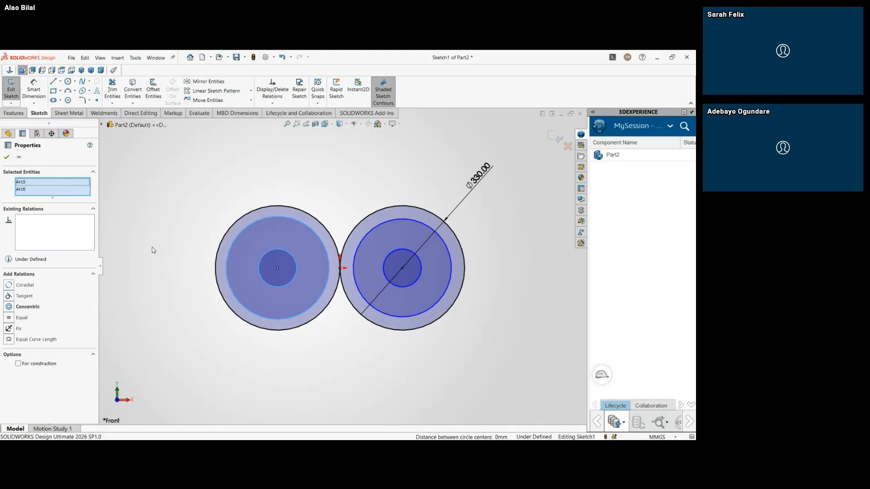
pyautogui.click(9, 318)
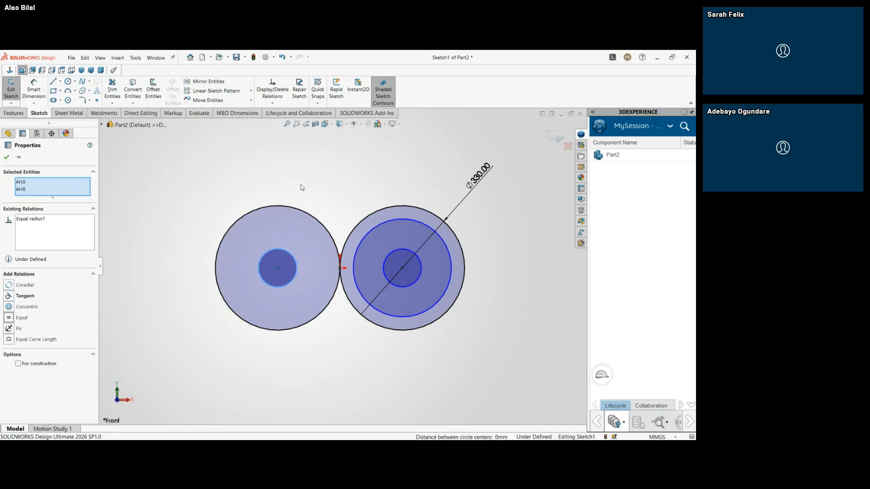
pyautogui.hotkey('ctrl', 'z')
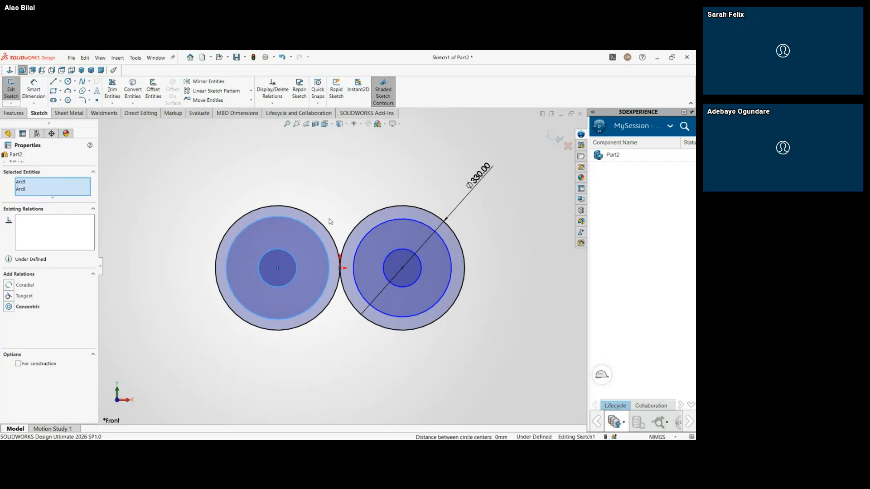
# Step: Add an equal relation between the middle circles of the left and right sets
pyautogui.click(312, 230)
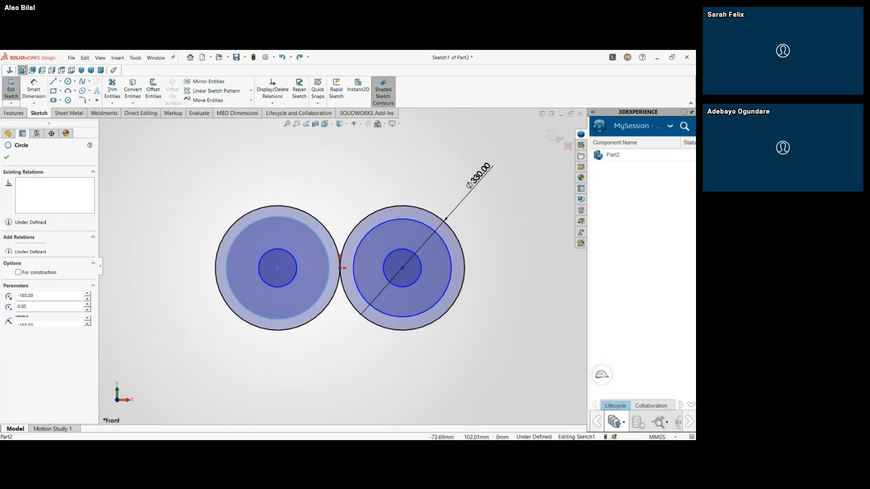
pyautogui.keyDown('ctrl'); pyautogui.click(368, 232); pyautogui.keyUp('ctrl')
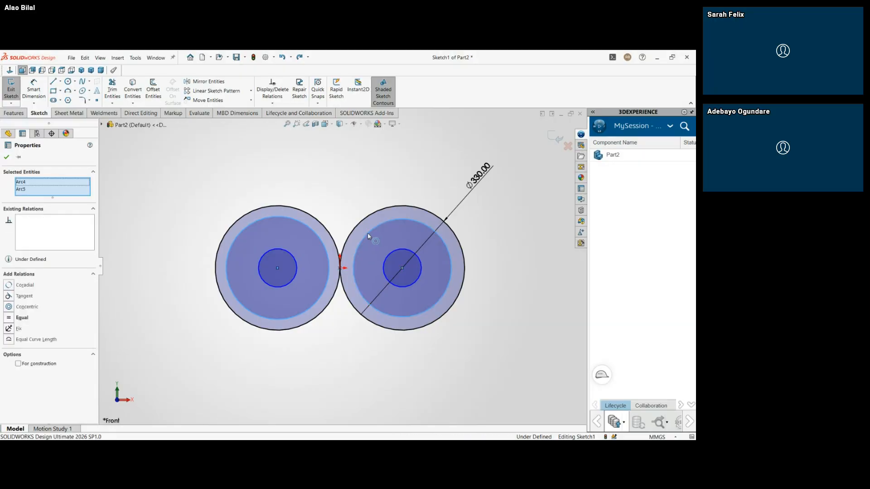
pyautogui.click(9, 317)
pyautogui.click(203, 168)
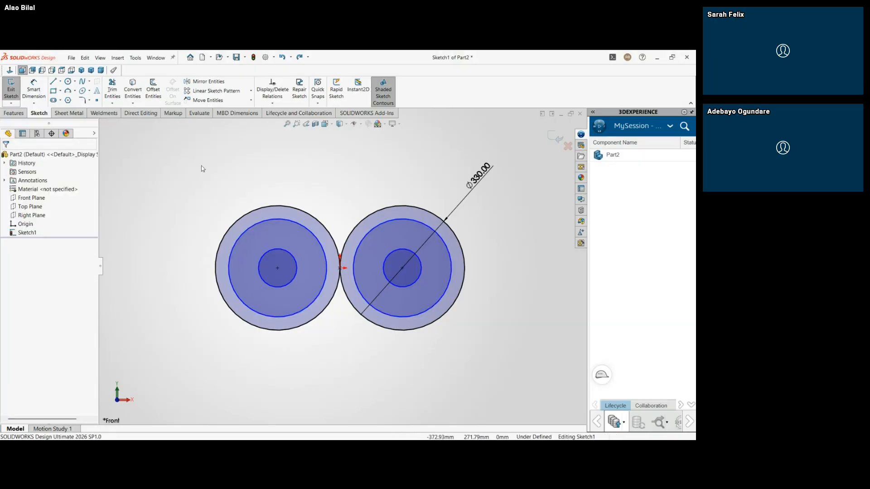
# Step: Dimension the diameter of the left set's middle circle and set it to 250 mm
pyautogui.press('d')
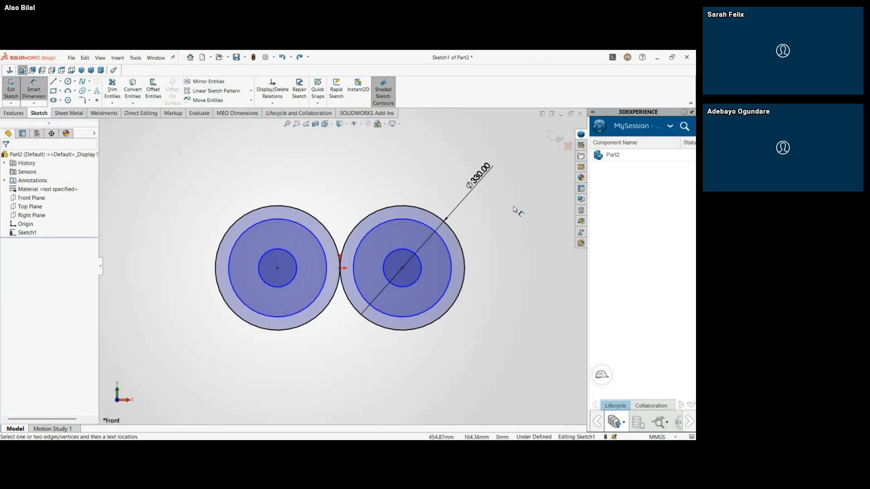
pyautogui.click(252, 231)
pyautogui.click(210, 174)
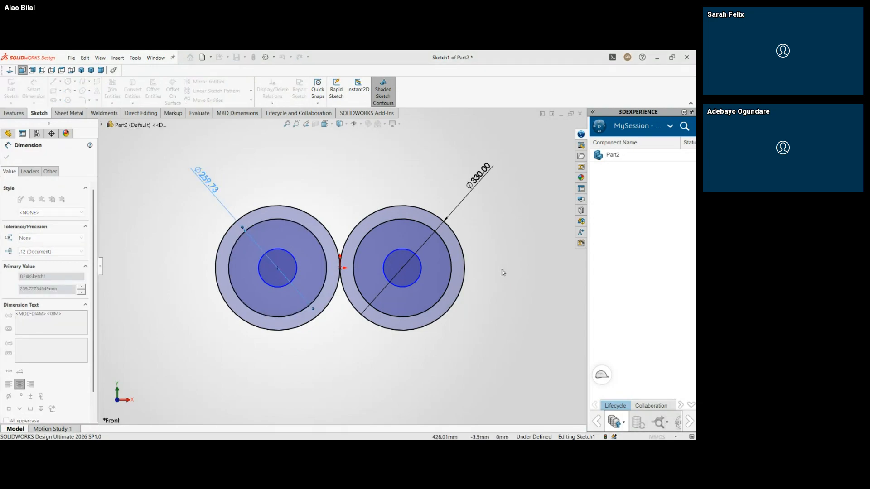
pyautogui.press('Return')
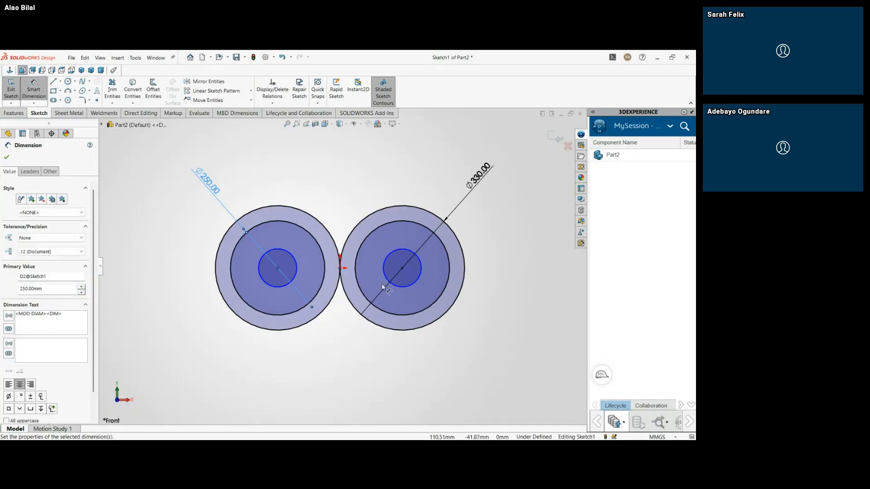
pyautogui.click(322, 336)
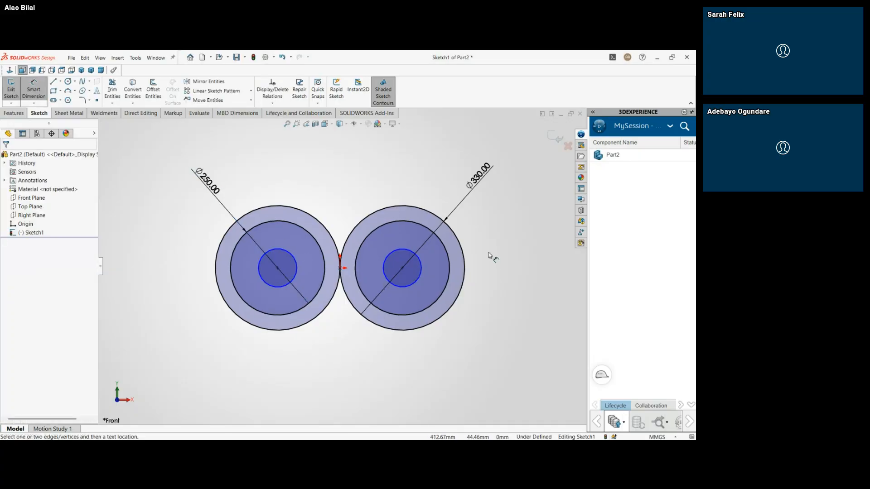
pyautogui.press('Escape')
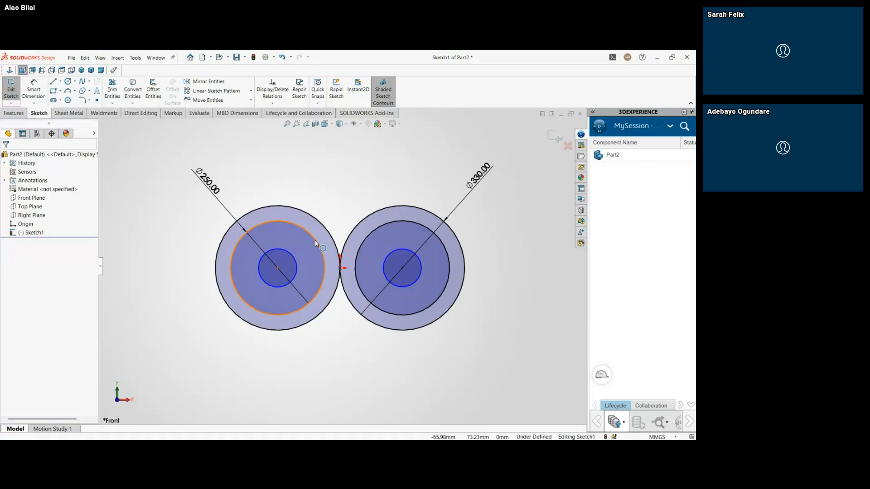
# Step: Select the middle circles of both sets to examine the relation between them
pyautogui.click(316, 243)
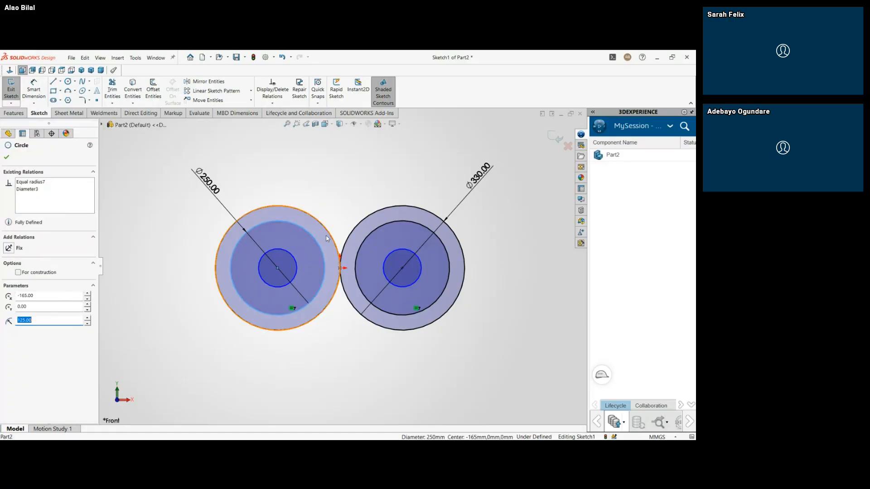
pyautogui.keyDown('ctrl'); pyautogui.click(363, 245); pyautogui.keyUp('ctrl')
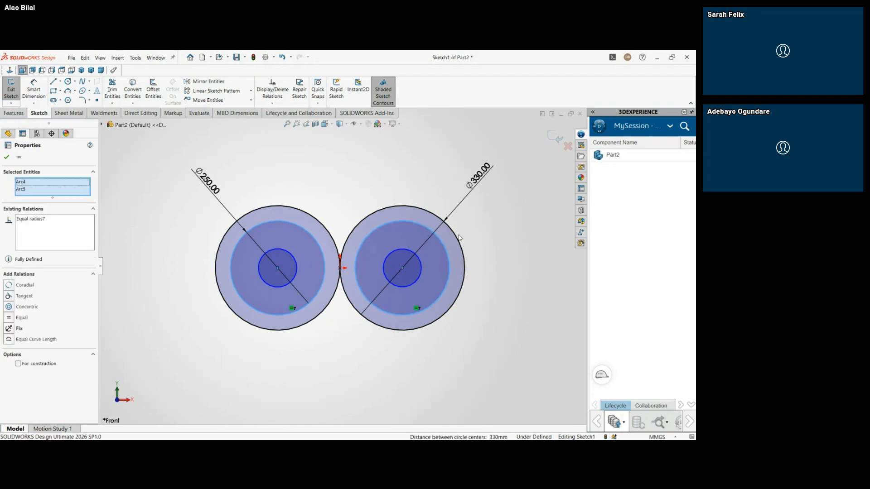
# Step: Convert the selected middle circles of both sets to construction geometry
pyautogui.click(18, 364)
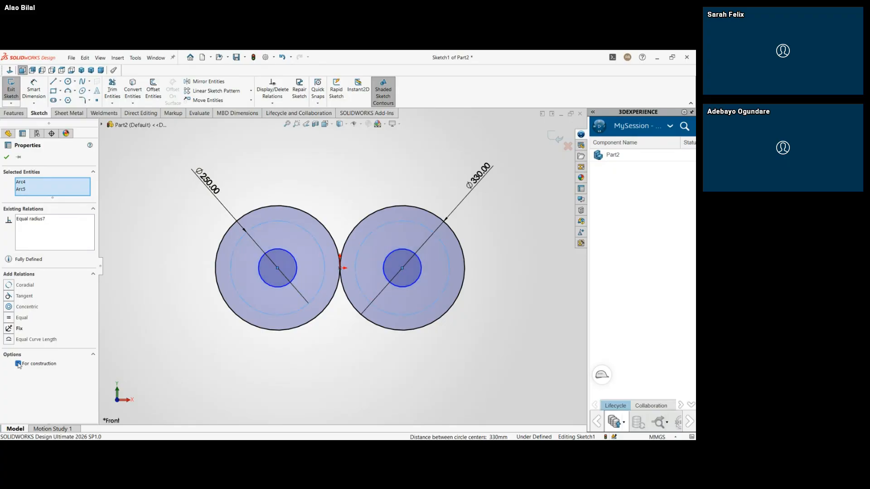
pyautogui.click(182, 221)
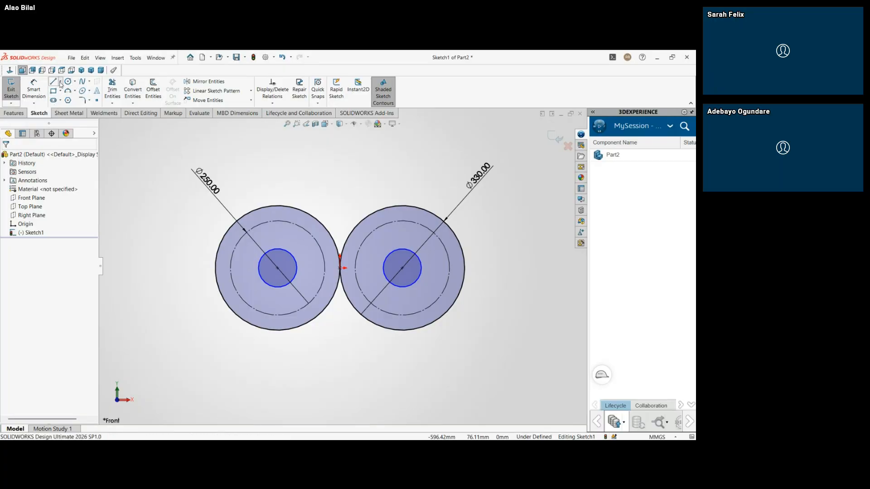
pyautogui.click(279, 222)
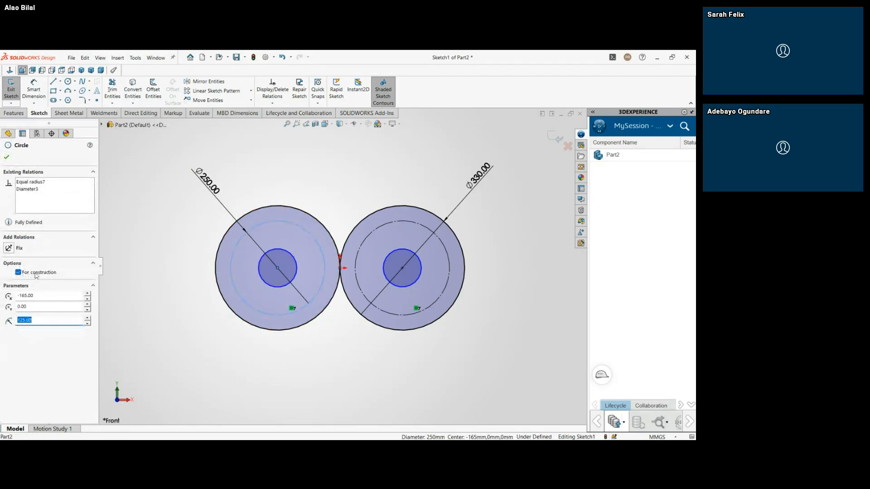
pyautogui.click(154, 268)
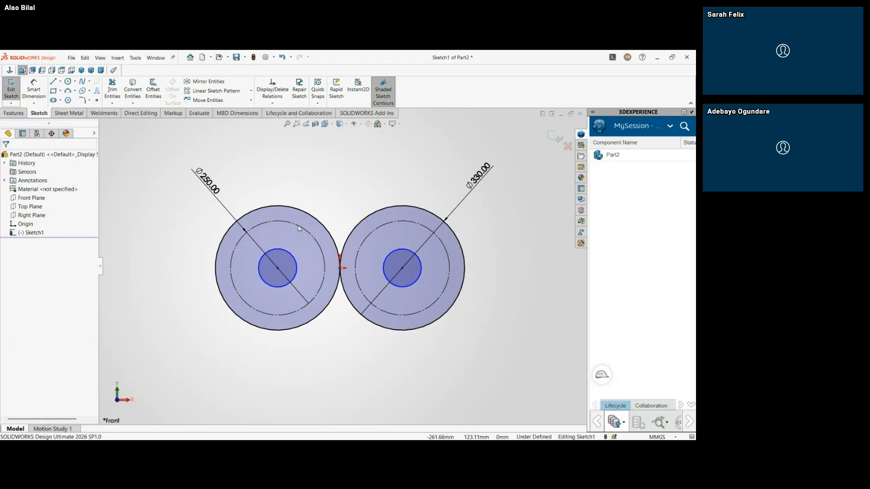
# Step: Add an equal relation between the smallest circles of the left and right sets
pyautogui.click(272, 249)
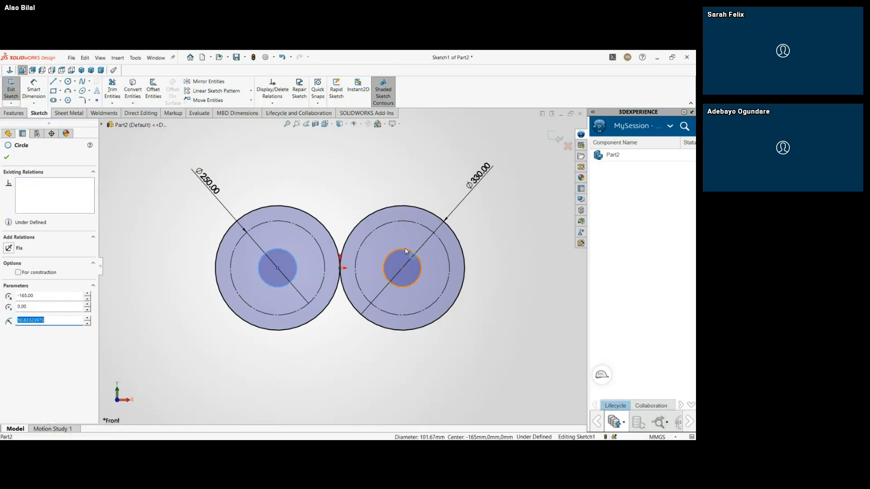
pyautogui.click(406, 250)
pyautogui.keyDown('ctrl'); pyautogui.click(392, 250); pyautogui.keyUp('ctrl')
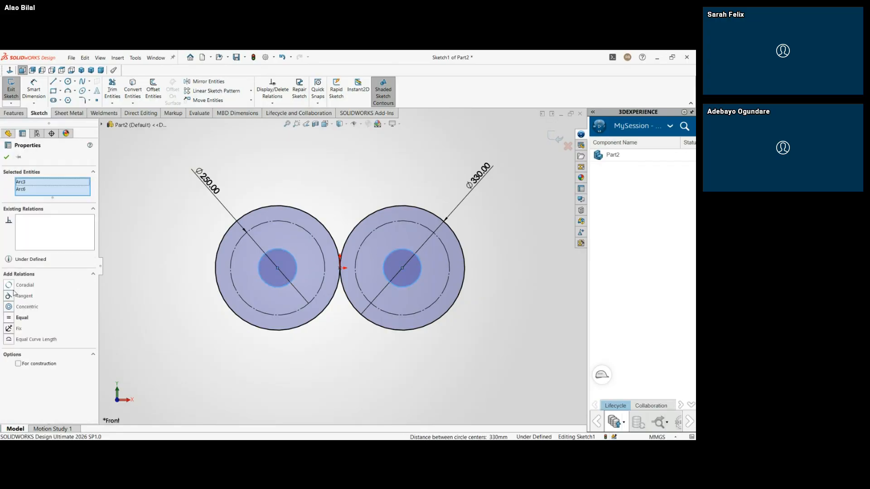
pyautogui.click(9, 318)
pyautogui.click(137, 199)
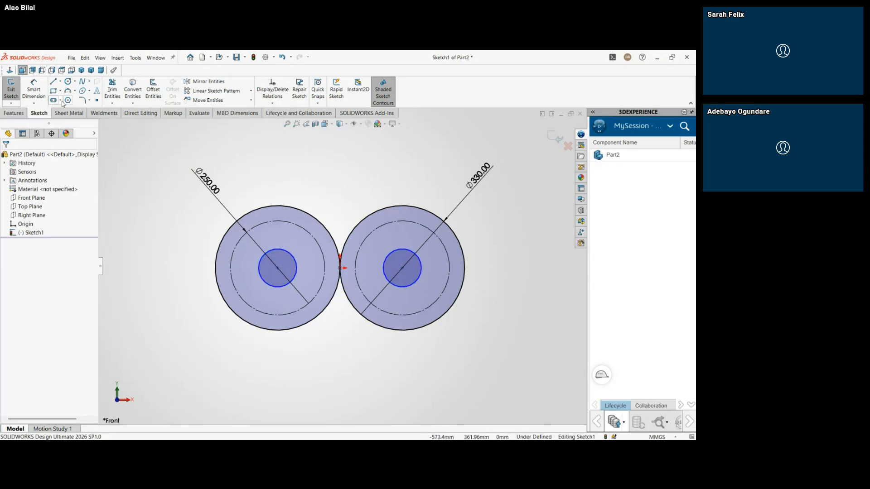
# Step: Dimension the diameter of the left set's smallest circle and set it to 145 mm
pyautogui.click(35, 93)
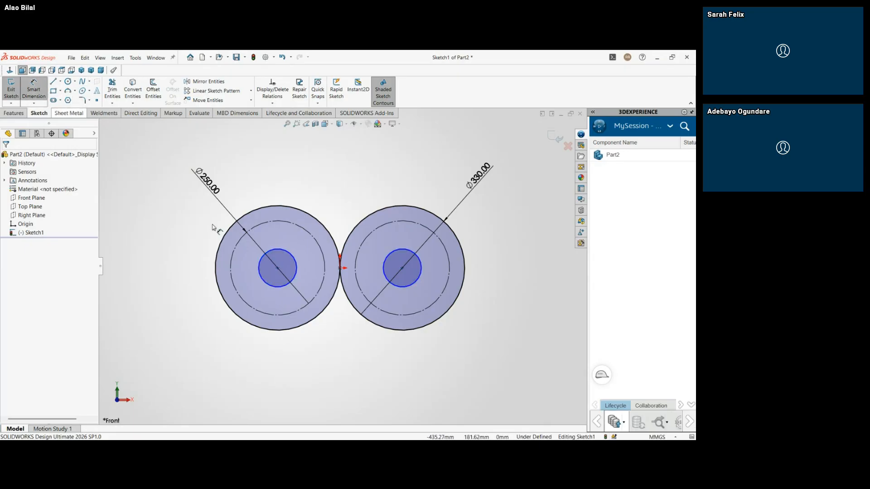
pyautogui.click(289, 256)
pyautogui.click(186, 346)
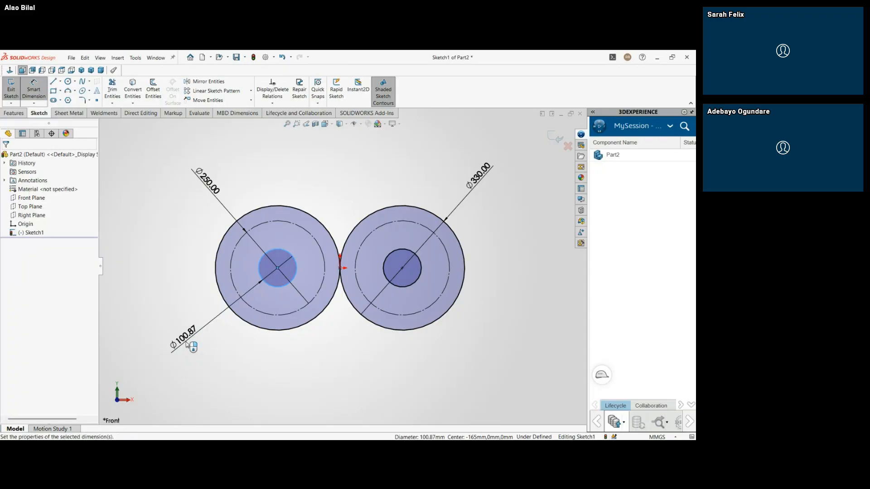
pyautogui.click(187, 345)
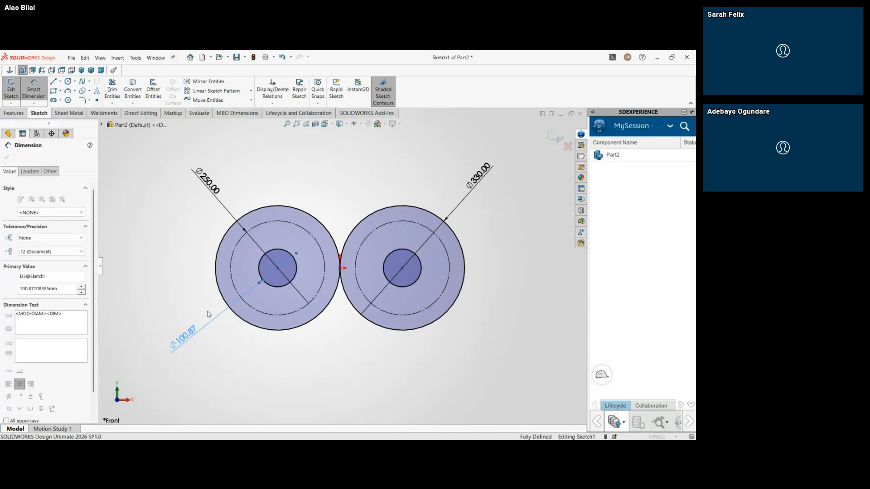
pyautogui.press('Return')
pyautogui.click(185, 271)
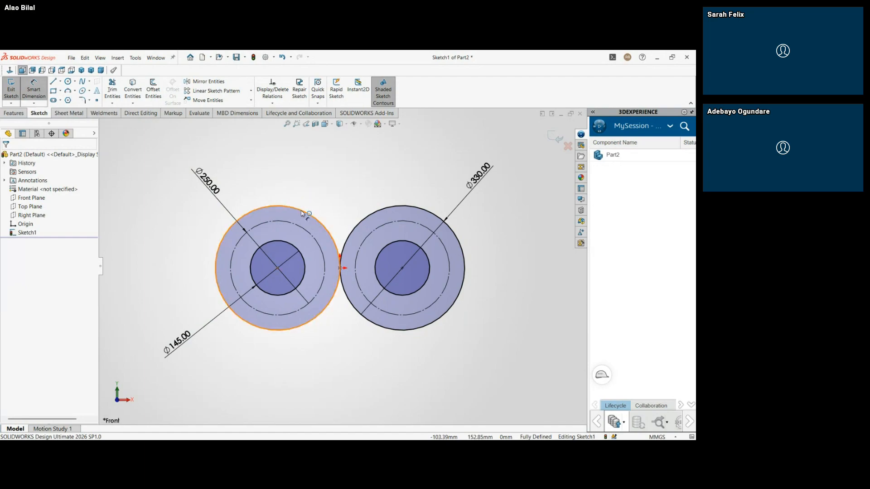
pyautogui.click(328, 220)
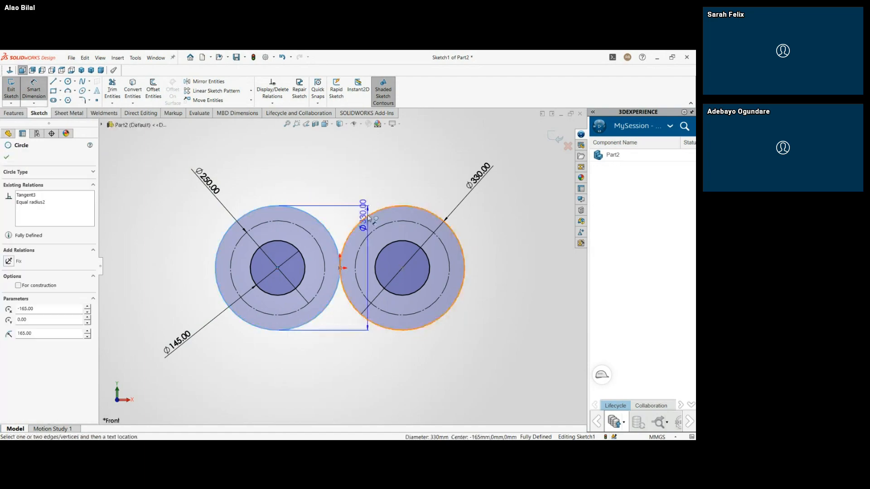
pyautogui.press('Escape')
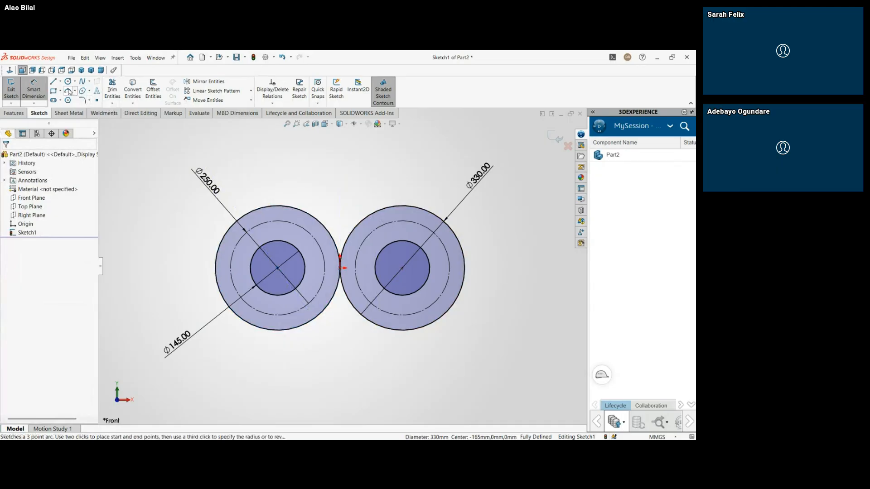
# Step: Sketch a downward-bulging three-point arc of about 125 mm radius bridging the upper edges of the two outer circles
pyautogui.click(68, 92)
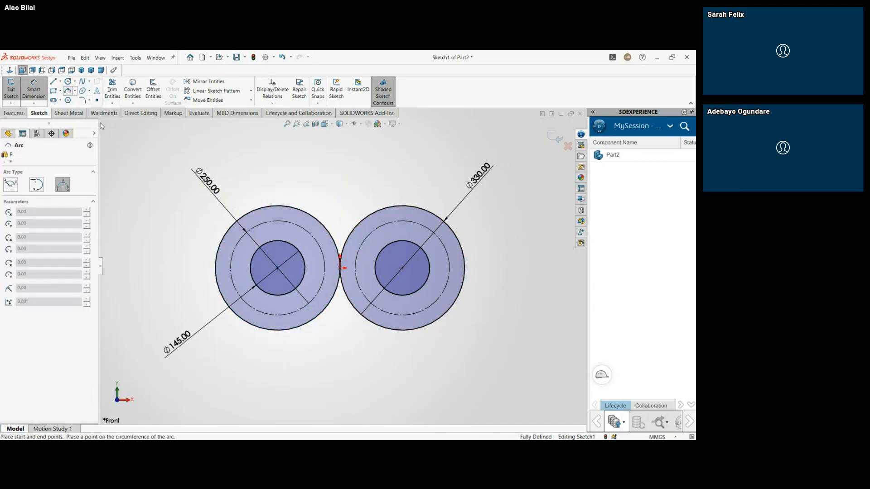
pyautogui.click(307, 213)
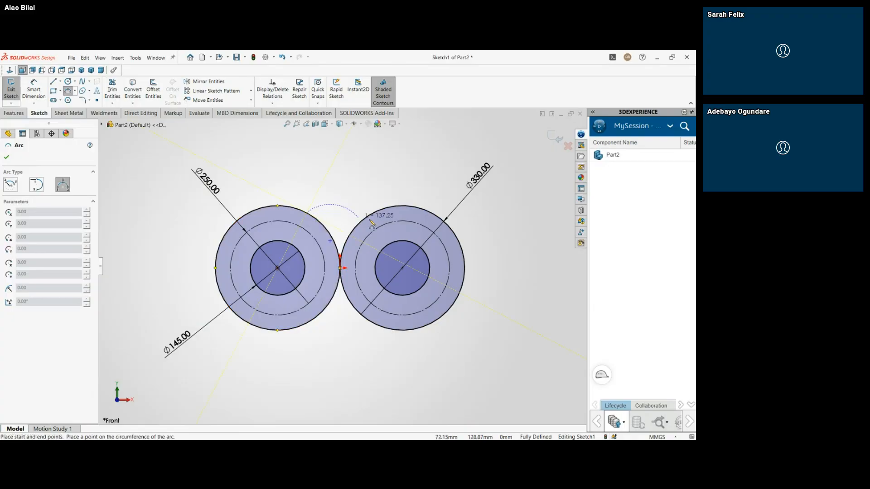
pyautogui.click(373, 214)
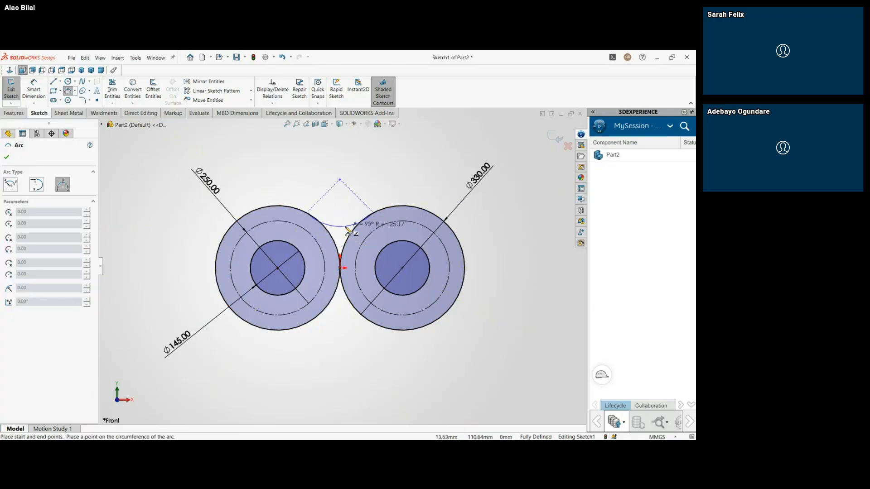
pyautogui.click(348, 229)
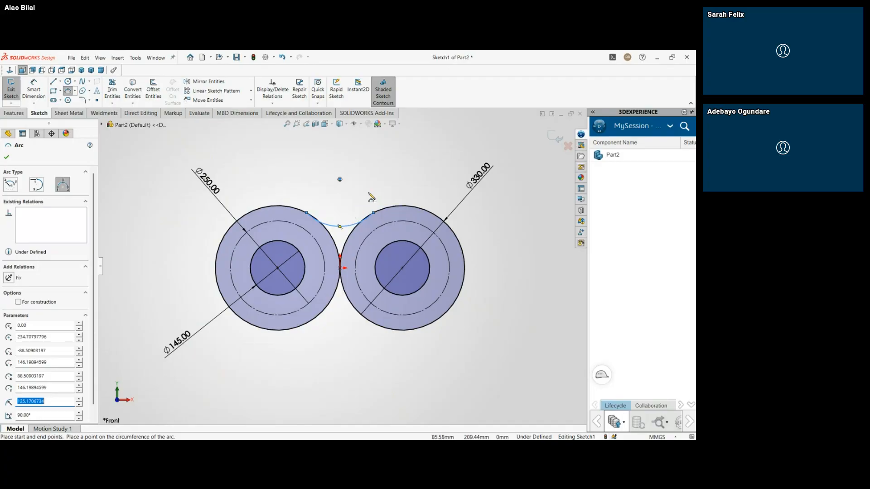
pyautogui.press('Escape')
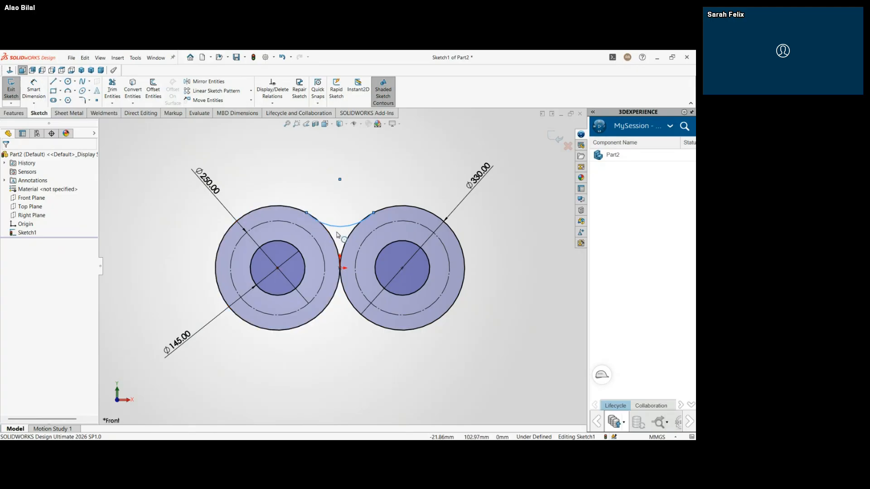
# Step: Add a tangent relation between the bridging arc and the left outer circle
pyautogui.click(289, 212)
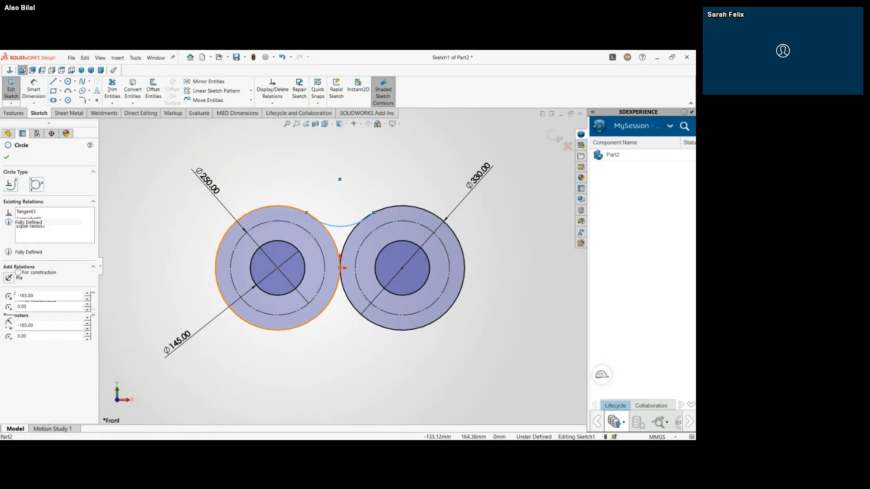
pyautogui.click(330, 226)
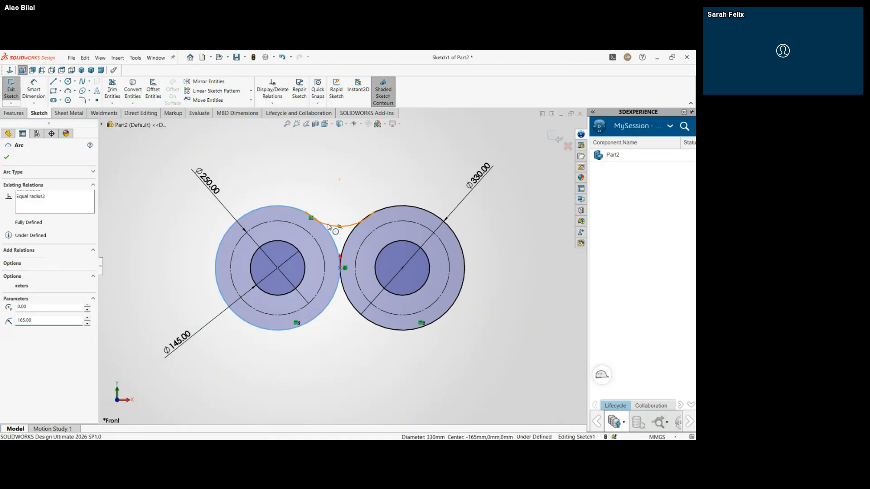
pyautogui.keyDown('ctrl'); pyautogui.click(329, 226); pyautogui.keyUp('ctrl')
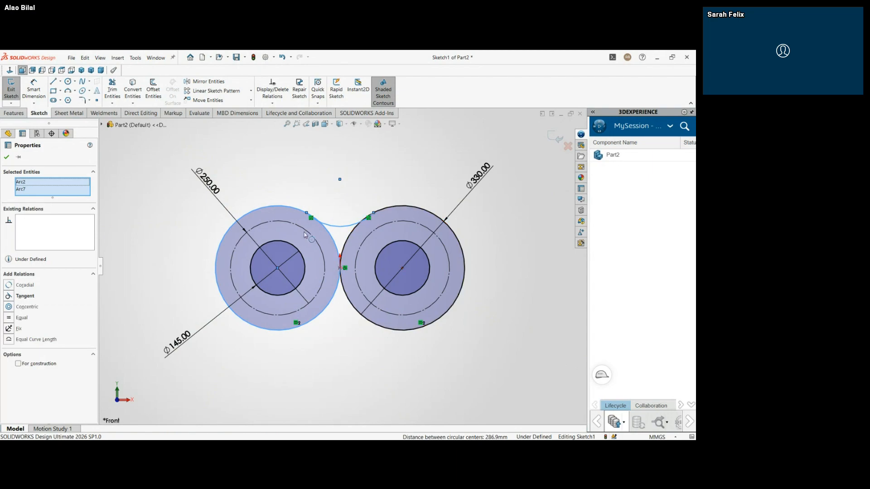
pyautogui.click(9, 297)
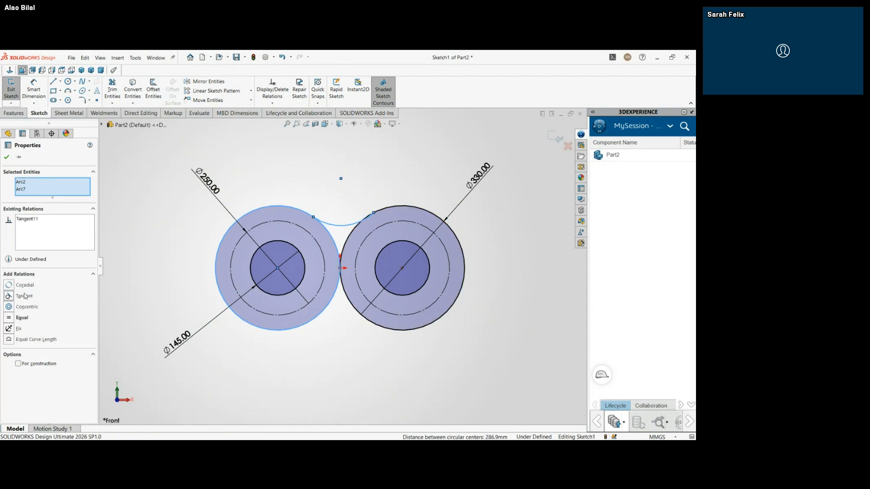
pyautogui.click(164, 251)
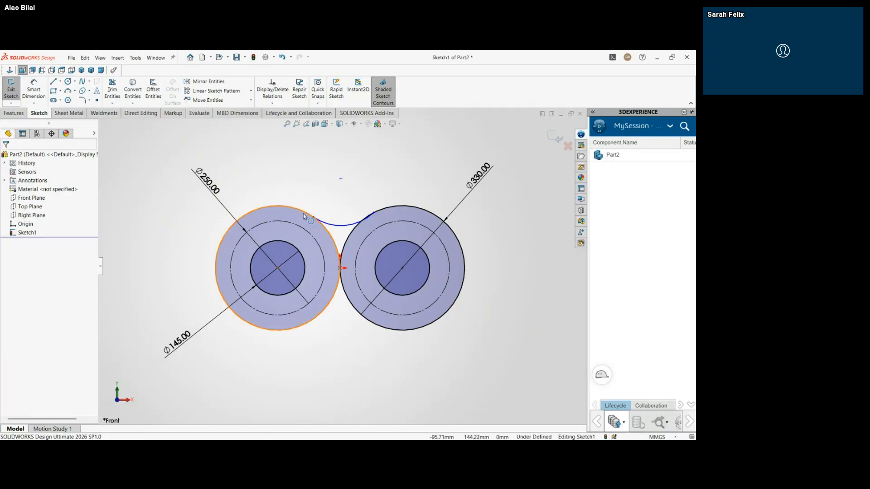
# Step: Add a tangent relation between the bridging arc and the right outer circle
pyautogui.click(325, 223)
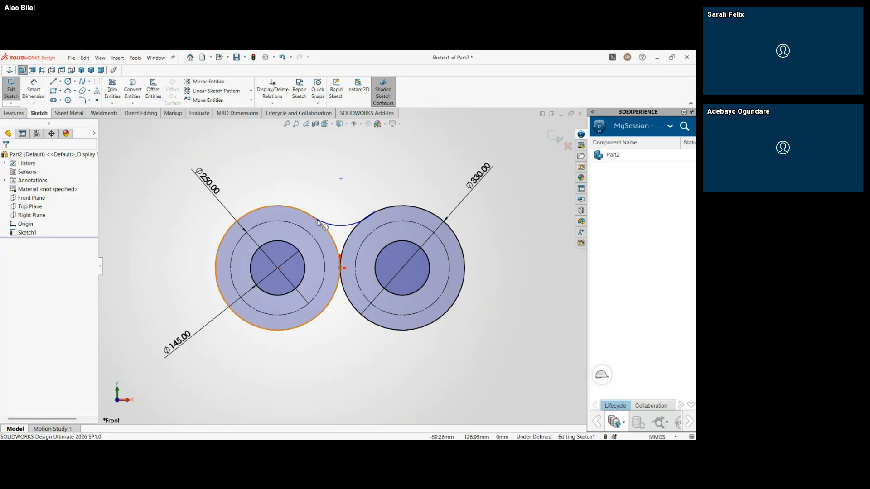
pyautogui.scroll(2, 354, 221)
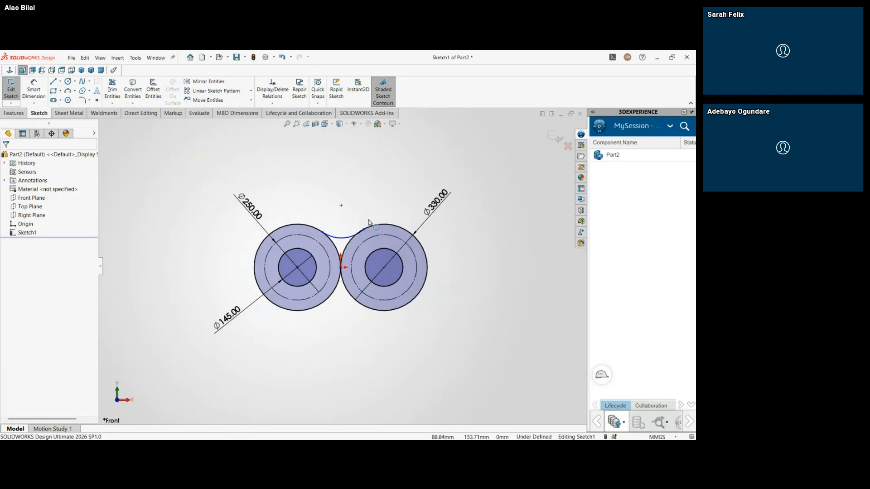
pyautogui.scroll(-8, 358, 220)
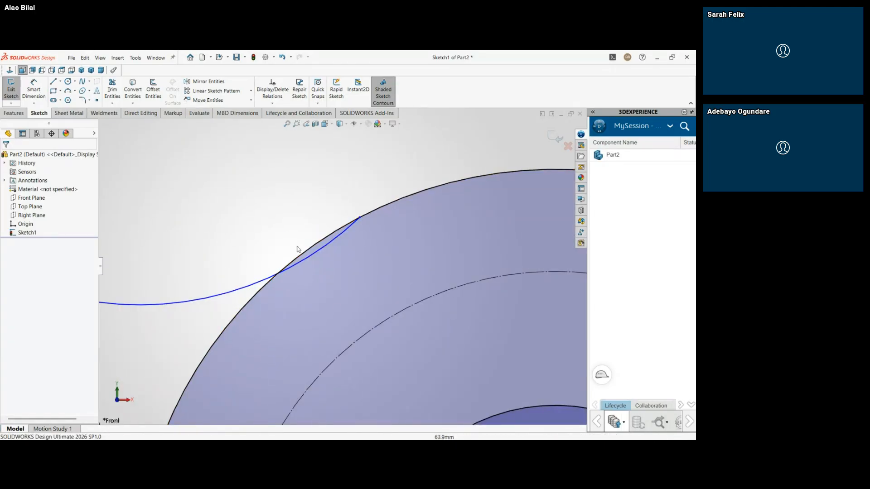
pyautogui.scroll(3, 358, 225)
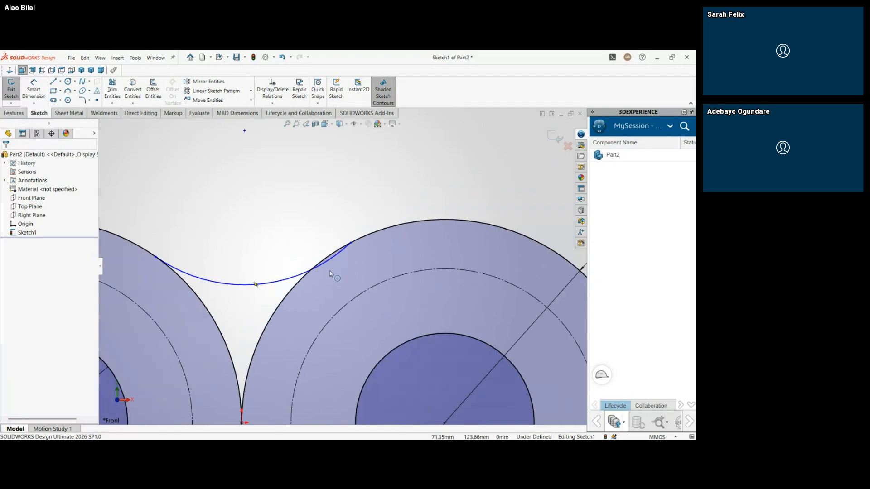
pyautogui.click(319, 265)
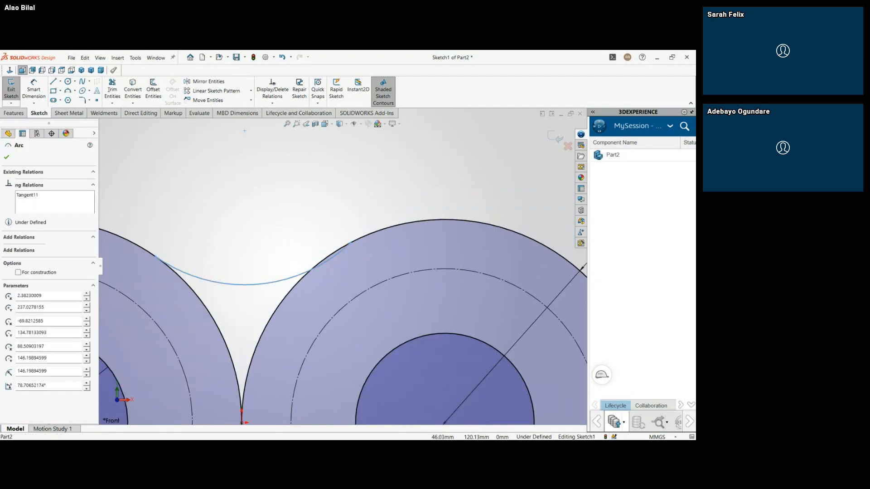
pyautogui.keyDown('ctrl'); pyautogui.click(368, 239); pyautogui.keyUp('ctrl')
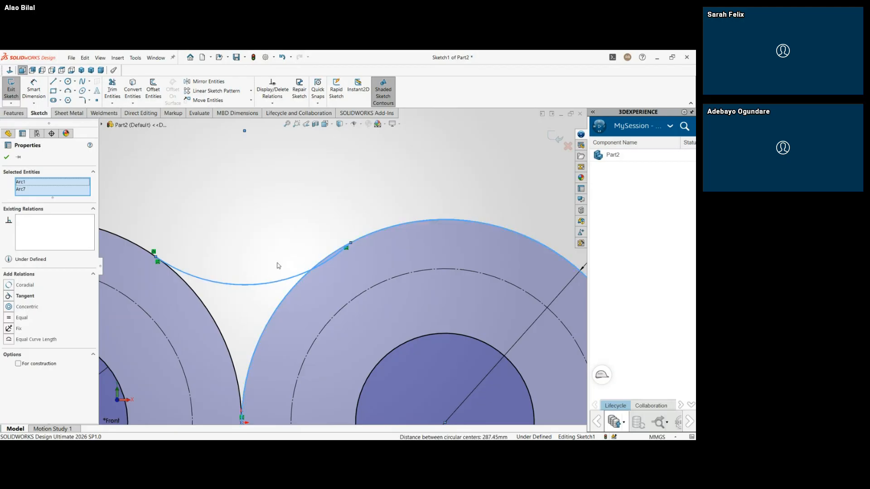
pyautogui.click(20, 296)
pyautogui.click(303, 228)
# Step: Dimension the radius of the bridging arc between the outer circles and set it to 30 mm
pyautogui.scroll(7, 308, 219)
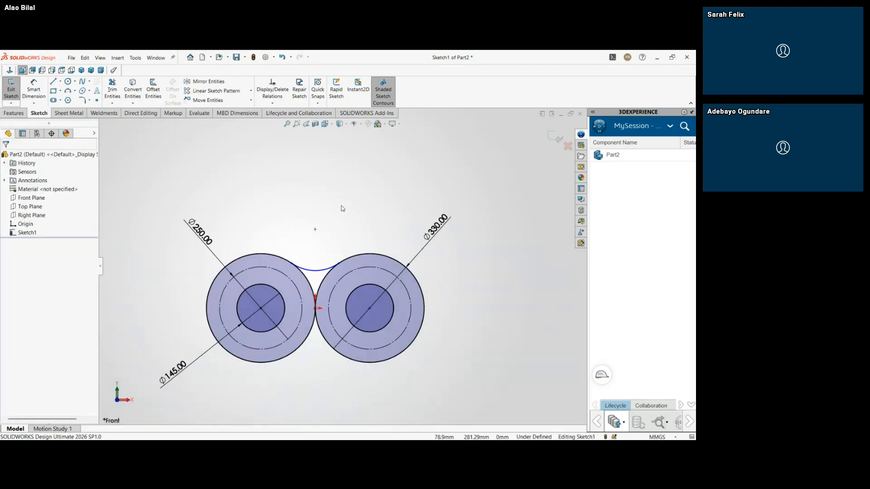
pyautogui.scroll(-3, 325, 238)
pyautogui.click(34, 89)
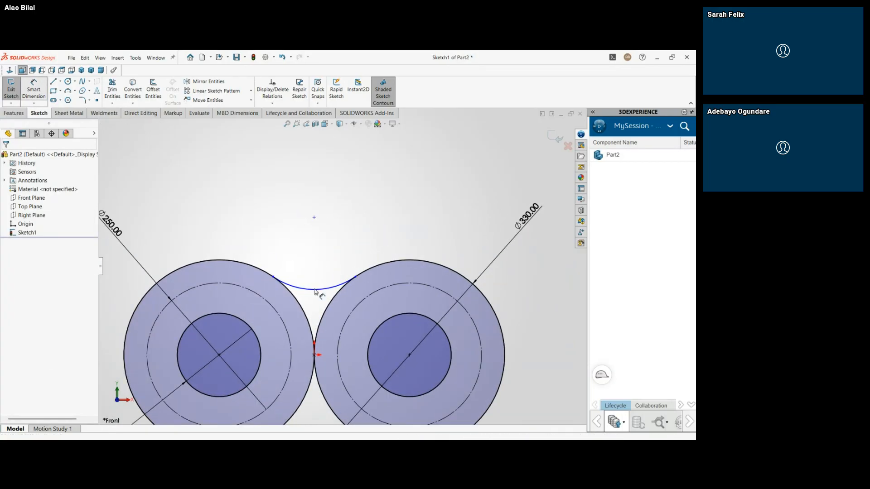
pyautogui.click(319, 290)
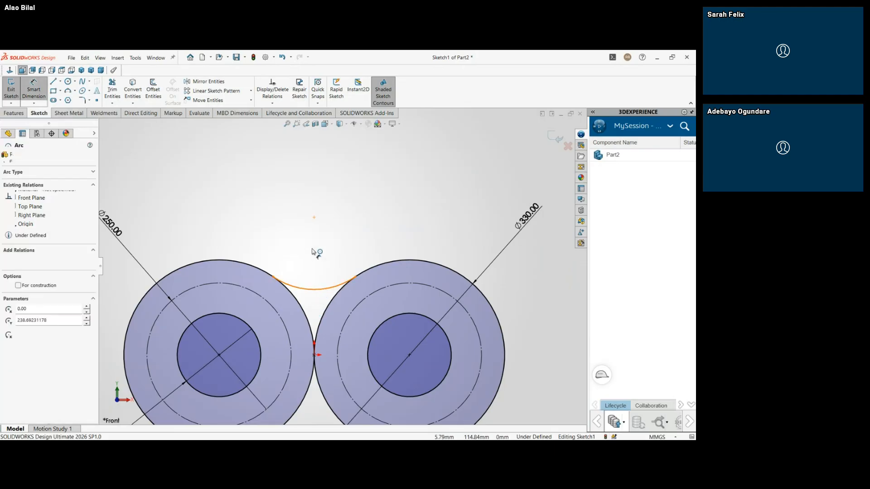
pyautogui.click(308, 250)
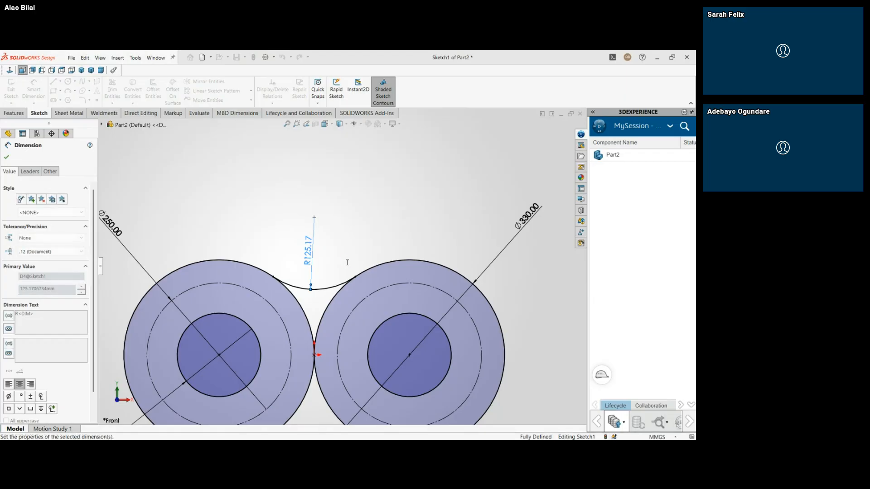
pyautogui.write('30')
pyautogui.press('Return')
pyautogui.click(355, 243)
pyautogui.scroll(-3, 327, 272)
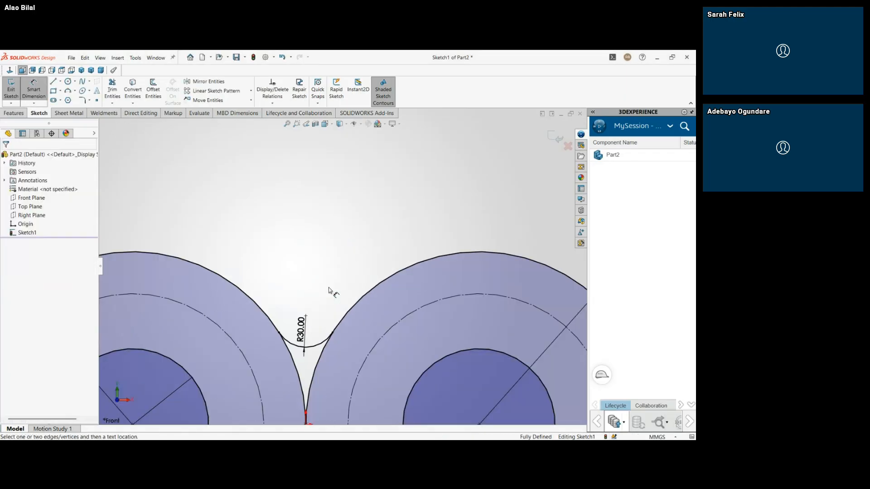
pyautogui.scroll(3, 330, 290)
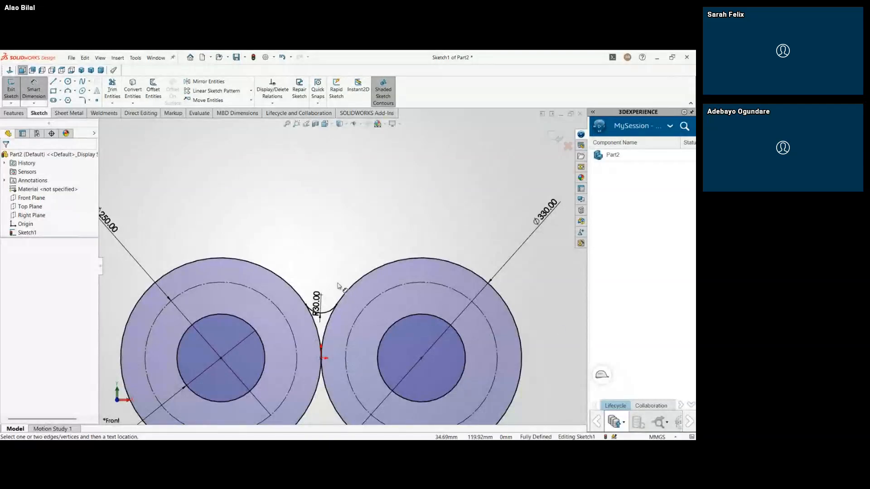
# Step: Draw a horizontal construction line from the centre of the left circle set to the centre of the right set
pyautogui.scroll(3, 338, 286)
pyautogui.scroll(-3, 362, 280)
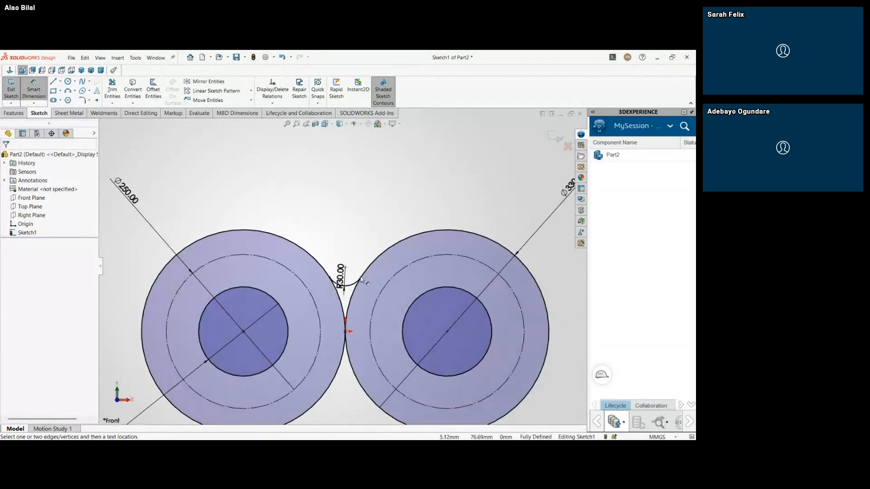
pyautogui.scroll(-2, 361, 280)
pyautogui.scroll(3, 361, 280)
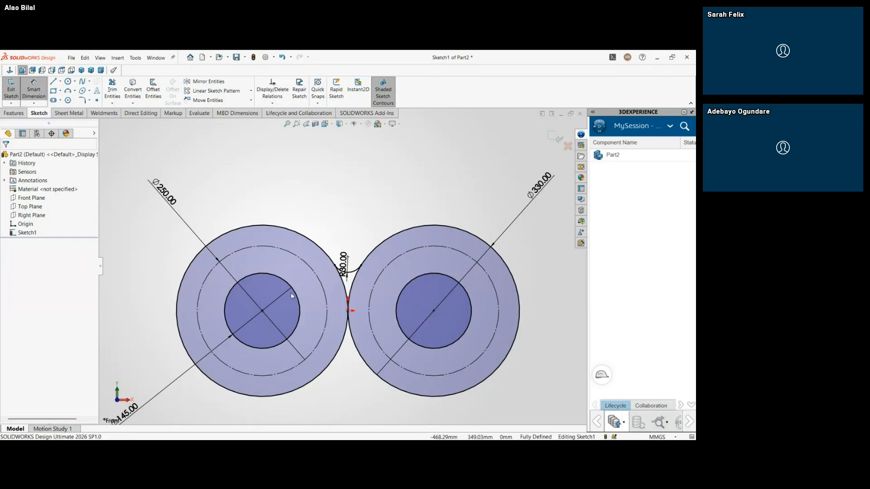
pyautogui.press('l')
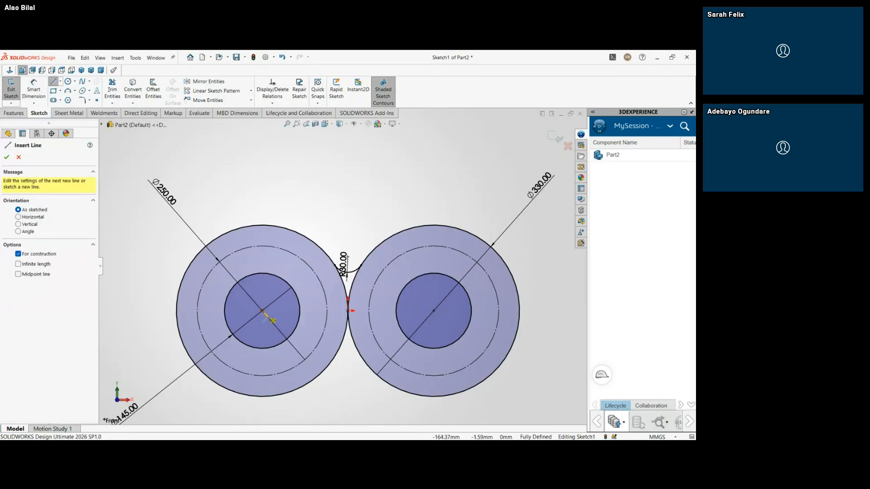
pyautogui.click(263, 310)
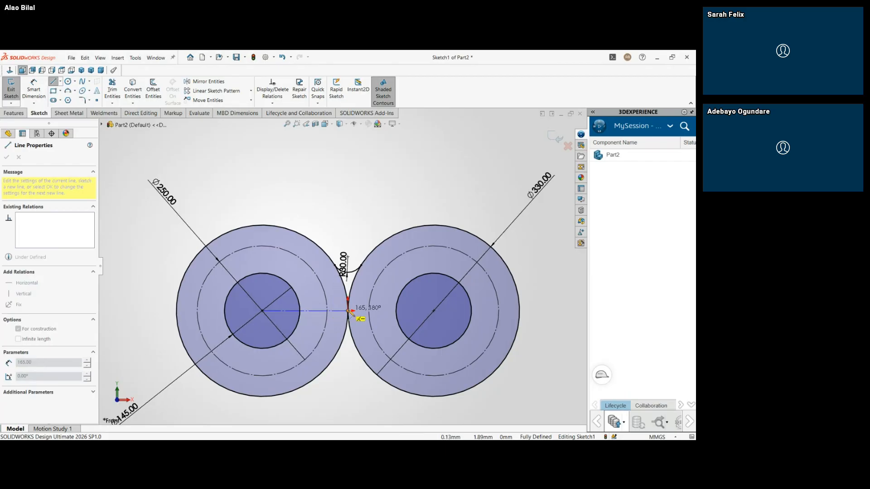
pyautogui.click(434, 311)
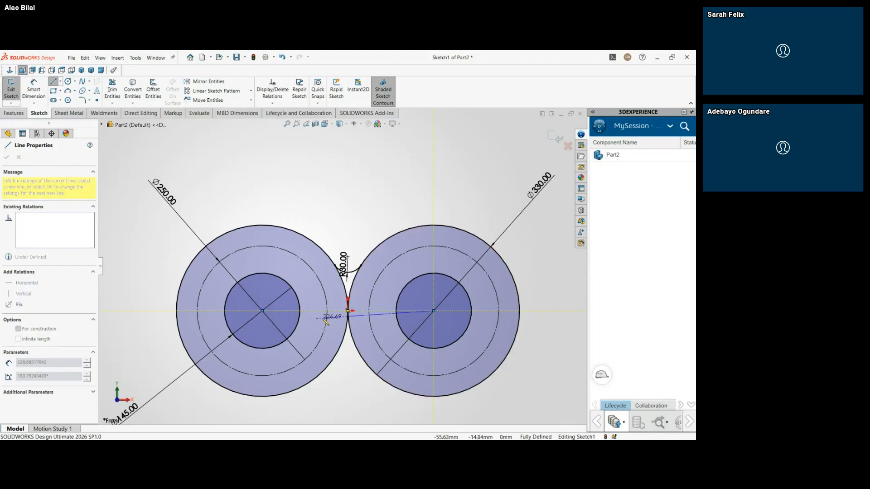
pyautogui.press('Escape')
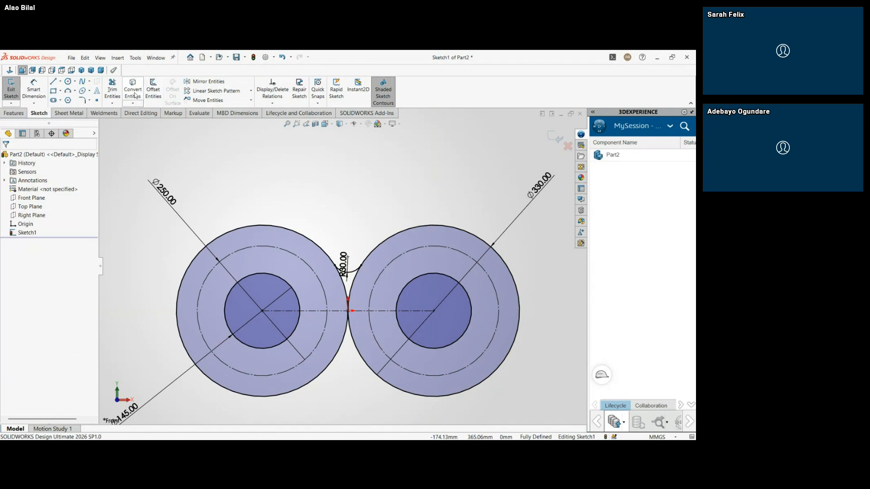
# Step: Mirror the 30 mm radius arc about the horizontal construction line joining the circle centres
pyautogui.click(216, 83)
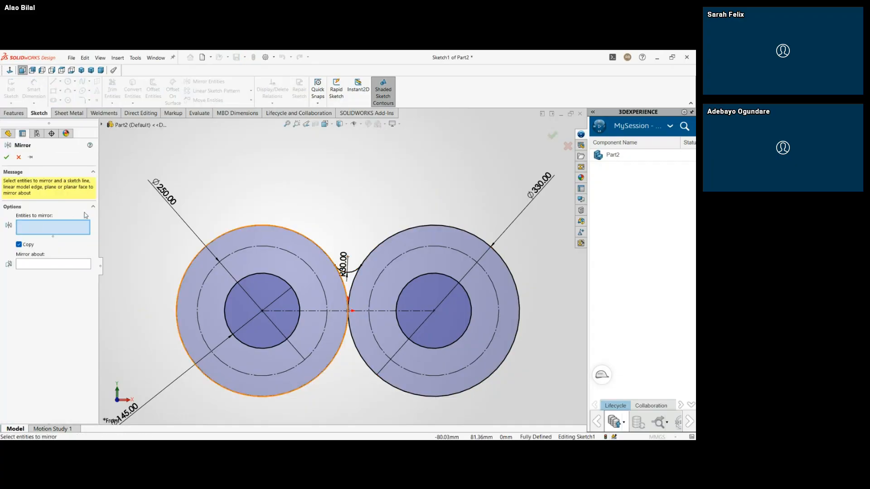
pyautogui.click(354, 271)
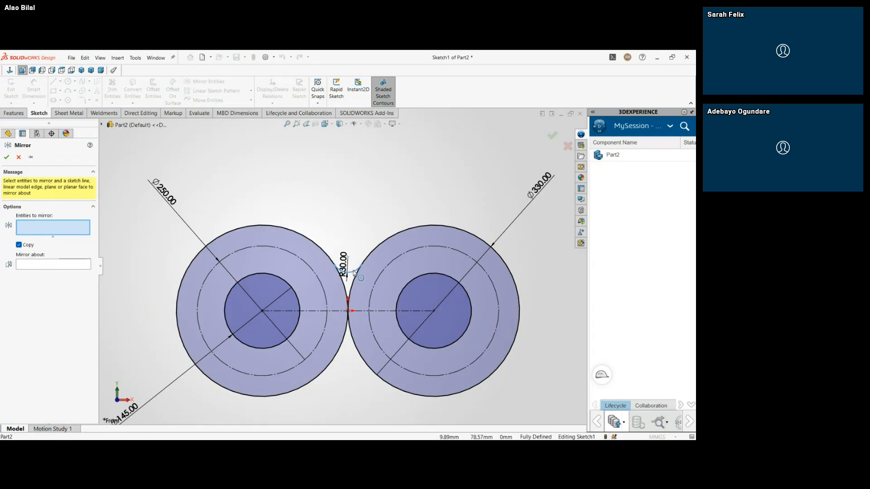
pyautogui.click(57, 266)
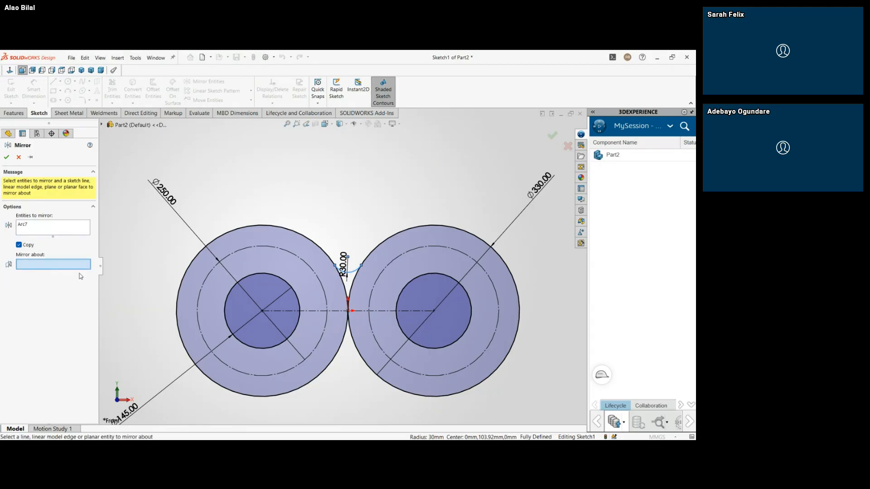
pyautogui.click(364, 311)
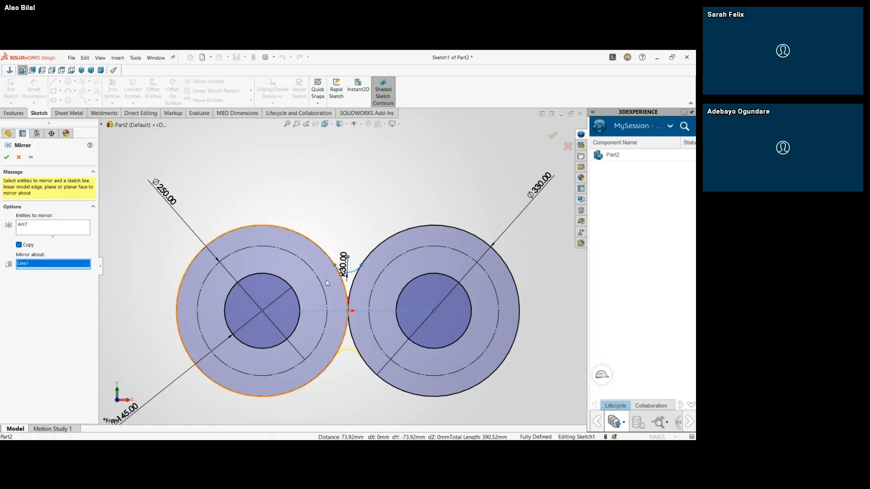
pyautogui.click(7, 157)
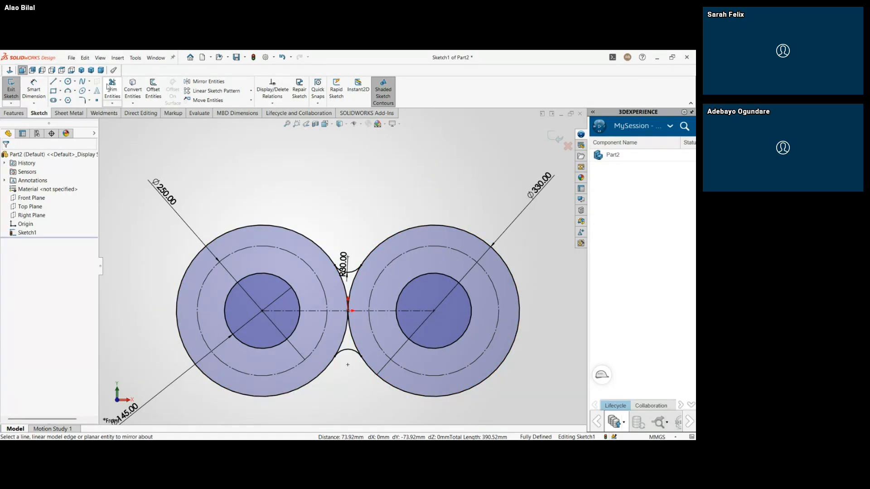
# Step: Power-trim the inner segments of both outer circles between the upper and lower bridging arcs
pyautogui.click(113, 89)
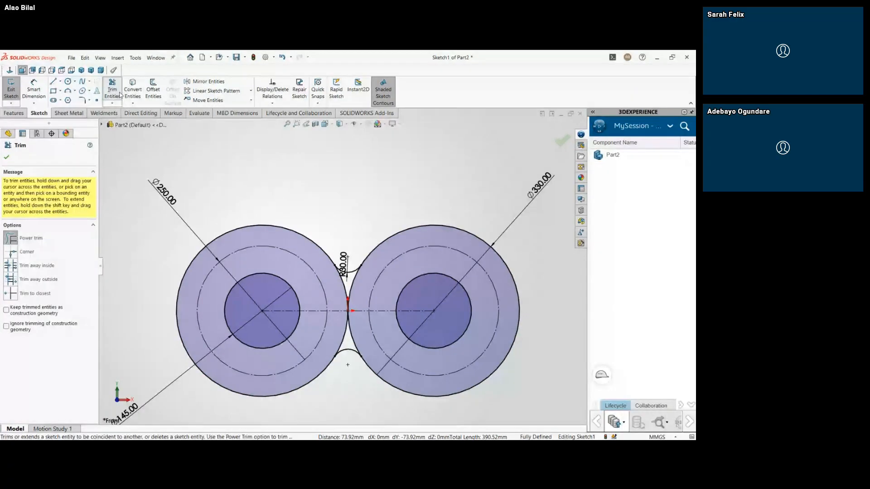
pyautogui.moveTo(356, 287); pyautogui.dragTo(338, 286)
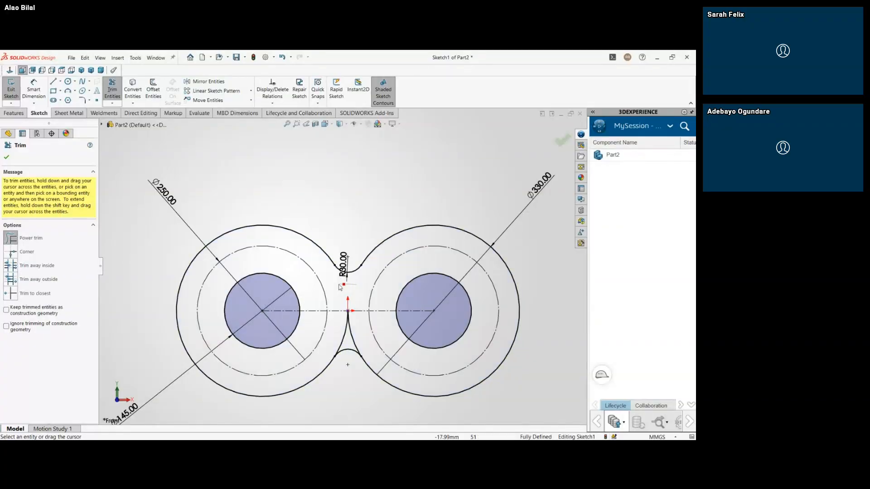
pyautogui.moveTo(358, 337); pyautogui.dragTo(338, 333)
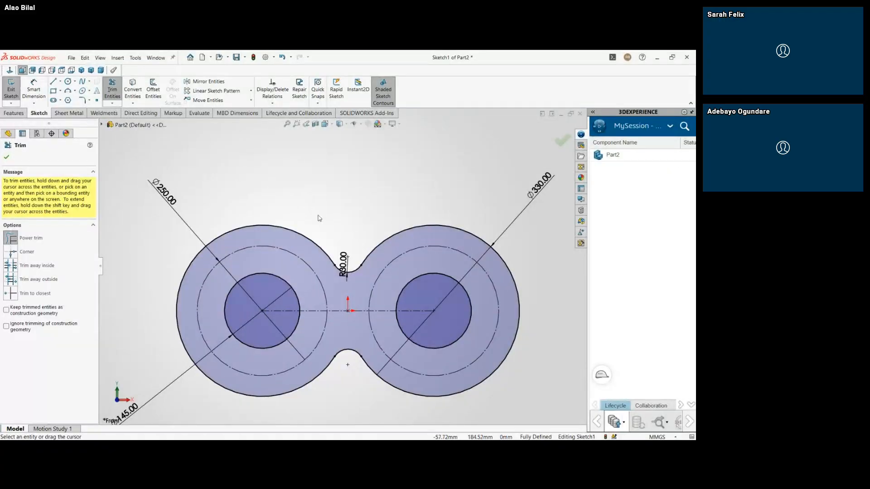
# Step: Undo the sketch edits back to the two undimensioned tangent circles, before their contact point was tied to the origin
pyautogui.hotkey('ctrl', 'z')
pyautogui.hotkey('ctrl', 'z')
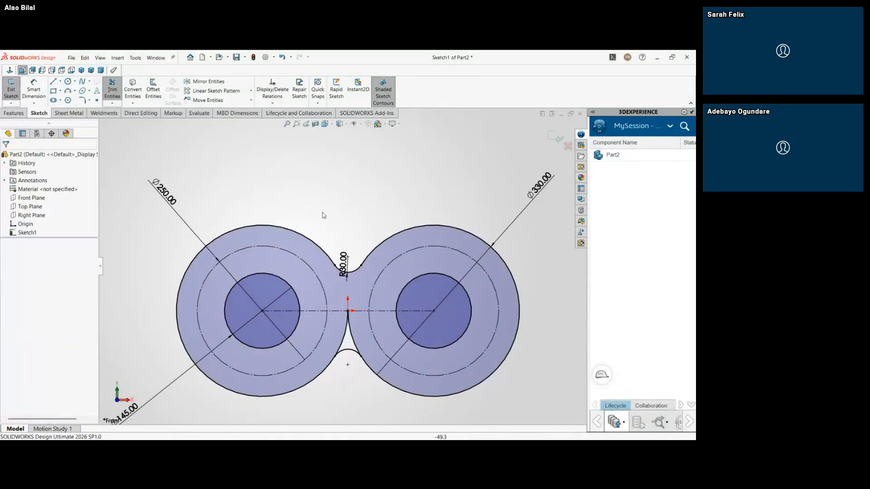
pyautogui.hotkey('ctrl', 'z')
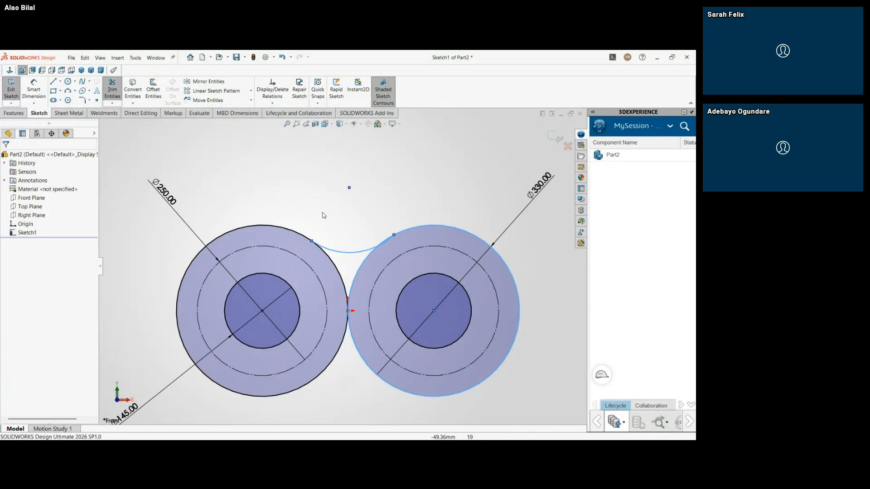
pyautogui.hotkey('ctrl', 'z')
pyautogui.hotkey('ctrl', 'z')
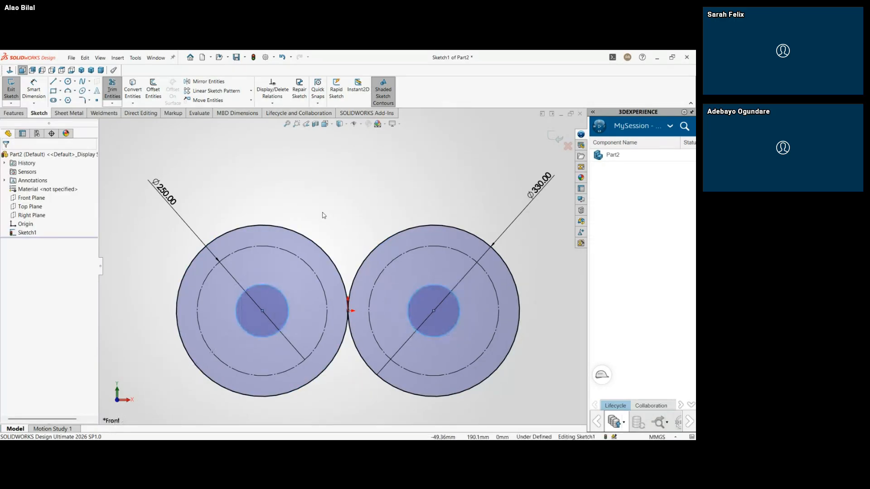
pyautogui.hotkey('ctrl', 'z')
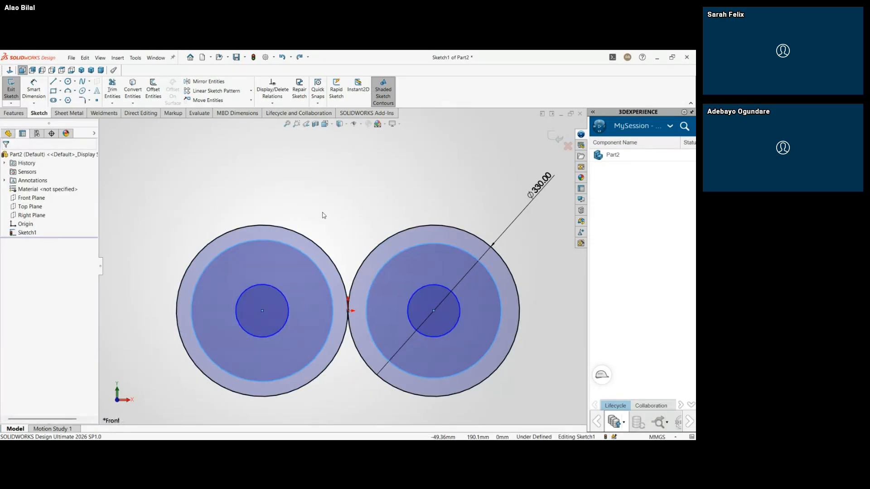
pyautogui.hotkey('ctrl', 'z')
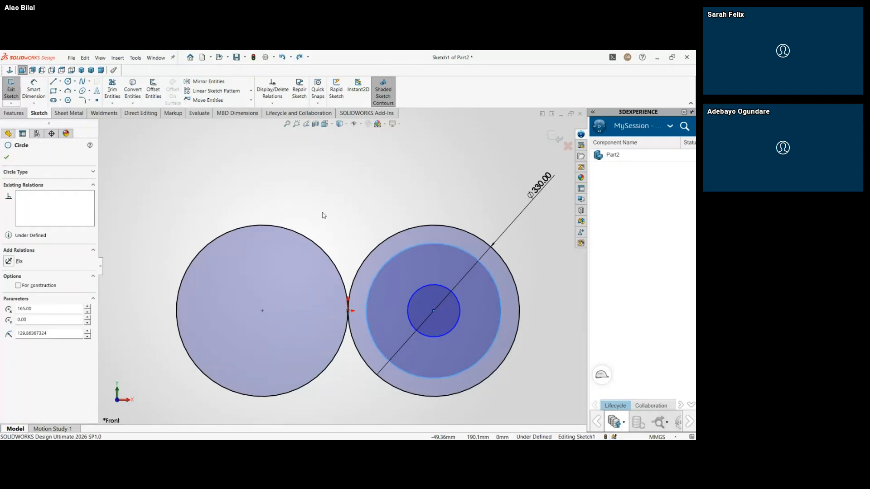
pyautogui.hotkey('ctrl', 'z')
pyautogui.press('f')
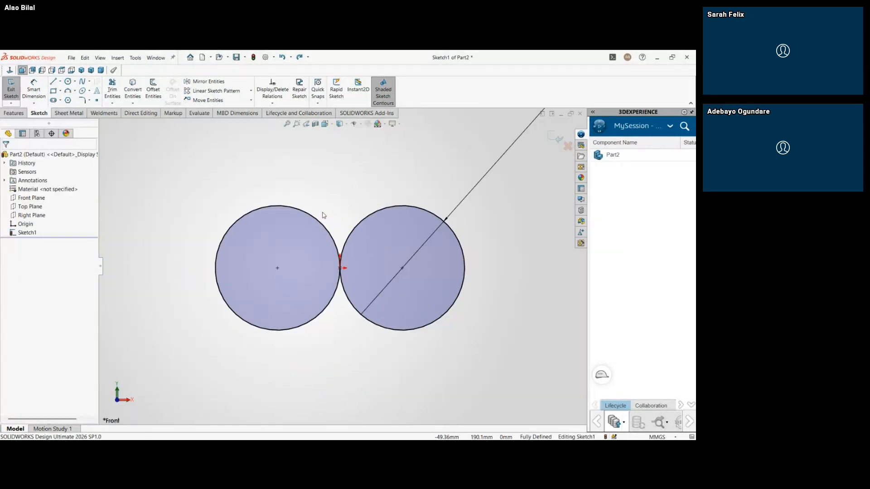
pyautogui.hotkey('ctrl', 'z')
pyautogui.hotkey('ctrl', 'z')
pyautogui.click(336, 268)
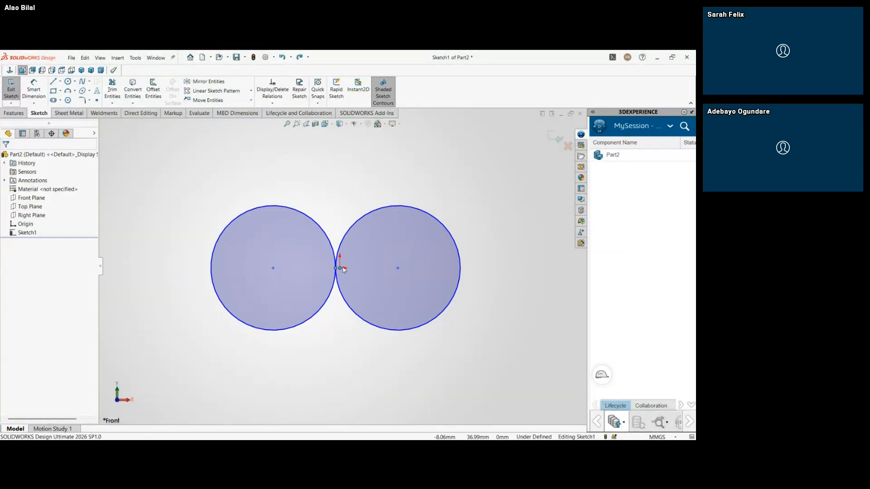
pyautogui.keyDown('ctrl'); pyautogui.click(340, 269); pyautogui.keyUp('ctrl')
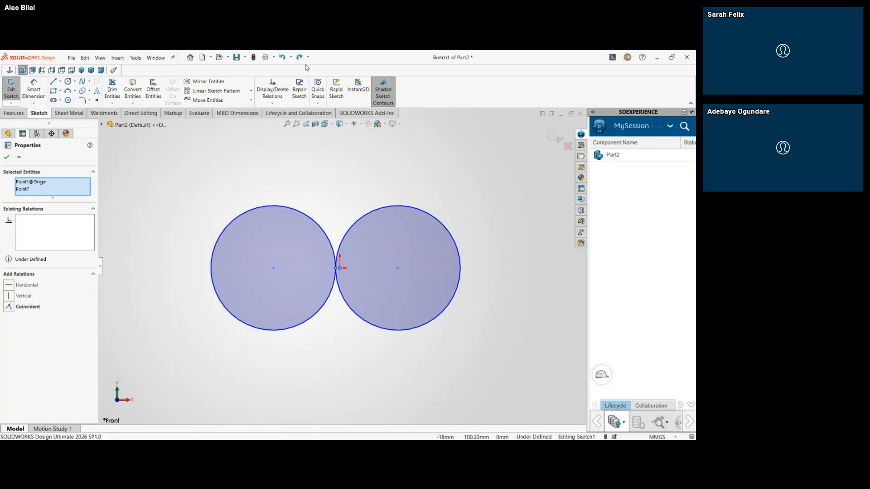
pyautogui.press('Escape')
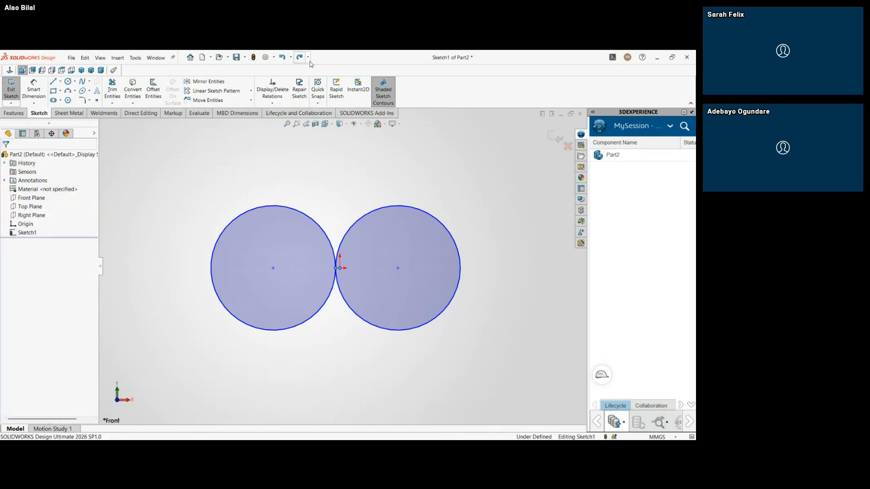
# Step: Redo the undone sketch edits up to the mirrored lower arc, leaving out the trims
pyautogui.click(329, 125)
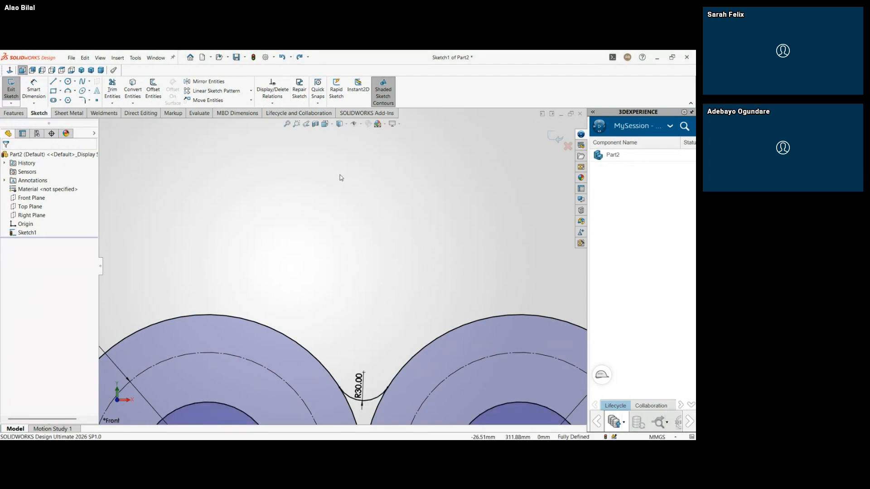
pyautogui.scroll(7, 341, 175)
pyautogui.scroll(-2, 352, 233)
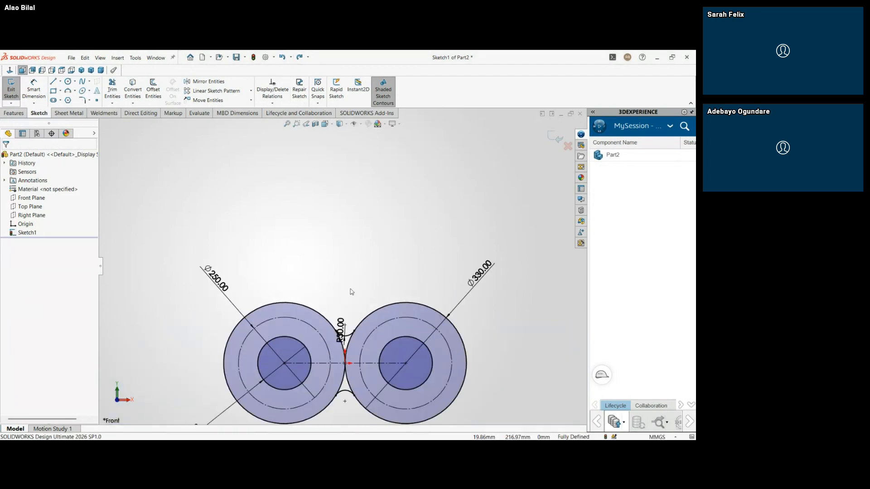
pyautogui.scroll(-3, 353, 306)
pyautogui.scroll(2, 356, 299)
pyautogui.scroll(2, 356, 298)
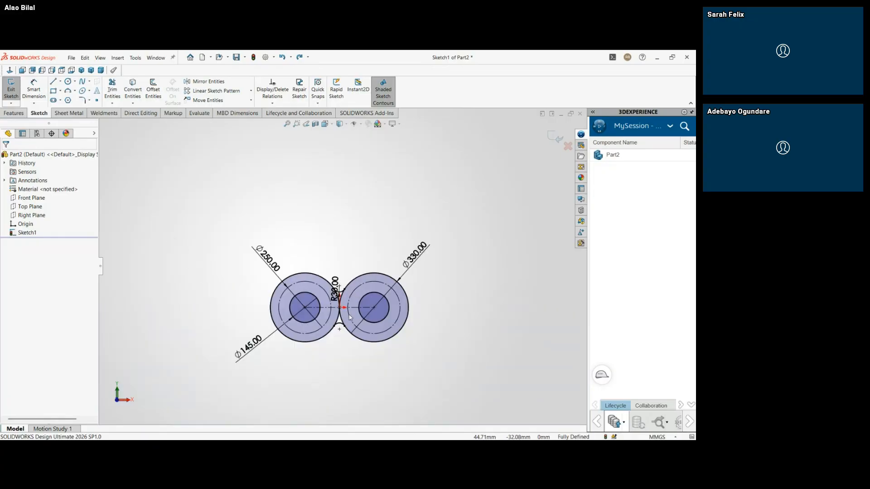
# Step: Delete the coincident relation that ties the contact point of the two outer circles to the origin
pyautogui.scroll(-8, 349, 290)
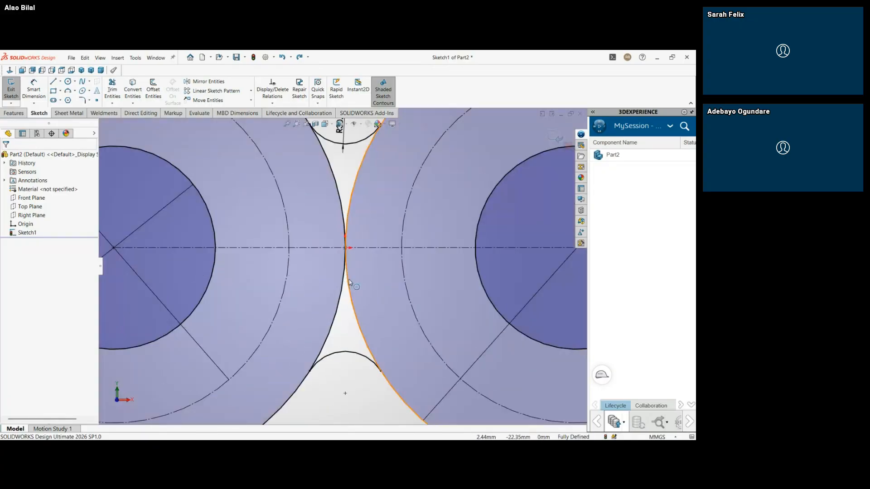
pyautogui.click(345, 248)
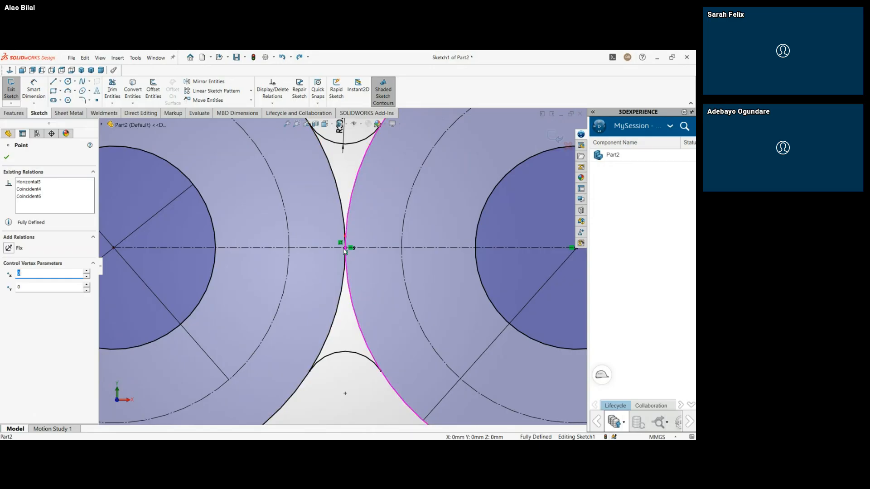
pyautogui.click(37, 193)
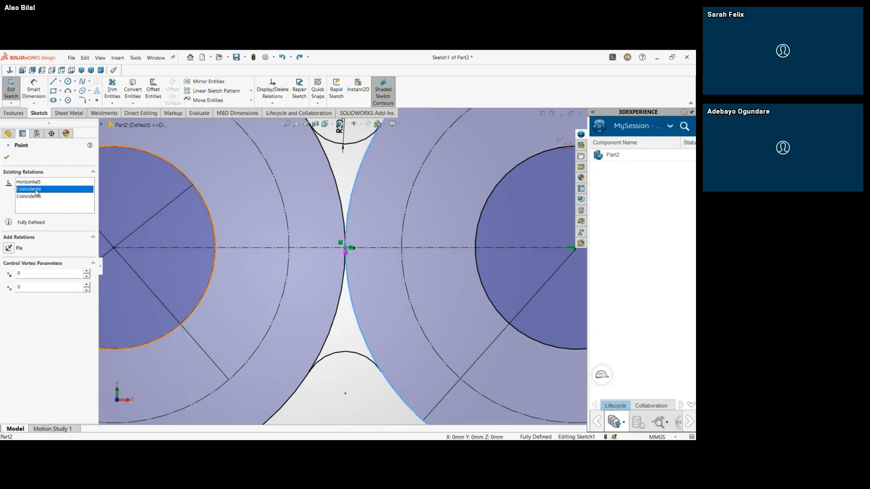
pyautogui.click(54, 198)
pyautogui.click(55, 192)
pyautogui.click(57, 196)
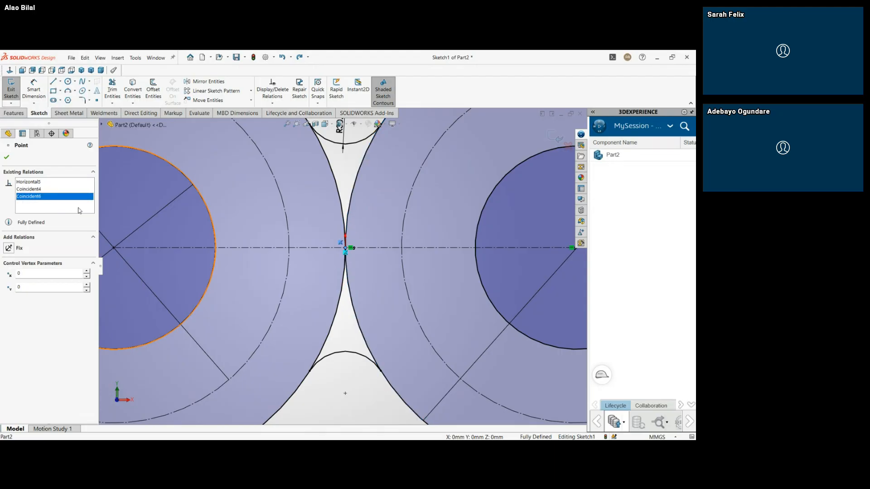
pyautogui.press('Delete')
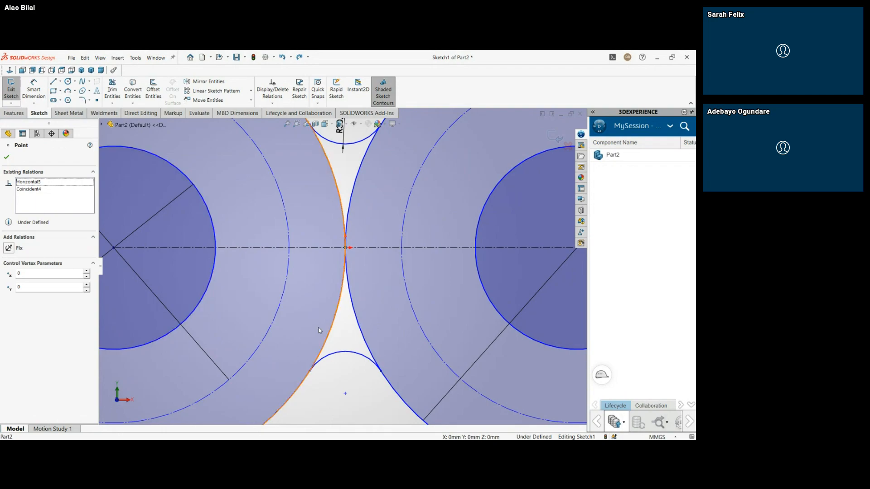
# Step: Delete the relation on the right outer circle located at its contact point with the left outer circle
pyautogui.click(353, 380)
pyautogui.scroll(3, 348, 229)
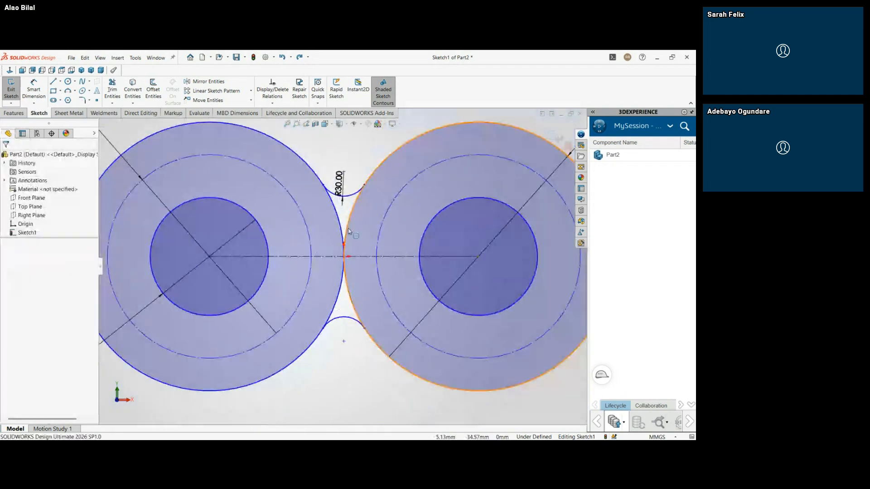
pyautogui.click(350, 232)
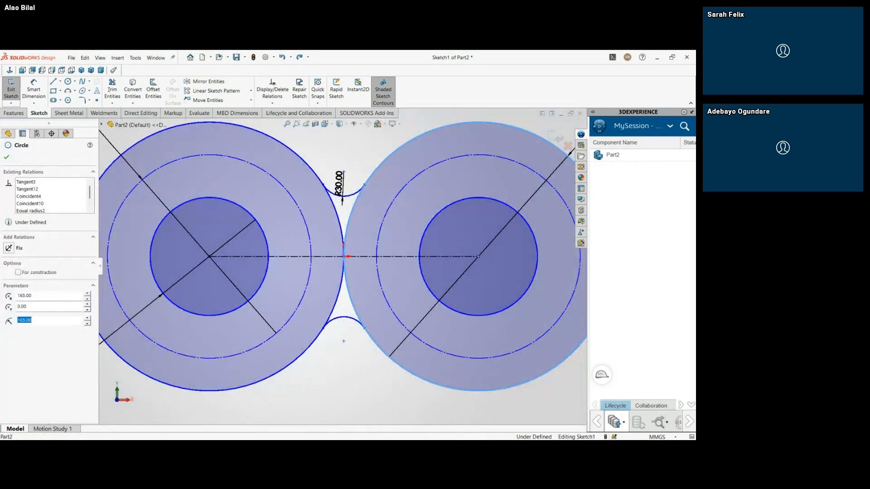
pyautogui.click(339, 258)
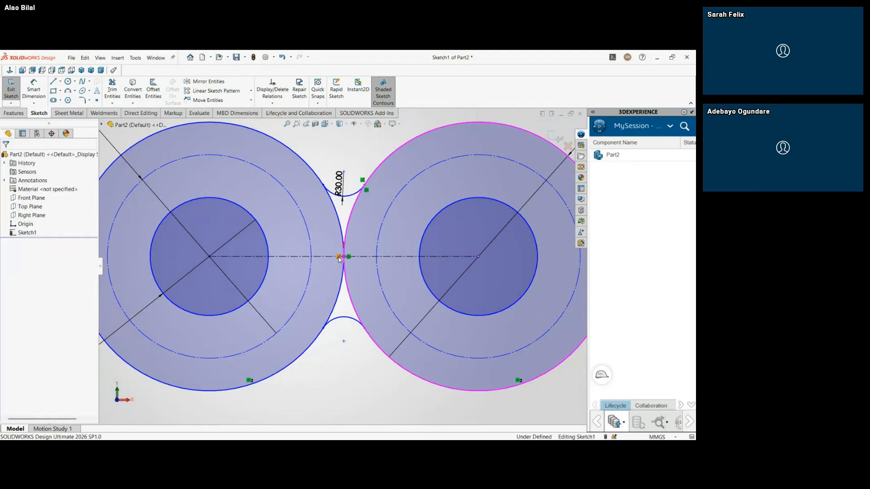
pyautogui.press('Delete')
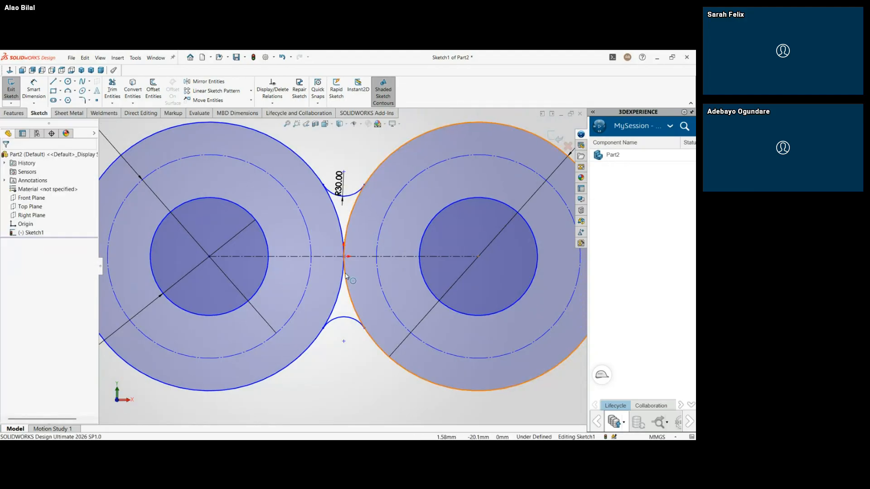
# Step: Delete the tangent relation between the two outer circles
pyautogui.click(346, 275)
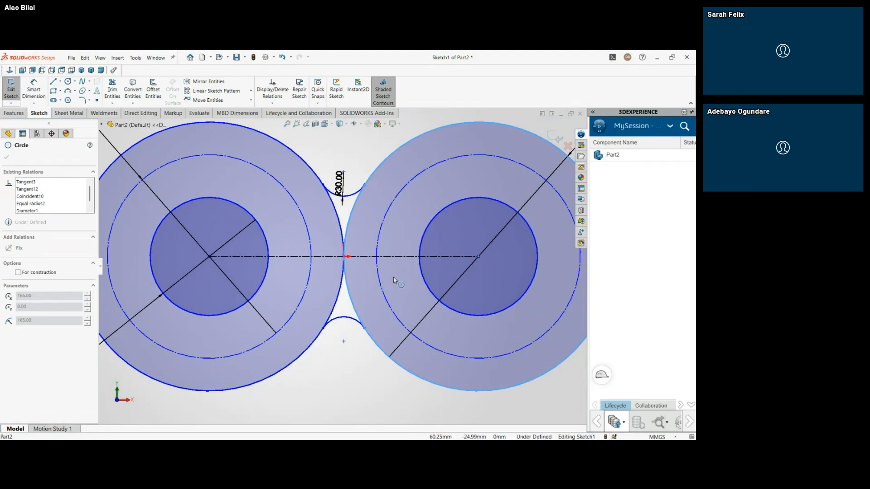
pyautogui.scroll(-5, 344, 265)
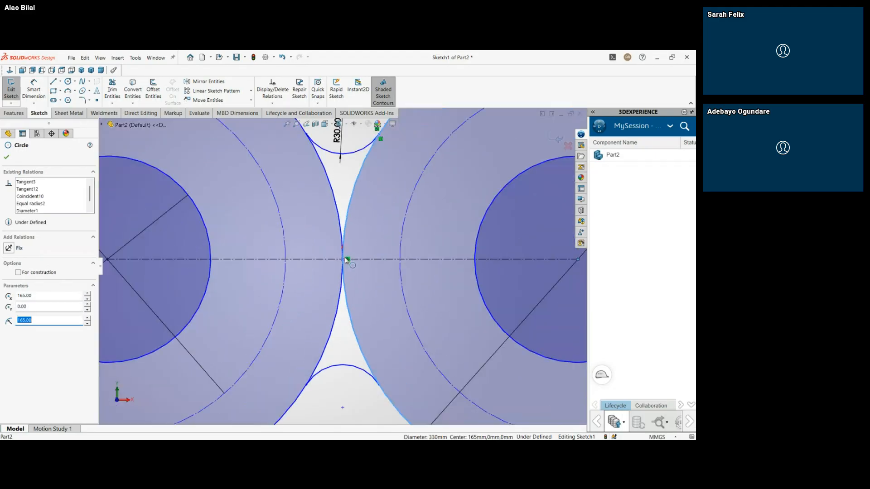
pyautogui.press('Escape')
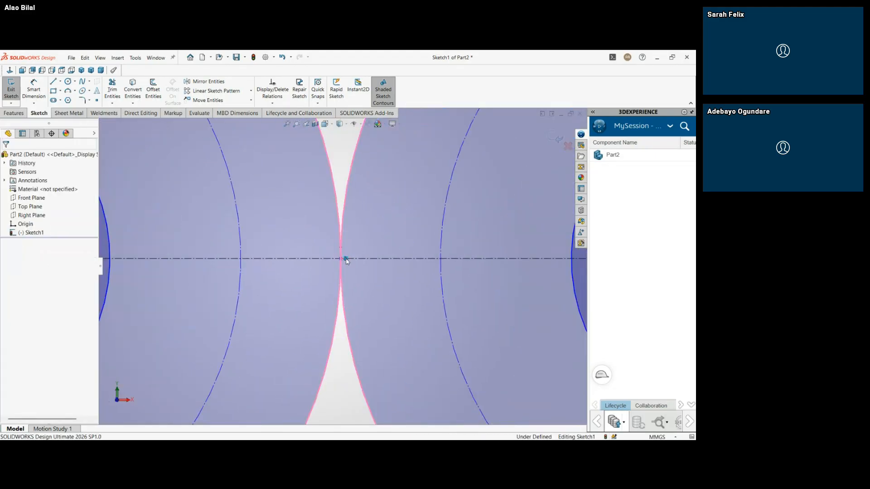
pyautogui.click(342, 228)
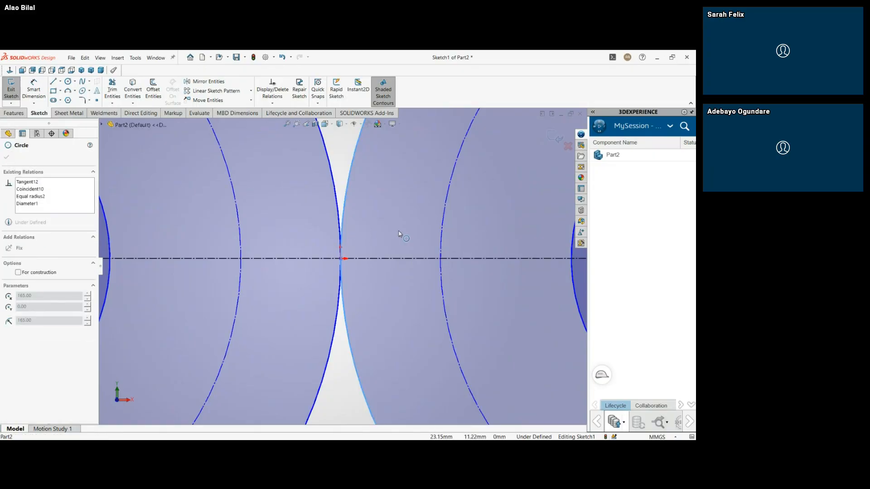
# Step: Delete the leftover sketch point on the centerline at the contact point of the two outer circles
pyautogui.click(341, 259)
pyautogui.moveTo(371, 258); pyautogui.dragTo(377, 259)
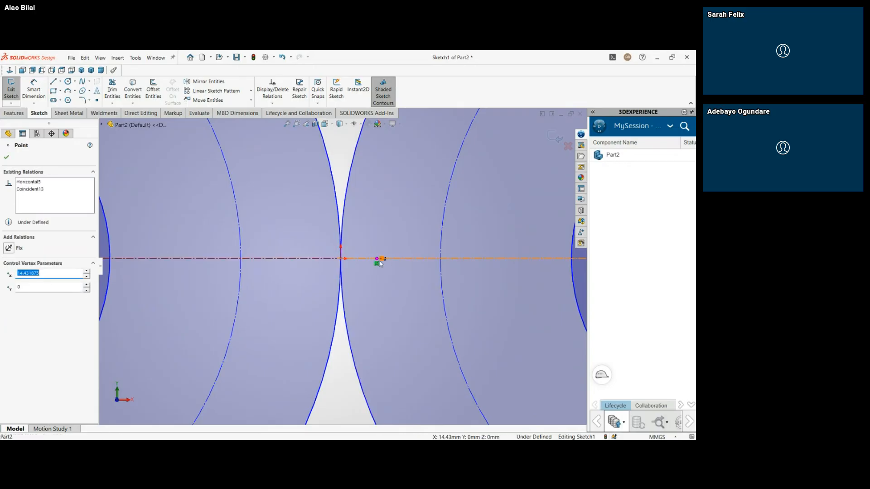
pyautogui.hotkey('ctrl', 'z')
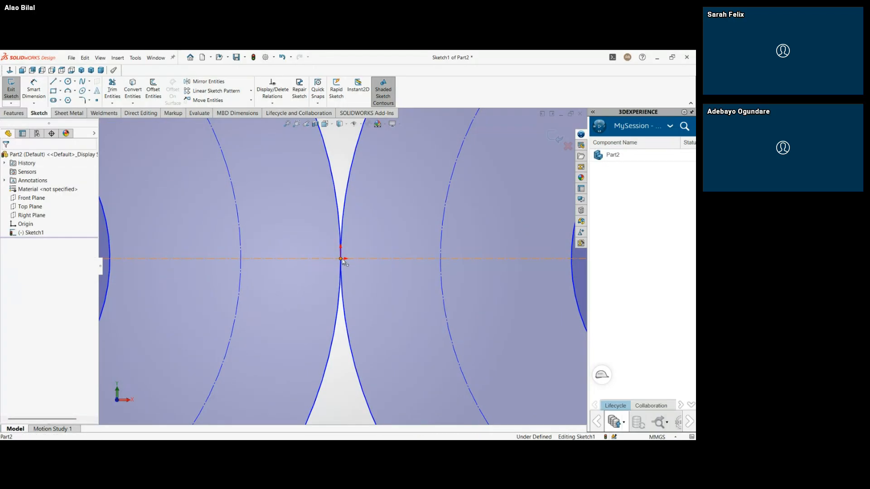
pyautogui.click(342, 261)
pyautogui.click(339, 335)
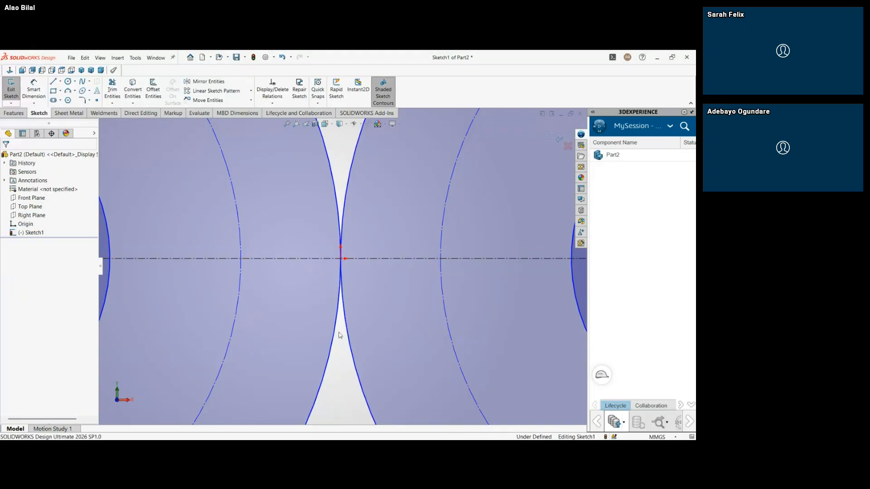
# Step: Pull the two circle sets apart along the centerline, moving the right center further right and the left center further left
pyautogui.click(348, 217)
pyautogui.scroll(2, 352, 255)
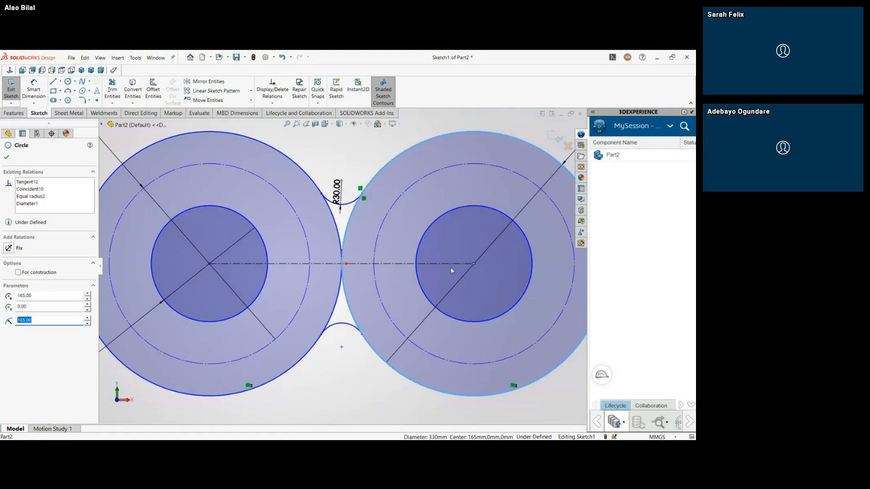
pyautogui.click(474, 264)
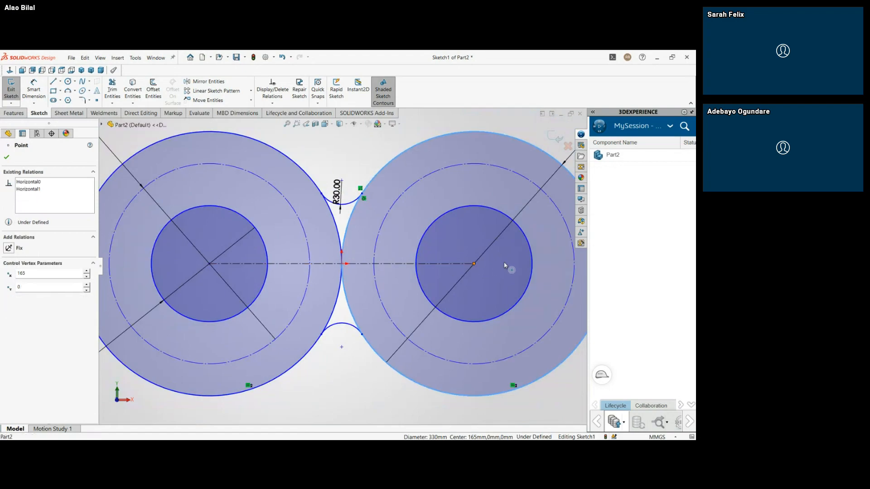
pyautogui.moveTo(504, 263); pyautogui.dragTo(496, 263)
pyautogui.click(364, 343)
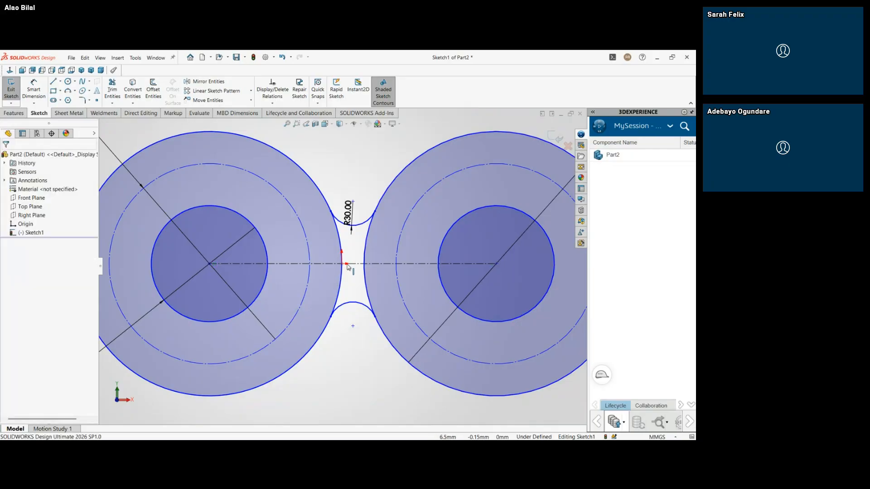
pyautogui.click(345, 271)
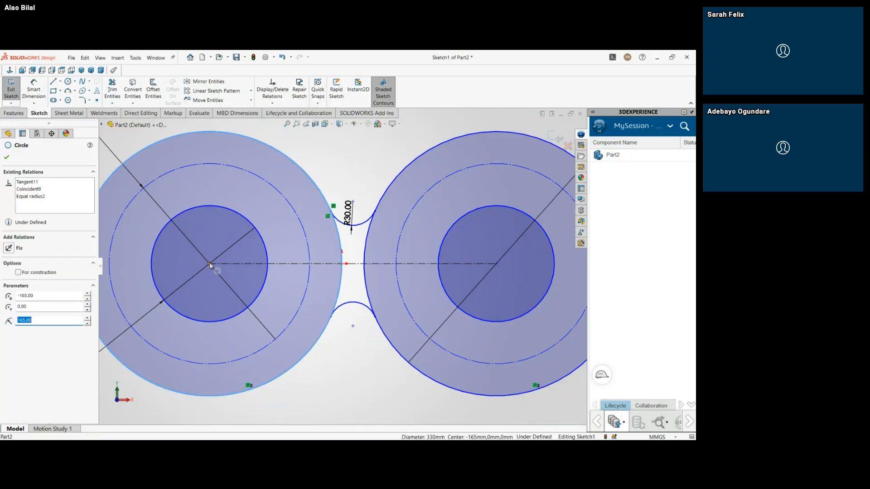
pyautogui.moveTo(210, 266); pyautogui.dragTo(201, 263)
pyautogui.click(326, 337)
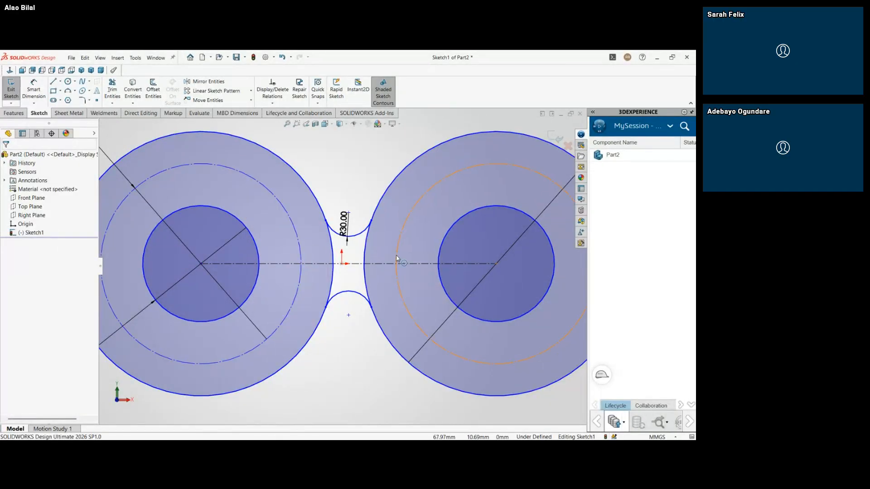
# Step: Add a tangent relation between the left and right construction circles
pyautogui.click(398, 257)
pyautogui.click(299, 255)
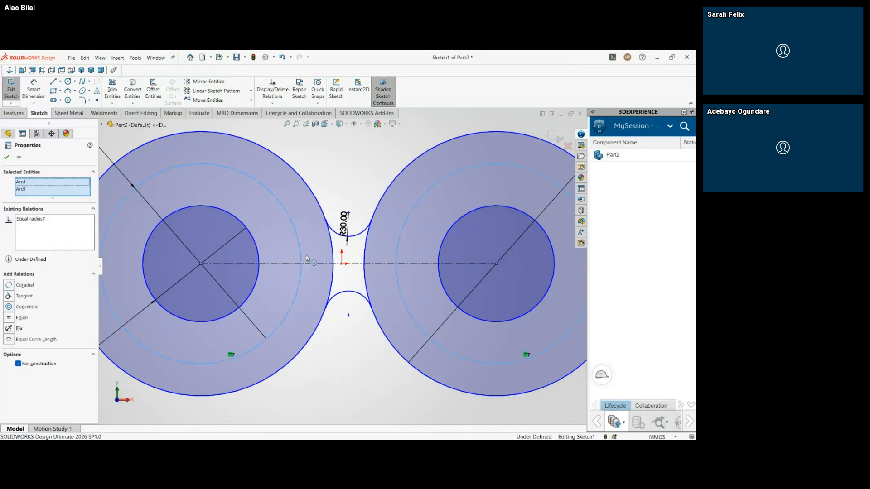
pyautogui.click(24, 296)
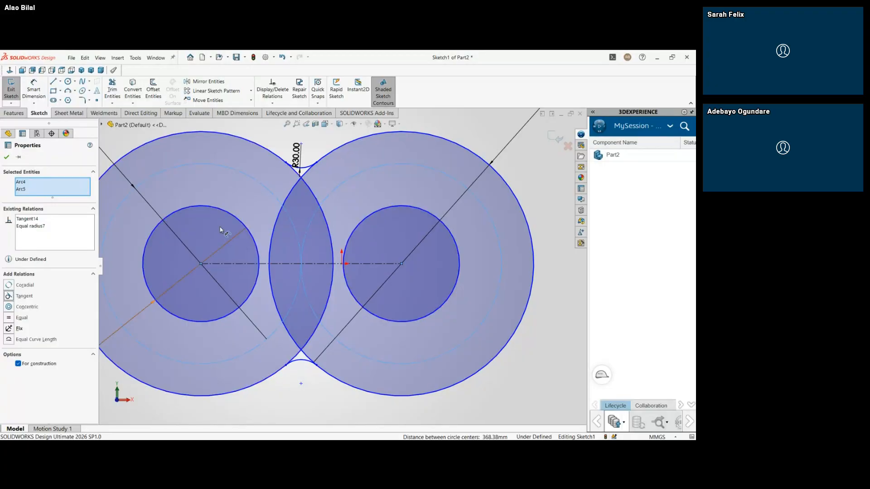
pyautogui.click(40, 227)
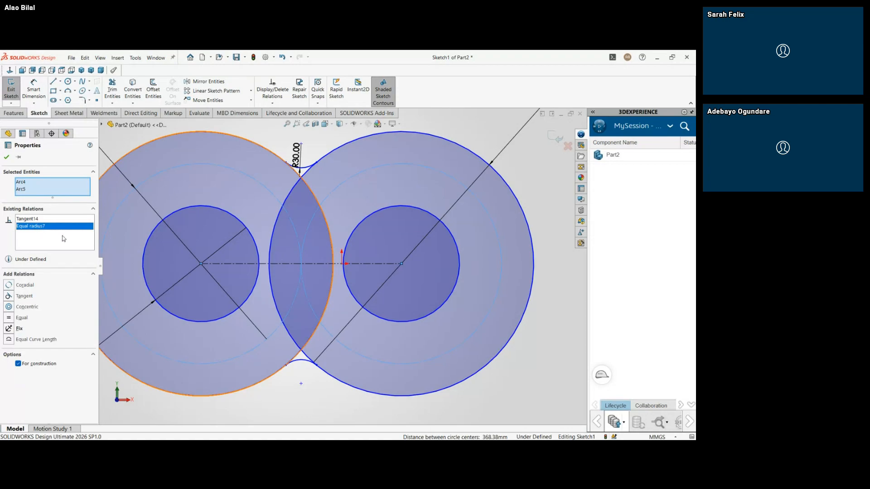
pyautogui.click(322, 384)
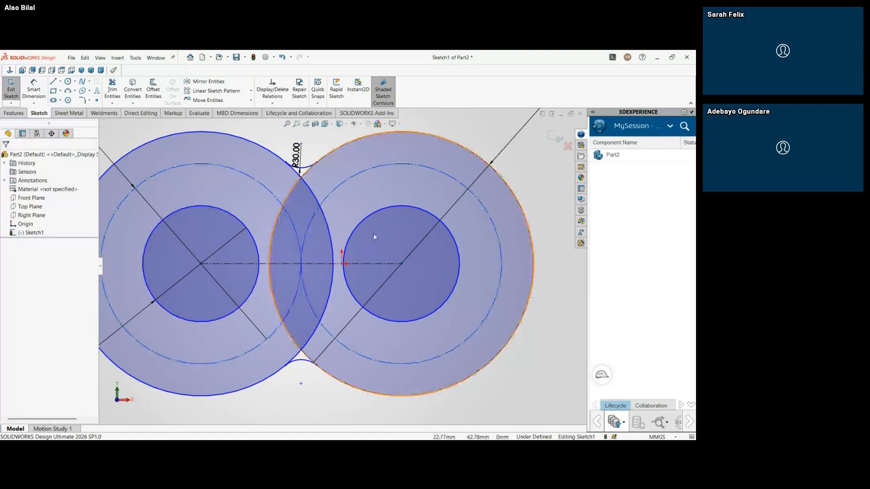
# Step: Slide the joined circle sets along the centerline until the right center is at about X 103.7 mm
pyautogui.click(401, 264)
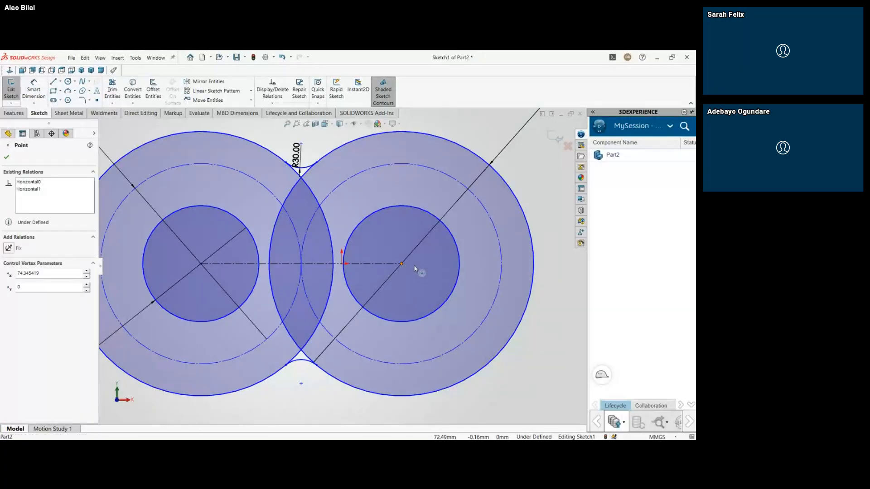
pyautogui.moveTo(414, 269); pyautogui.dragTo(425, 268)
pyautogui.scroll(4, 322, 194)
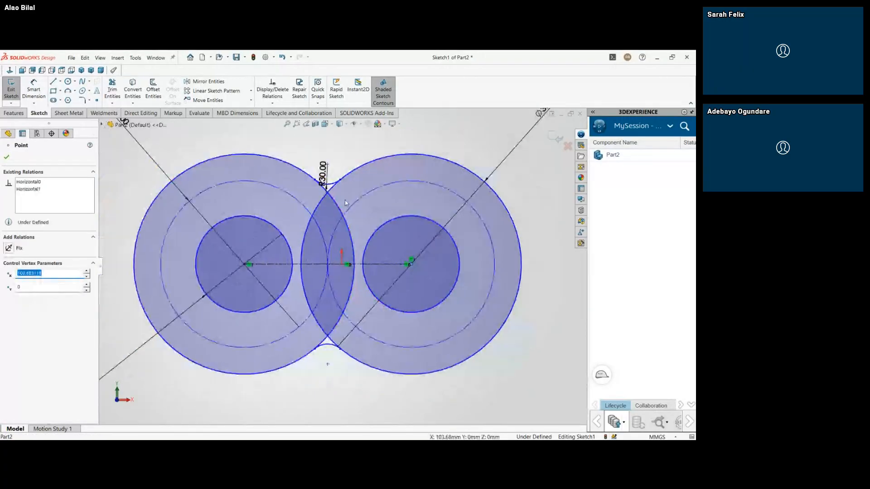
pyautogui.scroll(-3, 330, 240)
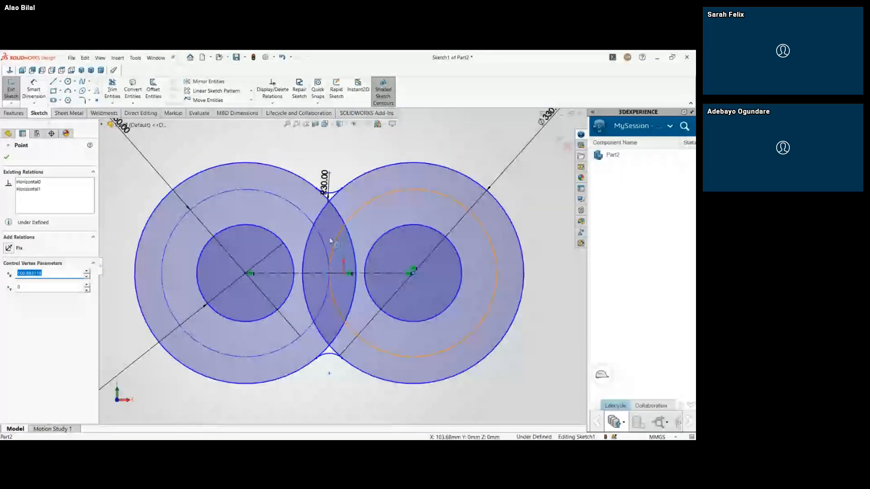
# Step: Place a sketch point at the midpoint of the centerline and make it coincident with the origin
pyautogui.scroll(-2, 323, 268)
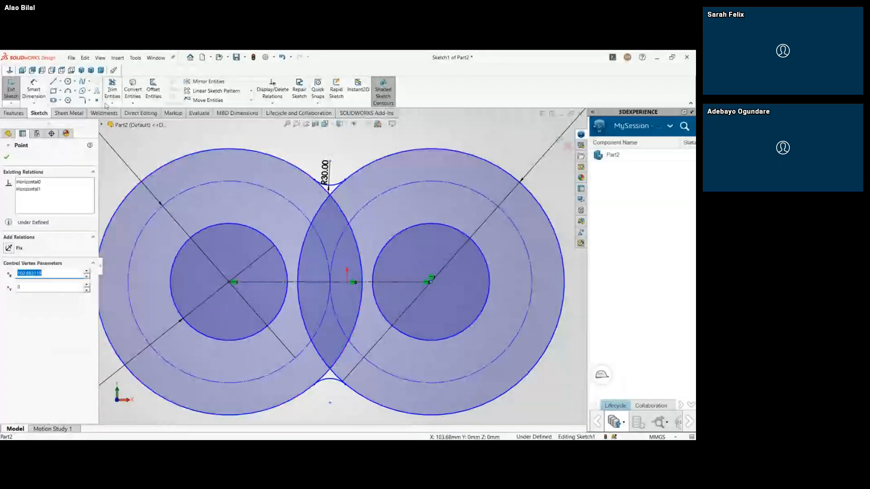
pyautogui.click(330, 282)
pyautogui.press('Escape')
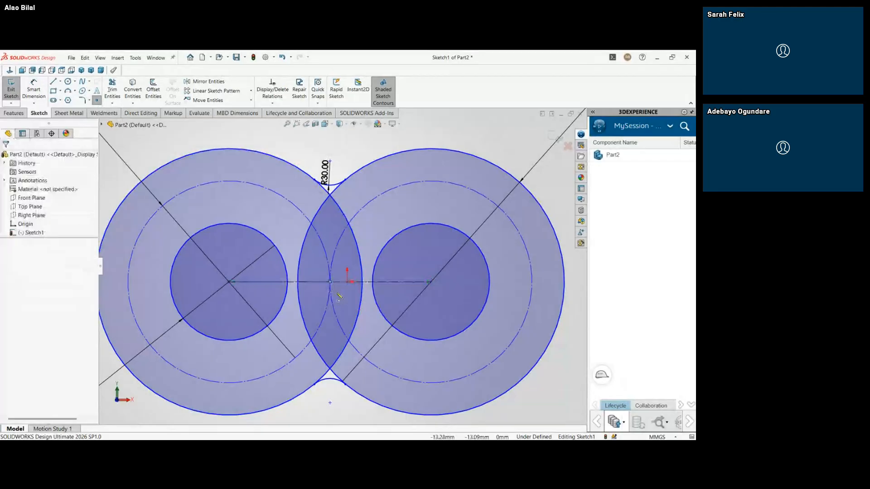
pyautogui.click(330, 282)
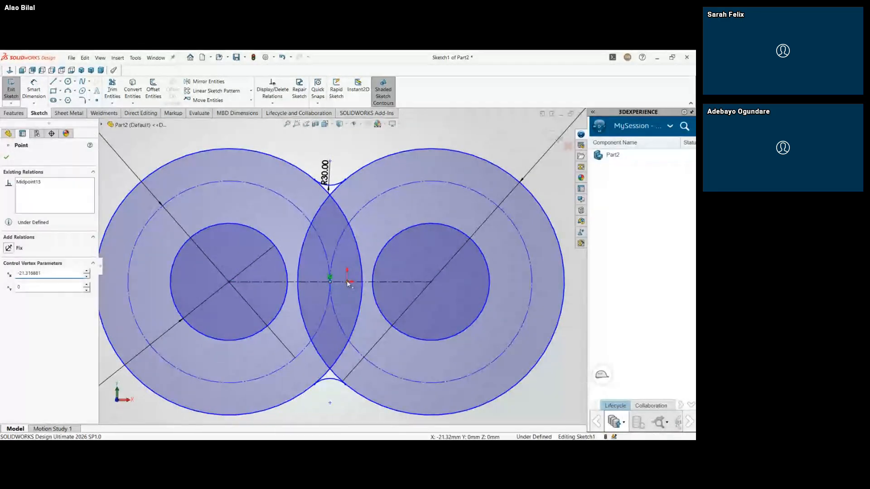
pyautogui.keyDown('ctrl'); pyautogui.click(347, 281); pyautogui.keyUp('ctrl')
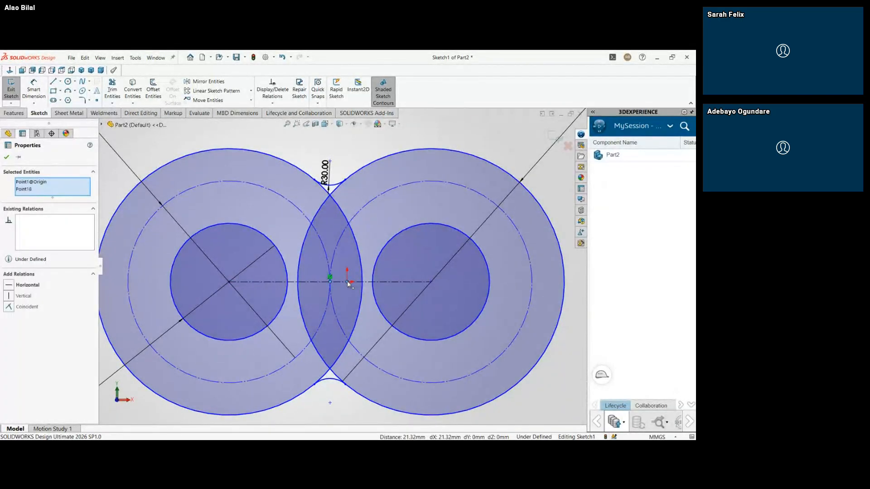
pyautogui.click(9, 307)
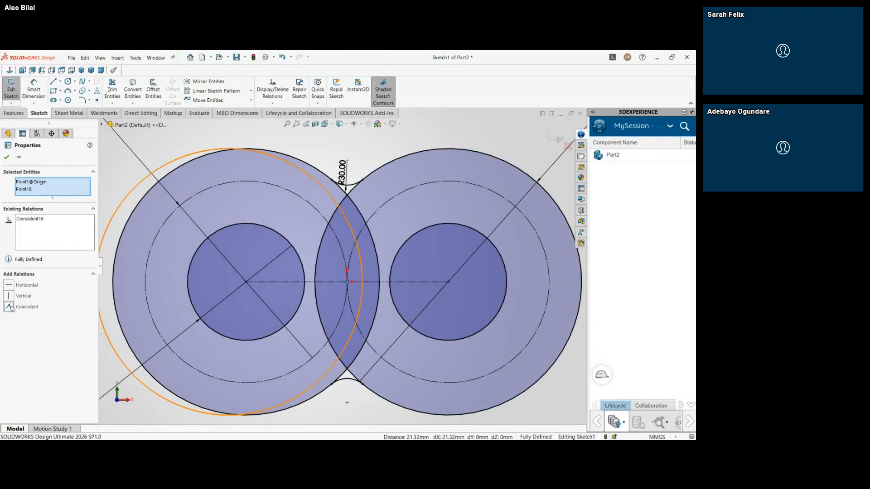
pyautogui.click(325, 143)
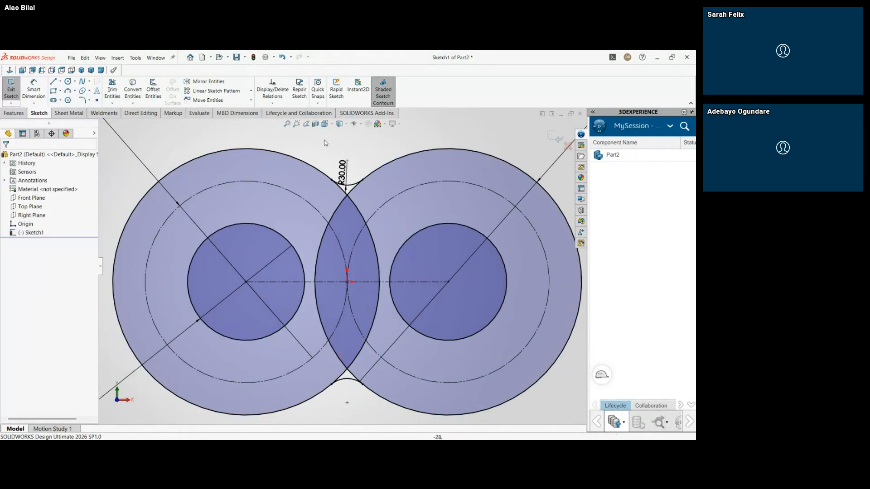
# Step: Trim away the overlapping inner portions of the two outer circles to leave one continuous outline with the 30 mm arcs
pyautogui.click(117, 91)
pyautogui.moveTo(367, 196)
pyautogui.mouseDown()
pyautogui.moveTo(339, 200)
pyautogui.moveTo(362, 204)
pyautogui.mouseUp()
pyautogui.moveTo(313, 256)
pyautogui.mouseDown()
pyautogui.moveTo(387, 246)
pyautogui.moveTo(378, 259)
pyautogui.moveTo(385, 303)
pyautogui.moveTo(310, 316)
pyautogui.moveTo(377, 358)
pyautogui.moveTo(331, 362)
pyautogui.moveTo(356, 373)
pyautogui.mouseUp()
pyautogui.scroll(2, 344, 314)
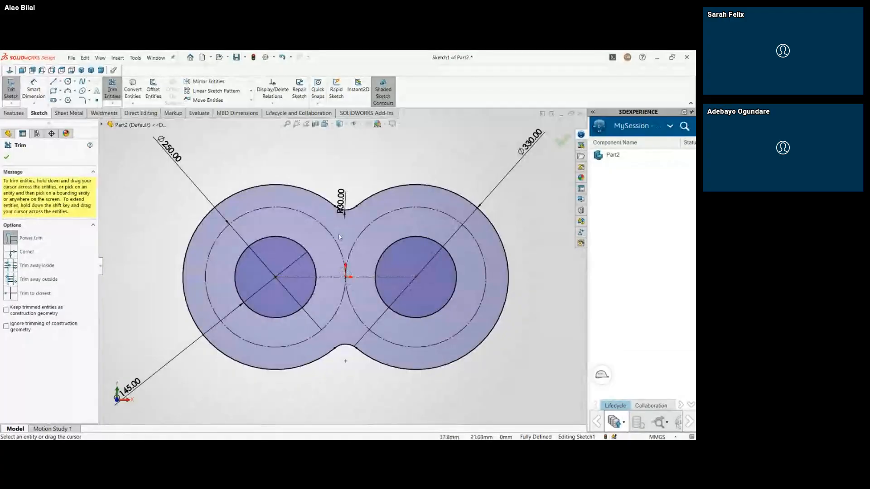
# Step: Sketch a circle centered on the origin and dimension its diameter to 34 mm
pyautogui.click(68, 82)
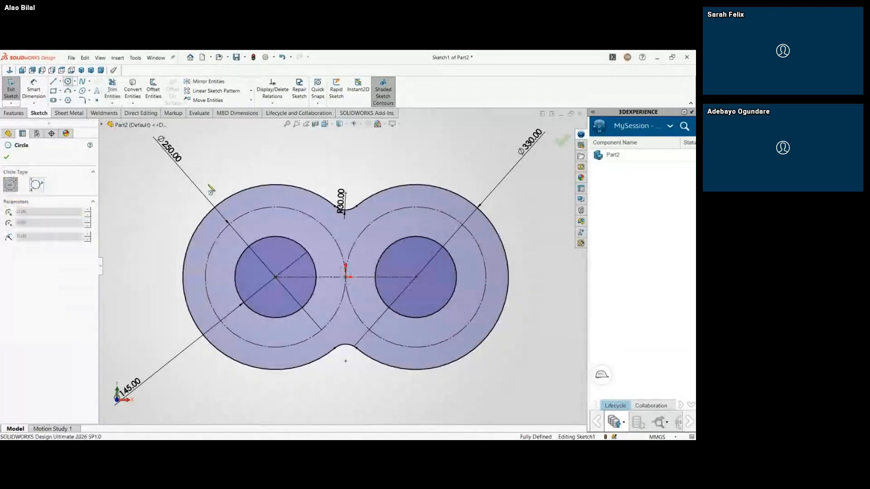
pyautogui.click(346, 277)
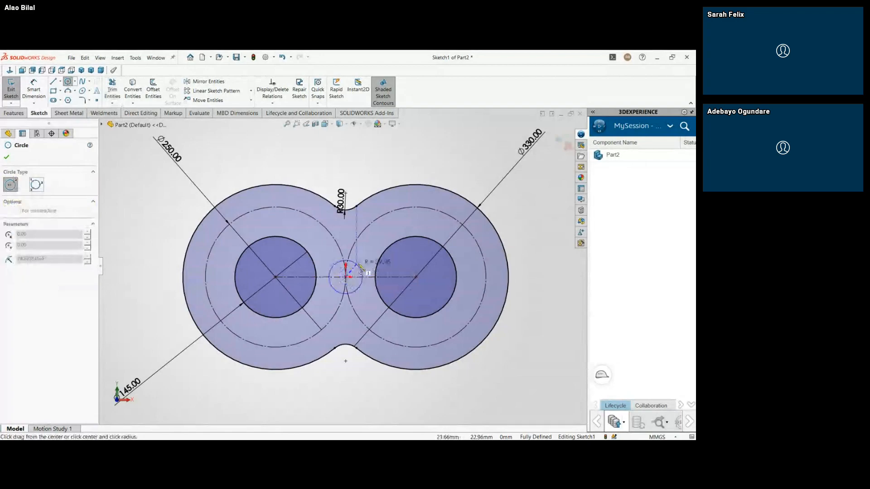
pyautogui.click(366, 265)
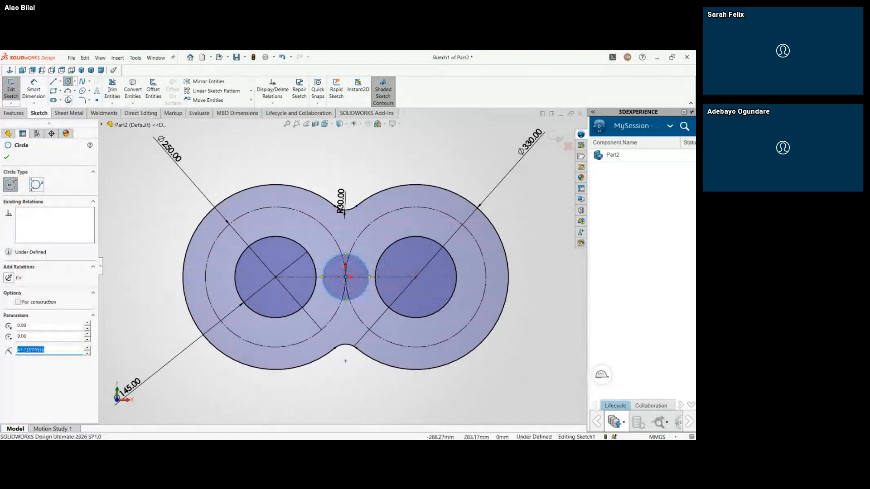
pyautogui.click(33, 89)
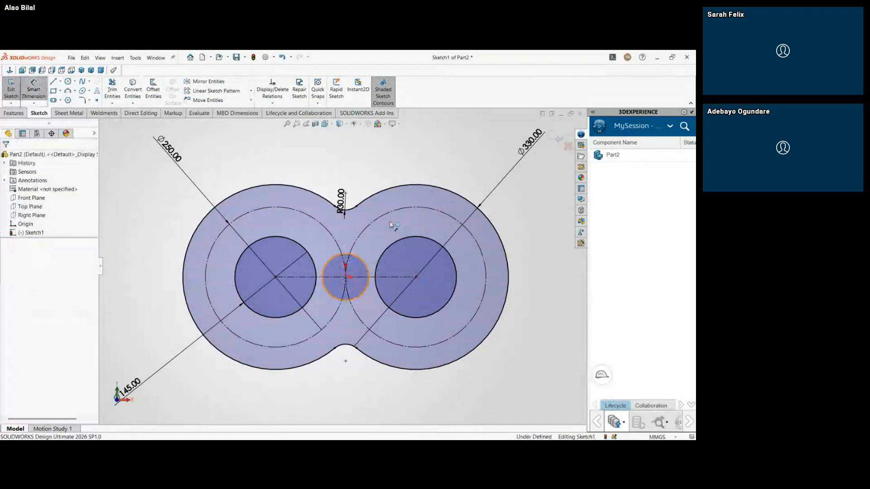
pyautogui.click(363, 260)
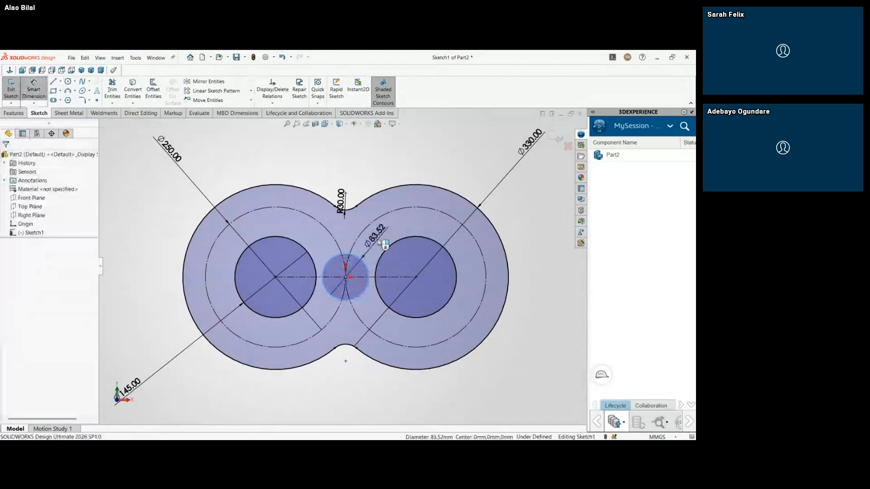
pyautogui.click(379, 242)
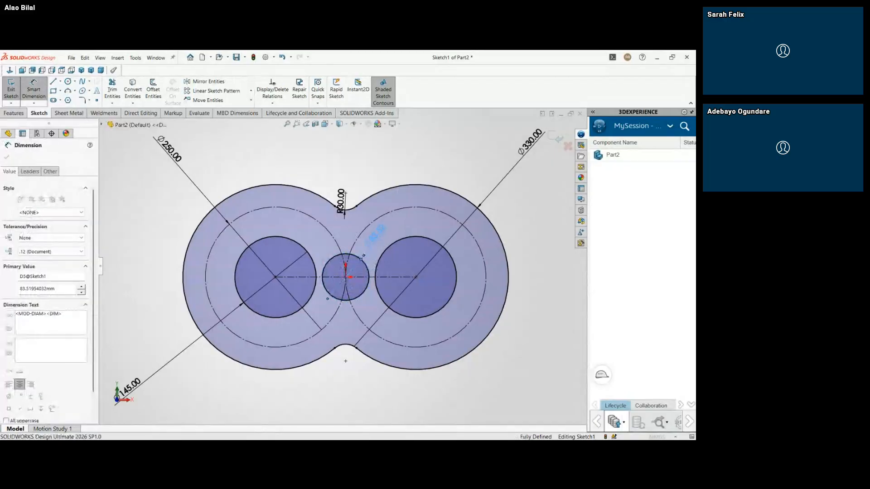
pyautogui.click(372, 221)
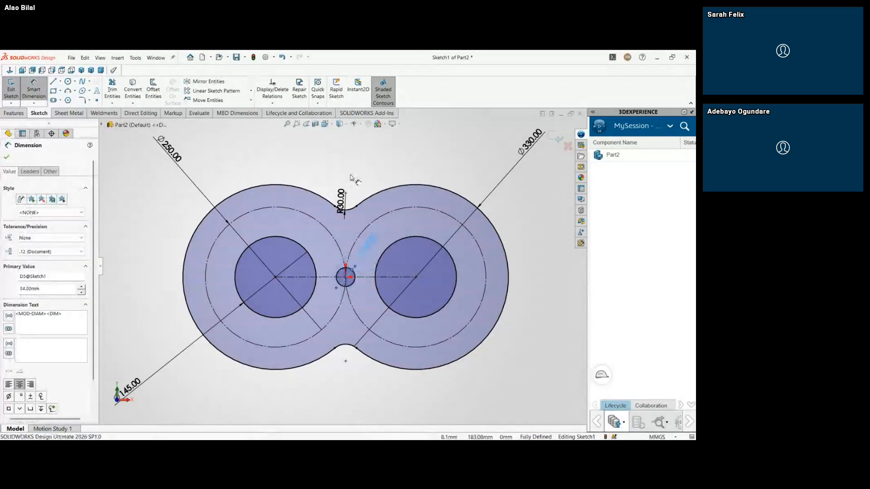
pyautogui.click(351, 177)
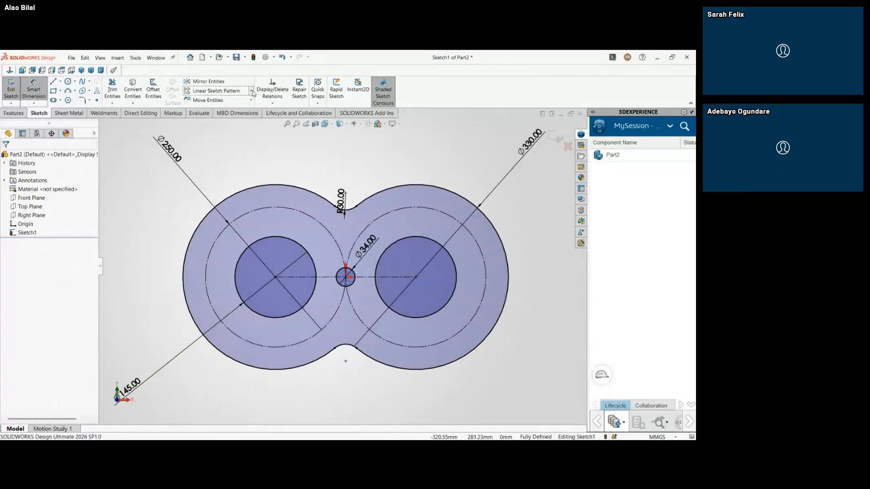
# Step: Start a circular sketch pattern with the 34 mm circle at the origin as the entity to pattern
pyautogui.click(246, 115)
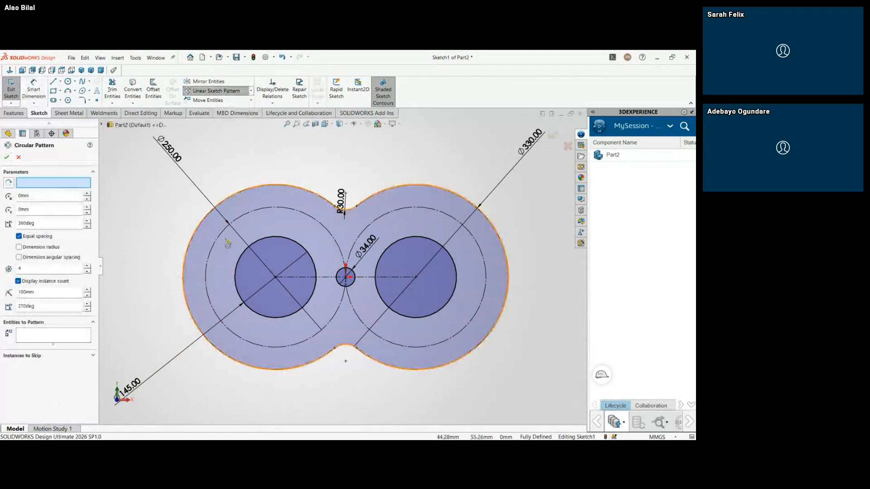
pyautogui.click(50, 341)
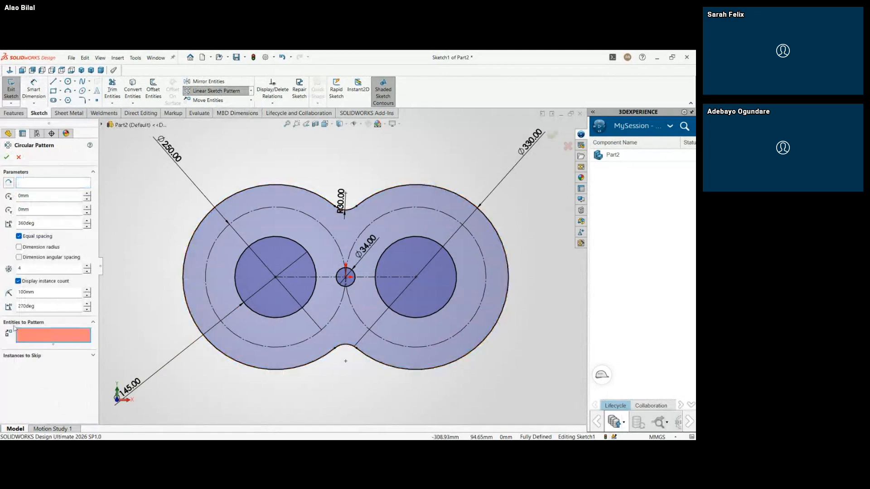
pyautogui.click(356, 276)
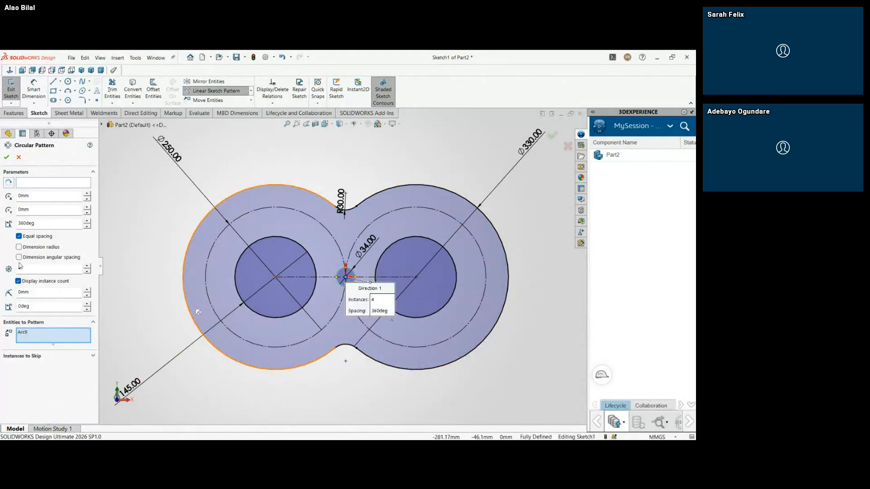
# Step: Try to use the right construction circle as the pattern center, and remove that circle from the entities to pattern
pyautogui.click(38, 185)
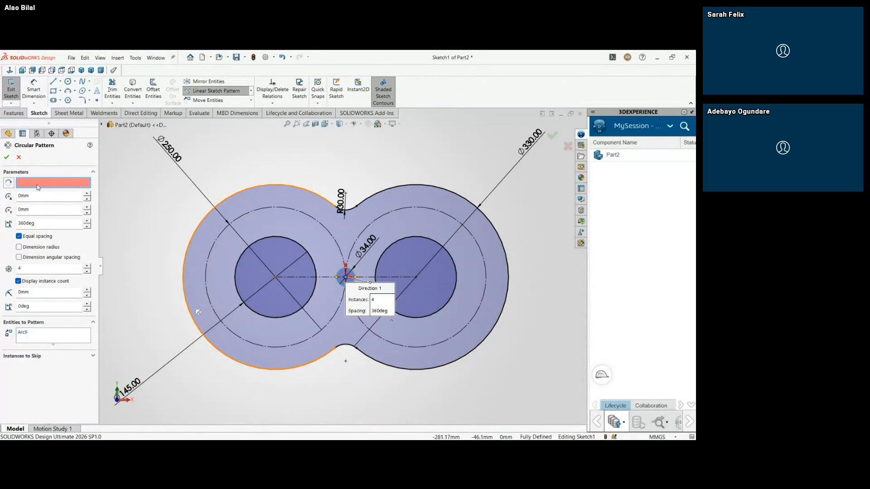
pyautogui.click(387, 212)
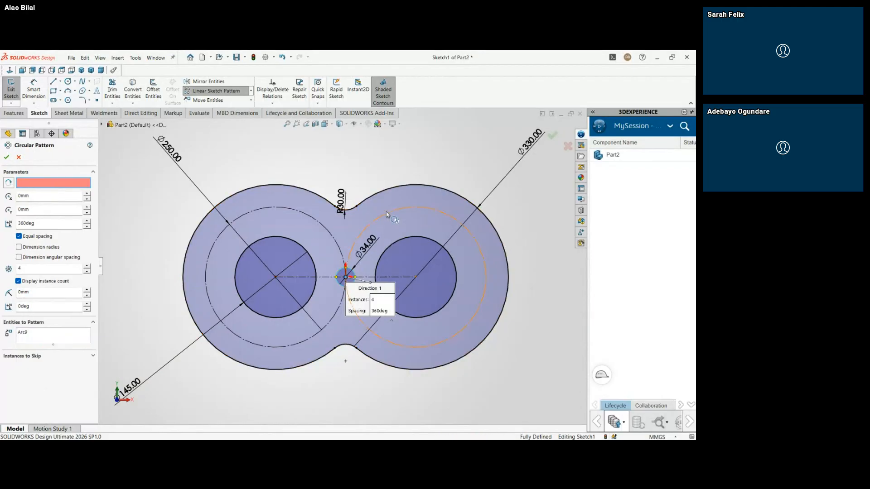
pyautogui.click(396, 211)
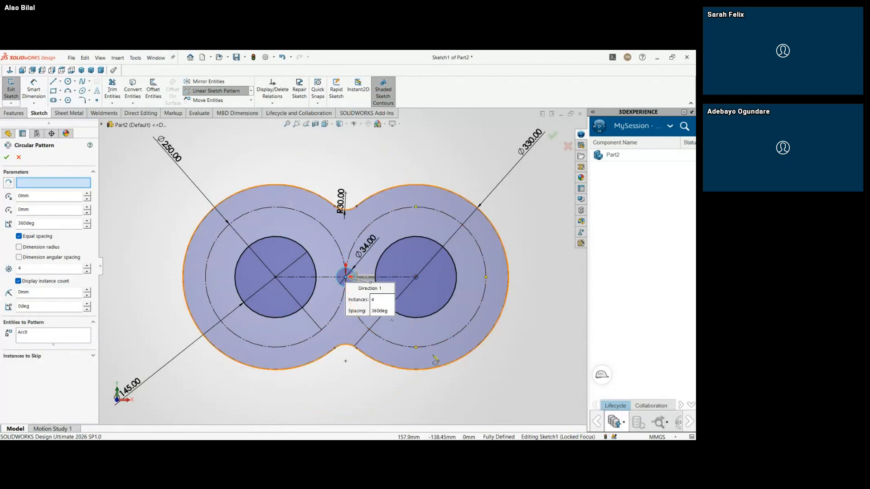
pyautogui.click(382, 219)
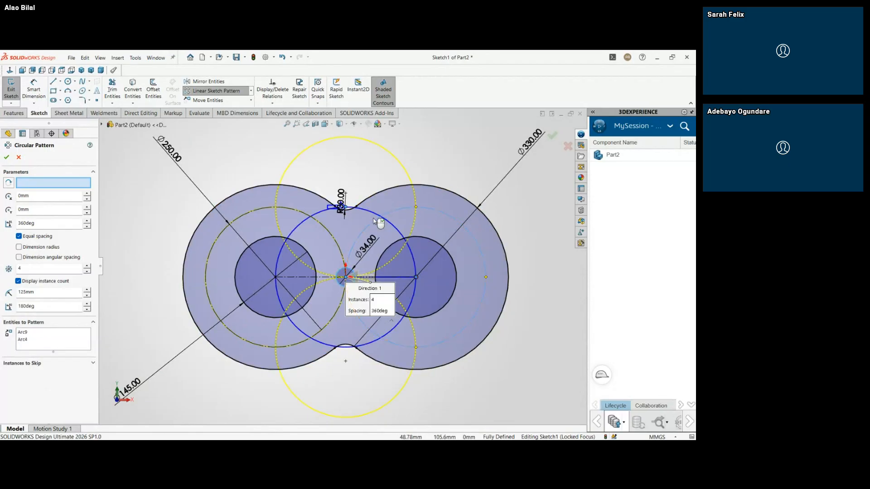
pyautogui.click(30, 340)
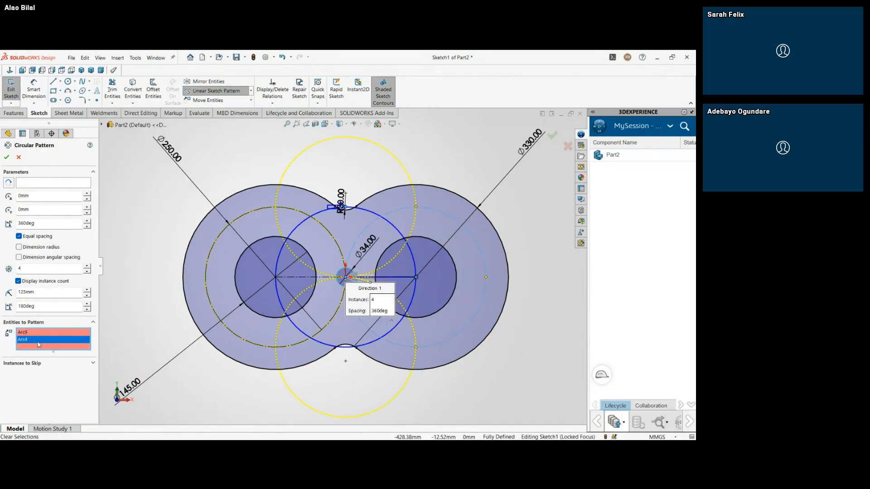
pyautogui.press('Delete')
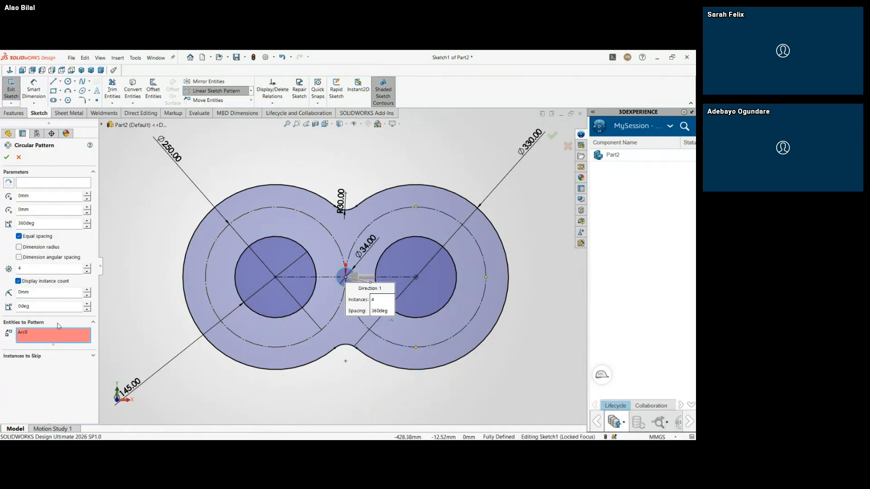
# Step: Retry the right construction circle as the pattern center, and clear all entities to pattern
pyautogui.click(44, 183)
pyautogui.click(401, 217)
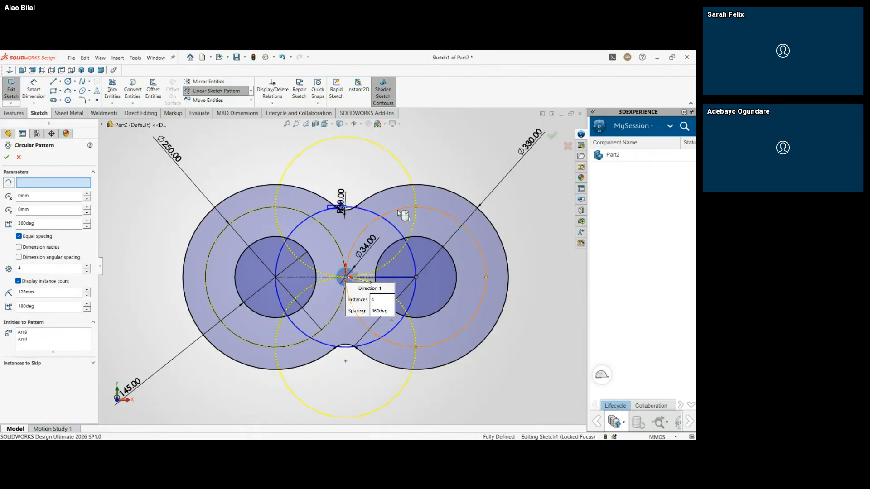
pyautogui.scroll(-2, 354, 300)
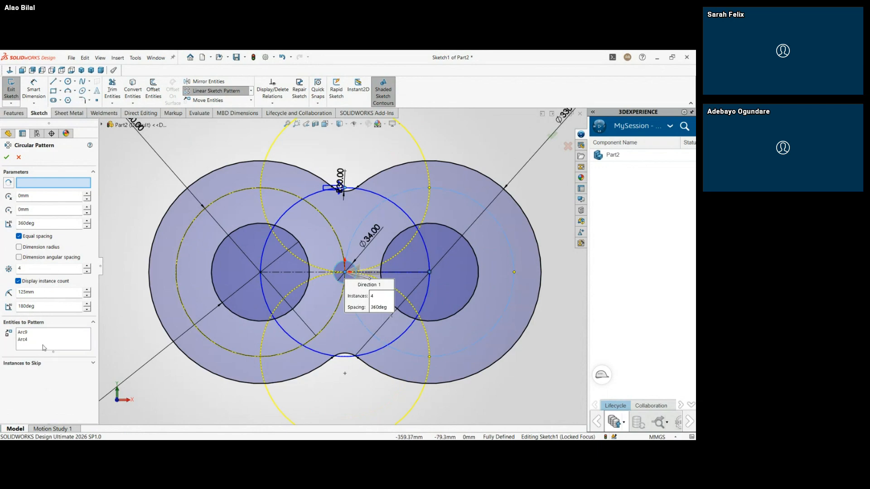
pyautogui.click(28, 342)
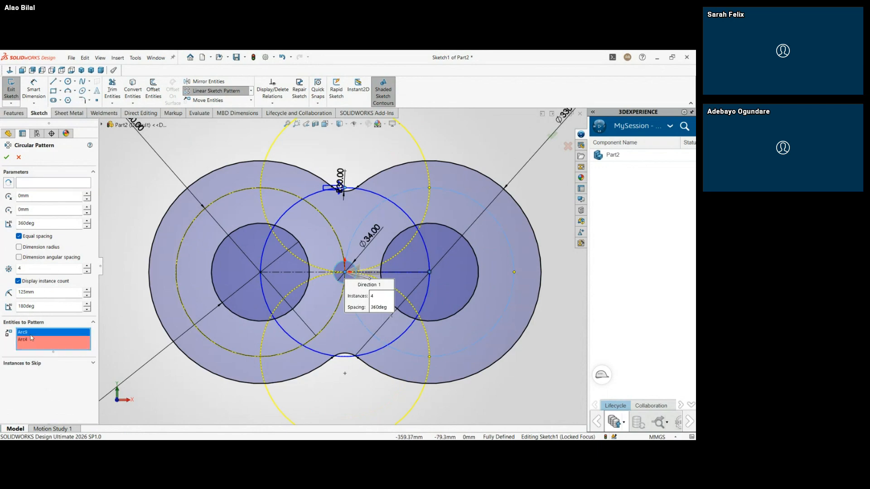
pyautogui.press('Delete')
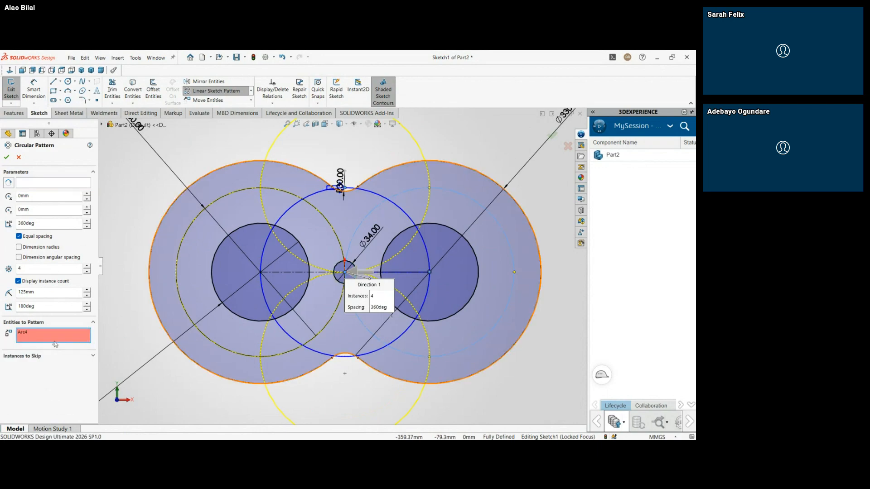
pyautogui.click(56, 336)
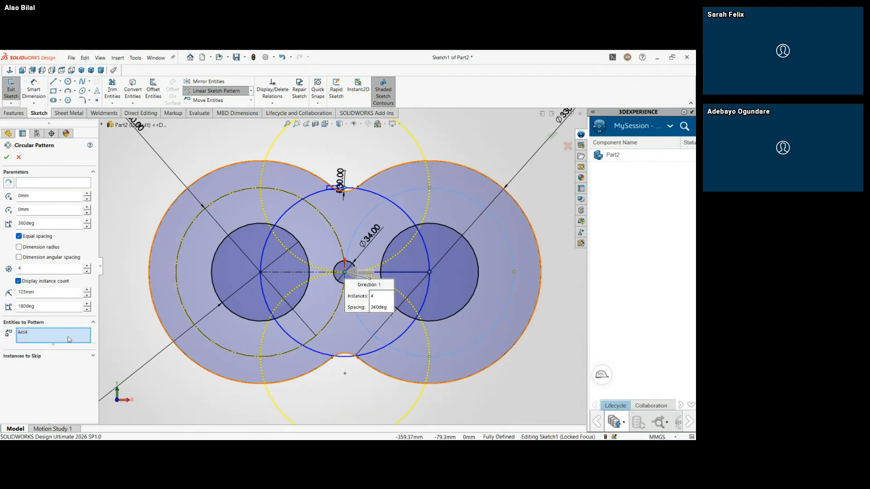
pyautogui.press('Delete')
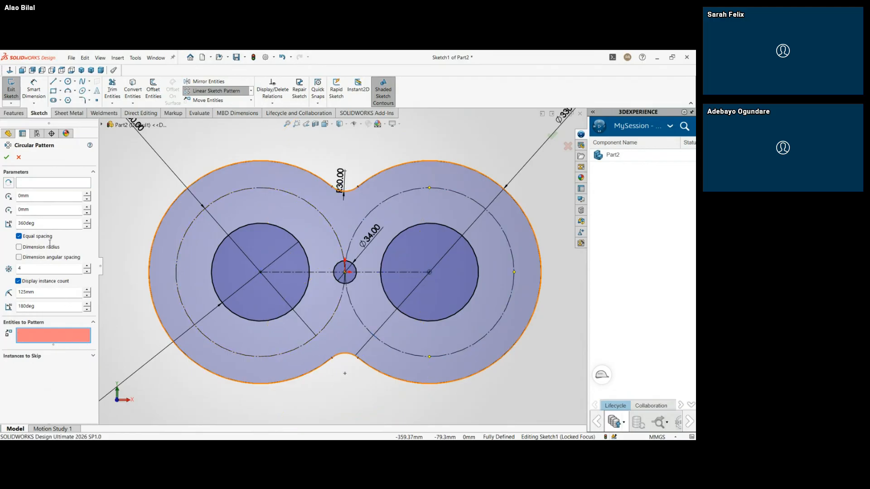
# Step: Try to use the left construction circle as the pattern center, and clear it from the entities to pattern
pyautogui.click(34, 183)
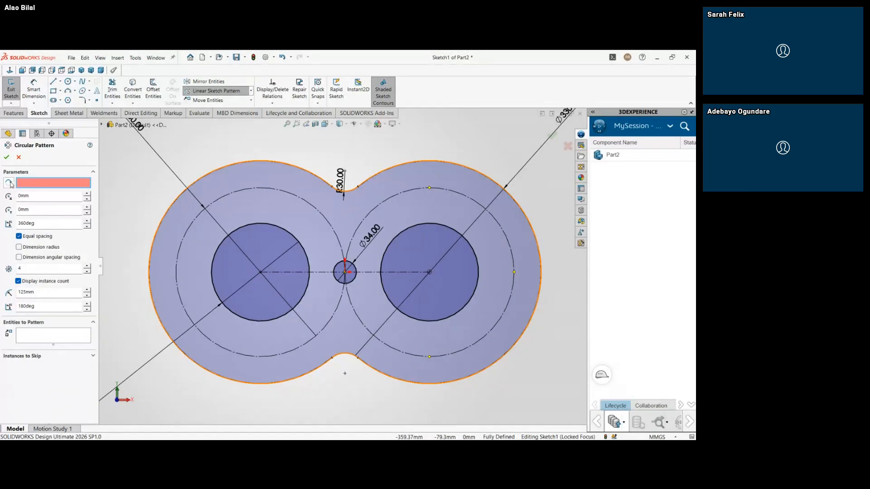
pyautogui.click(320, 212)
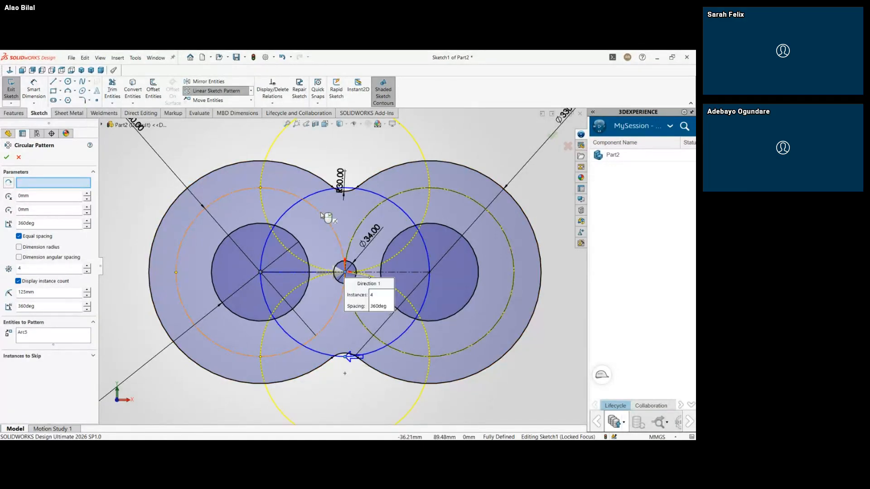
pyautogui.scroll(2, 343, 269)
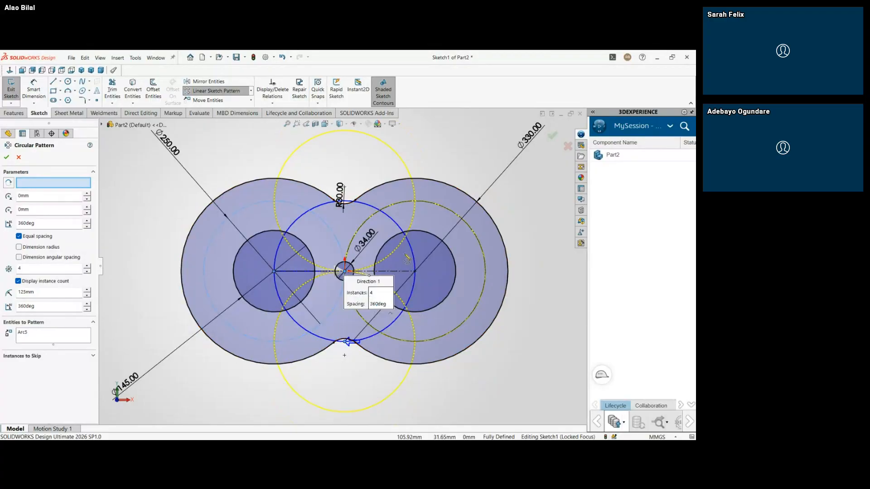
pyautogui.scroll(-2, 408, 259)
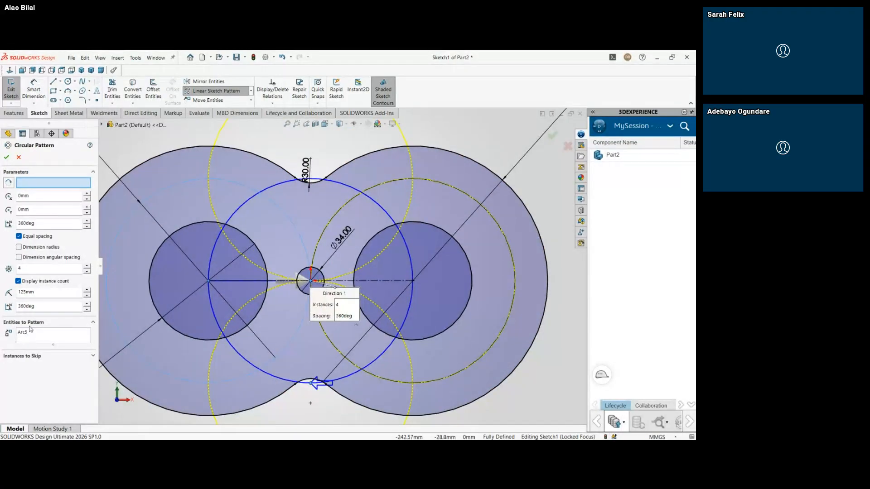
pyautogui.click(24, 332)
pyautogui.press('Delete')
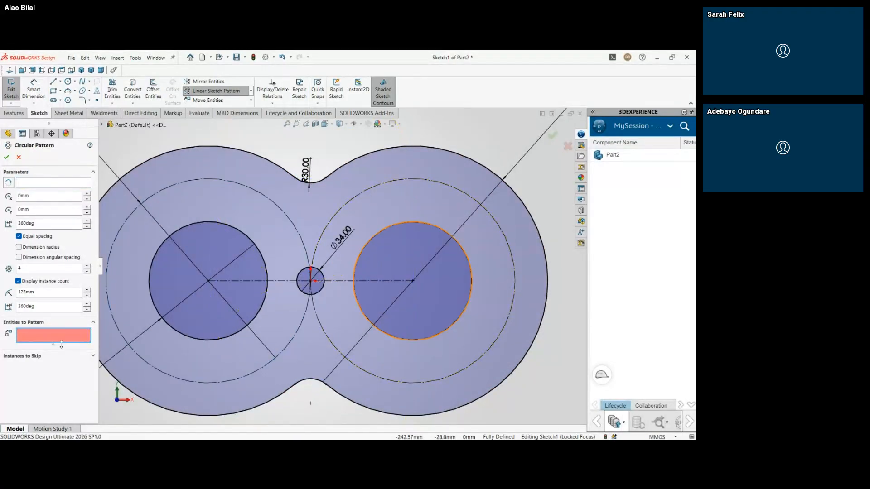
# Step: Pattern the 34 mm circle around the right circle set's center point with 4 equally spaced instances over 360 degrees
pyautogui.click(324, 287)
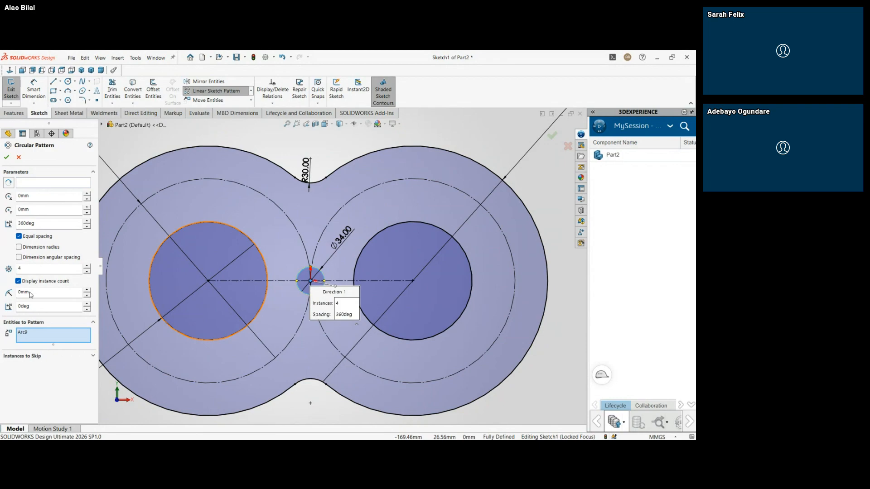
pyautogui.click(39, 356)
pyautogui.click(39, 356)
pyautogui.click(46, 183)
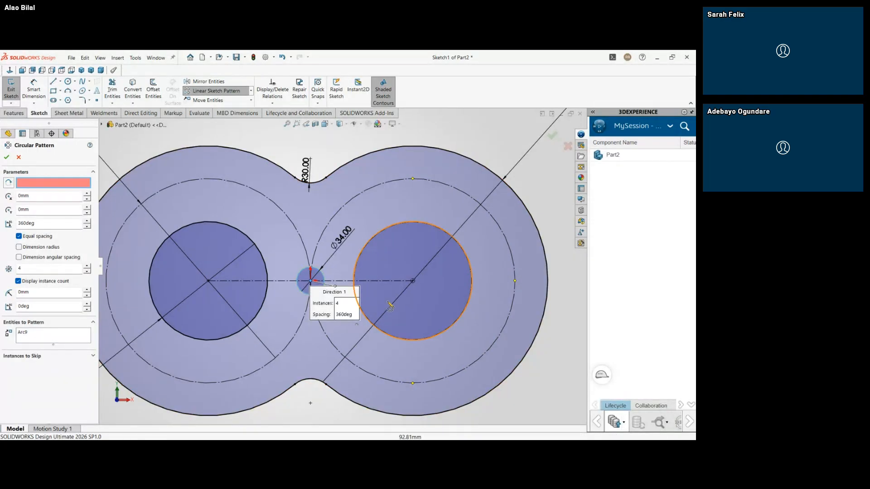
pyautogui.click(412, 282)
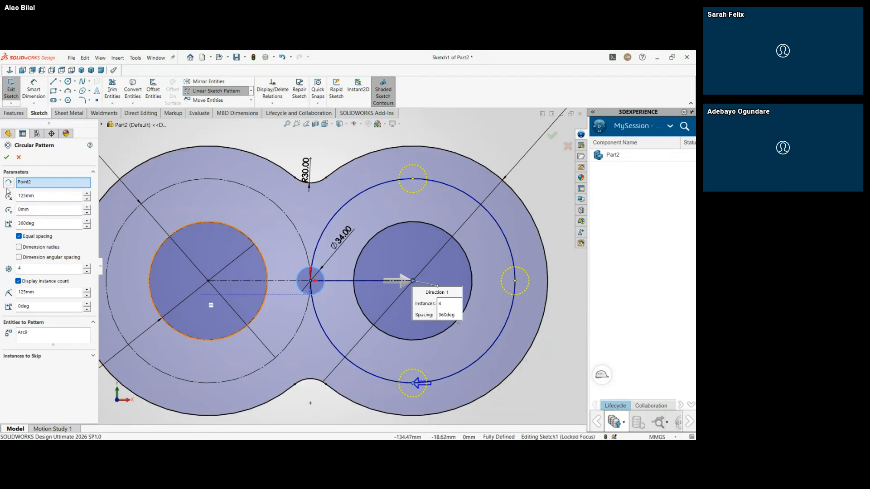
pyautogui.click(6, 157)
# Step: Set up a circular pattern of the 34 mm circle around the left circle set's center point with 4 instances over 360 degrees
pyautogui.scroll(1, 230, 254)
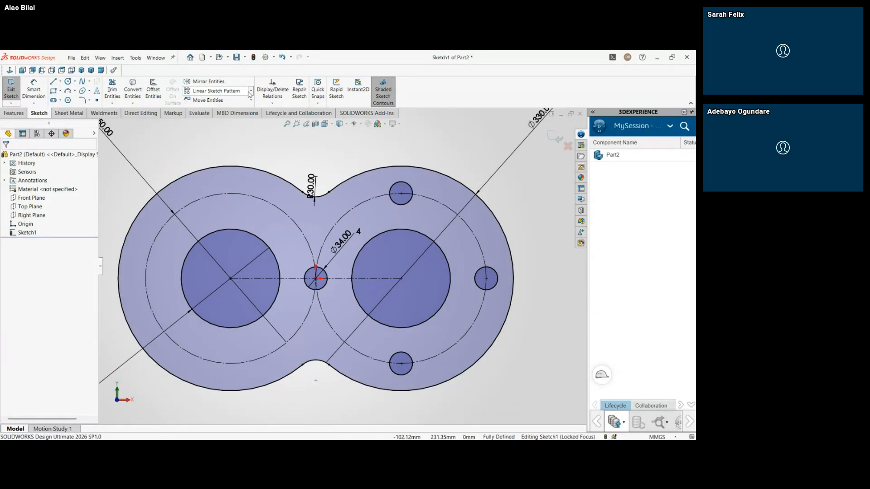
pyautogui.click(247, 116)
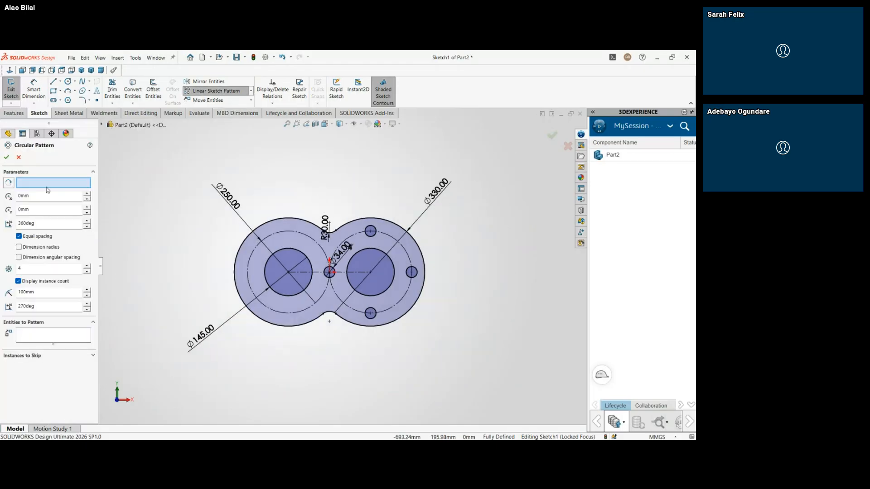
pyautogui.scroll(-2, 269, 271)
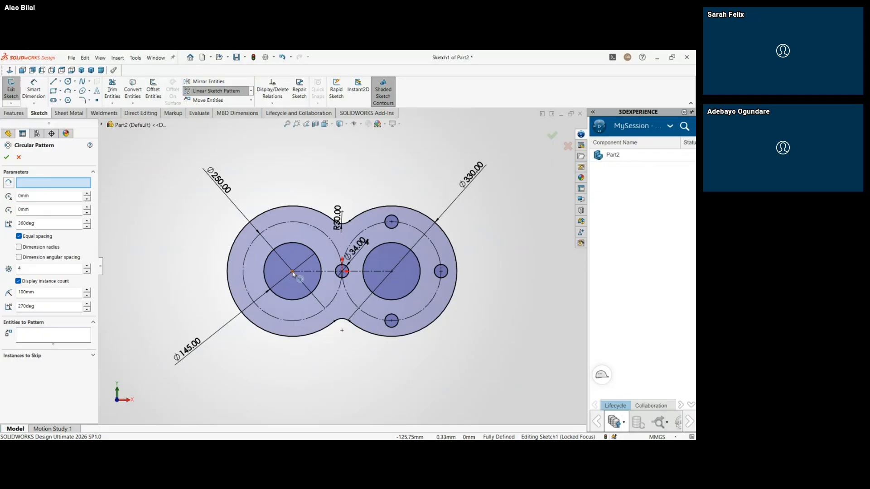
pyautogui.click(292, 271)
pyautogui.click(70, 334)
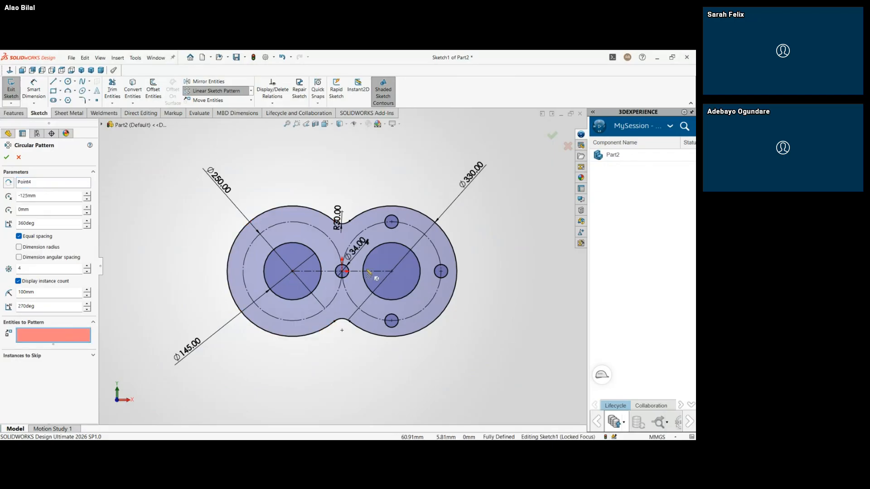
pyautogui.scroll(-2, 320, 272)
pyautogui.click(351, 272)
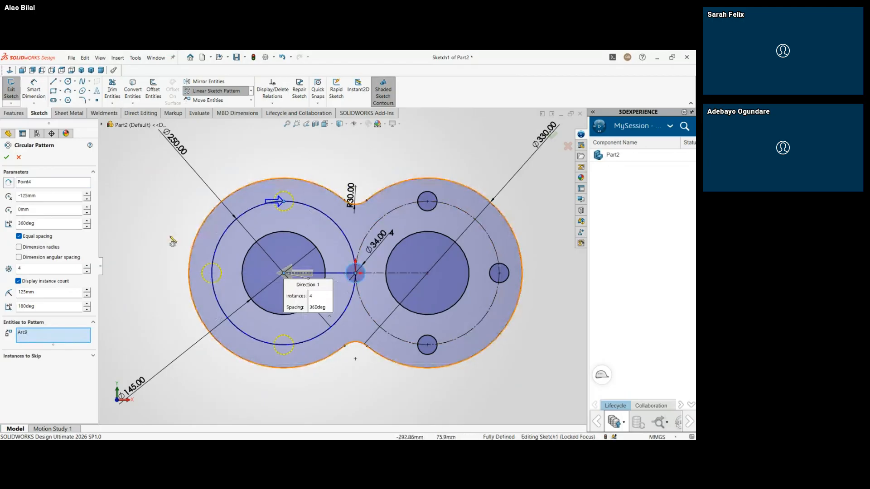
# Step: Skip the leftmost instance (3) in the left circular pattern, accept the pattern, and undo it
pyautogui.click(55, 357)
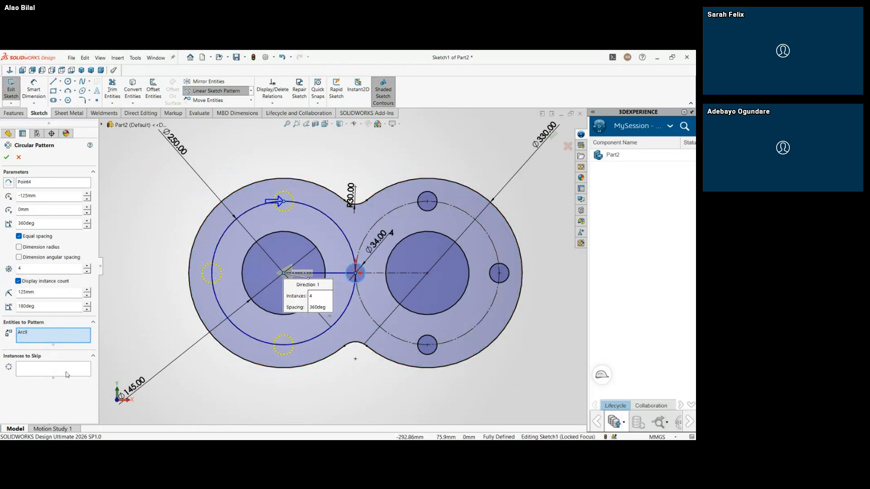
pyautogui.click(67, 374)
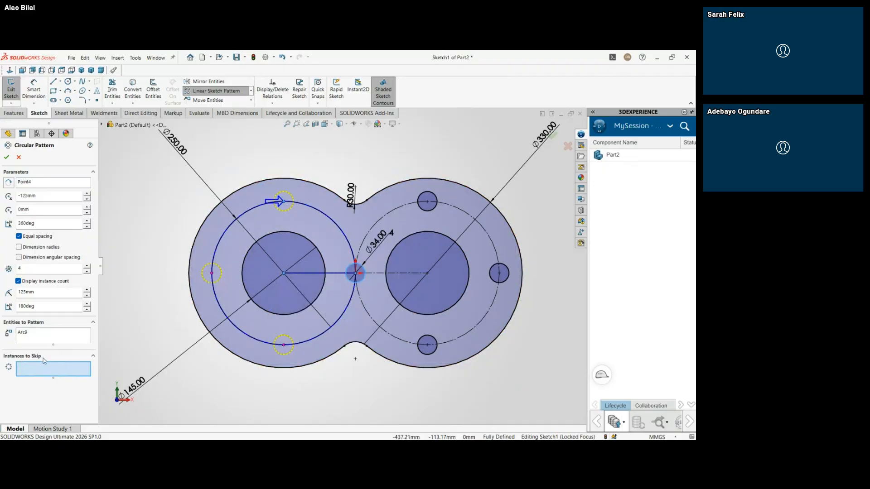
pyautogui.click(92, 356)
pyautogui.click(93, 357)
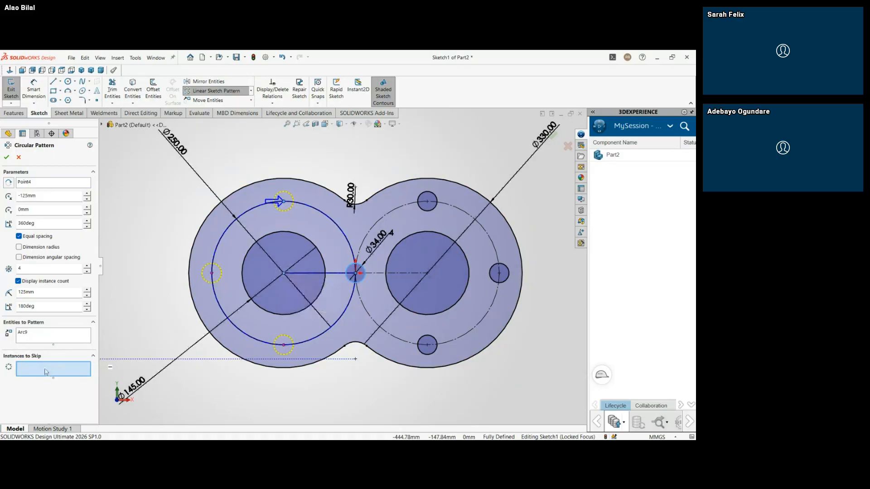
pyautogui.click(211, 272)
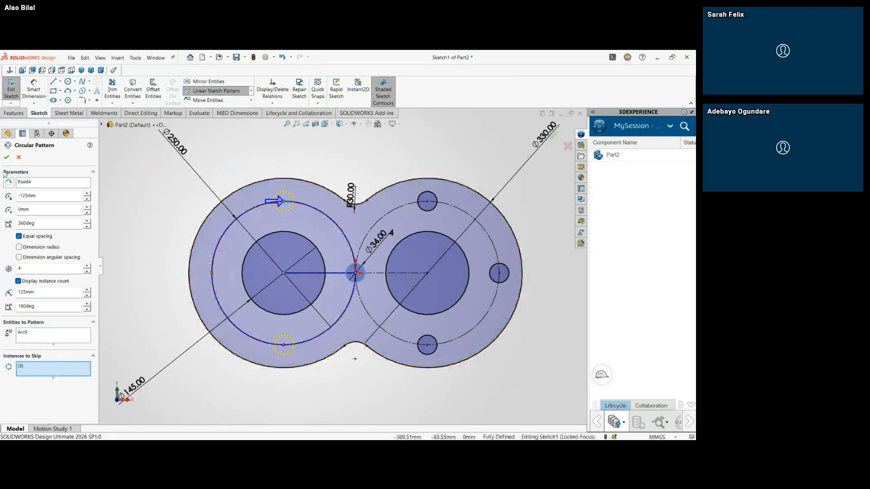
pyautogui.click(7, 157)
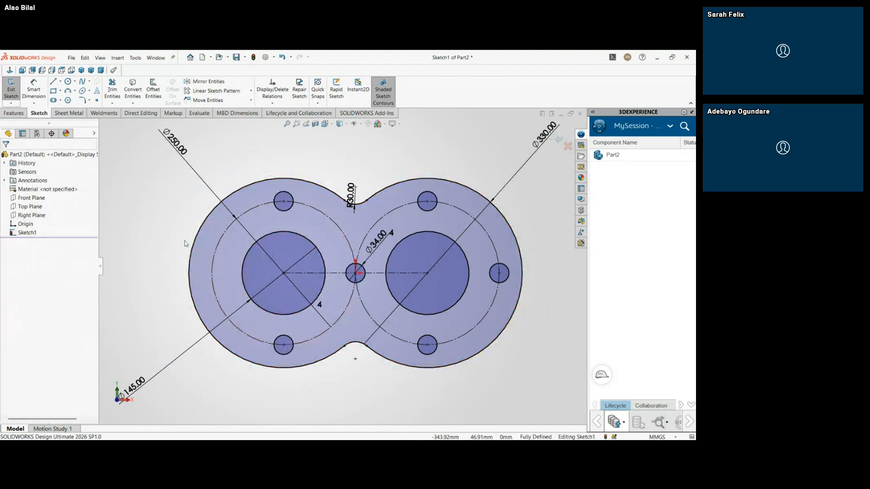
pyautogui.hotkey('ctrl', 'z')
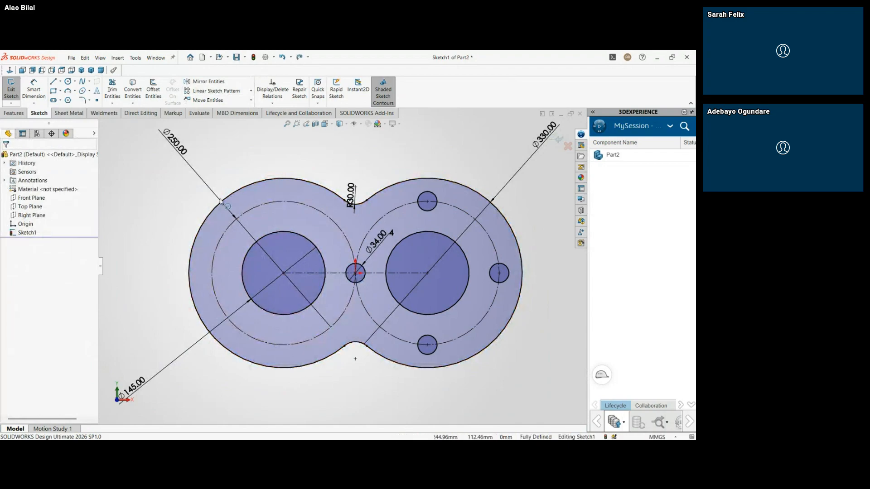
# Step: Circular-pattern the 34 mm circle around the left circle set's center point with 4 equally spaced instances over 360 degrees
pyautogui.click(251, 91)
pyautogui.click(213, 109)
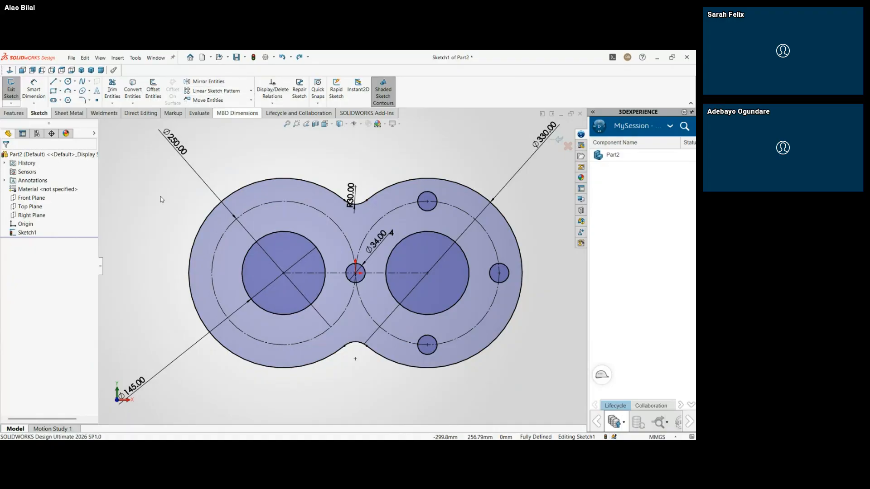
pyautogui.click(283, 273)
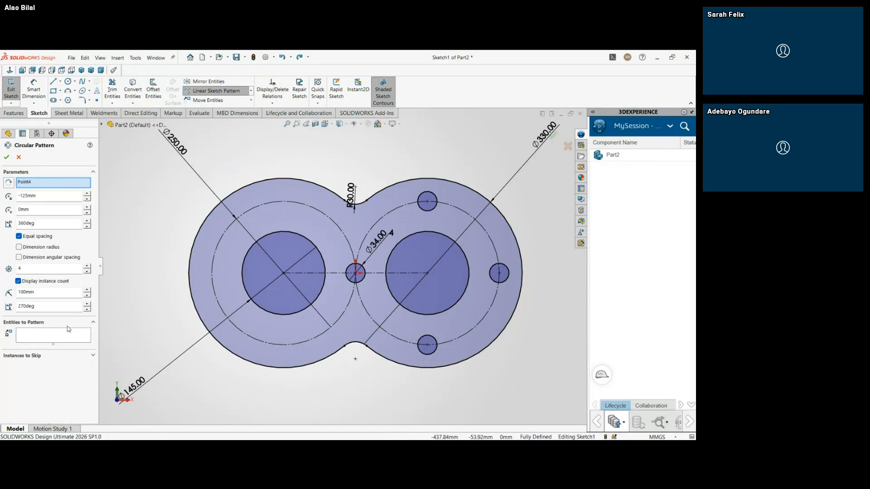
pyautogui.click(28, 336)
pyautogui.click(364, 268)
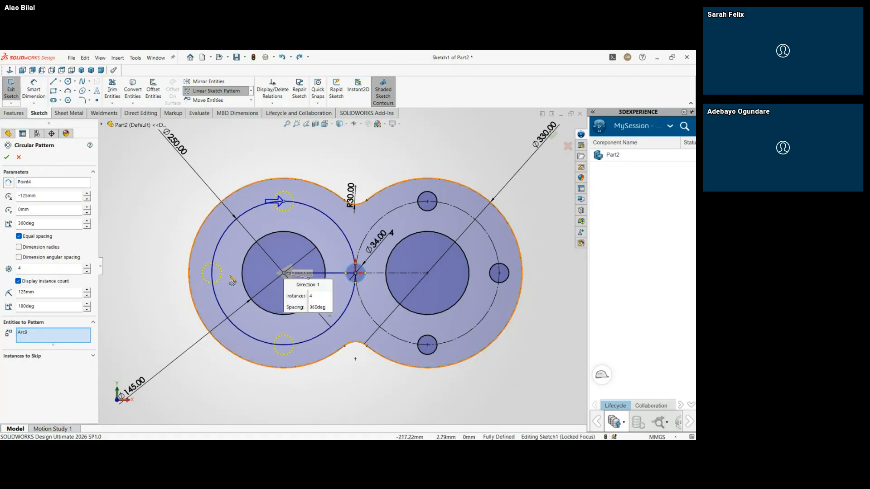
pyautogui.click(7, 158)
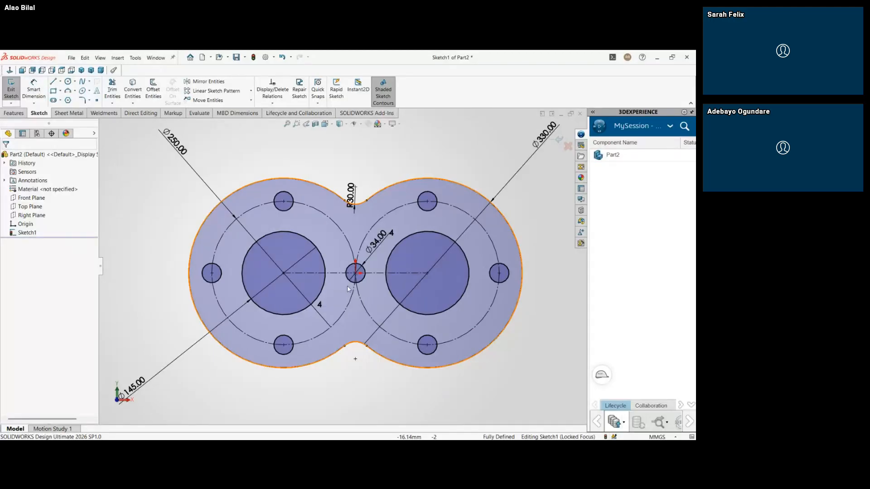
# Step: Exit the sketch and extrude the figure-eight profile to a blind depth of 20 mm
pyautogui.click(558, 141)
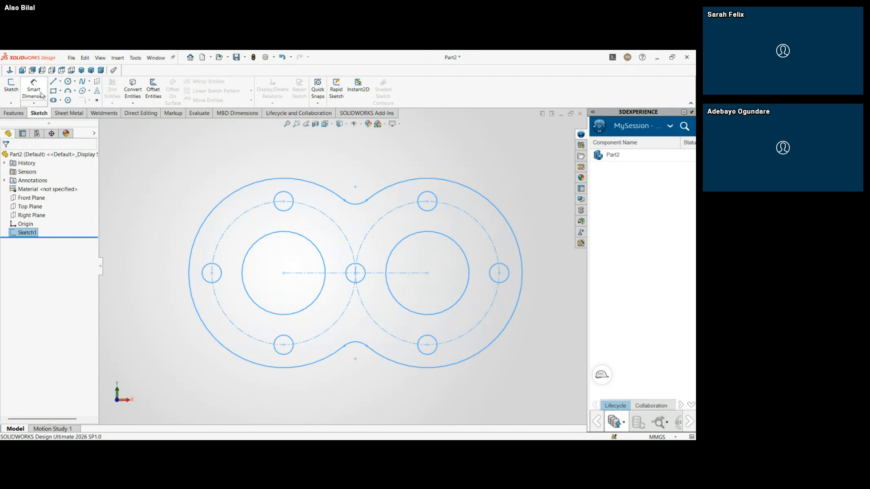
pyautogui.click(18, 113)
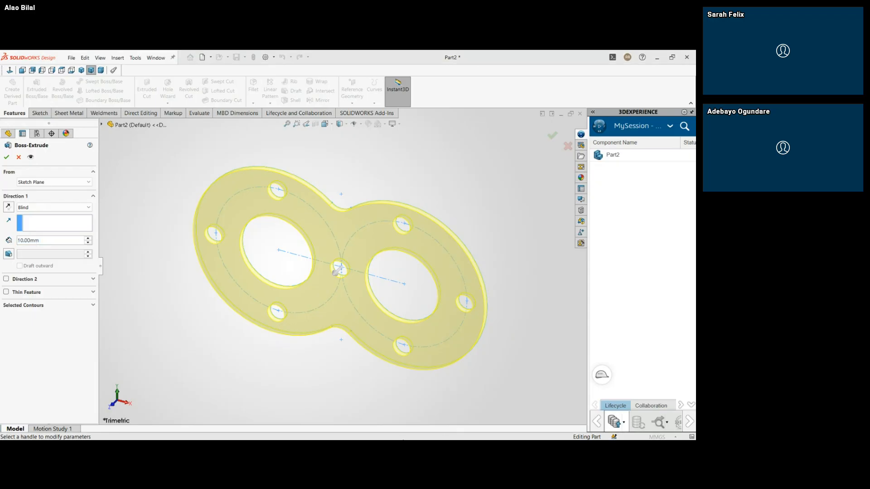
pyautogui.click(53, 241)
pyautogui.doubleClick(53, 240)
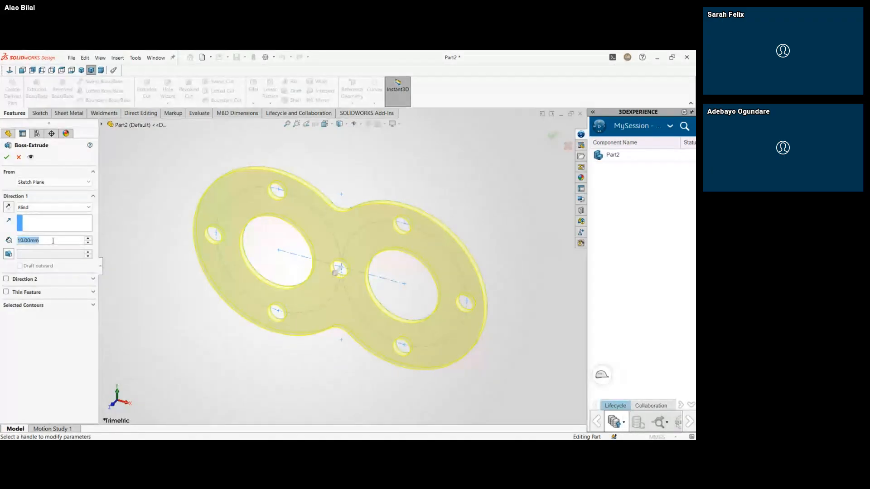
pyautogui.write('20')
pyautogui.press('Return')
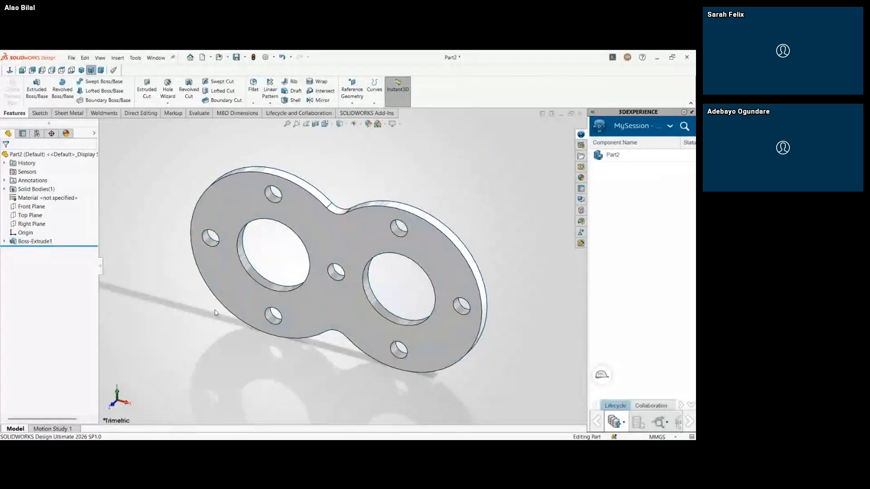
# Step: Evaluate the mass properties of the extruded plate
pyautogui.moveTo(224, 318); pyautogui.dragTo(319, 328, button='middle')
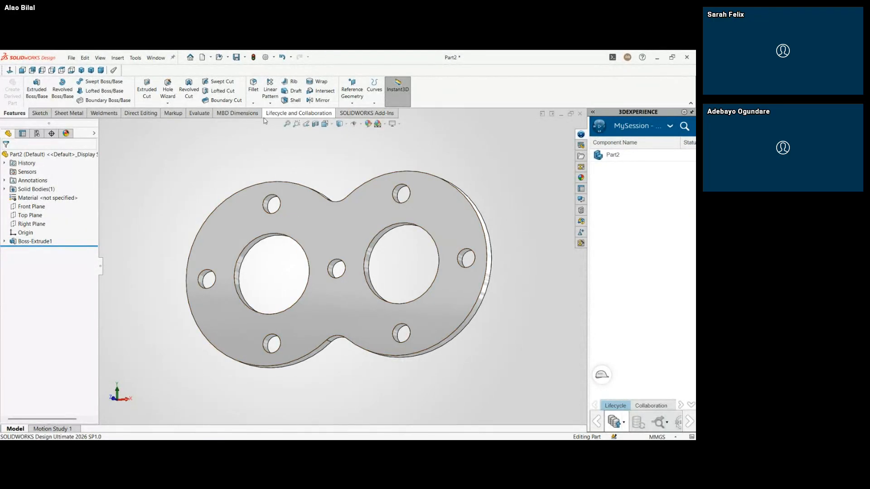
pyautogui.click(199, 113)
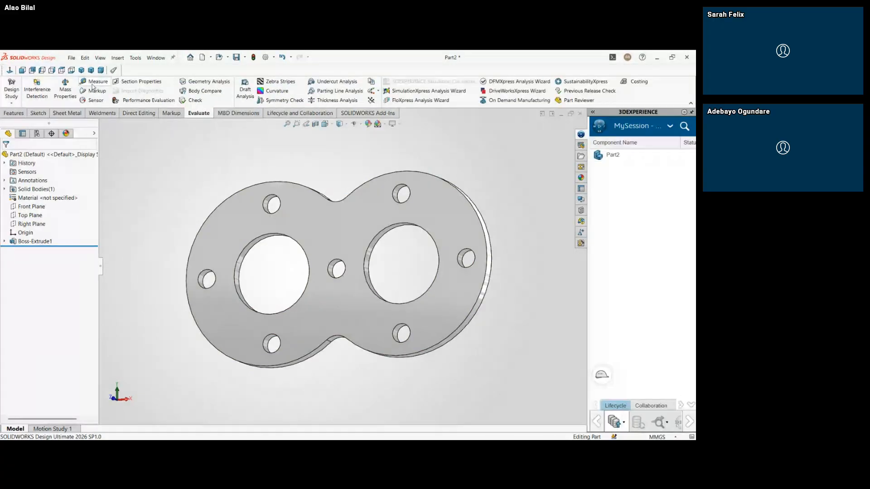
pyautogui.click(65, 91)
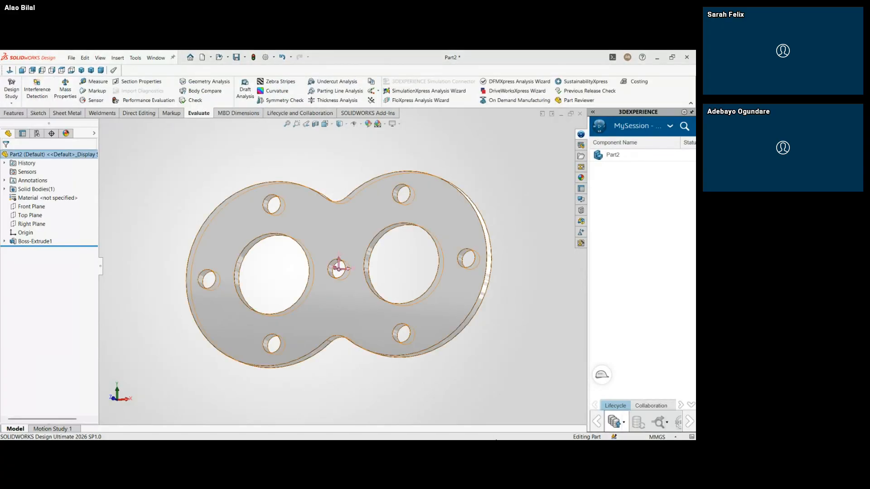
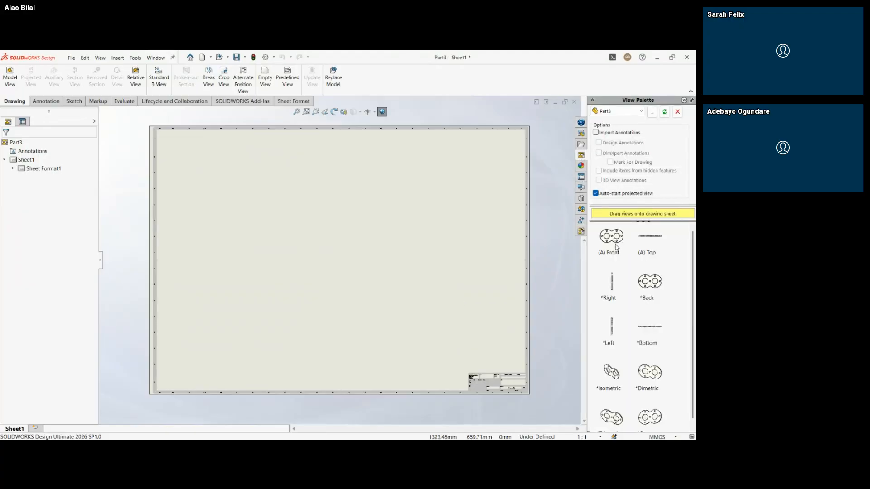
# Step: Place the plate's front view on the drawing sheet, with a projected side view to its left and a top view below it
pyautogui.moveTo(612, 236)
pyautogui.mouseDown()
pyautogui.moveTo(495, 202)
pyautogui.moveTo(417, 195)
pyautogui.moveTo(426, 198)
pyautogui.mouseUp()
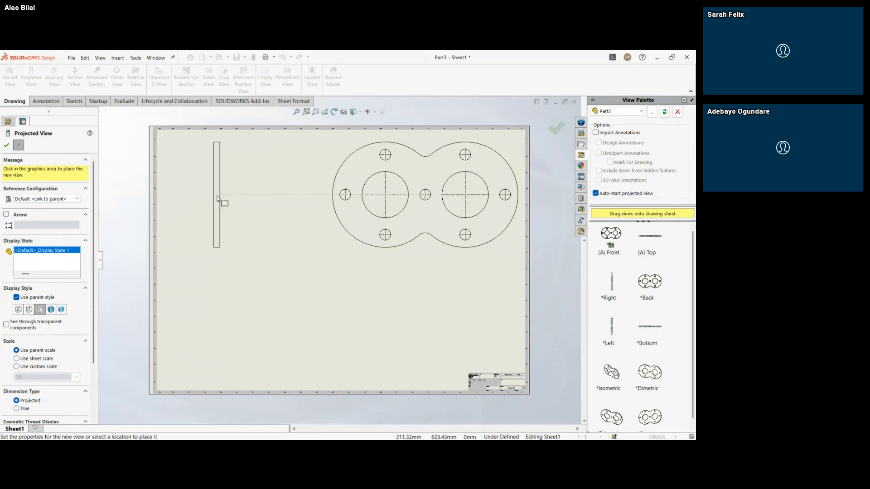
pyautogui.click(217, 198)
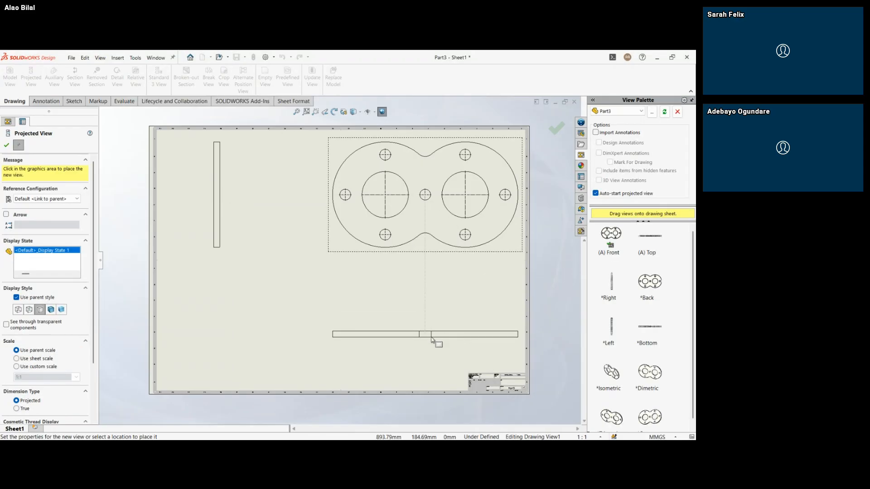
pyautogui.click(429, 342)
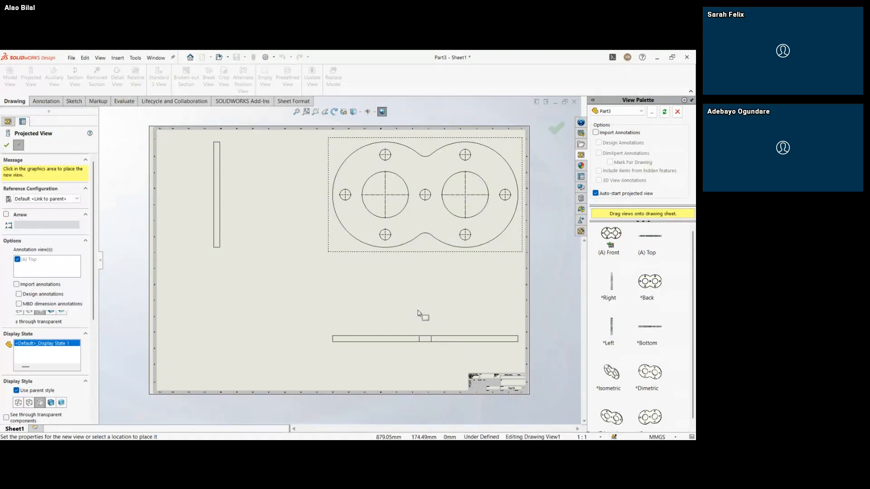
# Step: Add a projected isometric view of the plate and move it into the empty lower-left area of the sheet
pyautogui.scroll(3, 340, 272)
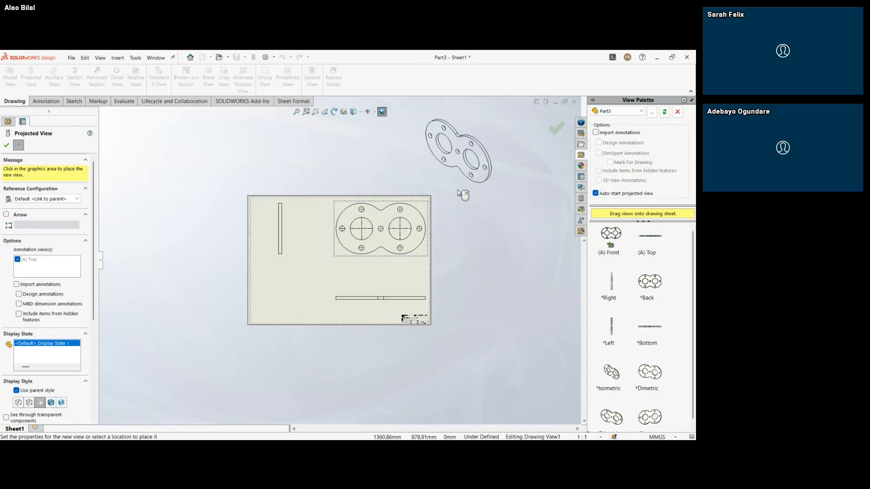
pyautogui.click(483, 197)
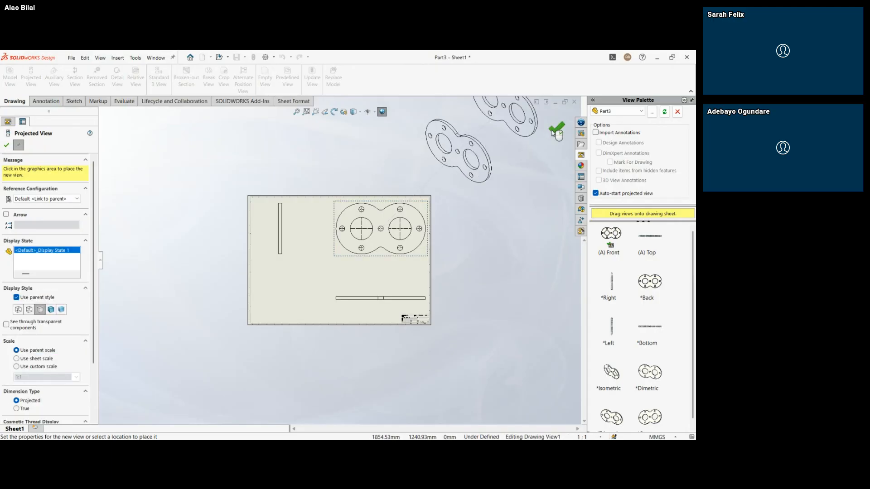
pyautogui.click(557, 132)
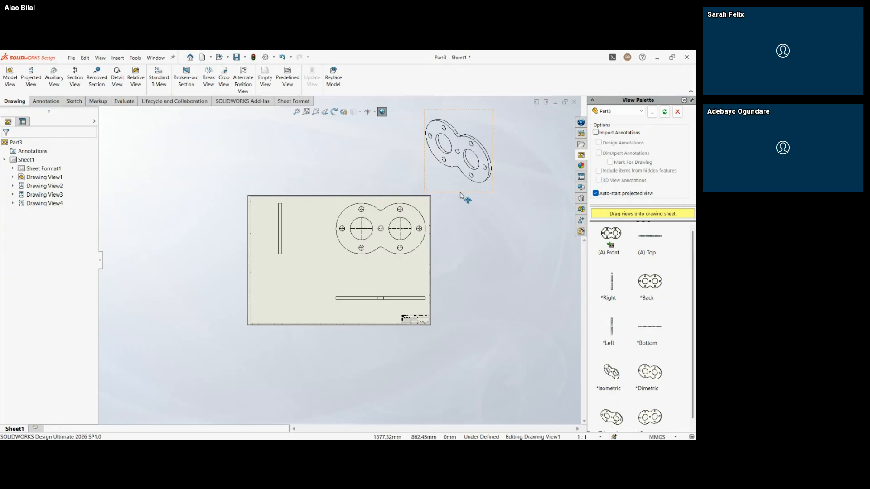
pyautogui.moveTo(461, 196)
pyautogui.mouseDown()
pyautogui.moveTo(421, 277)
pyautogui.moveTo(315, 314)
pyautogui.moveTo(296, 335)
pyautogui.mouseUp()
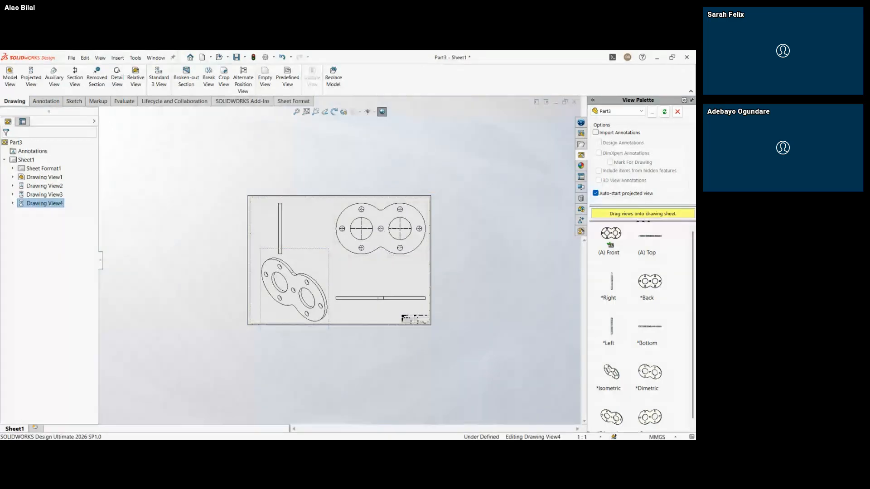
pyautogui.click(448, 285)
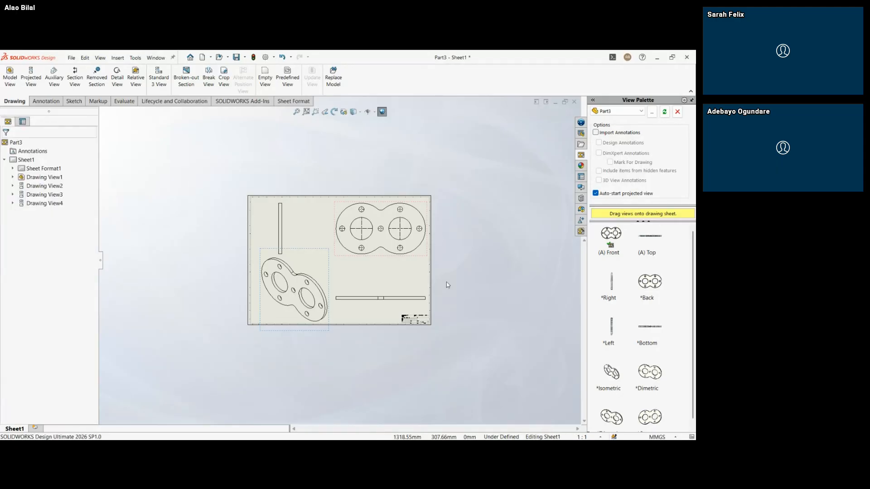
# Step: Set the isometric drawing view's display style to Shaded With Edges, trying plain Shaded as well
pyautogui.scroll(-3, 301, 252)
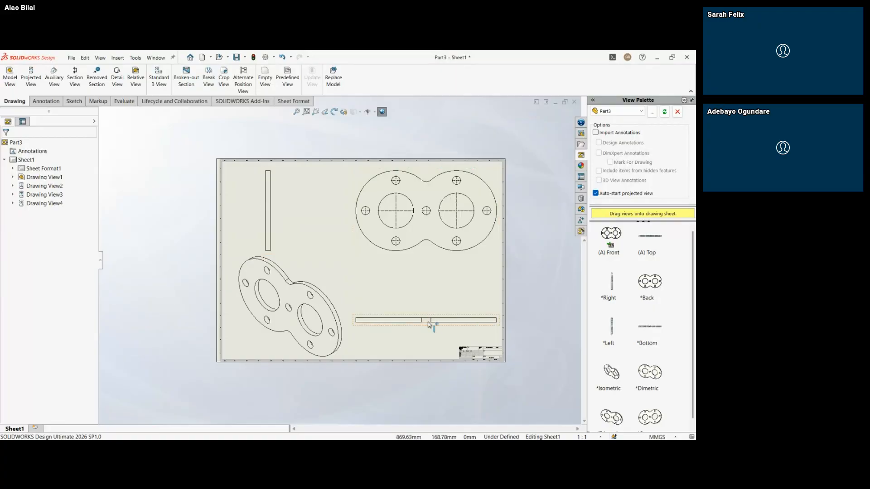
pyautogui.click(313, 252)
pyautogui.click(320, 260)
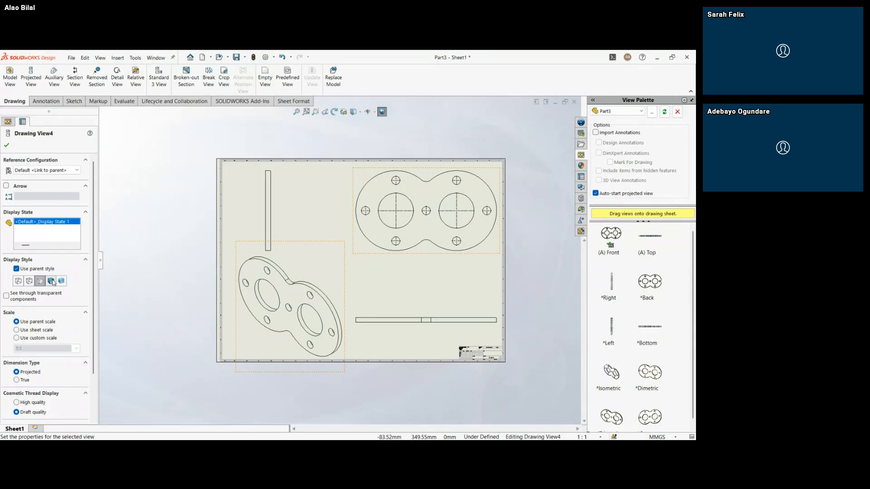
pyautogui.click(51, 282)
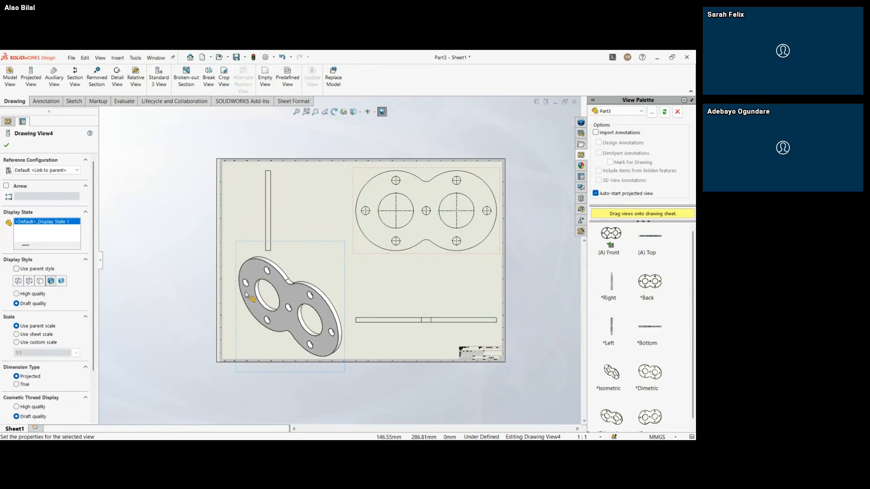
pyautogui.click(62, 281)
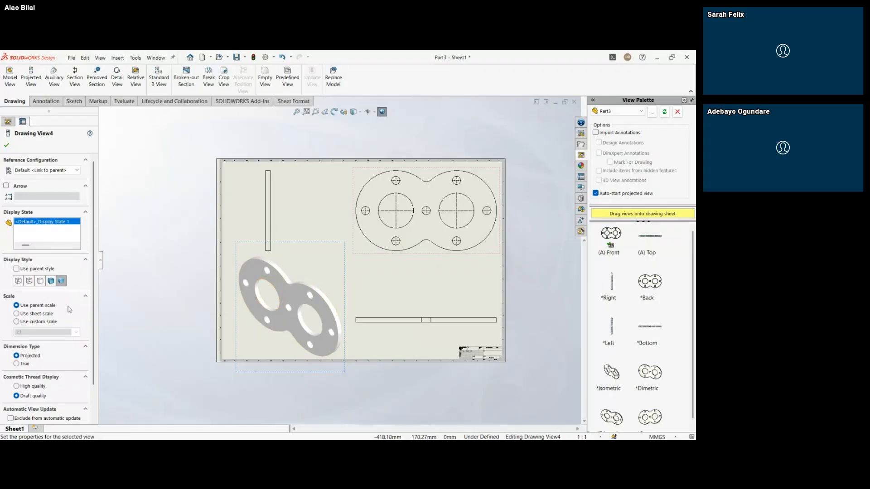
pyautogui.click(51, 281)
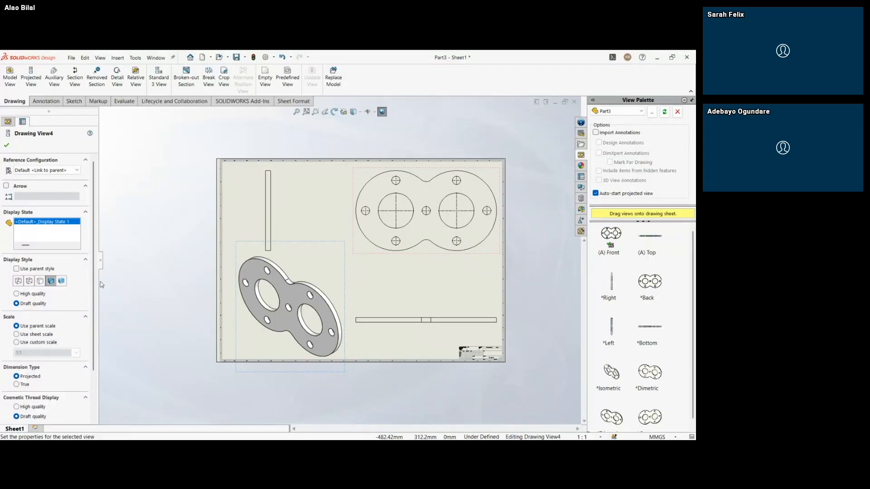
pyautogui.click(184, 273)
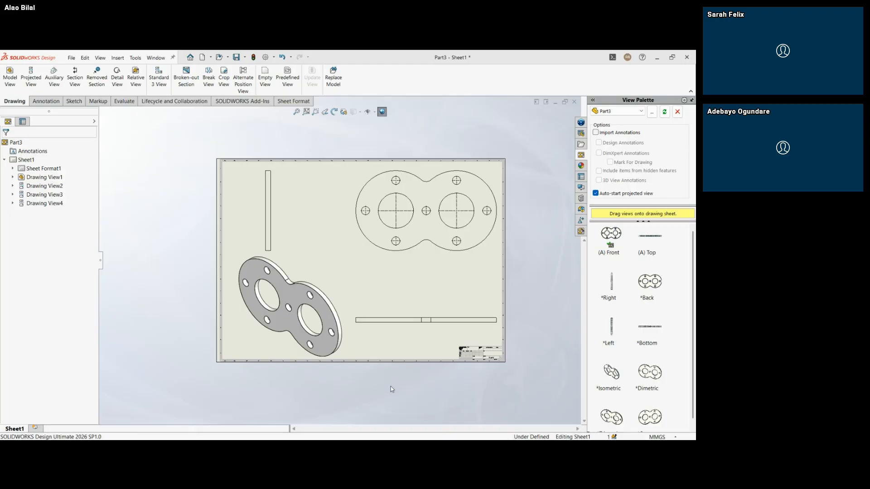
# Step: Switch from the drawing back to the plate's part model and inspect it
pyautogui.hotkey('ctrl', 'Tab')
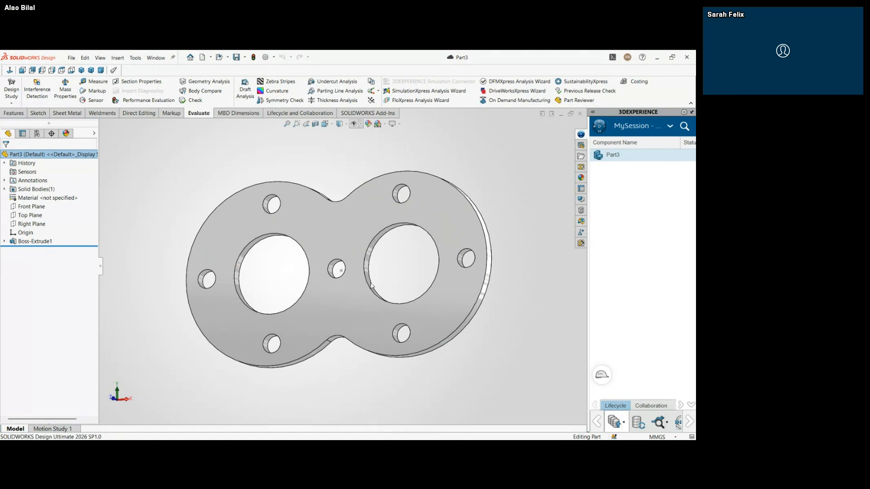
pyautogui.click(396, 130)
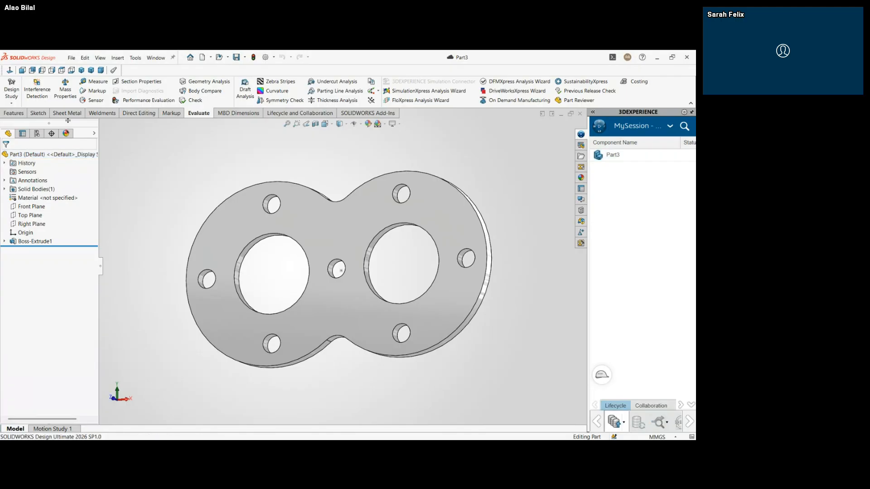
pyautogui.click(46, 115)
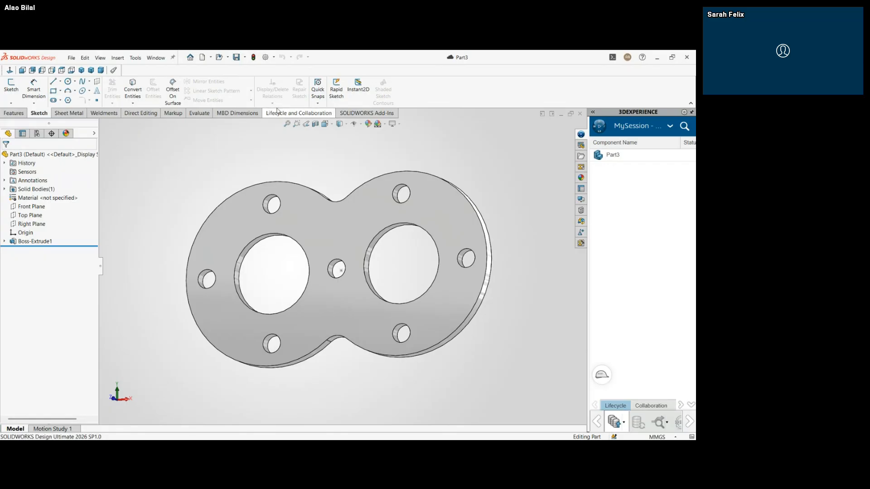
pyautogui.moveTo(319, 158); pyautogui.dragTo(426, 359, button='middle')
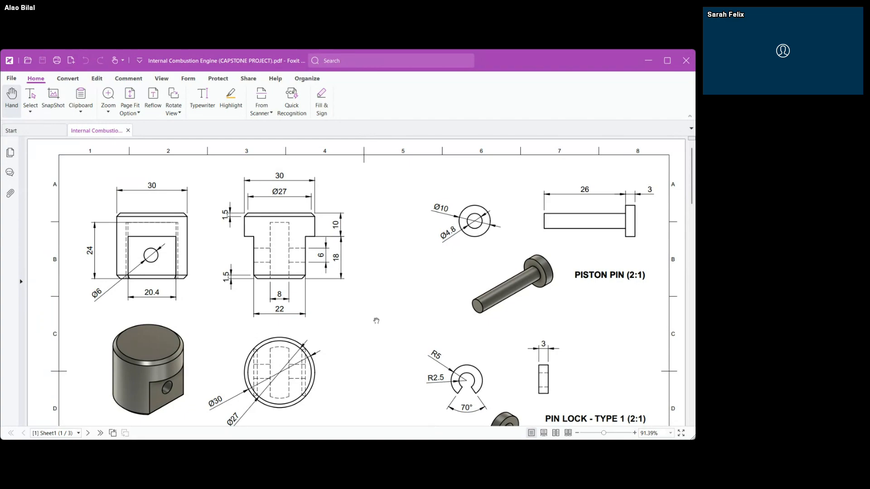
# Step: Switch to Foxit and review the part drawings on all three sheets of Internal Combustion Engine (CAPSTONE PROJECT).pdf
pyautogui.scroll(-2, 376, 316)
pyautogui.scroll(1, 376, 316)
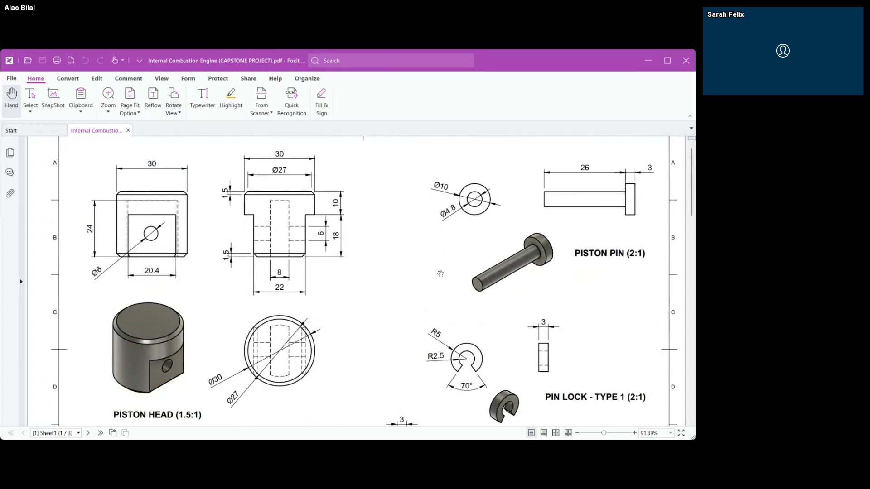
pyautogui.keyDown('ctrl'); pyautogui.scroll(-2, 440, 277); pyautogui.keyUp('ctrl')
pyautogui.keyDown('ctrl'); pyautogui.scroll(-1, 440, 272); pyautogui.keyUp('ctrl')
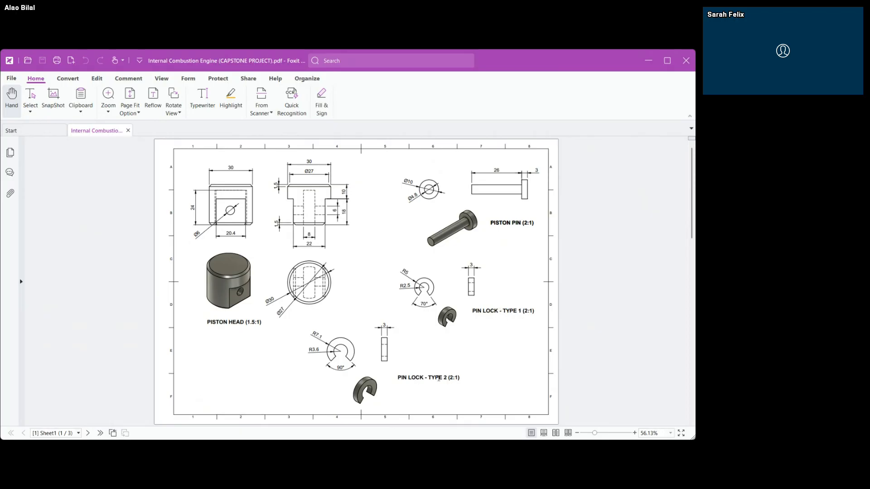
pyautogui.scroll(-2, 439, 378)
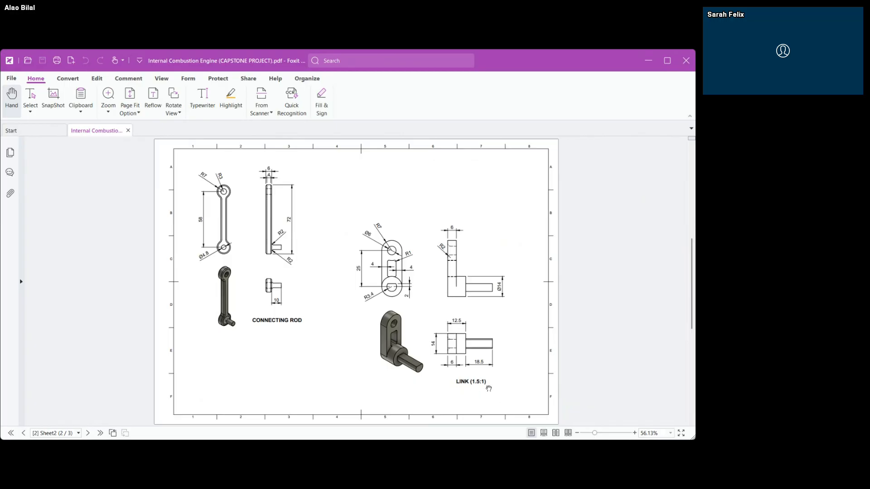
pyautogui.scroll(-2, 476, 386)
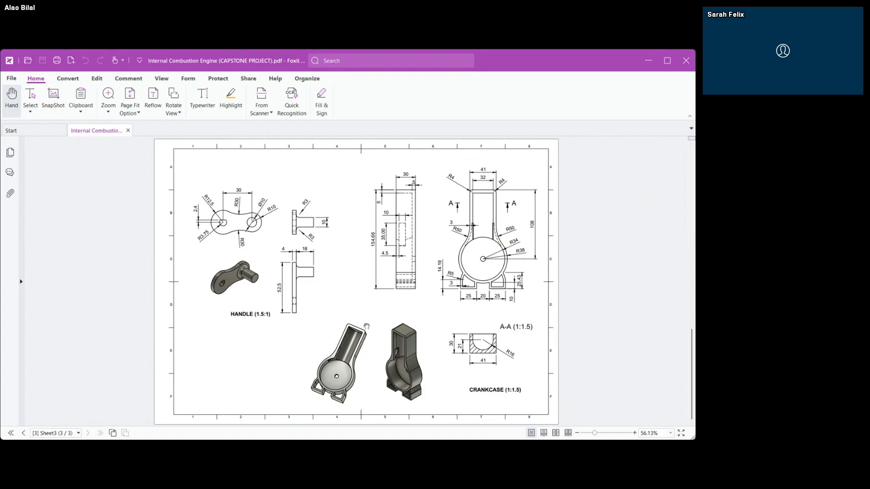
pyautogui.scroll(4, 331, 272)
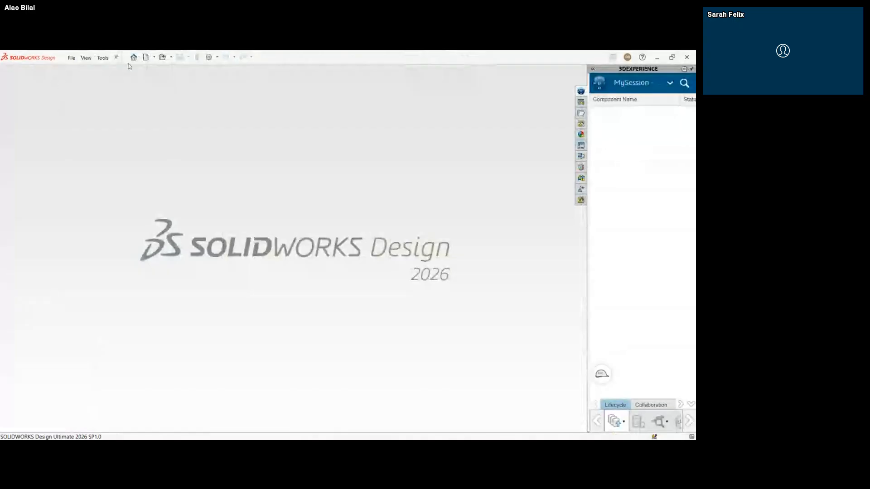
# Step: Create a new part and start a sketch on the Front Plane
pyautogui.click(134, 58)
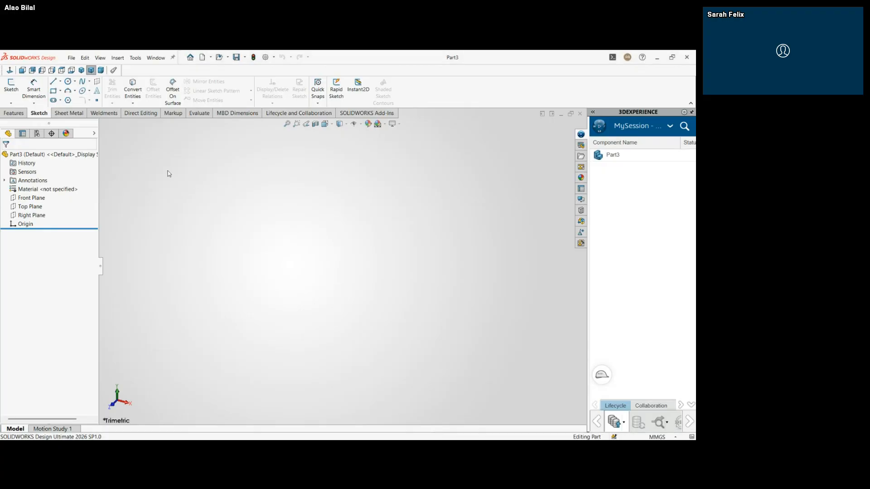
pyautogui.click(11, 86)
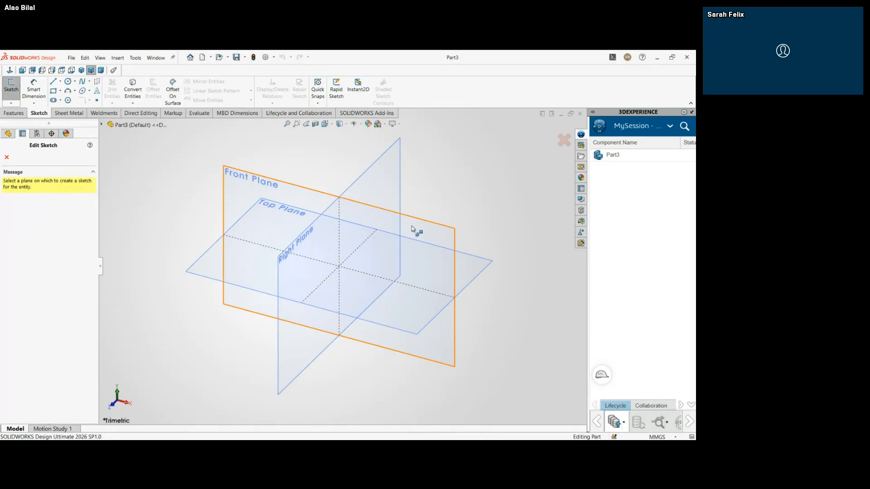
pyautogui.click(414, 229)
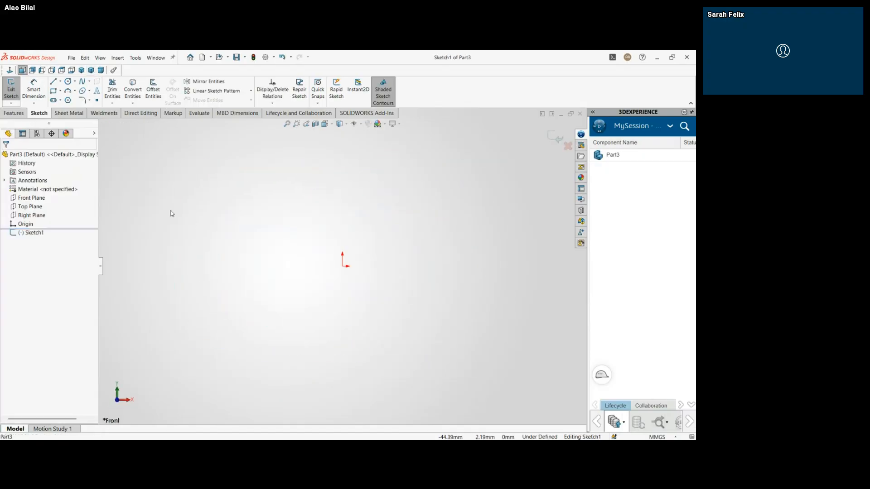
# Step: Sketch two concentric circles centred on the origin, about 105 mm and 69 mm in diameter
pyautogui.click(67, 82)
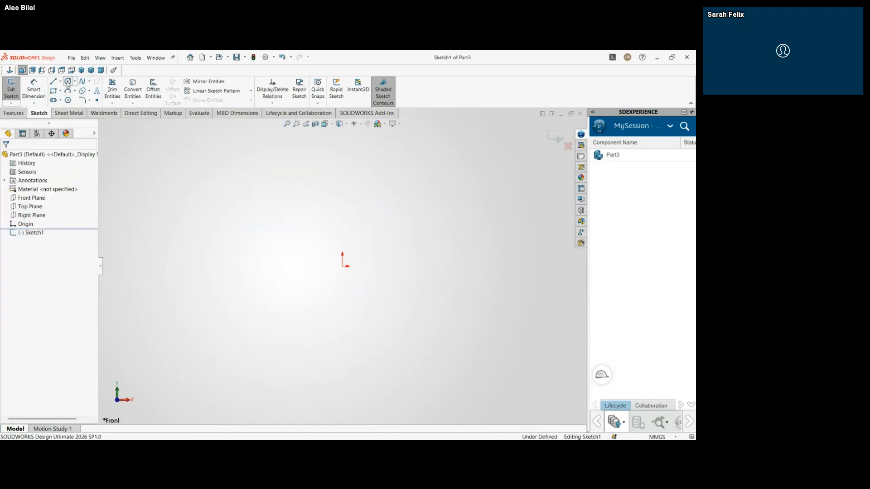
pyautogui.moveTo(343, 268)
pyautogui.mouseDown()
pyautogui.moveTo(414, 177)
pyautogui.moveTo(406, 190)
pyautogui.mouseUp()
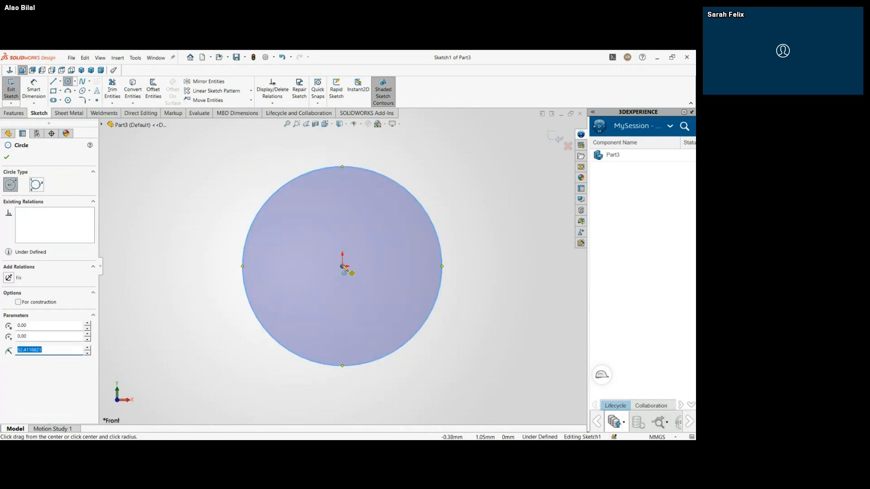
pyautogui.moveTo(343, 267)
pyautogui.mouseDown()
pyautogui.moveTo(387, 212)
pyautogui.moveTo(394, 225)
pyautogui.mouseUp()
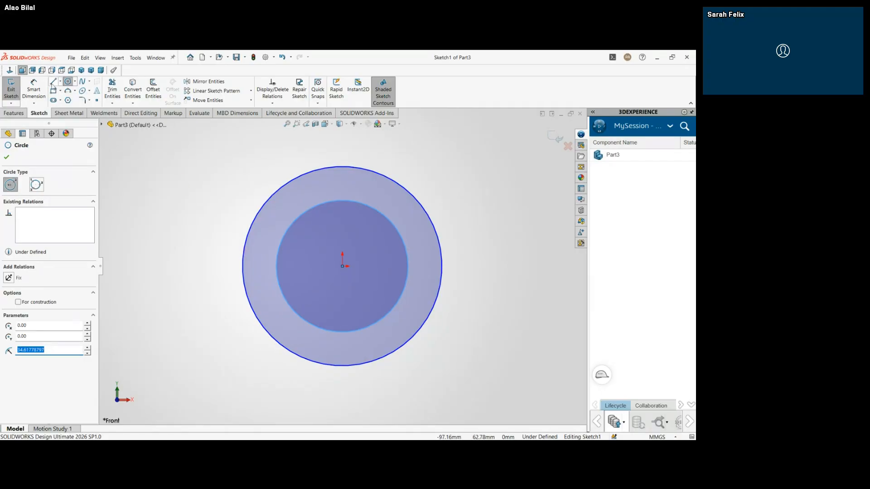
# Step: Draw two radial lines, each about 18 mm long, joining the inner and outer circles at the lower left and lower right
pyautogui.click(53, 81)
pyautogui.click(305, 321)
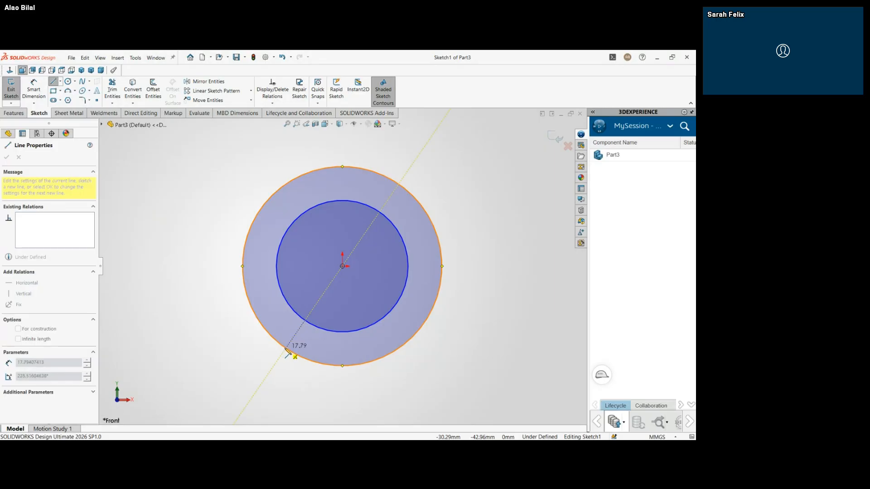
pyautogui.click(286, 348)
pyautogui.press('Escape')
pyautogui.press('Escape')
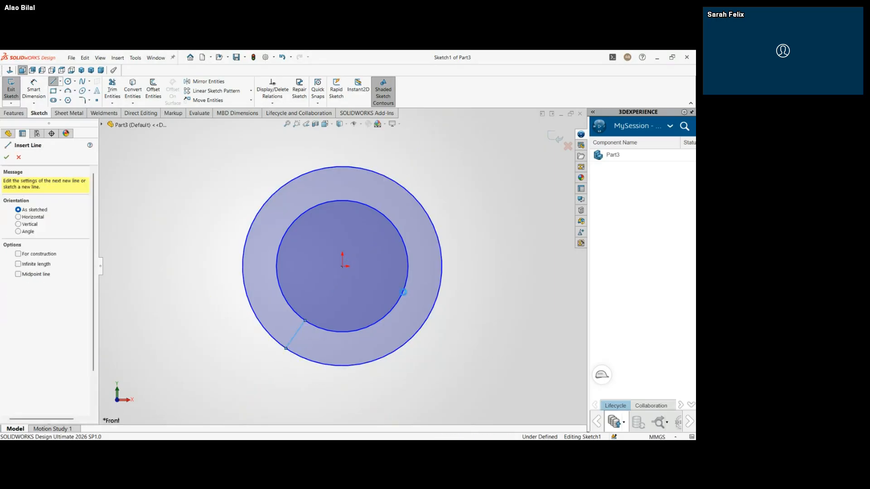
pyautogui.press('l')
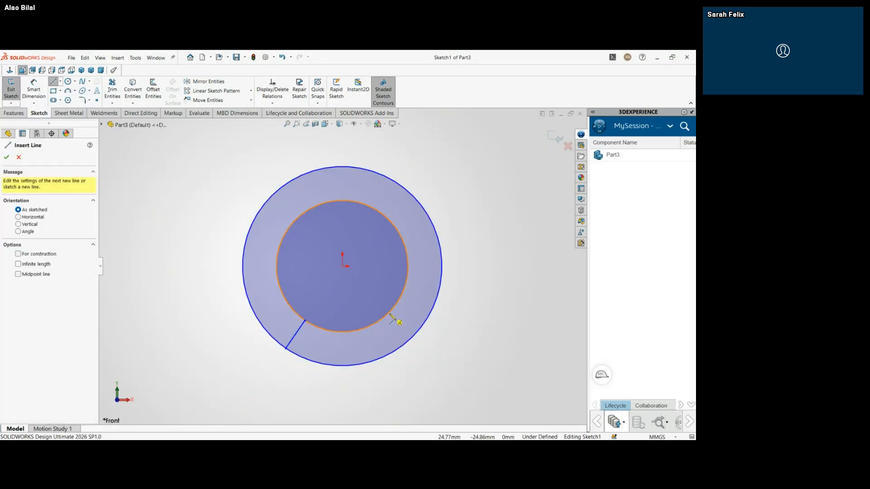
pyautogui.click(399, 319)
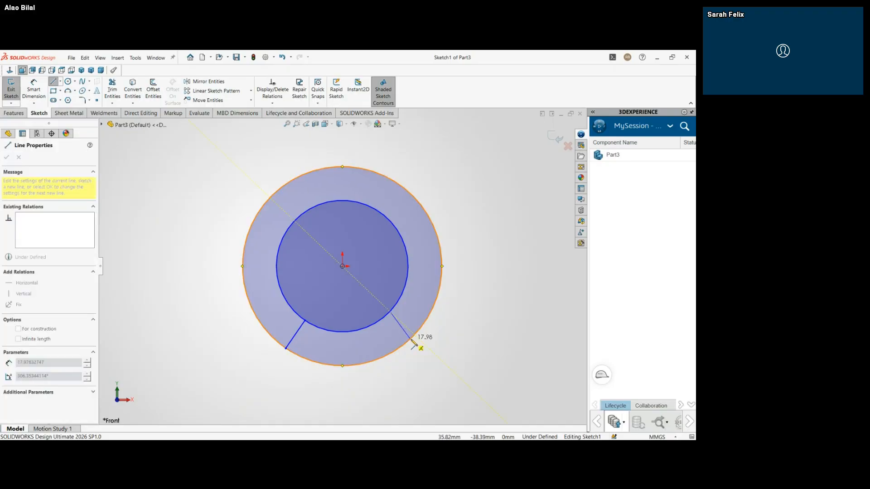
pyautogui.click(415, 334)
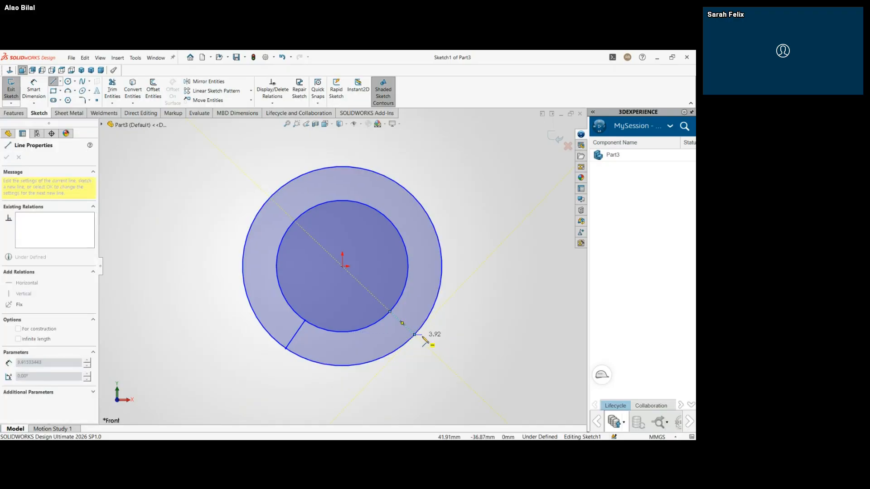
pyautogui.press('Escape')
pyautogui.press('Escape')
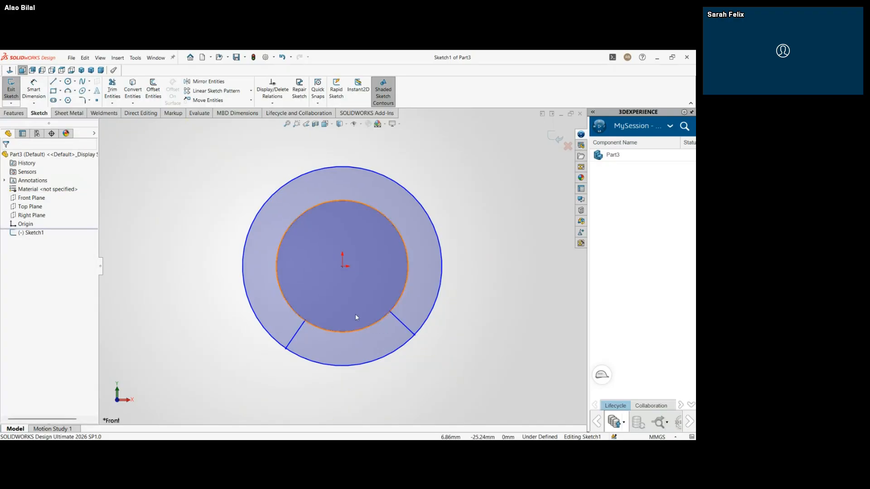
pyautogui.click(33, 89)
pyautogui.click(295, 342)
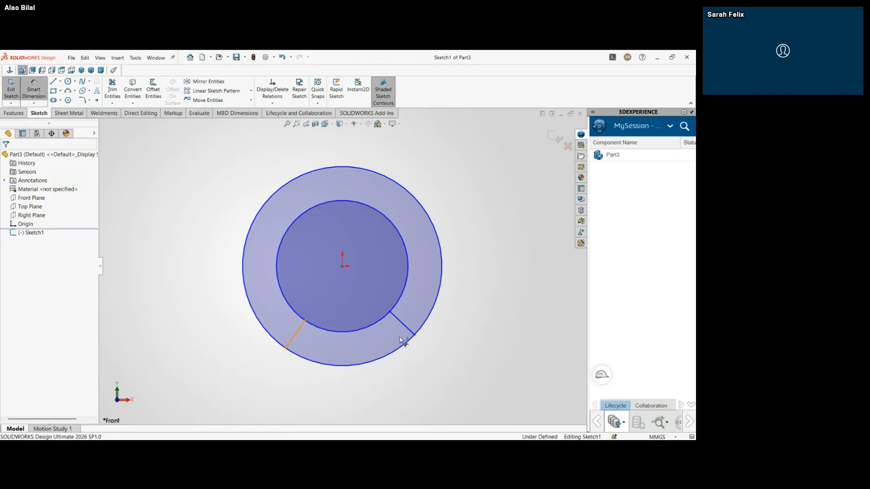
pyautogui.click(410, 332)
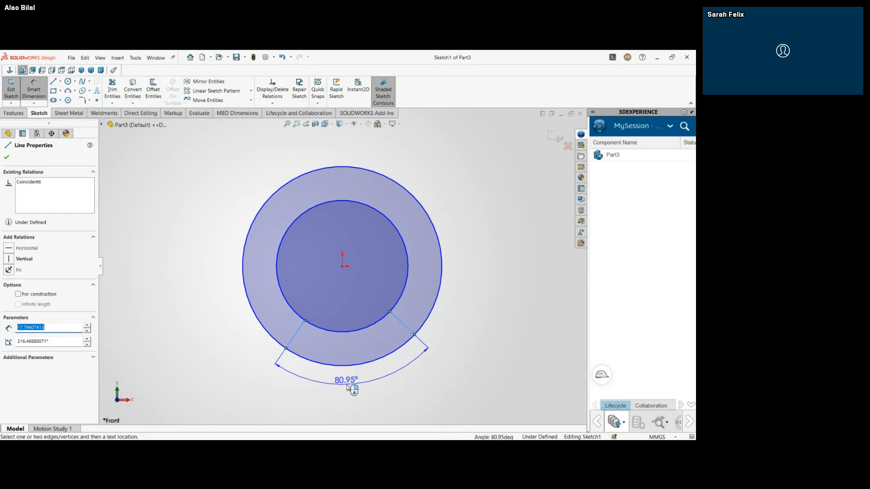
pyautogui.press('Escape')
pyautogui.press('Escape')
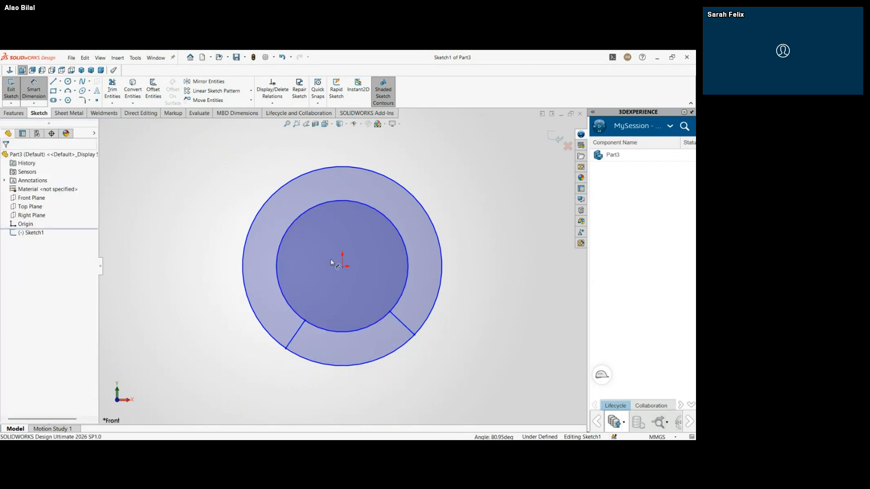
# Step: Draw a vertical centerline from the origin down to the bottom of the outer circle
pyautogui.click(61, 82)
pyautogui.click(67, 97)
pyautogui.click(343, 267)
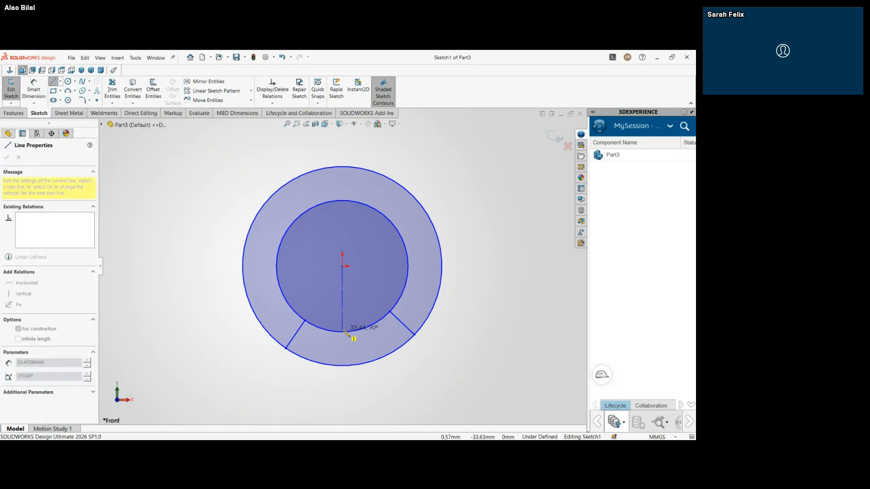
pyautogui.click(343, 366)
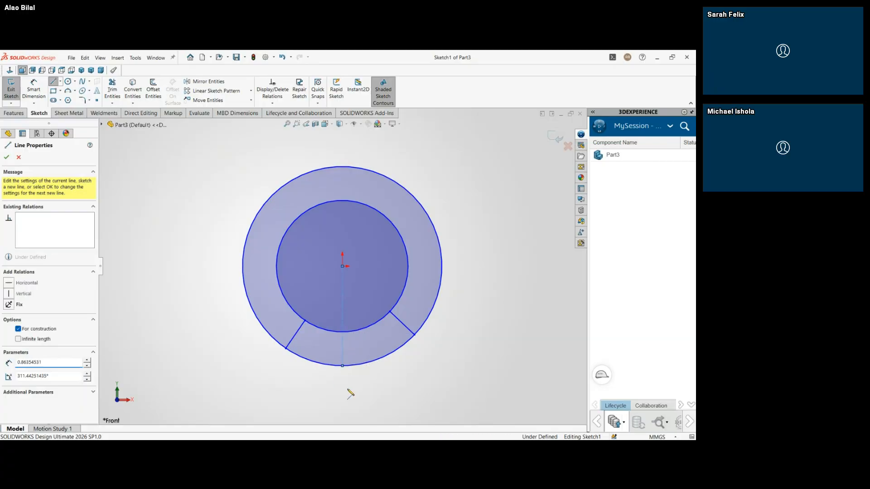
pyautogui.press('Escape')
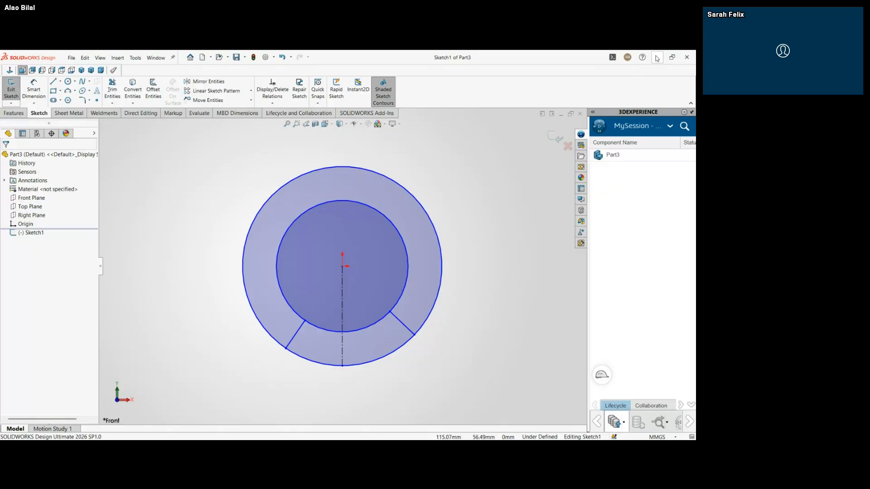
# Step: Dimension the angle between the lower-left radial line and the vertical centerline as 35°
pyautogui.click(657, 57)
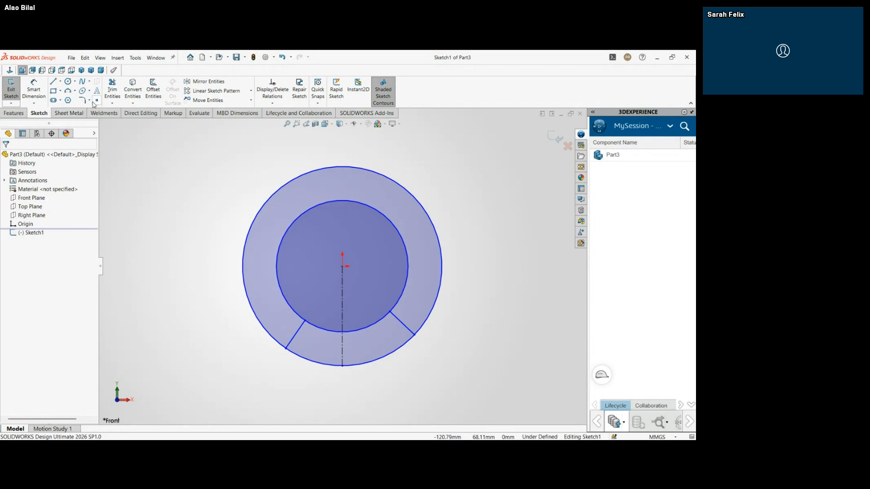
pyautogui.click(35, 90)
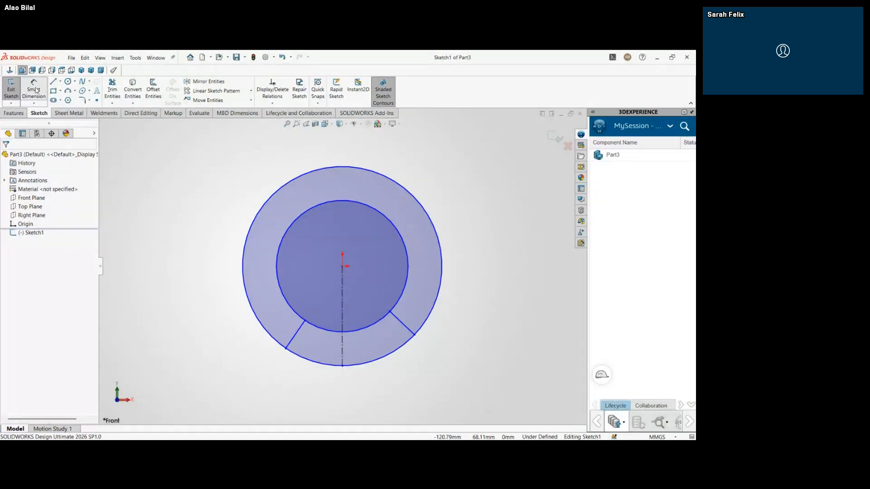
pyautogui.click(295, 334)
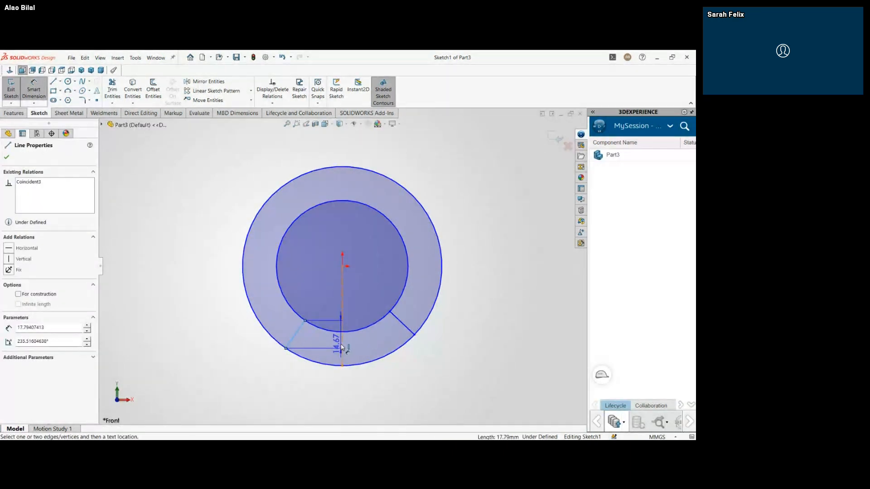
pyautogui.click(343, 347)
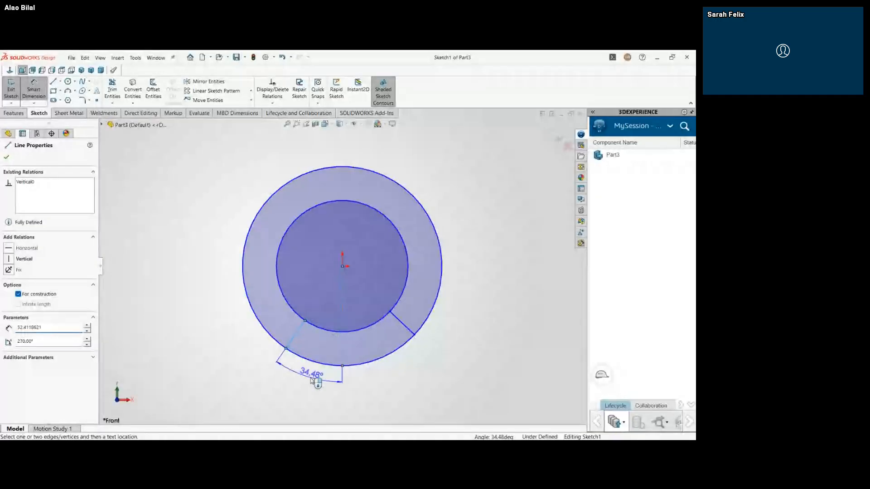
pyautogui.click(317, 381)
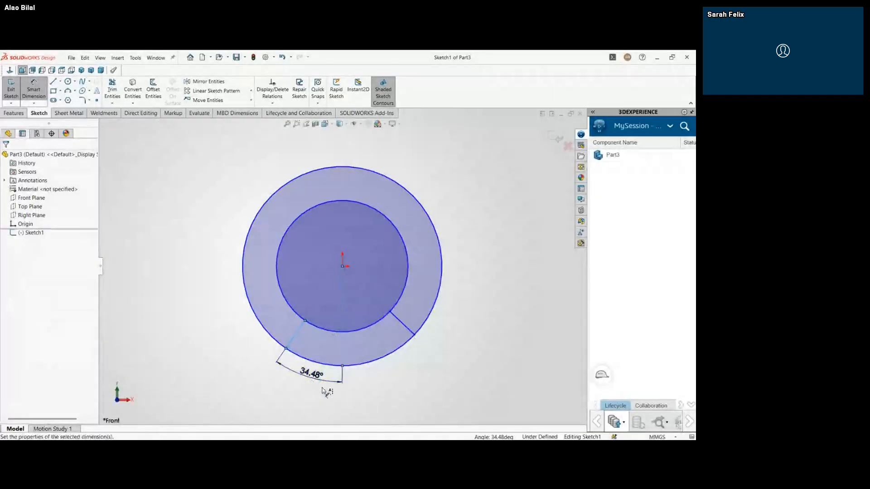
pyautogui.click(326, 390)
pyautogui.write('35')
pyautogui.press('Return')
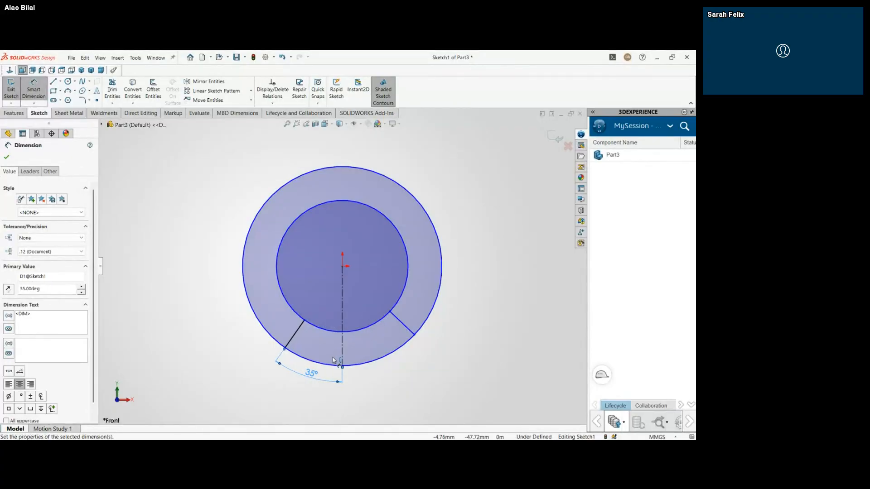
# Step: Dimension the angle between the lower-right radial line and the vertical centerline as 35°
pyautogui.click(405, 326)
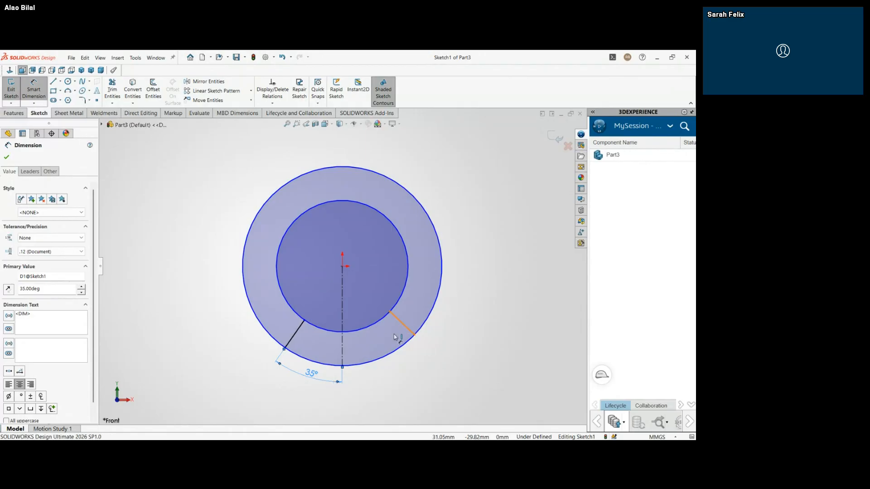
pyautogui.click(342, 349)
pyautogui.click(368, 381)
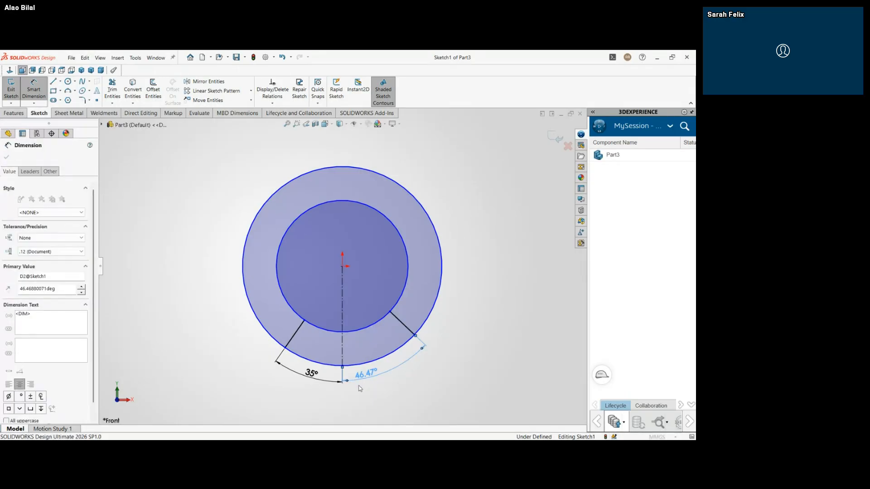
pyautogui.write('35')
pyautogui.press('Return')
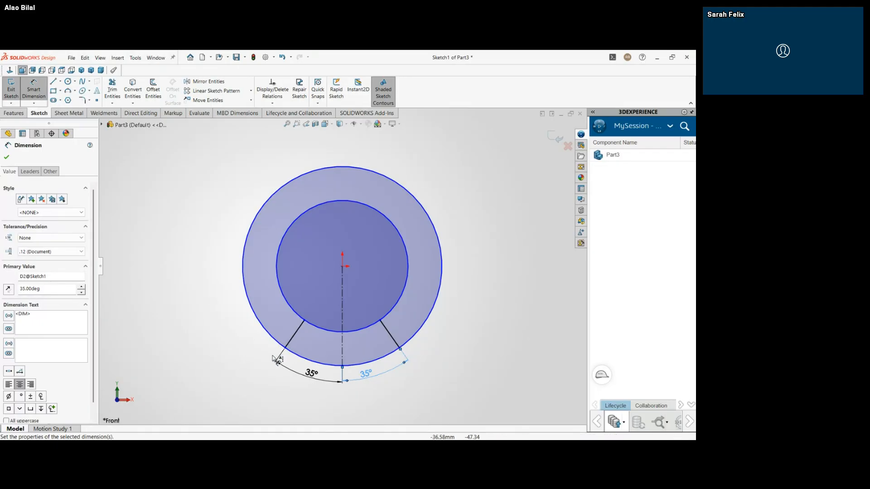
pyautogui.hotkey('ctrl', 's')
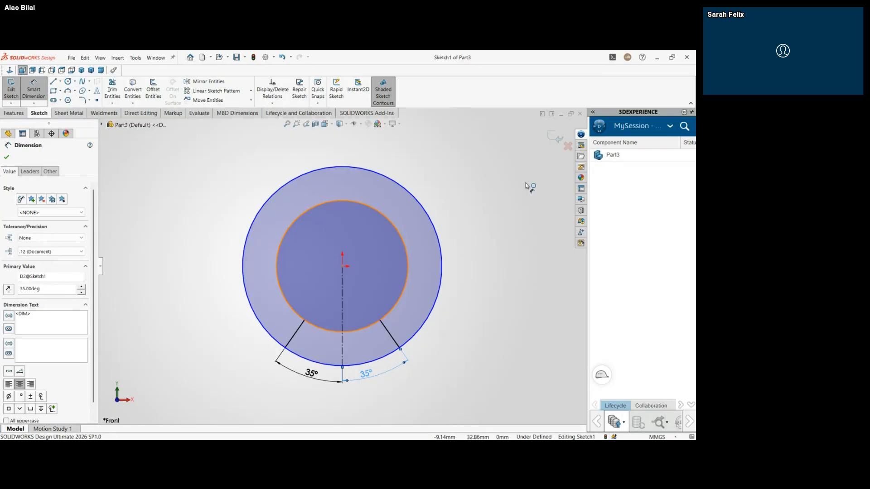
# Step: Dimension the inner circle's diameter as 5 mm
pyautogui.click(325, 207)
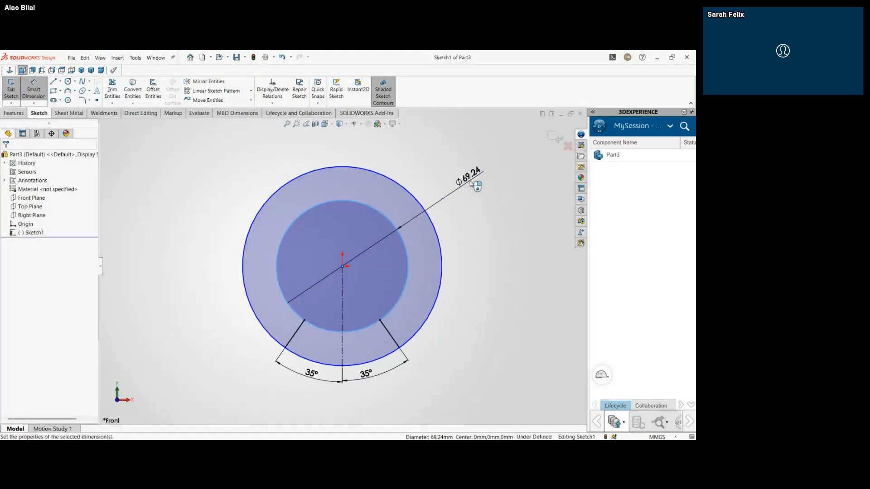
pyautogui.click(471, 183)
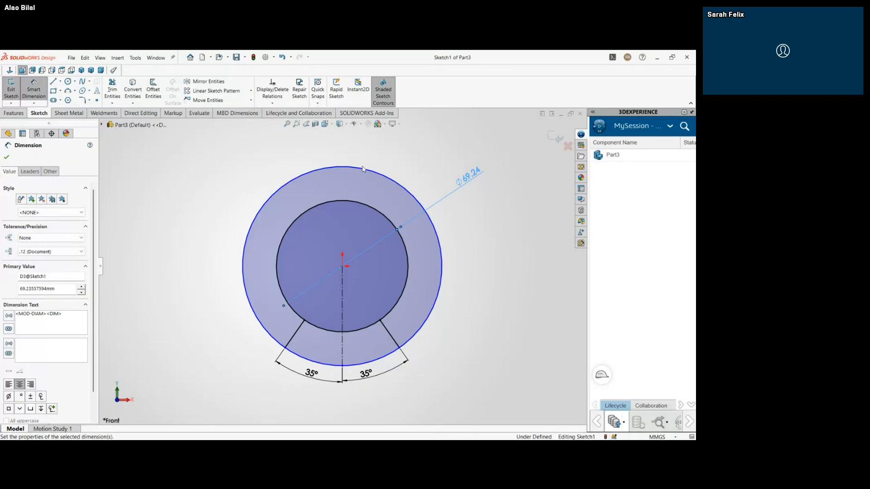
pyautogui.write('5')
pyautogui.press('Return')
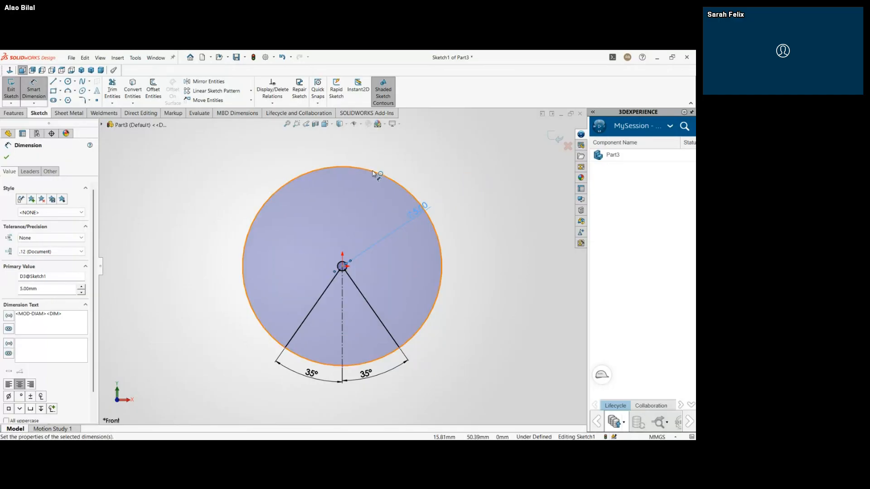
# Step: Dimension the outer circle's diameter as 10 mm
pyautogui.click(390, 176)
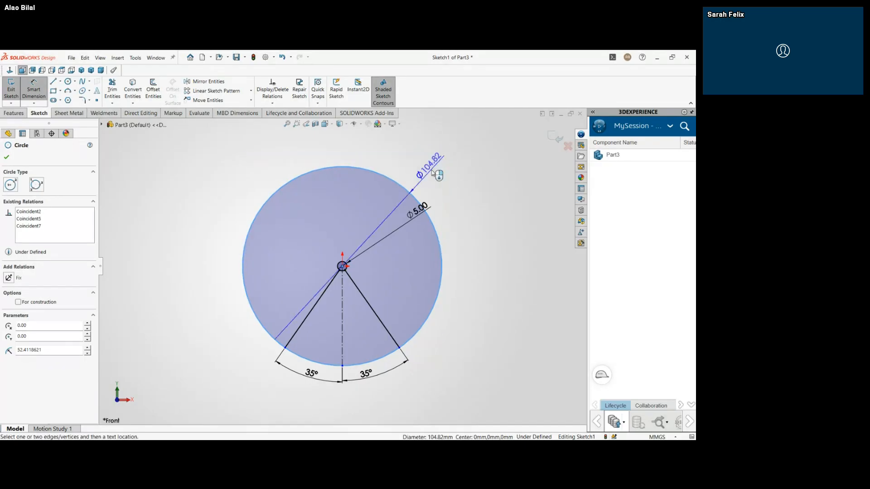
pyautogui.click(424, 174)
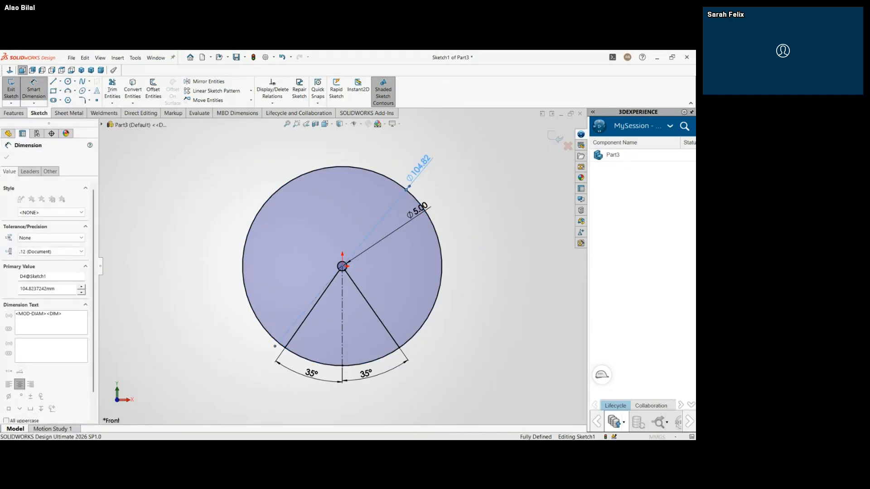
pyautogui.write('10')
pyautogui.press('Return')
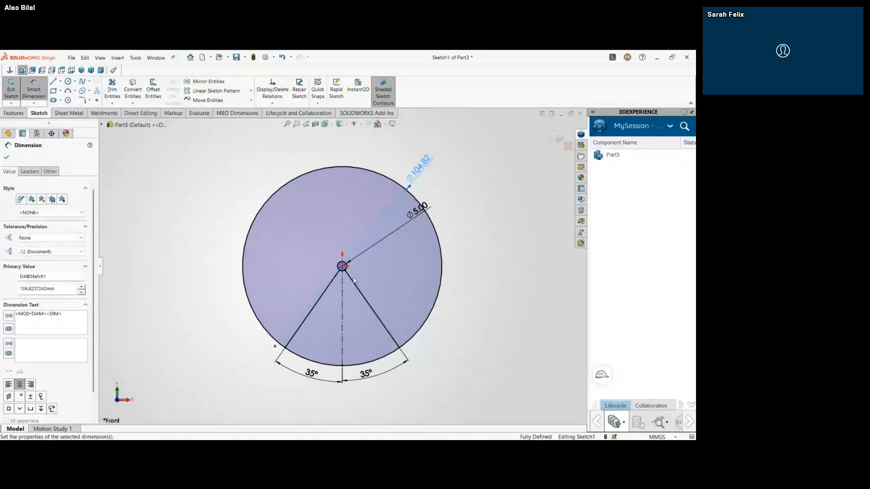
pyautogui.scroll(-1, 354, 280)
pyautogui.scroll(-1, 352, 286)
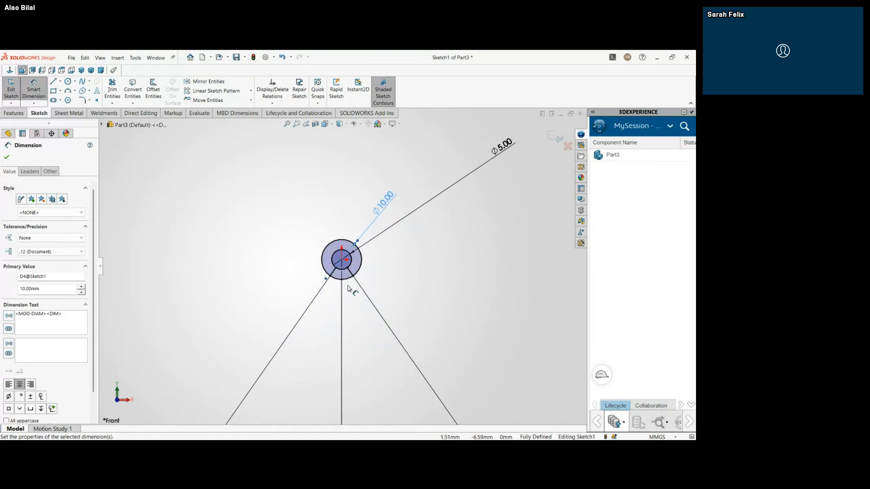
# Step: Move the lower-left 35° angle dimension closer to the concentric circles
pyautogui.scroll(3, 349, 286)
pyautogui.press('Escape')
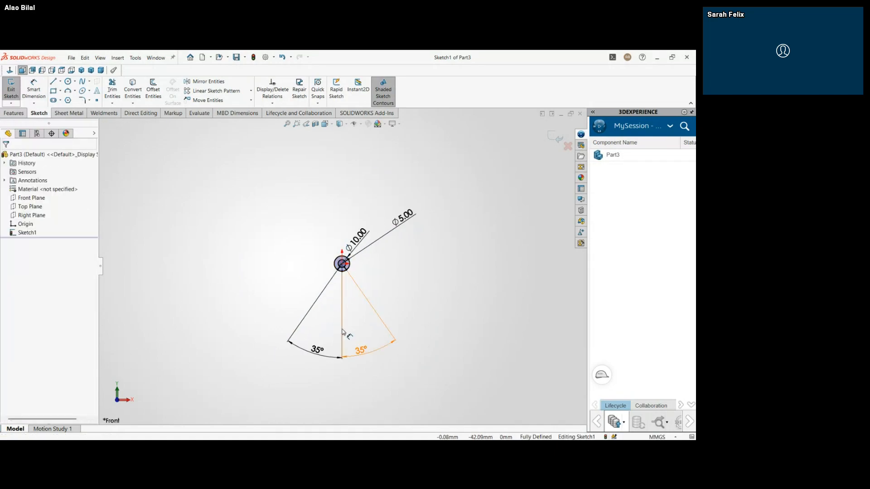
pyautogui.moveTo(358, 362)
pyautogui.mouseDown()
pyautogui.moveTo(353, 287)
pyautogui.moveTo(336, 280)
pyautogui.mouseUp()
pyautogui.scroll(4, 347, 266)
pyautogui.scroll(-7, 347, 266)
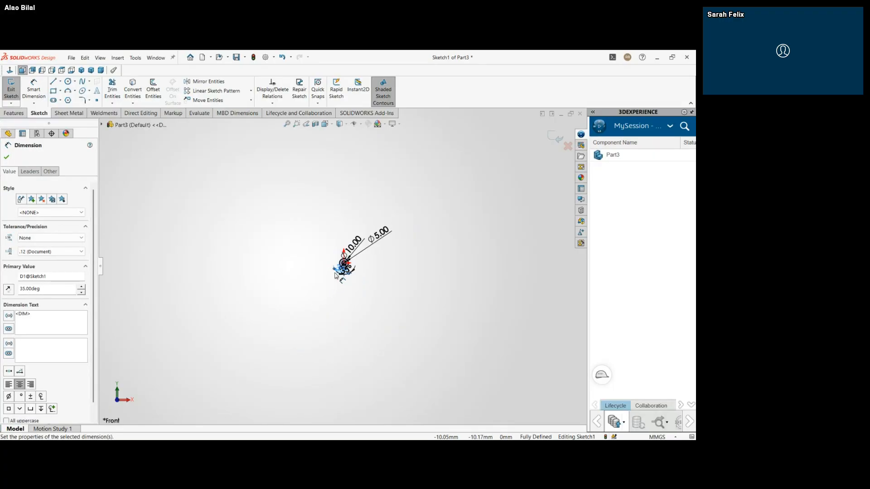
pyautogui.scroll(-8, 335, 248)
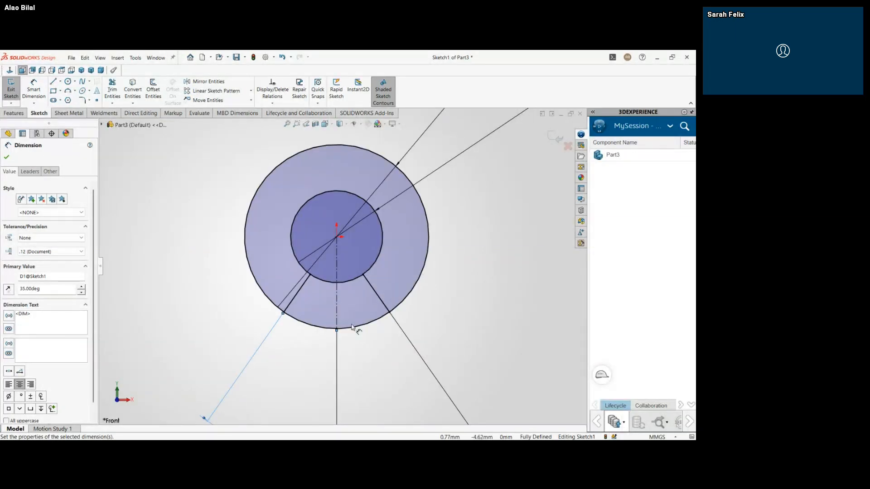
pyautogui.click(357, 341)
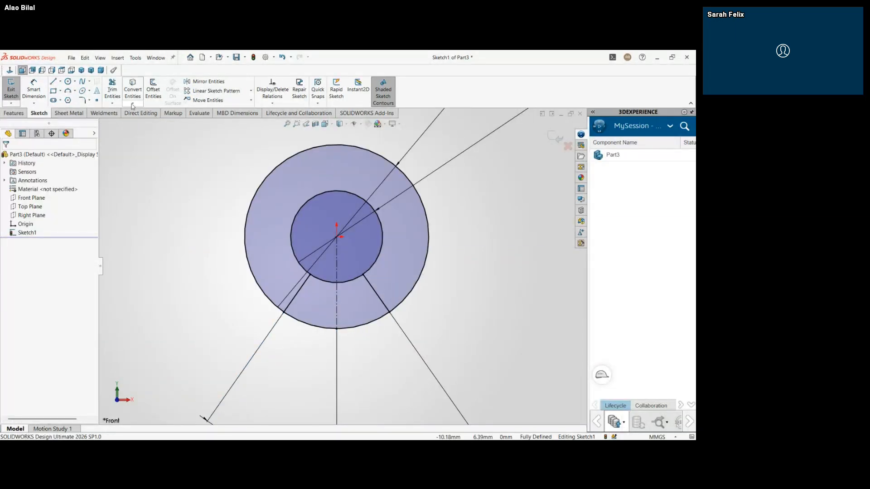
# Step: Trim the inner and outer circle arcs between the two radial lines to leave a C-shaped profile, and finish the sketch
pyautogui.click(112, 89)
pyautogui.moveTo(320, 268); pyautogui.dragTo(308, 341)
pyautogui.moveTo(350, 270); pyautogui.dragTo(370, 341)
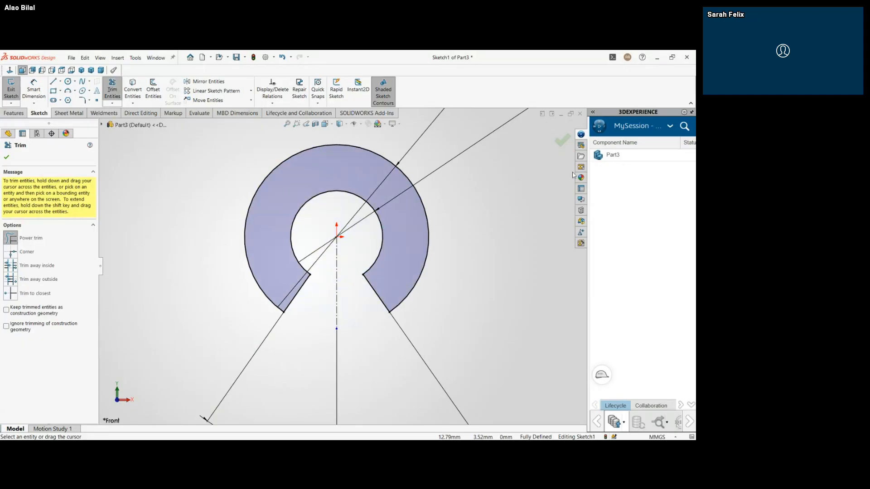
pyautogui.click(561, 142)
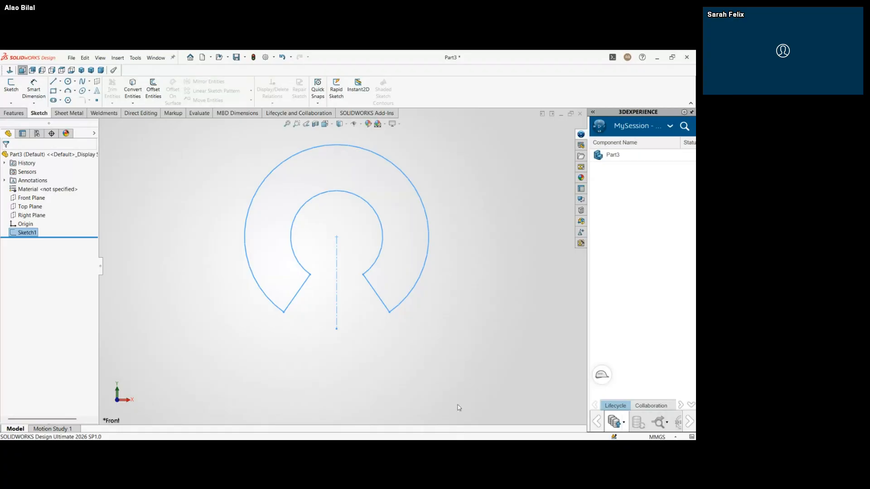
# Step: Extrude the C-shaped profile as a boss with a blind depth of 3 mm
pyautogui.click(14, 113)
pyautogui.click(37, 90)
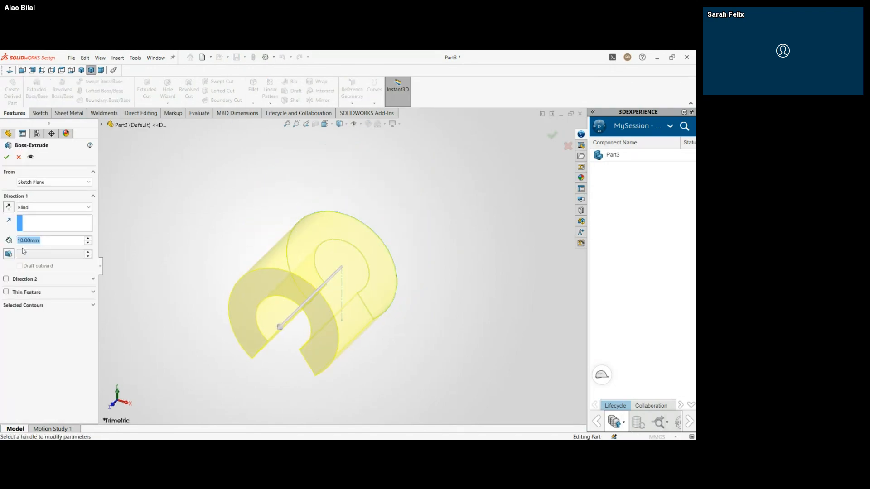
pyautogui.write('3')
pyautogui.press('Return')
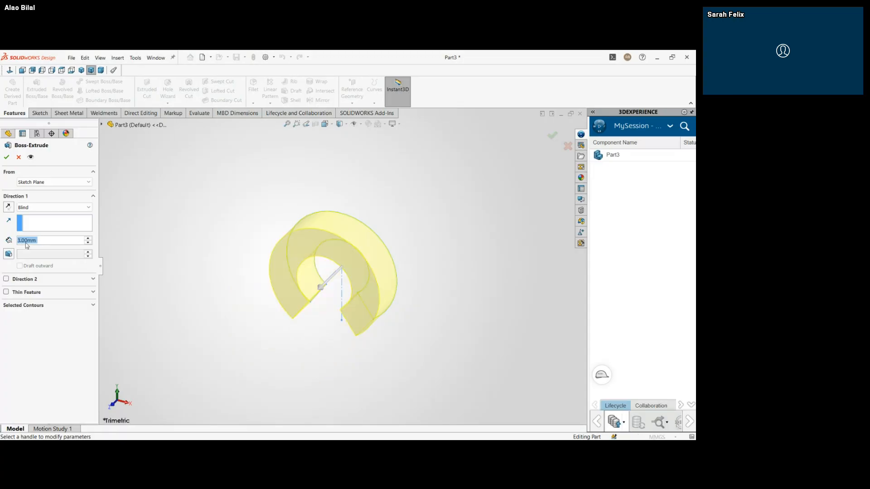
pyautogui.click(49, 207)
pyautogui.click(54, 243)
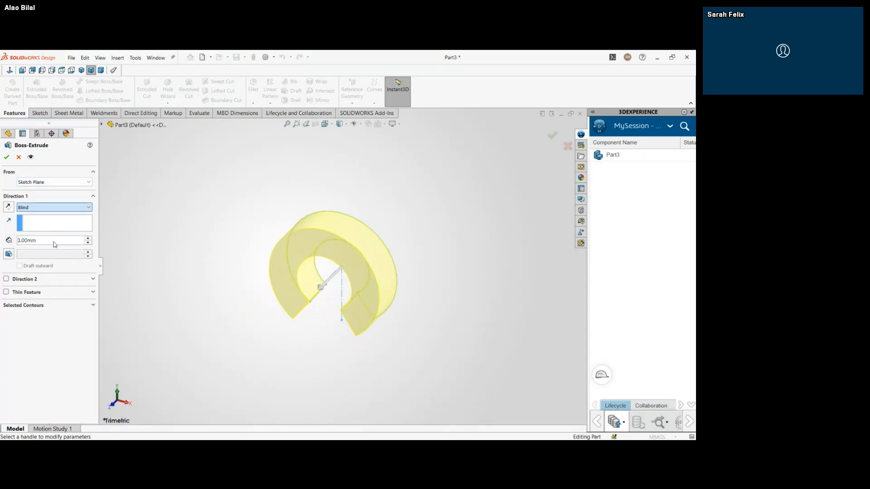
# Step: Extrude the open-ring profile 3 mm with the Mid Plane end condition and save the part as Pin Lock - Type 1
pyautogui.click(6, 157)
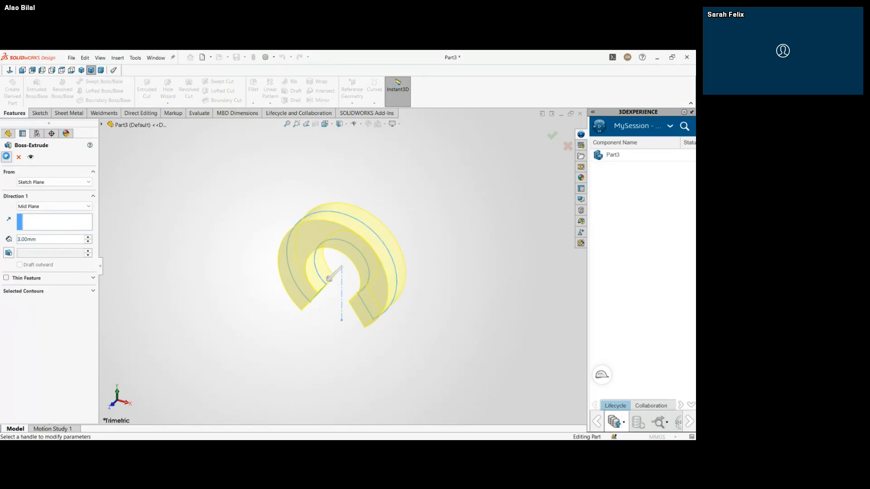
pyautogui.click(244, 253)
pyautogui.moveTo(243, 253); pyautogui.dragTo(288, 331, button='middle')
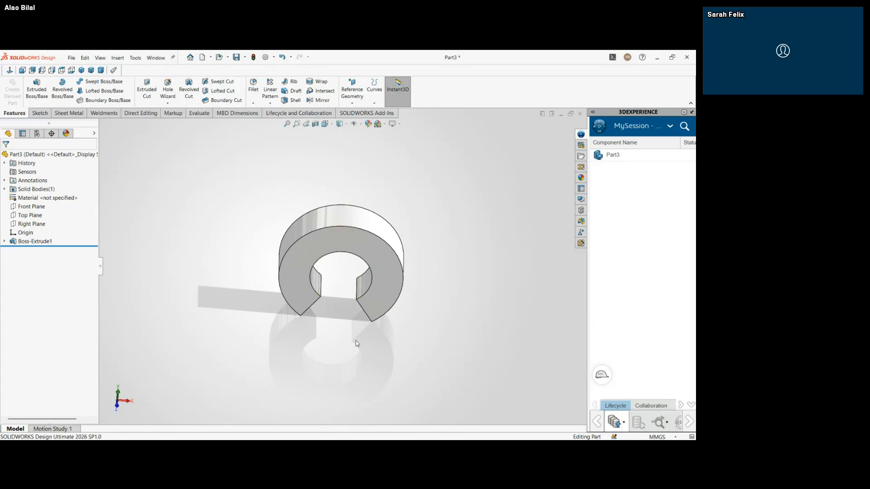
pyautogui.moveTo(356, 341); pyautogui.dragTo(325, 276, button='middle')
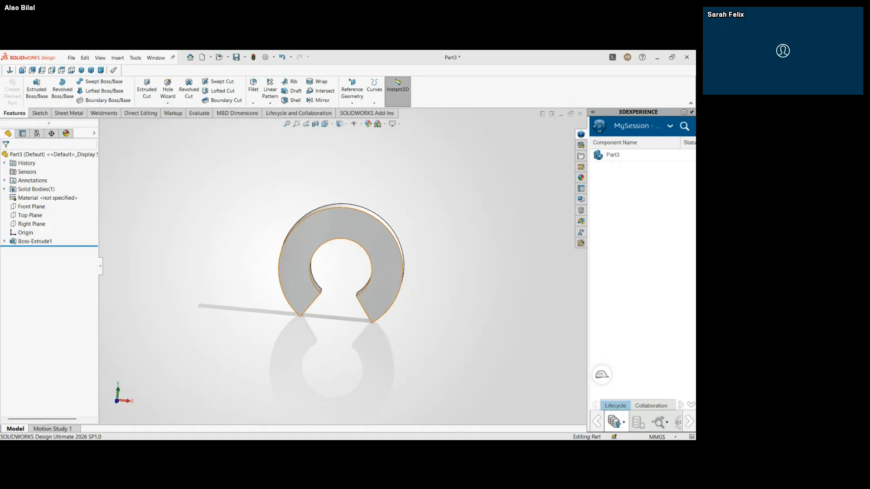
pyautogui.hotkey('ctrl', 's')
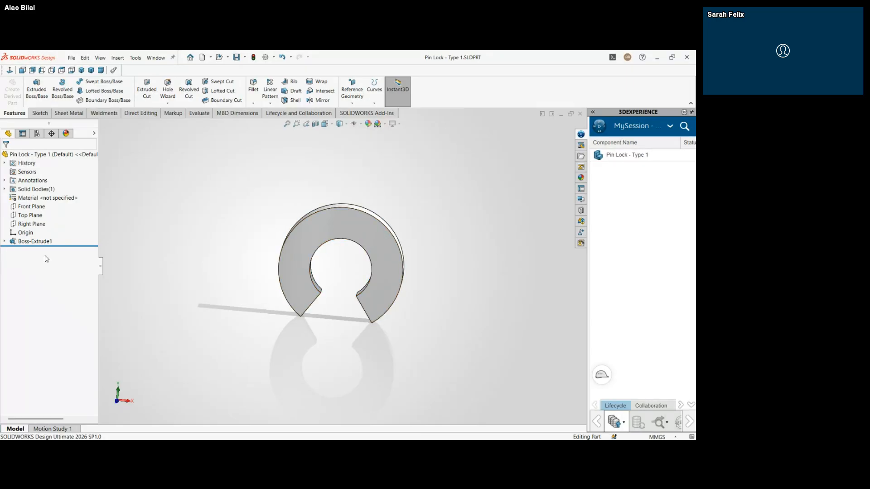
# Step: Edit the extrusion's sketch and set both opening angles from the vertical centerline to 45°
pyautogui.click(4, 242)
pyautogui.click(33, 250)
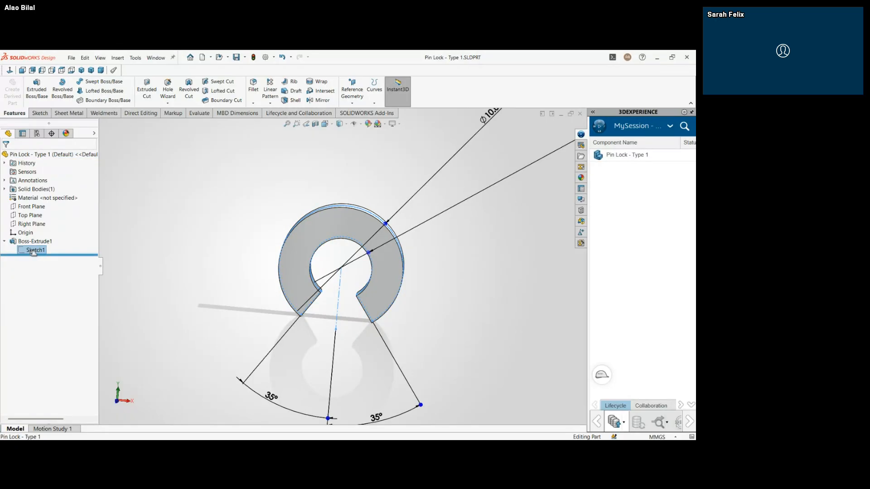
pyautogui.rightClick(32, 251)
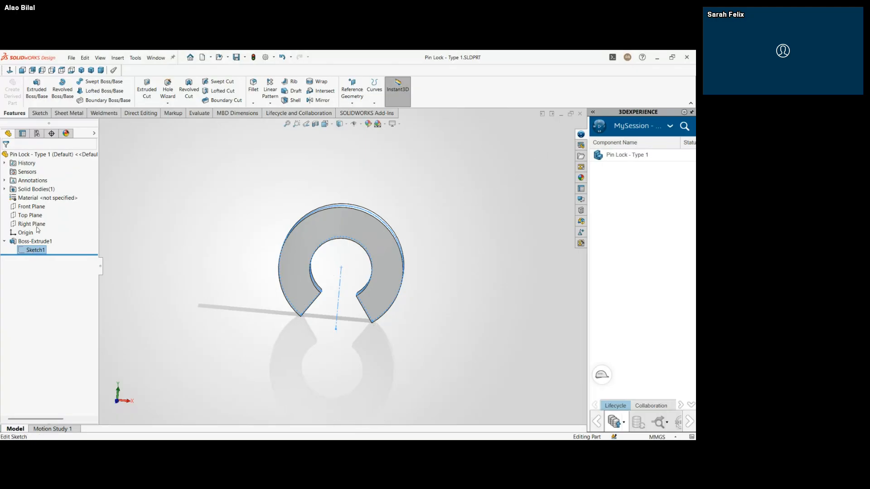
pyautogui.click(37, 230)
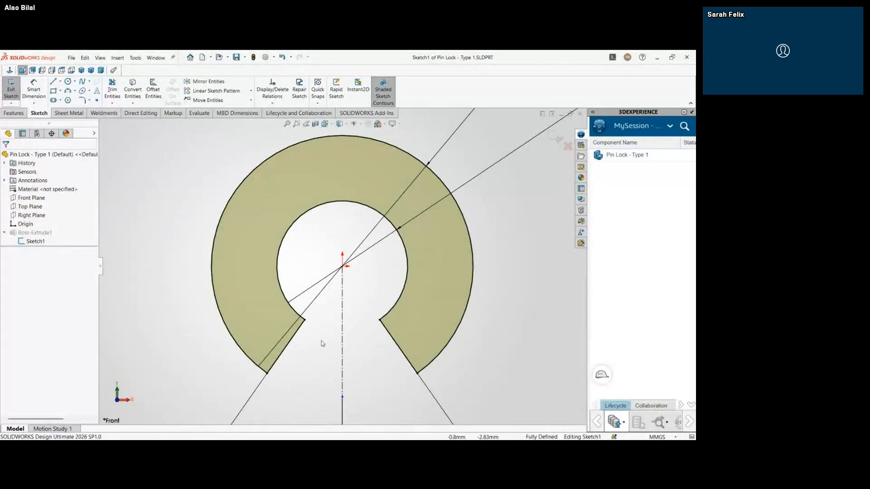
pyautogui.scroll(6, 355, 334)
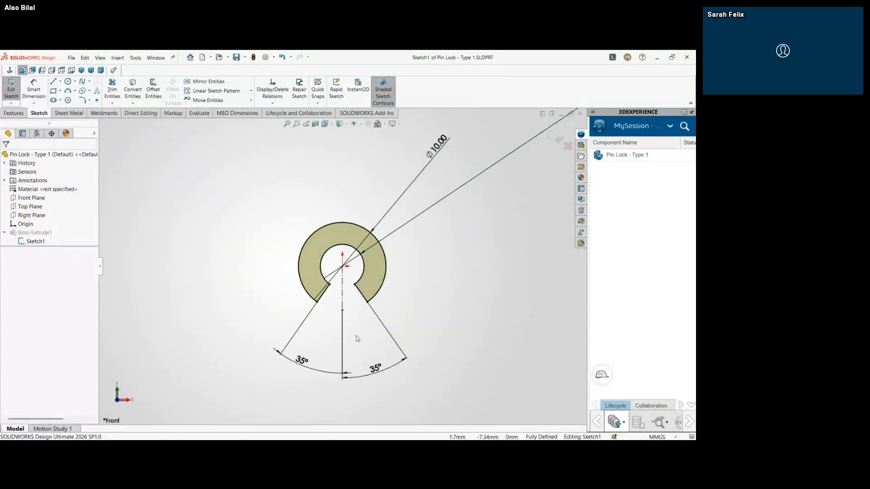
pyautogui.doubleClick(299, 359)
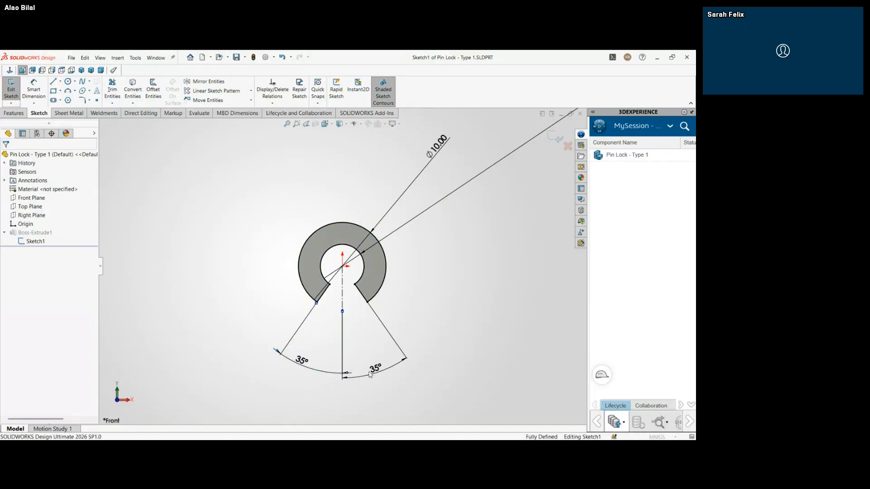
pyautogui.write('45.00deg')
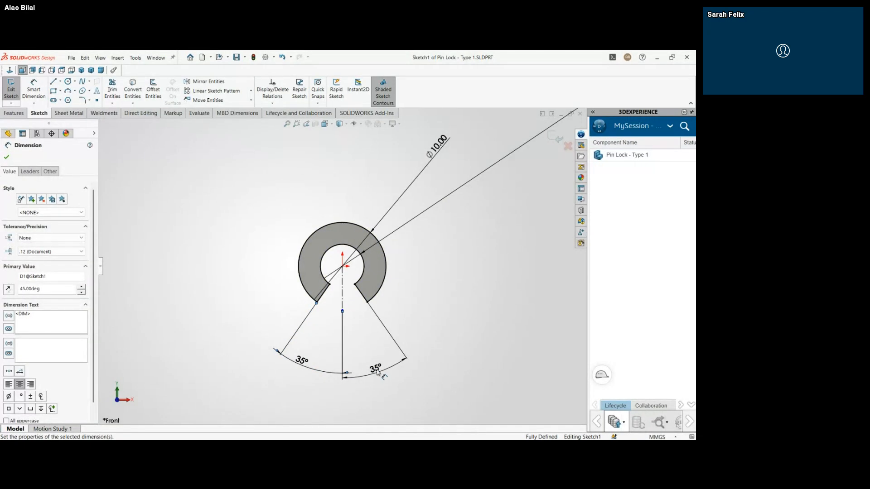
pyautogui.press('Return')
pyautogui.doubleClick(377, 371)
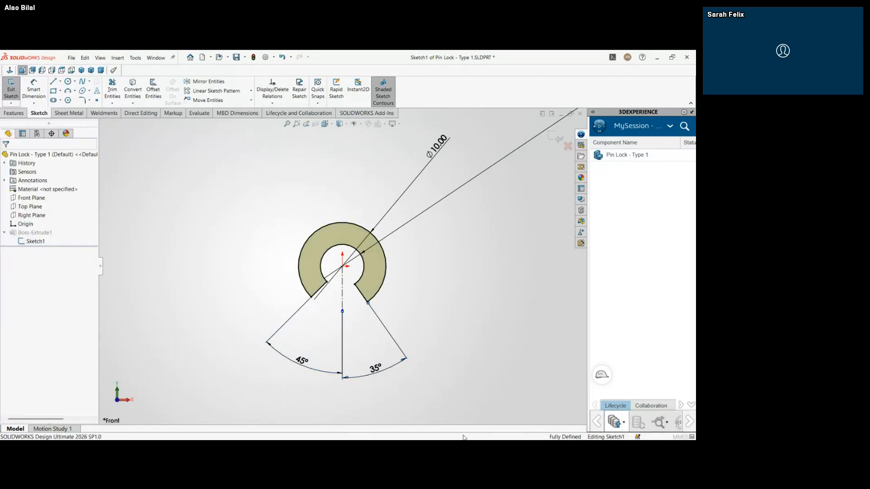
pyautogui.press('Return')
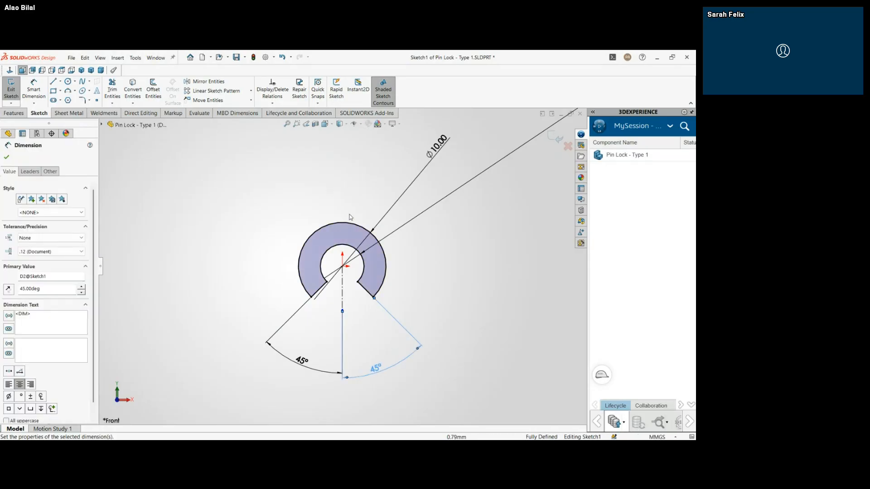
# Step: Set the ring's inner diameter to 7.2 mm and outer diameter to 14.2 mm, and exit the sketch
pyautogui.scroll(6, 429, 158)
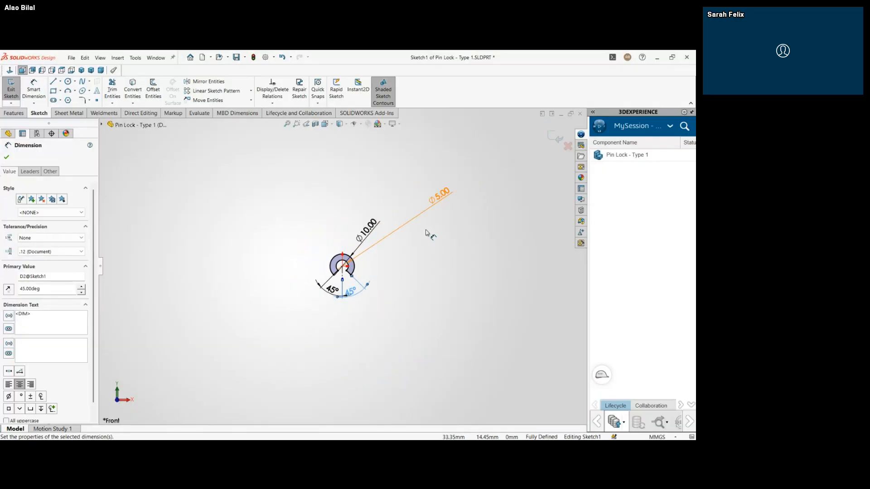
pyautogui.scroll(-3, 433, 208)
pyautogui.moveTo(442, 203); pyautogui.dragTo(319, 282)
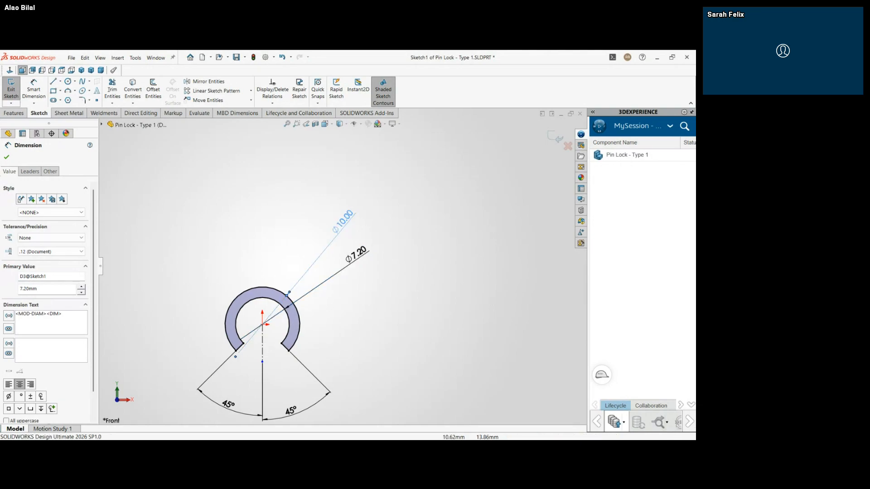
pyautogui.click(453, 394)
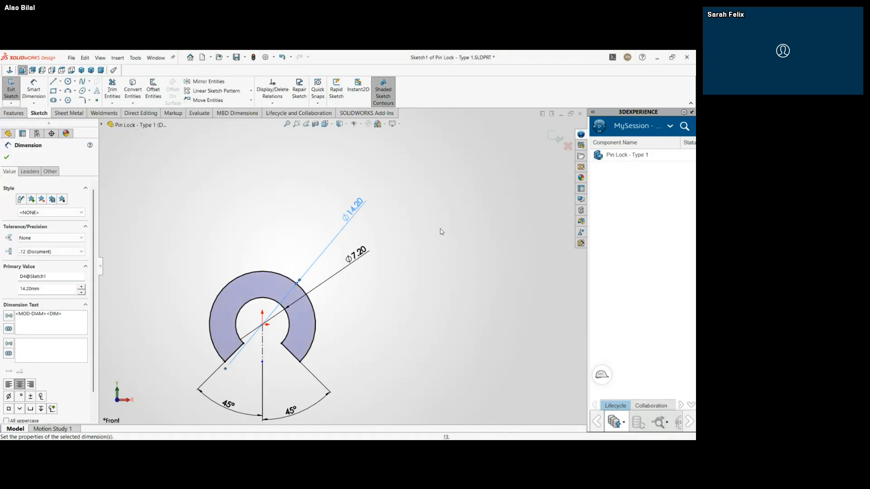
pyautogui.click(556, 136)
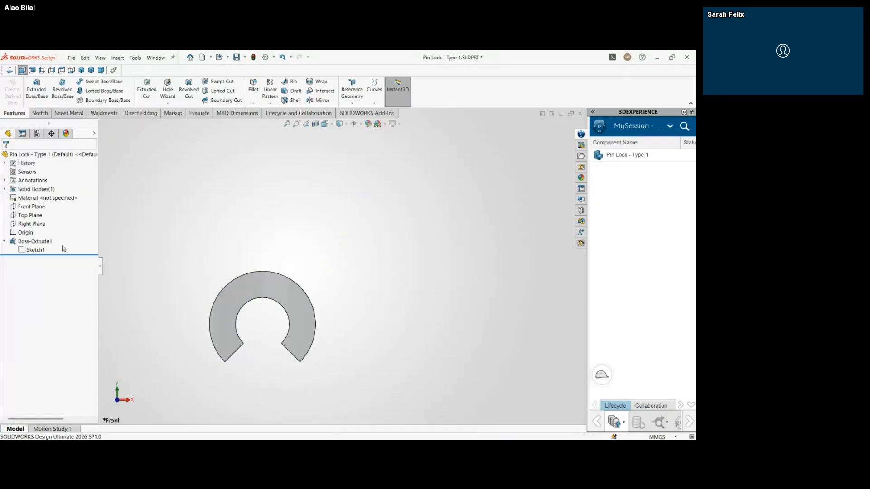
# Step: Check the resized pin lock from several angles and save the part
pyautogui.scroll(-3, 241, 303)
pyautogui.scroll(5, 241, 303)
pyautogui.moveTo(385, 314); pyautogui.dragTo(287, 241, button='middle')
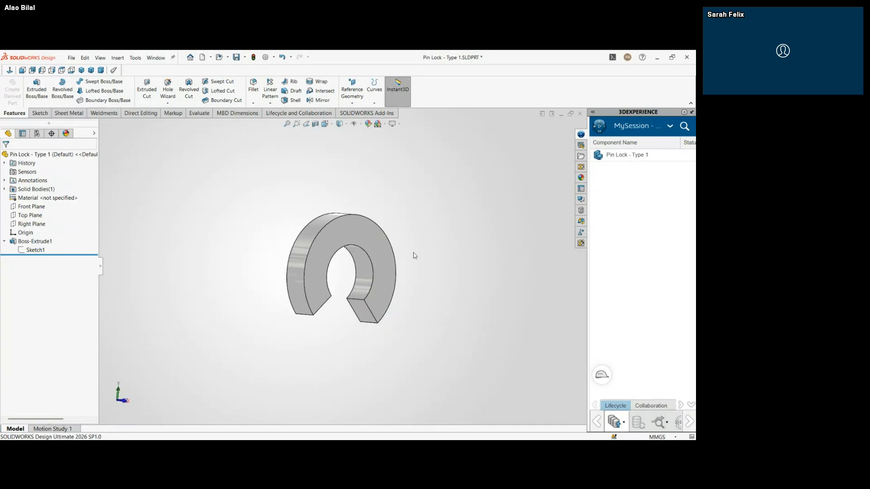
pyautogui.moveTo(414, 253); pyautogui.dragTo(320, 293, button='middle')
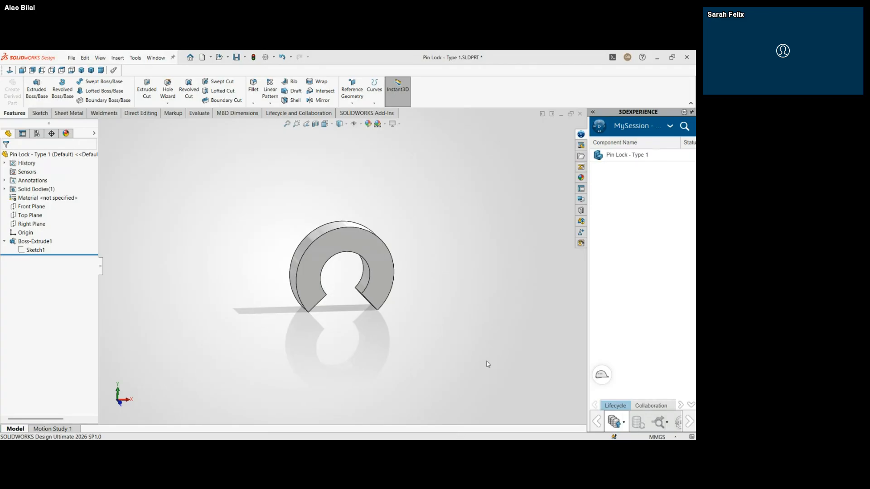
pyautogui.hotkey('ctrl', 's')
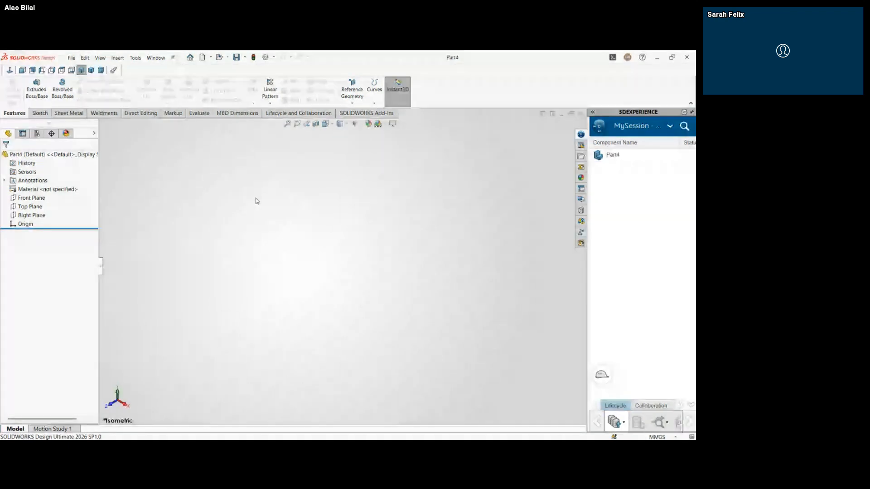
# Step: Start an extruded boss on the Front Plane and sketch two concentric circles at the origin with radii of about 45 mm and 35 mm
pyautogui.click(44, 91)
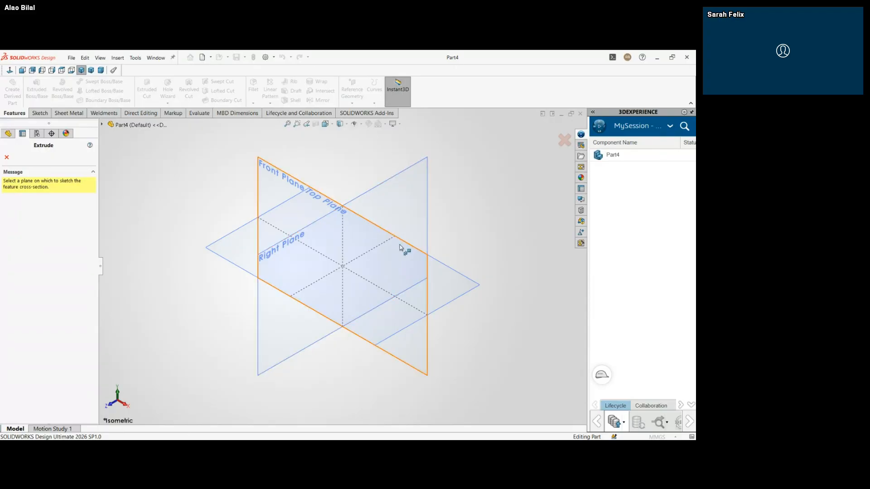
pyautogui.click(417, 262)
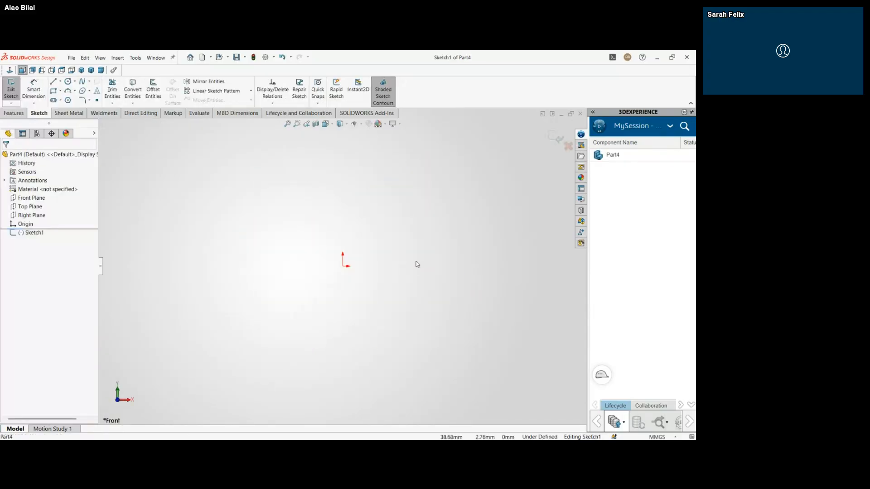
pyautogui.click(67, 82)
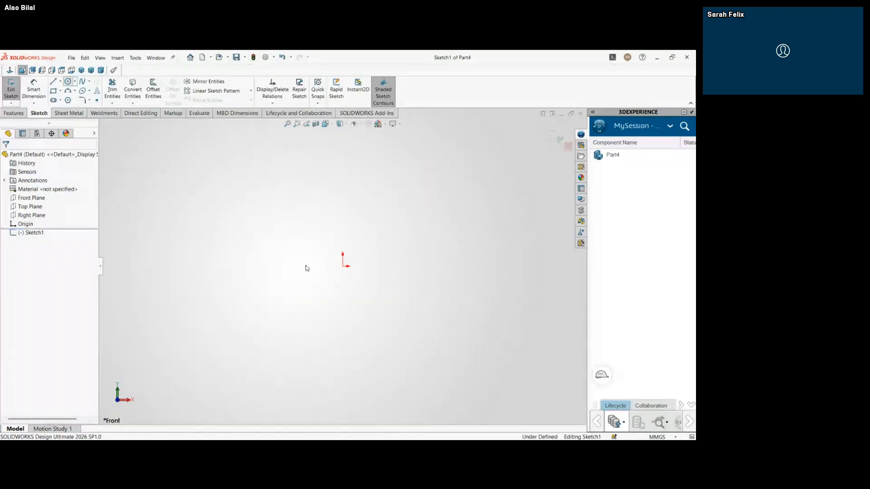
pyautogui.click(343, 266)
pyautogui.click(422, 237)
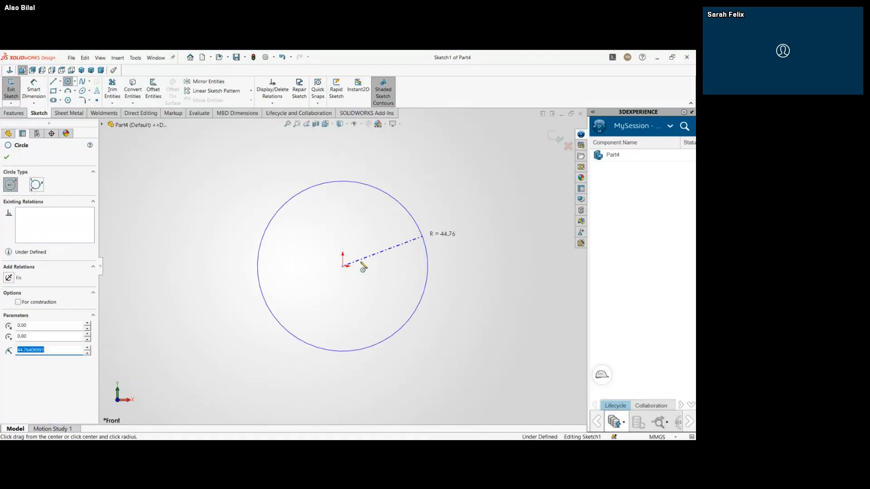
pyautogui.click(343, 266)
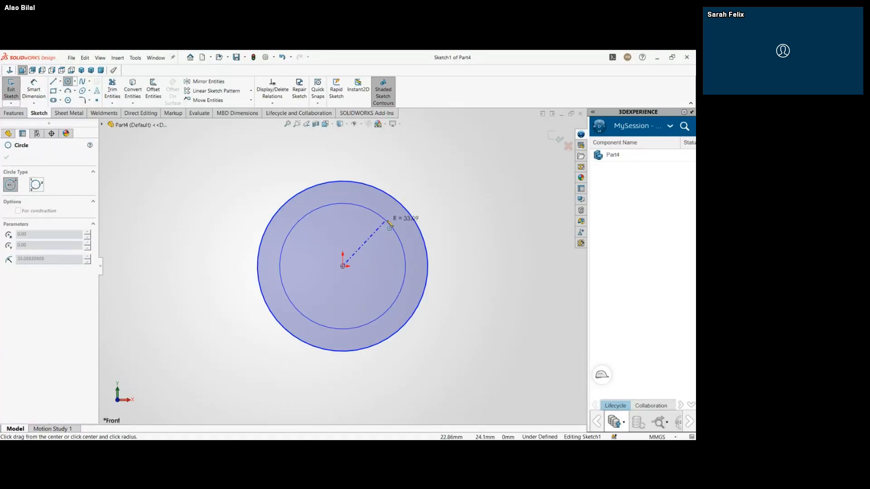
pyautogui.click(391, 221)
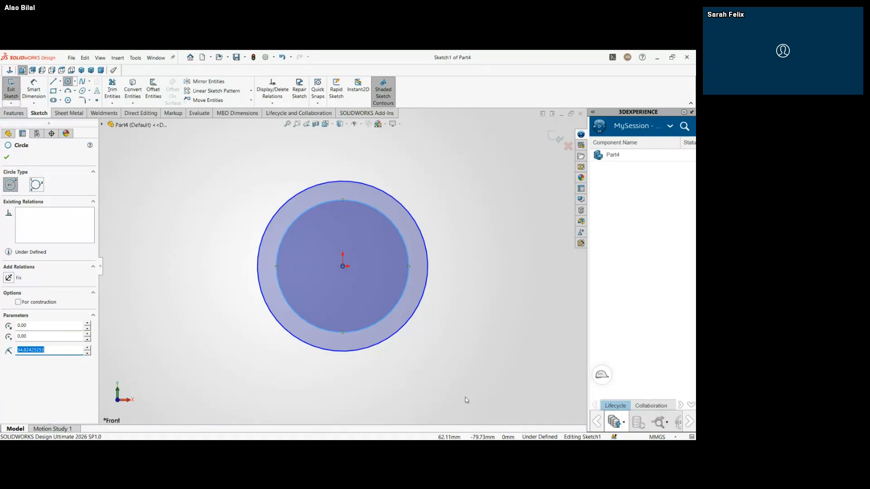
# Step: Dimension the inner circle's diameter as 4.8 mm
pyautogui.click(32, 89)
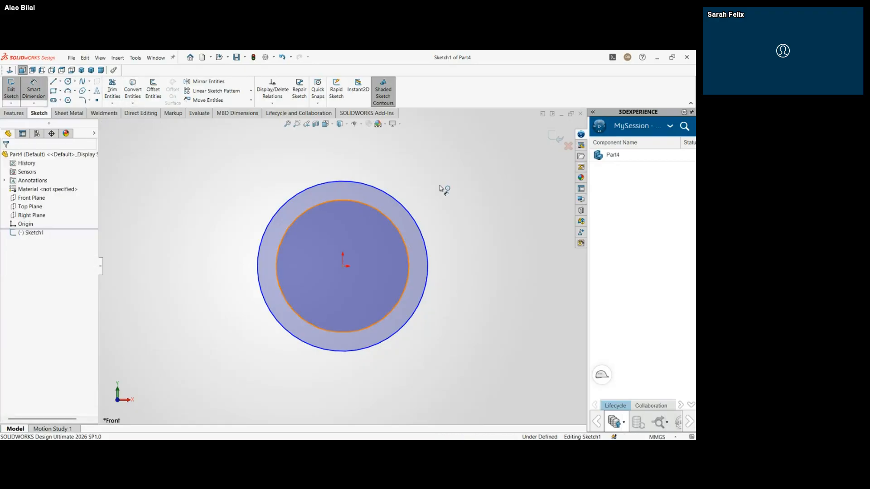
pyautogui.click(399, 231)
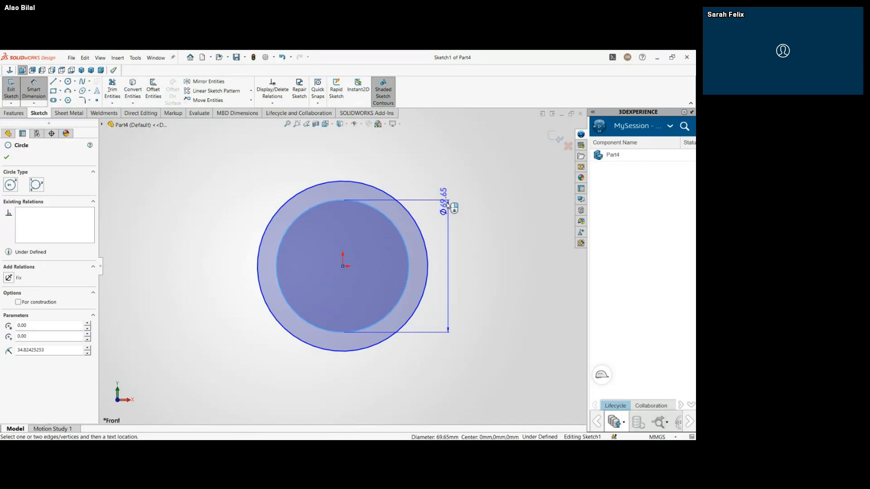
pyautogui.click(445, 205)
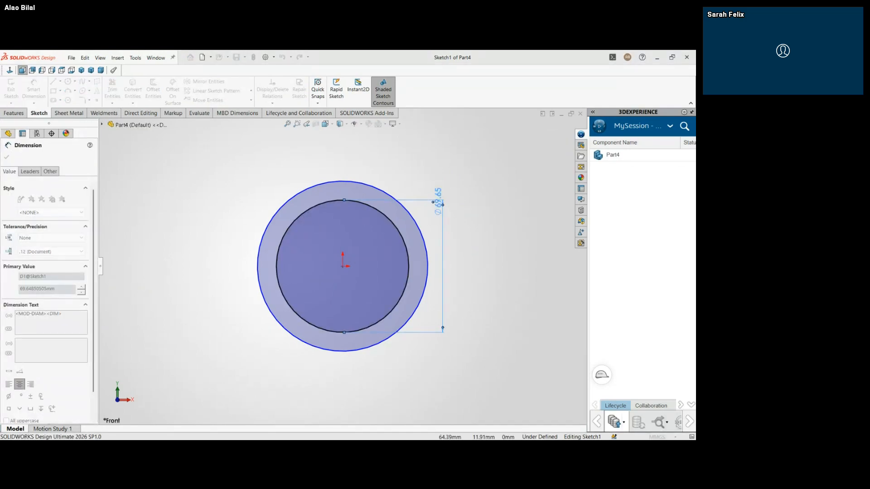
pyautogui.write('4.8')
pyautogui.press('Return')
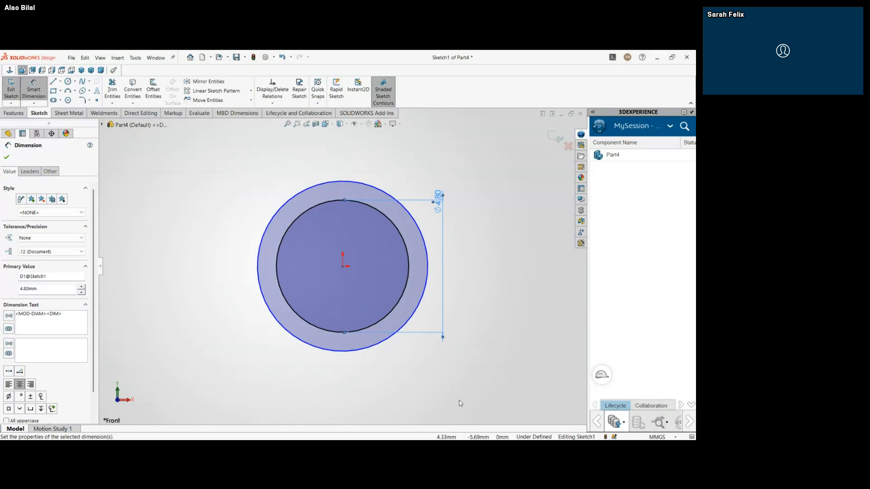
# Step: Dimension the outer circle's diameter as 10 mm
pyautogui.scroll(3, 326, 277)
pyautogui.click(336, 225)
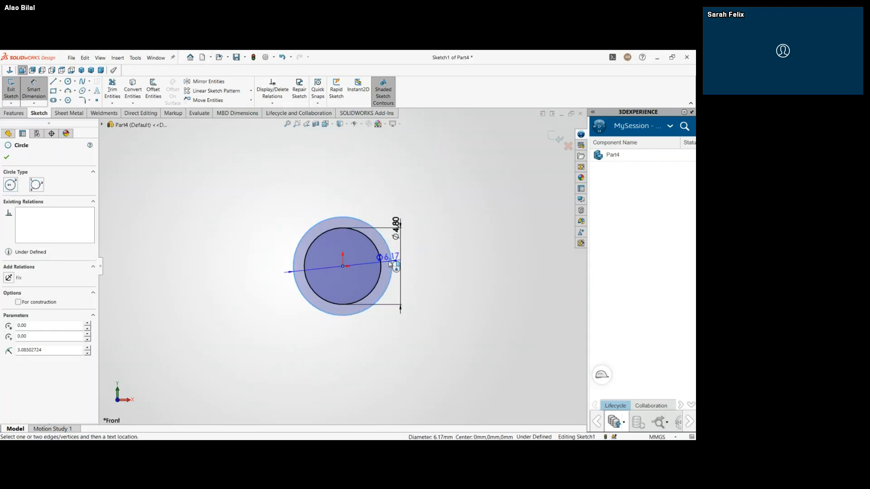
pyautogui.click(295, 210)
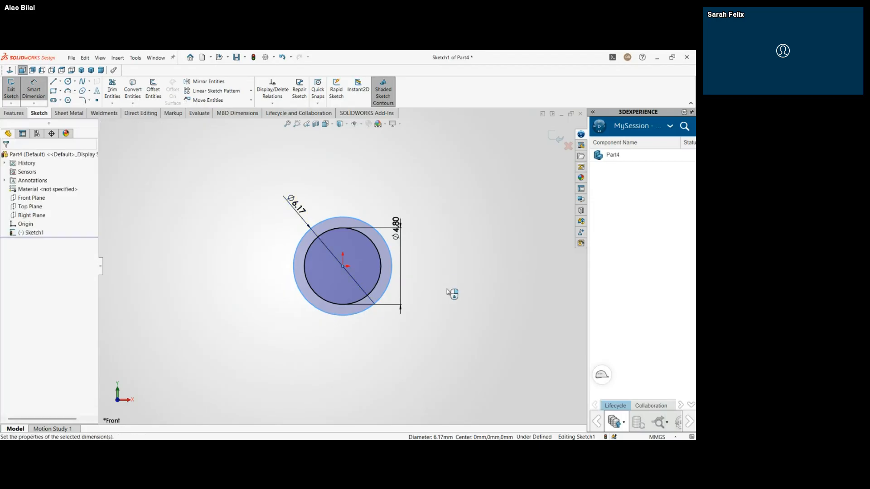
pyautogui.press('Escape')
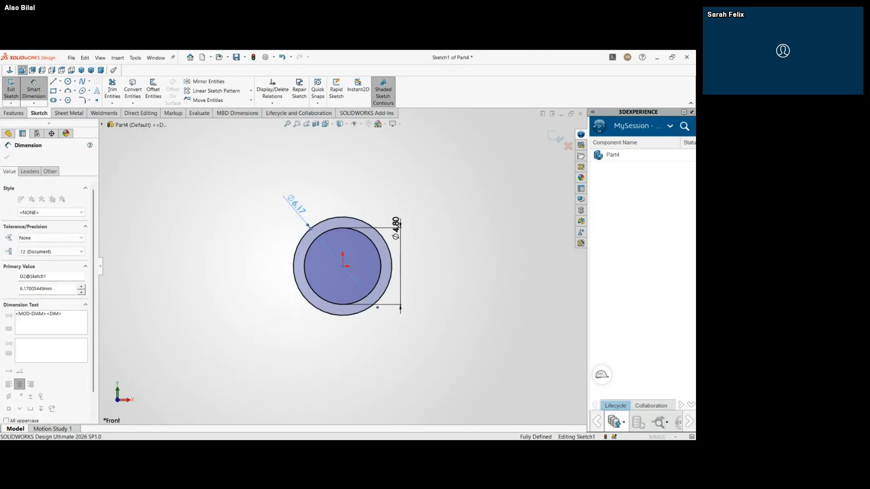
pyautogui.write('10')
pyautogui.press('Return')
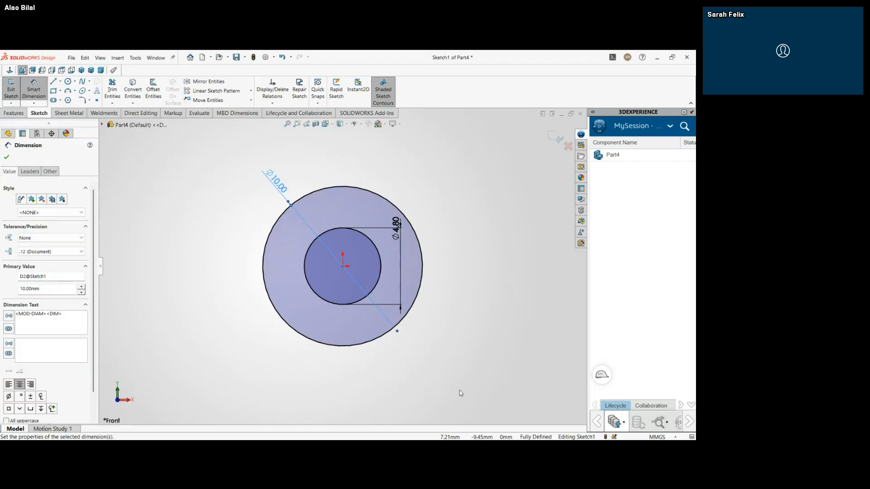
# Step: Extrude both circle regions of the sketch as a solid Blind boss 3 mm deep
pyautogui.click(556, 139)
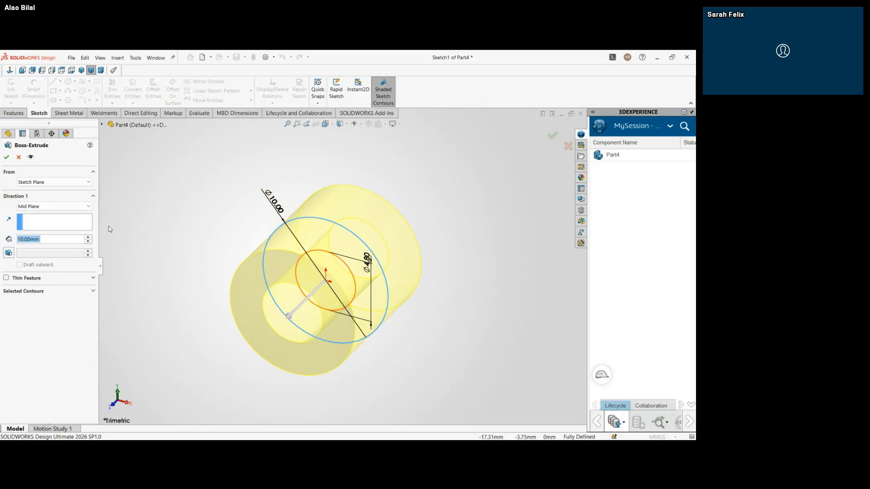
pyautogui.click(40, 292)
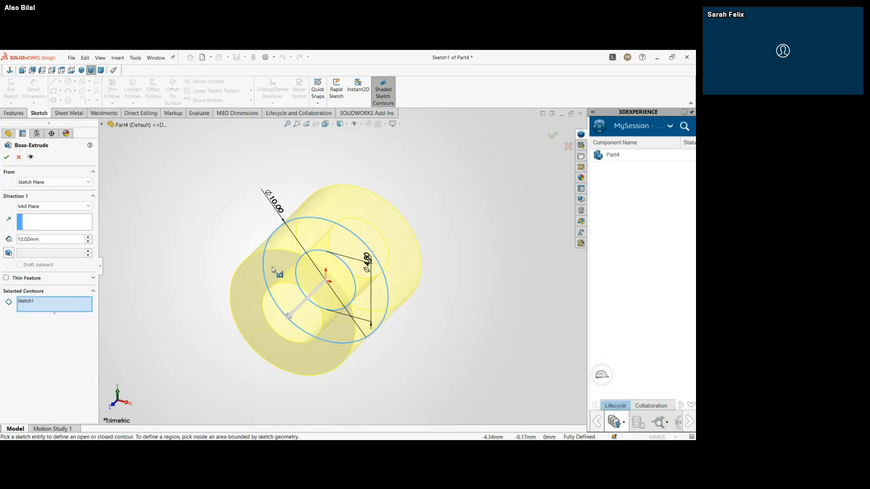
pyautogui.click(311, 237)
pyautogui.click(344, 283)
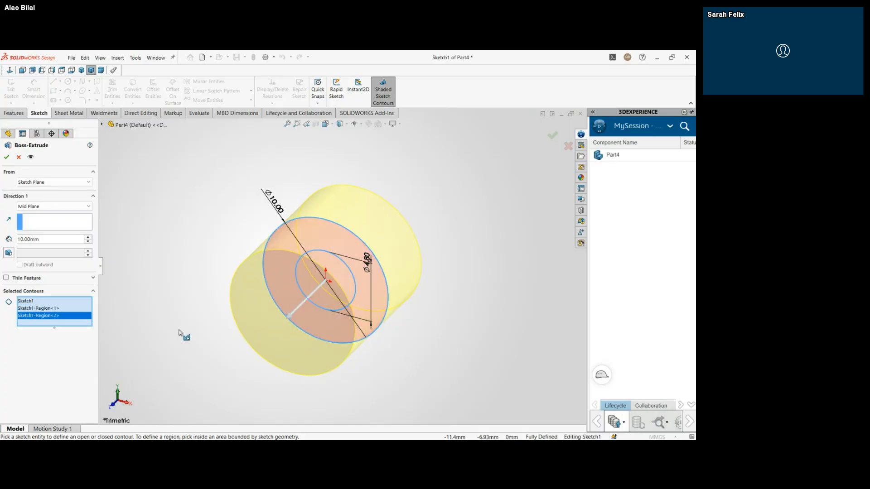
pyautogui.click(48, 207)
pyautogui.click(46, 219)
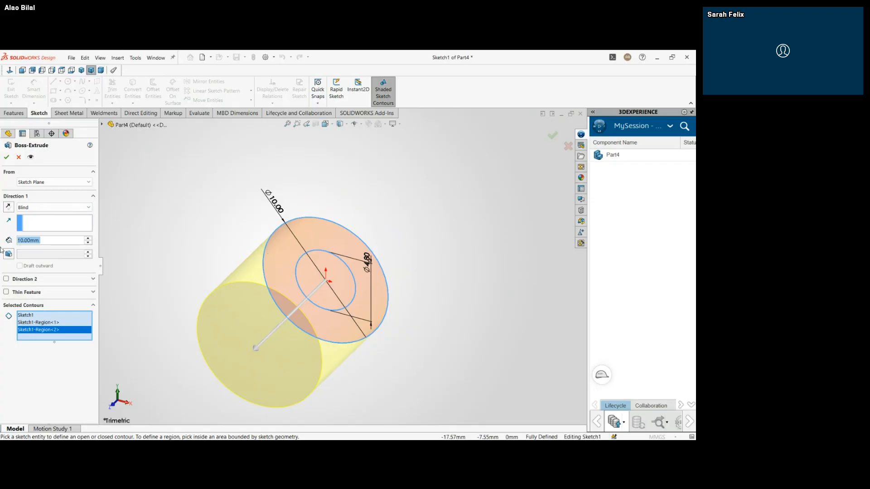
pyautogui.write('3')
pyautogui.press('Return')
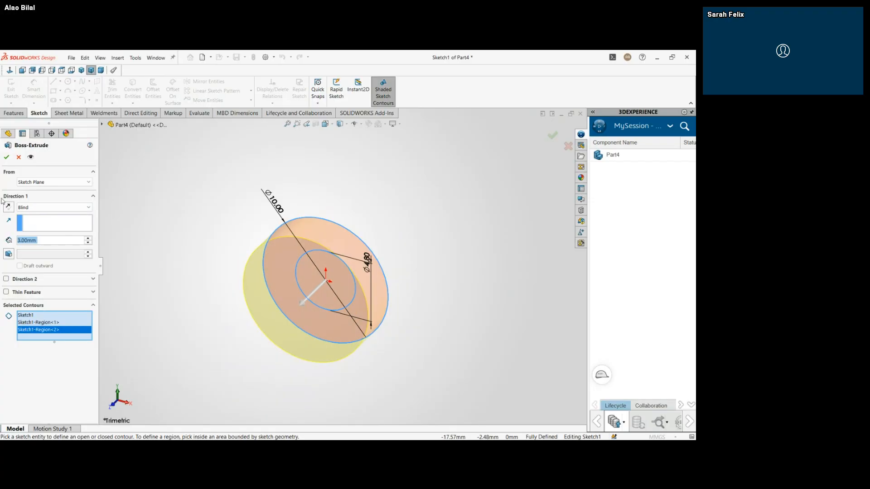
pyautogui.click(6, 157)
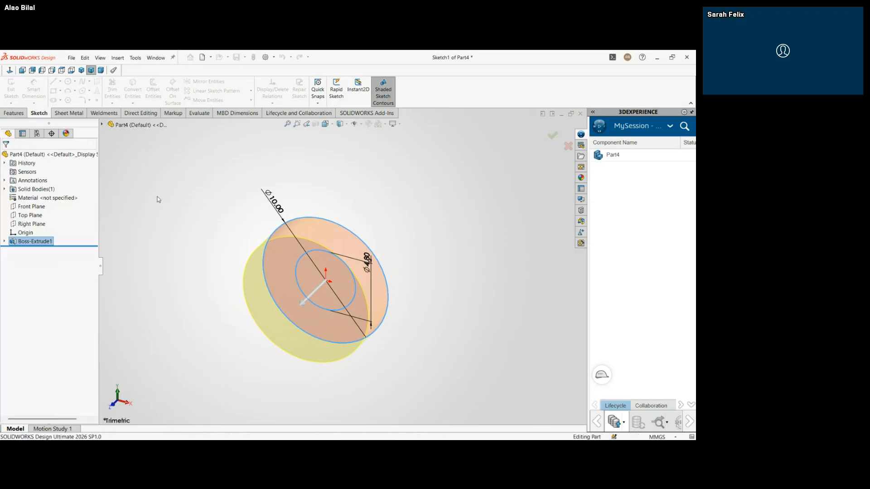
# Step: Reuse the disc's sketch to extrude only the inner circle region 26 mm Blind in the reversed direction, away from the disc
pyautogui.click(5, 242)
pyautogui.click(35, 250)
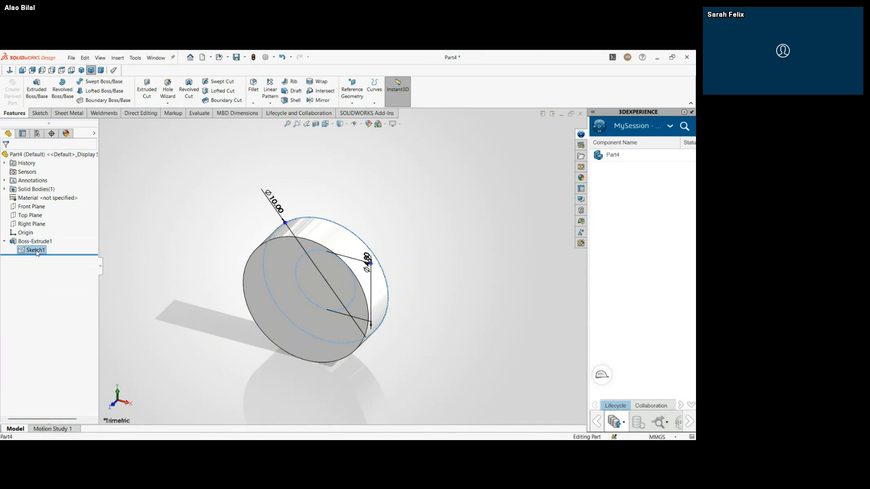
pyautogui.click(38, 86)
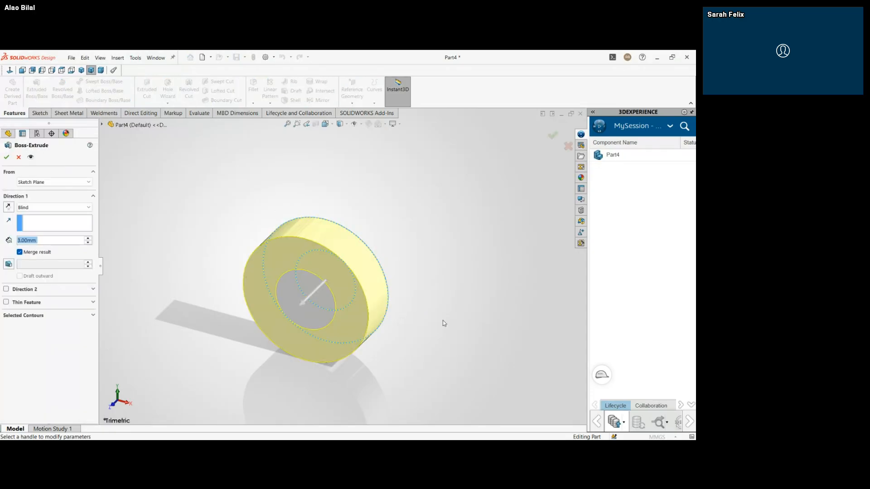
pyautogui.moveTo(442, 320); pyautogui.dragTo(250, 330, button='middle')
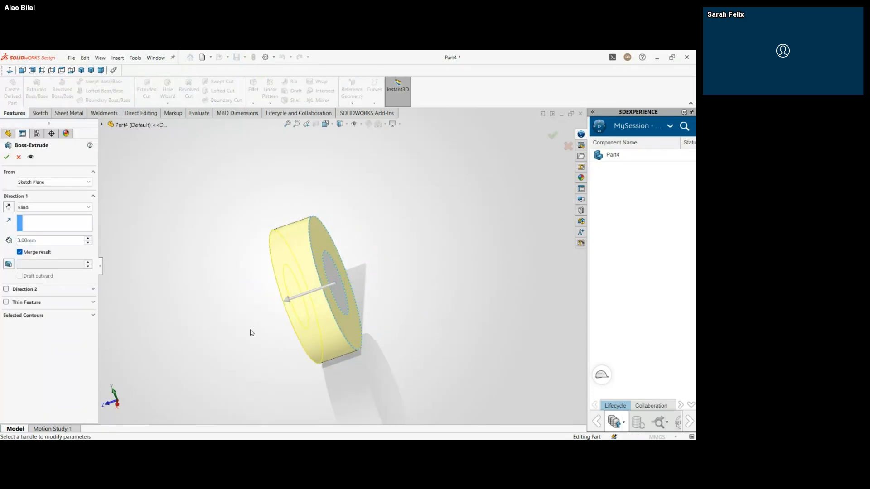
pyautogui.click(33, 316)
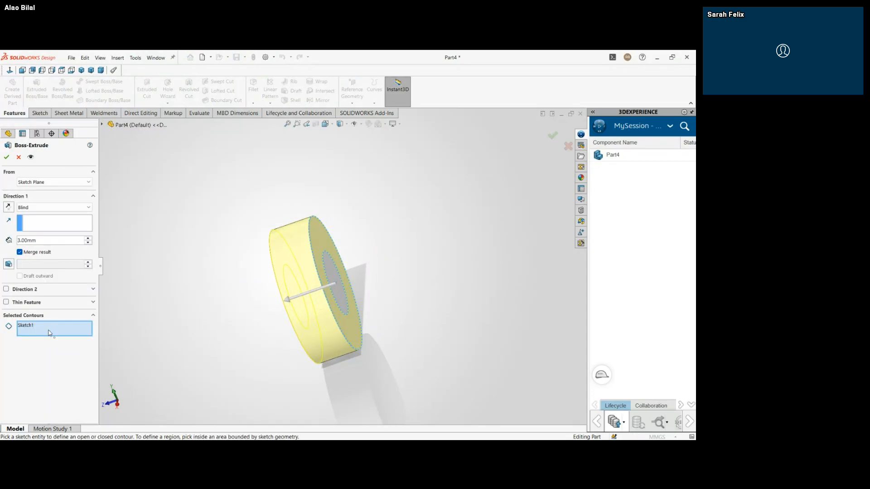
pyautogui.click(336, 278)
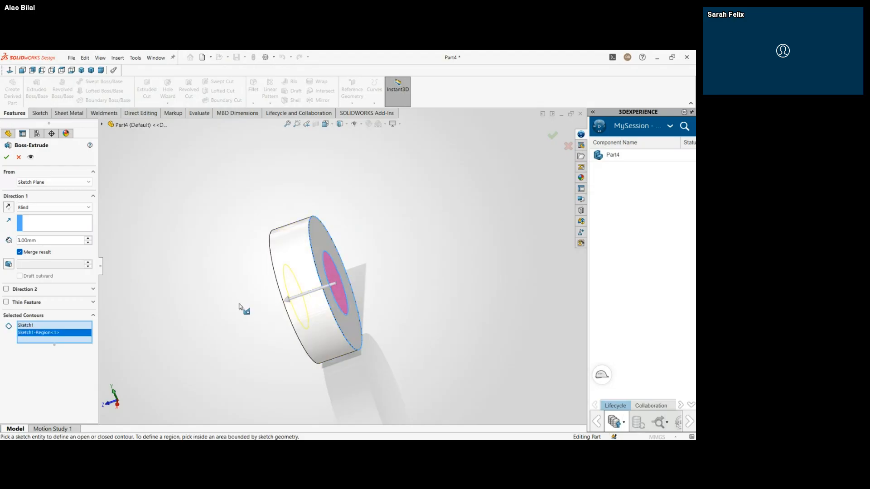
pyautogui.click(9, 207)
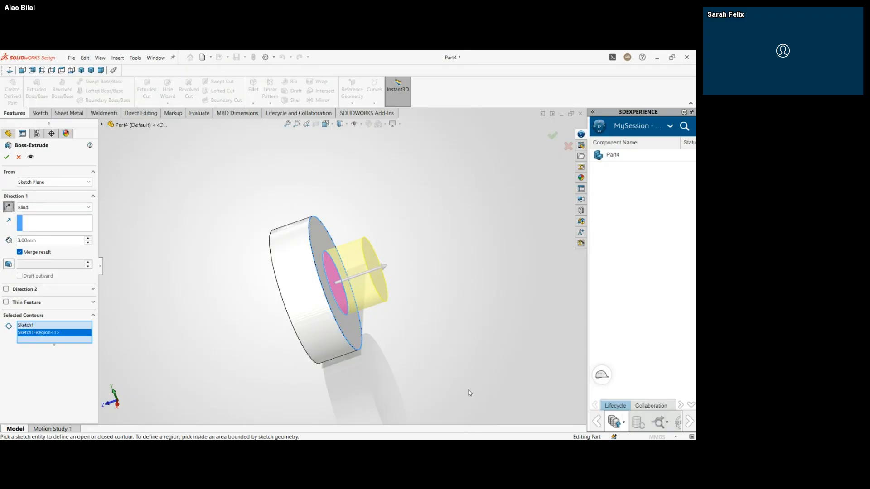
pyautogui.doubleClick(51, 240)
pyautogui.write('26')
pyautogui.press('Return')
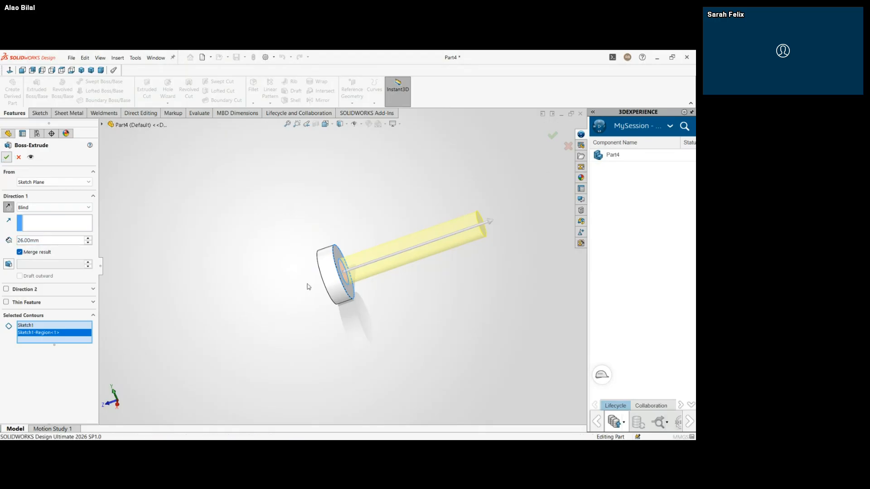
pyautogui.press('Return')
# Step: Check the headed pin from another angle and save the part as Piston Pin
pyautogui.moveTo(249, 268); pyautogui.dragTo(334, 366, button='middle')
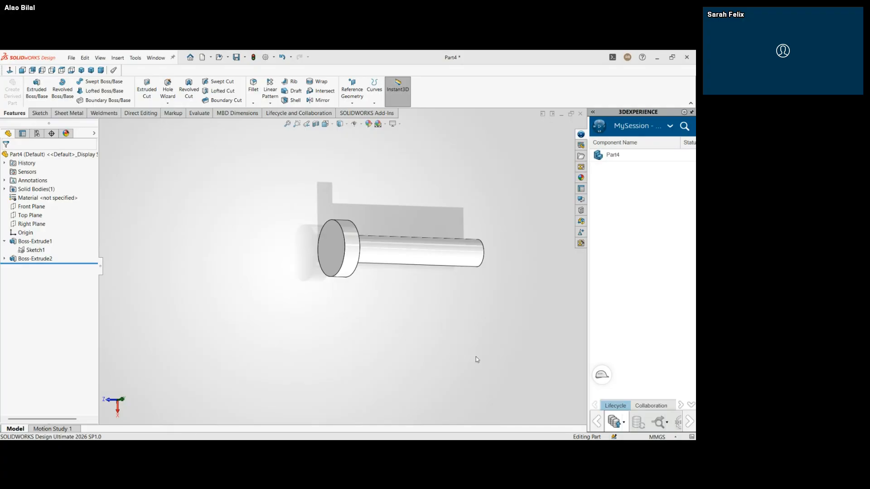
pyautogui.hotkey('ctrl', 's')
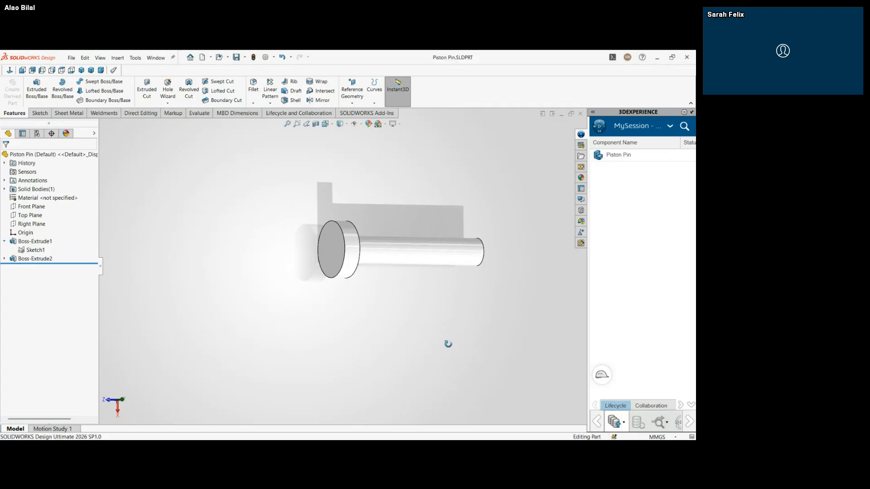
pyautogui.moveTo(449, 344); pyautogui.dragTo(490, 439, button='middle')
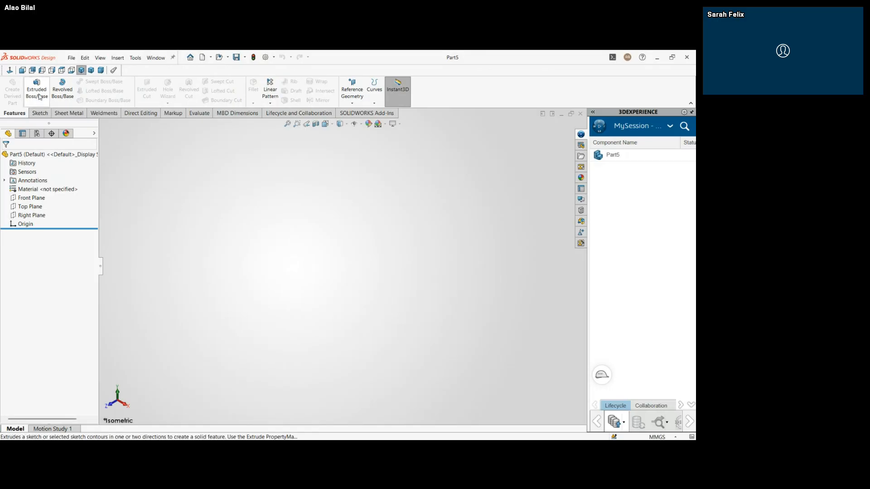
# Step: Start an extruded boss on the Front Plane and sketch a circle of about 28 mm radius at the origin and a larger circle below it
pyautogui.click(37, 94)
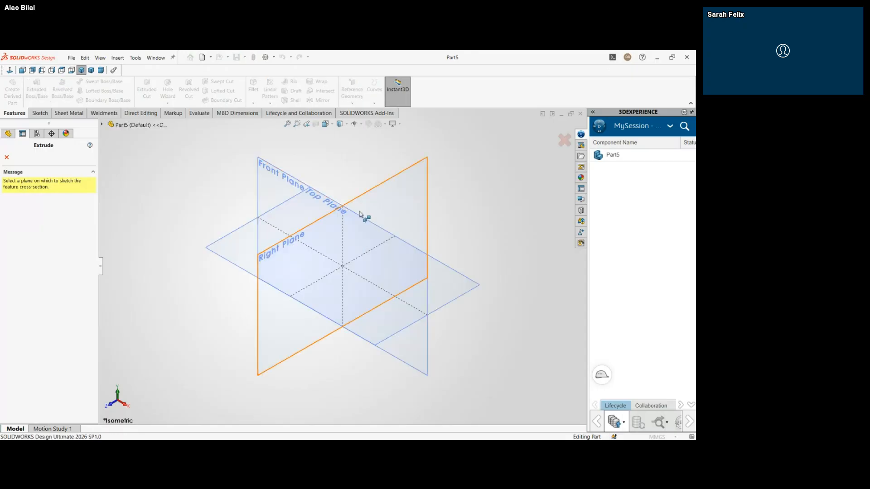
pyautogui.click(335, 205)
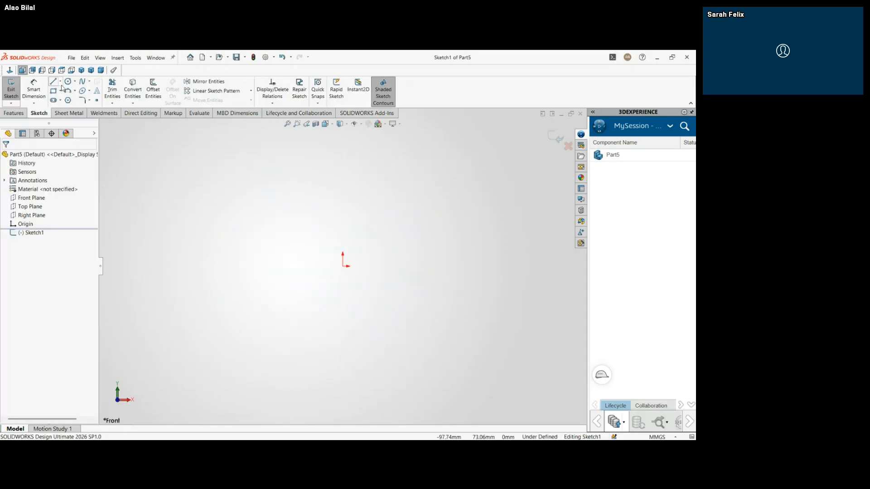
pyautogui.click(68, 81)
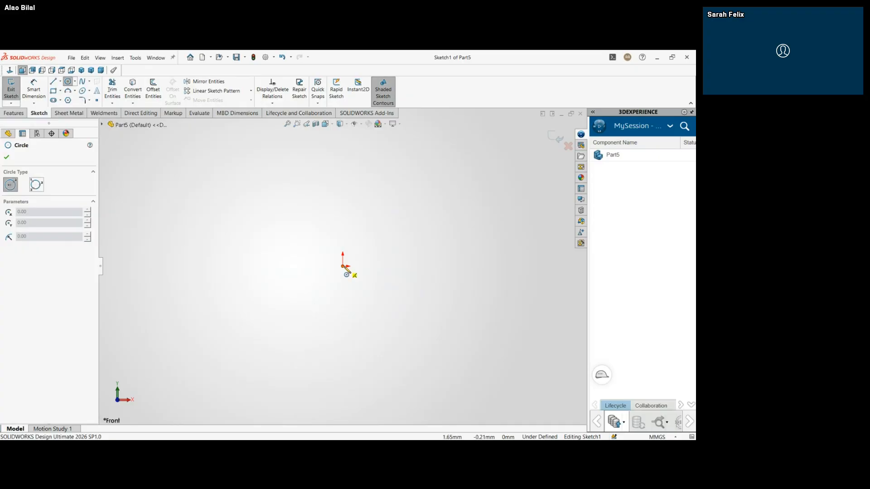
pyautogui.click(343, 266)
pyautogui.click(368, 277)
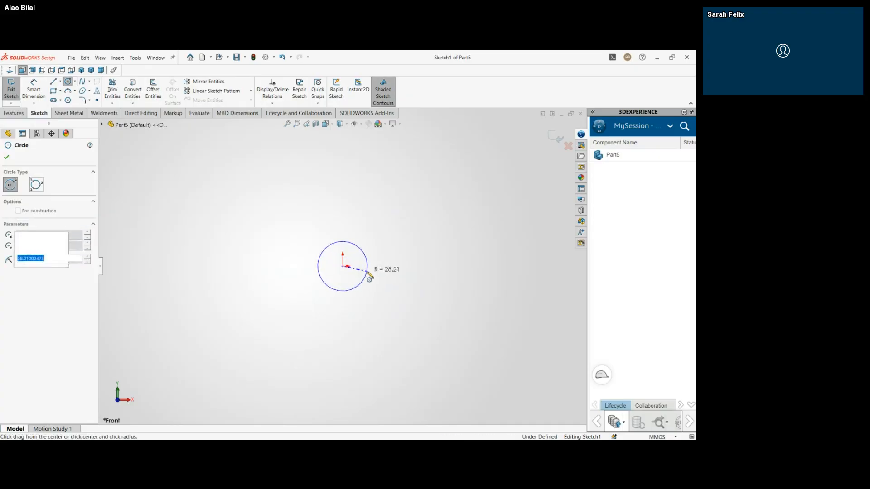
pyautogui.click(341, 324)
pyautogui.click(348, 339)
pyautogui.press('Escape')
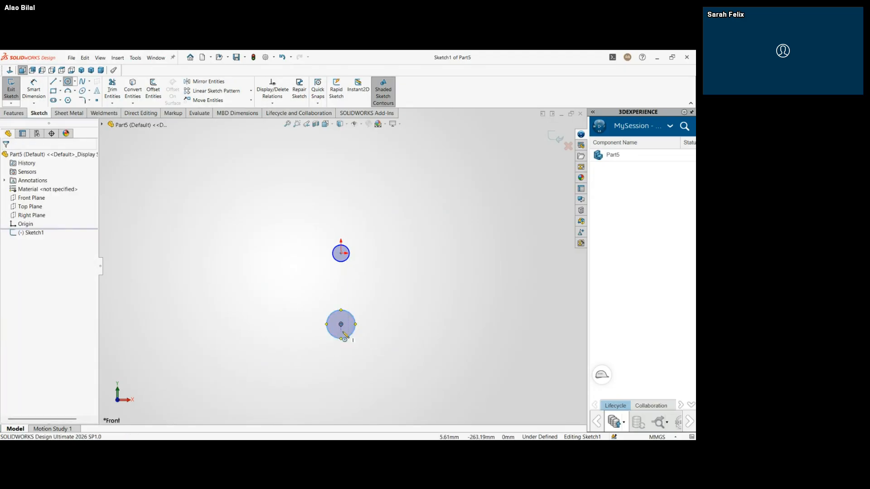
# Step: Add a Vertical relation between the centre points of the two circles
pyautogui.click(340, 325)
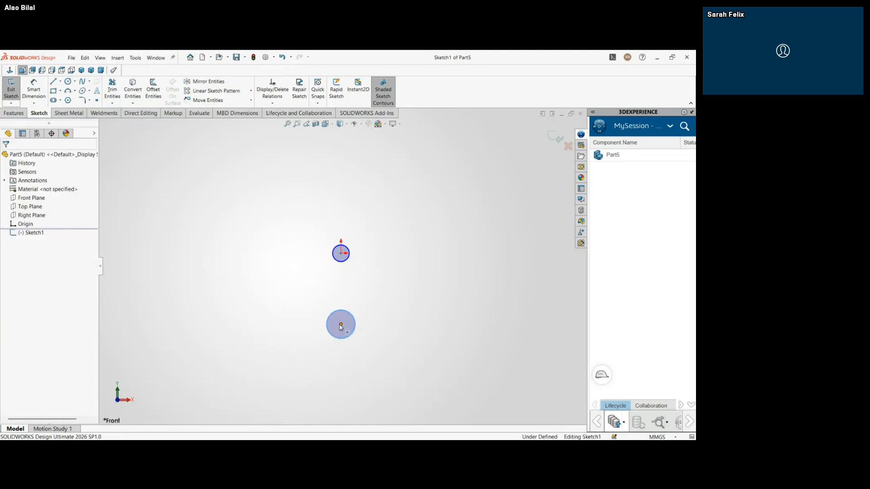
pyautogui.keyDown('ctrl'); pyautogui.click(341, 254); pyautogui.keyUp('ctrl')
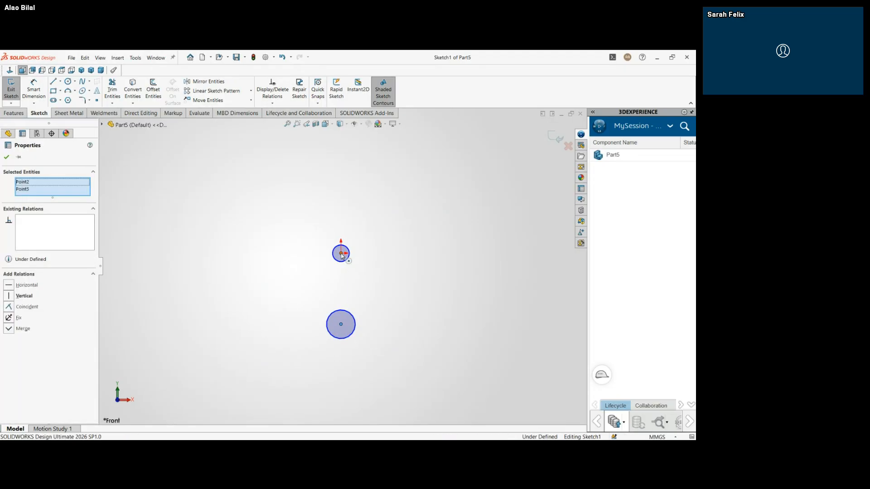
pyautogui.click(376, 223)
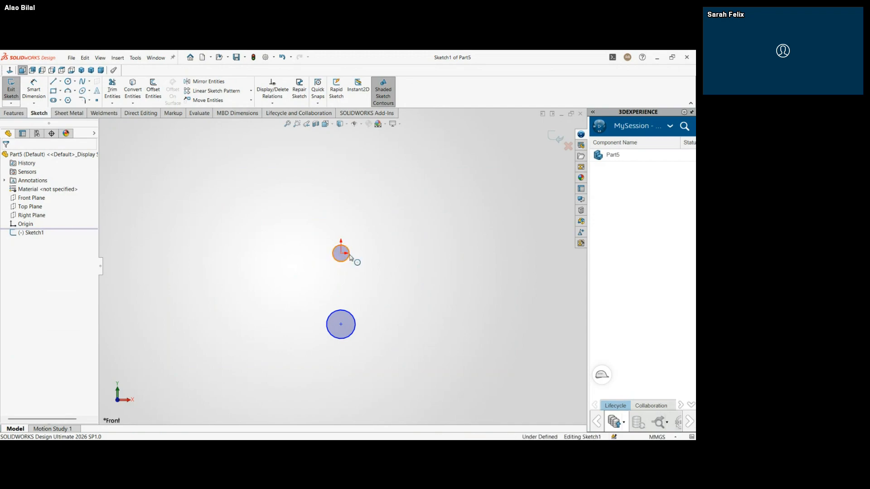
# Step: Make the two circles the same size with an Equal relation
pyautogui.click(356, 321)
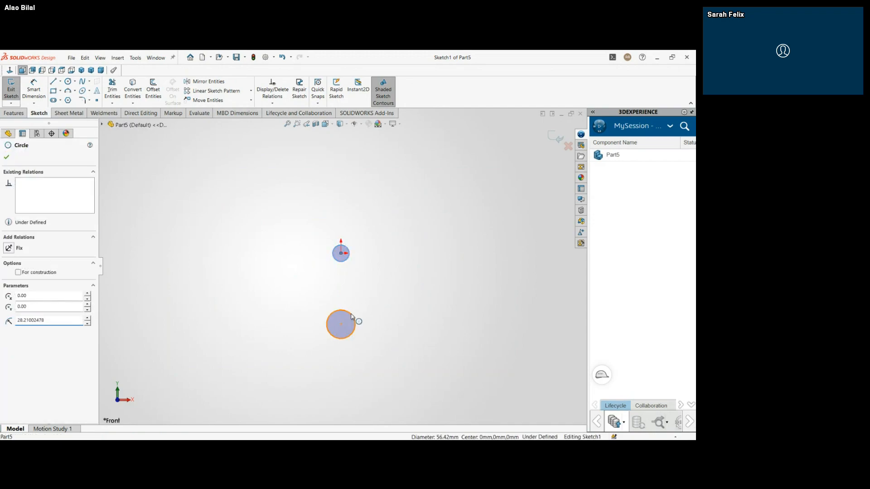
pyautogui.keyDown('ctrl'); pyautogui.click(348, 248); pyautogui.keyUp('ctrl')
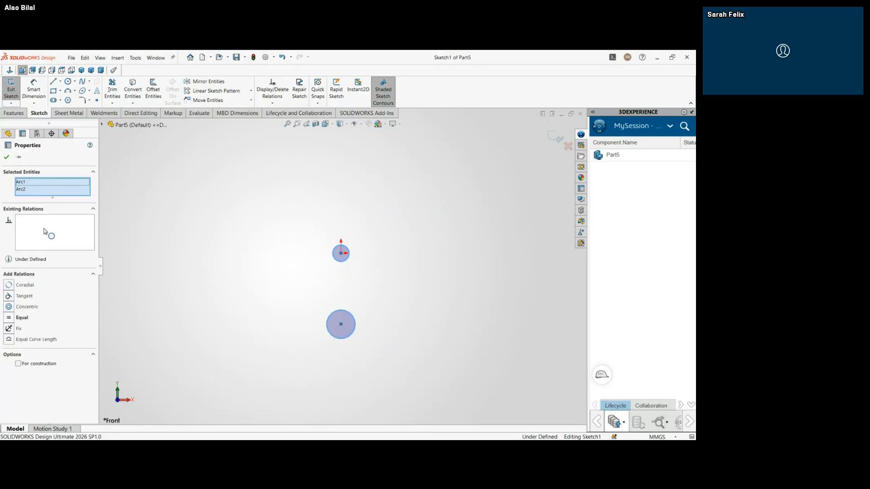
pyautogui.click(7, 319)
pyautogui.click(166, 249)
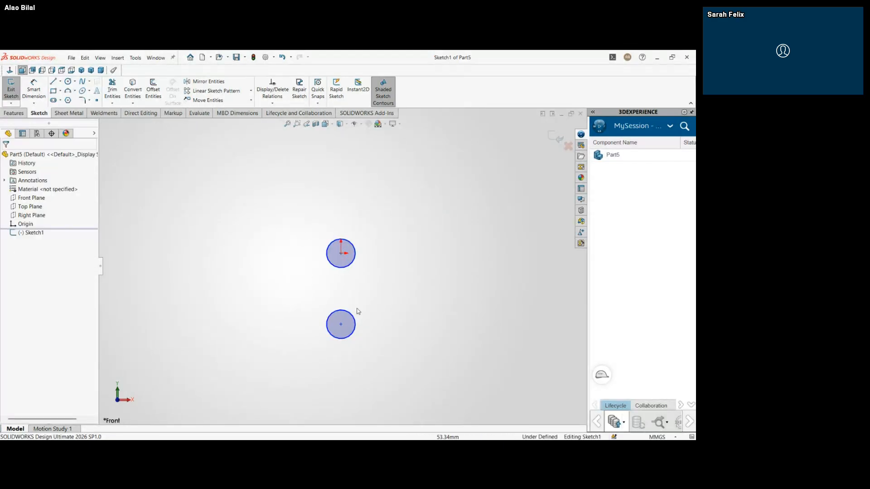
# Step: Dimension the diameter of the circle at the origin as 14 mm
pyautogui.scroll(-2, 330, 297)
pyautogui.scroll(-1, 334, 305)
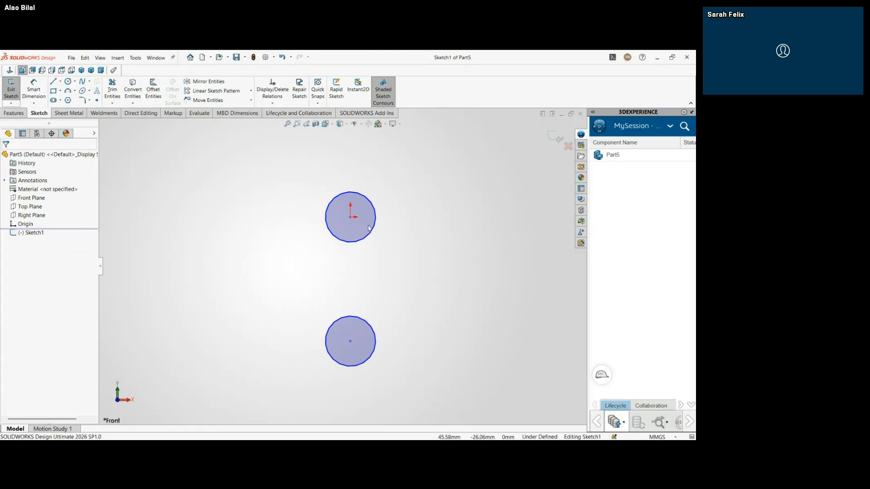
pyautogui.moveTo(316, 184); pyautogui.dragTo(316, 165, button='right')
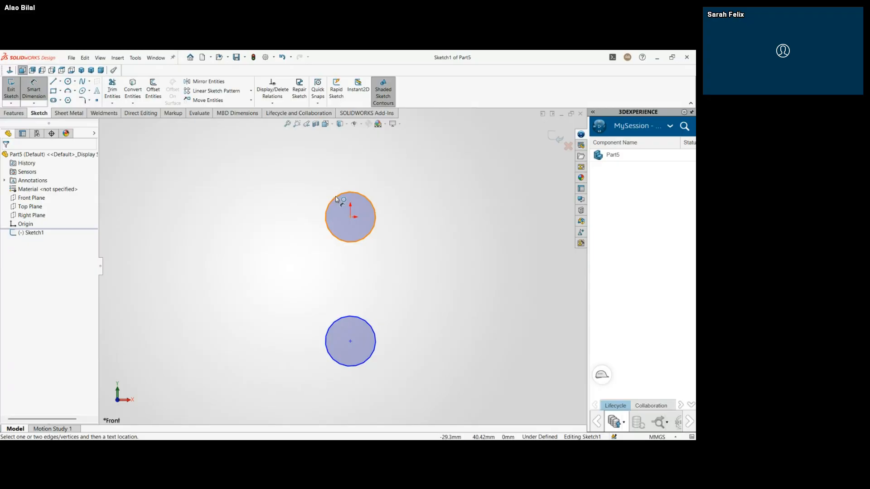
pyautogui.click(334, 199)
pyautogui.click(299, 181)
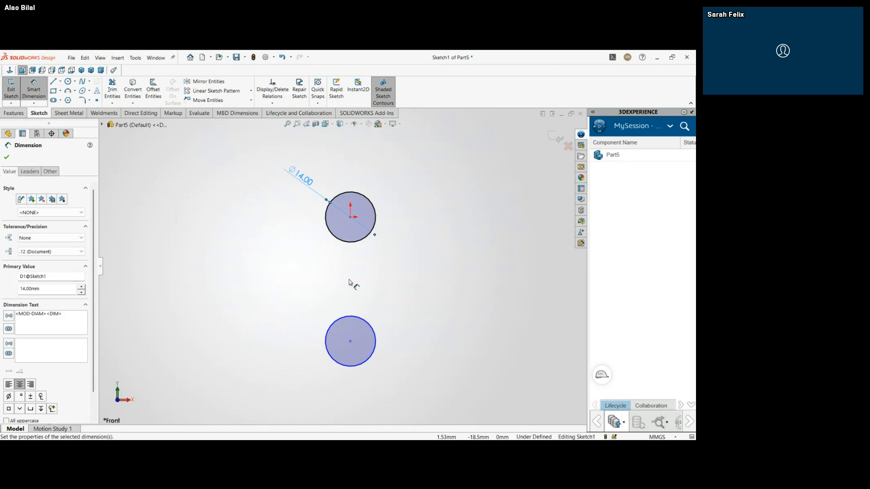
# Step: Dimension the vertical distance between the two circle centres as 58 mm
pyautogui.click(352, 342)
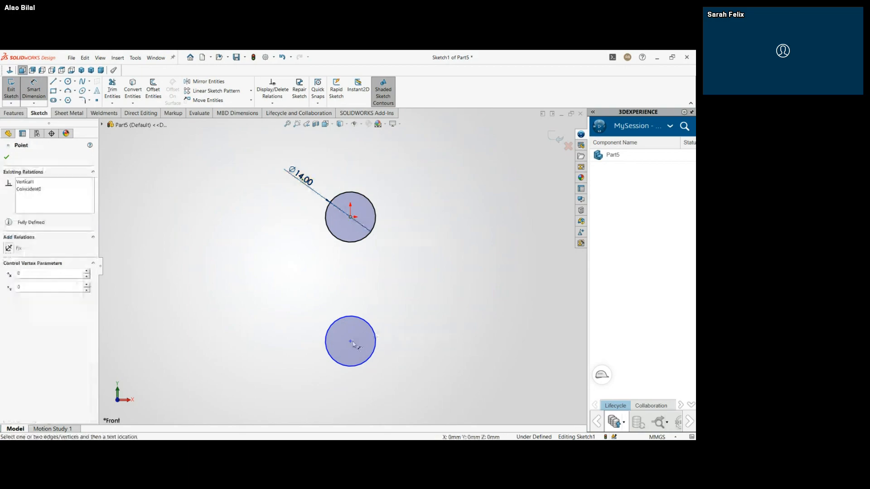
pyautogui.click(351, 218)
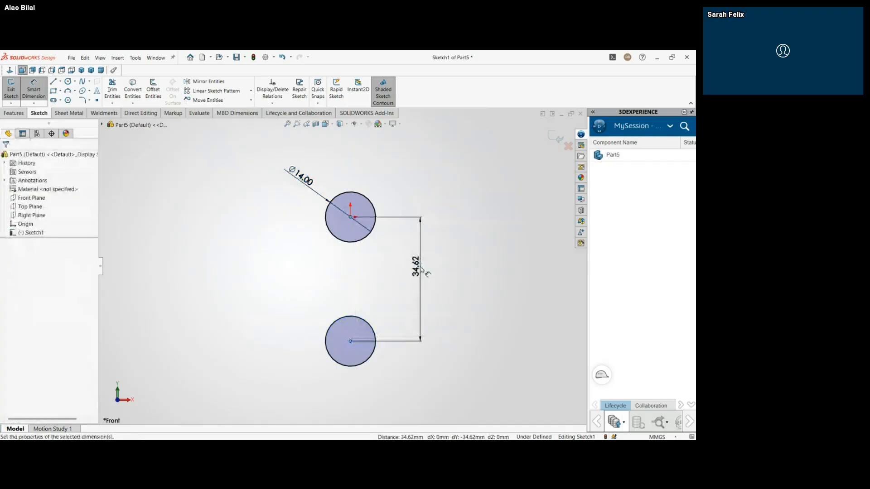
pyautogui.click(421, 271)
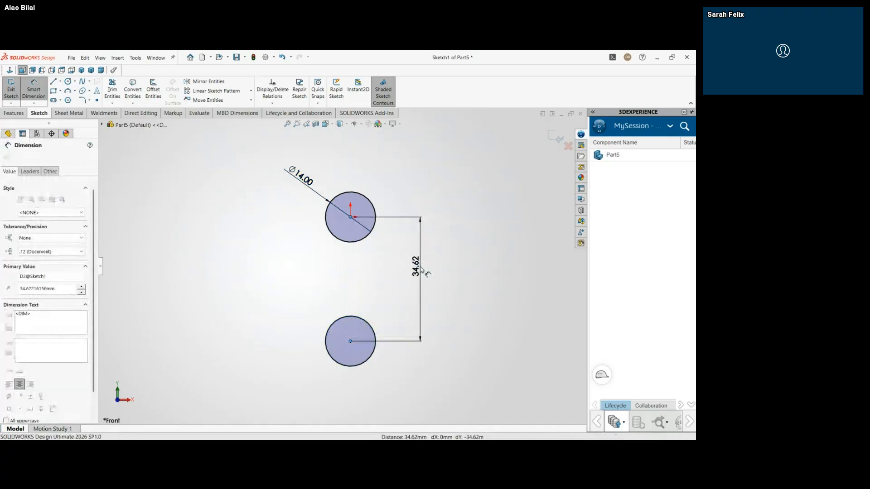
pyautogui.write('58')
pyautogui.press('Return')
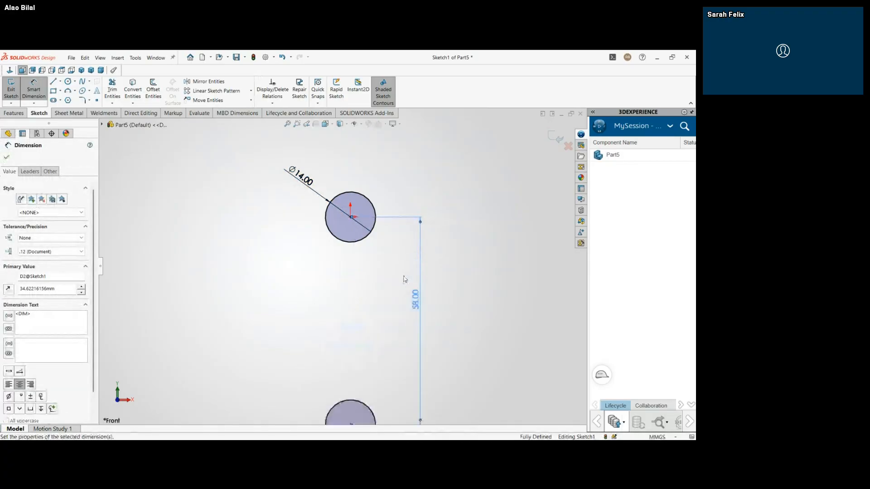
pyautogui.scroll(7, 398, 274)
pyautogui.scroll(-5, 326, 253)
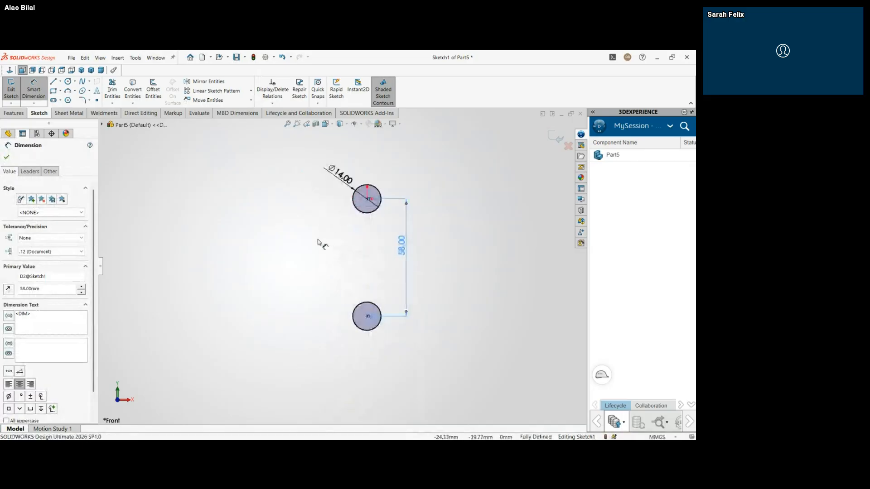
# Step: Draw a concentric inner circle in each of the two circles, about 8 mm diameter at the origin and about 8.7 mm in the lower one
pyautogui.click(325, 241)
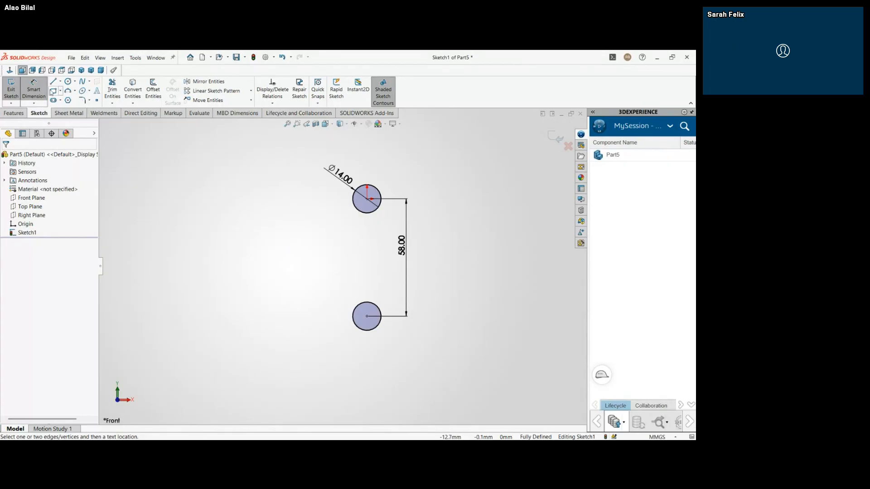
pyautogui.click(68, 82)
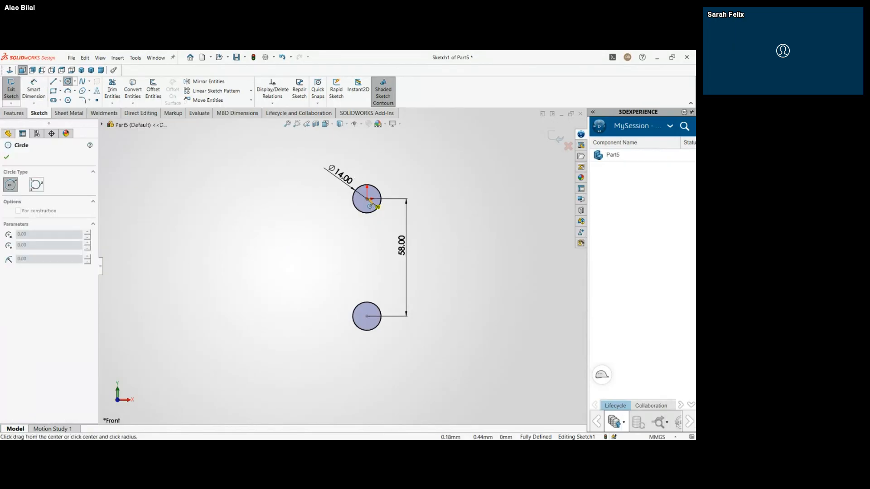
pyautogui.click(372, 205)
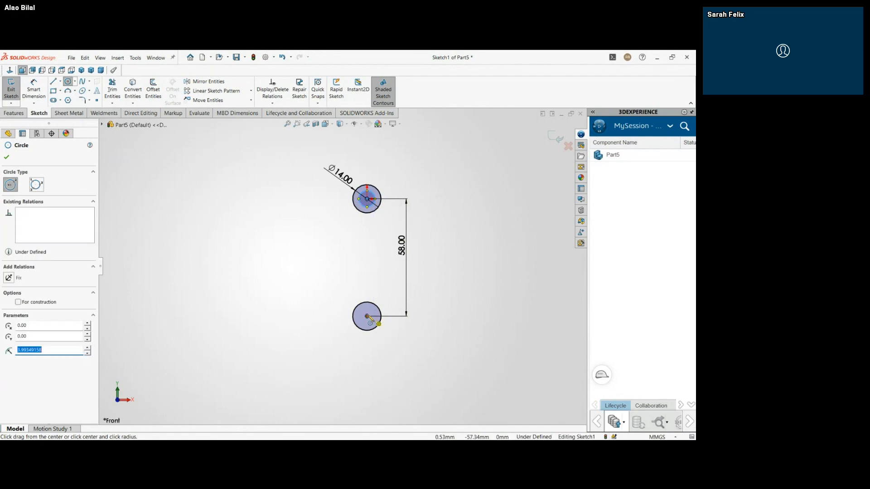
pyautogui.click(368, 317)
pyautogui.click(373, 323)
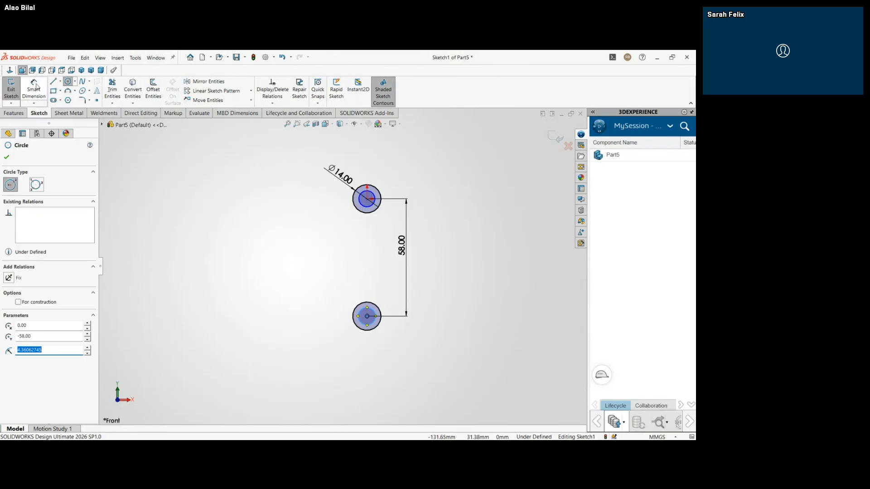
# Step: Dimension the diameter of the lower inner circle as 6 mm
pyautogui.click(35, 86)
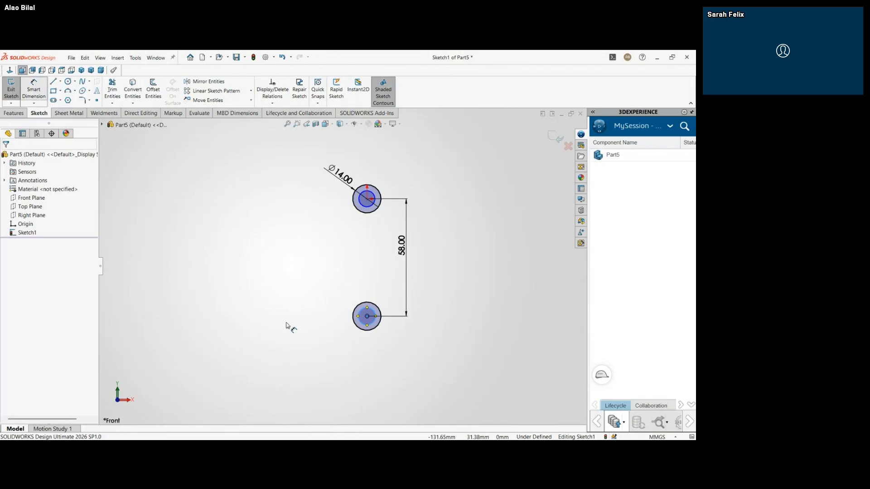
pyautogui.click(312, 302)
pyautogui.click(310, 300)
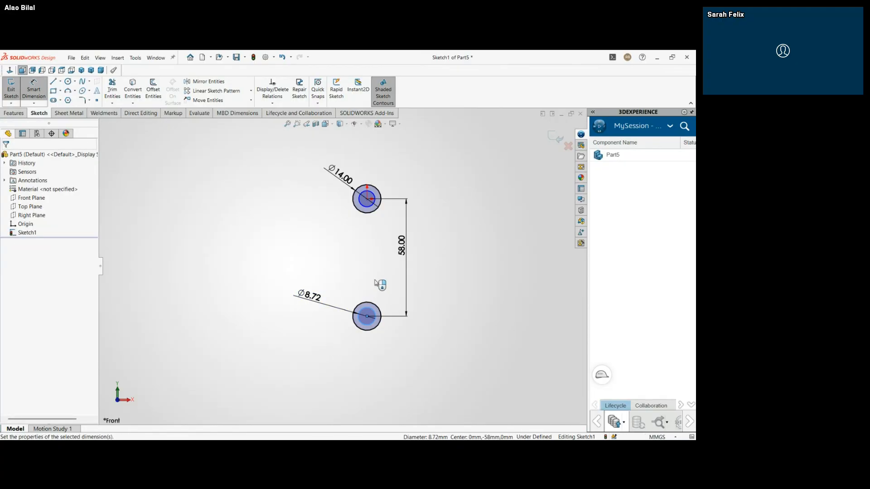
pyautogui.write('6')
pyautogui.press('Return')
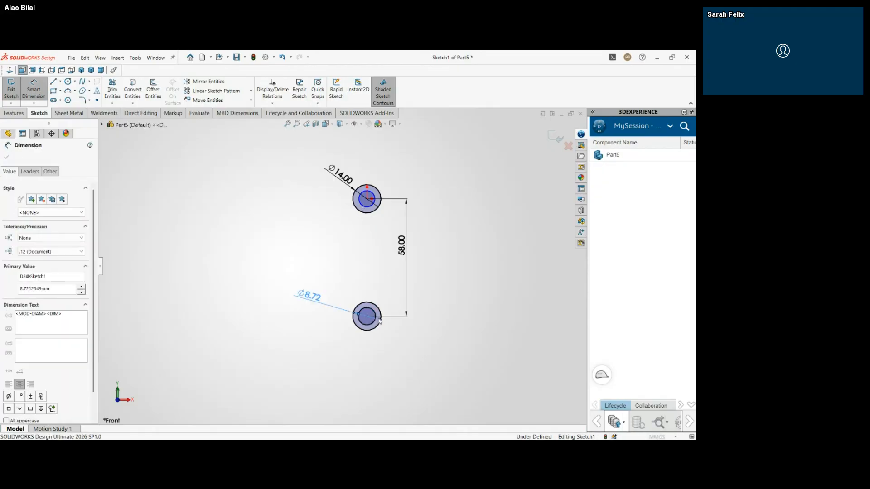
# Step: Dimension the diameter of the inner circle at the origin as 4.8 mm
pyautogui.click(374, 196)
pyautogui.click(398, 178)
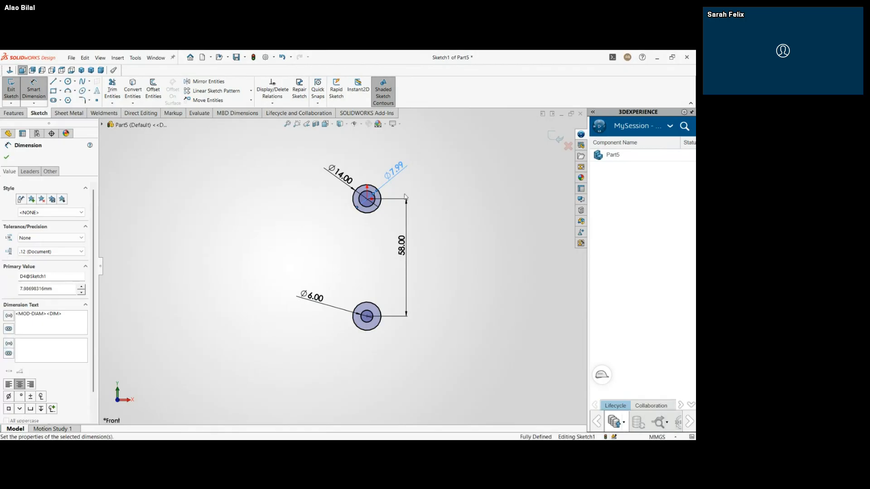
pyautogui.scroll(-2, 390, 202)
pyautogui.click(311, 236)
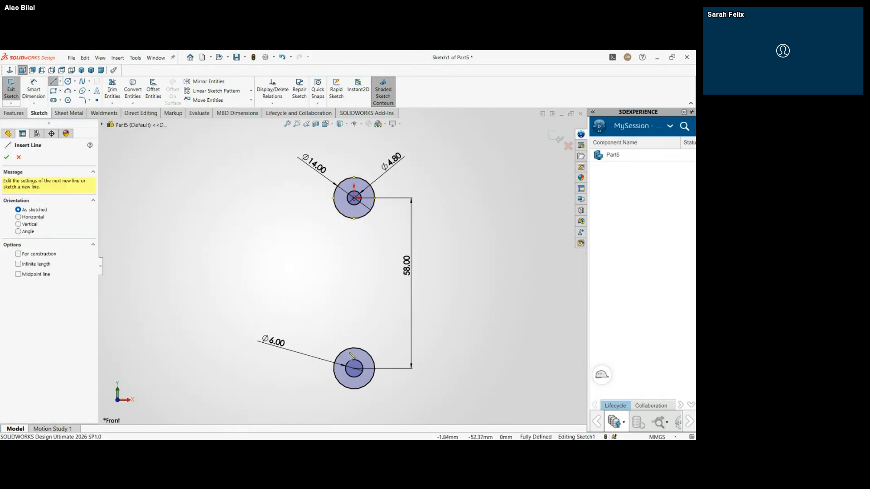
pyautogui.click(347, 218)
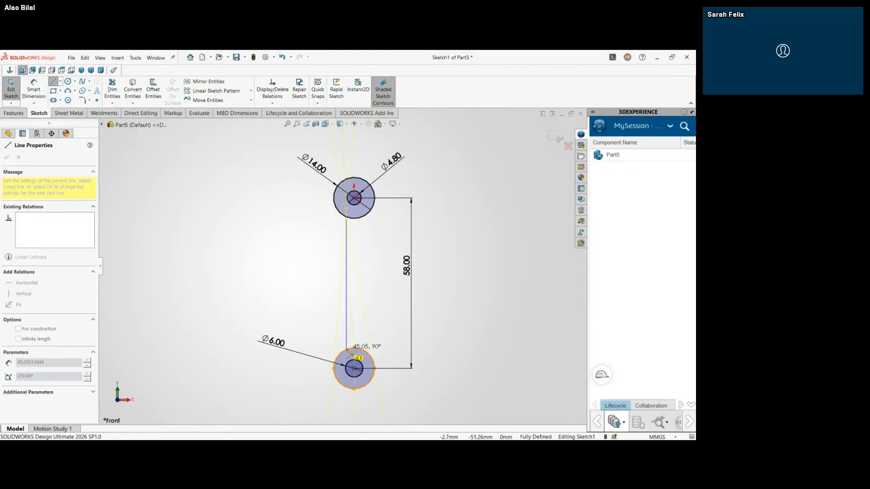
pyautogui.click(347, 350)
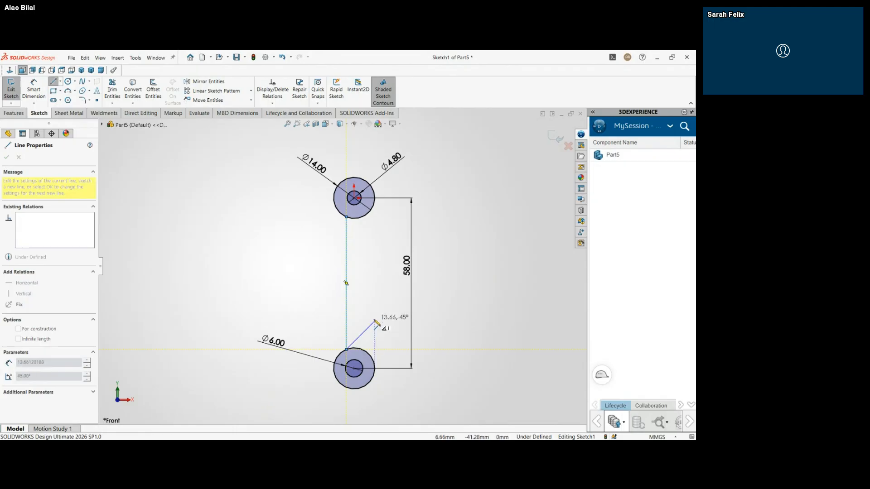
pyautogui.press('Escape')
pyautogui.press('Escape')
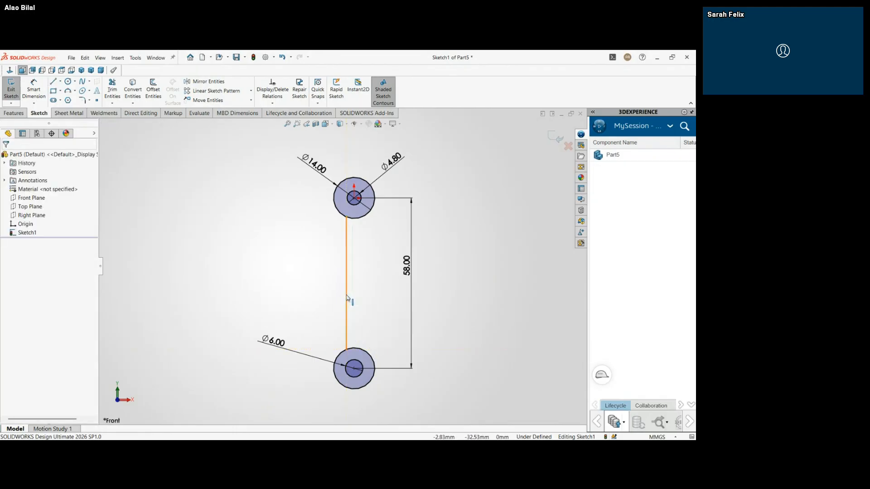
pyautogui.click(347, 297)
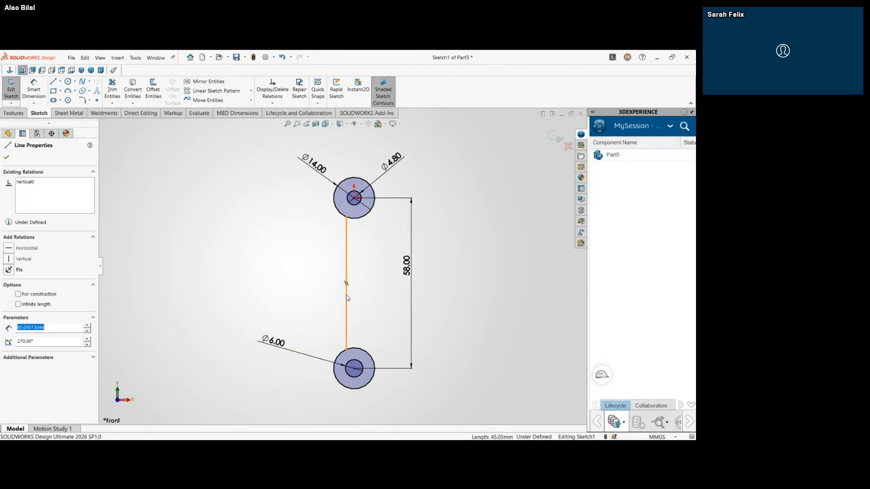
pyautogui.press('Delete')
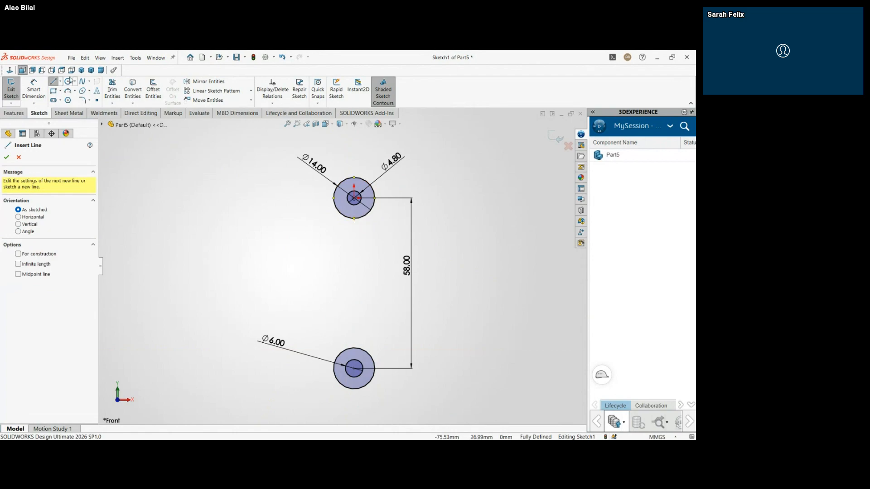
# Step: Draw a vertical centerline from the lowest point of the upper outer circle to the highest point of the lower outer circle
pyautogui.click(61, 82)
pyautogui.click(72, 99)
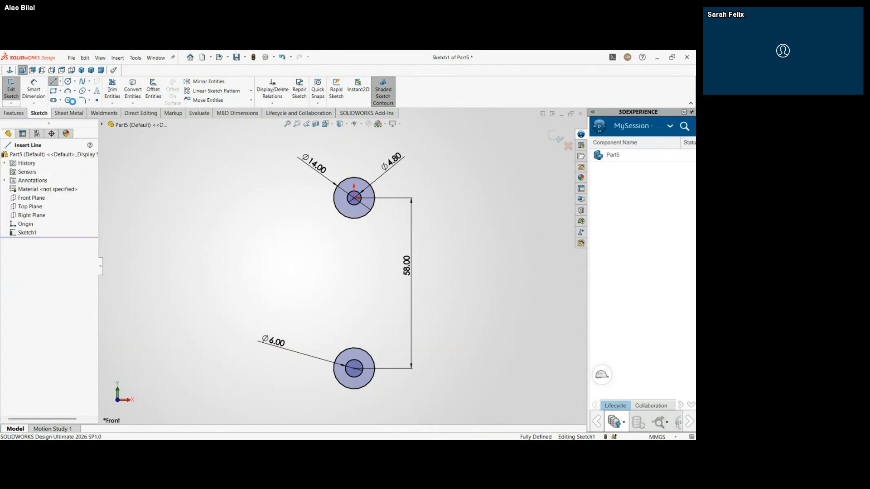
pyautogui.click(354, 219)
pyautogui.click(354, 349)
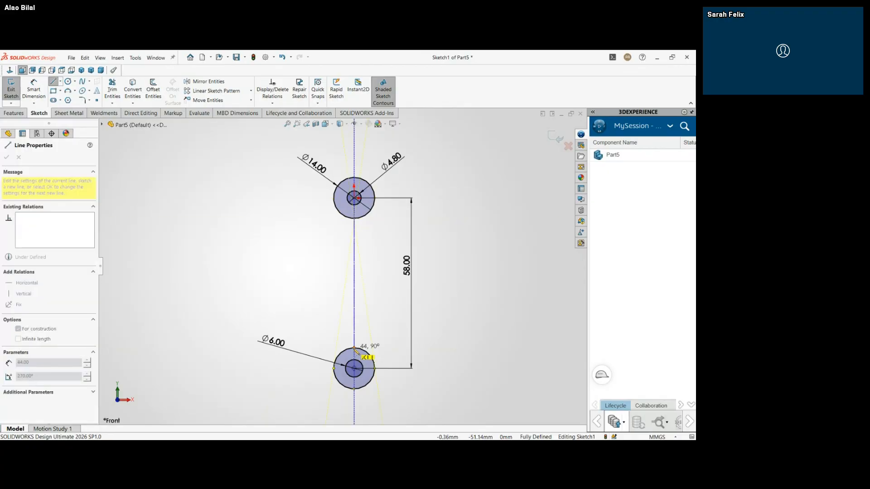
pyautogui.click(354, 348)
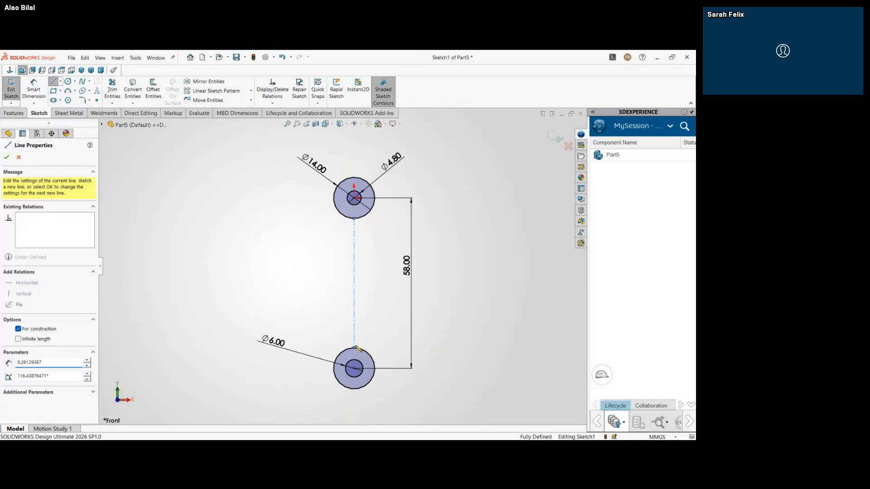
pyautogui.press('Escape')
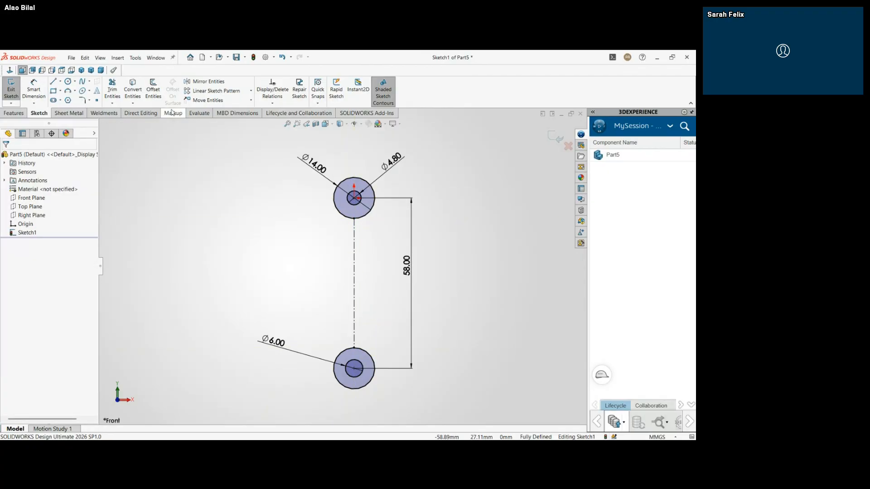
# Step: Offset the vertical centerline 2 mm bi-directionally to form the two side lines of the connecting bar
pyautogui.click(153, 90)
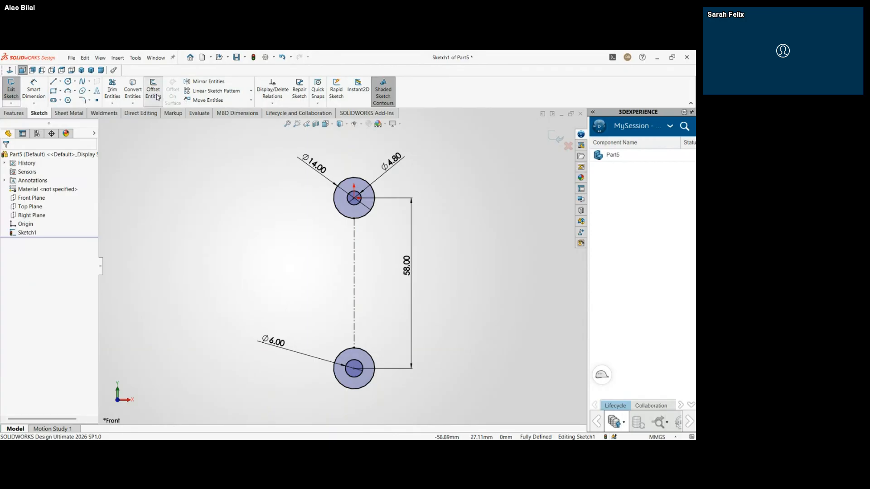
pyautogui.click(355, 262)
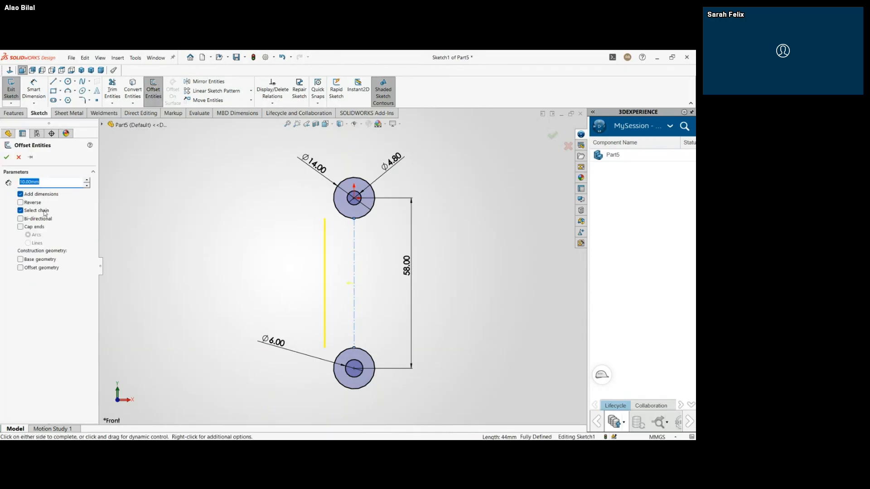
pyautogui.click(20, 219)
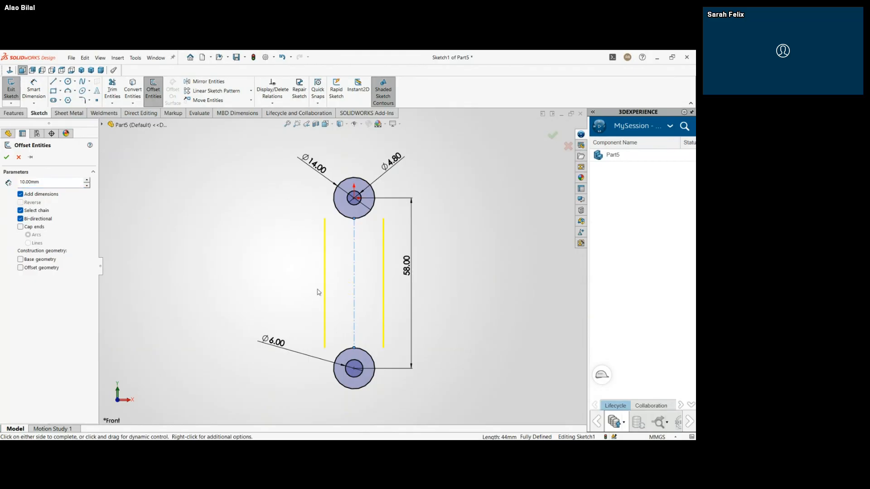
pyautogui.doubleClick(40, 181)
pyautogui.write('2')
pyautogui.press('Return')
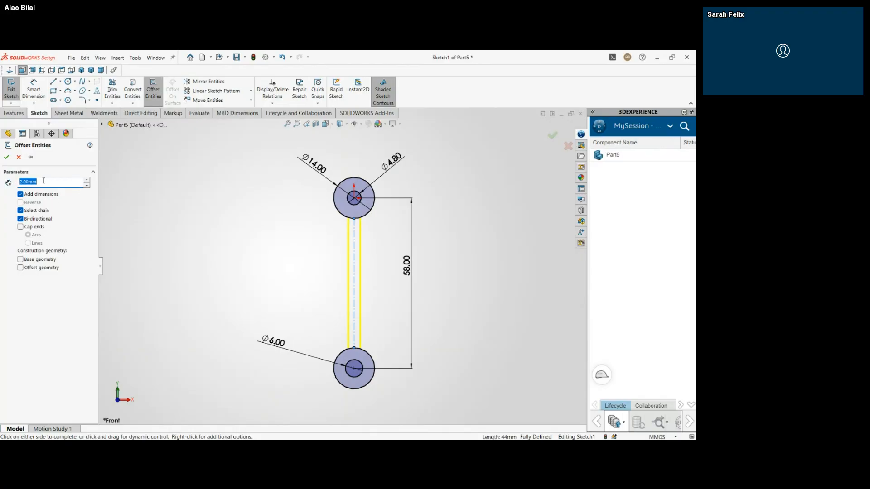
pyautogui.scroll(-3, 358, 345)
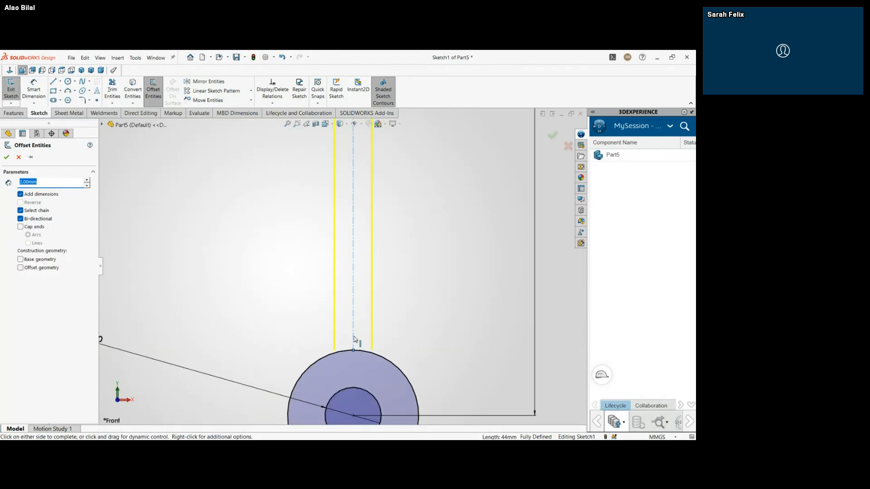
pyautogui.scroll(3, 283, 322)
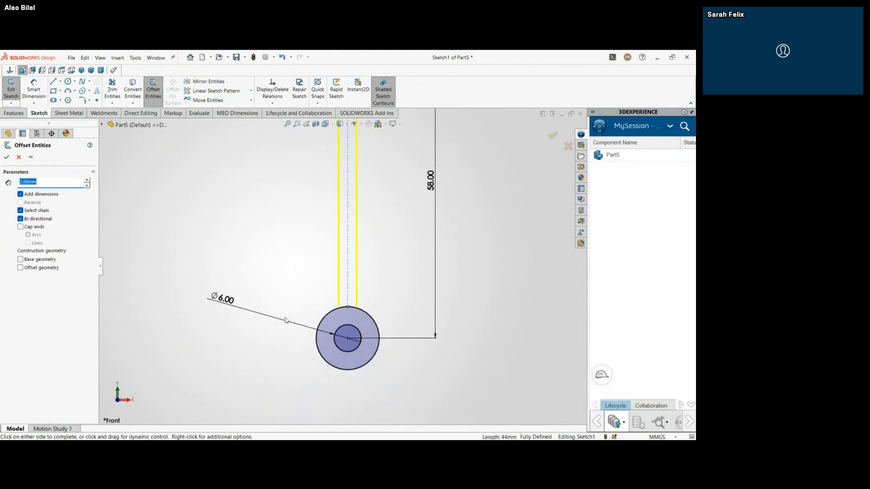
pyautogui.scroll(2, 343, 289)
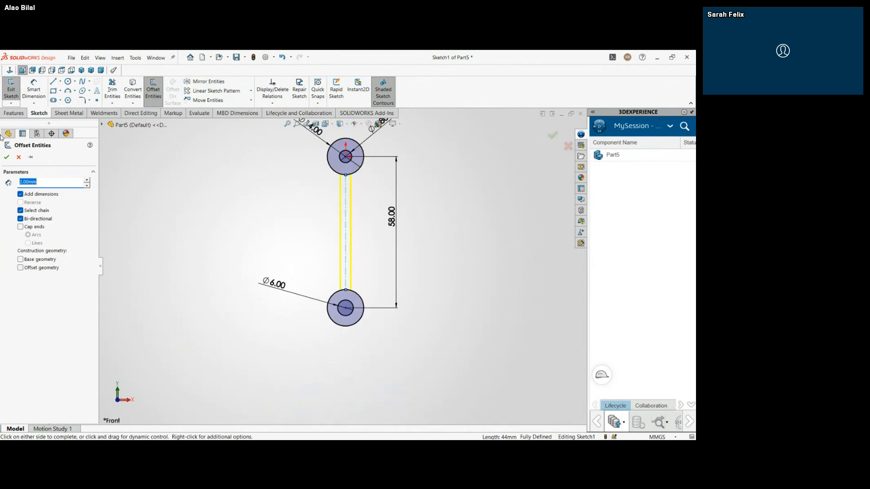
pyautogui.click(7, 158)
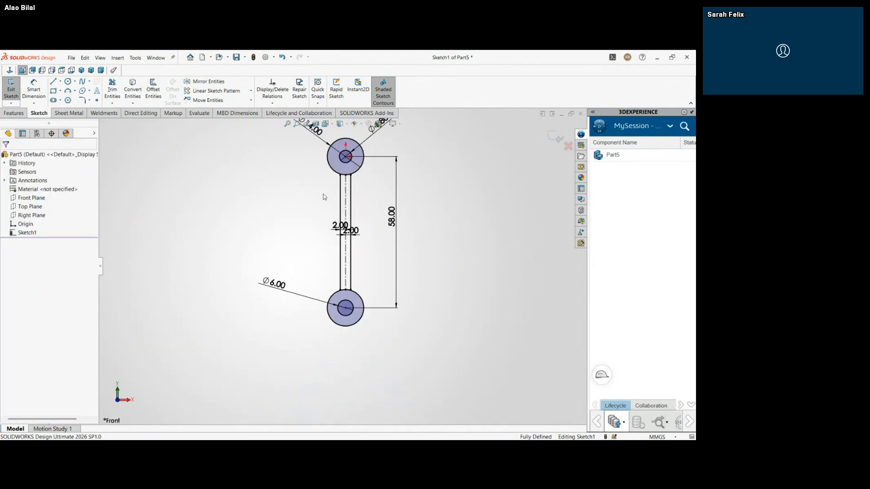
# Step: Extend both ends of the two offset lines until they meet the upper and lower outer circles
pyautogui.scroll(-1, 342, 293)
pyautogui.scroll(-4, 342, 293)
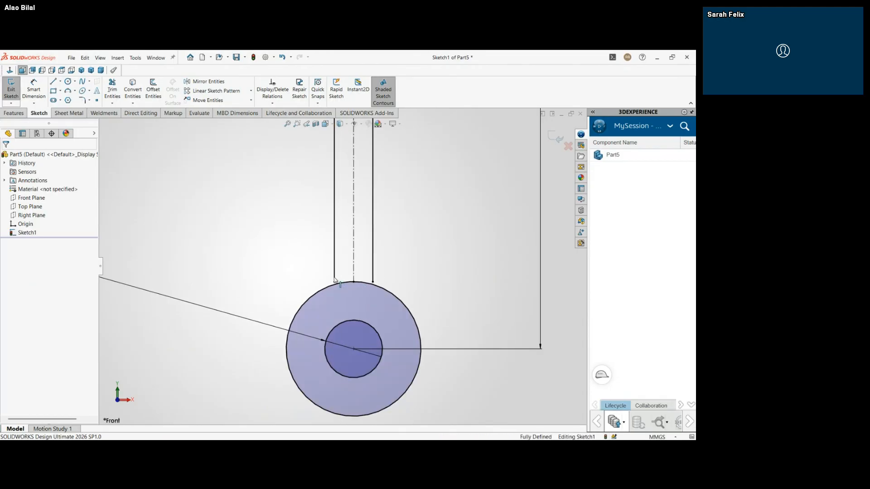
pyautogui.scroll(-1, 335, 283)
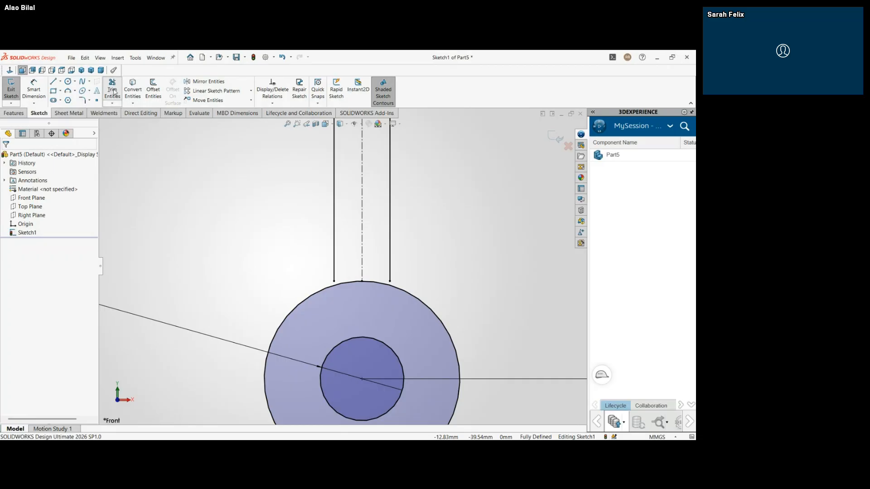
pyautogui.click(112, 92)
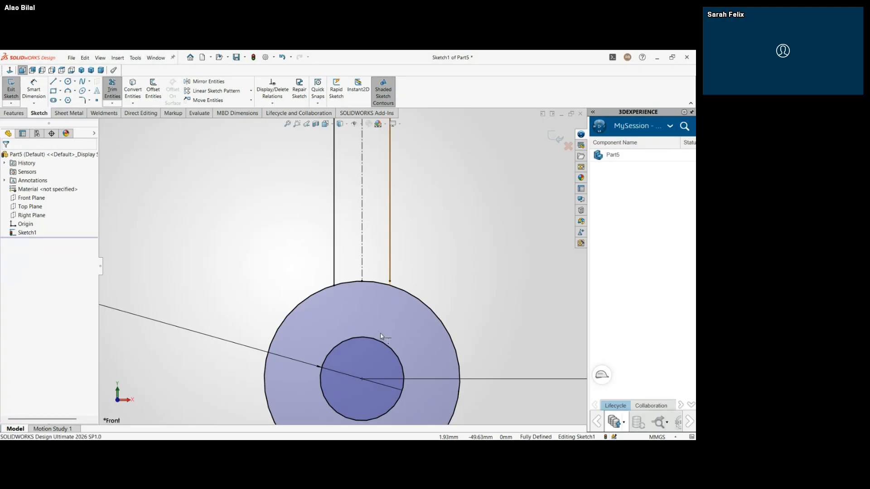
pyautogui.scroll(8, 344, 299)
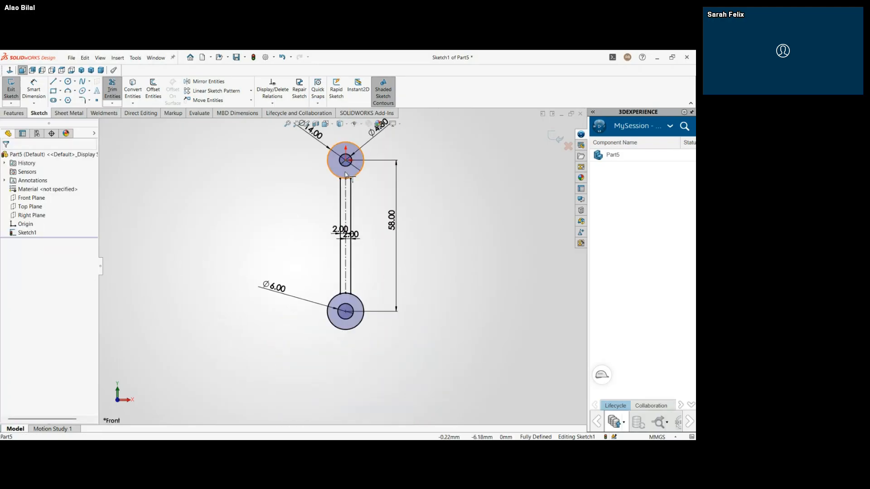
pyautogui.scroll(-10, 346, 174)
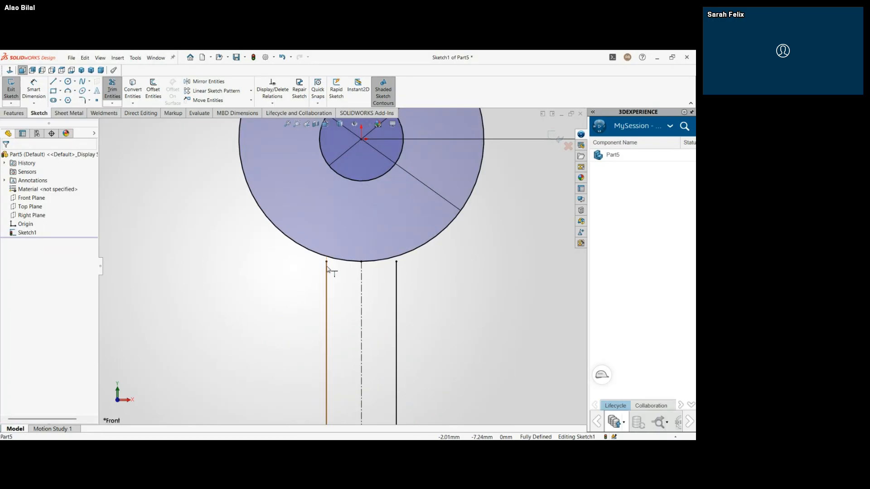
pyautogui.click(327, 266)
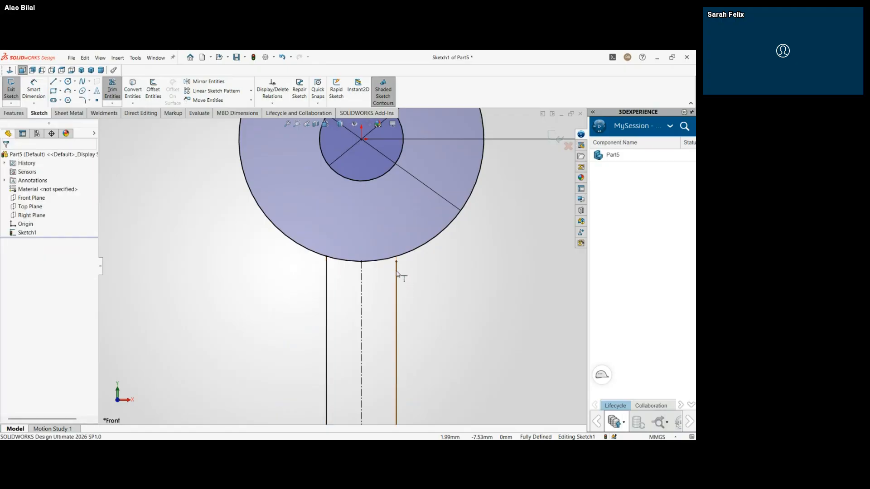
pyautogui.scroll(5, 411, 288)
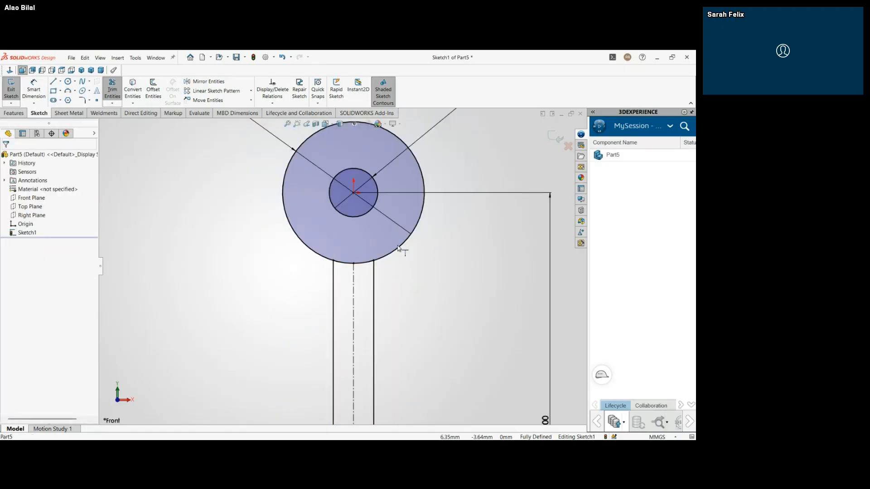
# Step: Power trim the short arc of the upper outer circle between the two offset lines
pyautogui.click(112, 89)
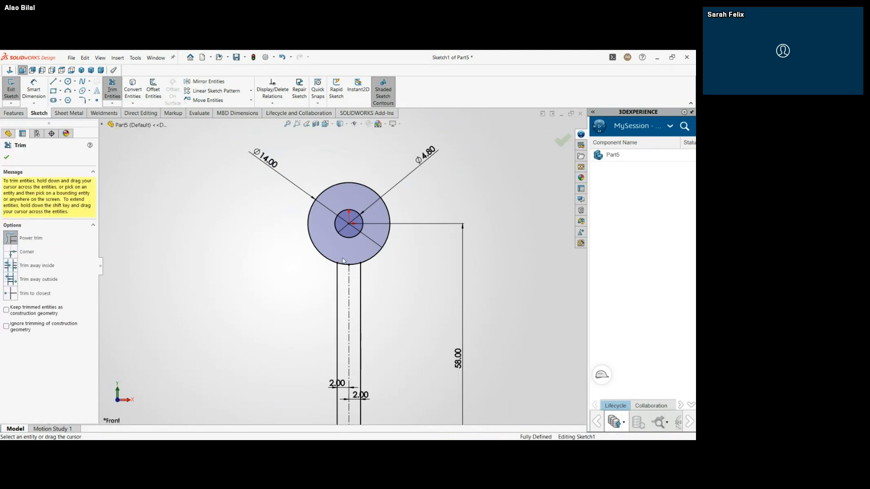
pyautogui.moveTo(346, 259); pyautogui.dragTo(347, 272)
pyautogui.scroll(5, 355, 272)
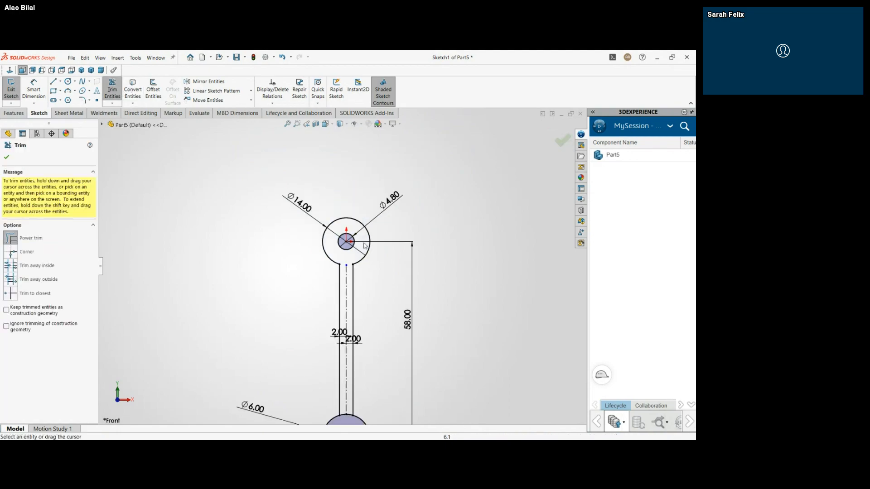
# Step: Power trim the short arc of the lower outer circle between the two offset lines and finish trimming
pyautogui.scroll(-5, 341, 333)
pyautogui.scroll(-1, 337, 293)
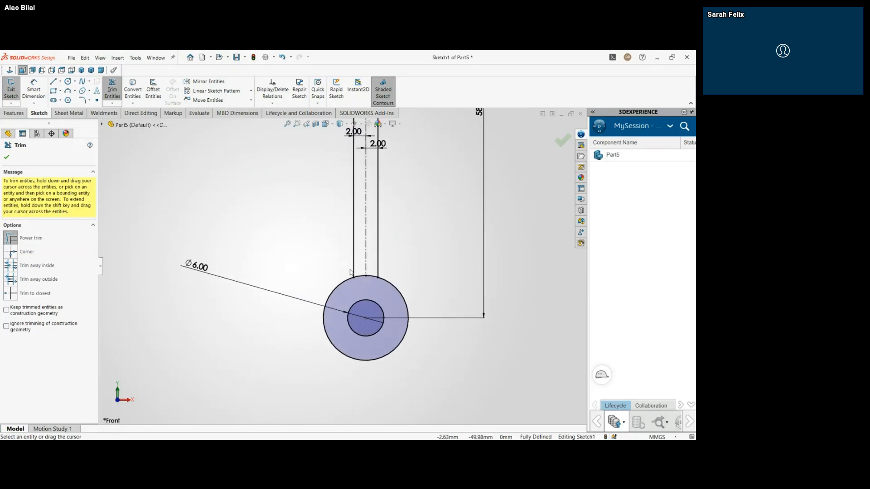
pyautogui.moveTo(361, 282); pyautogui.dragTo(372, 272)
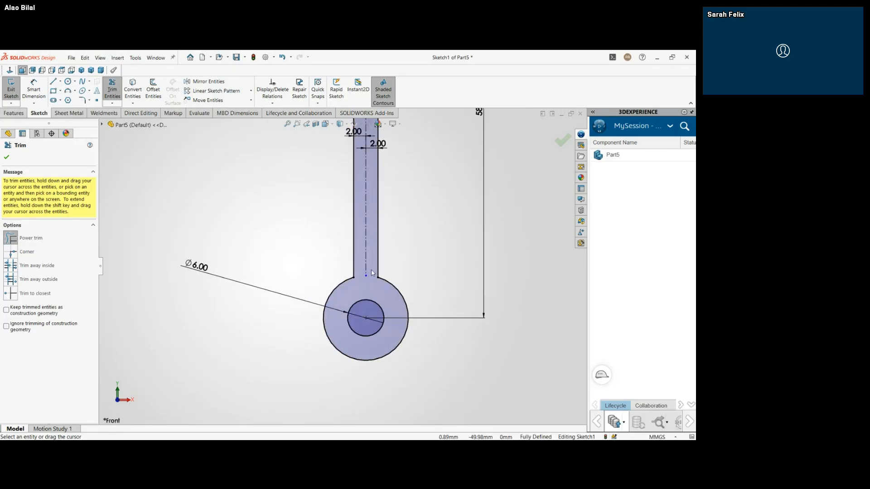
pyautogui.scroll(9, 372, 292)
pyautogui.scroll(-2, 345, 203)
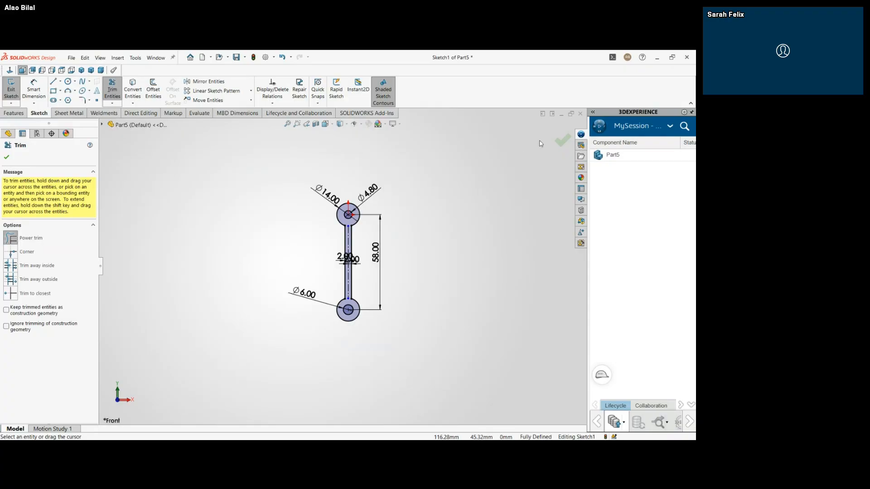
pyautogui.click(562, 140)
pyautogui.scroll(-4, 362, 263)
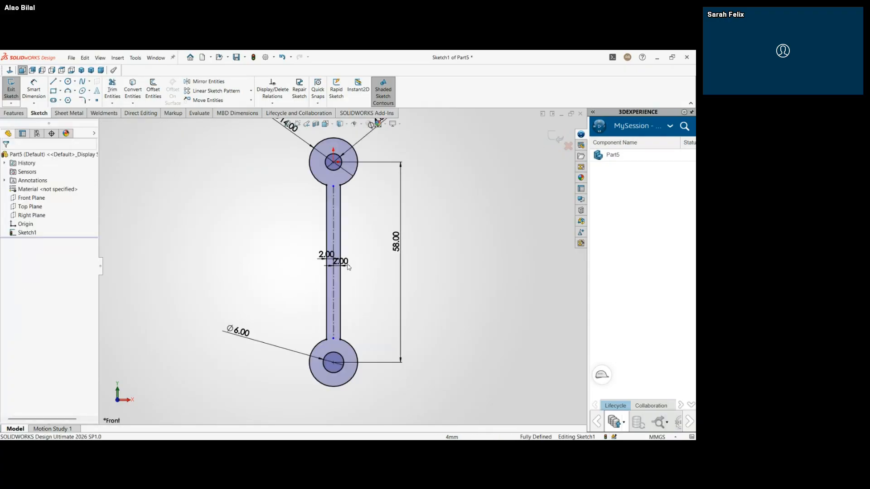
# Step: Add 2 mm sketch fillets at the four corners where the connecting bar meets the upper and lower outer circles
pyautogui.scroll(-1, 324, 186)
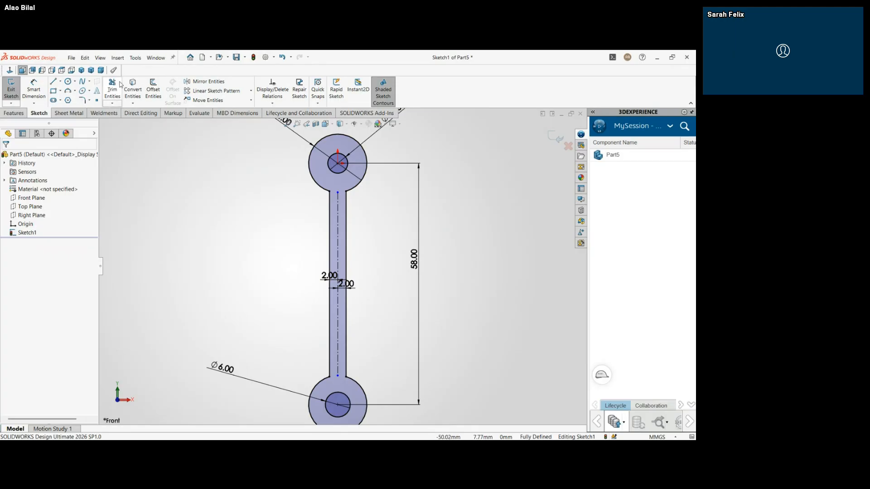
pyautogui.click(82, 101)
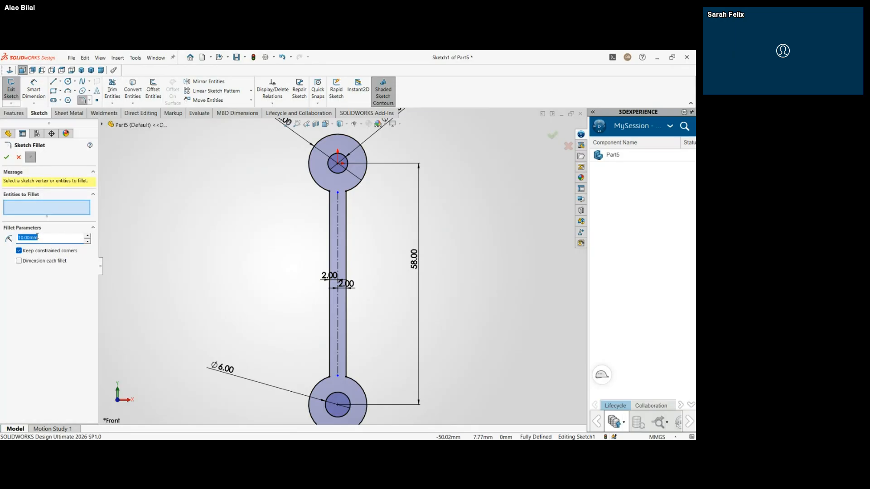
pyautogui.write('2')
pyautogui.click(331, 199)
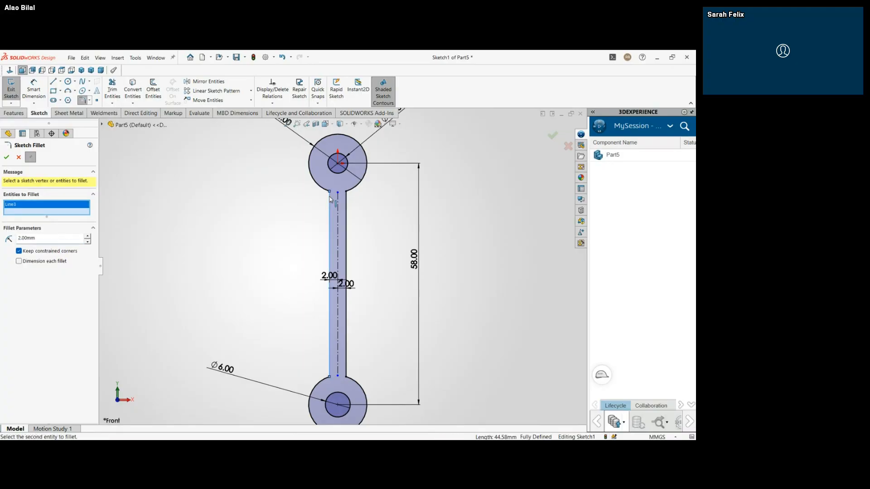
pyautogui.click(56, 218)
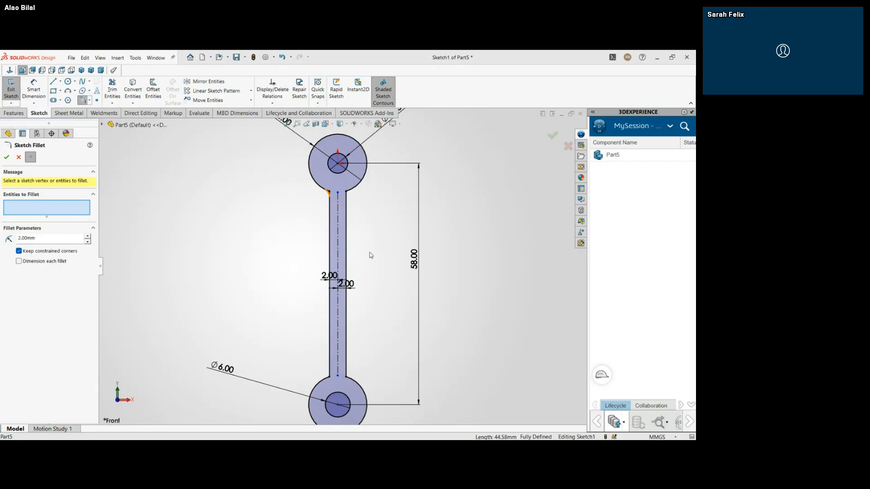
pyautogui.click(331, 188)
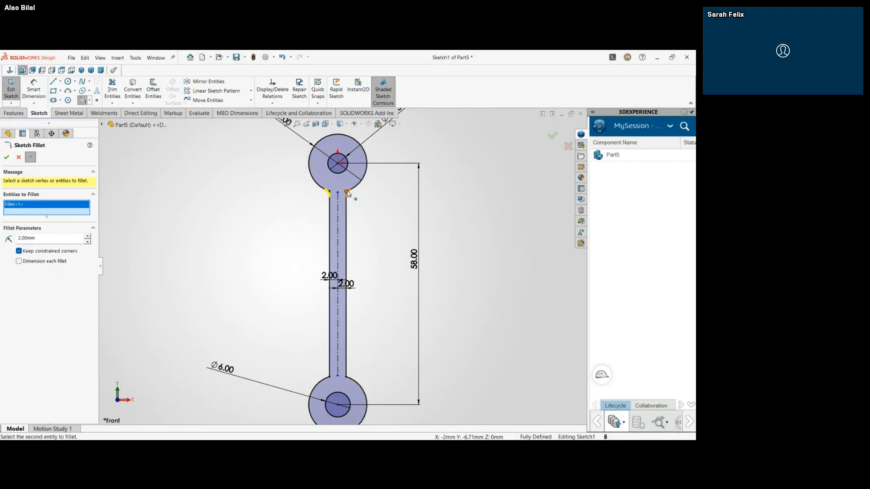
pyautogui.click(347, 193)
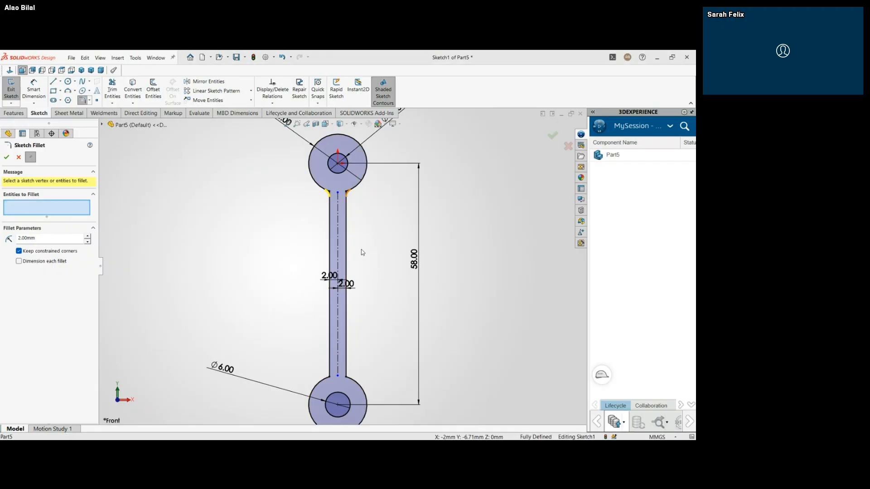
pyautogui.click(347, 376)
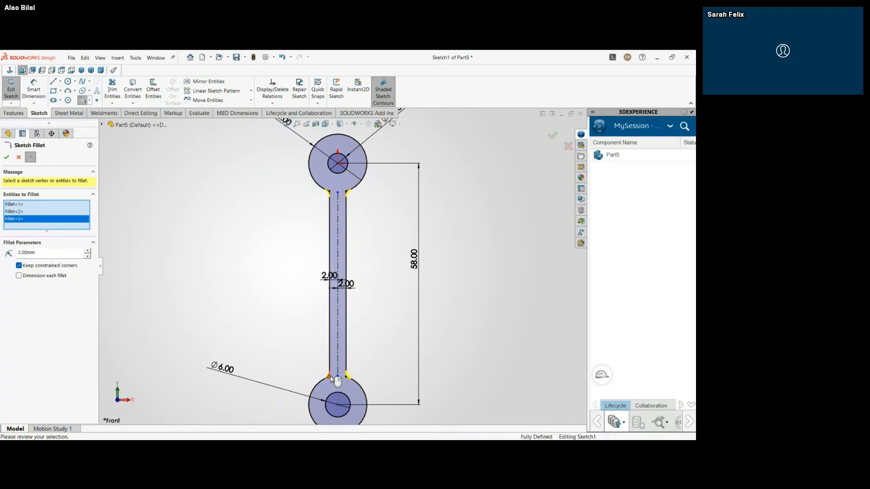
pyautogui.click(330, 377)
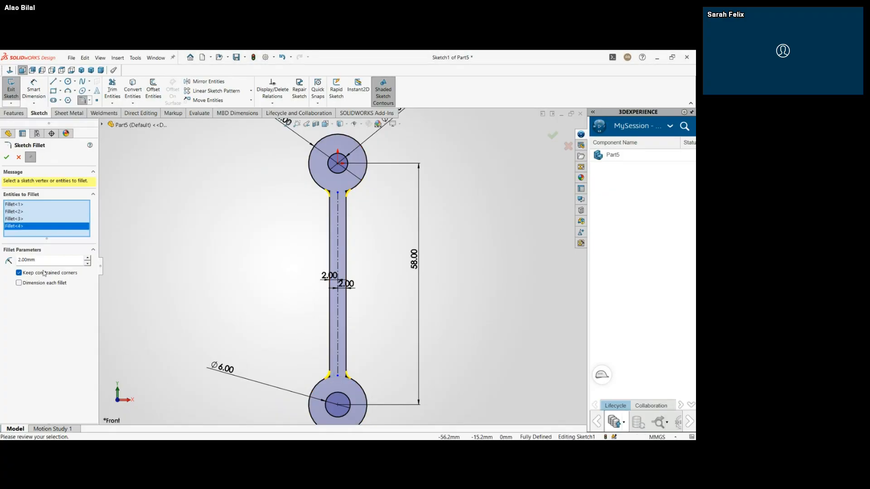
pyautogui.click(6, 157)
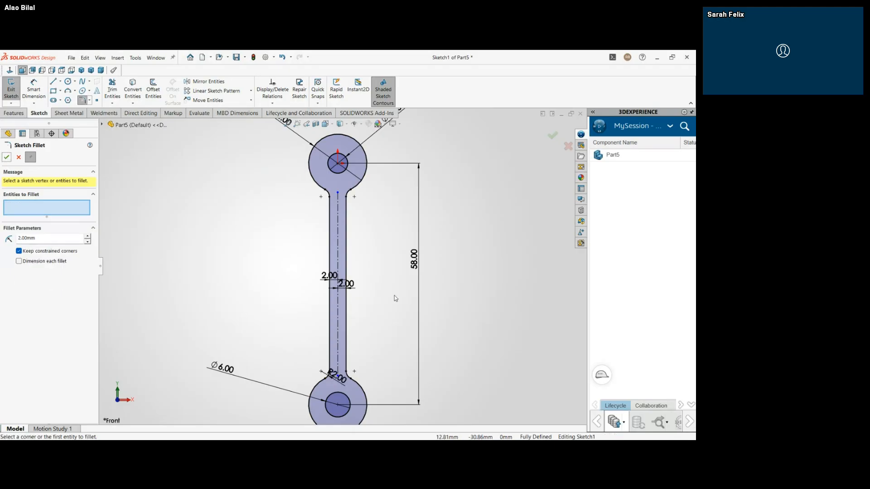
pyautogui.click(553, 136)
pyautogui.press('f')
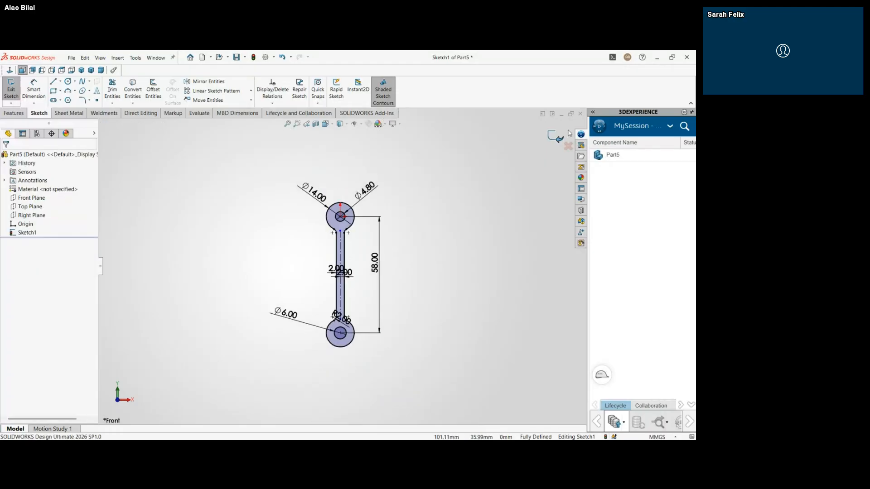
# Step: Exit the sketch and extrude the link profile as a 6 mm blind boss in the reversed direction
pyautogui.click(557, 137)
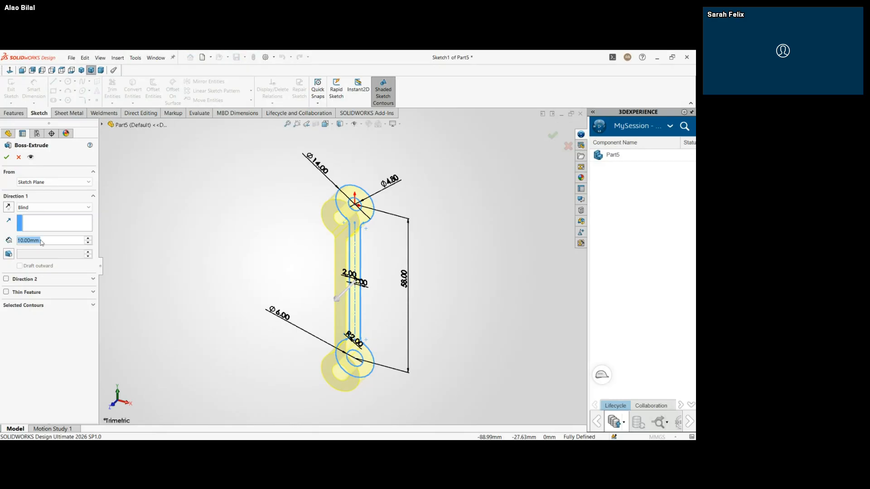
pyautogui.write('6')
pyautogui.press('Return')
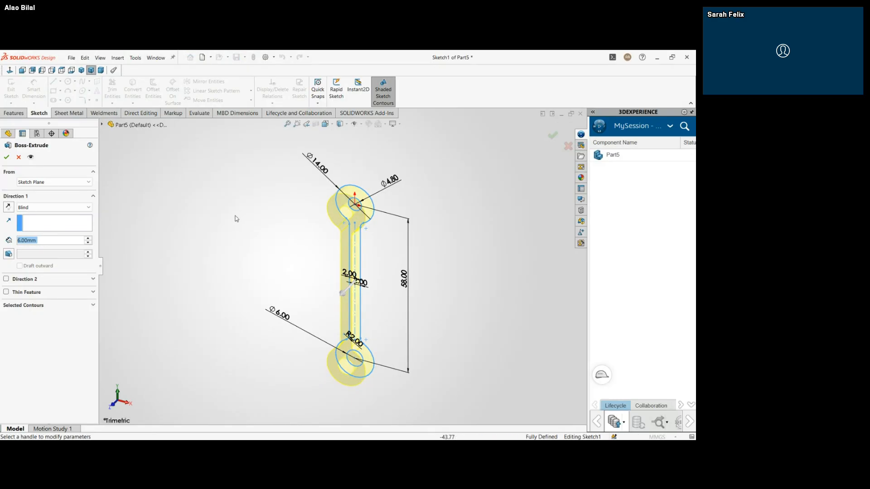
pyautogui.click(8, 207)
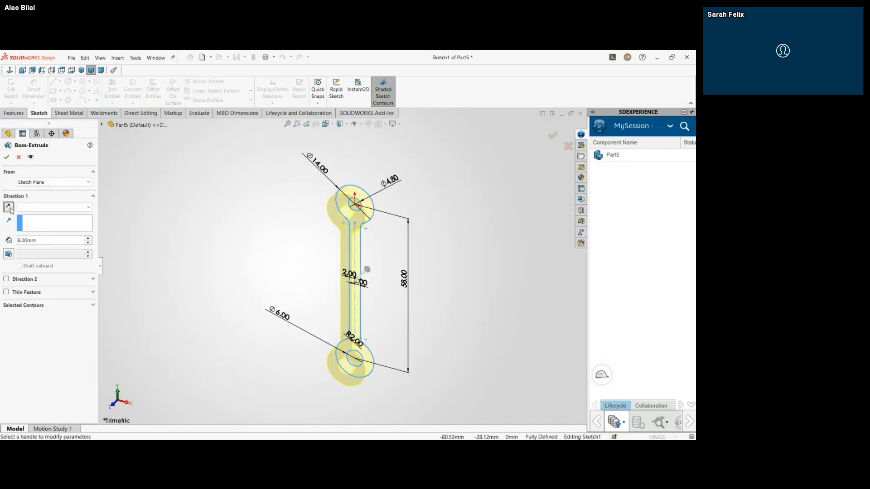
pyautogui.moveTo(227, 258); pyautogui.dragTo(179, 250, button='middle')
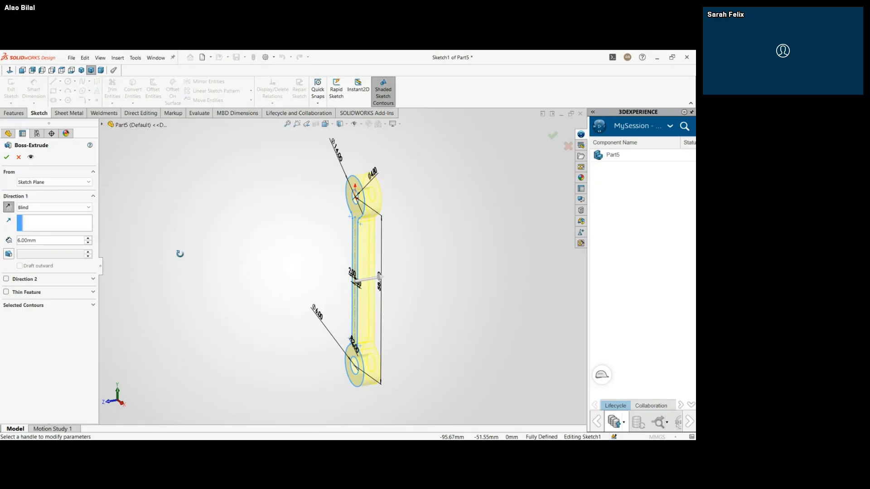
pyautogui.click(6, 157)
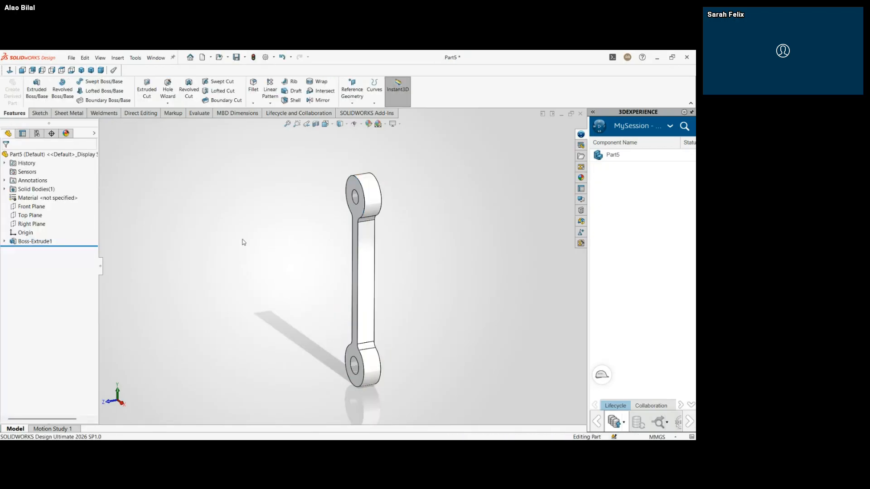
# Step: Start a boss extrusion from the link's existing sketch, using only the region inside the lower 6 mm circle as contour
pyautogui.scroll(-5, 364, 371)
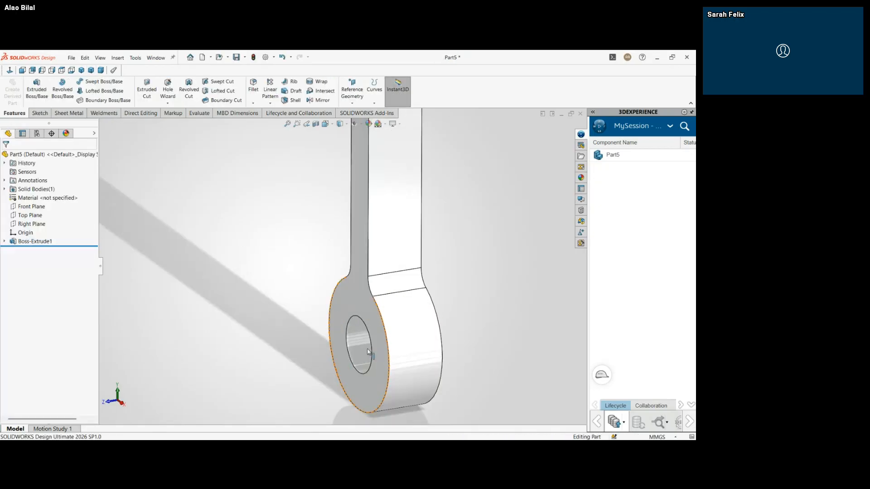
pyautogui.click(4, 241)
pyautogui.click(36, 250)
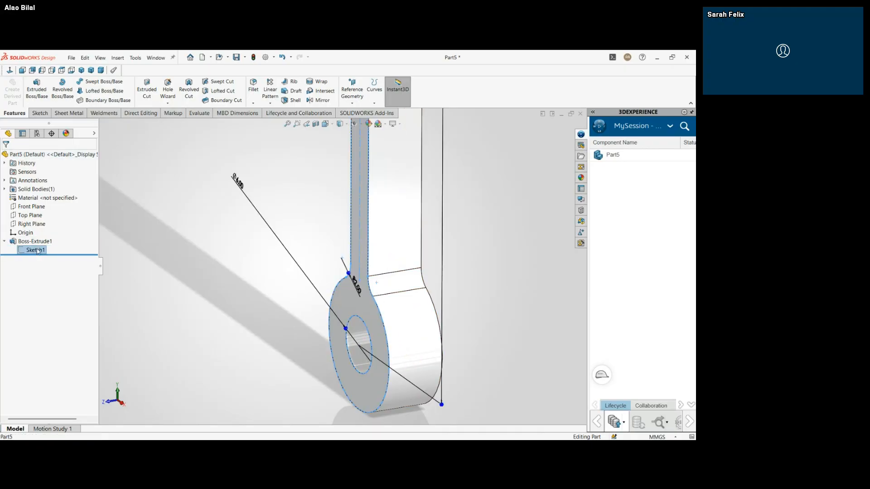
pyautogui.click(41, 96)
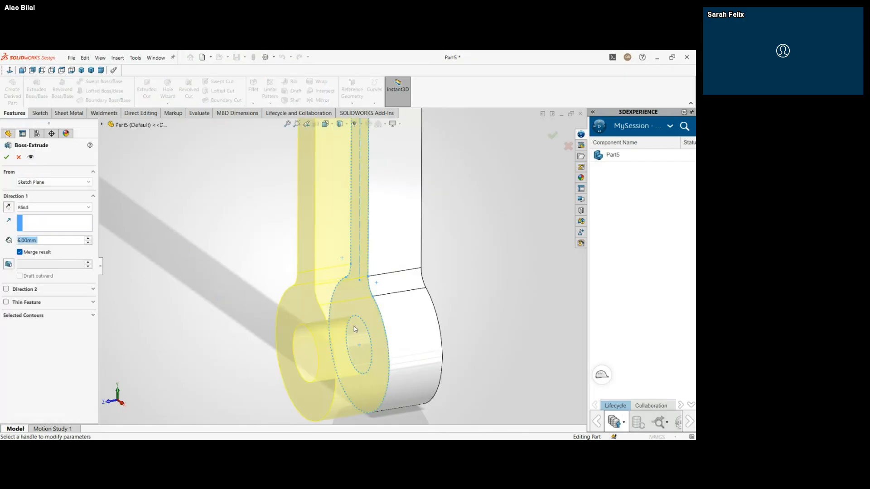
pyautogui.click(67, 315)
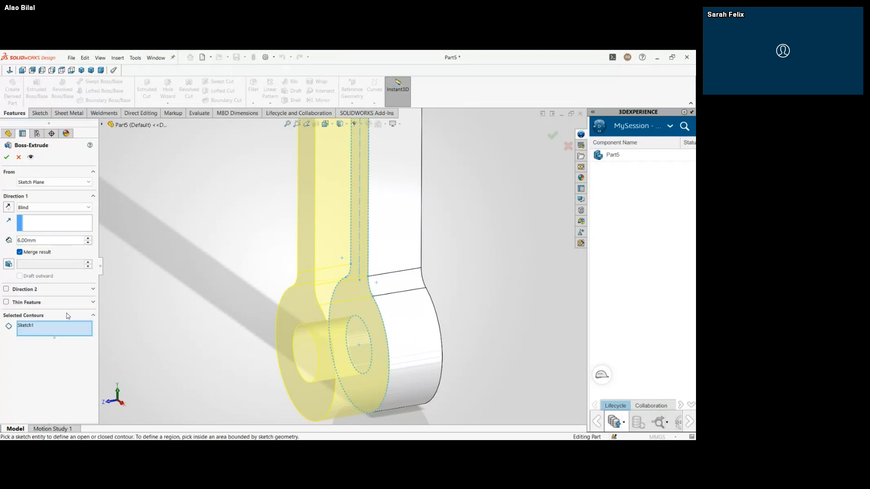
pyautogui.click(363, 347)
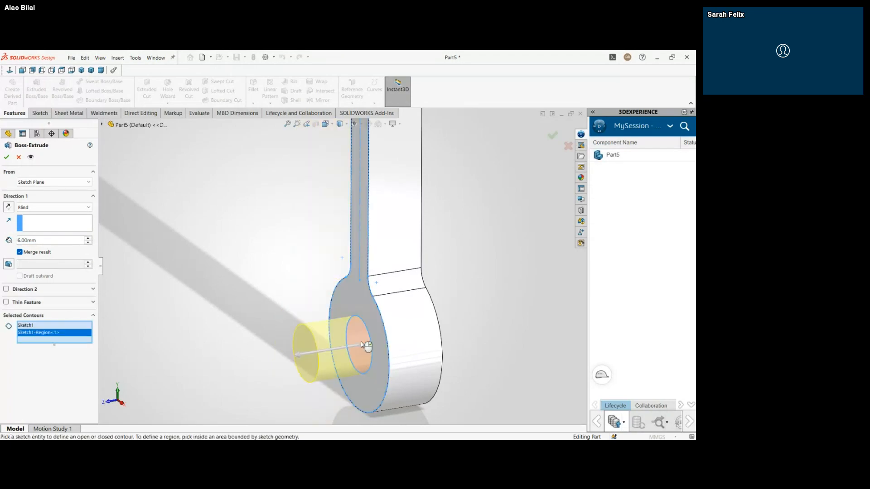
# Step: Reverse the lower circle's extrusion direction, set its blind depth to 16 mm, and create the merged pin
pyautogui.scroll(3, 304, 344)
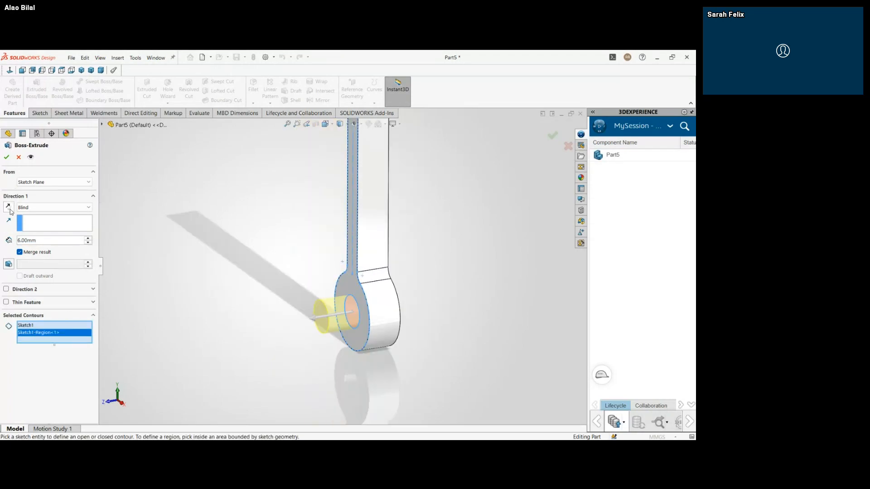
pyautogui.click(8, 207)
pyautogui.moveTo(406, 277); pyautogui.dragTo(352, 288, button='middle')
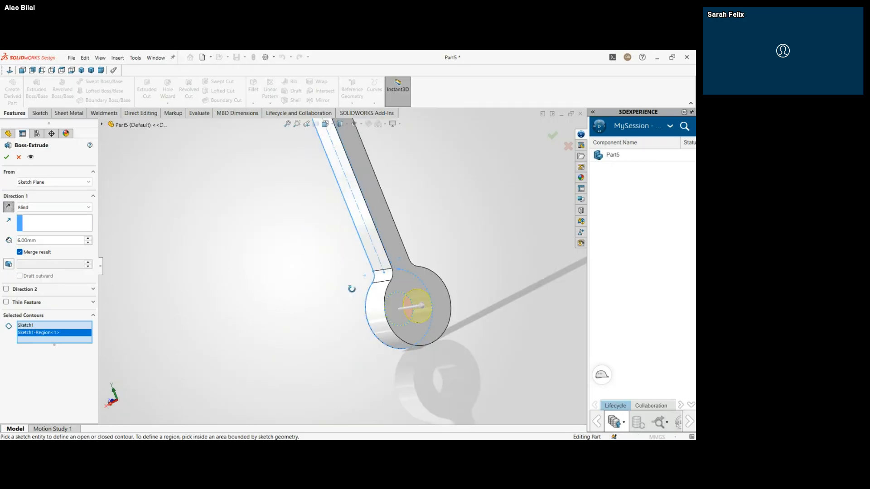
pyautogui.press('f')
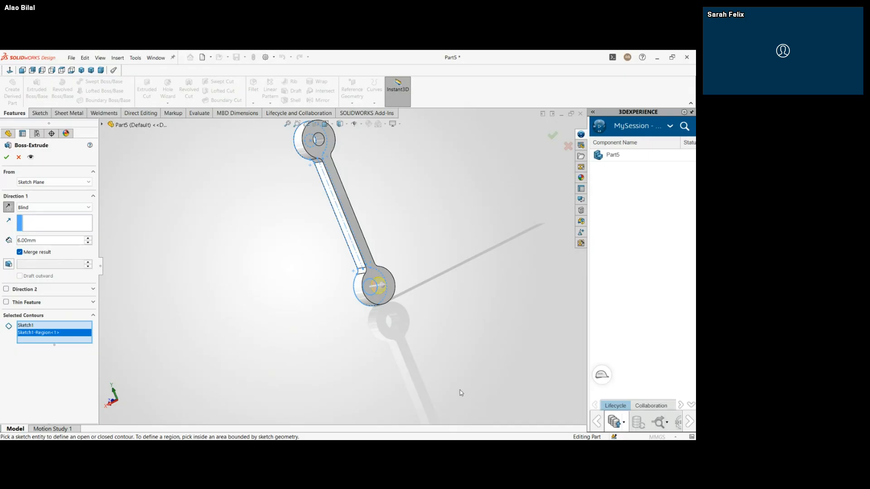
pyautogui.doubleClick(37, 241)
pyautogui.write('16')
pyautogui.press('Return')
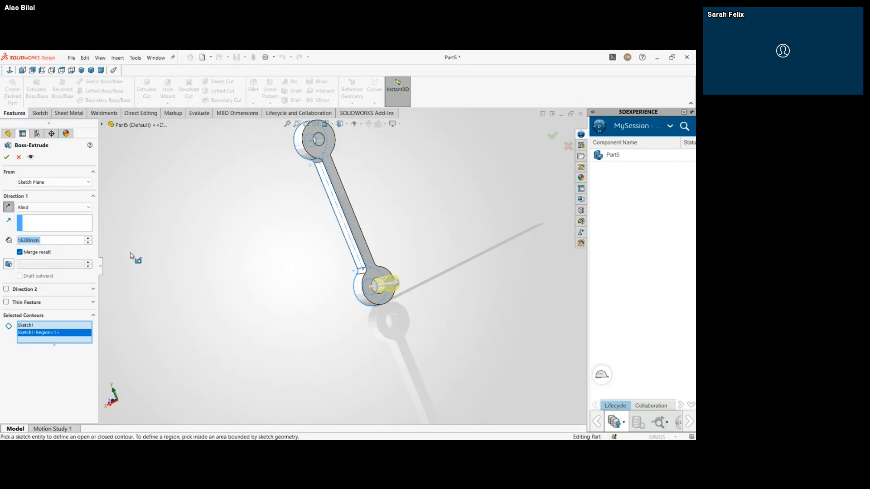
pyautogui.moveTo(205, 272); pyautogui.dragTo(292, 265, button='middle')
pyautogui.press('Return')
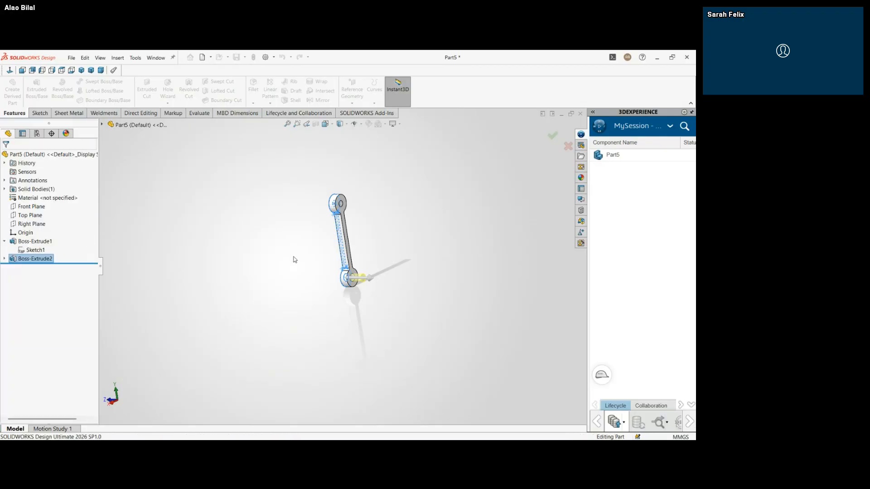
# Step: Fillet the circular edge where the pin meets the link's lower round end with a 2 mm radius
pyautogui.scroll(-6, 349, 264)
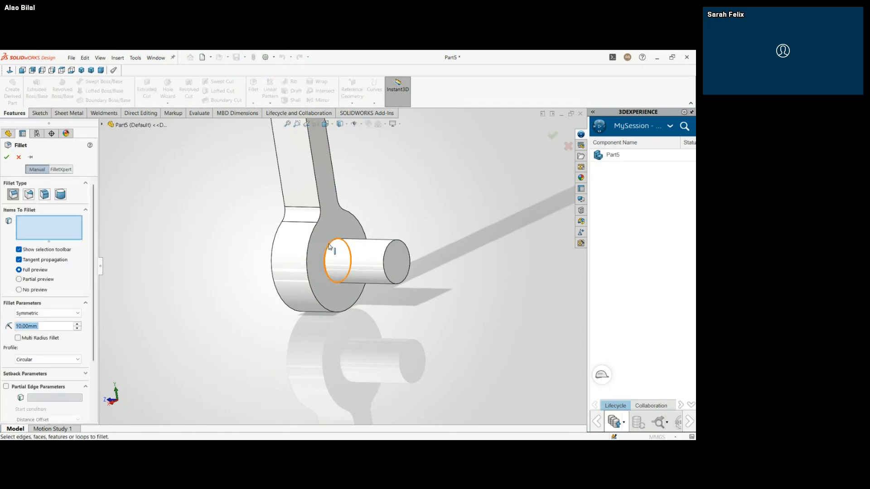
pyautogui.click(329, 246)
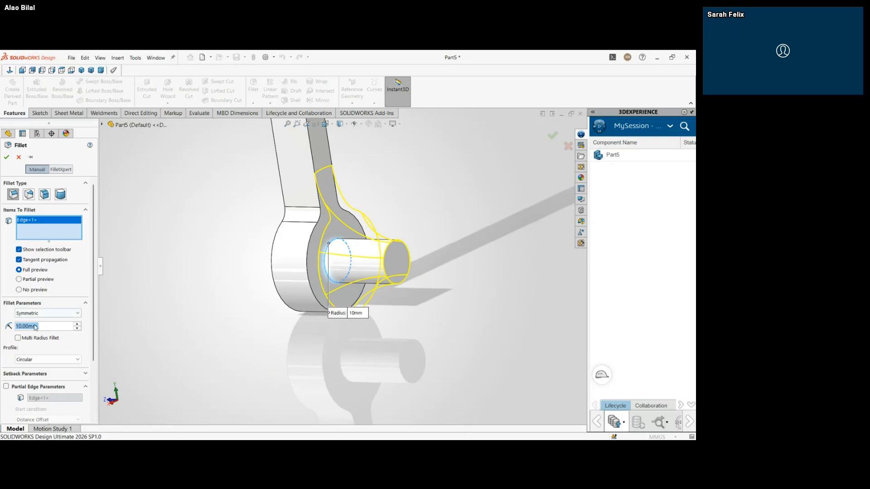
pyautogui.write('2')
pyautogui.press('Return')
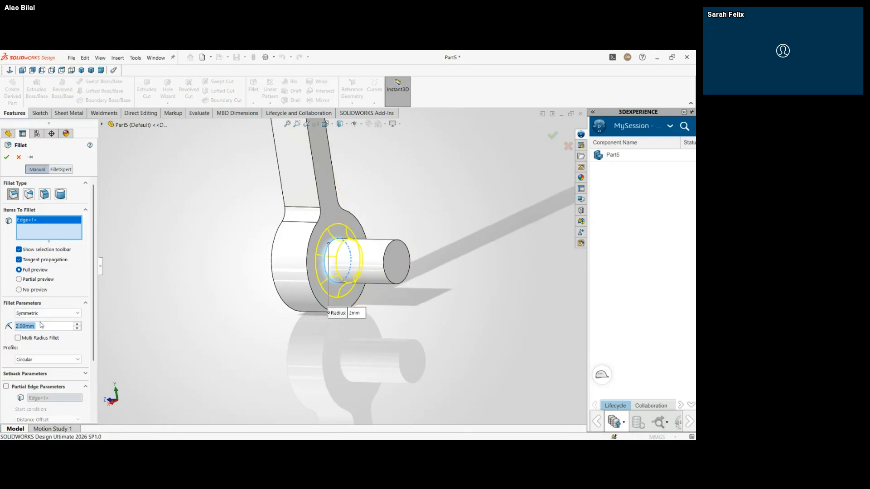
pyautogui.click(6, 157)
pyautogui.click(164, 201)
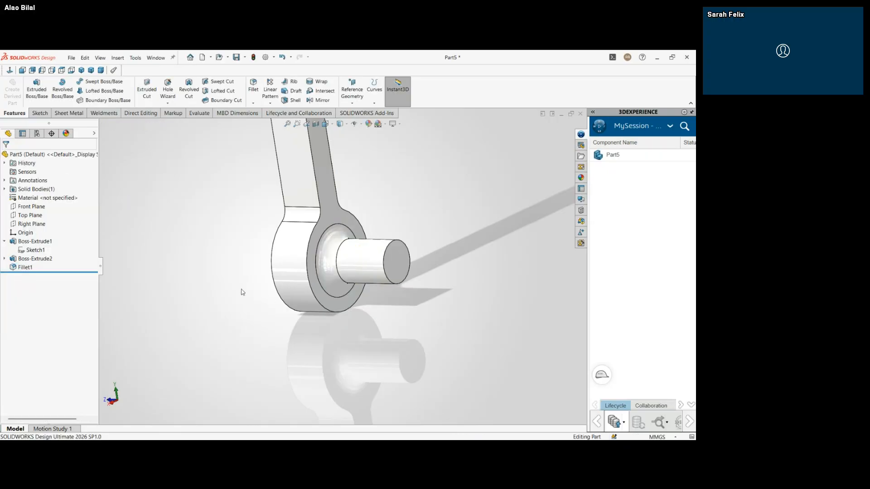
# Step: Start a fillet on the link's pin-side outline edge and set its radius to 1 mm
pyautogui.scroll(6, 269, 313)
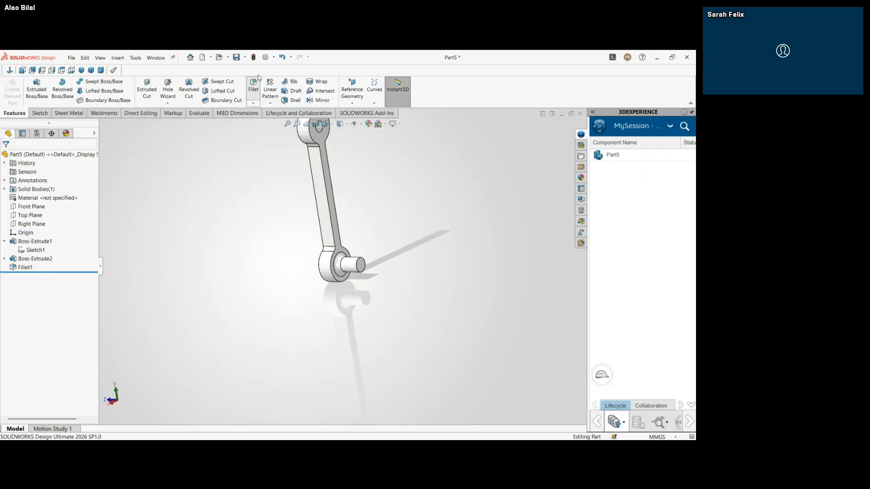
pyautogui.click(254, 89)
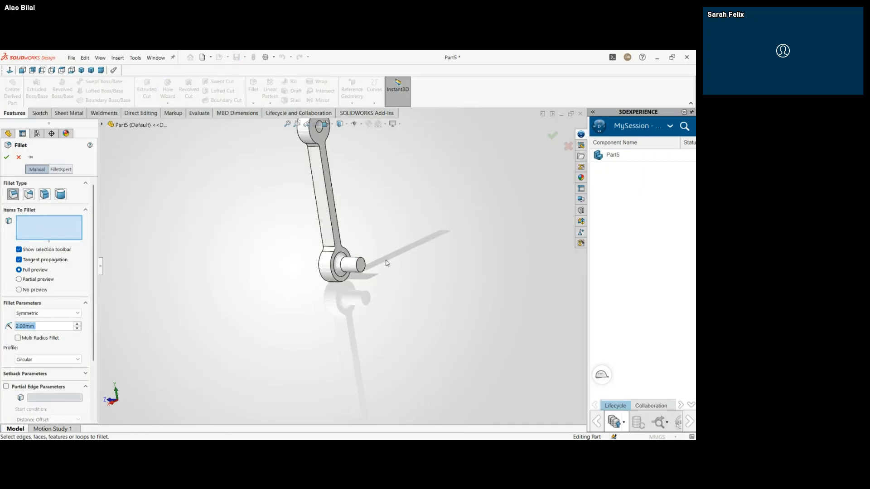
pyautogui.keyDown('ctrl'); pyautogui.moveTo(386, 261); pyautogui.dragTo(387, 318, button='middle'); pyautogui.keyUp('ctrl')
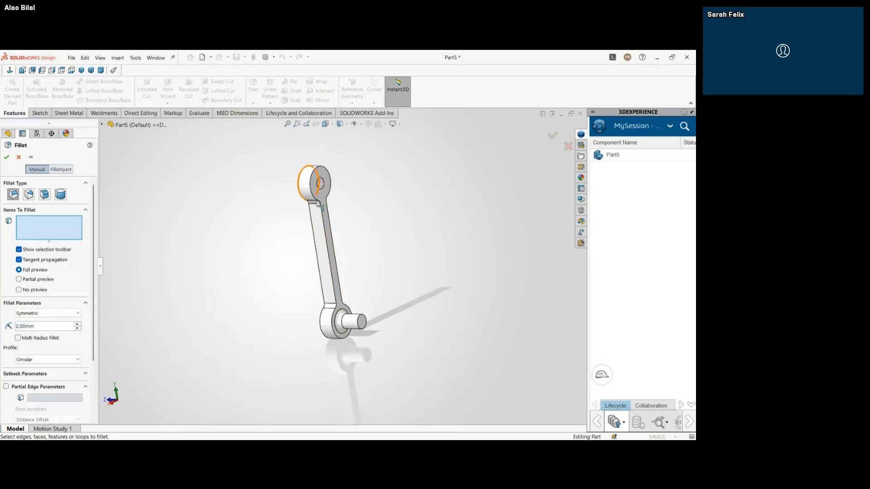
pyautogui.scroll(-2, 346, 293)
pyautogui.scroll(-2, 337, 296)
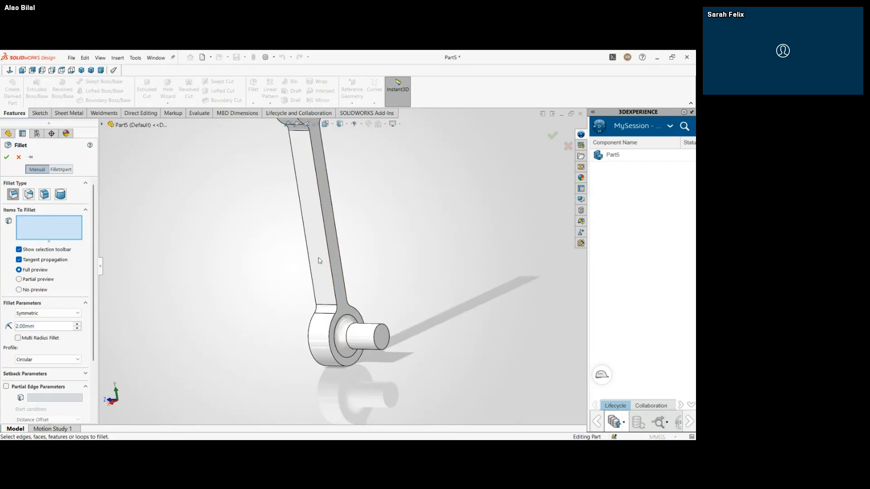
pyautogui.click(328, 254)
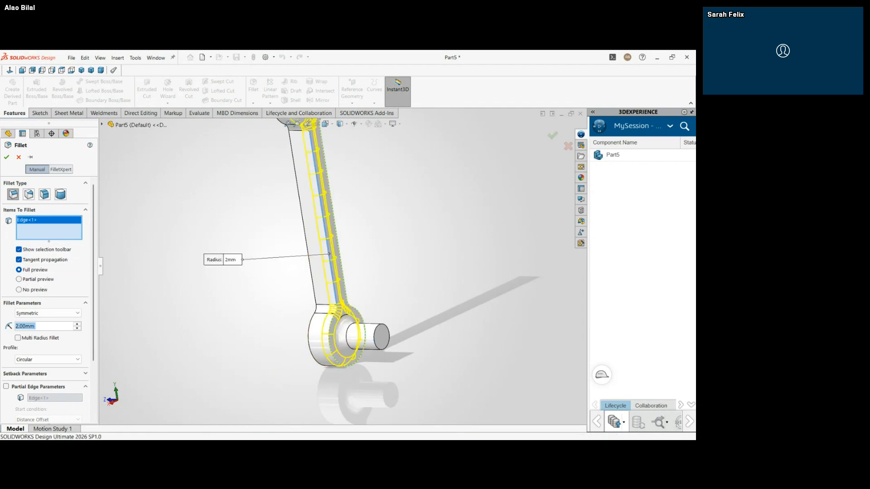
pyautogui.write('1')
pyautogui.press('Return')
# Step: Add the link's opposite outline edge to the 1 mm fillet, apply it, and save the part
pyautogui.moveTo(199, 307); pyautogui.dragTo(305, 294, button='middle')
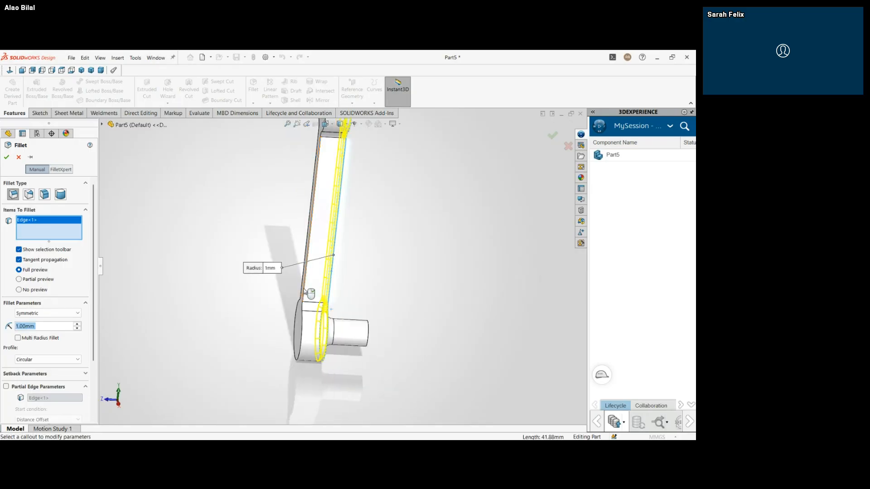
pyautogui.click(305, 292)
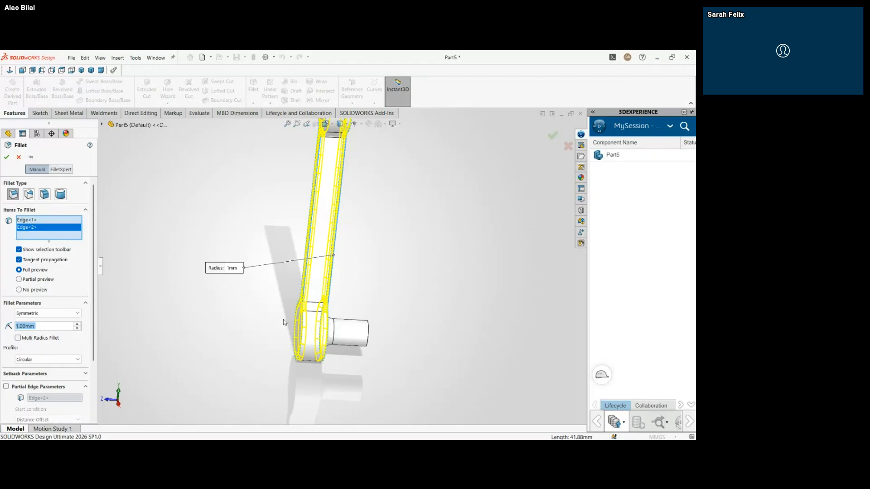
pyautogui.moveTo(261, 304); pyautogui.dragTo(213, 331, button='middle')
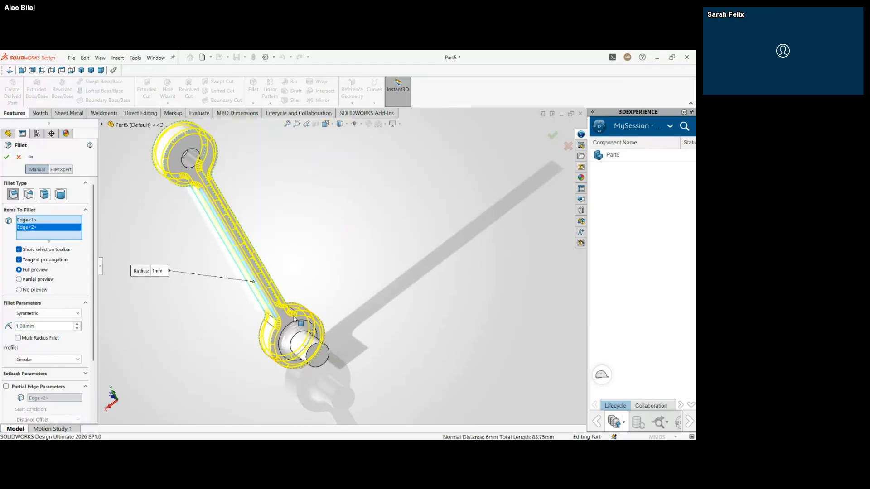
pyautogui.click(6, 156)
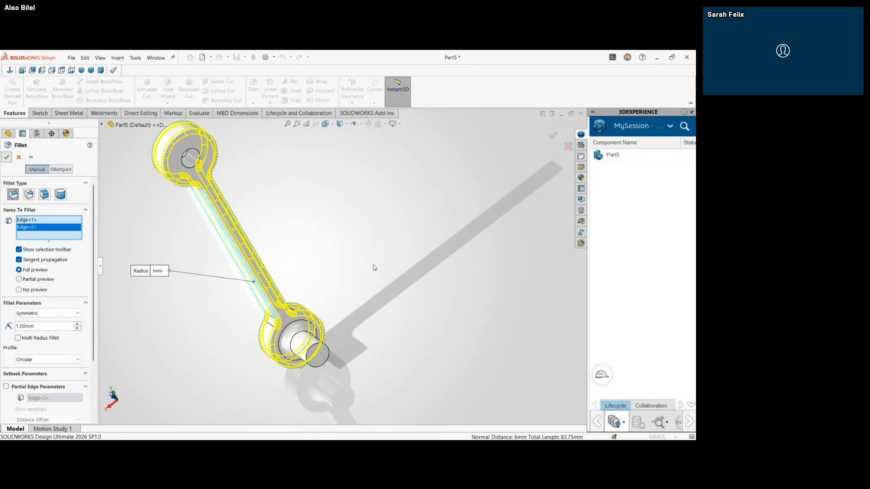
pyautogui.moveTo(369, 292); pyautogui.dragTo(365, 344, button='middle')
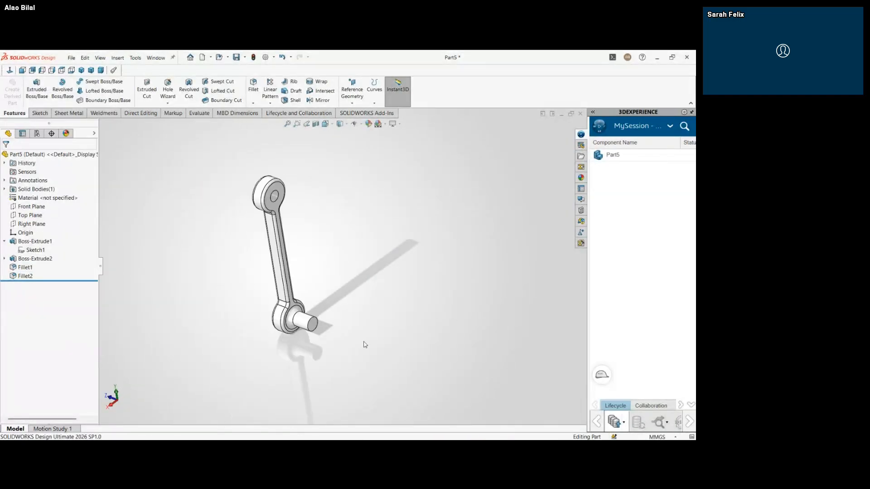
pyautogui.scroll(-2, 323, 276)
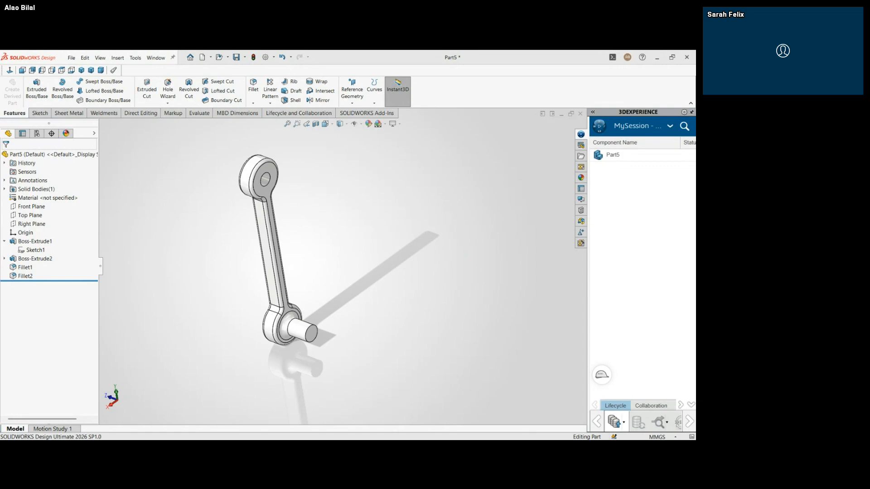
pyautogui.hotkey('ctrl', 's')
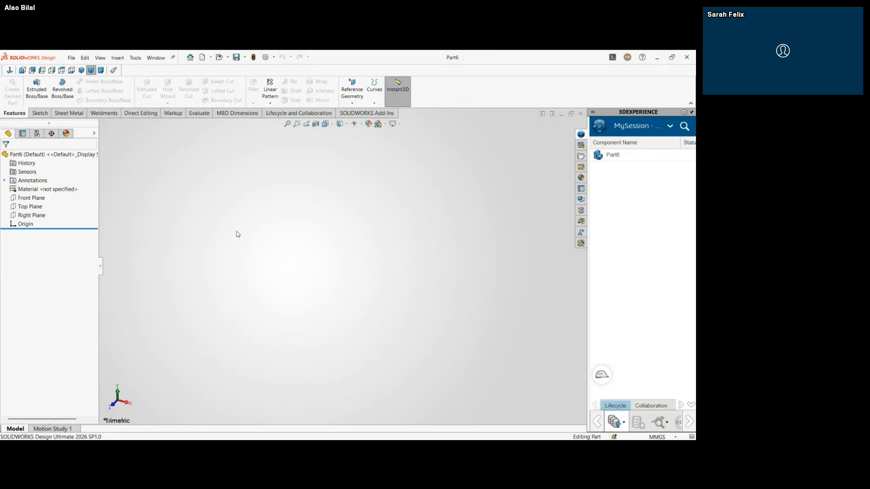
# Step: In the new part, start a boss extrusion on the Front Plane and sketch circles of about 14.7 mm radius at the origin and 17 mm below
pyautogui.click(36, 89)
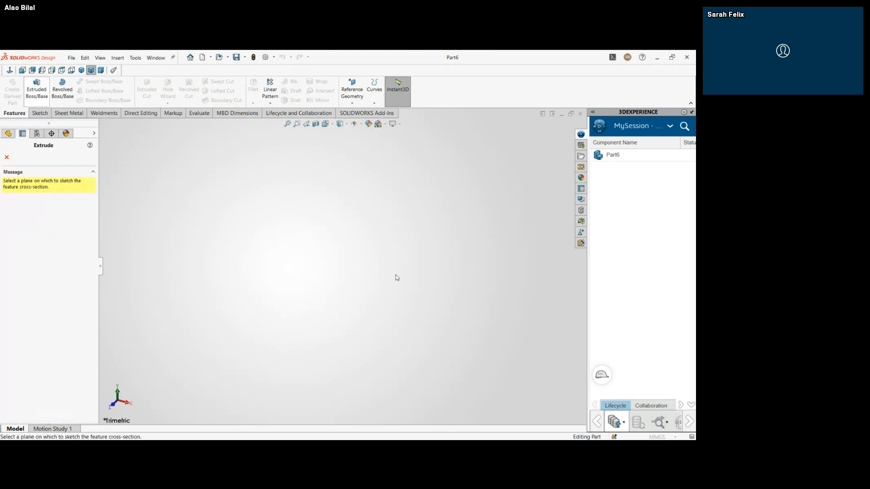
pyautogui.click(421, 223)
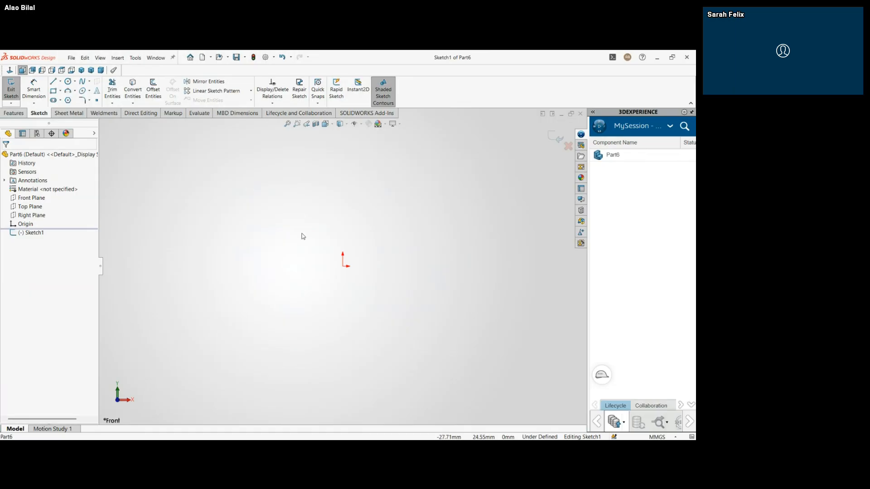
pyautogui.click(68, 81)
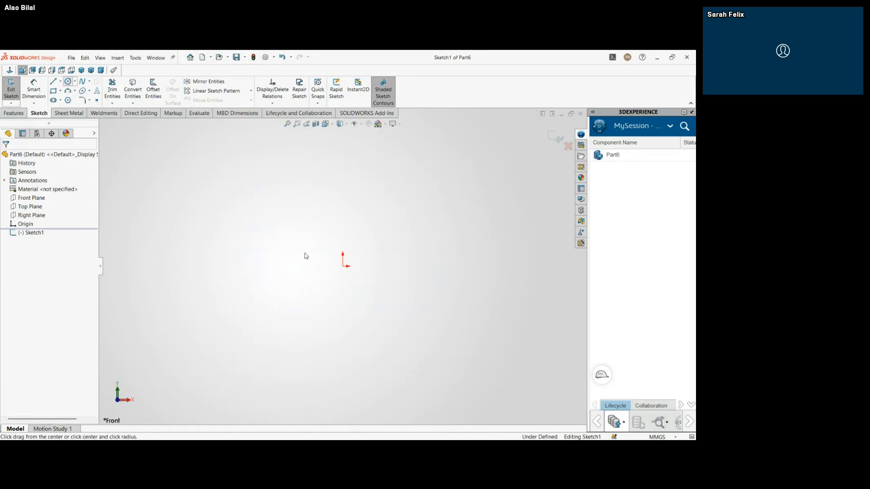
pyautogui.click(343, 266)
pyautogui.click(355, 281)
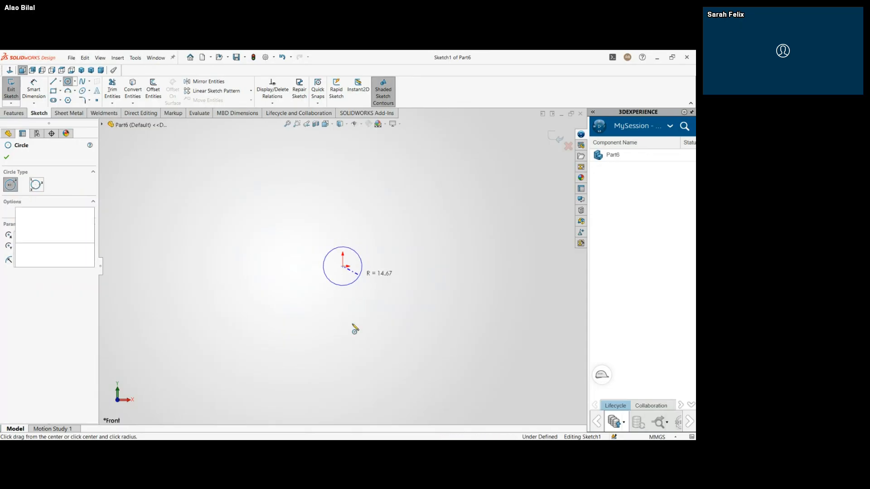
pyautogui.click(343, 361)
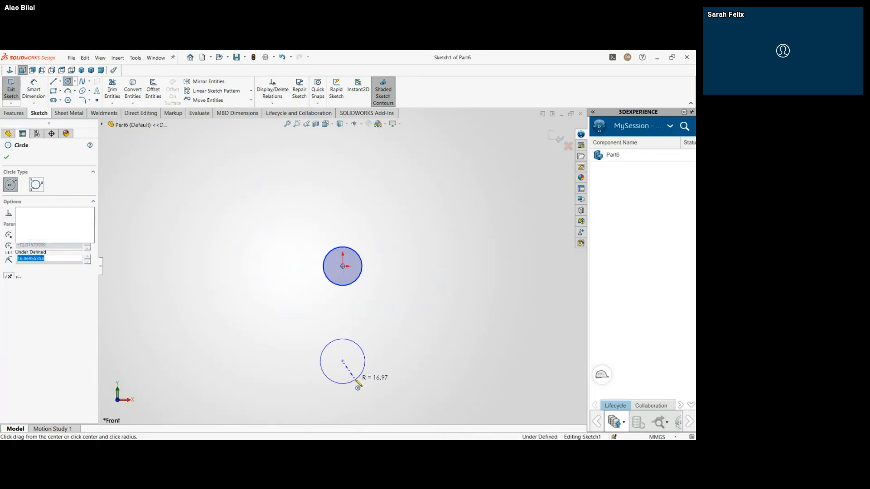
pyautogui.click(357, 379)
pyautogui.press('Escape')
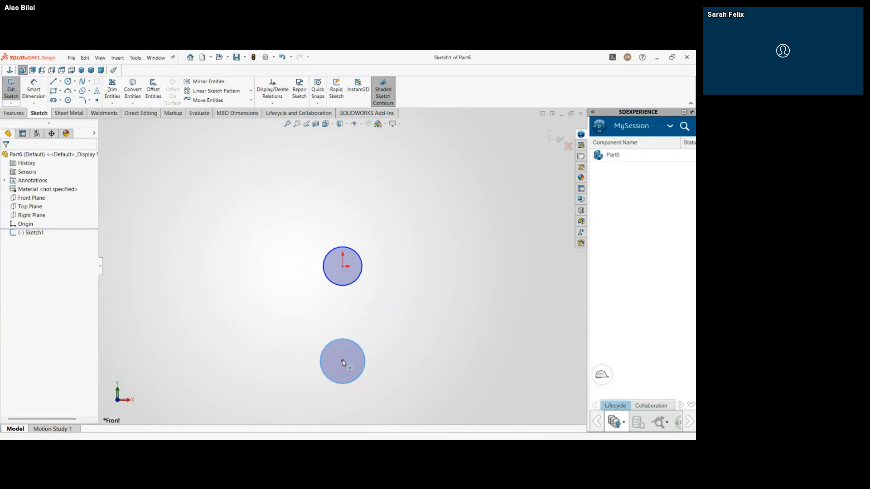
# Step: Add a vertical relation between the lower circle's centre and the origin
pyautogui.click(343, 361)
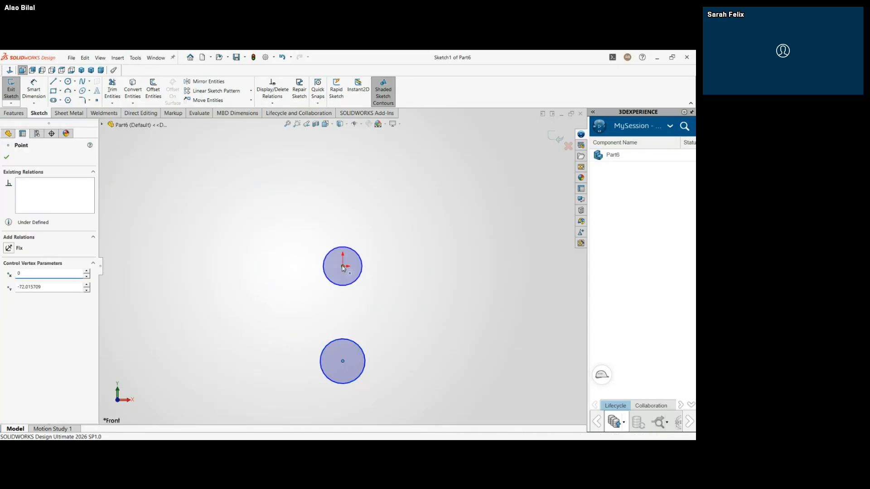
pyautogui.keyDown('ctrl'); pyautogui.click(343, 267); pyautogui.keyUp('ctrl')
pyautogui.click(374, 234)
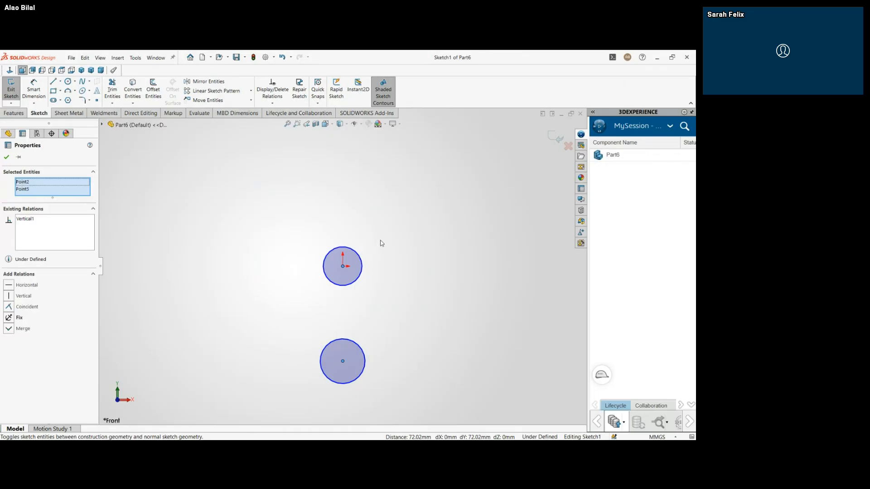
pyautogui.click(171, 212)
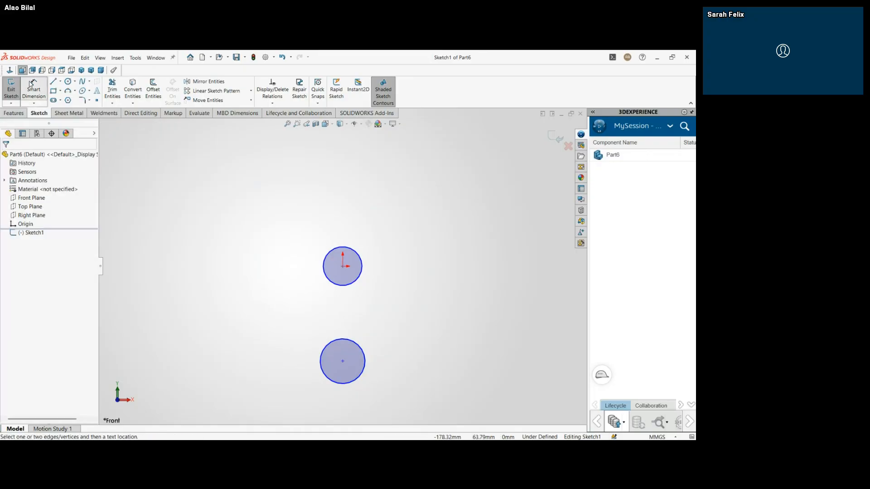
# Step: Dimension the upper circle's diameter as 14 mm and make the lower circle equal to it
pyautogui.click(33, 85)
pyautogui.click(329, 254)
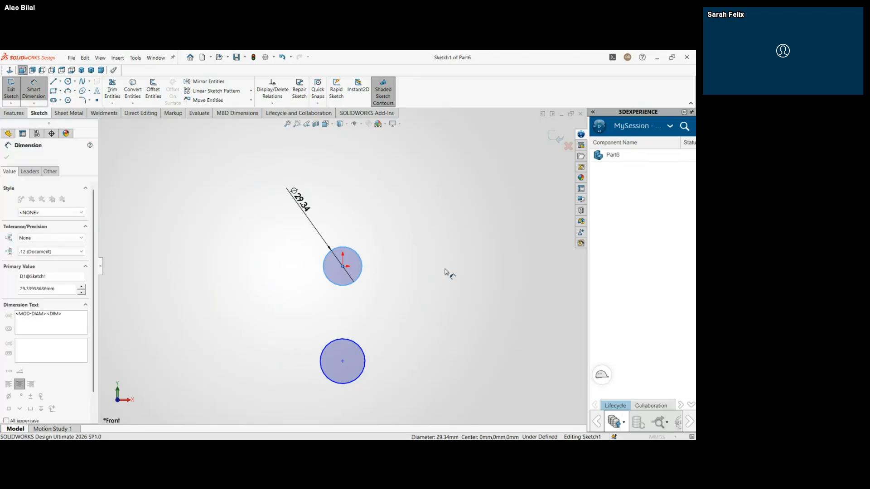
pyautogui.write('14')
pyautogui.press('Return')
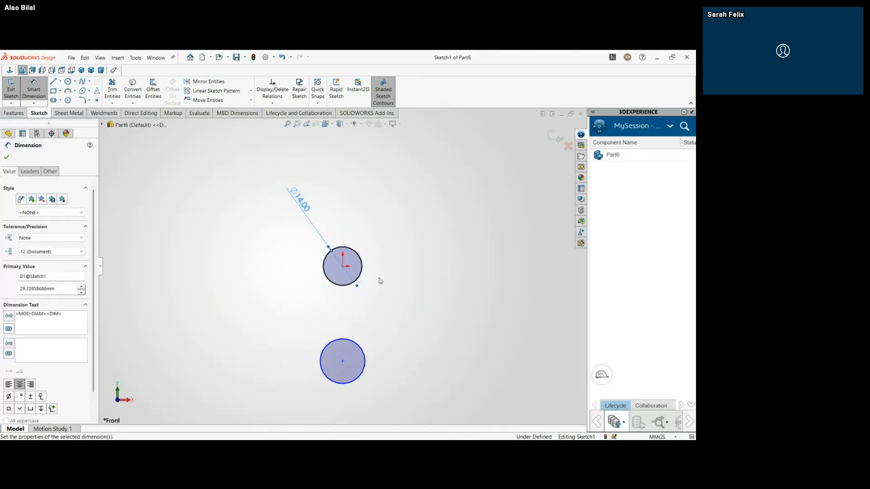
pyautogui.click(318, 291)
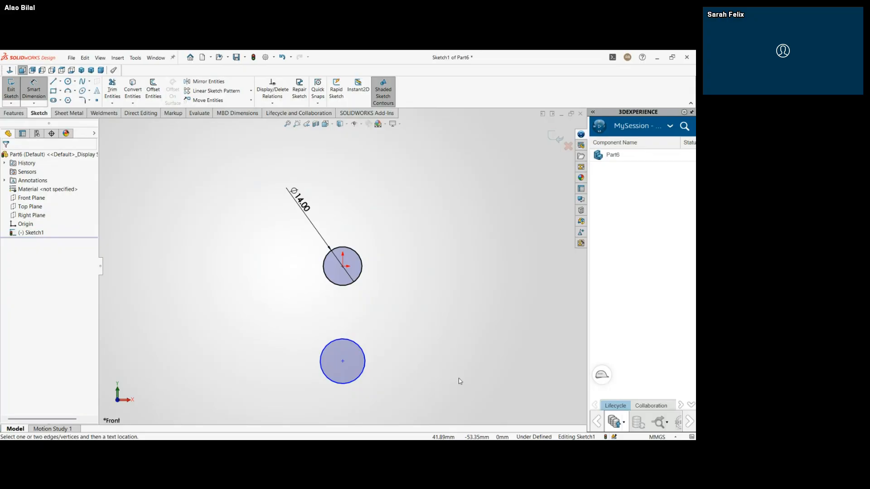
pyautogui.press('Escape')
pyautogui.click(347, 339)
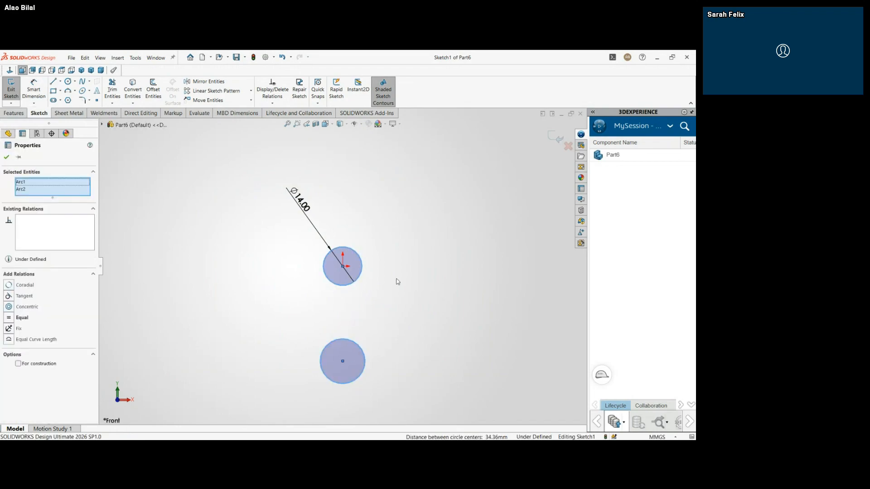
pyautogui.click(404, 309)
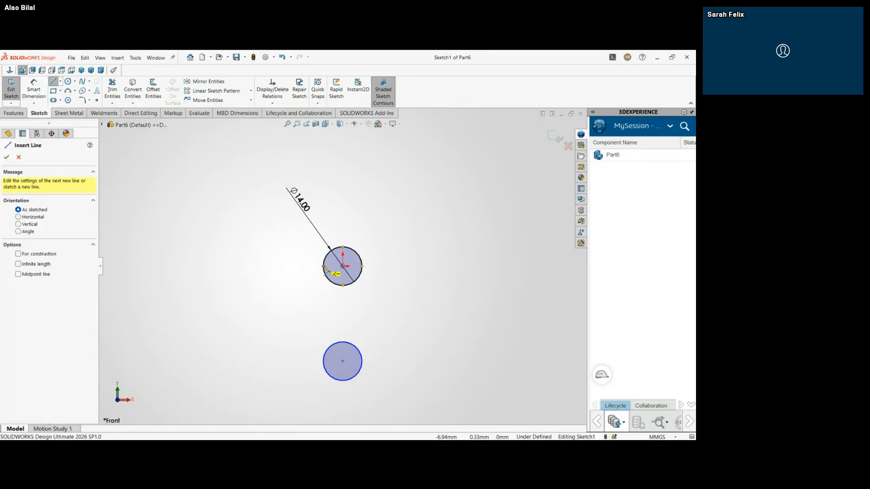
# Step: Draw two vertical tangent lines joining the left and right sides of the upper and lower circles
pyautogui.click(323, 361)
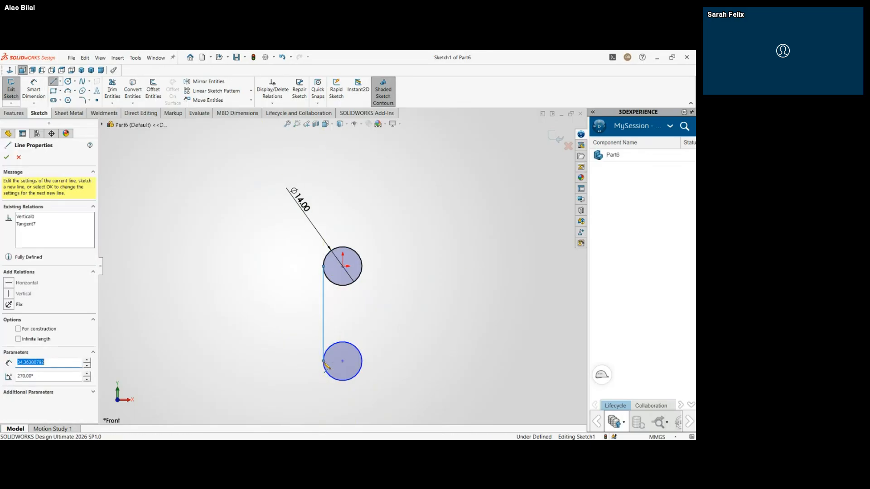
pyautogui.press('Escape')
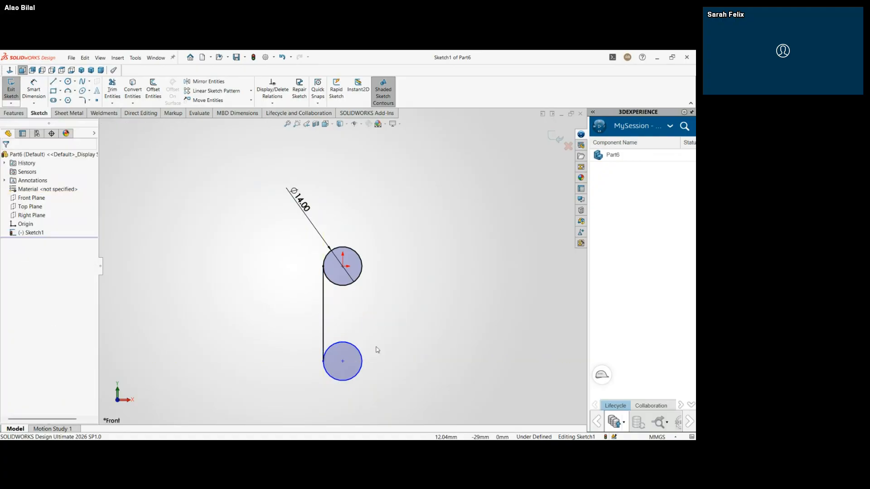
pyautogui.press('l')
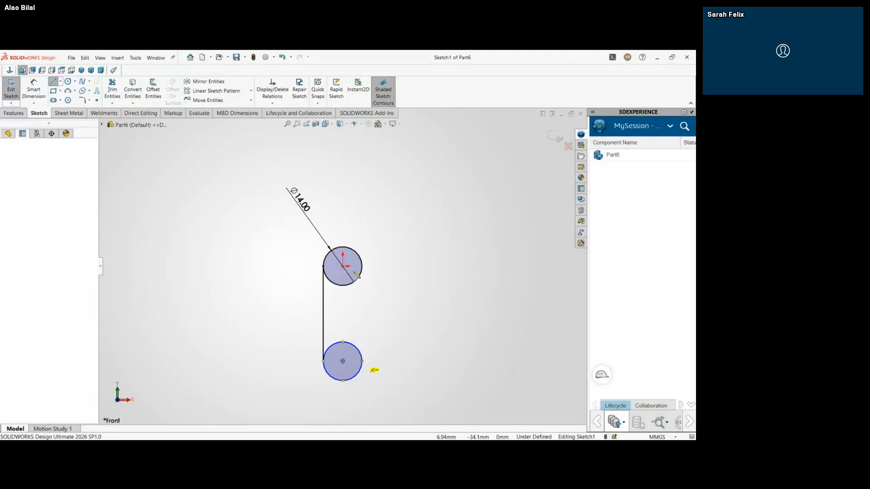
pyautogui.click(362, 267)
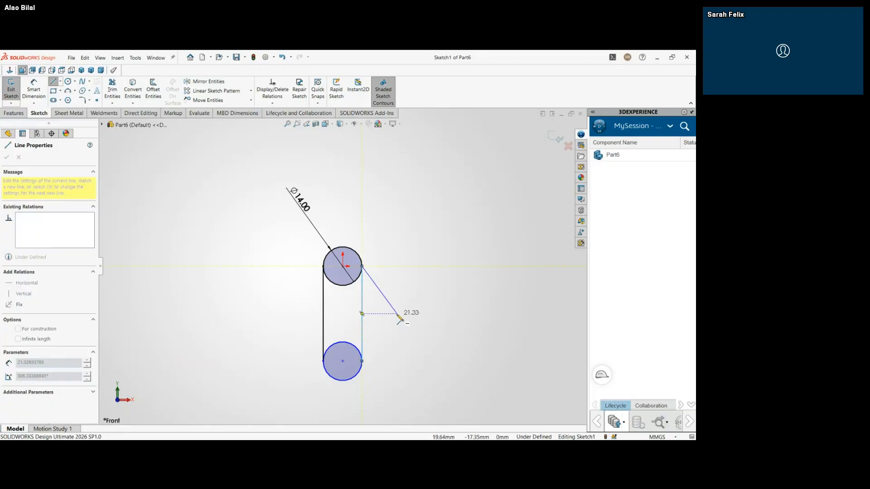
pyautogui.click(362, 361)
pyautogui.press('Escape')
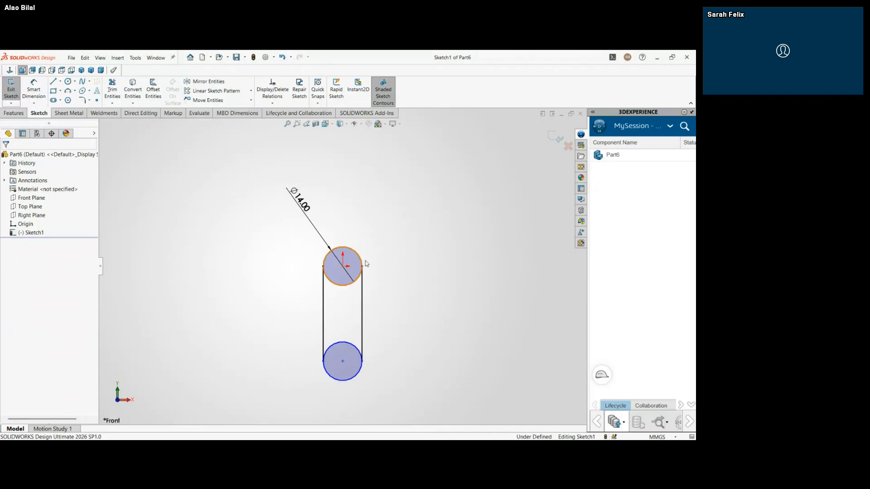
# Step: Dimension the vertical distance between the two circle centres as 25 mm
pyautogui.moveTo(262, 248); pyautogui.dragTo(261, 222, button='right')
pyautogui.click(343, 266)
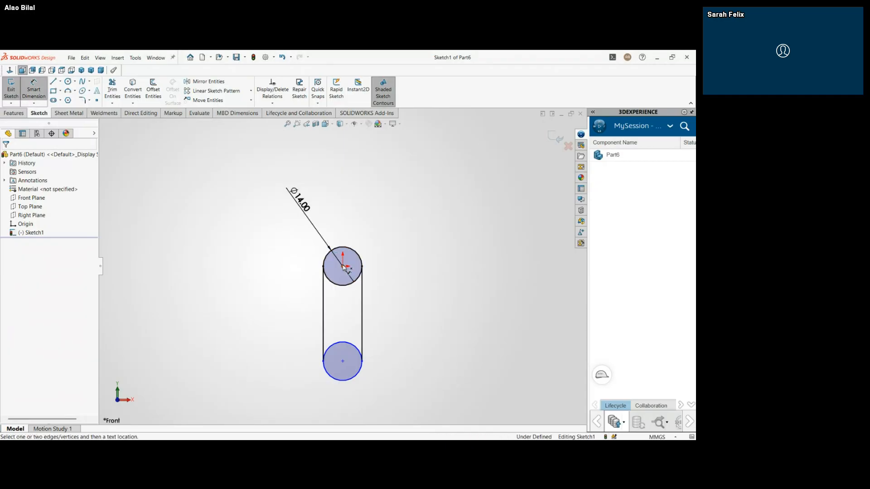
pyautogui.click(343, 361)
pyautogui.click(285, 307)
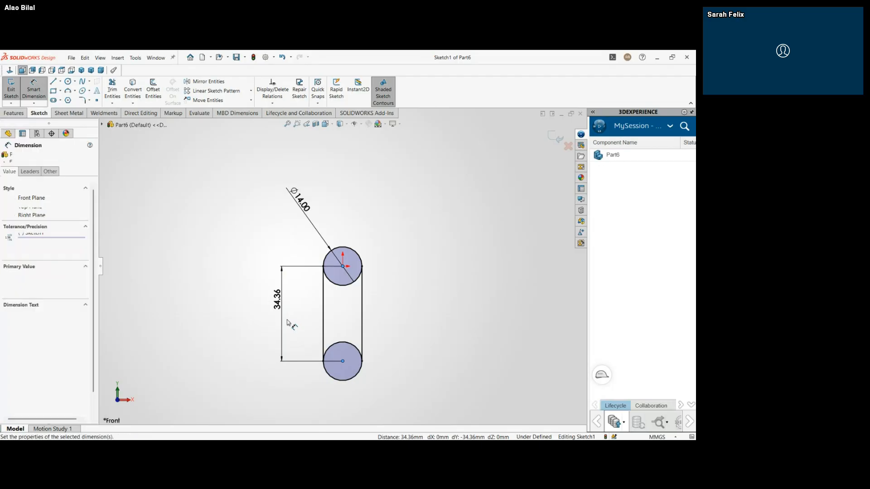
pyautogui.click(292, 252)
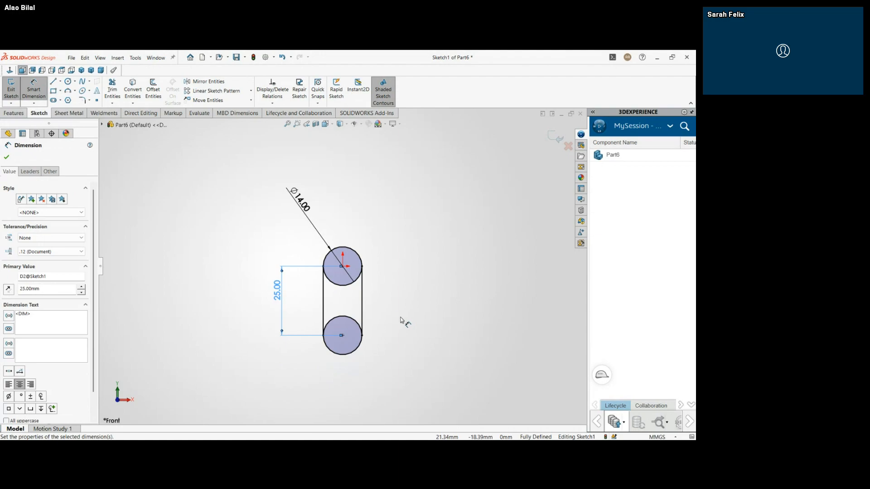
pyautogui.press('Escape')
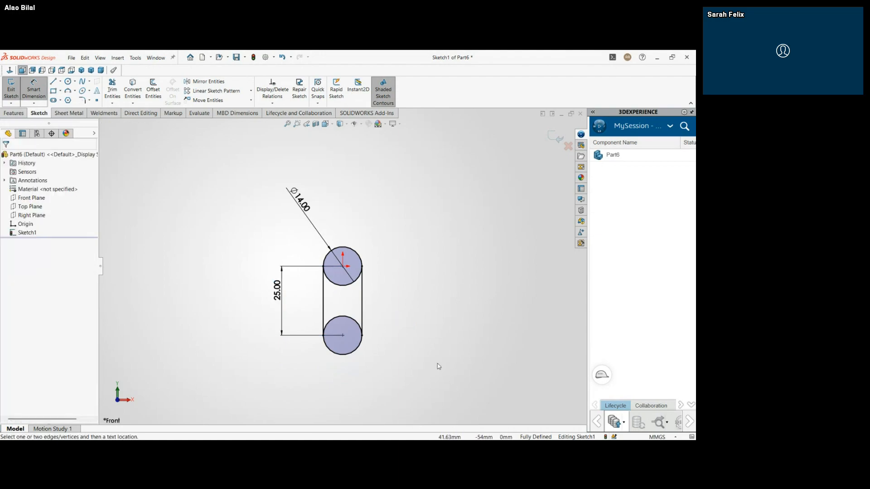
# Step: Trim away the lower half of the upper 14 mm circle between the two tangent lines
pyautogui.click(111, 88)
pyautogui.click(343, 285)
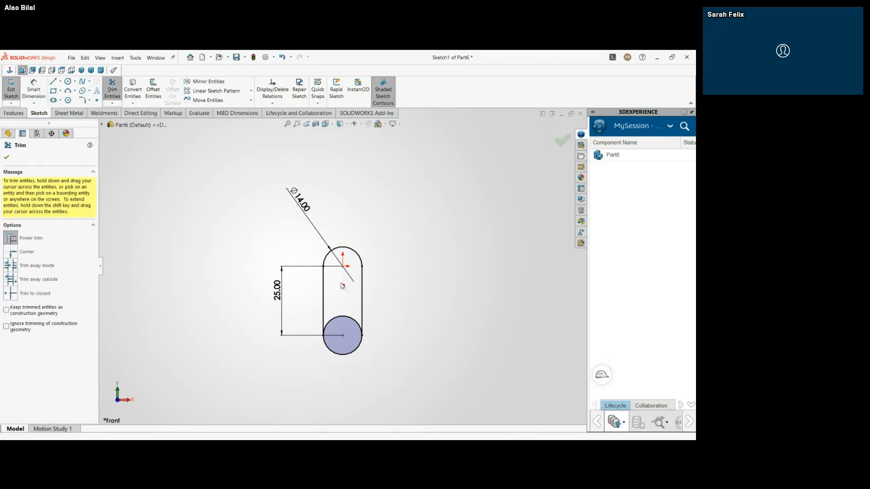
pyautogui.press('Escape')
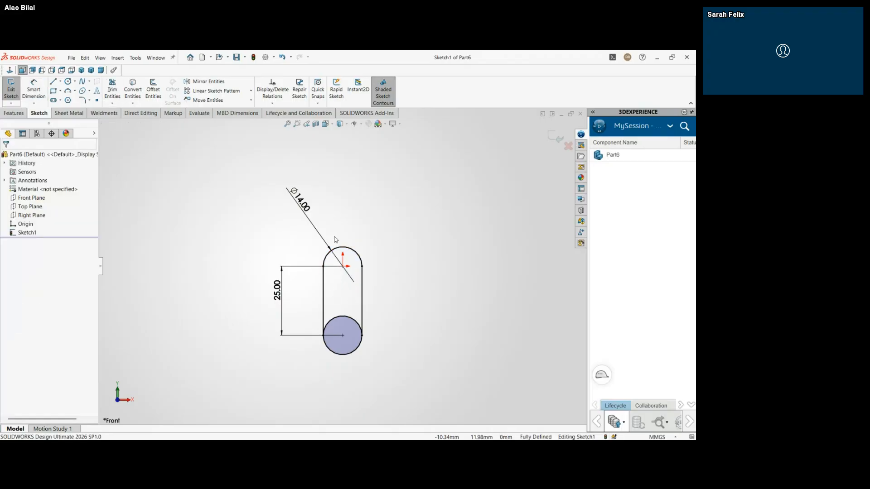
# Step: Sketch a circle centred on the origin inside the upper arc and dimension its diameter as 6 mm
pyautogui.click(68, 82)
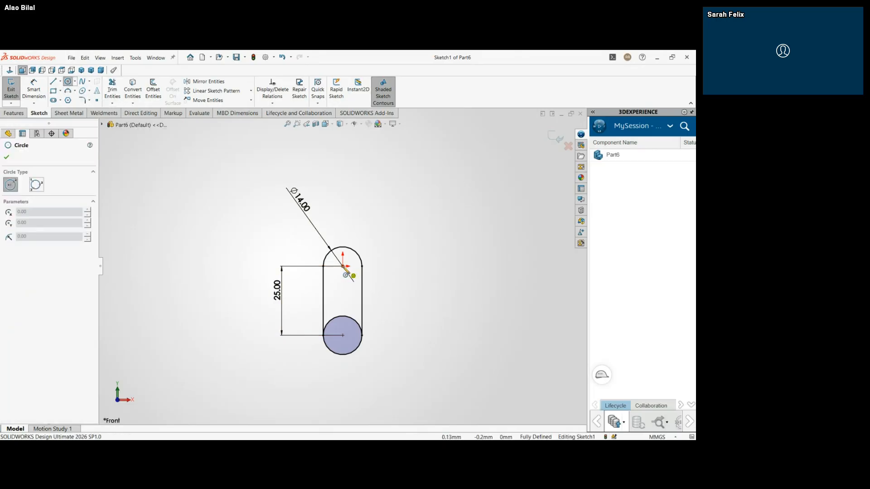
pyautogui.moveTo(346, 272); pyautogui.dragTo(351, 279)
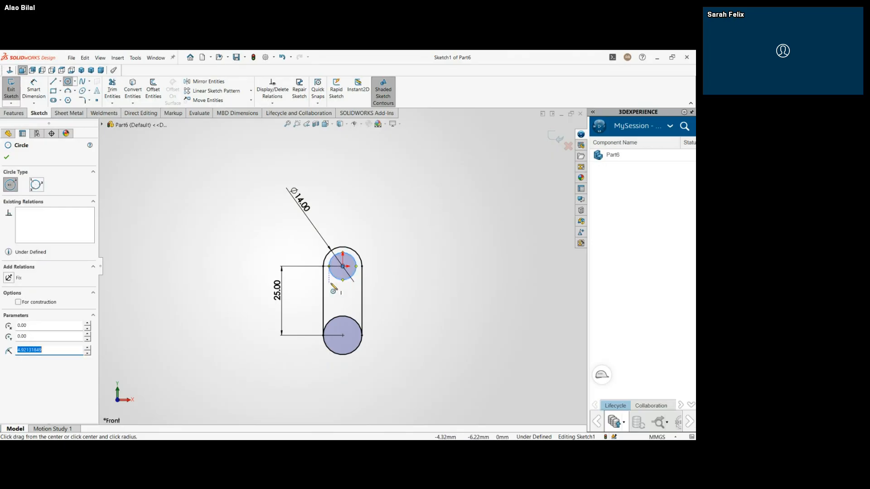
pyautogui.press('Escape')
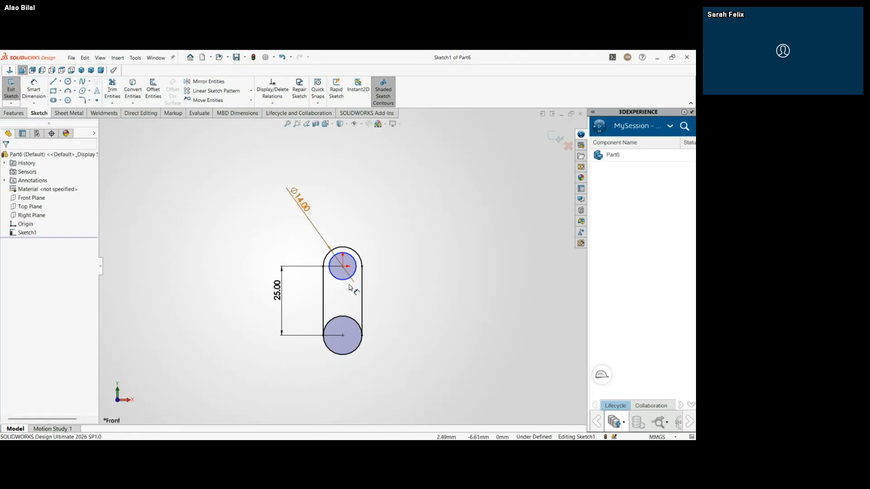
pyautogui.press('d')
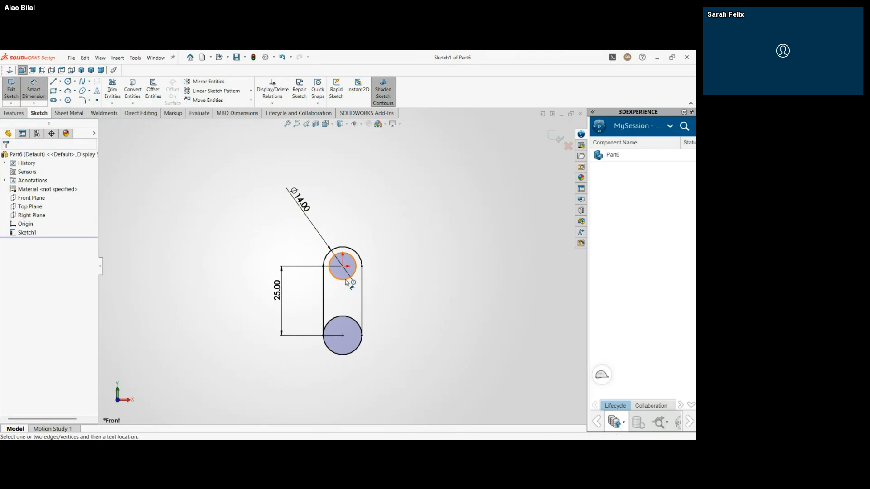
pyautogui.click(348, 282)
pyautogui.click(375, 238)
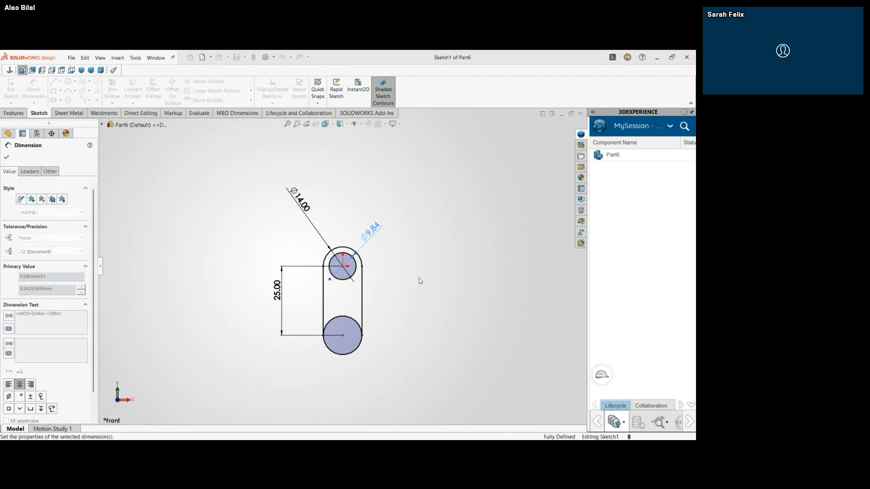
pyautogui.write('6')
pyautogui.press('Return')
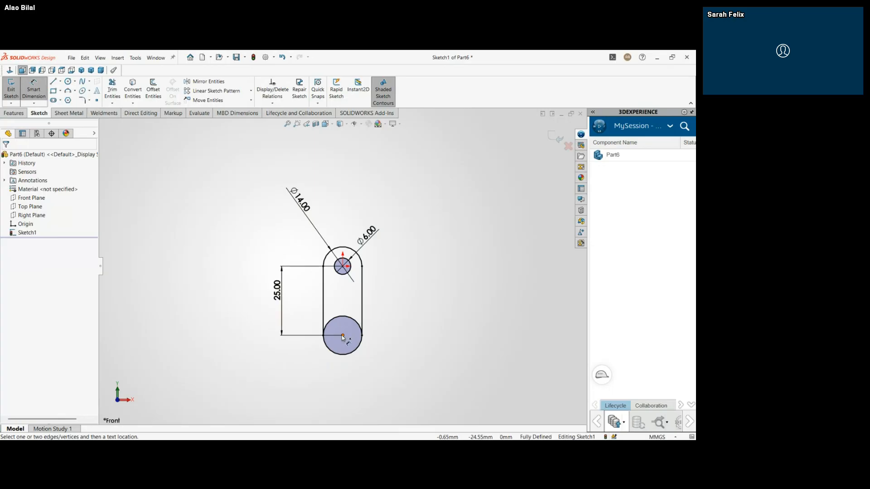
# Step: Sketch a circle concentric with the lower 14 mm circle and dimension its diameter as 6.8 mm
pyautogui.click(68, 81)
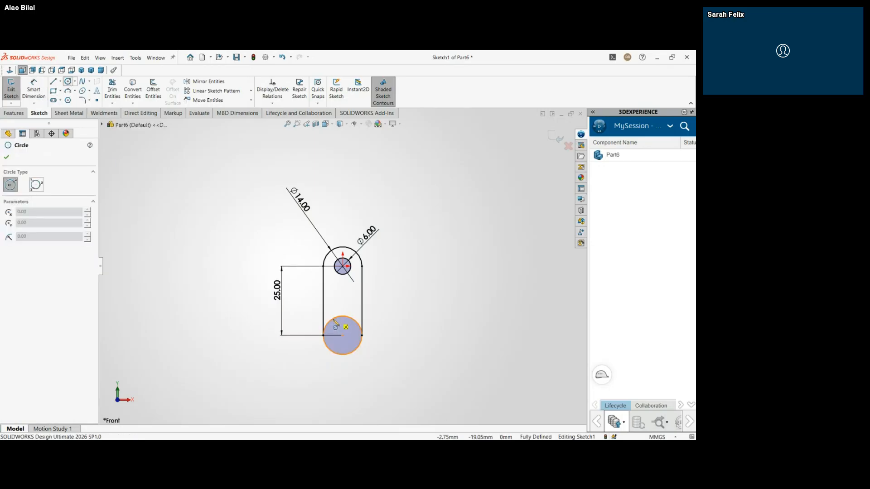
pyautogui.moveTo(343, 336); pyautogui.dragTo(353, 338)
pyautogui.moveTo(382, 361); pyautogui.dragTo(379, 345, button='right')
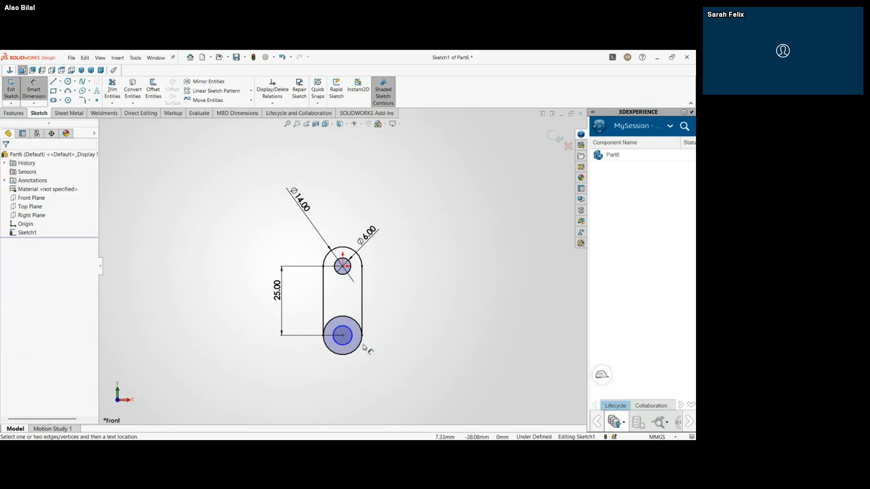
pyautogui.click(351, 343)
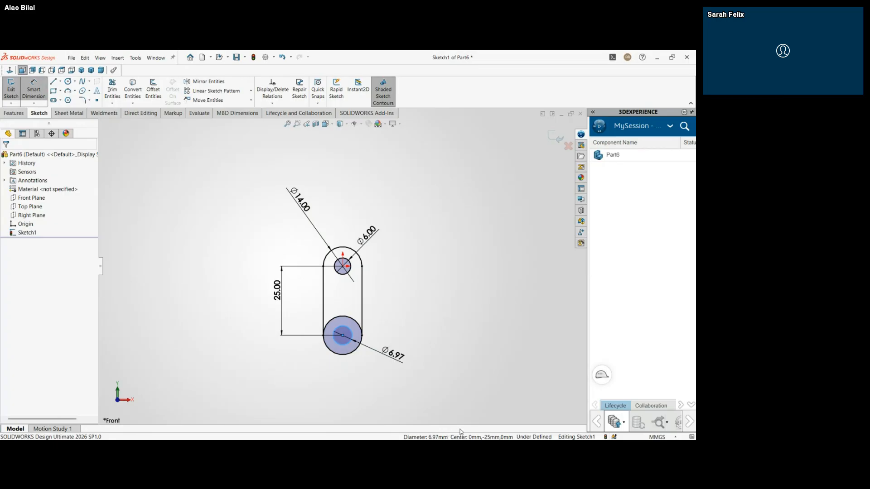
pyautogui.click(459, 407)
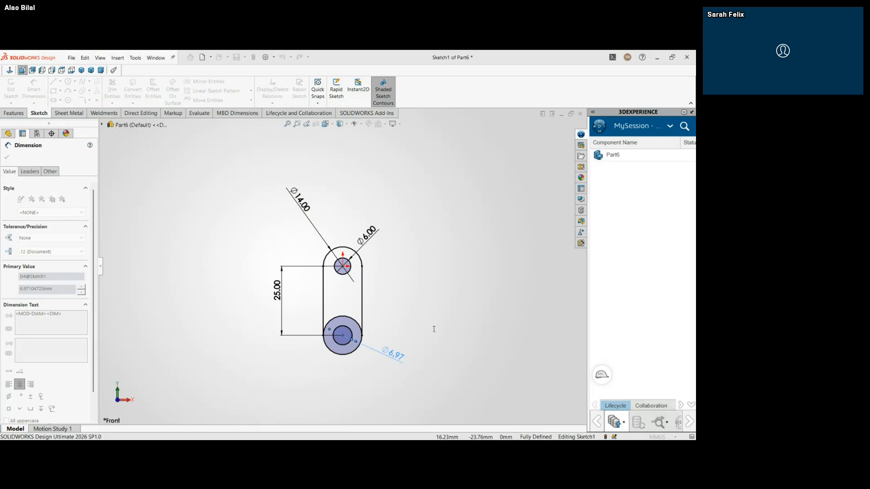
pyautogui.write('6.8')
pyautogui.press('Return')
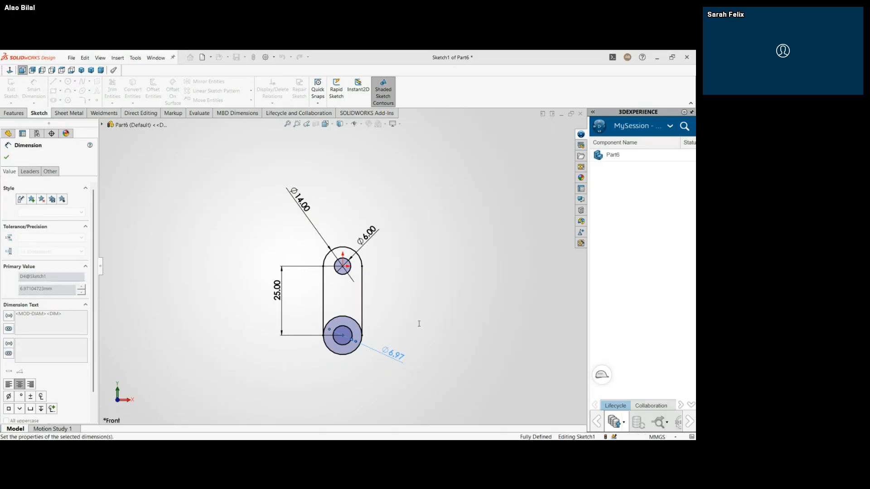
# Step: Draw a horizontal chord about 5.18 mm long across the upper part of the 6.8 mm circle and trim the arc above it
pyautogui.scroll(-6, 356, 345)
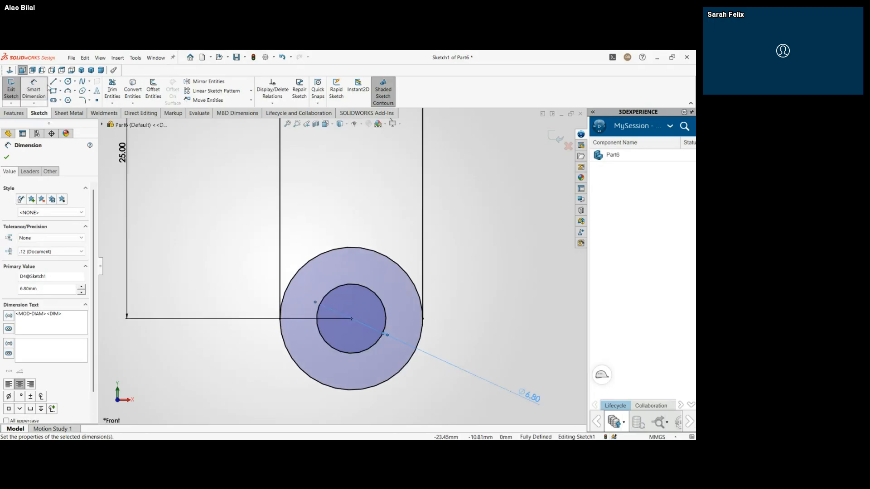
pyautogui.click(335, 306)
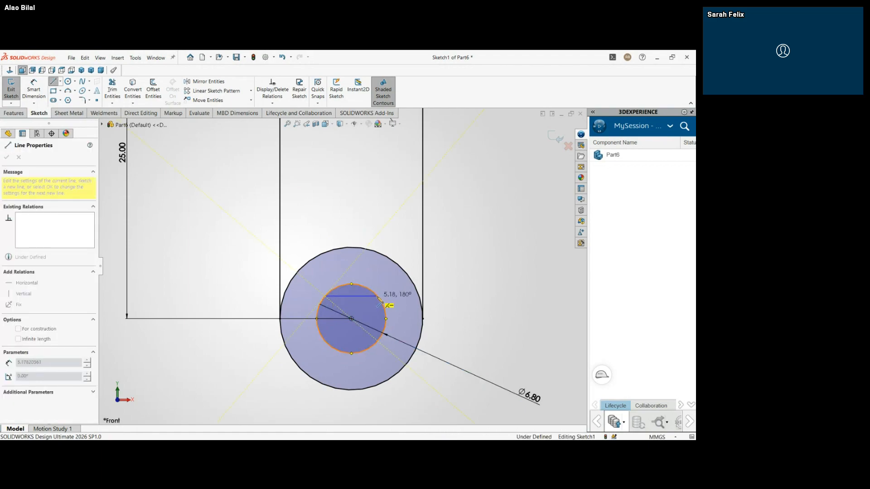
pyautogui.click(377, 296)
pyautogui.press('Escape')
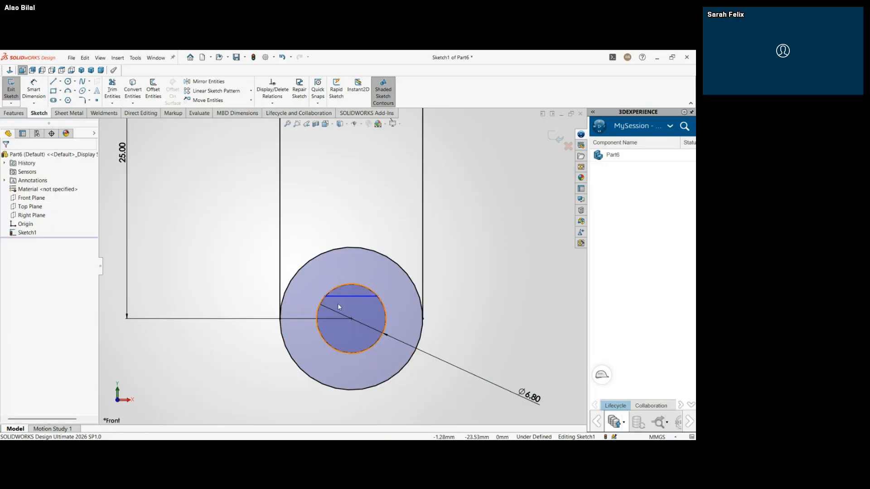
pyautogui.click(112, 90)
pyautogui.click(351, 285)
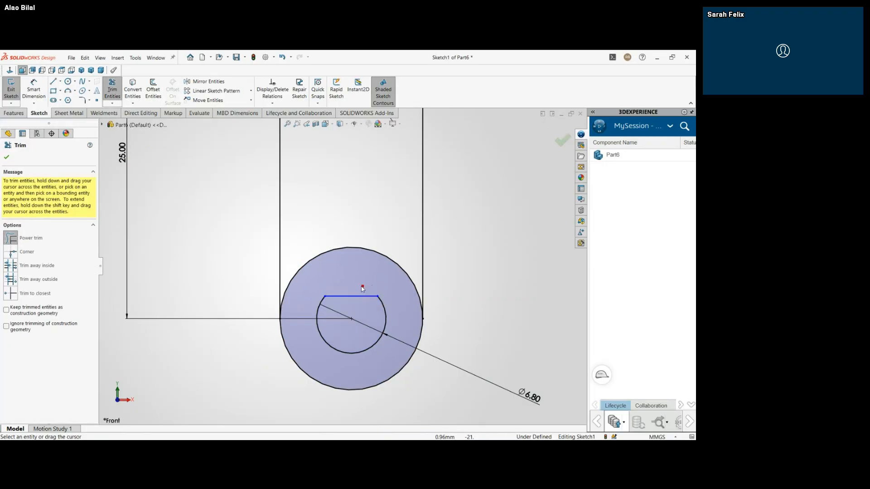
pyautogui.press('Escape')
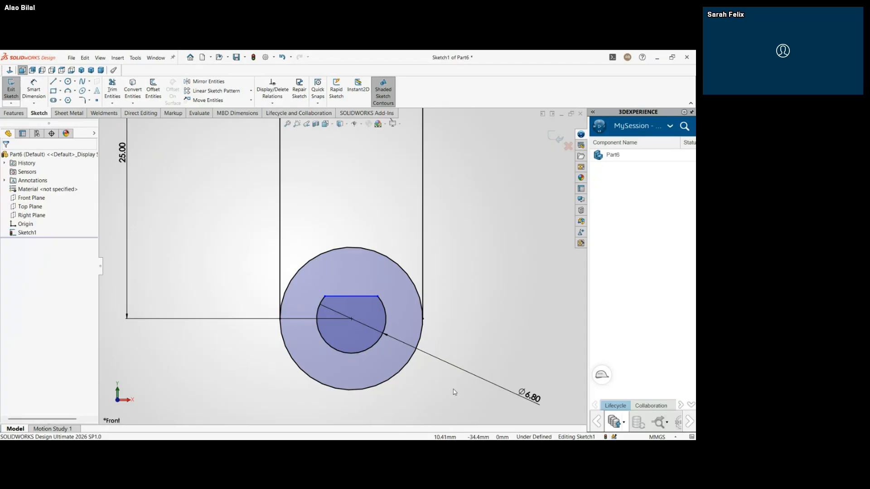
# Step: Dimension the distance from the lower circle's centre to the horizontal flat as 2 mm
pyautogui.click(360, 298)
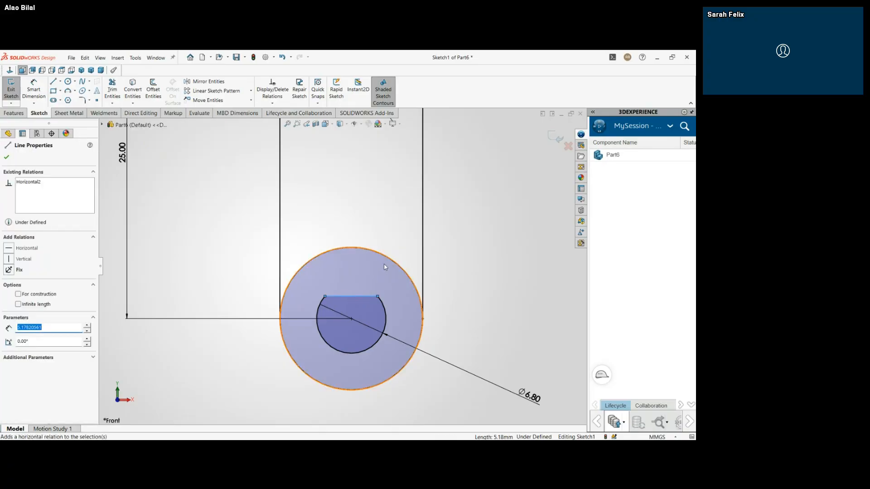
pyautogui.click(498, 333)
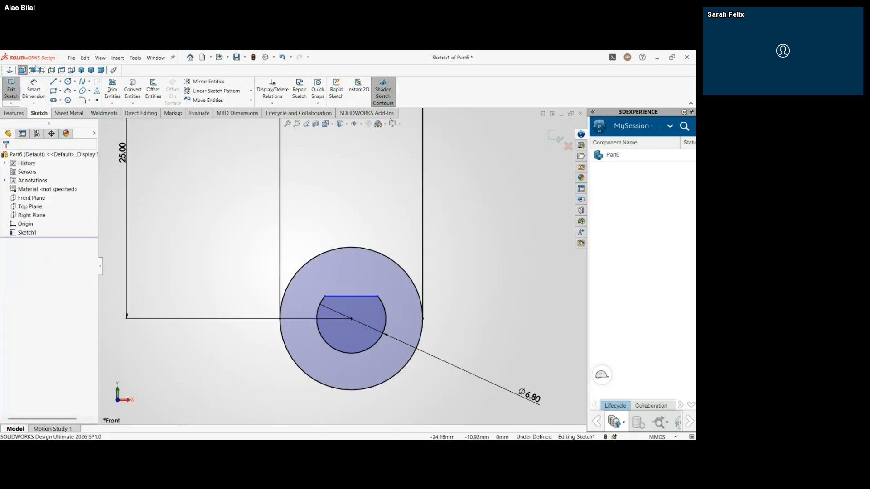
pyautogui.click(34, 87)
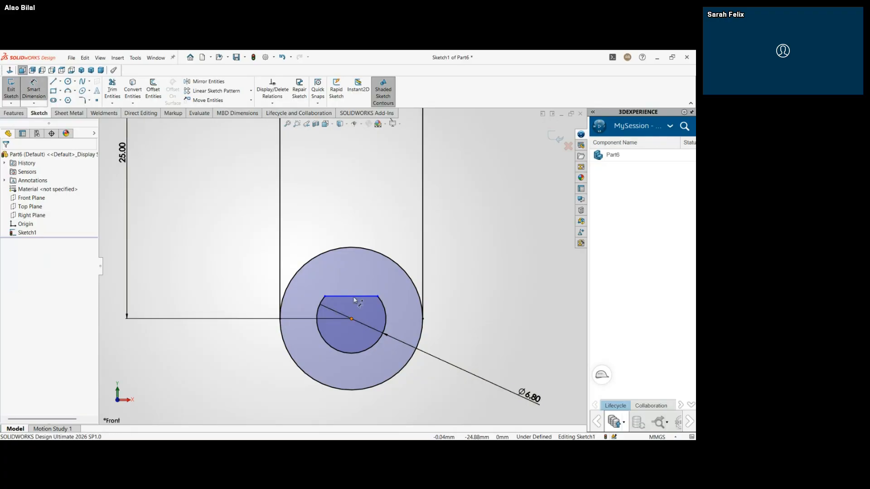
pyautogui.click(351, 319)
pyautogui.click(362, 296)
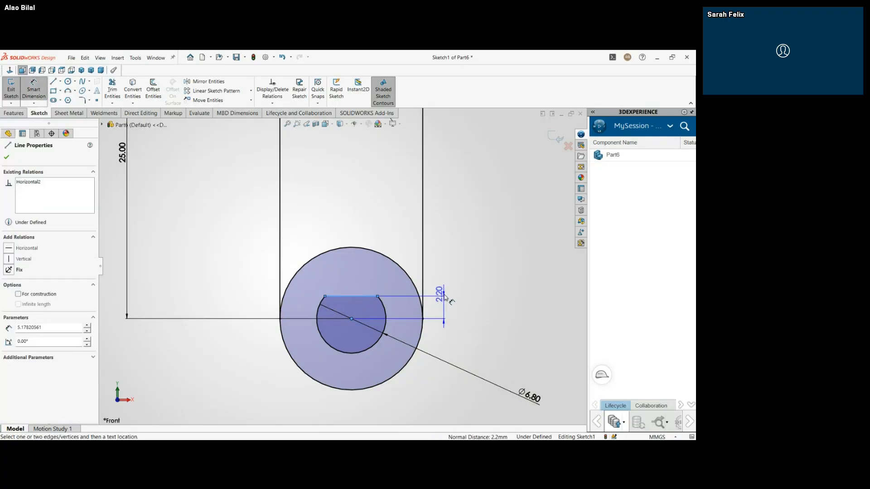
pyautogui.click(444, 279)
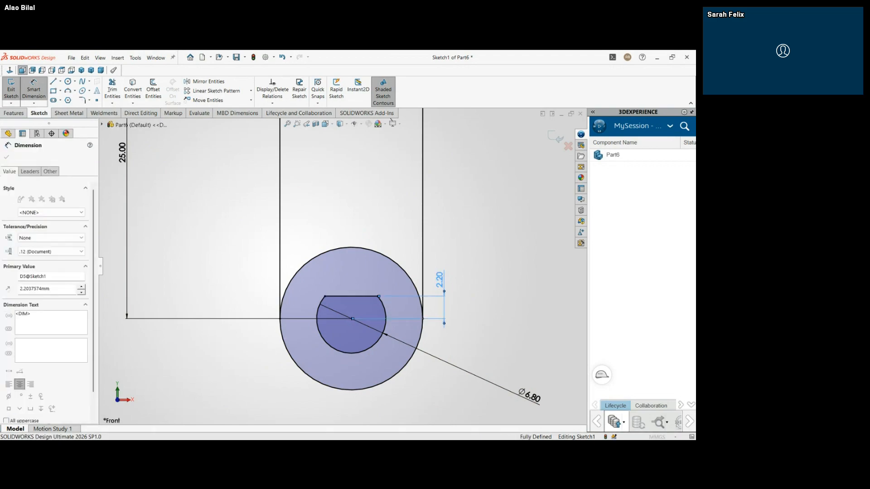
pyautogui.write('2')
pyautogui.press('Return')
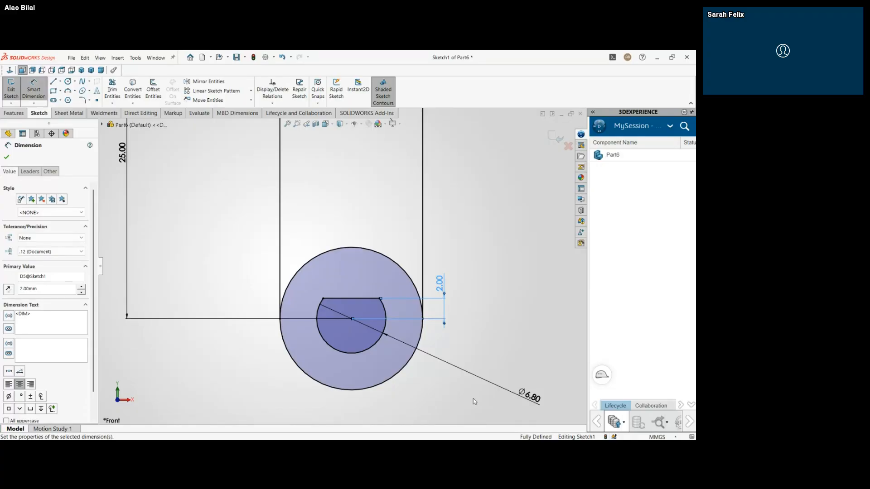
# Step: Extrude the slot body, lower ring and D-shaped regions of the sketch 6 mm, leaving the 6 mm hole open
pyautogui.scroll(4, 418, 332)
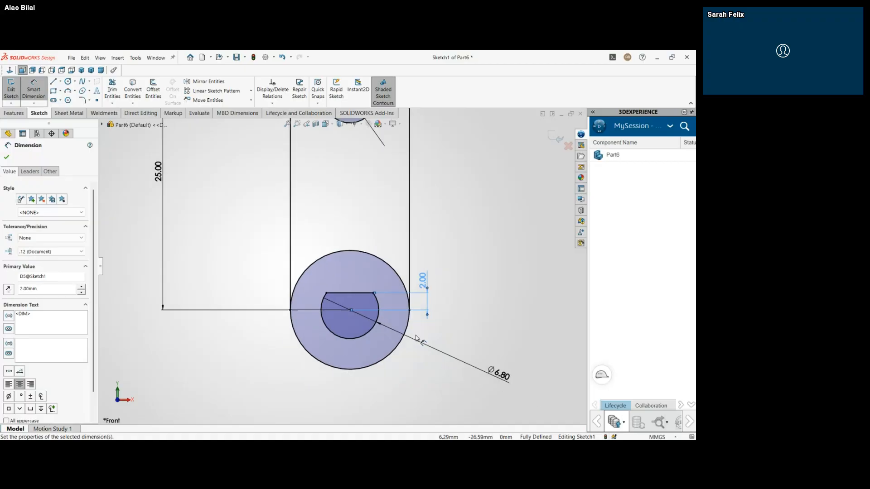
pyautogui.scroll(-3, 427, 253)
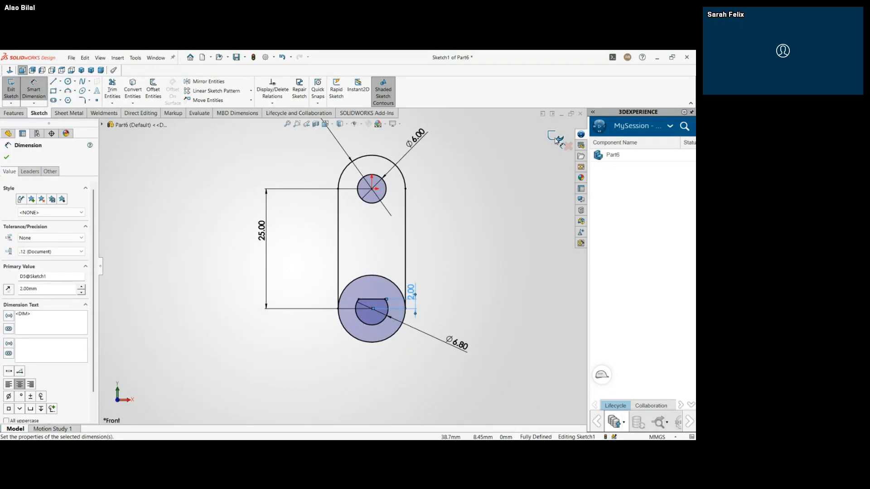
pyautogui.click(556, 140)
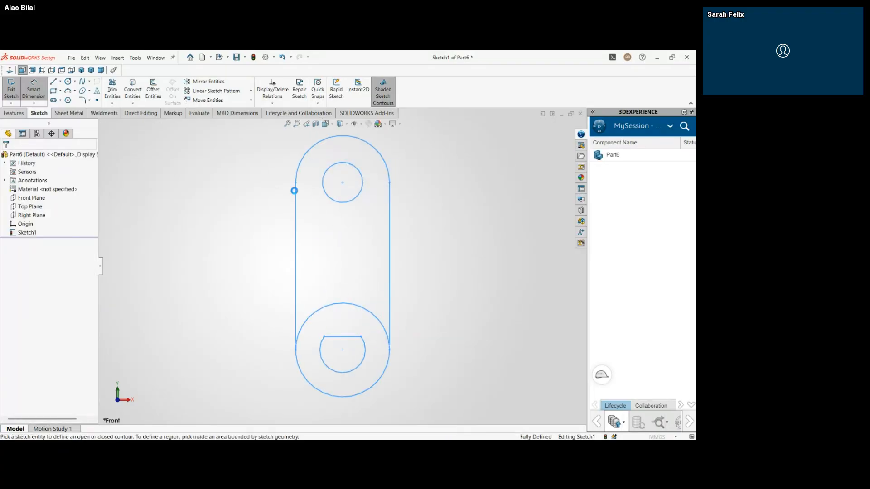
pyautogui.click(355, 278)
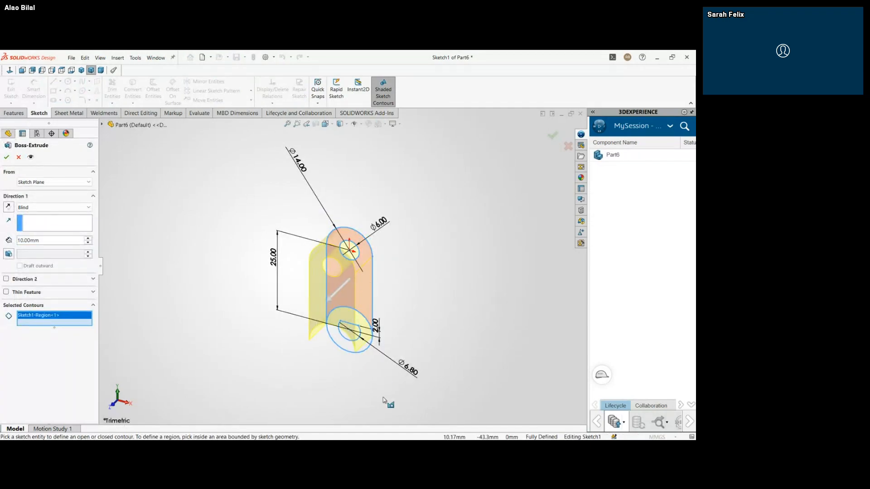
pyautogui.click(347, 335)
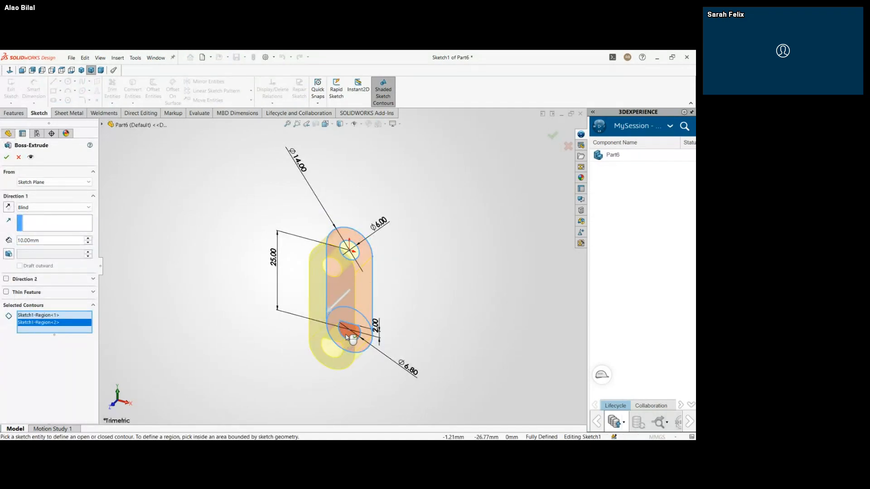
pyautogui.click(353, 343)
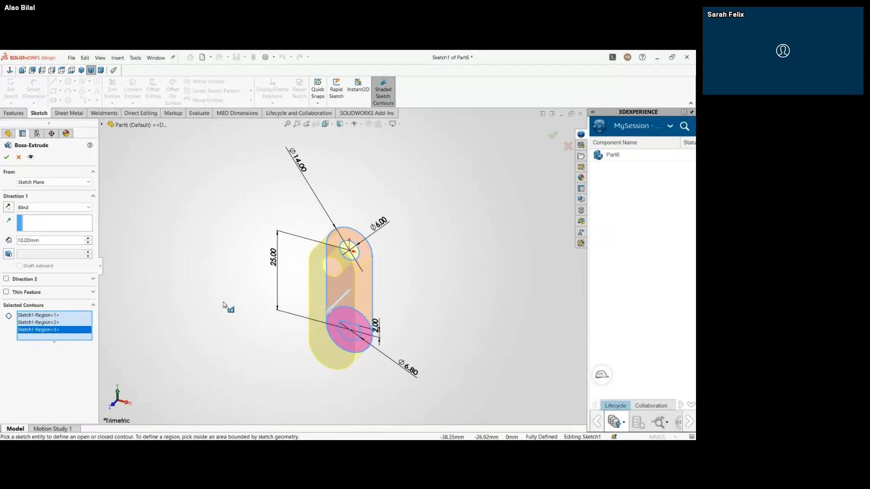
pyautogui.doubleClick(43, 241)
pyautogui.write('6')
pyautogui.press('Return')
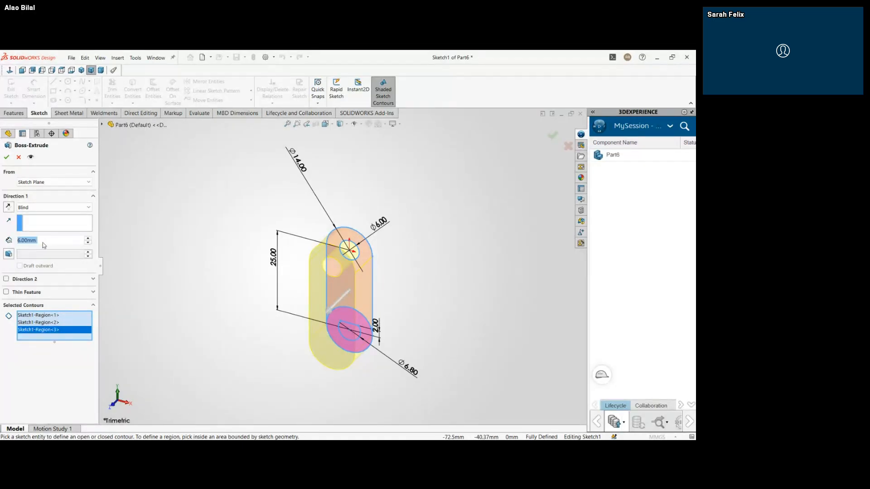
pyautogui.click(6, 157)
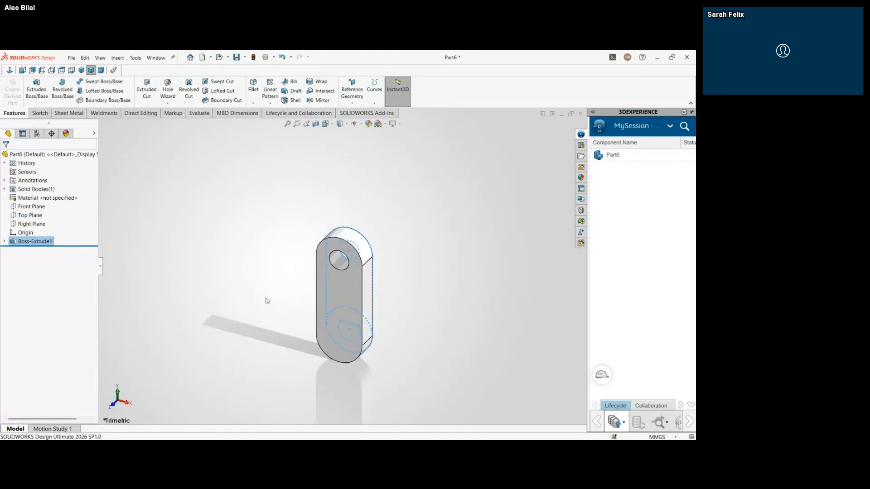
# Step: Extrude the lower ring and D-shaped regions of the link's existing sketch 12.5 mm, merged with the body
pyautogui.moveTo(260, 301); pyautogui.dragTo(277, 308, button='middle')
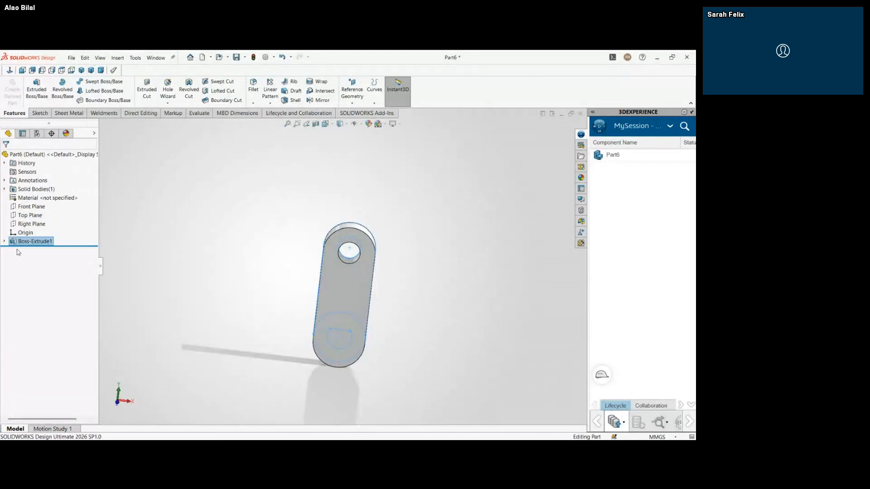
pyautogui.click(4, 241)
pyautogui.click(35, 250)
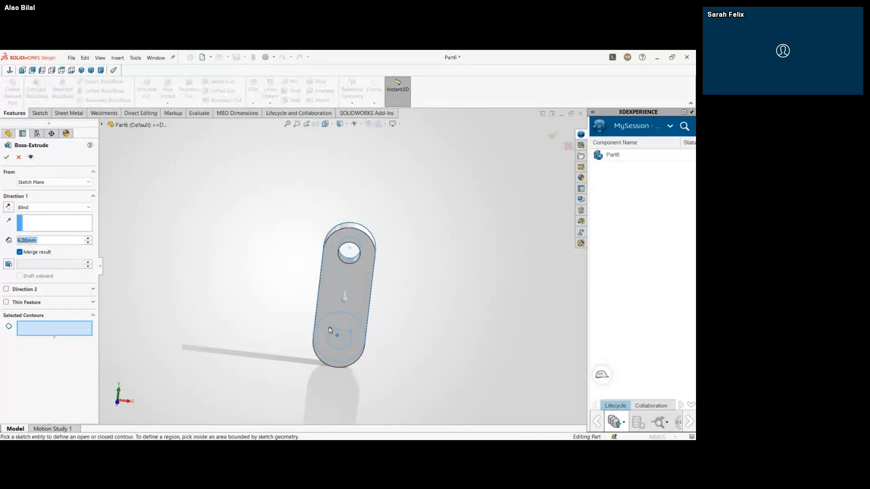
pyautogui.moveTo(301, 338); pyautogui.dragTo(225, 362, button='middle')
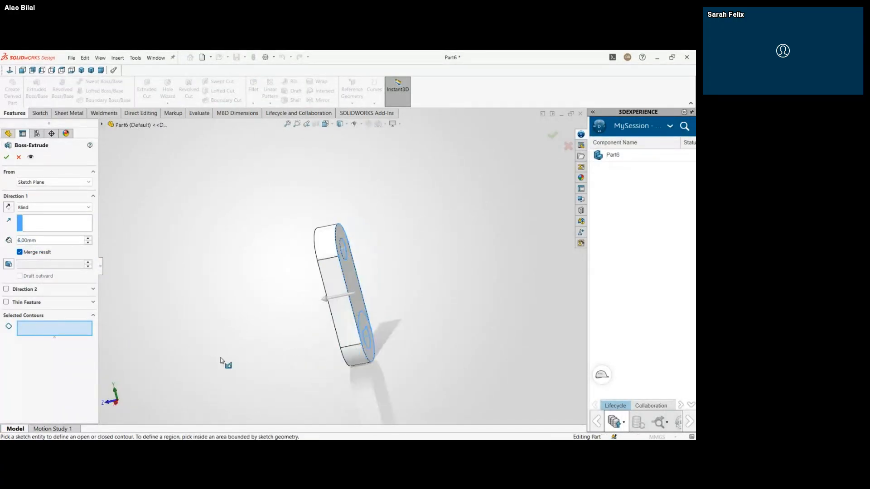
pyautogui.moveTo(444, 317); pyautogui.dragTo(368, 331, button='middle')
pyautogui.click(370, 330)
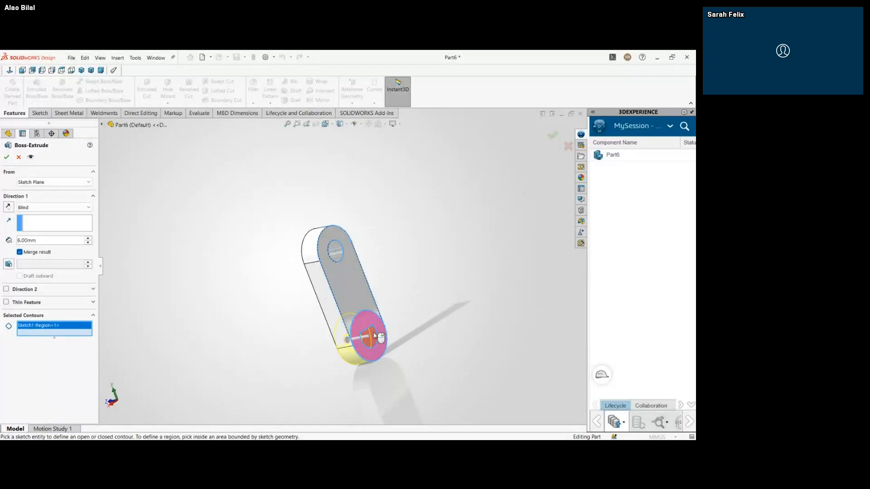
pyautogui.click(369, 337)
pyautogui.moveTo(300, 359); pyautogui.dragTo(396, 341, button='middle')
pyautogui.click(374, 335)
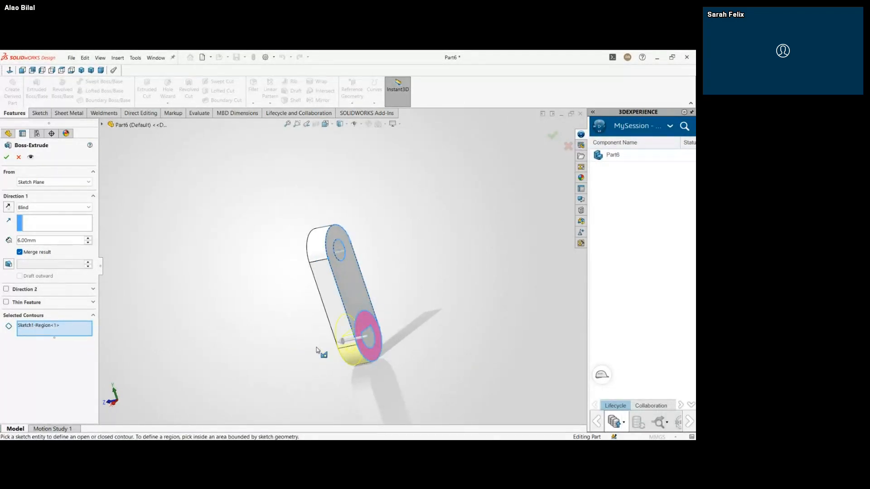
pyautogui.moveTo(318, 348); pyautogui.dragTo(412, 431, button='middle')
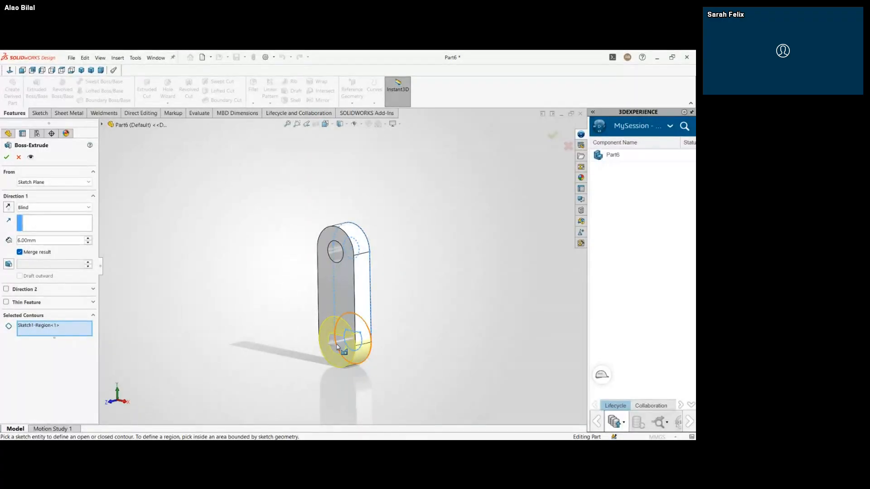
pyautogui.moveTo(356, 348)
pyautogui.mouseDown(button='middle')
pyautogui.moveTo(376, 344)
pyautogui.moveTo(365, 340)
pyautogui.mouseUp(button='middle')
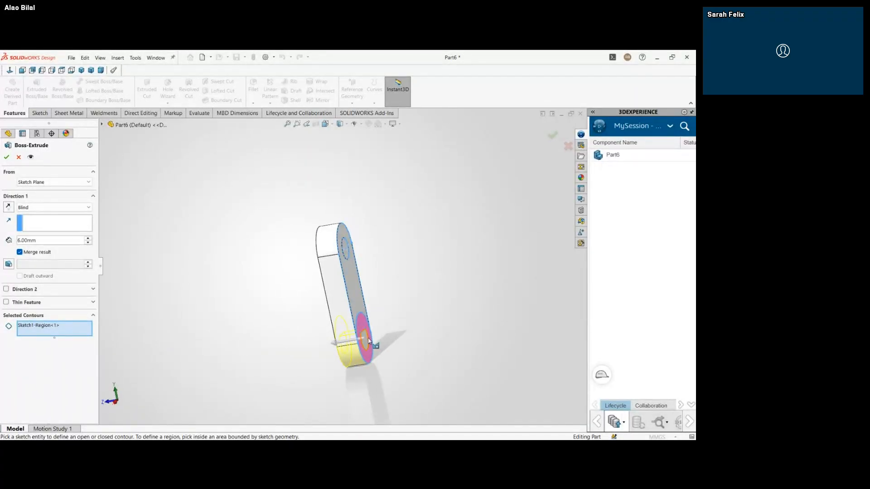
pyautogui.click(367, 341)
pyautogui.moveTo(296, 345); pyautogui.dragTo(381, 383, button='middle')
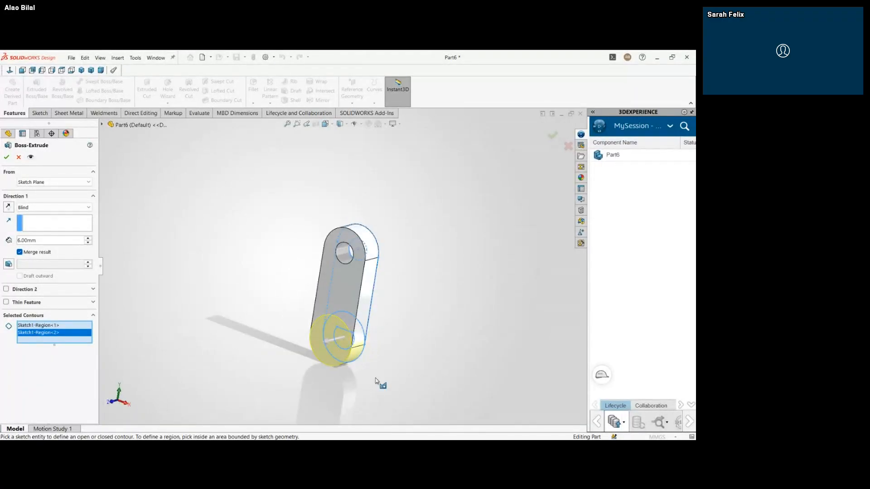
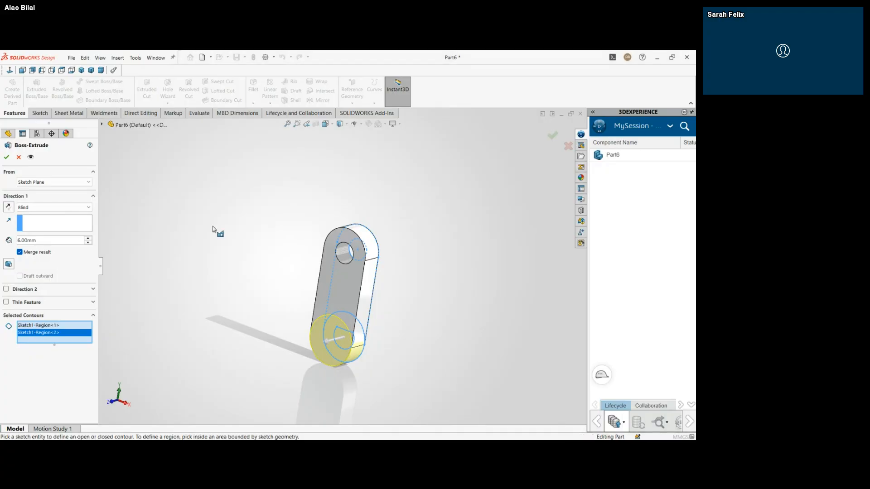
pyautogui.click(39, 241)
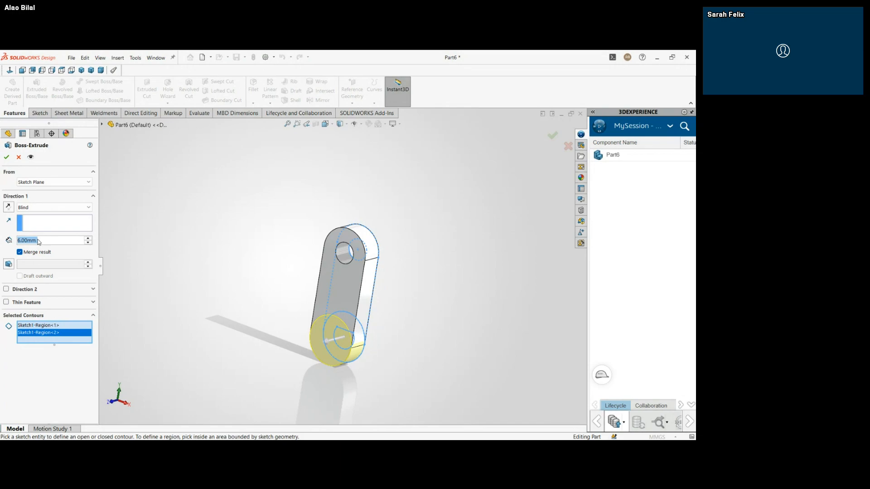
pyautogui.write('12.5')
pyautogui.press('Return')
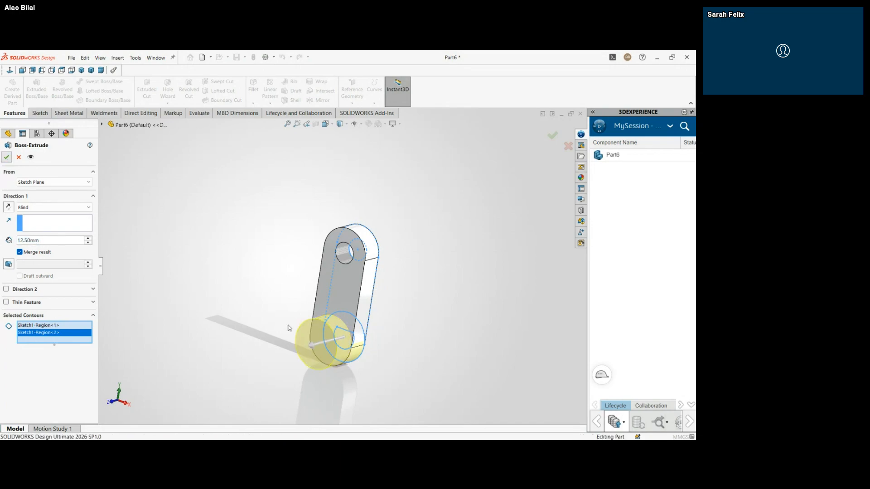
pyautogui.click(7, 157)
# Step: Extrude the sketch's D-shaped region 18.5 mm, starting from the end face of the lower round boss
pyautogui.moveTo(245, 363); pyautogui.dragTo(300, 365, button='middle')
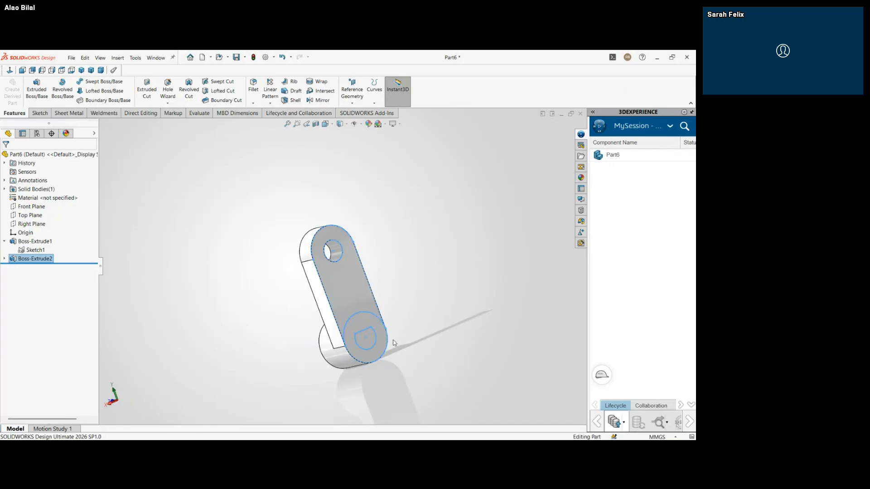
pyautogui.click(35, 250)
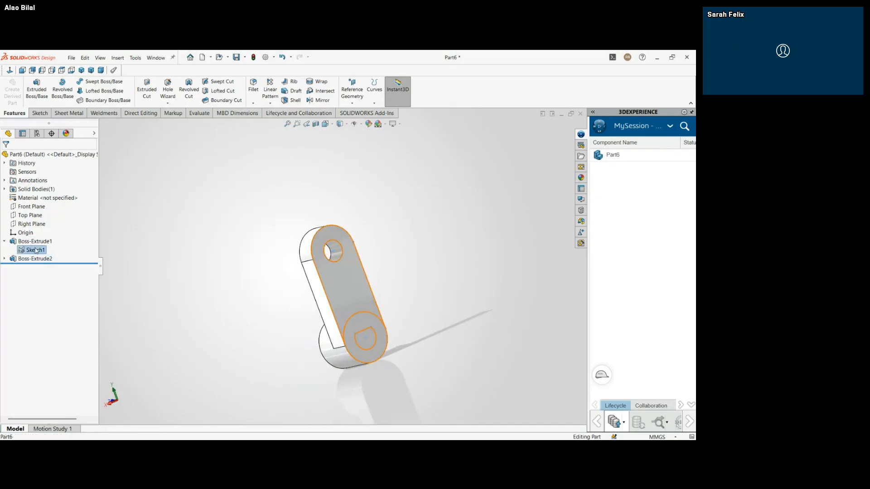
pyautogui.click(40, 91)
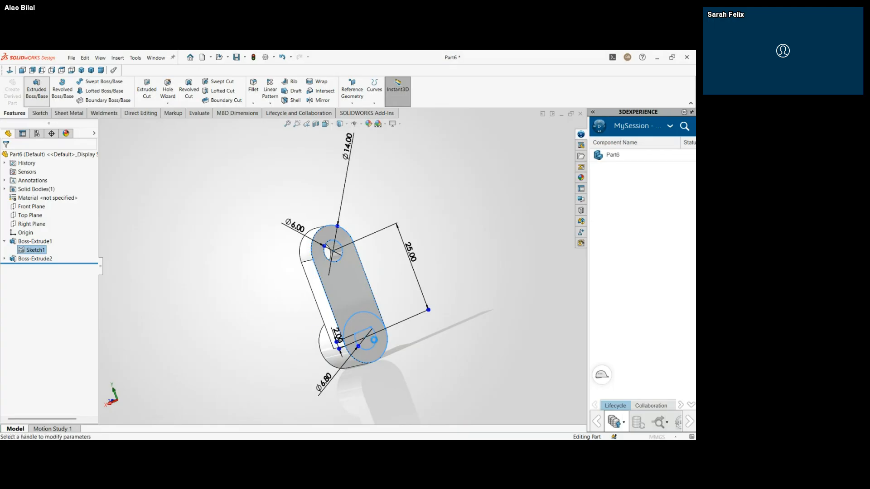
pyautogui.click(366, 339)
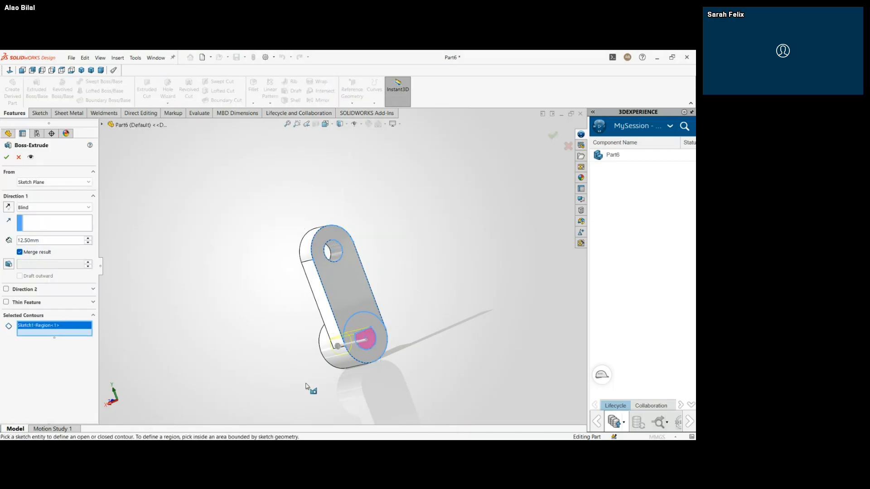
pyautogui.moveTo(307, 386); pyautogui.dragTo(410, 376, button='middle')
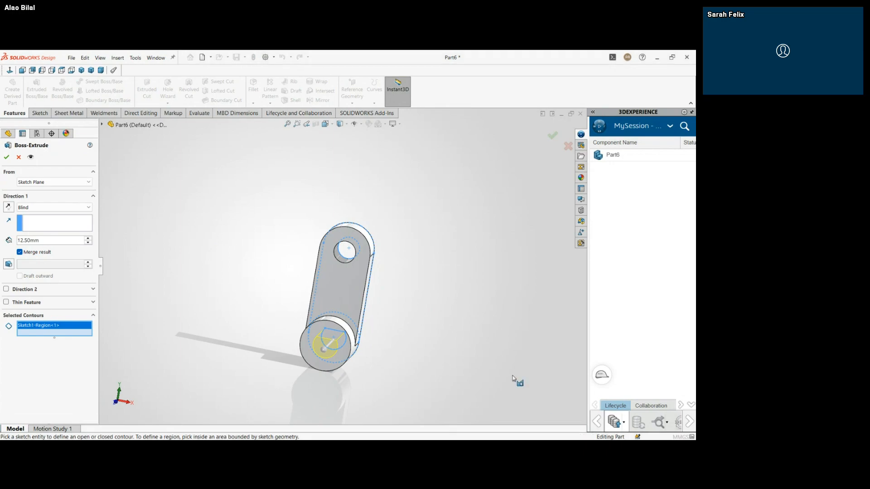
pyautogui.moveTo(514, 382); pyautogui.dragTo(352, 331, button='middle')
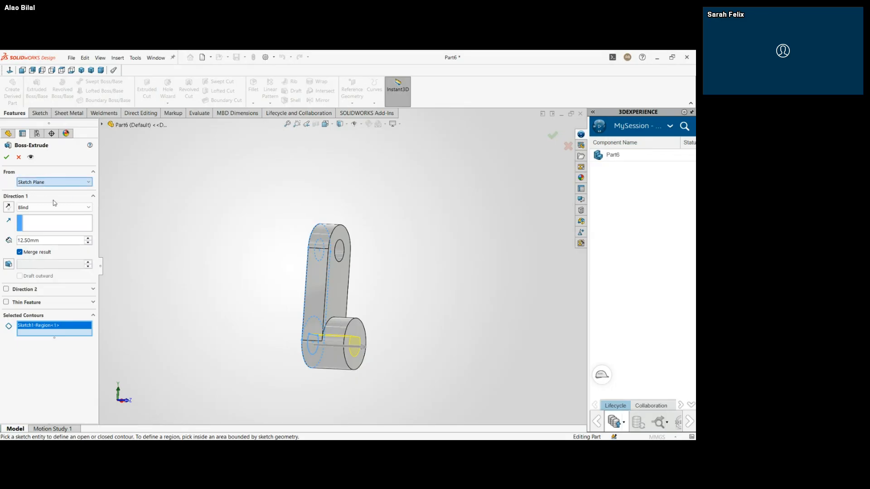
pyautogui.click(54, 182)
pyautogui.click(45, 194)
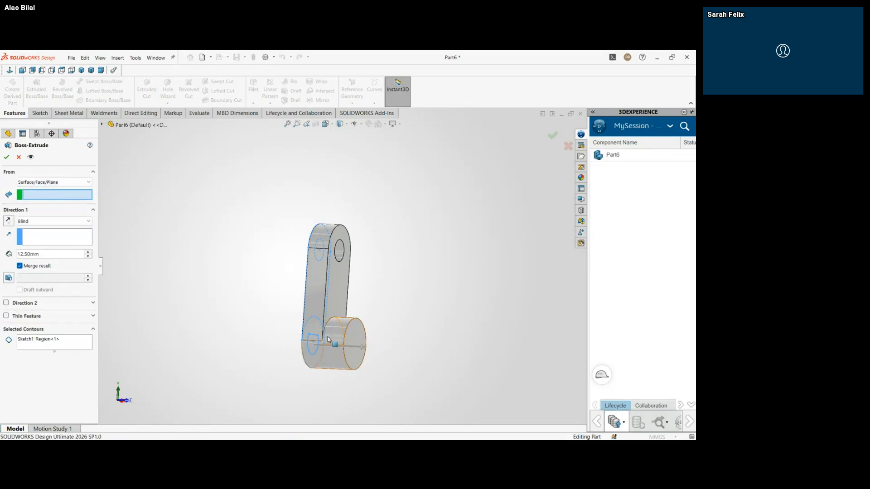
pyautogui.click(358, 333)
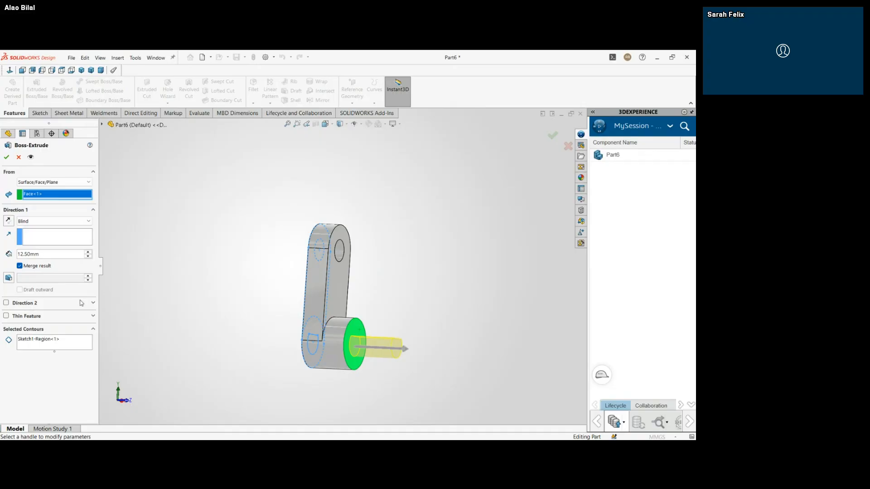
pyautogui.doubleClick(66, 254)
pyautogui.write('18.5')
pyautogui.press('Return')
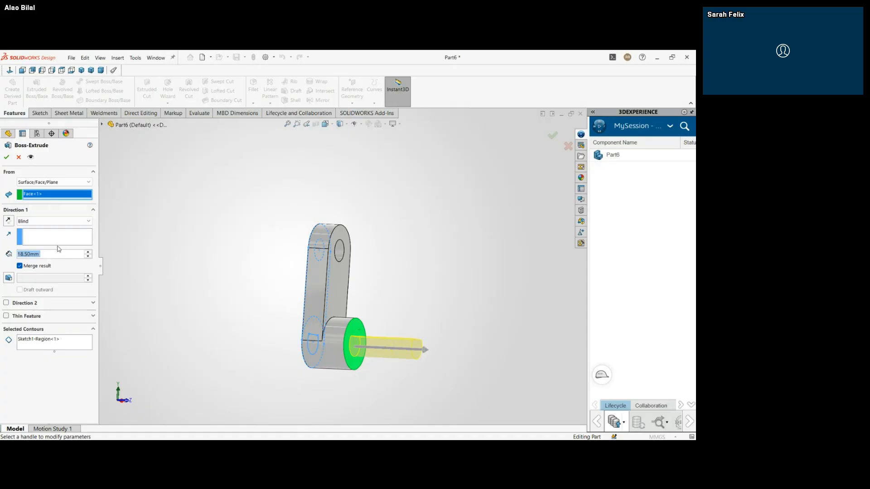
pyautogui.click(6, 157)
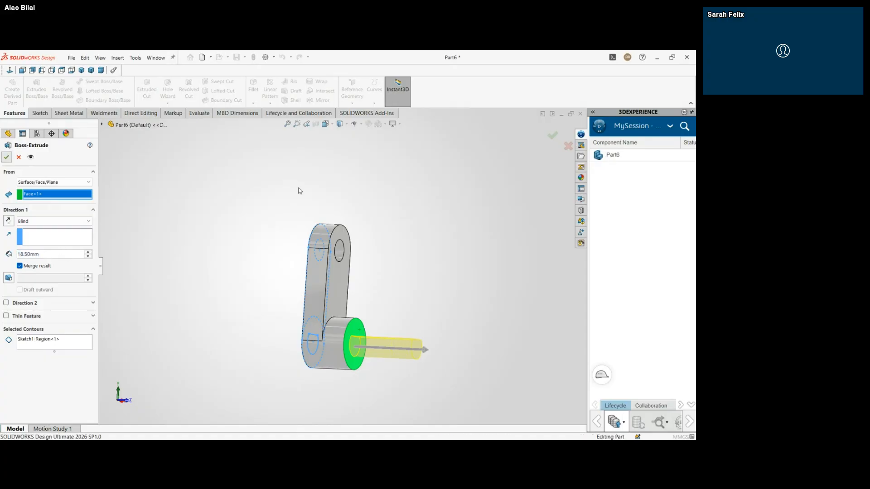
pyautogui.click(411, 254)
# Step: Fillet the 6 mm hole's edge on the link's back face with a 2 mm radius
pyautogui.moveTo(412, 254); pyautogui.dragTo(502, 291, button='middle')
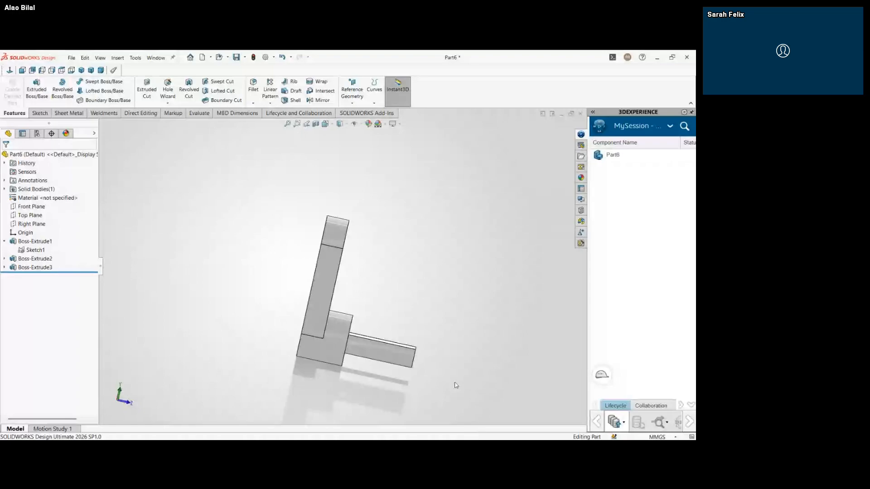
pyautogui.moveTo(398, 318); pyautogui.dragTo(324, 260, button='middle')
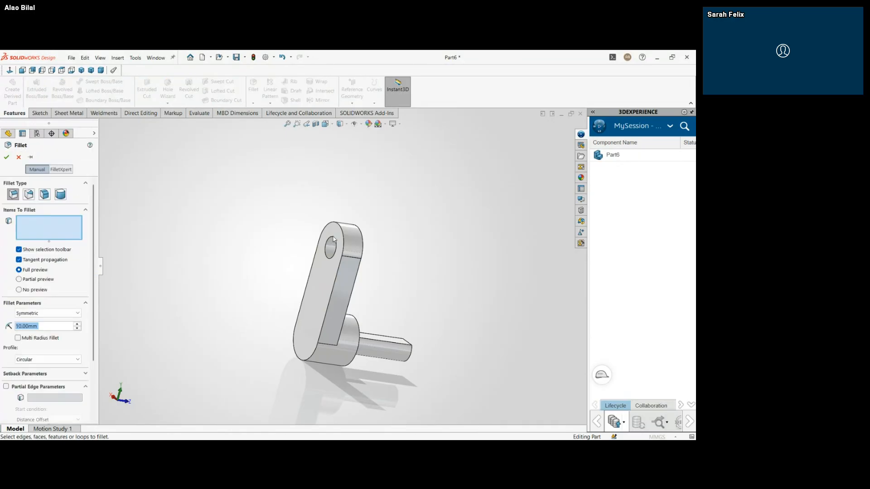
pyautogui.click(333, 239)
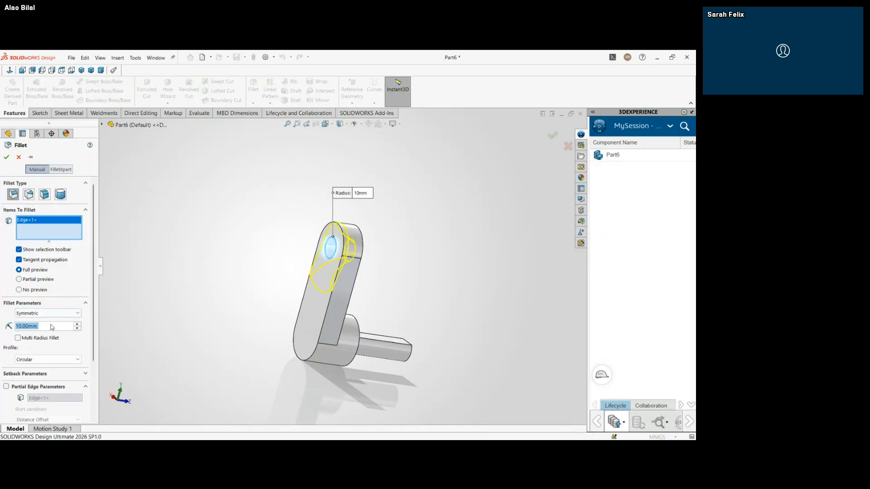
pyautogui.write('2')
pyautogui.press('Return')
pyautogui.click(7, 157)
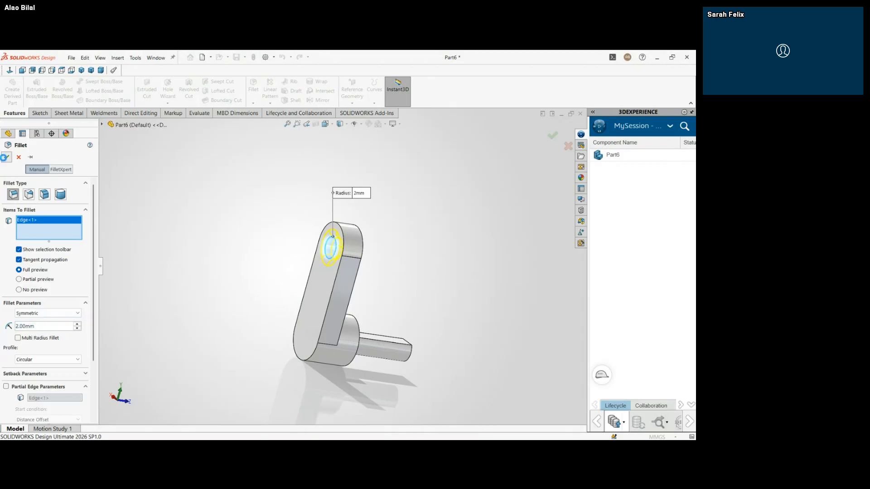
# Step: Start a sketch on the link's flat front face and convert its two straight side edges into sketch lines
pyautogui.moveTo(239, 286); pyautogui.dragTo(149, 284, button='middle')
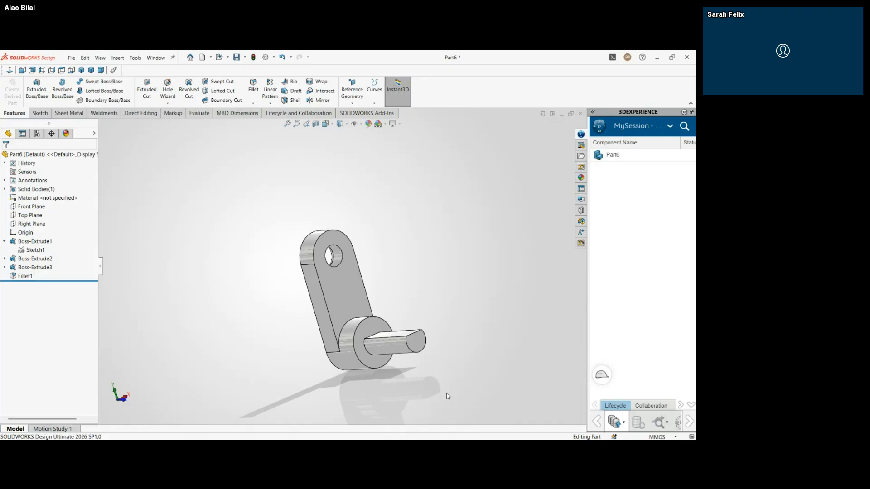
pyautogui.moveTo(366, 290); pyautogui.dragTo(344, 330, button='middle')
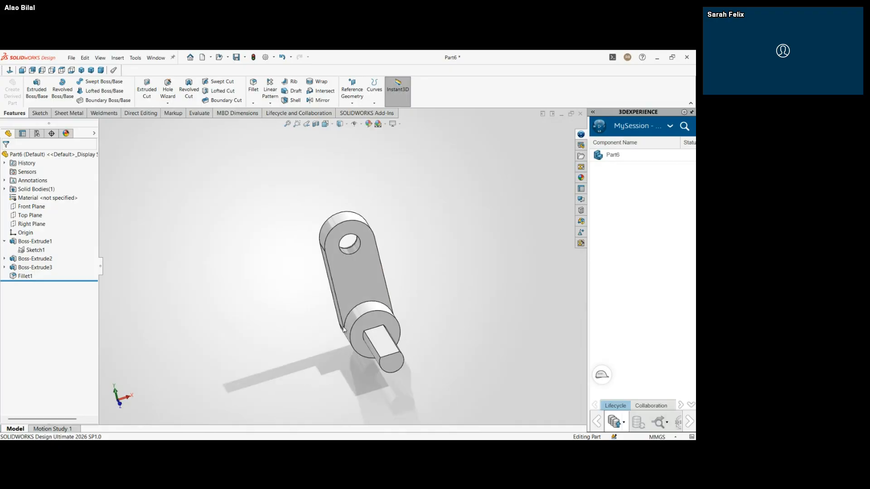
pyautogui.click(363, 268)
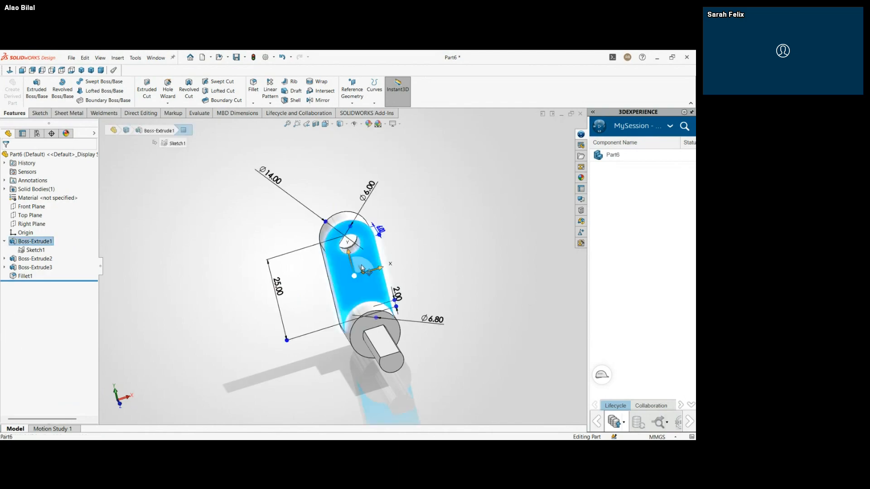
pyautogui.click(394, 242)
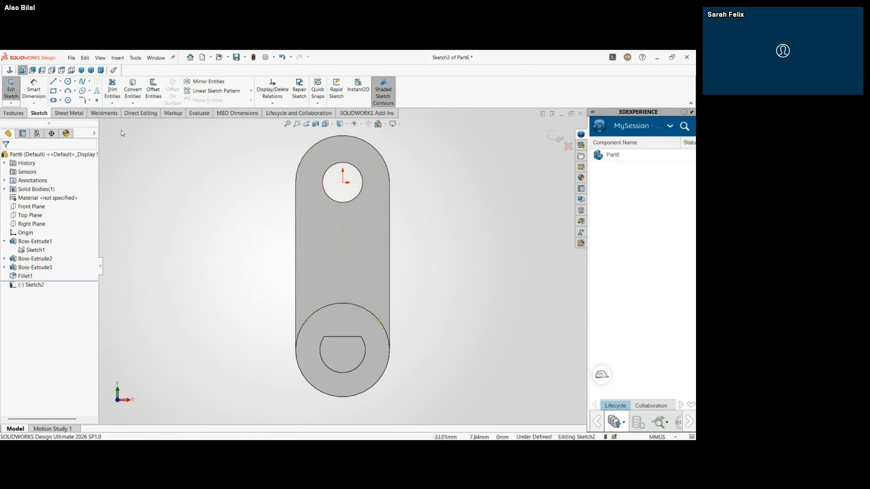
pyautogui.click(136, 90)
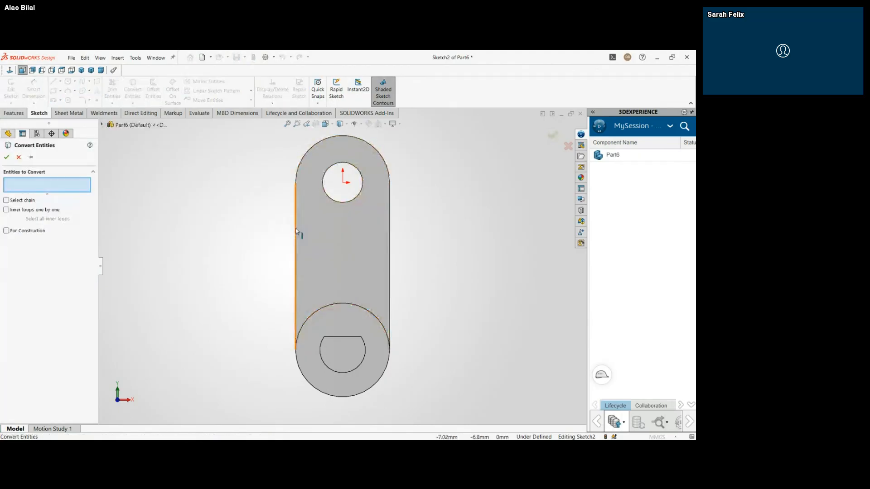
pyautogui.click(296, 232)
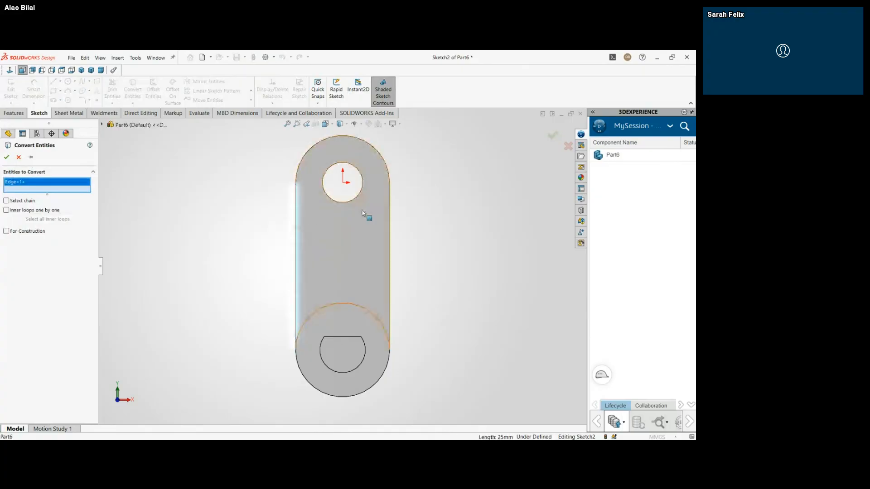
pyautogui.click(389, 226)
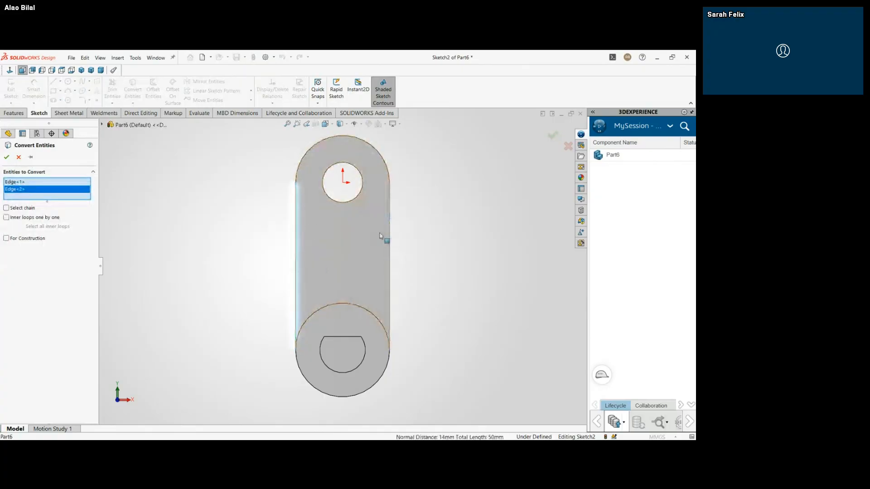
pyautogui.click(6, 157)
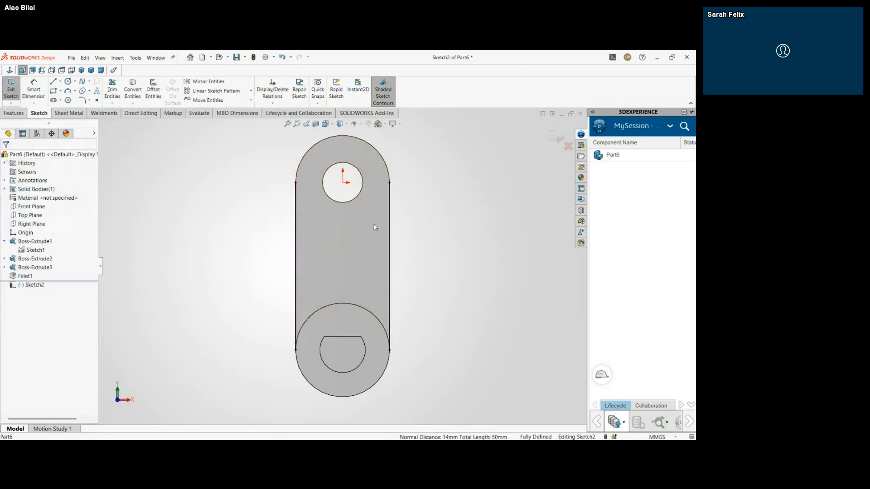
# Step: Offset the link's left vertical side line 4 mm inward, in one direction only
pyautogui.click(154, 93)
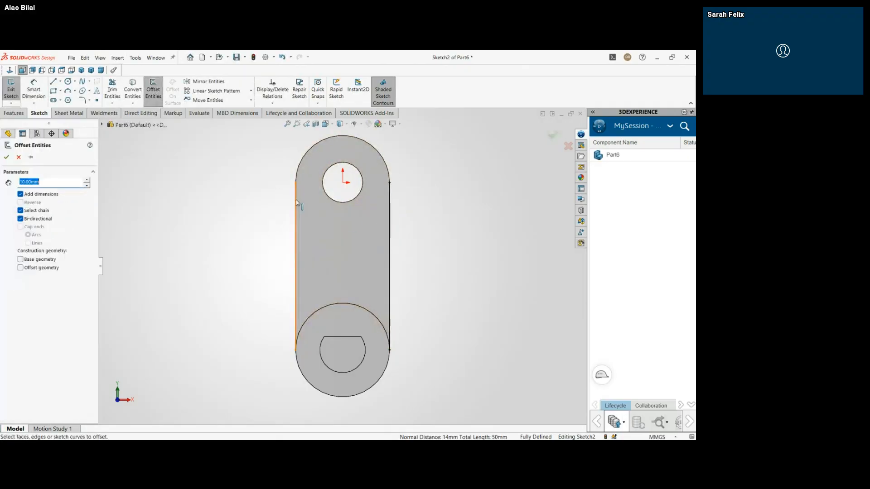
pyautogui.click(296, 230)
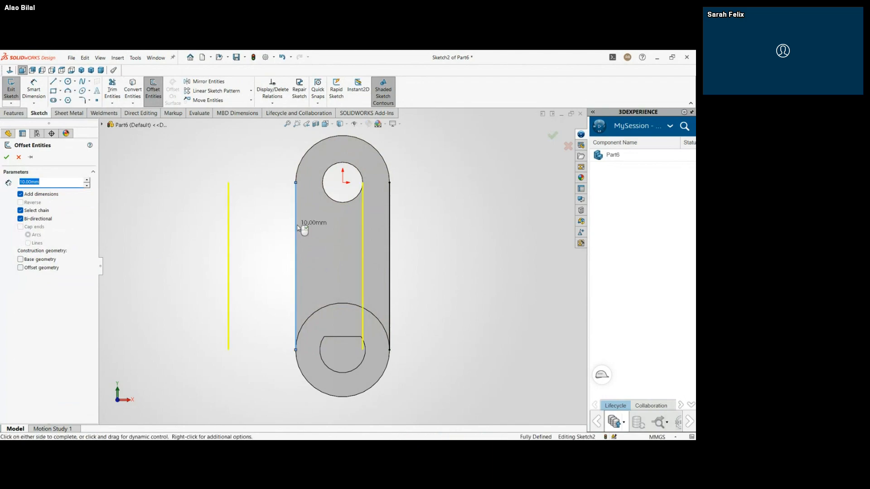
pyautogui.click(20, 219)
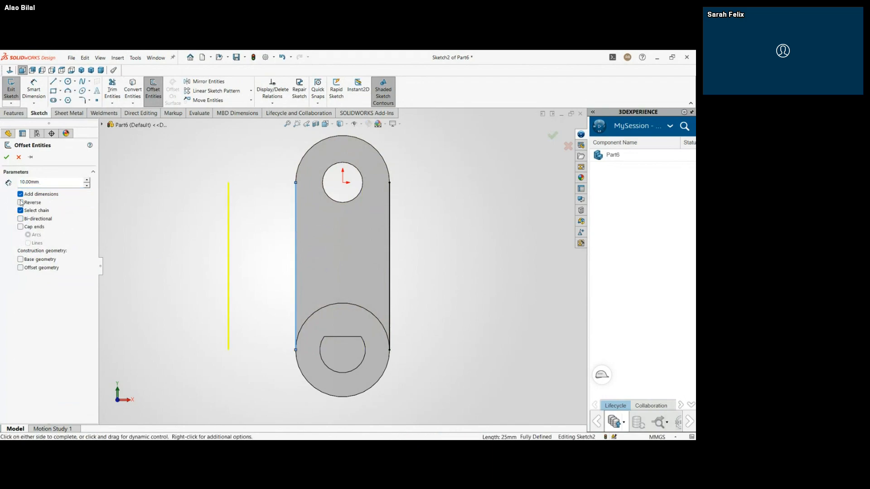
pyautogui.click(20, 202)
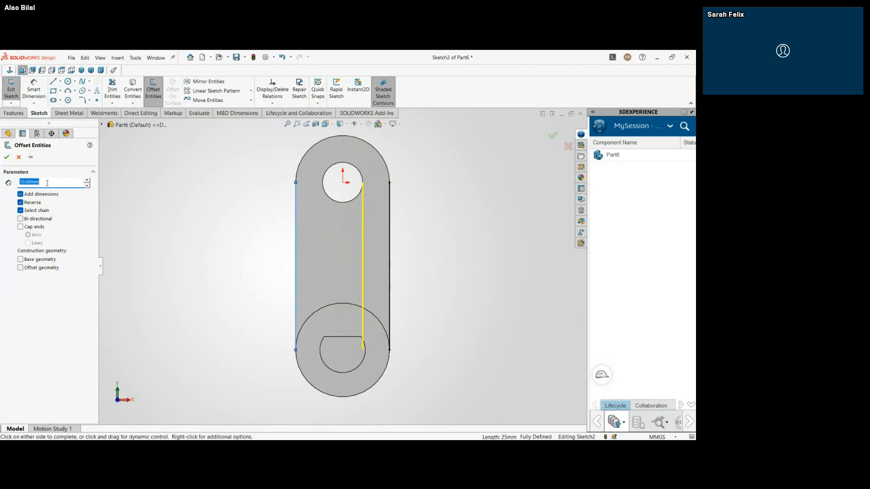
pyautogui.write('4')
pyautogui.press('Return')
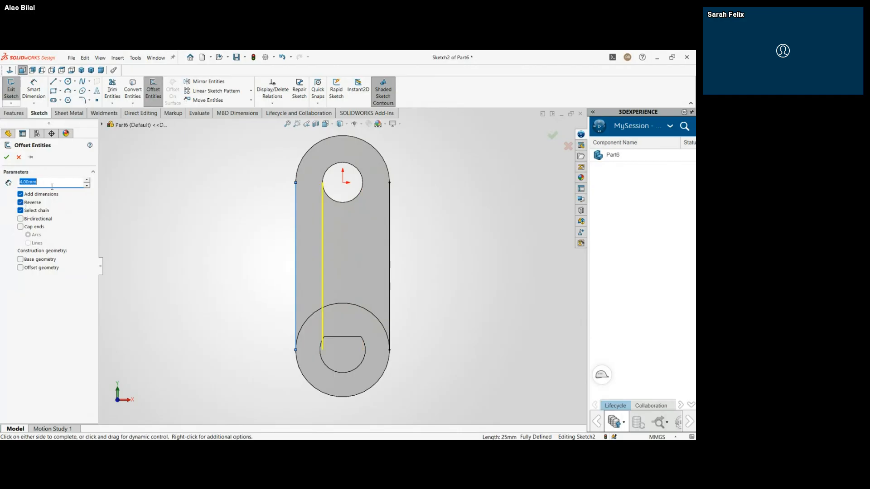
pyautogui.click(6, 157)
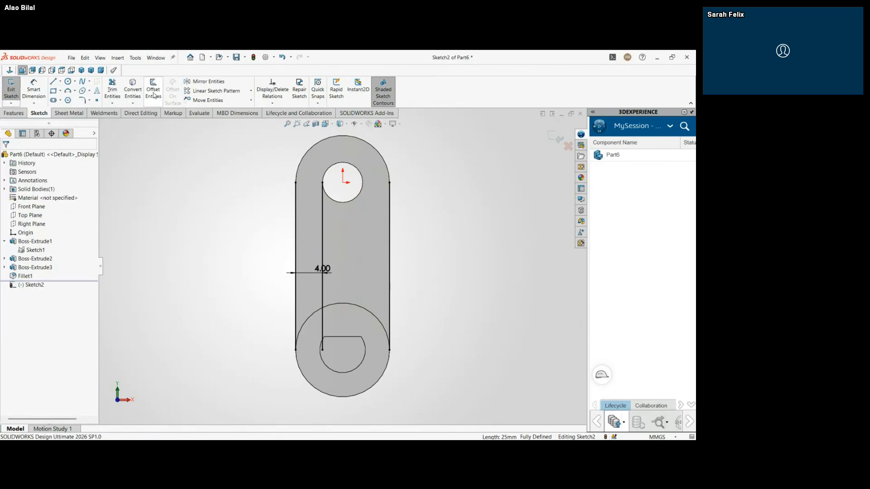
# Step: Offset the link's right vertical side line 4 mm inward
pyautogui.click(154, 93)
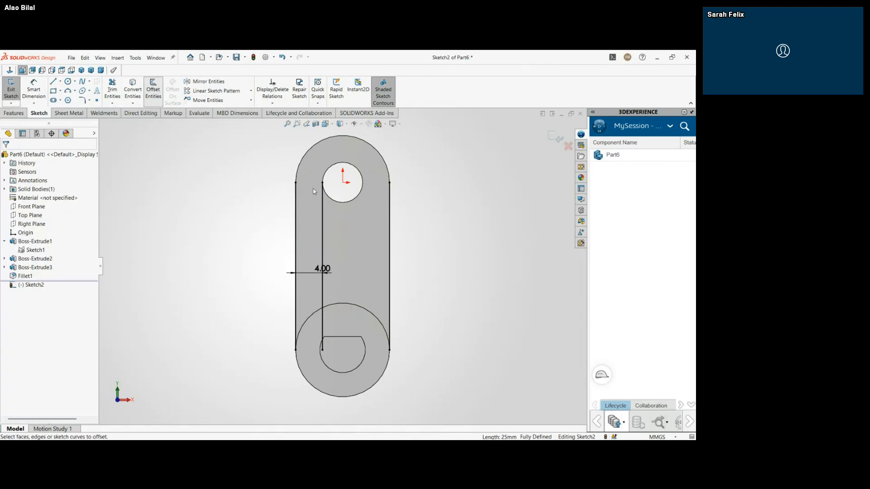
pyautogui.click(390, 208)
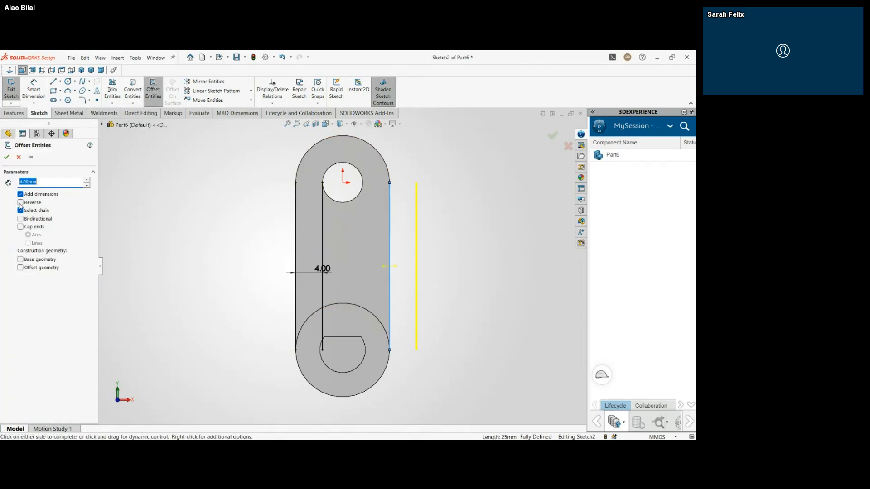
pyautogui.click(30, 203)
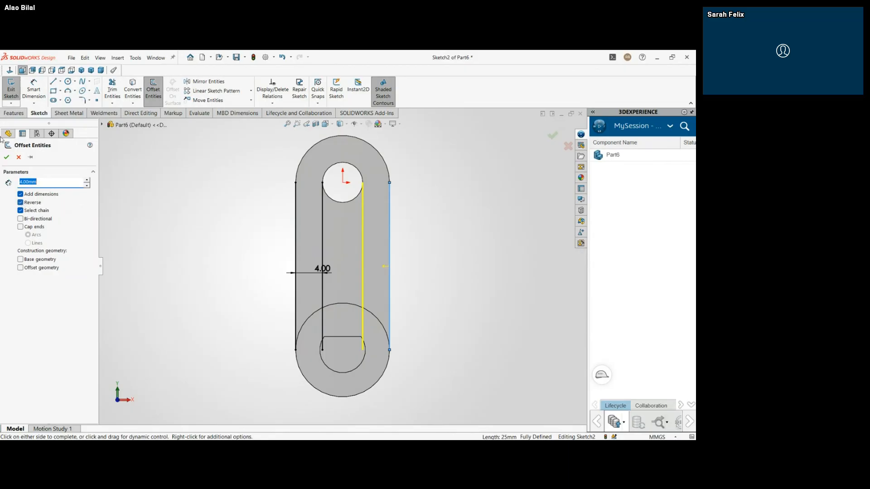
pyautogui.click(6, 157)
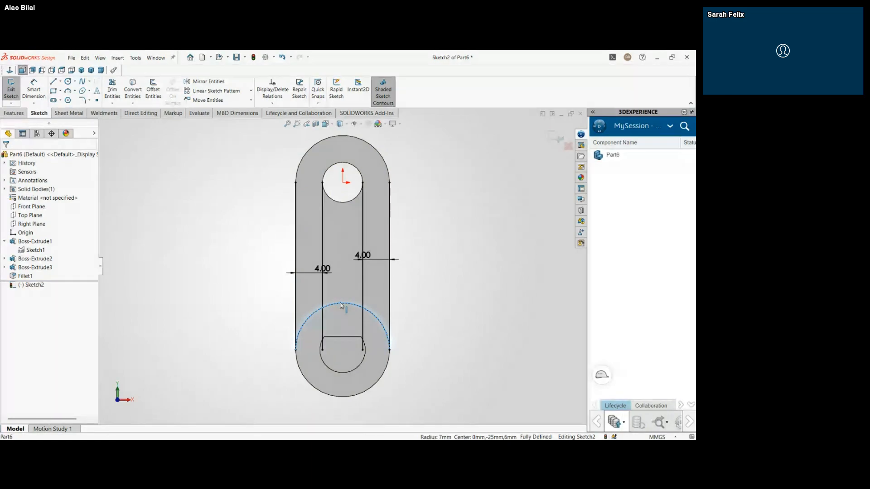
# Step: Convert the lower round boss's upper arc edge into the sketch and offset it 4 mm upward
pyautogui.click(136, 89)
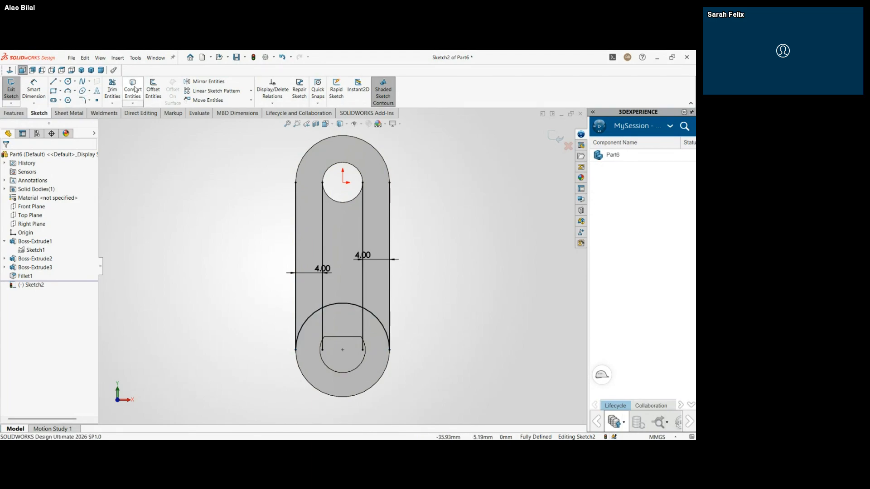
pyautogui.click(153, 90)
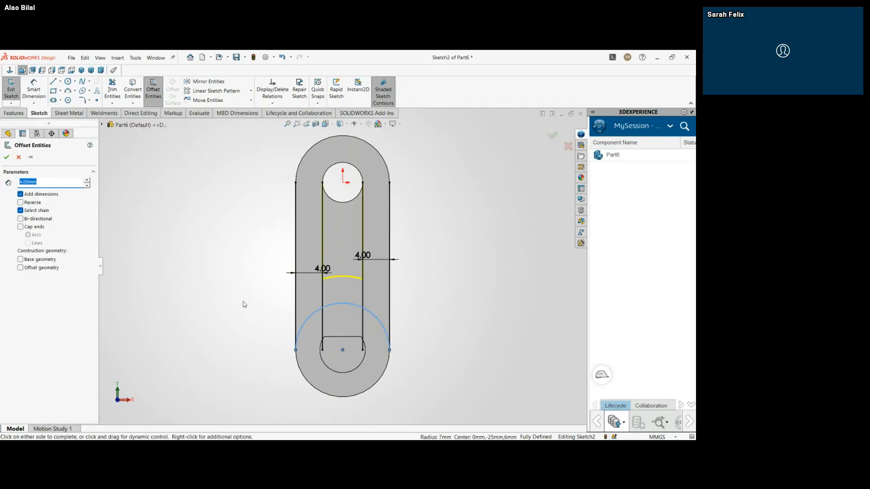
pyautogui.click(7, 157)
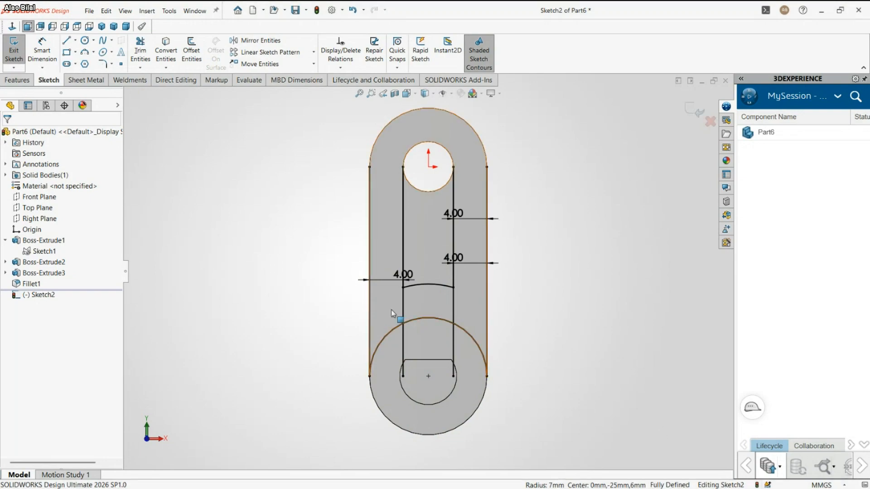
# Step: Delete the short offset arc between the two inner lines, keeping the converted boss arc
pyautogui.scroll(-3, 425, 309)
pyautogui.scroll(2, 425, 254)
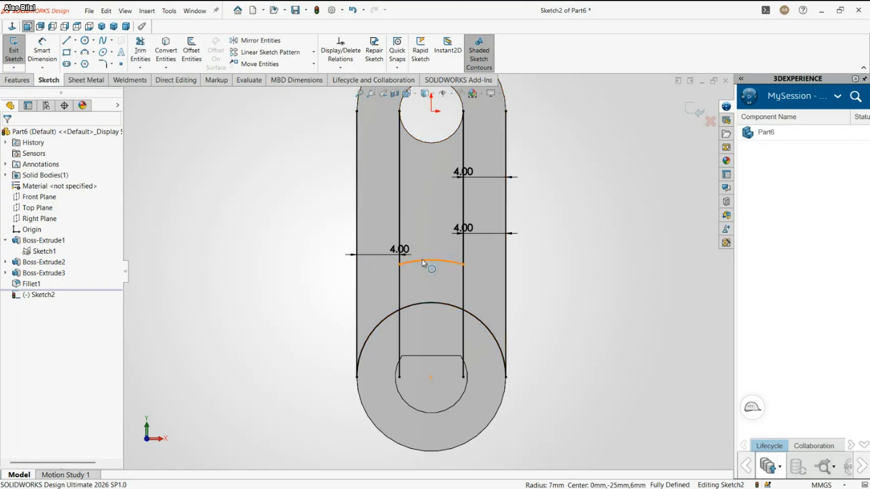
pyautogui.click(423, 263)
pyautogui.press('Delete')
pyautogui.hotkey('ctrl', 'z')
pyautogui.press('Delete')
pyautogui.click(430, 301)
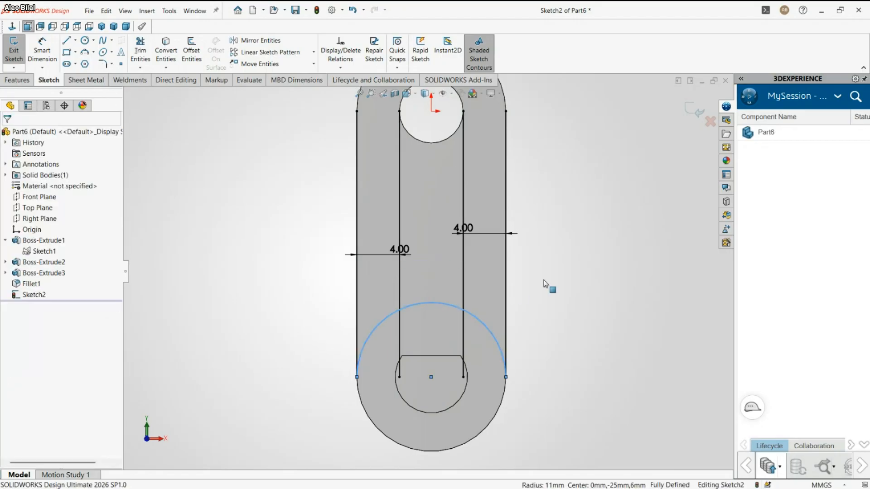
pyautogui.press('Escape')
# Step: Trim away the outer side lines, the inner line ends below the boss arc, and the arc portions outside the inner lines
pyautogui.click(433, 409)
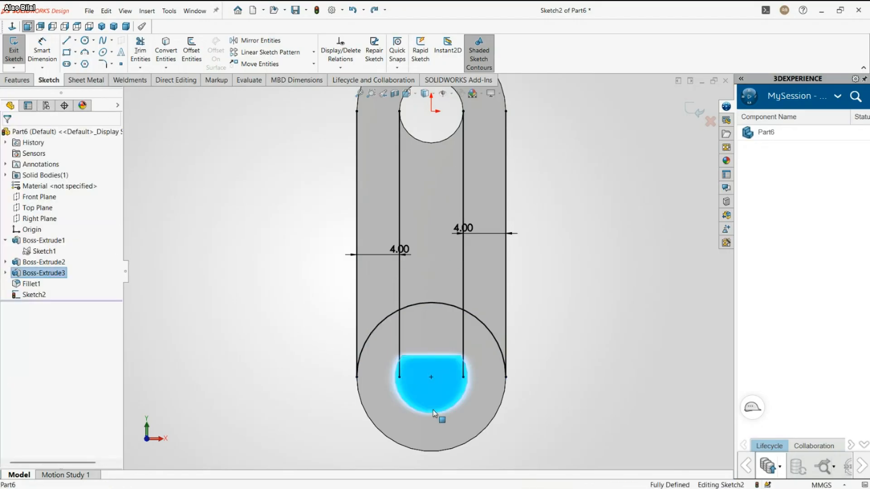
pyautogui.click(397, 373)
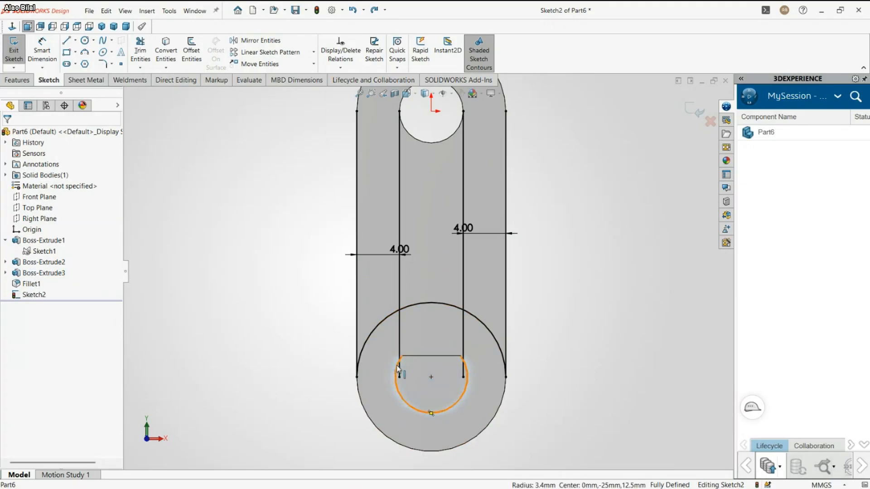
pyautogui.click(571, 297)
pyautogui.scroll(3, 562, 295)
pyautogui.scroll(-2, 442, 268)
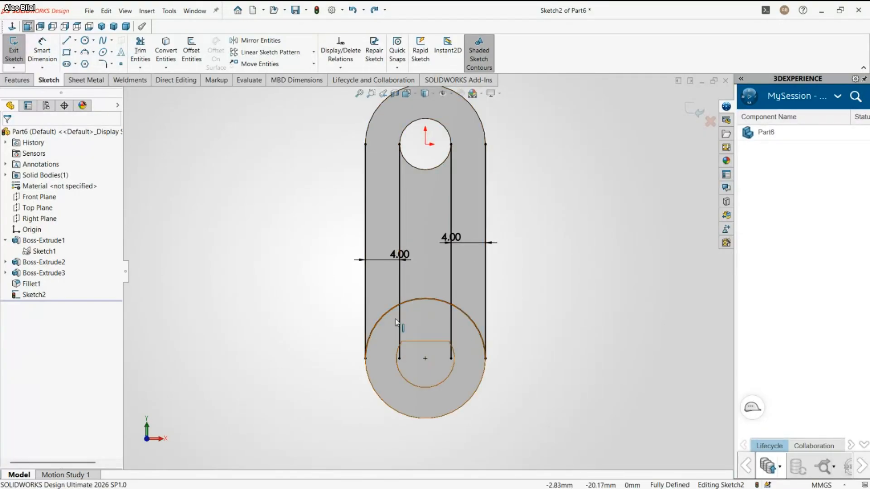
pyautogui.click(140, 52)
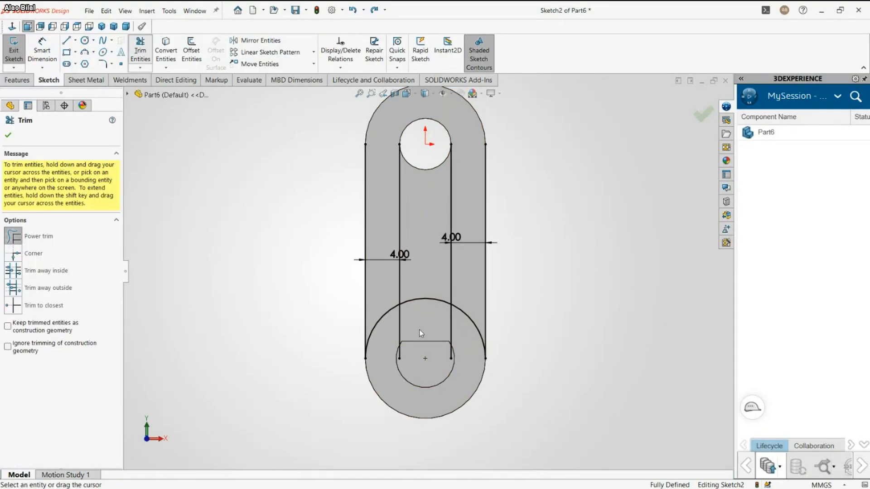
pyautogui.moveTo(420, 330)
pyautogui.mouseDown()
pyautogui.moveTo(372, 301)
pyautogui.moveTo(352, 225)
pyautogui.moveTo(376, 317)
pyautogui.moveTo(458, 338)
pyautogui.moveTo(493, 267)
pyautogui.moveTo(476, 212)
pyautogui.mouseUp()
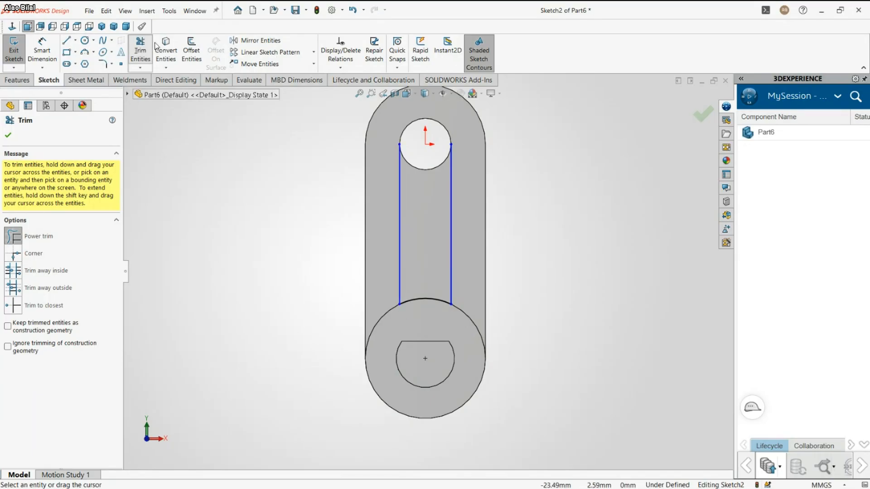
# Step: Add 1 mm sketch fillets at both corners where the inner vertical lines meet the boss arc
pyautogui.click(103, 64)
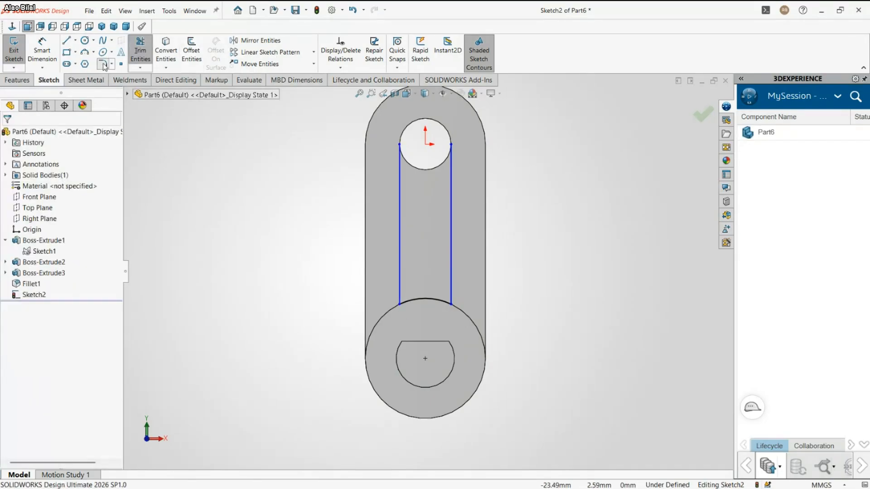
pyautogui.click(452, 297)
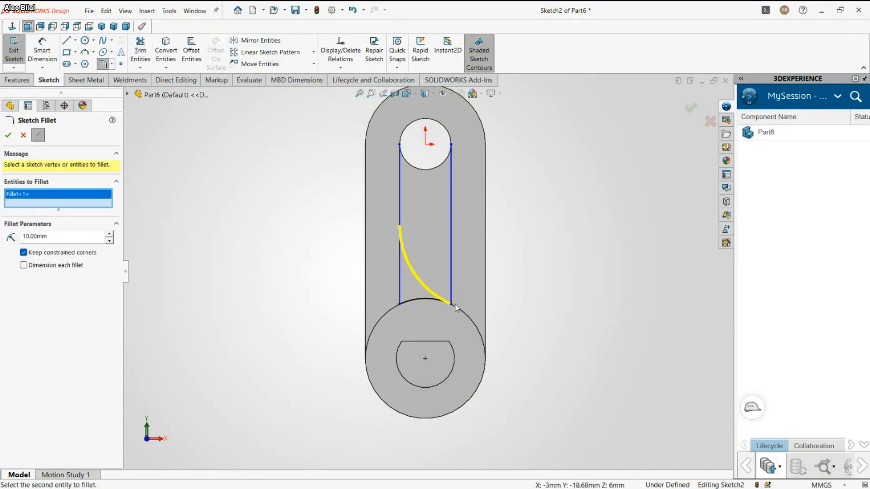
pyautogui.doubleClick(46, 236)
pyautogui.write('1')
pyautogui.click(457, 310)
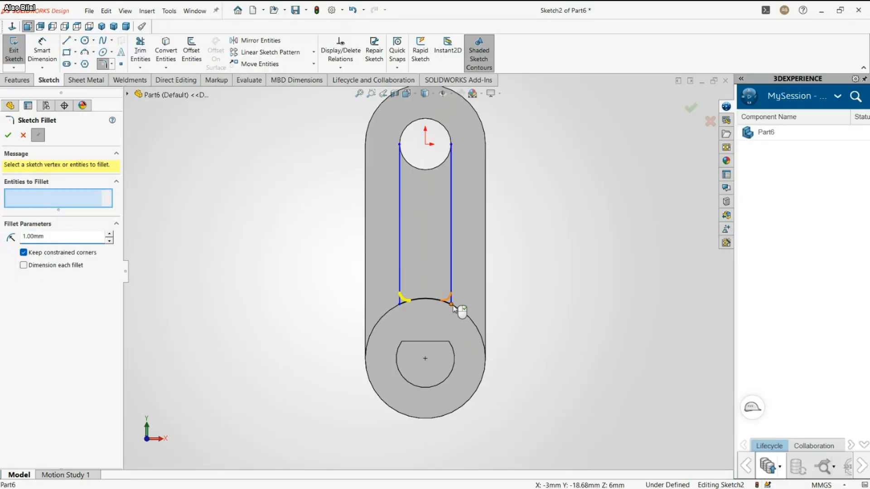
pyautogui.click(4, 134)
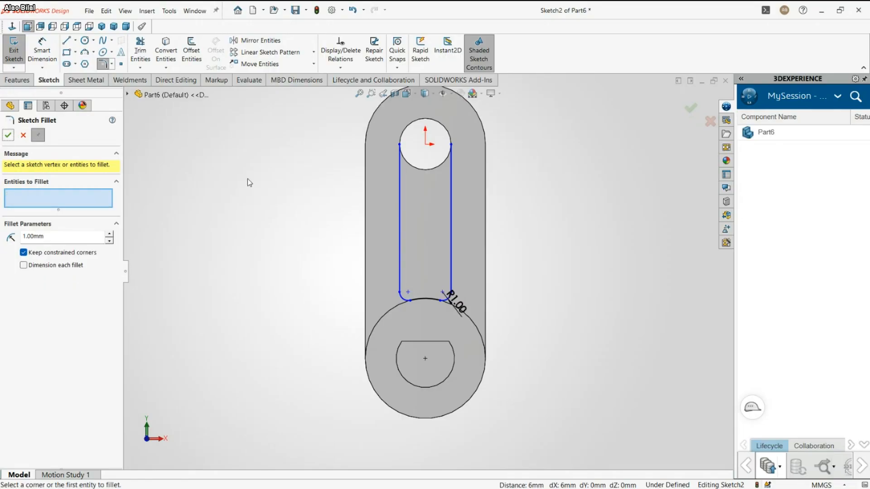
pyautogui.click(12, 137)
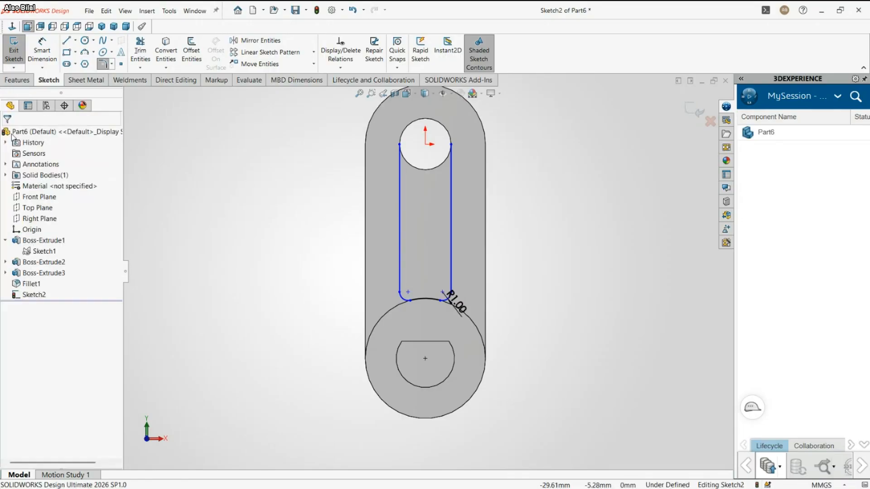
# Step: Dimension the distance from each inner vertical line to the link's adjacent outer side edge
pyautogui.press('d')
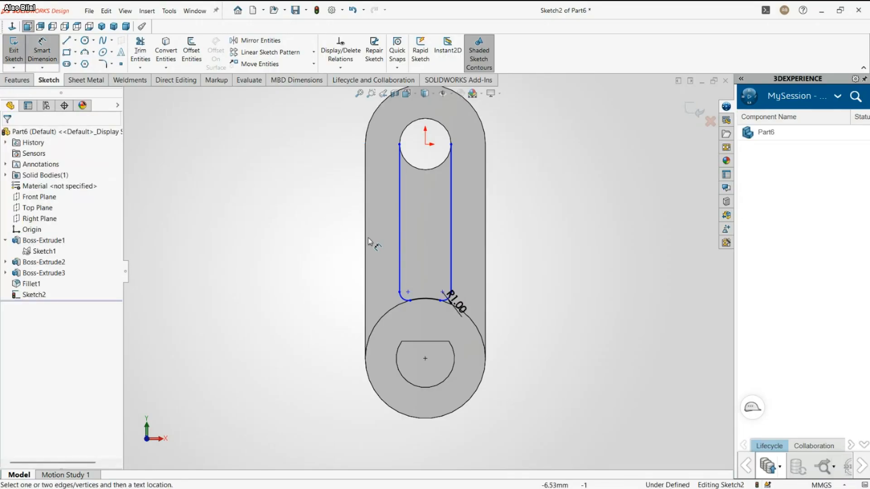
pyautogui.click(366, 236)
pyautogui.click(399, 228)
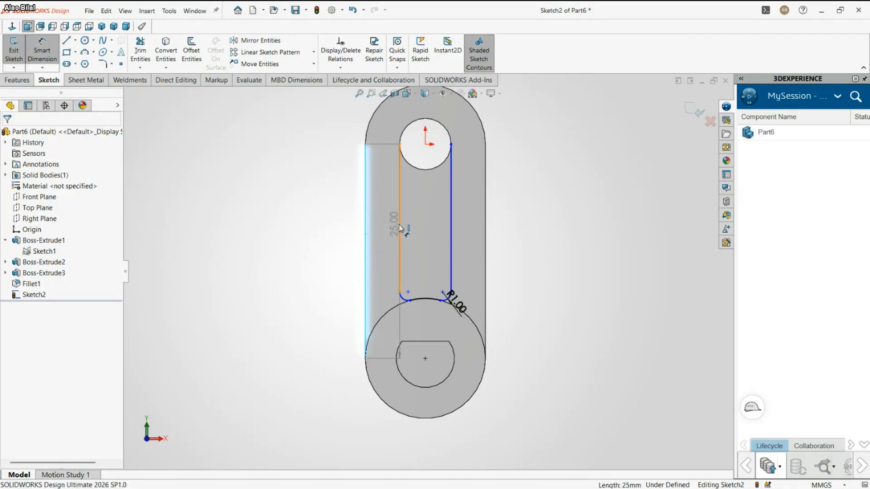
pyautogui.click(302, 256)
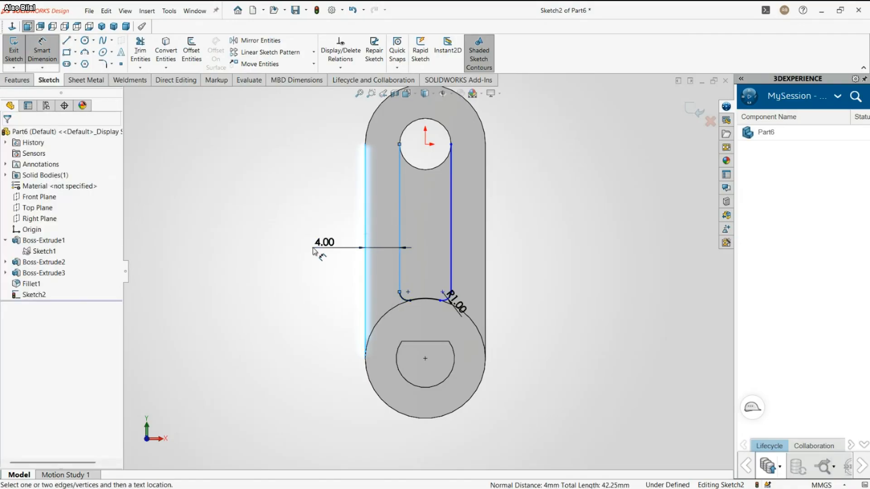
pyautogui.click(331, 242)
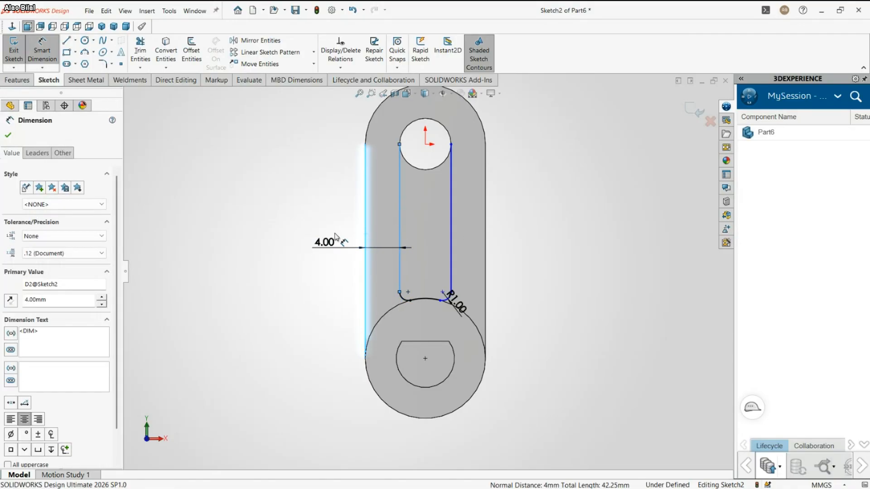
pyautogui.click(452, 252)
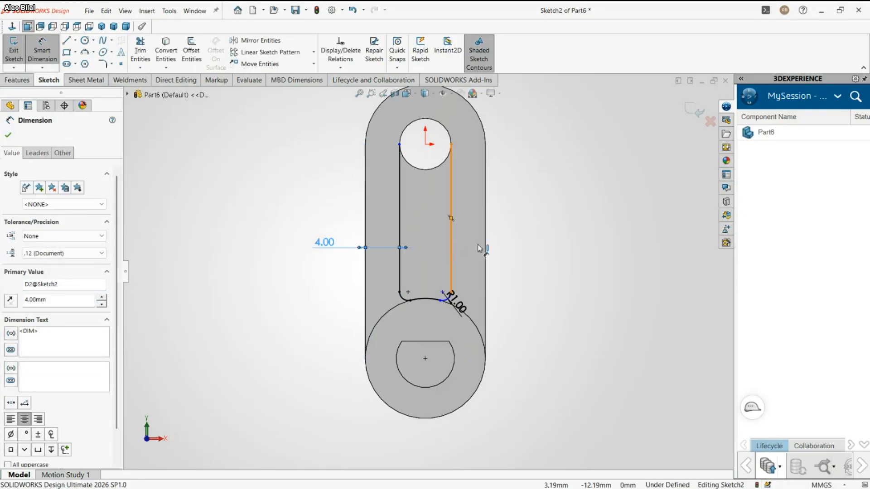
pyautogui.click(484, 239)
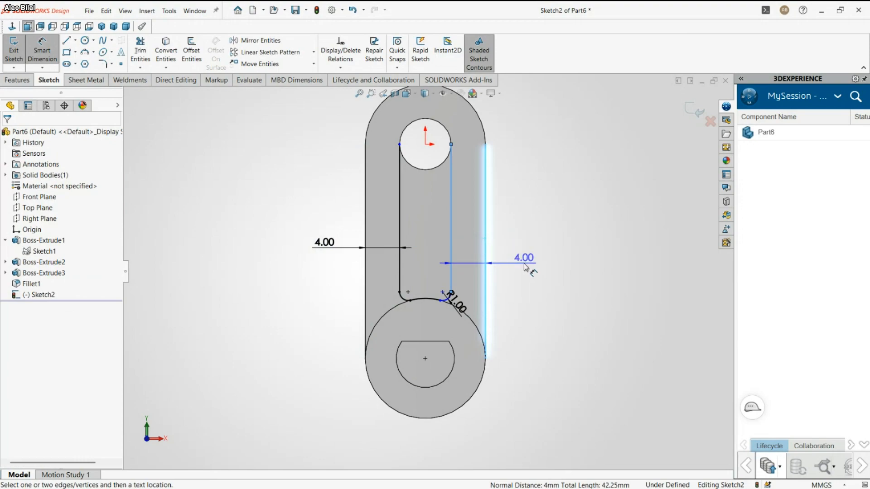
pyautogui.click(533, 267)
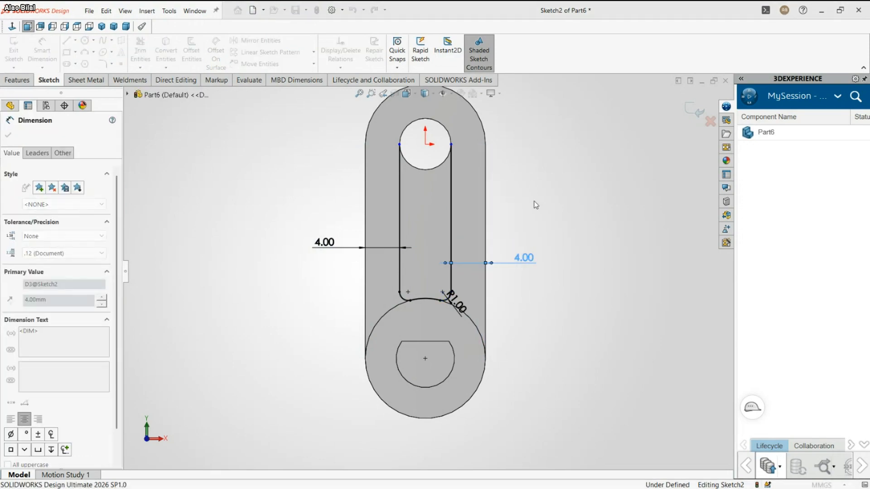
pyautogui.press('Escape')
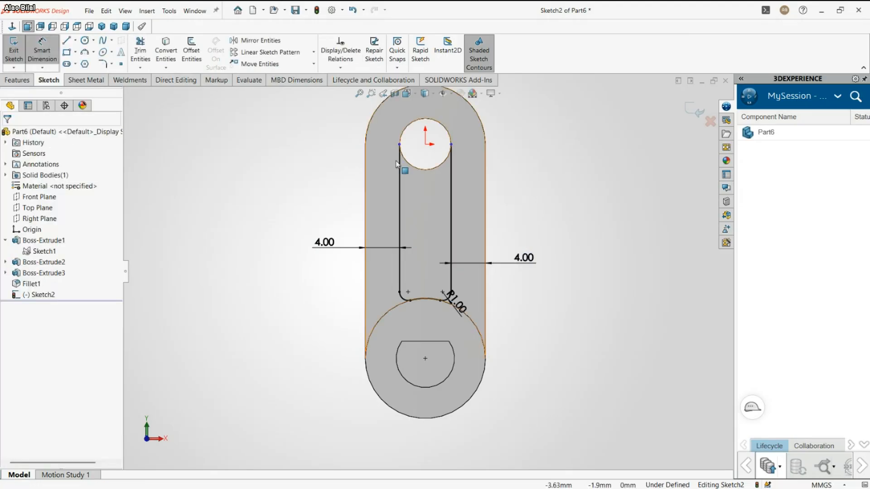
pyautogui.press('Escape')
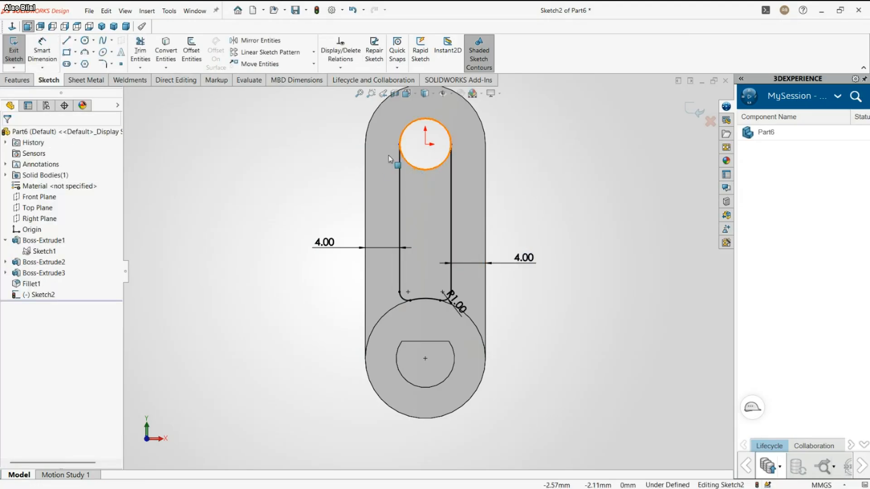
# Step: Convert the link's upper outer arc edge into the sketch
pyautogui.click(376, 114)
pyautogui.click(271, 158)
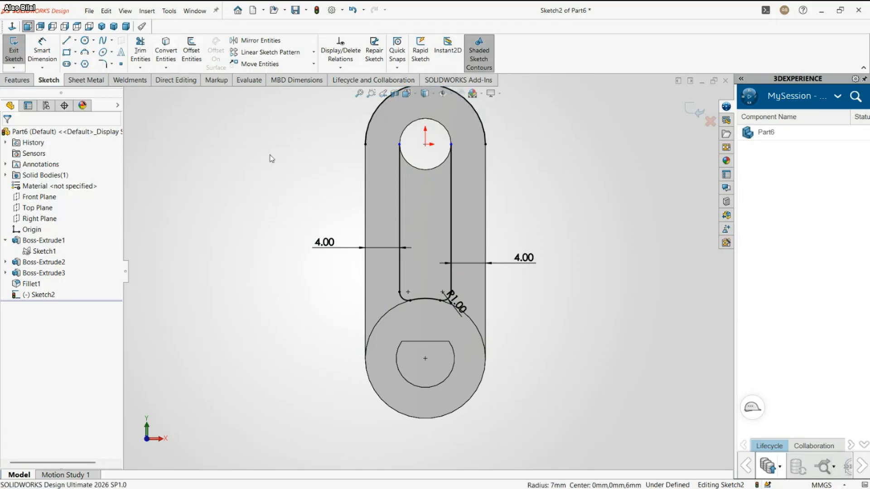
# Step: Extend the converted upper arc around below the hole until it crosses both inner vertical lines
pyautogui.click(192, 52)
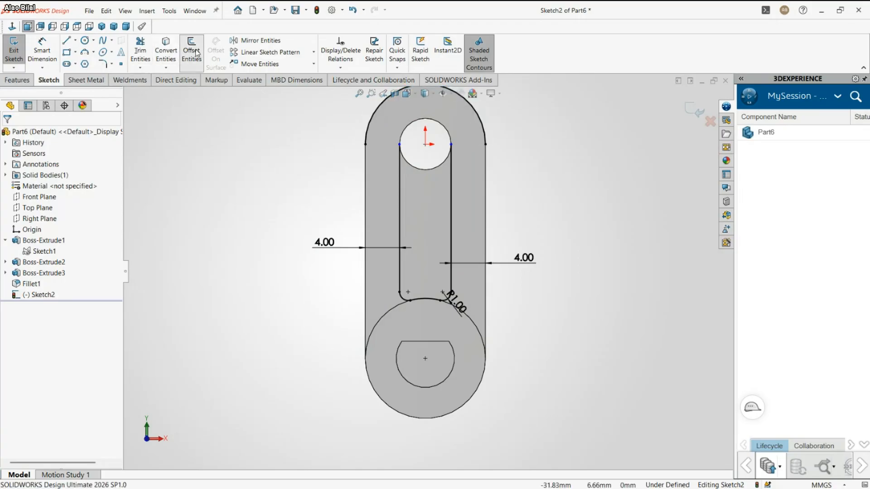
pyautogui.click(140, 54)
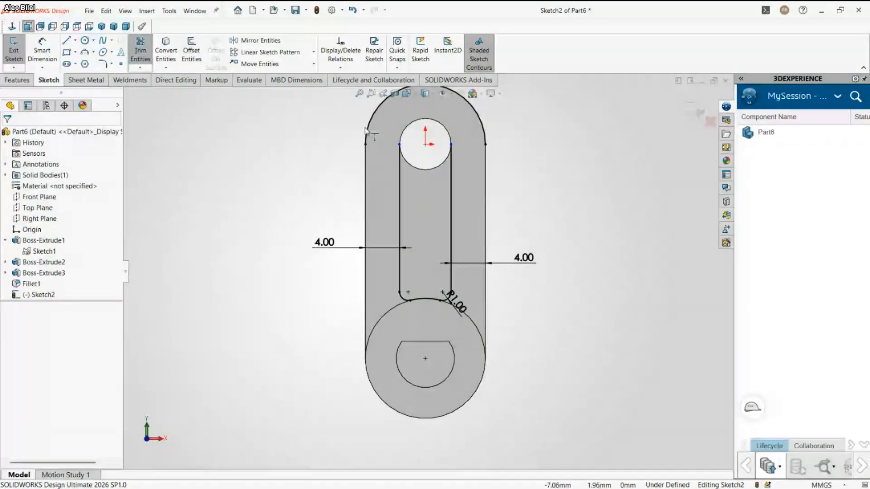
pyautogui.moveTo(365, 131)
pyautogui.mouseDown()
pyautogui.moveTo(376, 172)
pyautogui.moveTo(397, 196)
pyautogui.mouseUp()
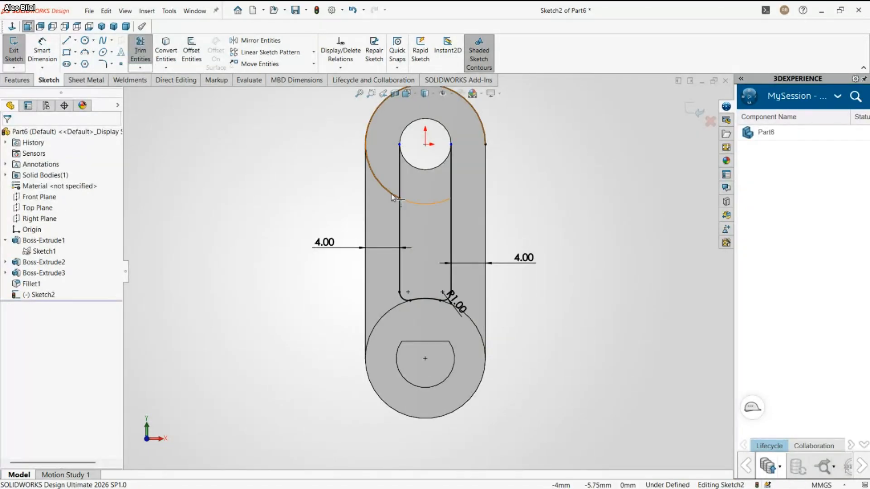
pyautogui.click(394, 194)
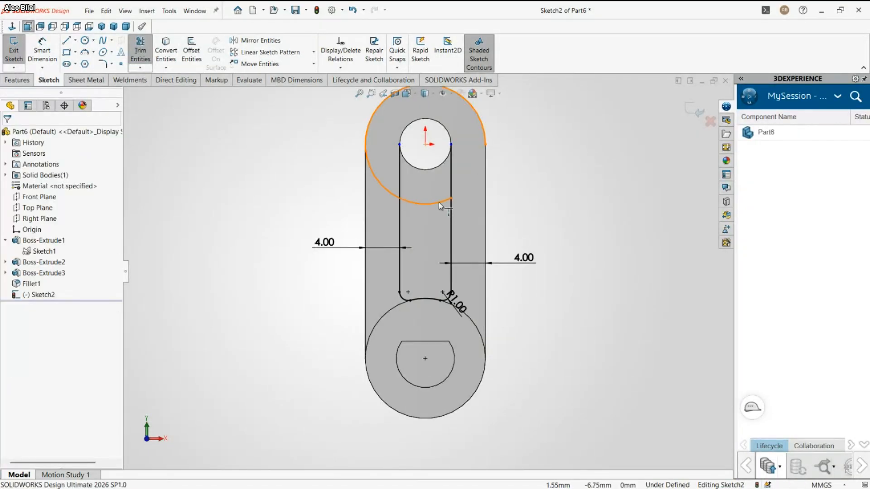
pyautogui.press('Escape')
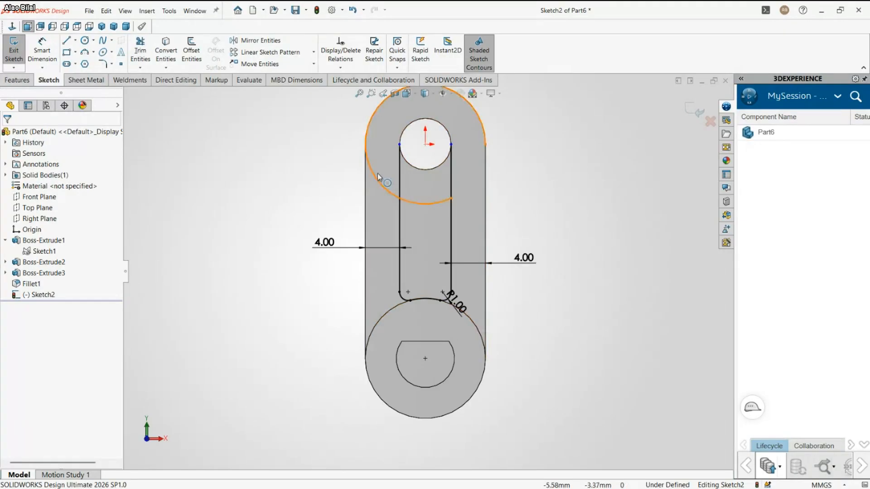
# Step: Trim away the arc portions outside the inner vertical lines and the line ends above the arc, leaving a closed recess profile
pyautogui.click(148, 49)
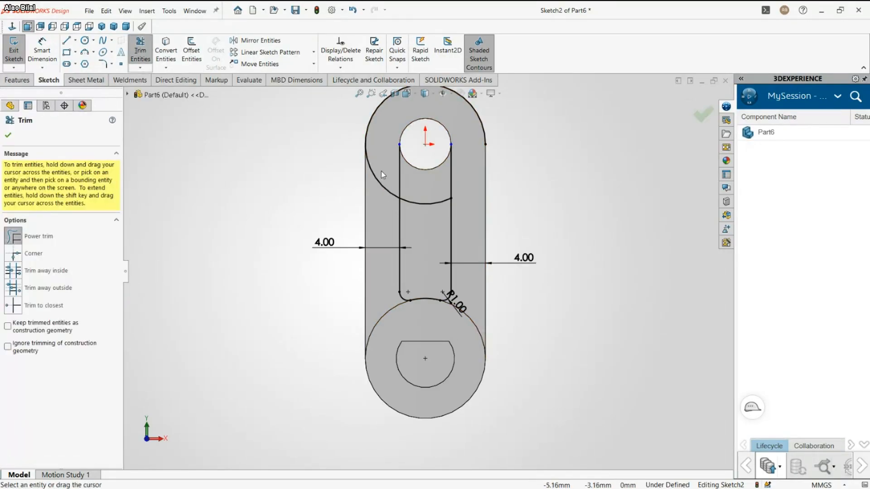
pyautogui.moveTo(381, 172)
pyautogui.mouseDown()
pyautogui.moveTo(371, 190)
pyautogui.moveTo(375, 119)
pyautogui.mouseUp()
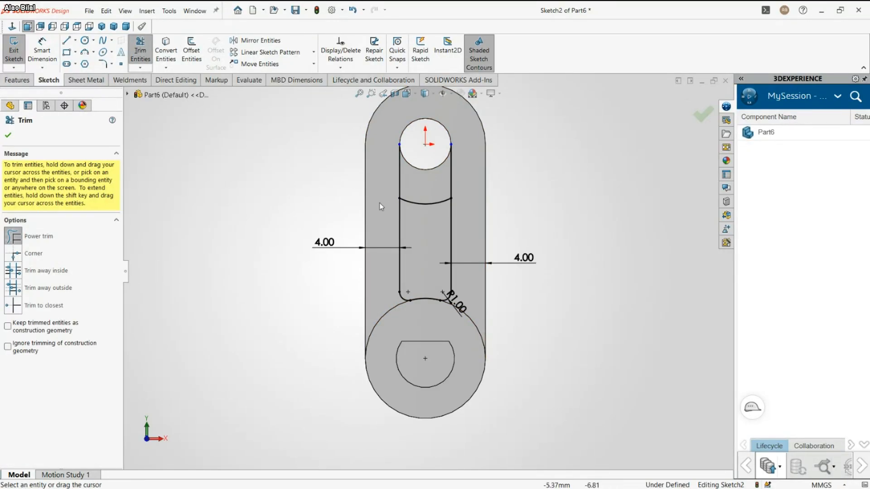
pyautogui.moveTo(390, 174); pyautogui.dragTo(467, 167)
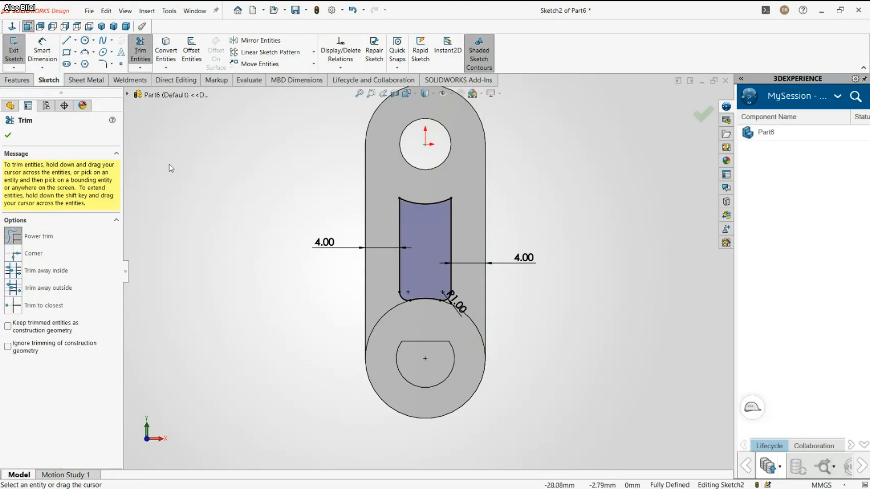
pyautogui.click(7, 135)
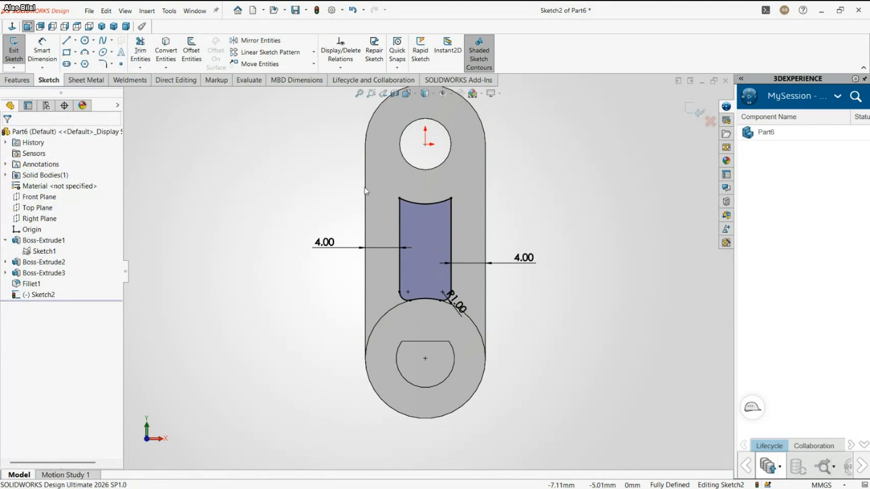
# Step: Add 1 mm sketch fillets at both upper corners where the inner vertical lines meet the arc below the hole
pyautogui.click(398, 198)
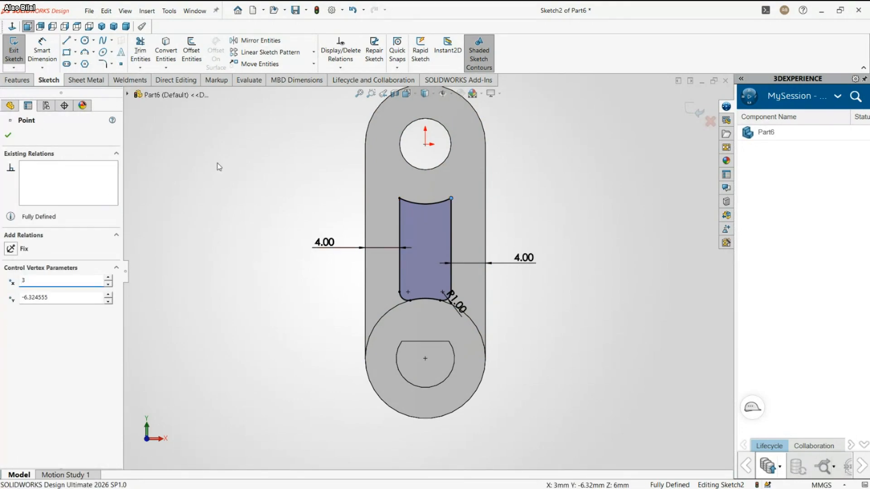
pyautogui.press('Escape')
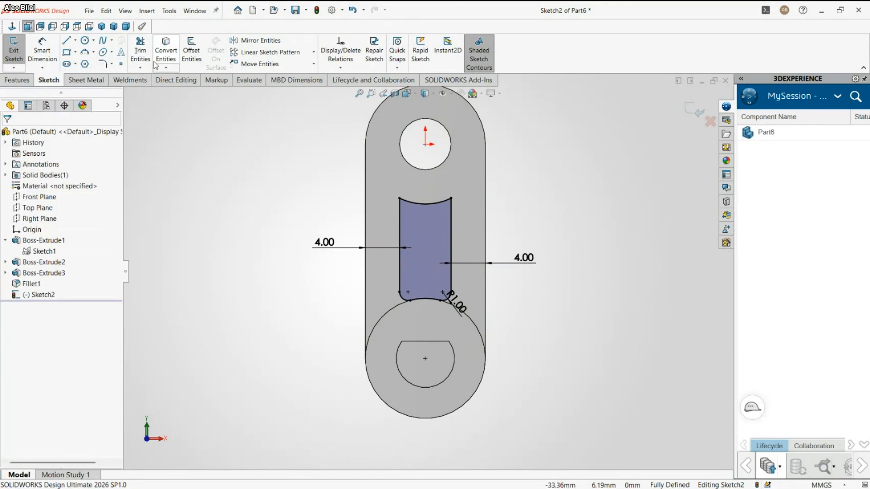
pyautogui.click(104, 64)
pyautogui.click(399, 199)
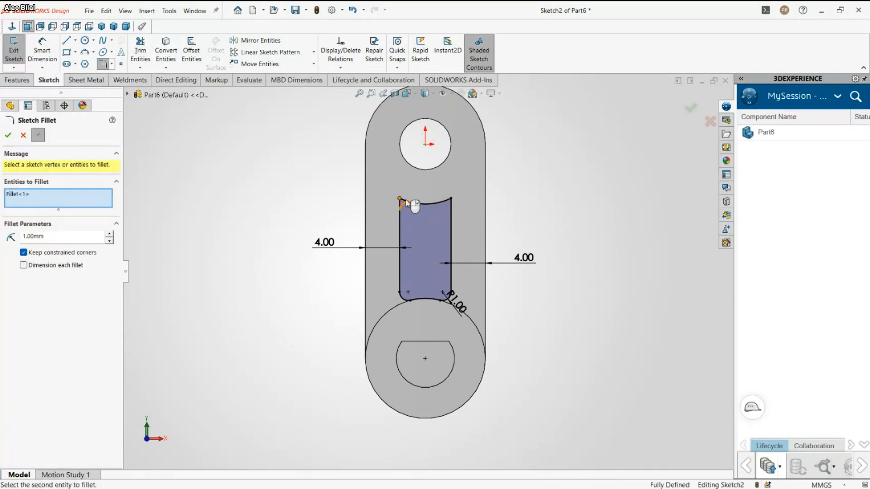
pyautogui.click(453, 200)
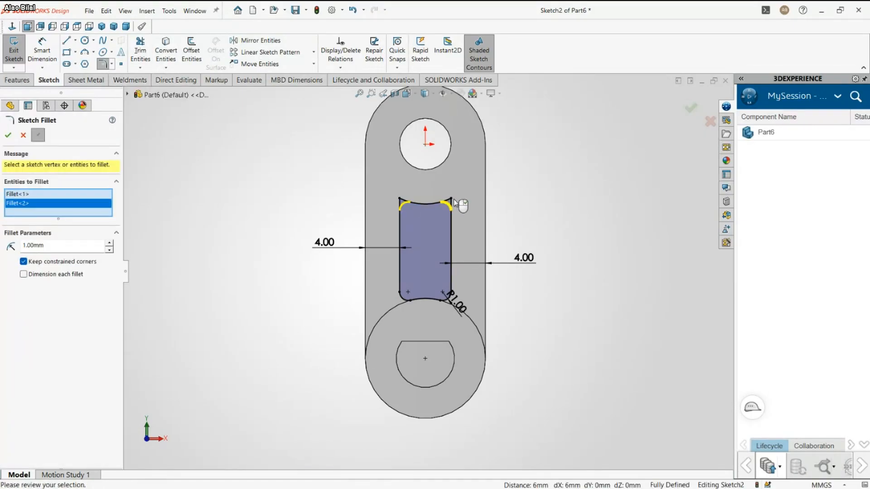
# Step: Round the two upper corners of the pocket profile with 1 mm sketch fillets and finish the sketch
pyautogui.click(8, 135)
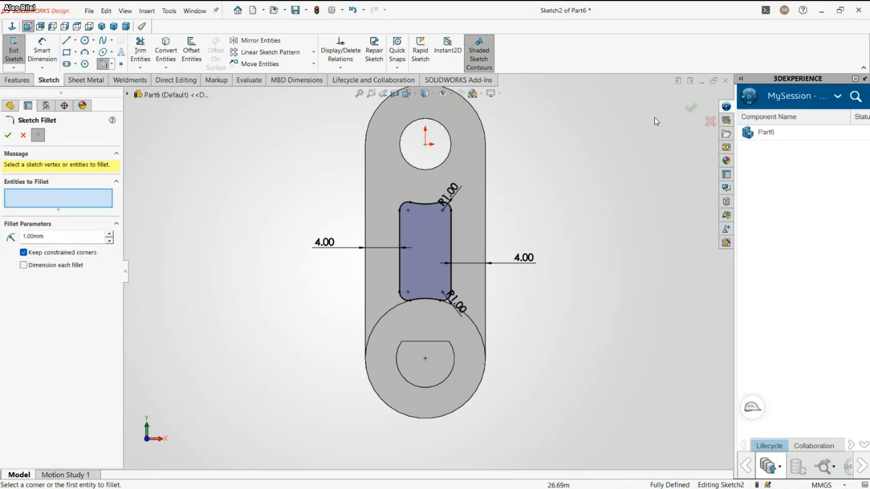
pyautogui.click(690, 108)
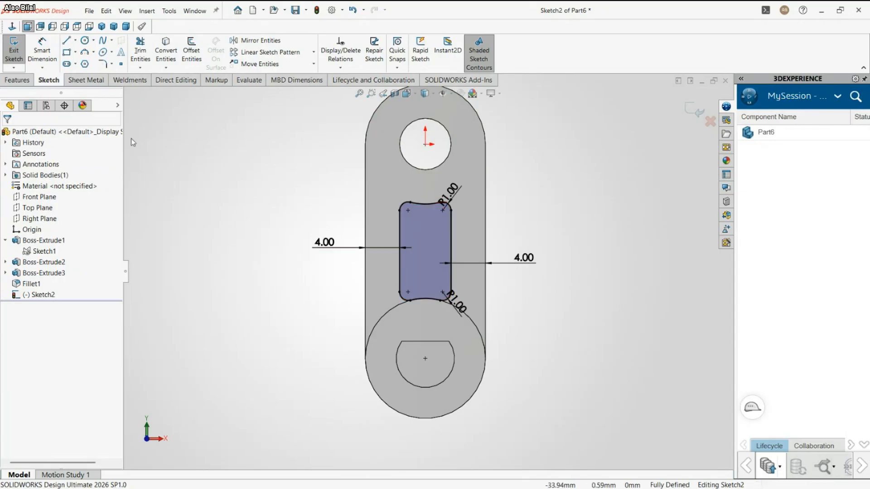
pyautogui.click(14, 53)
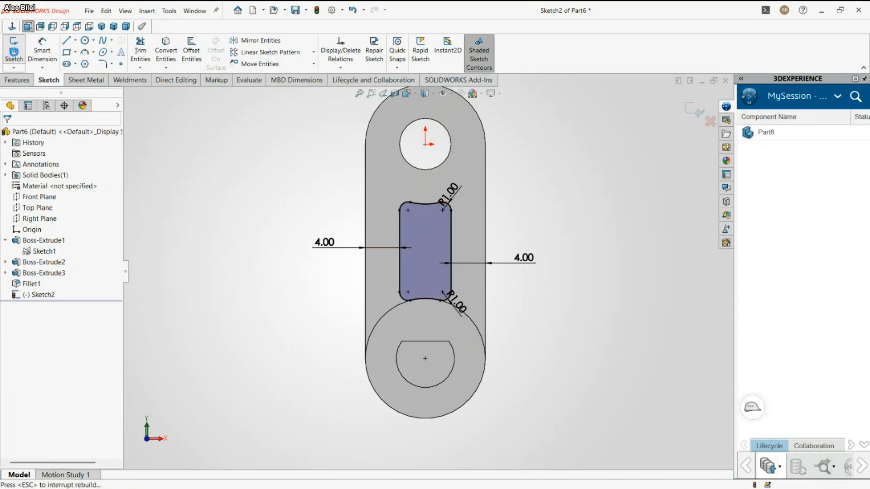
# Step: Cut the rounded pocket profile through the link arm with a Through All extruded cut
pyautogui.click(16, 81)
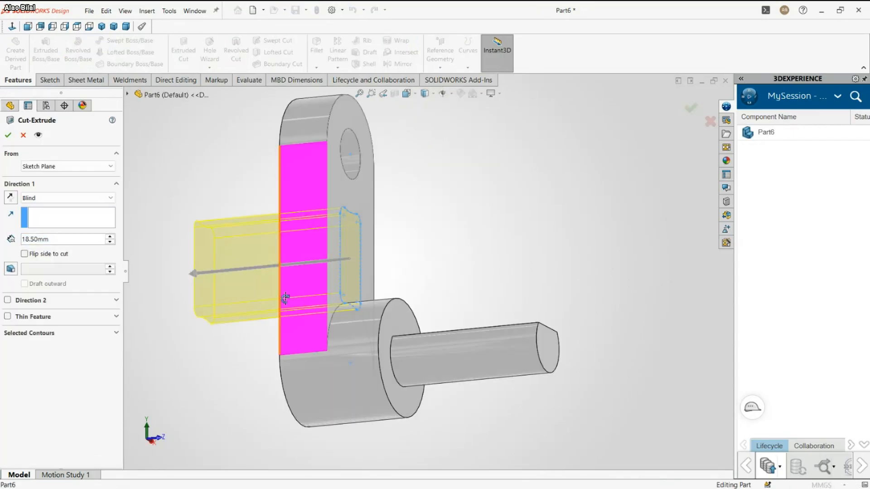
pyautogui.moveTo(286, 298); pyautogui.dragTo(233, 362, button='middle')
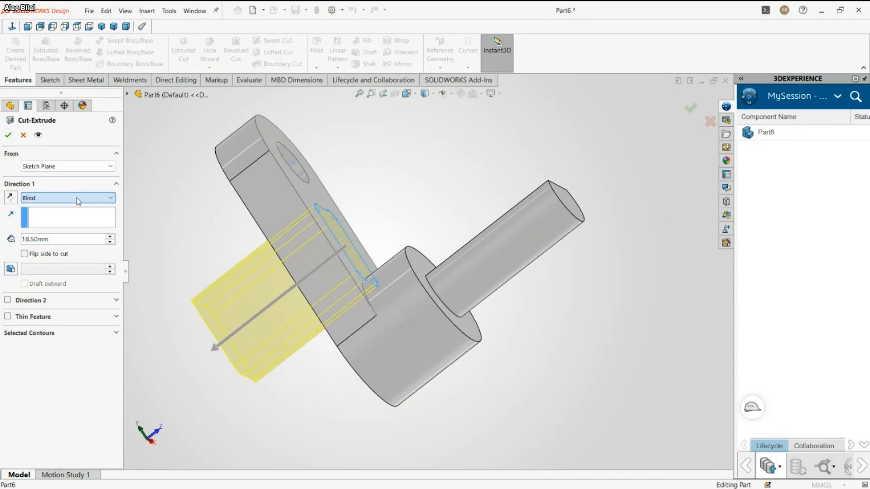
pyautogui.click(75, 218)
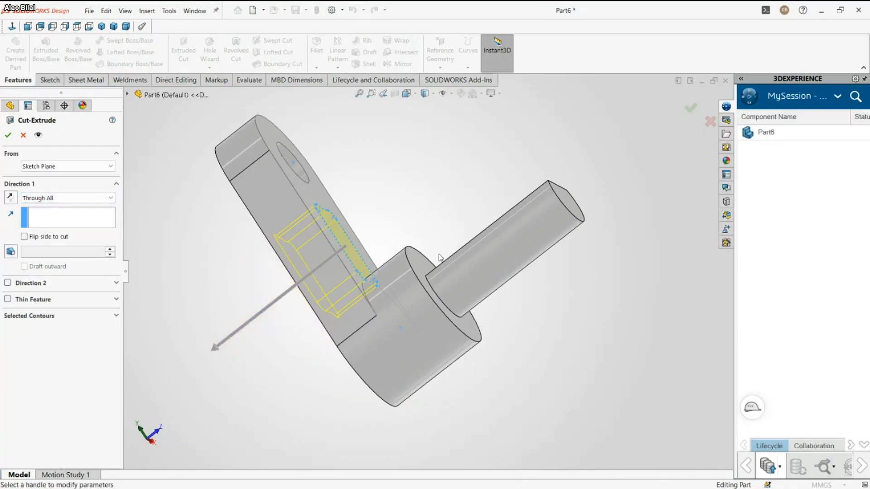
pyautogui.moveTo(439, 258); pyautogui.dragTo(419, 299, button='middle')
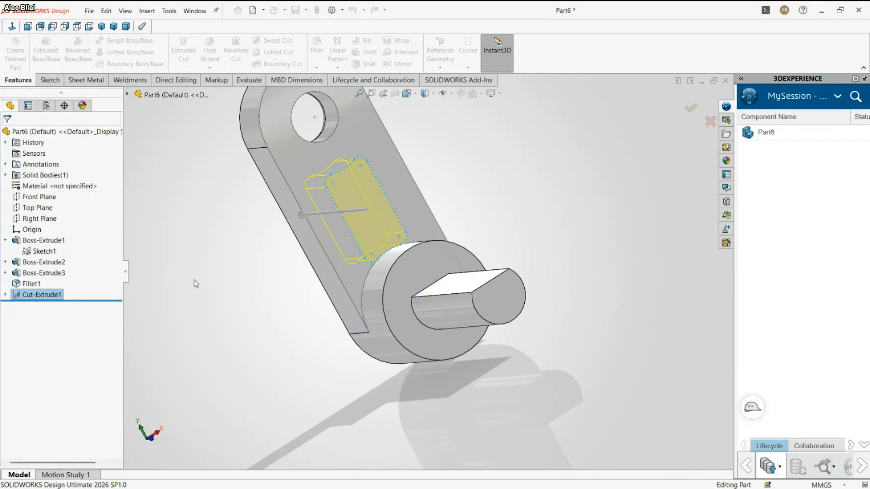
pyautogui.moveTo(194, 279); pyautogui.dragTo(295, 375, button='middle')
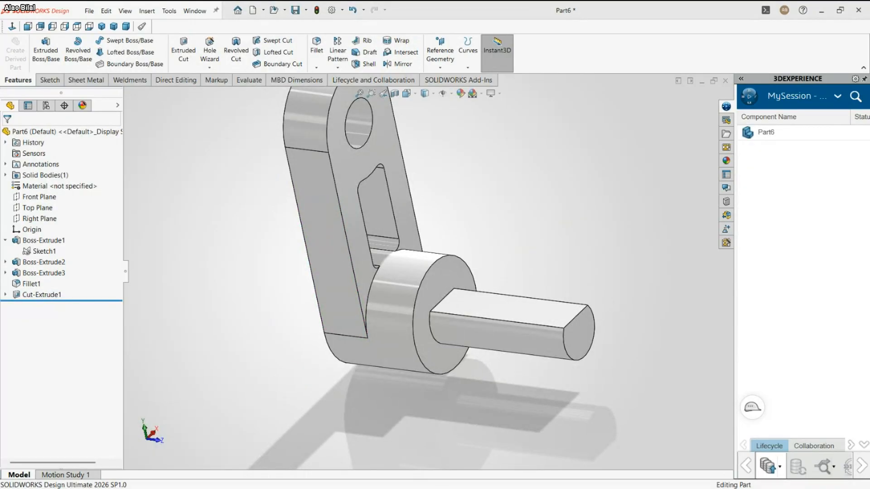
# Step: Save the finished part as Link and create a new part document
pyautogui.hotkey('ctrl', 's')
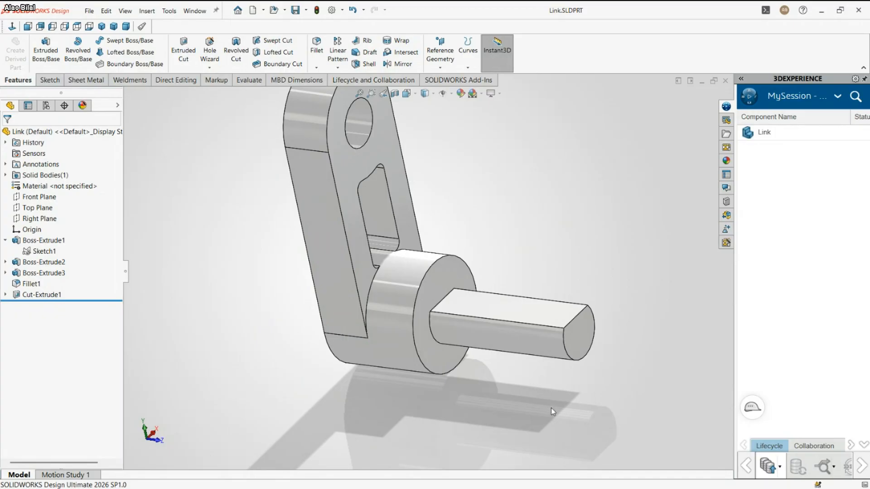
pyautogui.scroll(4, 224, 272)
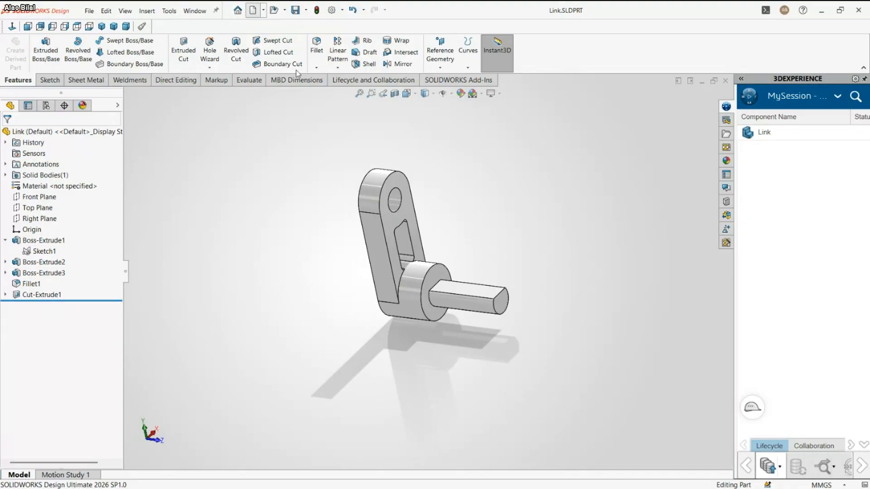
pyautogui.click(370, 355)
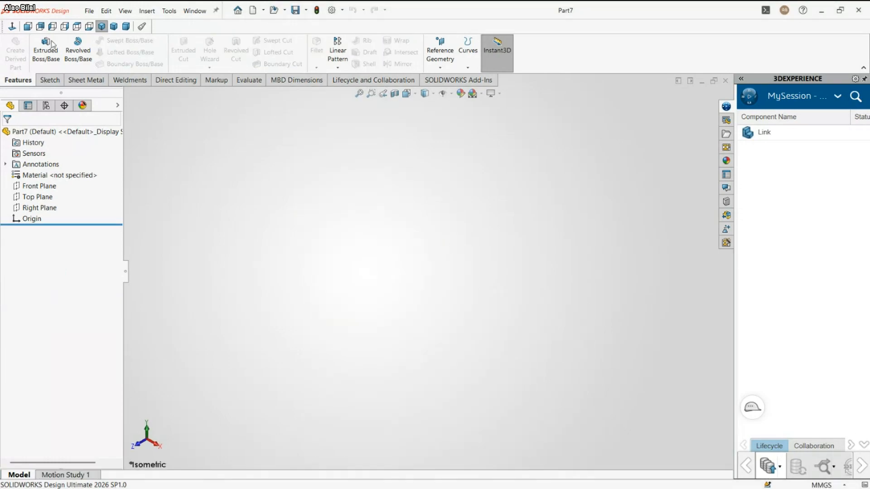
# Step: Start an extruded boss sketch on the Front Plane and draw a circle of about 83.5 mm radius centred on the origin
pyautogui.click(53, 54)
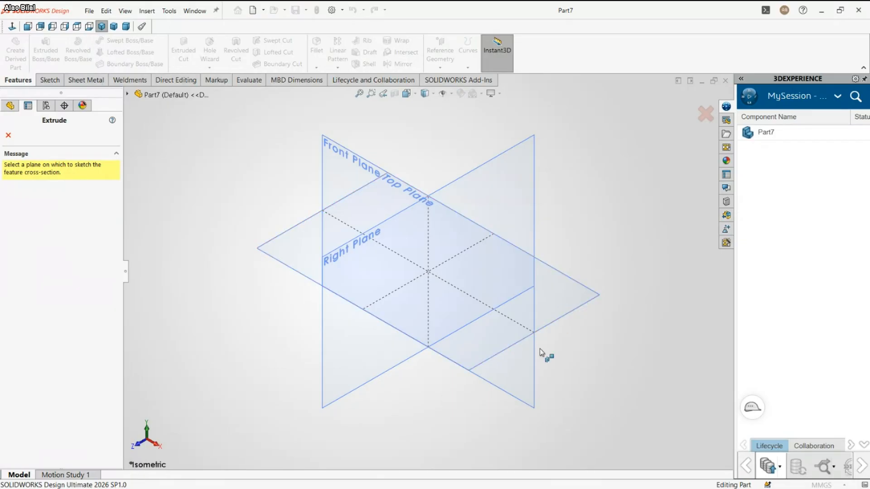
pyautogui.click(533, 378)
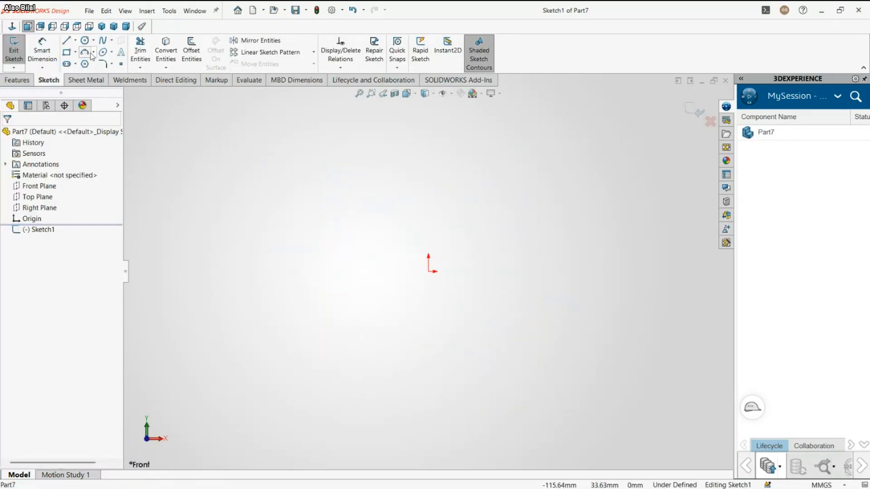
pyautogui.click(84, 40)
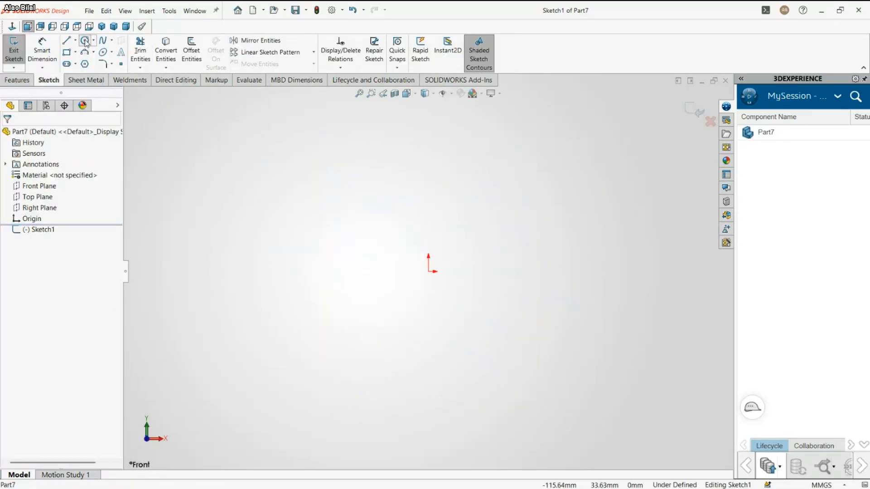
pyautogui.click(429, 272)
pyautogui.click(485, 312)
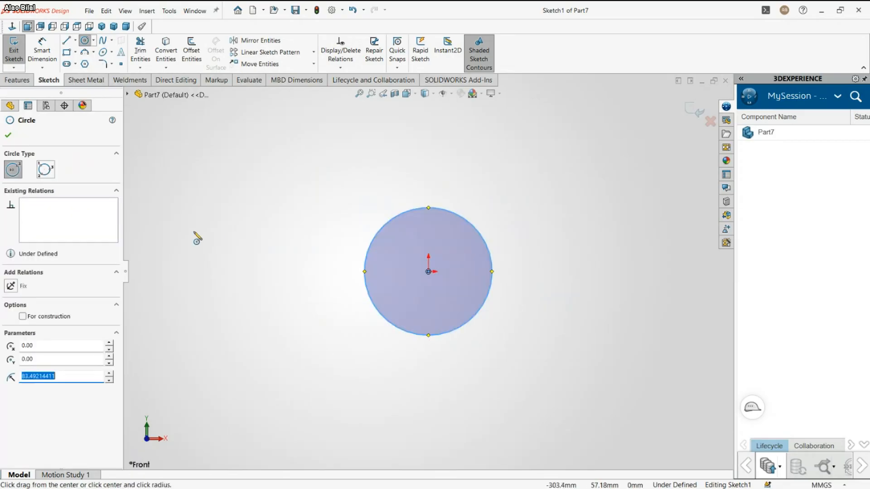
# Step: Draw a second, slightly larger circle centred about 451 mm to the left of the origin
pyautogui.scroll(3, 517, 311)
pyautogui.scroll(-1, 254, 270)
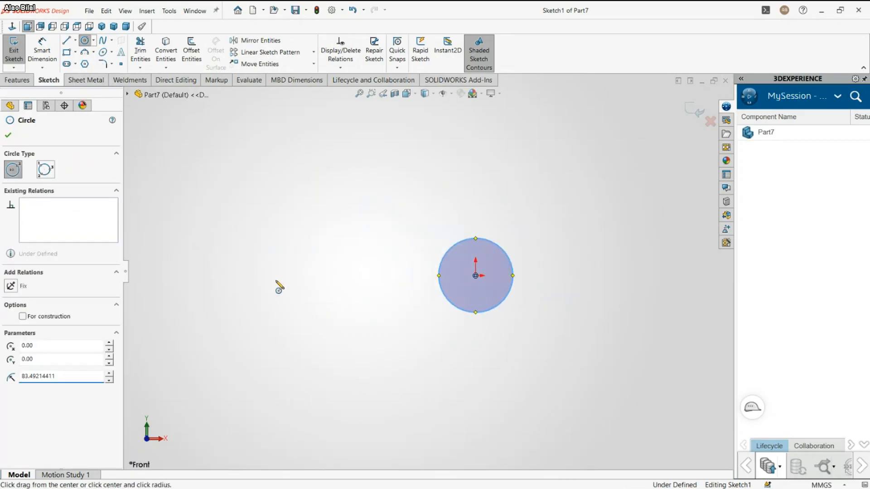
pyautogui.click(276, 280)
pyautogui.click(300, 317)
pyautogui.press('Escape')
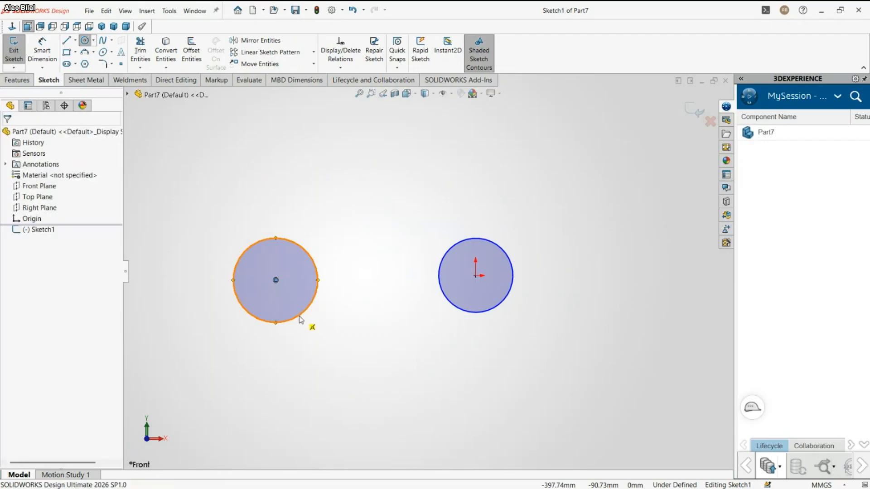
# Step: Add a horizontal relation between the second circle's centre and the origin
pyautogui.keyDown('ctrl'); pyautogui.click(475, 275); pyautogui.keyUp('ctrl')
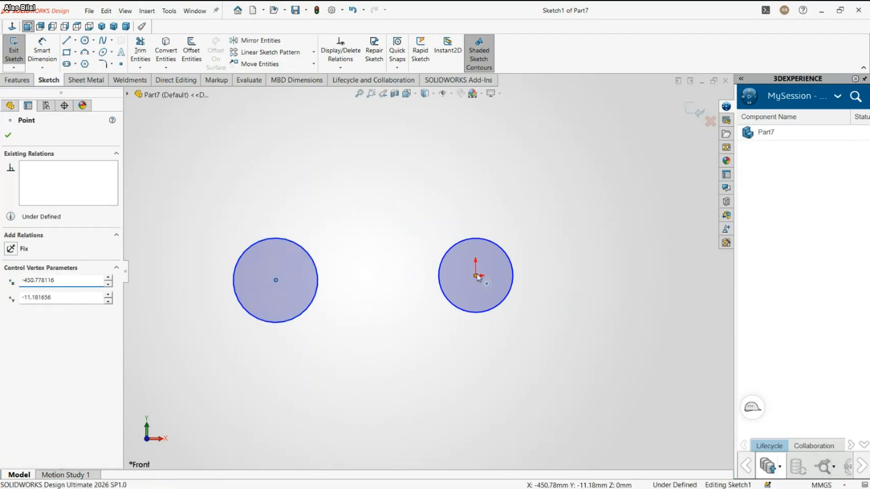
pyautogui.click(510, 233)
pyautogui.click(374, 175)
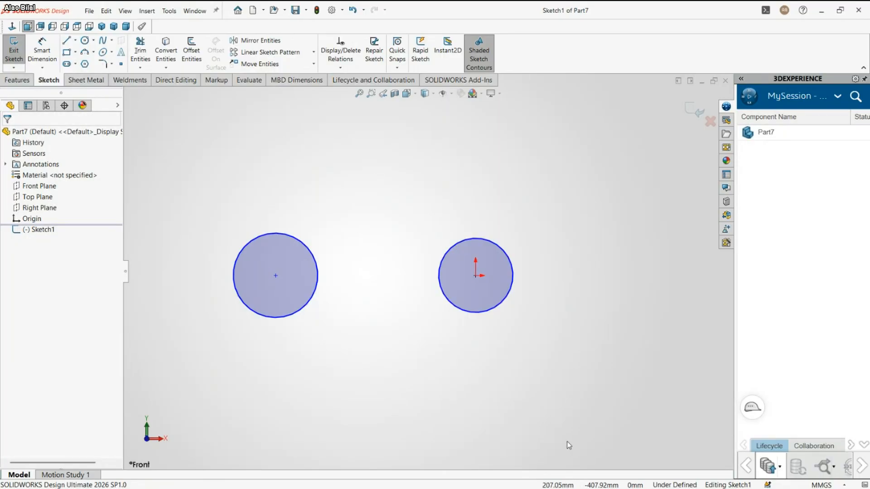
# Step: Dimension the diameter of the circle at the origin as 10 mm
pyautogui.press('d')
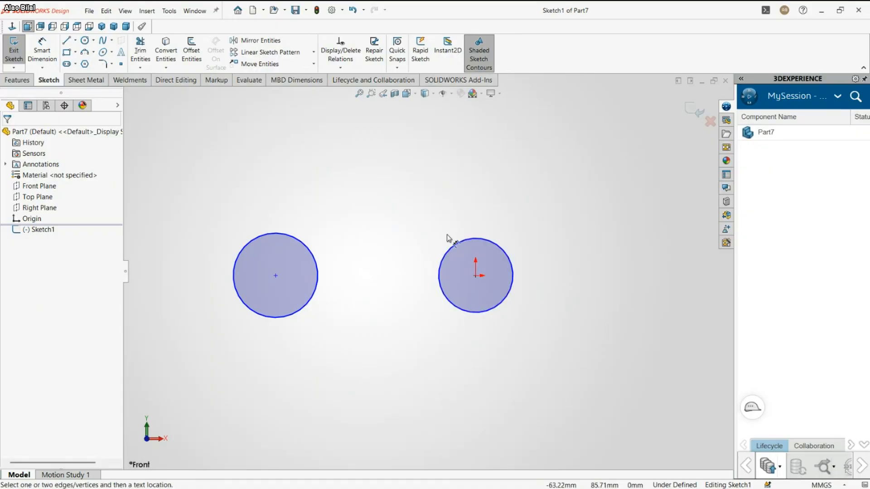
pyautogui.click(472, 242)
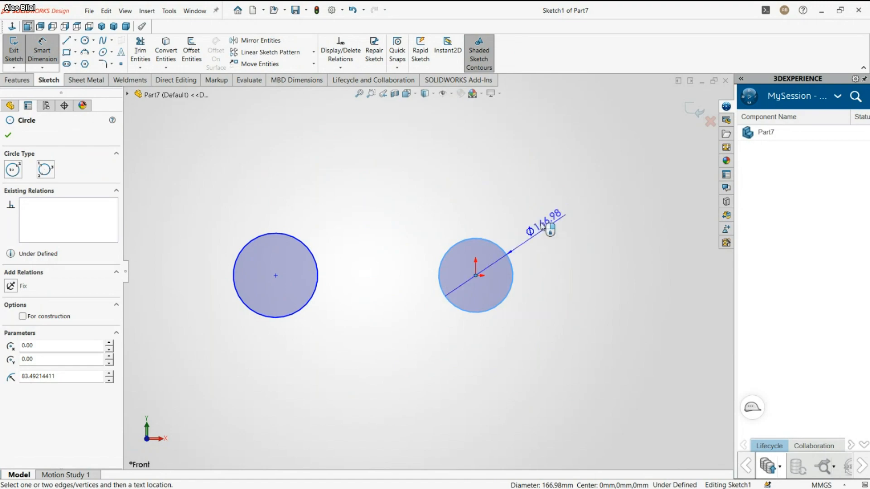
pyautogui.click(522, 218)
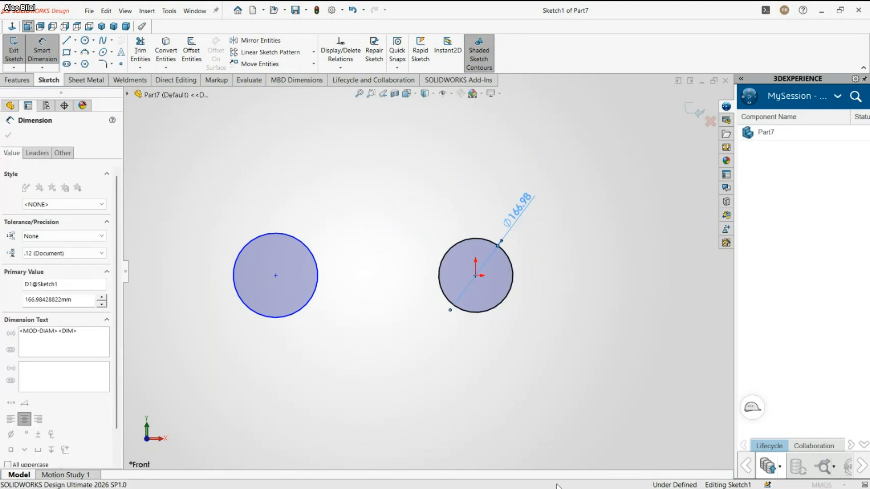
pyautogui.write('10')
pyautogui.press('Return')
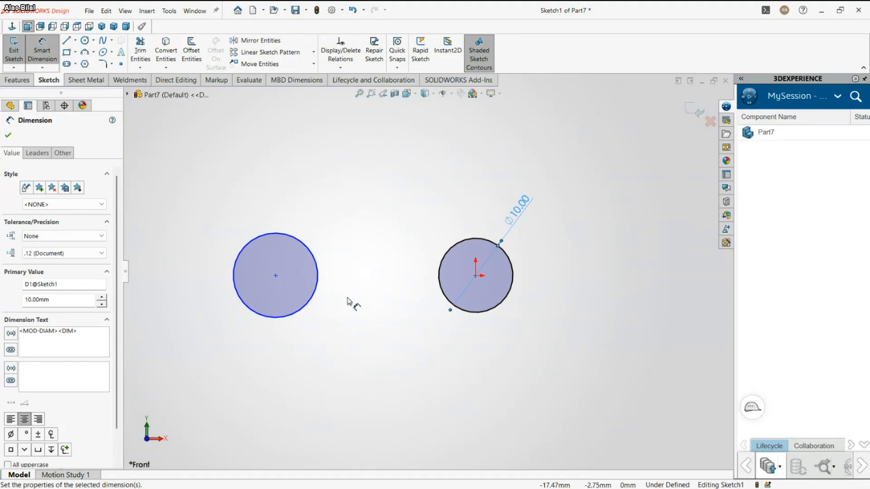
# Step: Dimension the diameter of the circle left of the origin as 7.5 mm
pyautogui.scroll(2, 351, 300)
pyautogui.scroll(-2, 436, 277)
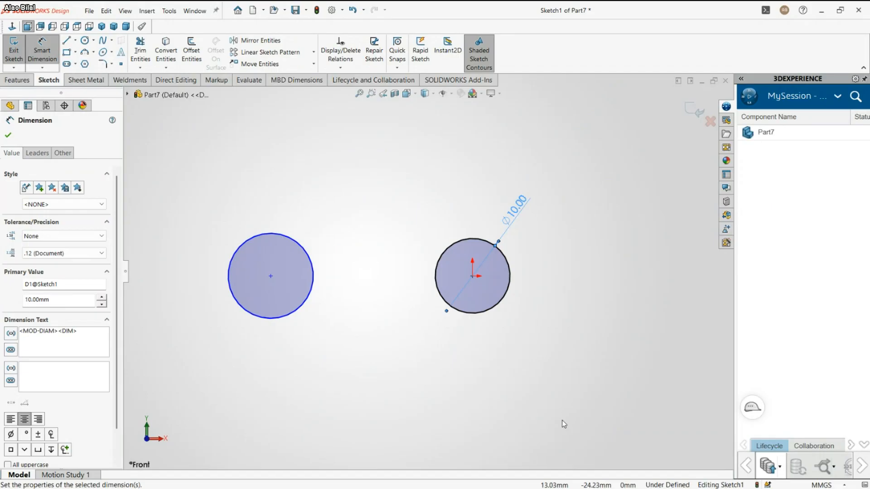
pyautogui.click(311, 269)
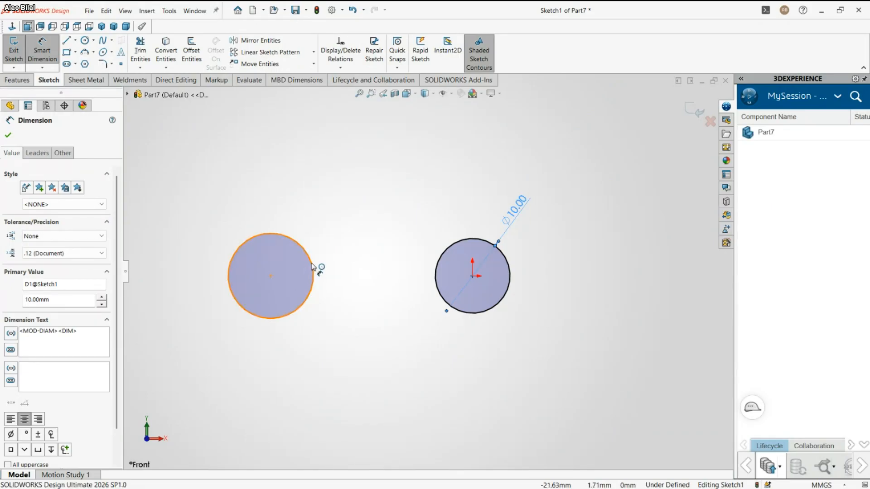
pyautogui.click(336, 206)
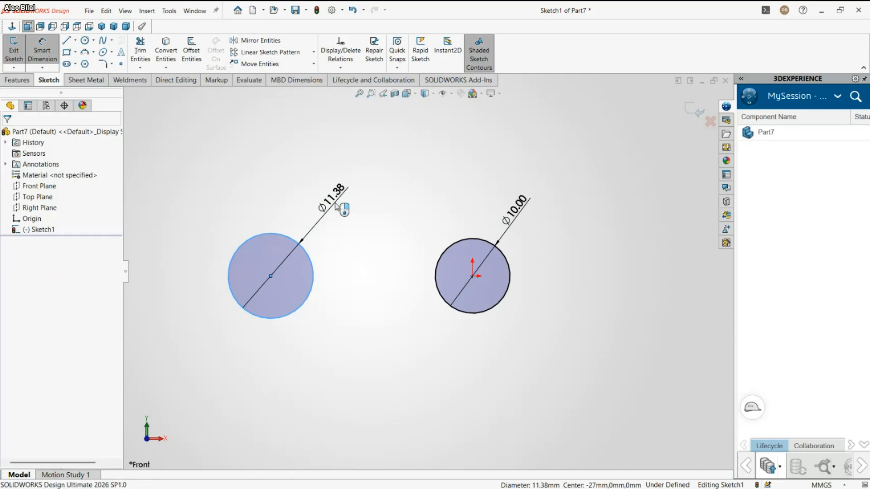
pyautogui.click(336, 206)
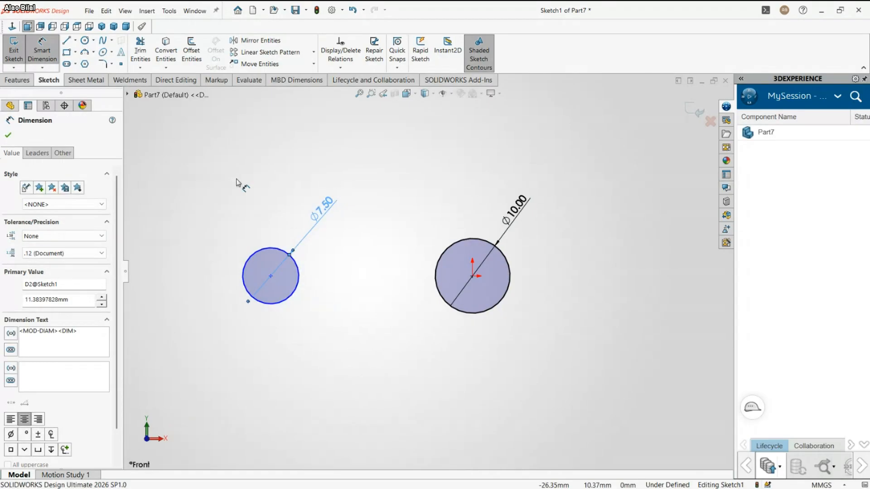
pyautogui.click(242, 185)
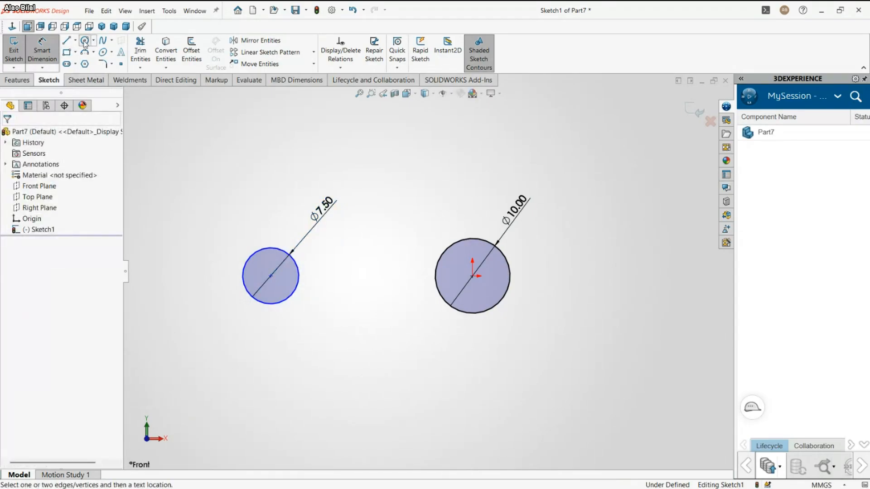
# Step: Draw concentric outer circles of about 8 mm radius around the 10 mm circle and about 9 mm radius around the 7.5 mm circle
pyautogui.click(85, 40)
pyautogui.click(473, 276)
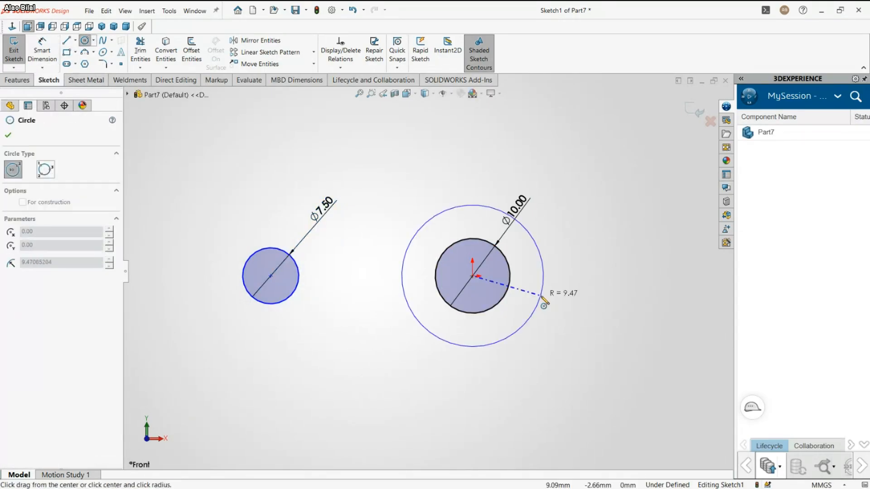
pyautogui.click(516, 317)
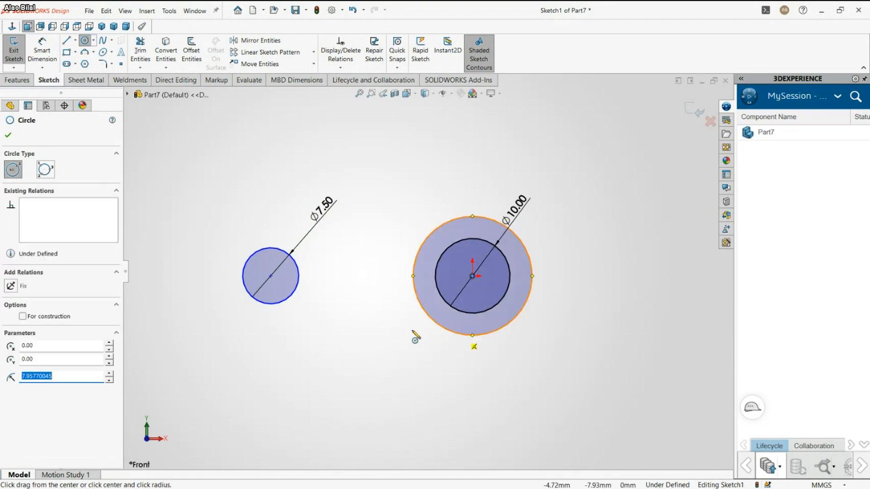
pyautogui.click(270, 275)
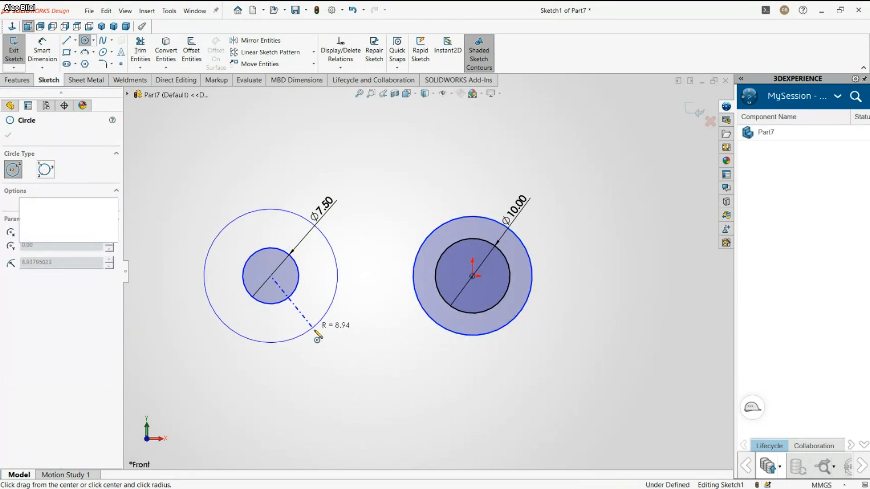
pyautogui.click(317, 324)
pyautogui.press('Escape')
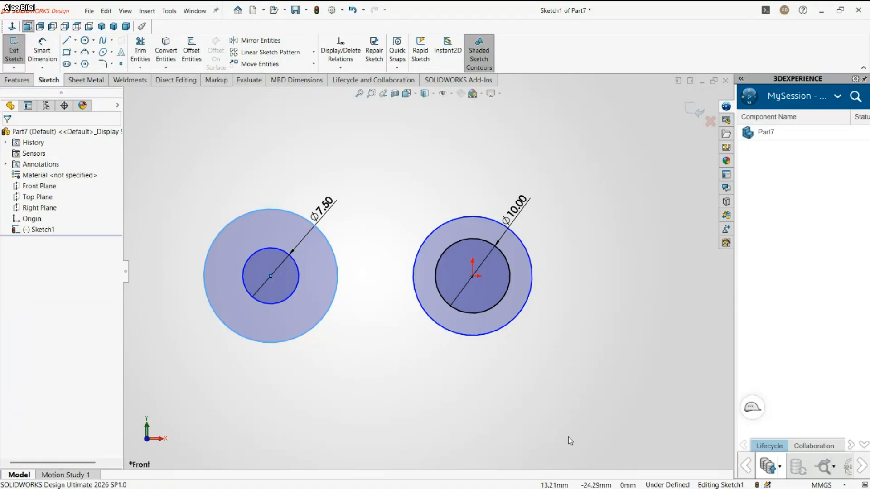
# Step: Dimension the horizontal distance between the centres of the two circle pairs as 30 mm
pyautogui.moveTo(244, 299); pyautogui.dragTo(242, 272, button='right')
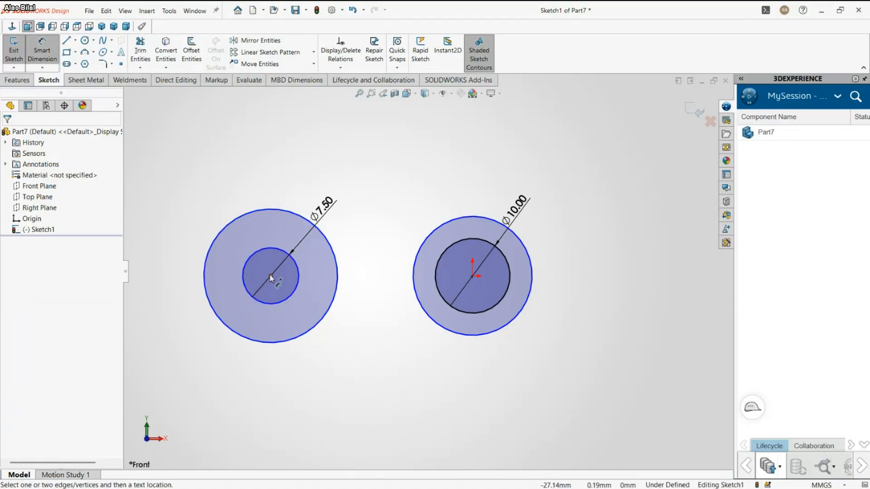
pyautogui.click(271, 276)
pyautogui.click(472, 276)
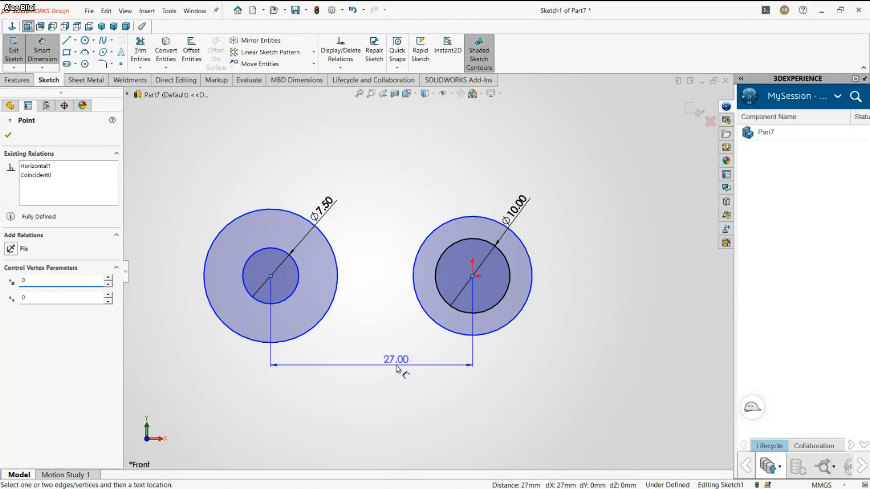
pyautogui.click(397, 368)
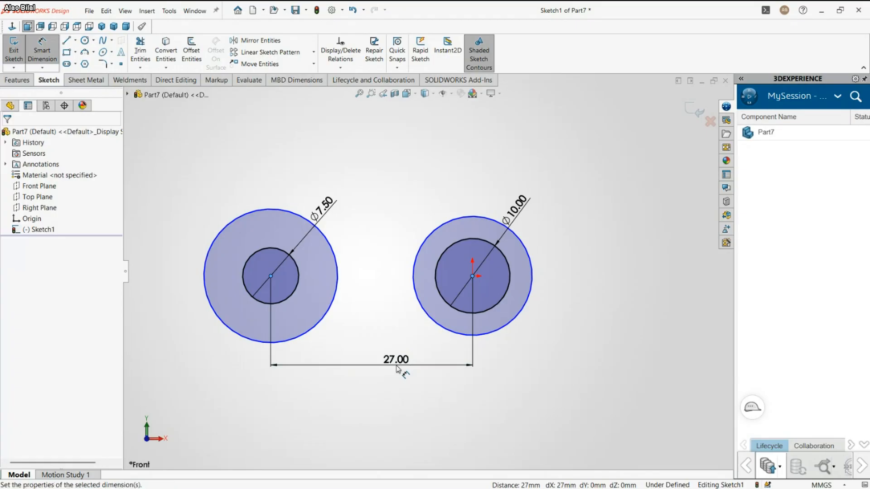
pyautogui.write('30')
pyautogui.press('Return')
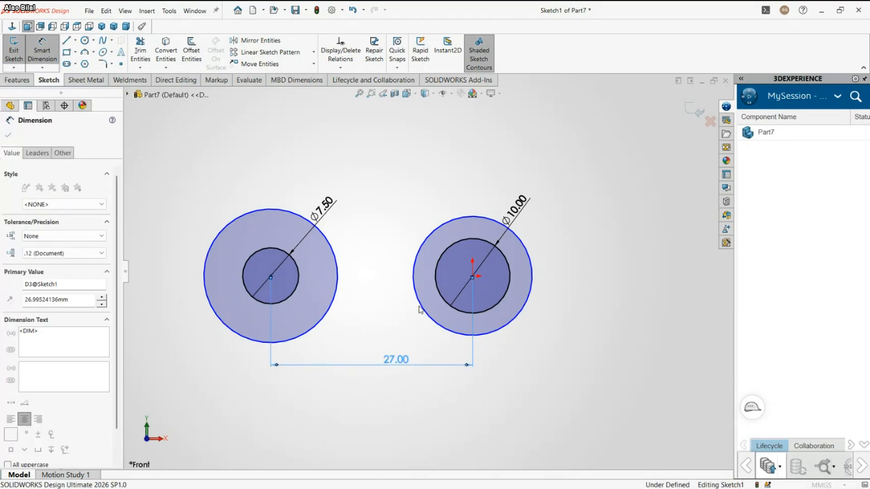
pyautogui.scroll(1, 428, 322)
pyautogui.press('Escape')
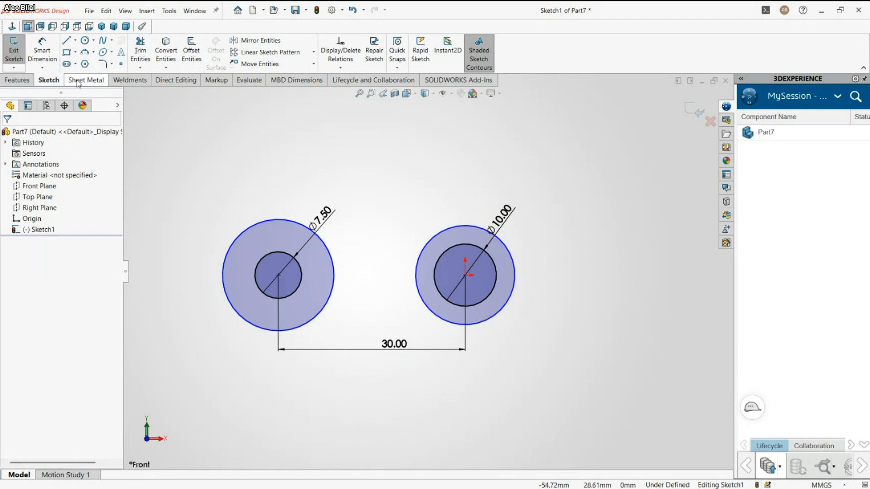
# Step: Dimension the diameter of the outer circle around the origin as 20 mm
pyautogui.click(42, 50)
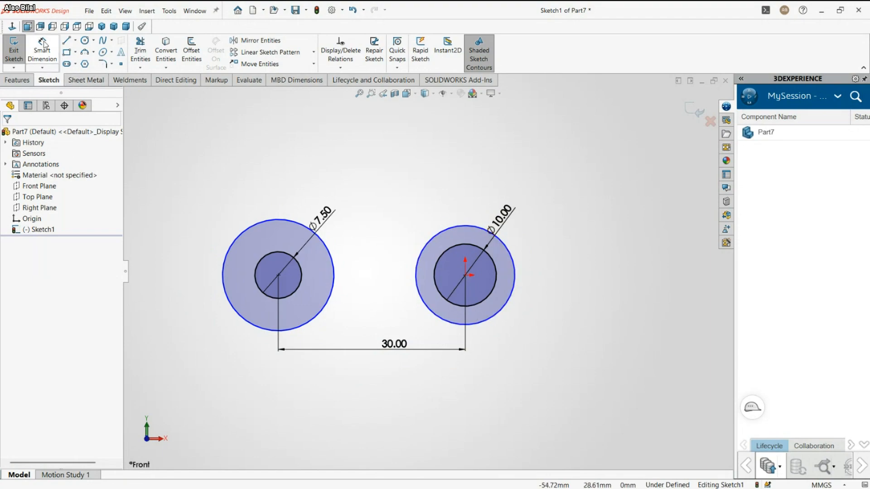
pyautogui.click(505, 246)
pyautogui.click(553, 227)
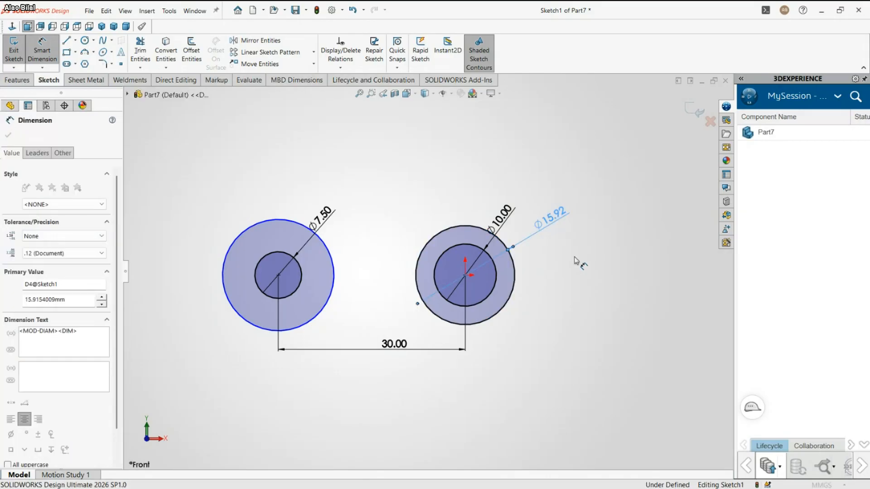
pyautogui.write('20')
pyautogui.press('Return')
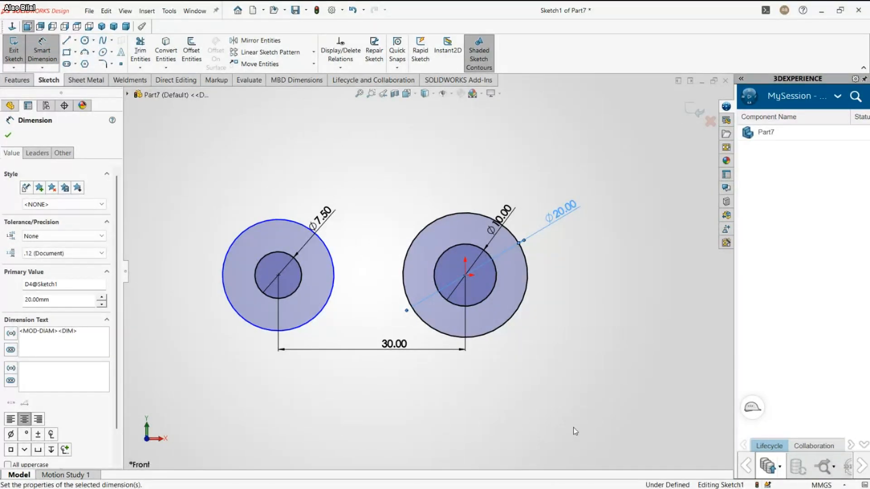
# Step: Dimension the diameter of the outer circle around the 7.5 mm circle as 12.5 mm
pyautogui.click(276, 219)
pyautogui.click(222, 216)
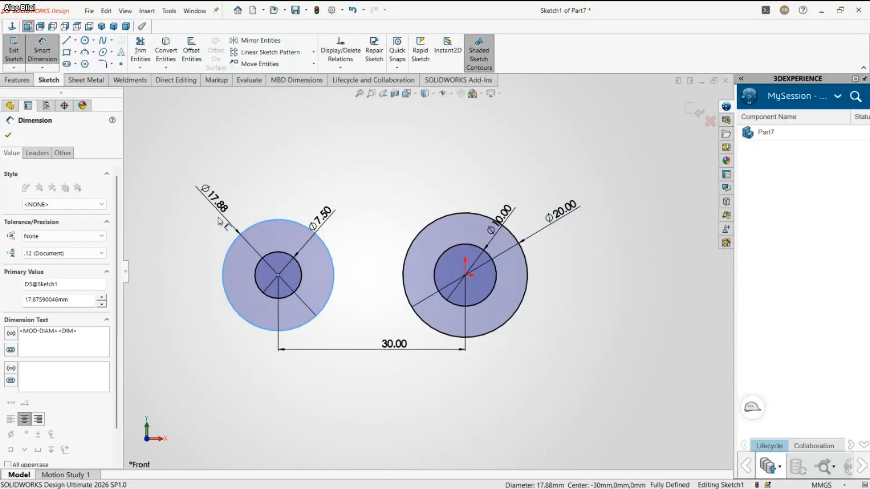
pyautogui.write('12.5')
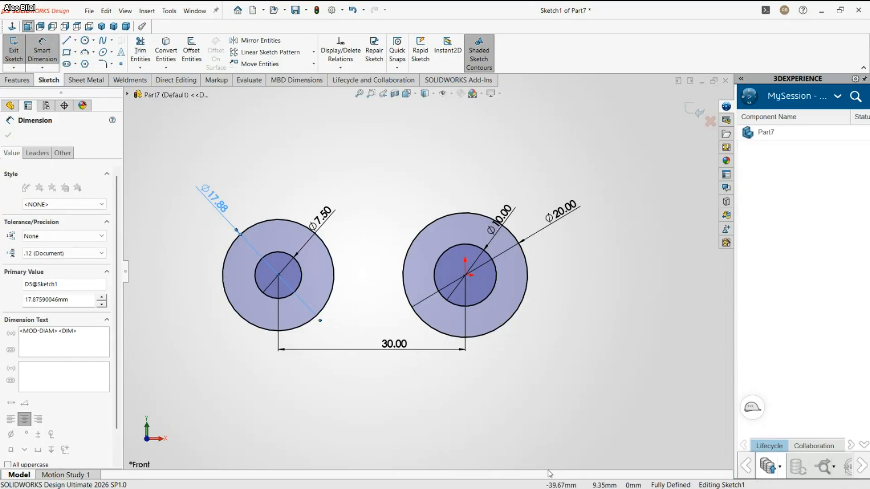
pyautogui.press('Return')
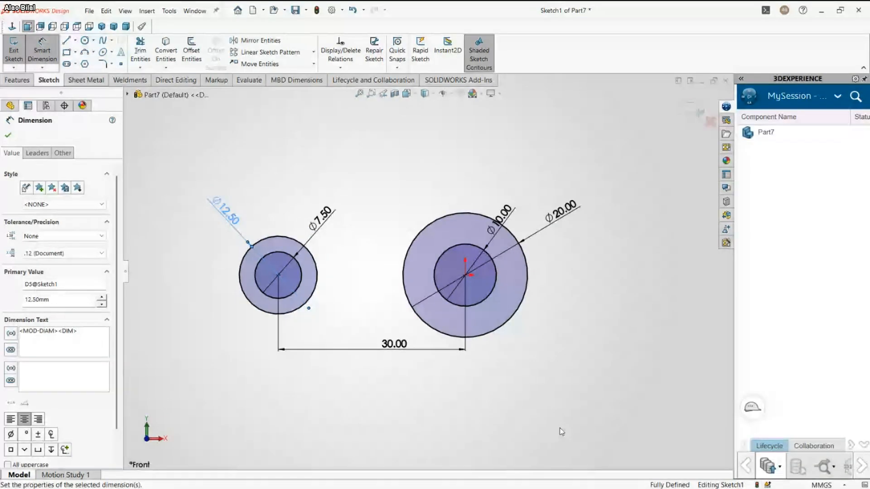
# Step: Set the diameter of the outer circle around the 7.5 mm circle to 25 mm
pyautogui.doubleClick(225, 209)
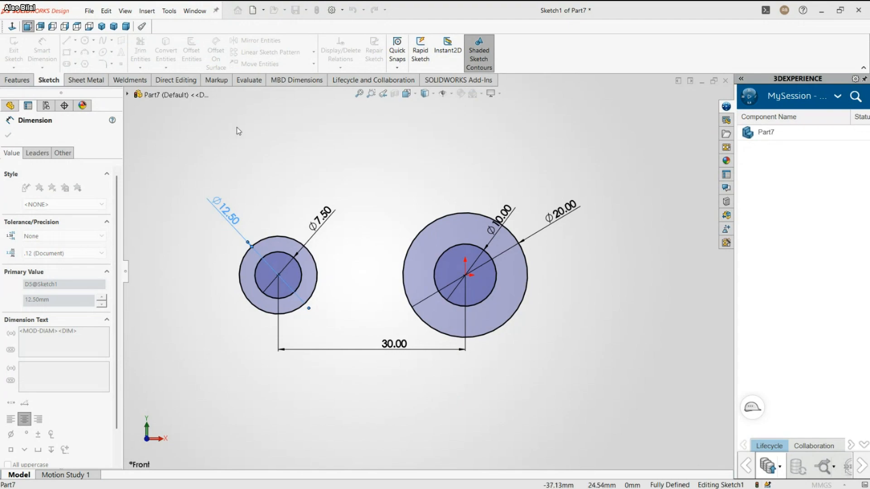
pyautogui.click(346, 158)
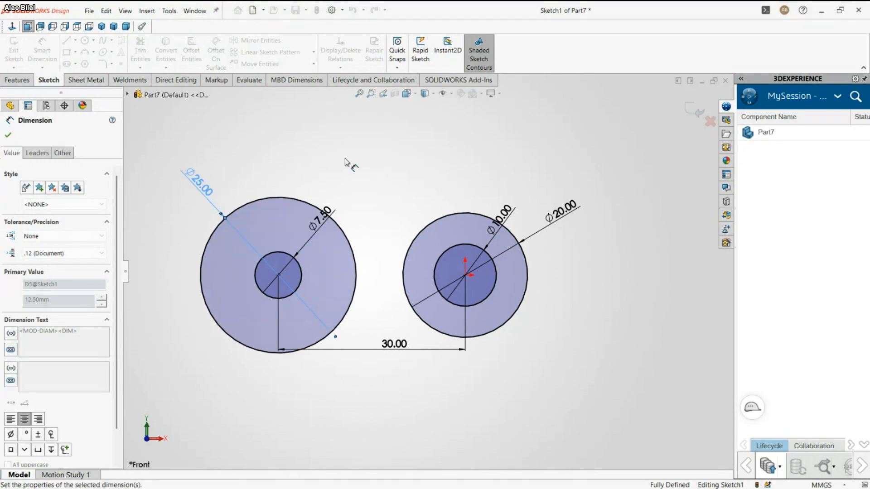
pyautogui.click(502, 442)
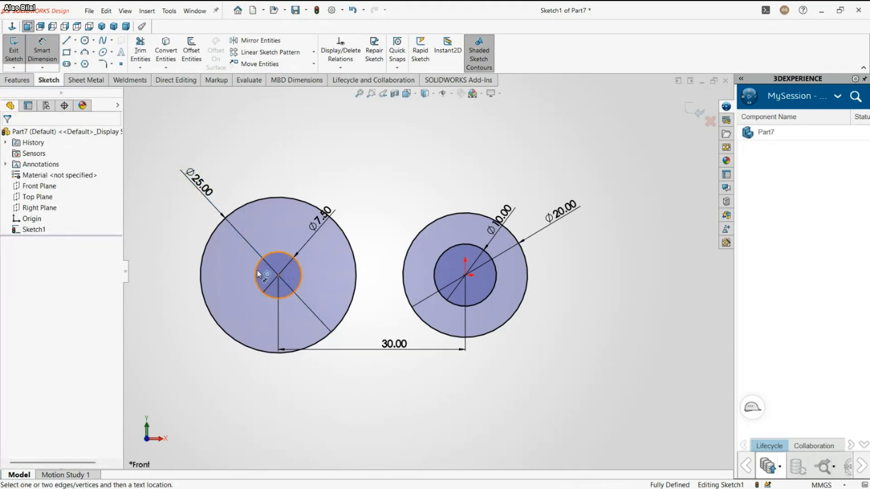
# Step: Draw a line about 5.16 mm long across the upper part of the 7.5 mm circle, with both ends on the circle
pyautogui.scroll(1, 258, 274)
pyautogui.scroll(3, 263, 254)
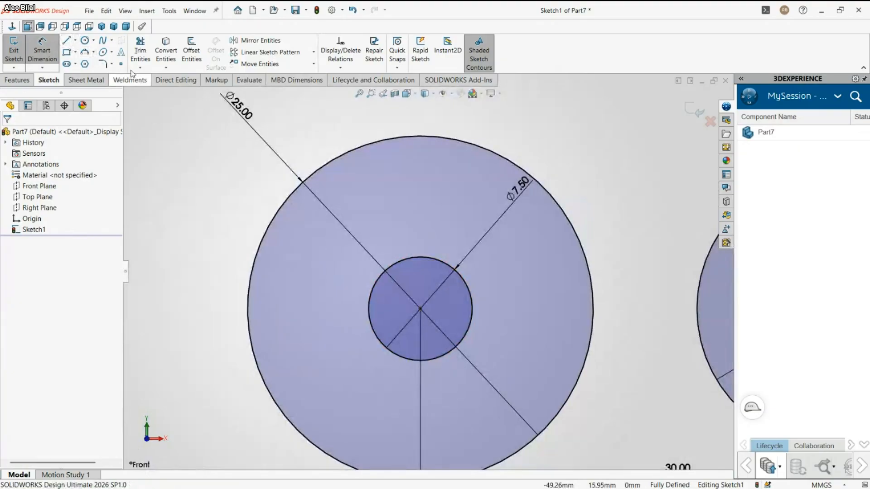
pyautogui.click(67, 41)
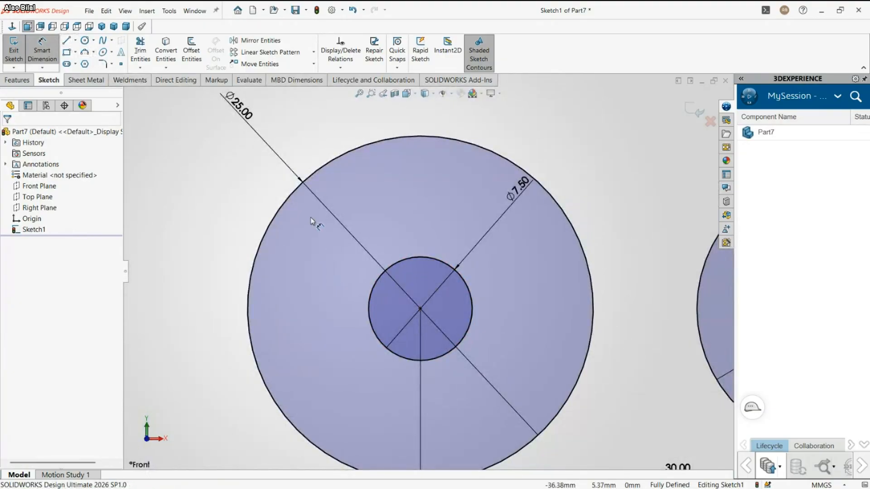
pyautogui.click(67, 40)
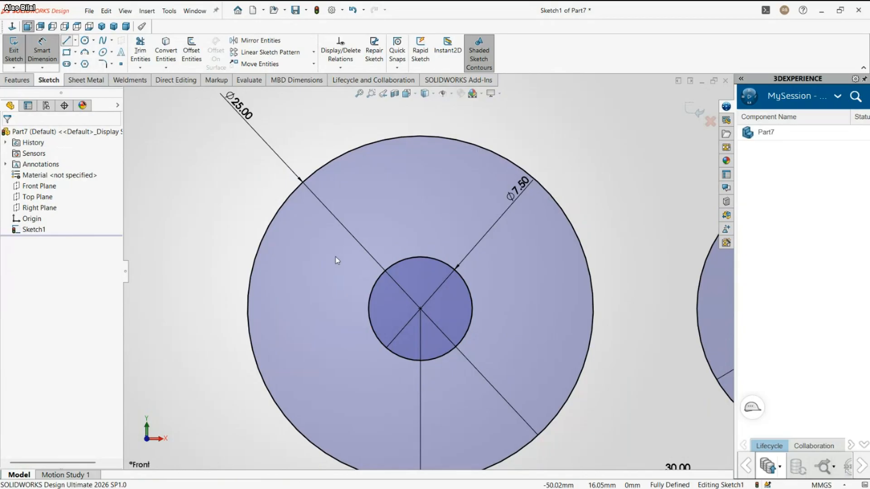
pyautogui.click(389, 273)
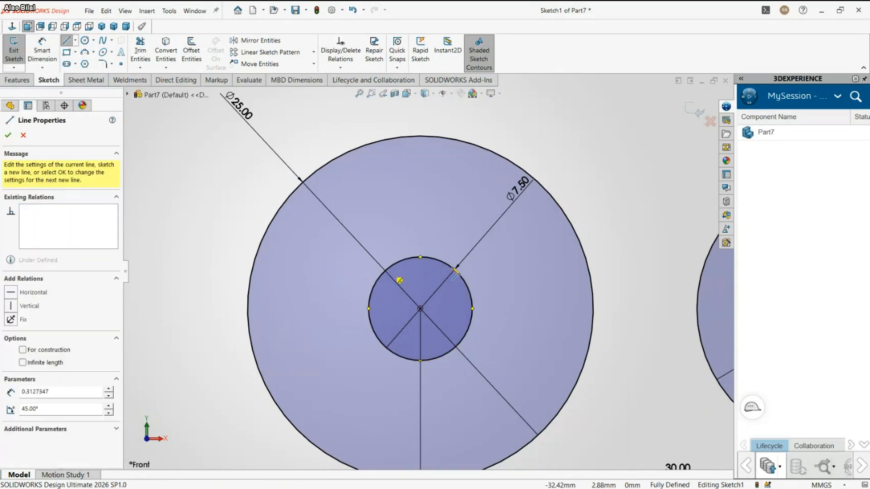
pyautogui.click(456, 272)
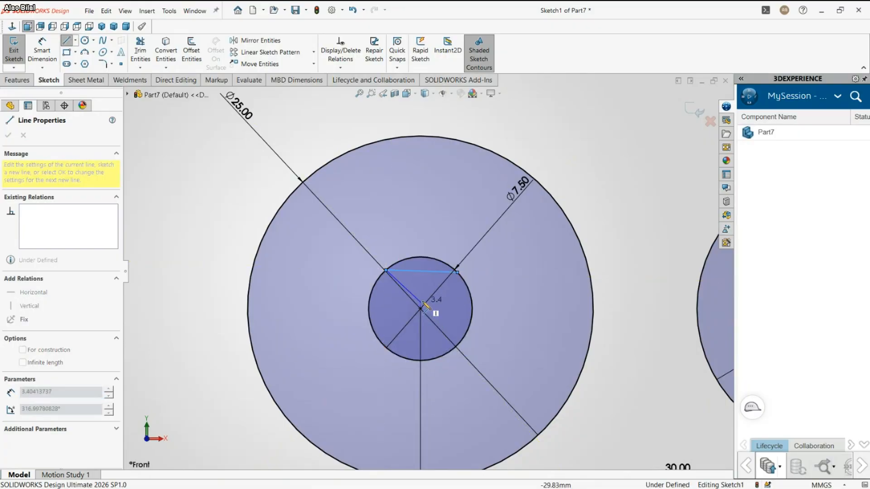
pyautogui.press('Escape')
pyautogui.press('Escape')
# Step: Add a horizontal relation to the line across the 7.5 mm circle
pyautogui.click(423, 272)
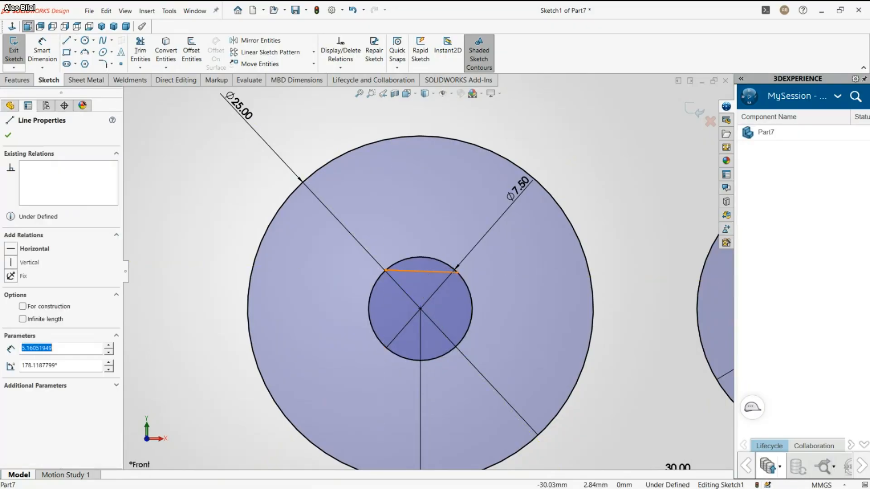
pyautogui.click(447, 228)
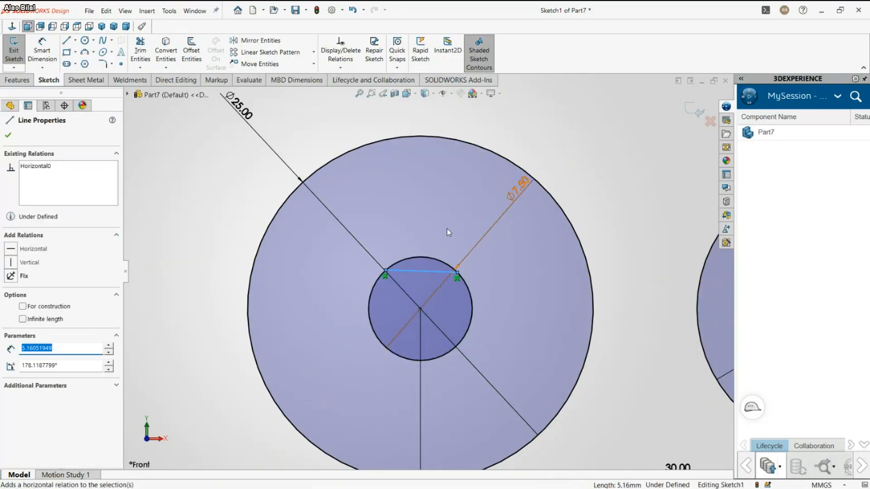
pyautogui.click(605, 295)
# Step: Dimension the distance from the horizontal line to the 7.5 mm circle's centre as 2.4 mm
pyautogui.press('d')
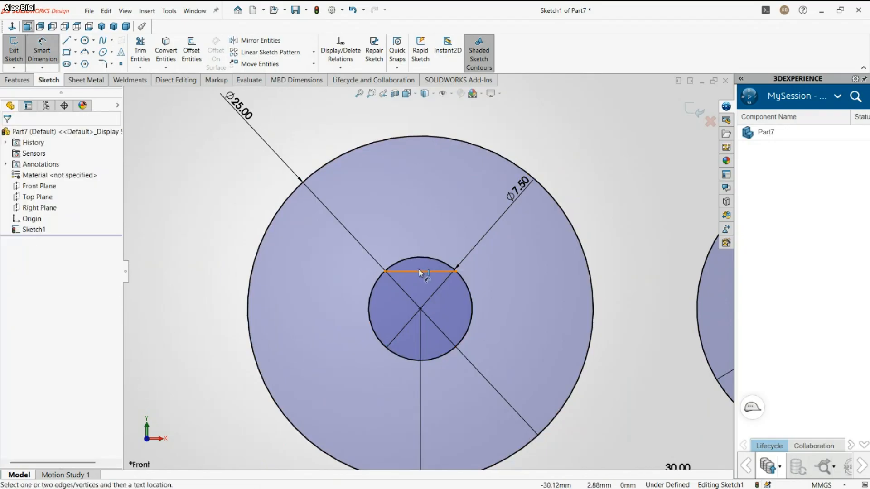
pyautogui.click(419, 272)
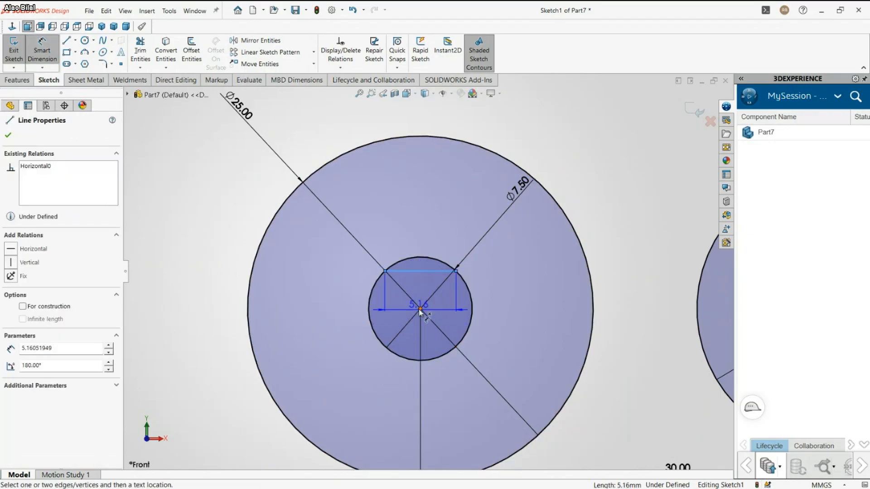
pyautogui.click(420, 309)
pyautogui.click(498, 290)
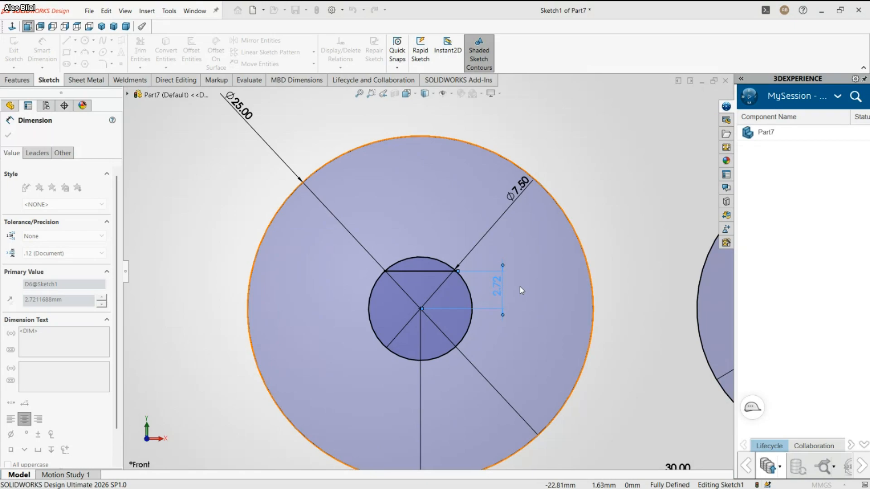
pyautogui.write('2.4')
pyautogui.press('Return')
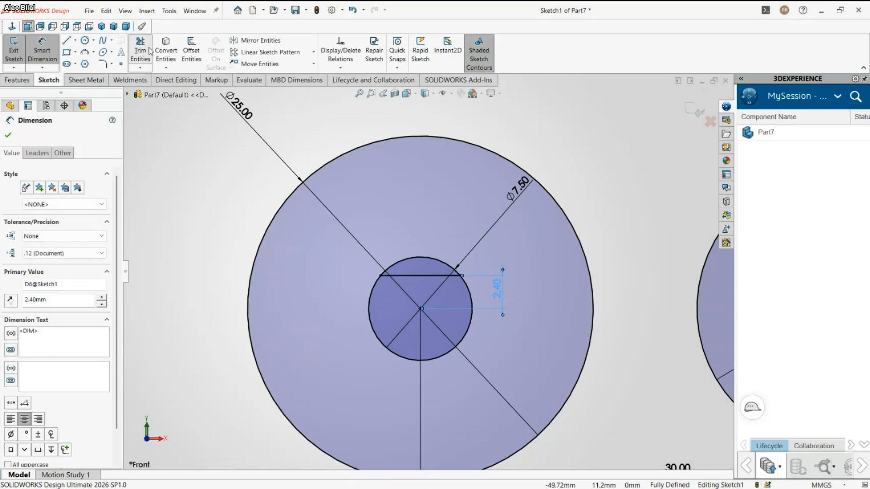
# Step: Trim away the arc of the 7.5 mm circle above the horizontal line to leave a D-shaped profile
pyautogui.click(151, 50)
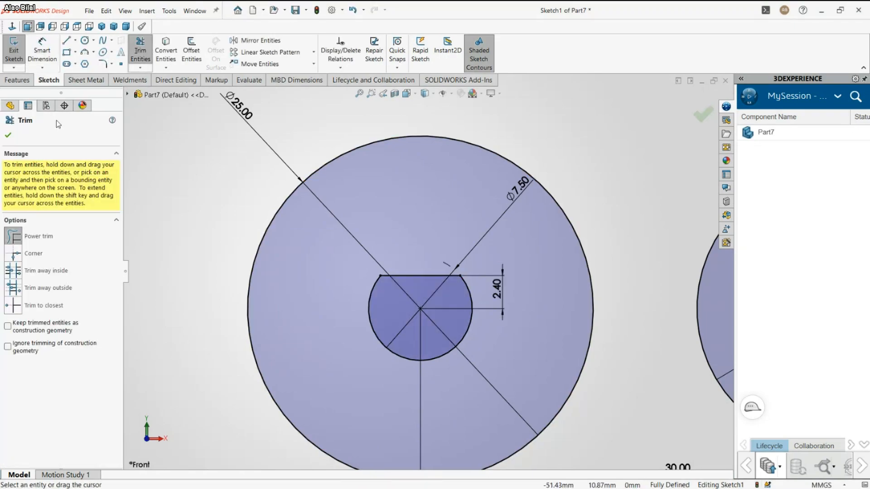
pyautogui.click(9, 135)
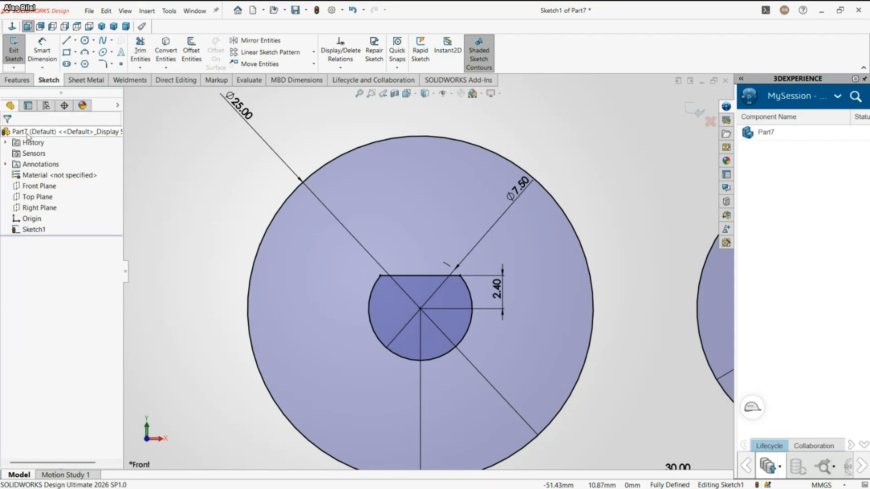
# Step: Draw a downward-bulging three-point arc of about 13 mm radius between the upper sides of the 25 mm and 20 mm circles
pyautogui.scroll(1, 272, 140)
pyautogui.scroll(3, 468, 203)
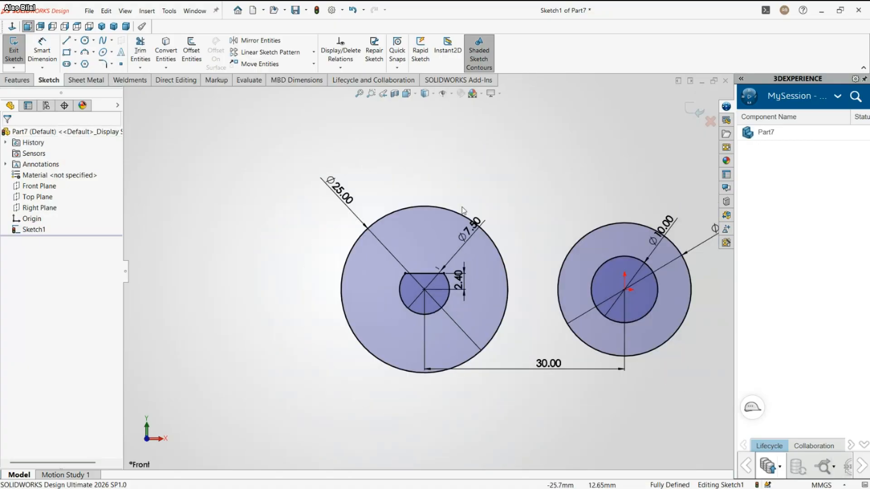
pyautogui.scroll(-1, 584, 218)
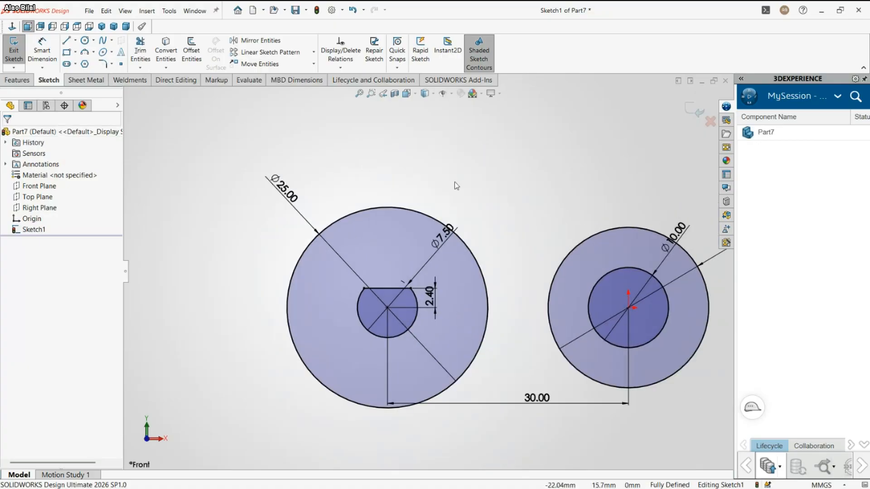
pyautogui.click(84, 52)
pyautogui.click(449, 229)
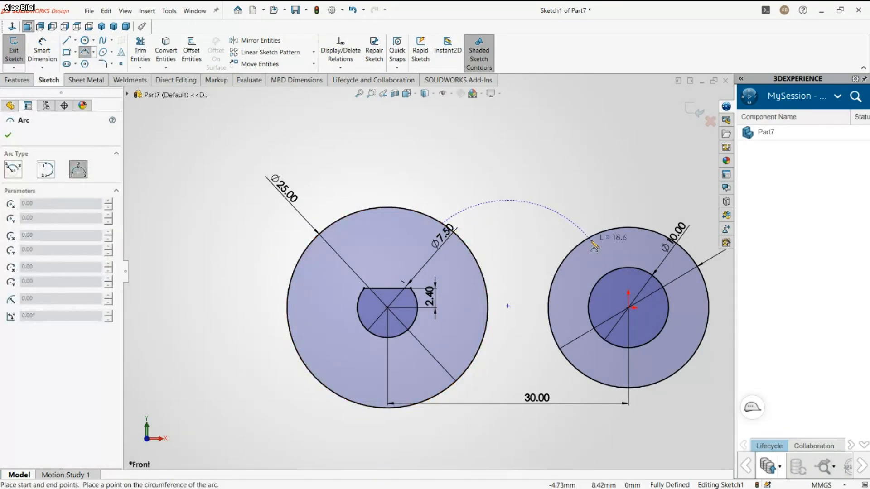
pyautogui.click(587, 236)
pyautogui.click(533, 262)
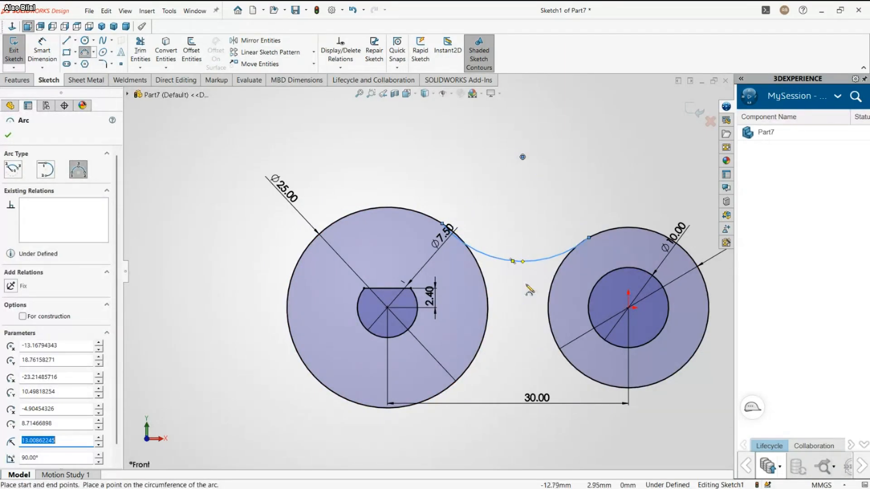
pyautogui.press('Escape')
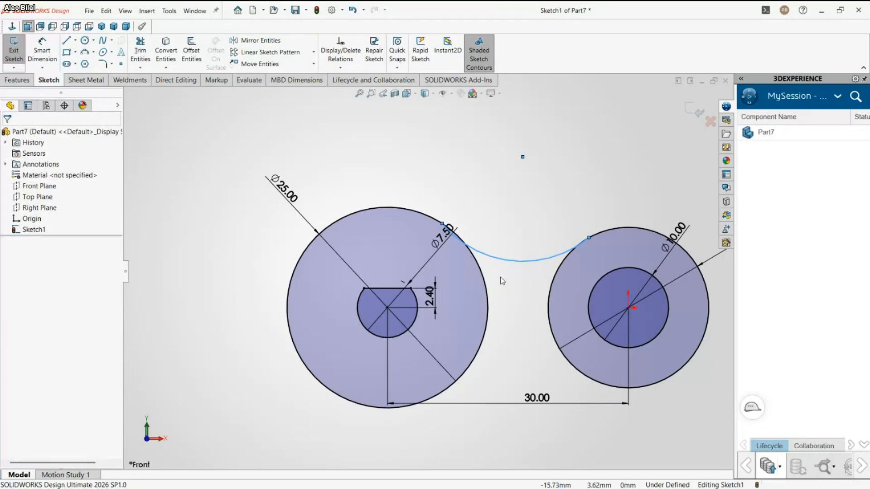
# Step: Add a tangent relation between the connecting arc and the 25 mm circle
pyautogui.click(475, 252)
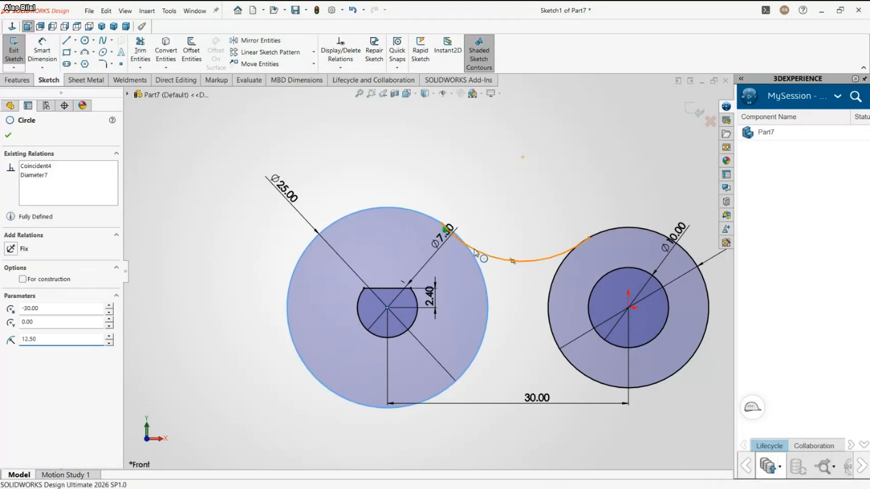
pyautogui.keyDown('ctrl'); pyautogui.click(474, 251); pyautogui.keyUp('ctrl')
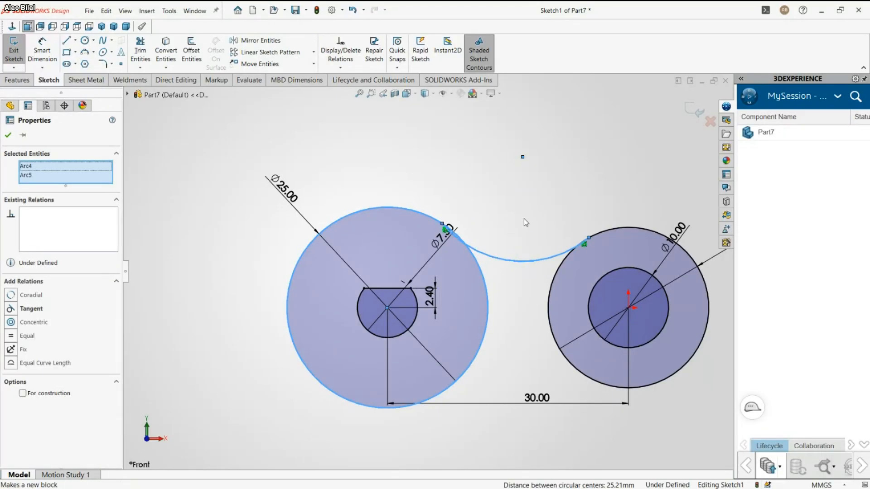
pyautogui.click(518, 209)
pyautogui.click(528, 270)
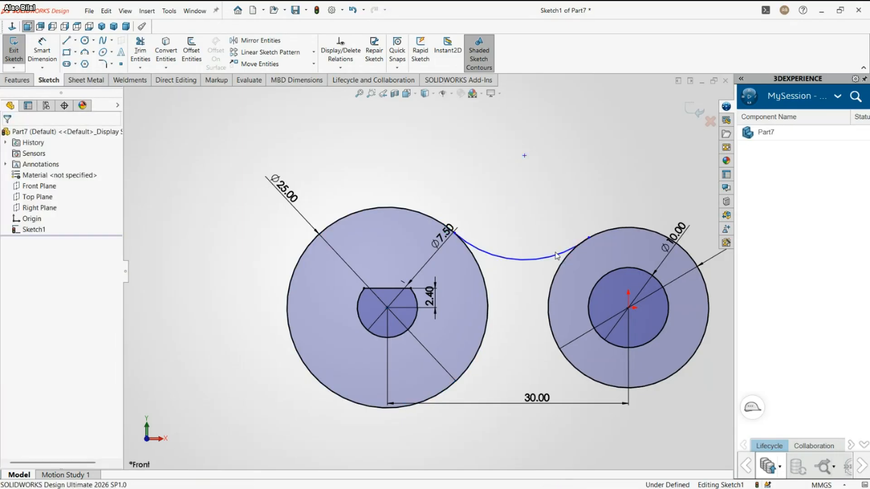
# Step: Add a tangent relation between the connecting arc and the 20 mm circle
pyautogui.click(560, 259)
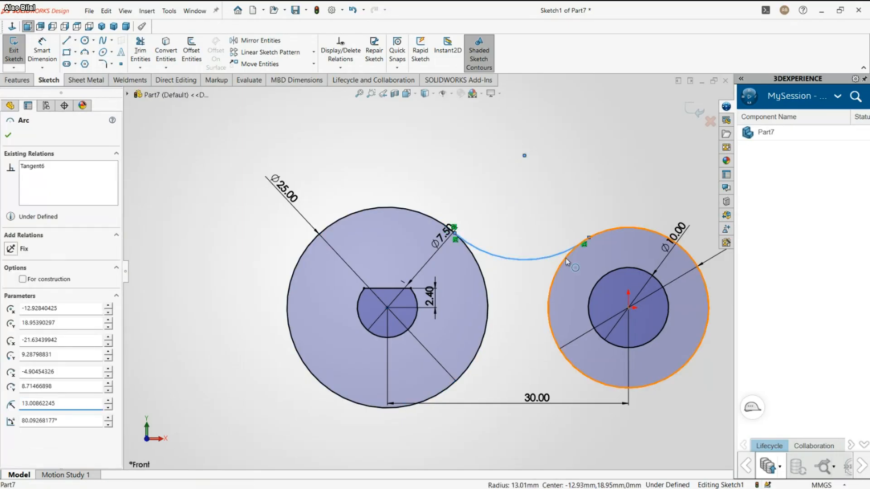
pyautogui.click(565, 257)
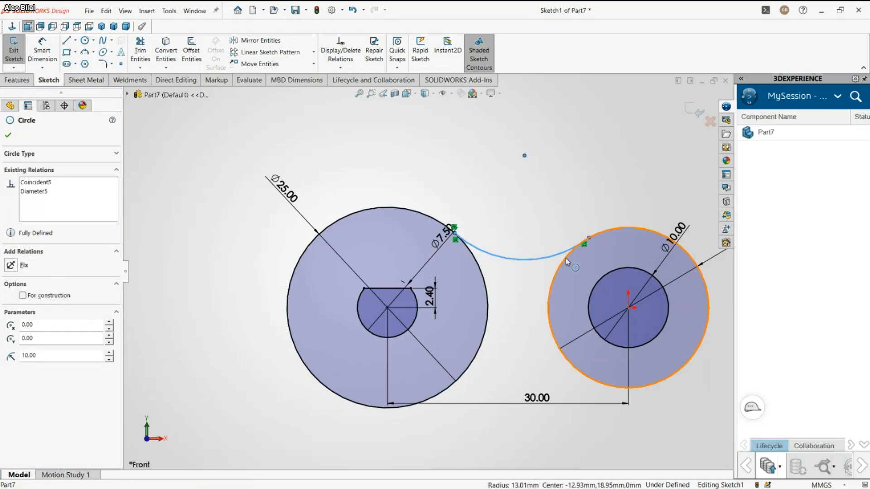
pyautogui.click(608, 214)
pyautogui.click(534, 219)
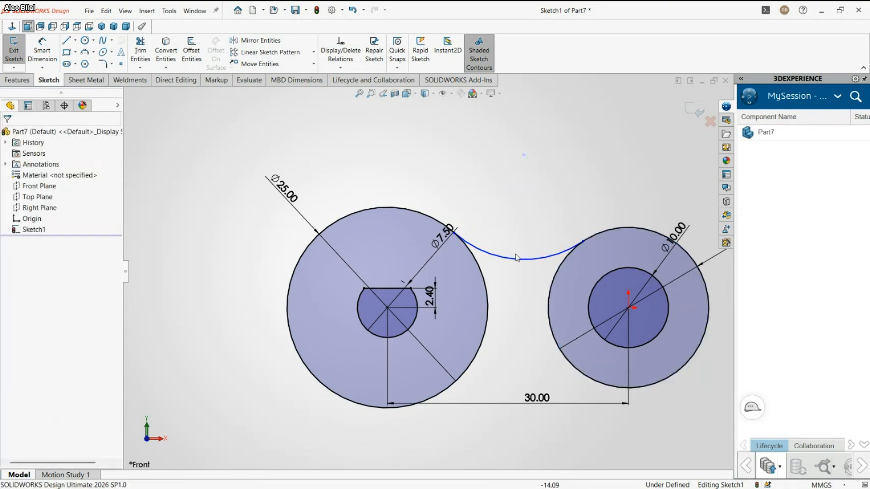
# Step: Dimension the connecting arc's radius as 30 mm
pyautogui.moveTo(515, 254); pyautogui.dragTo(510, 217, button='right')
pyautogui.click(524, 255)
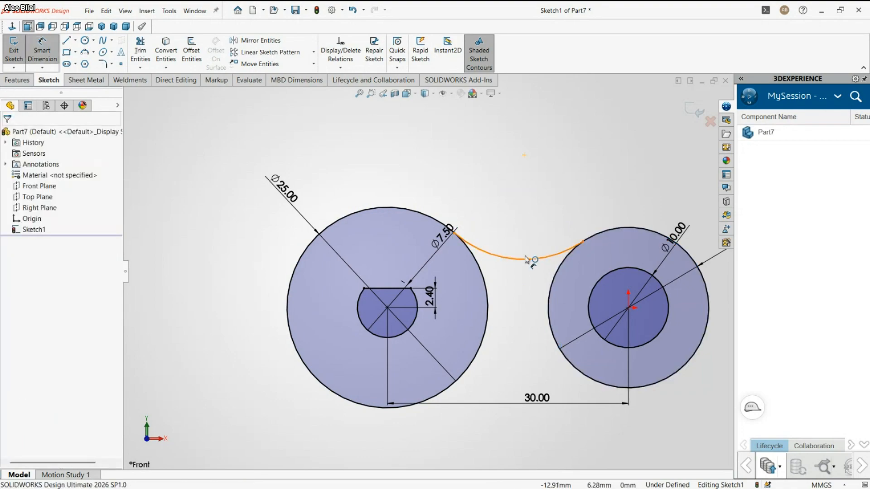
pyautogui.click(523, 235)
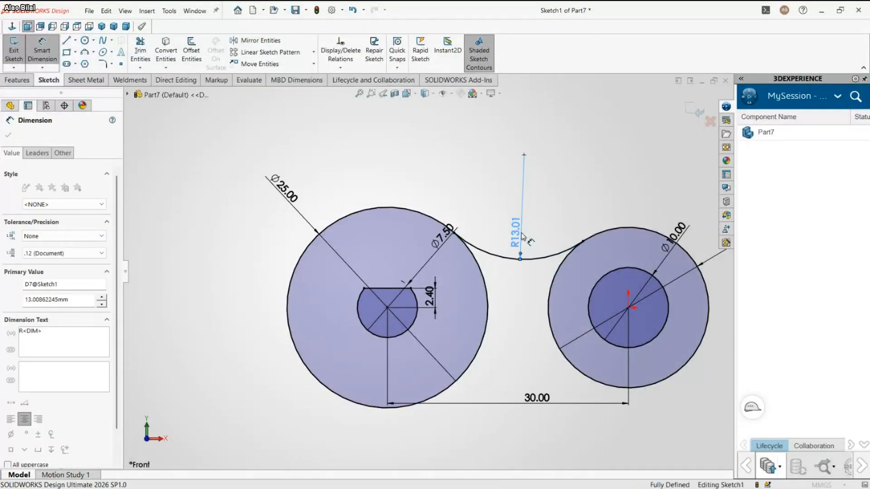
pyautogui.write('30')
pyautogui.press('Return')
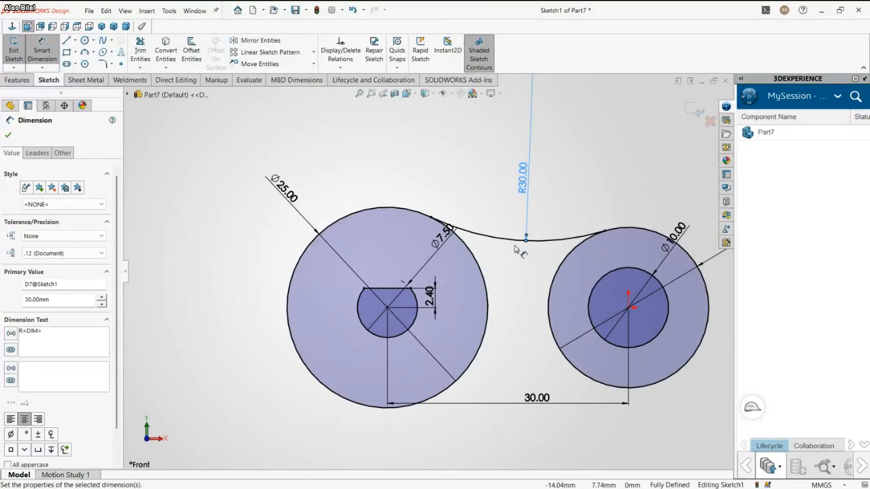
pyautogui.press('Escape')
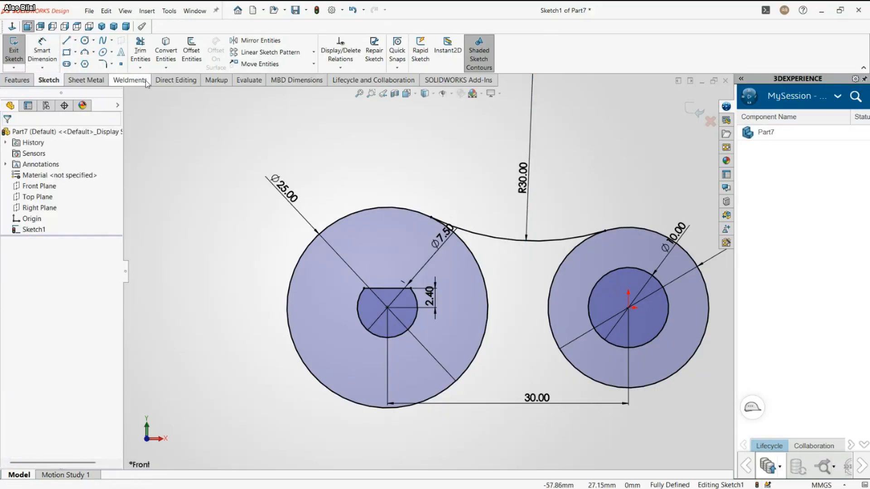
pyautogui.click(273, 47)
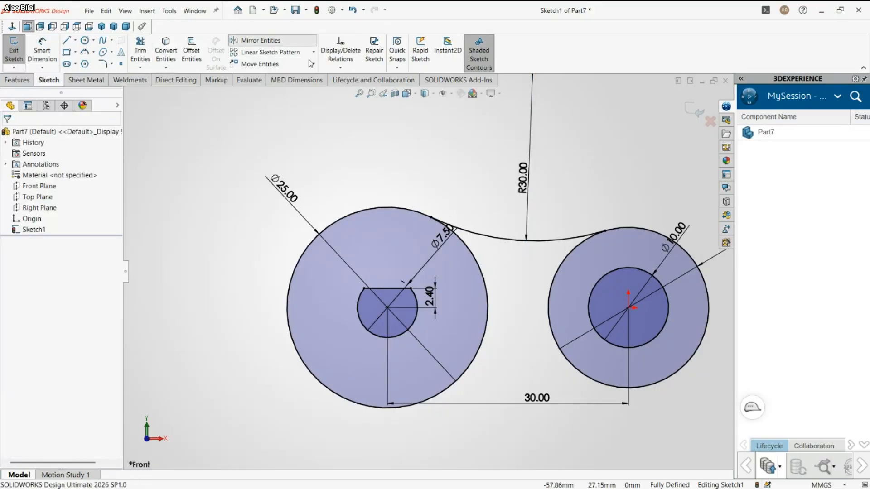
pyautogui.click(517, 240)
pyautogui.click(75, 271)
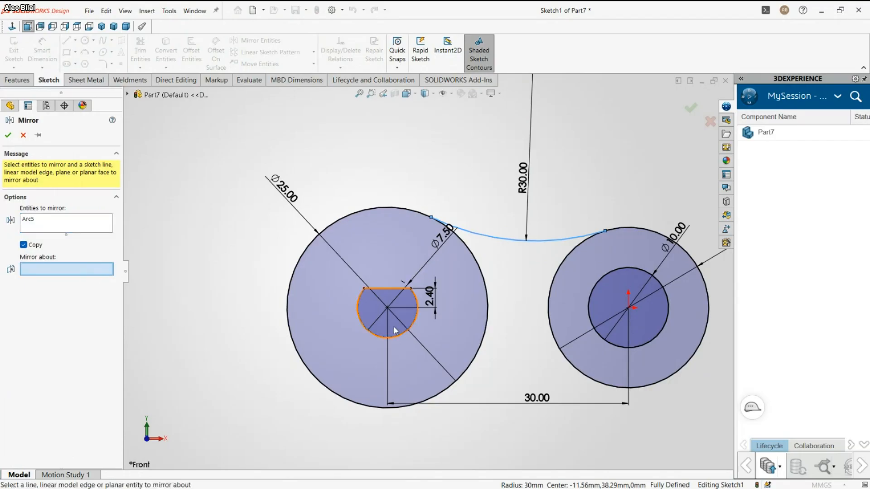
pyautogui.press('Escape')
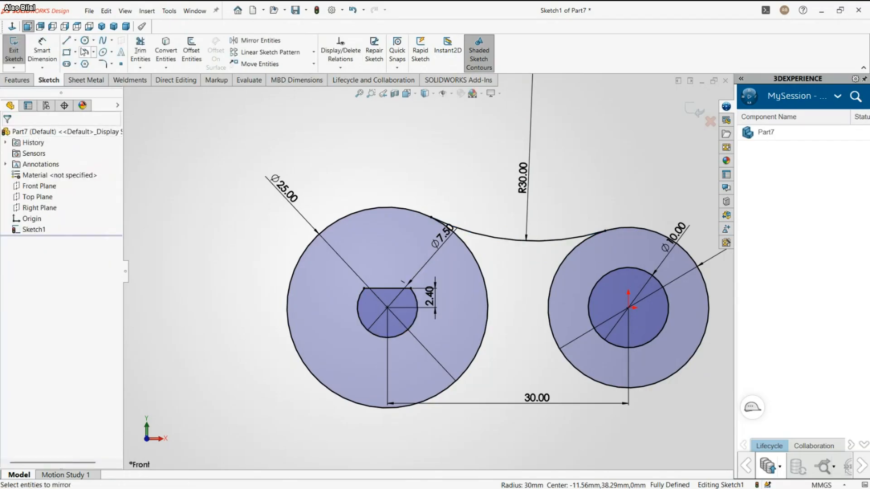
# Step: Draw a horizontal construction centerline from the 25 mm circle's centre to the 20 mm circle's centre
pyautogui.click(85, 65)
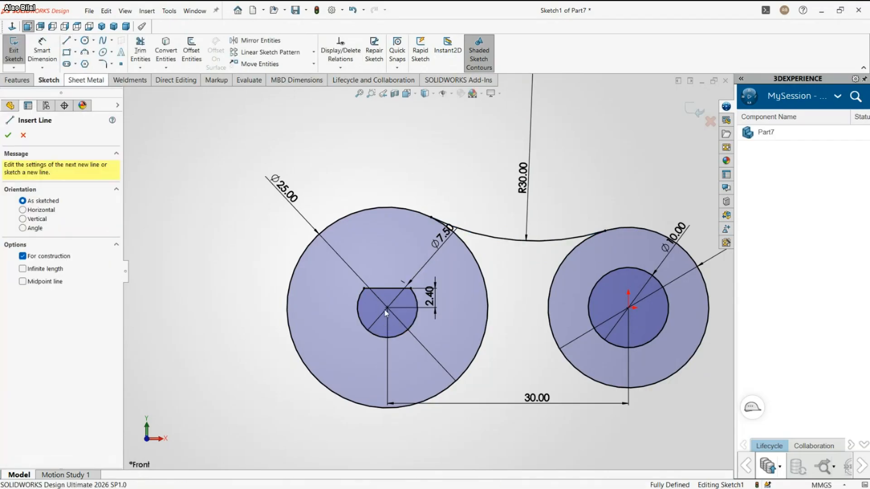
pyautogui.click(386, 308)
pyautogui.click(633, 310)
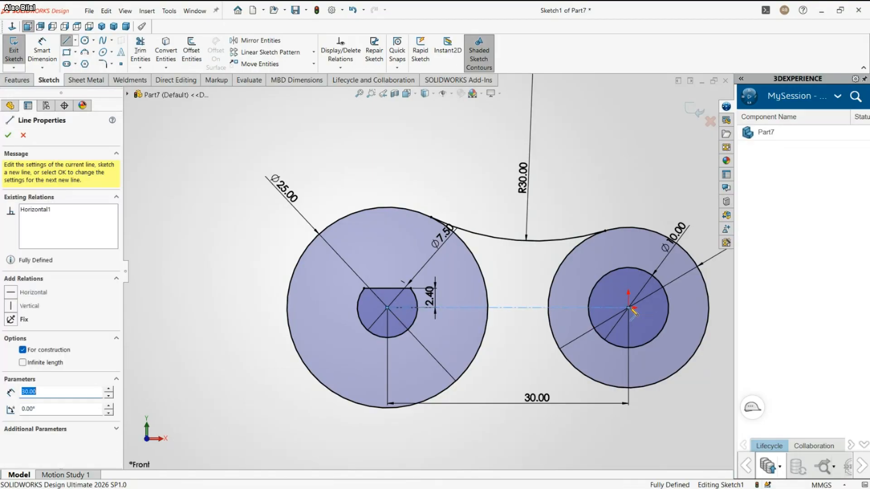
pyautogui.press('Escape')
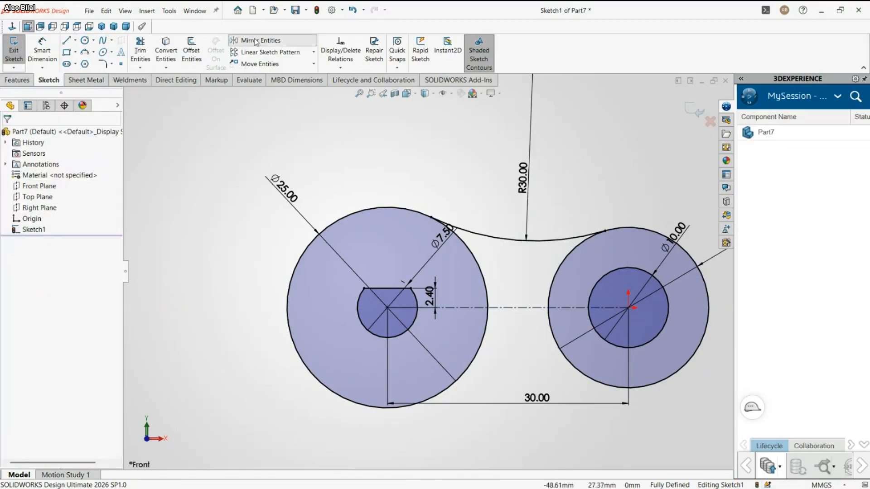
# Step: Mirror the 30 mm radius arc about the horizontal centerline to form the lower connecting arc
pyautogui.click(503, 239)
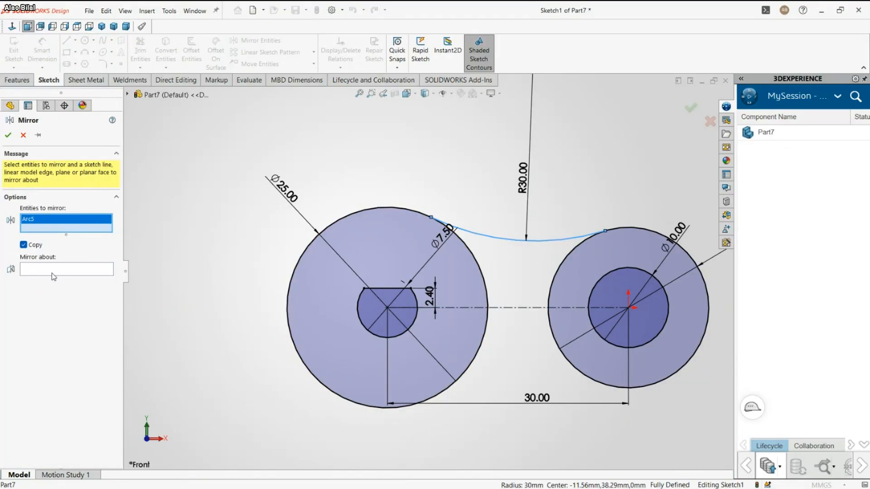
pyautogui.click(104, 269)
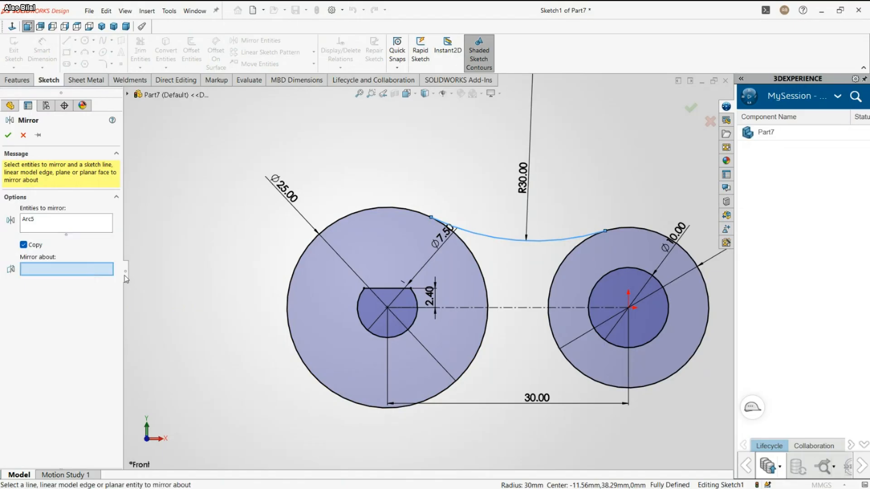
pyautogui.click(504, 308)
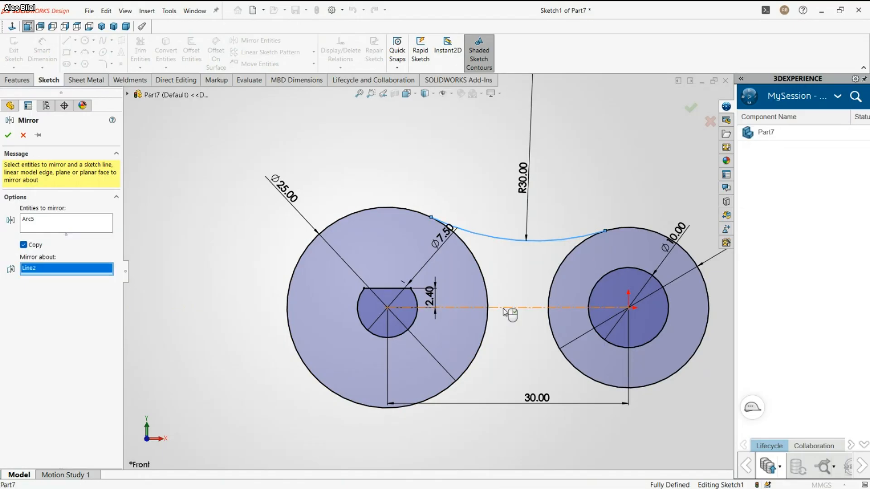
pyautogui.click(8, 135)
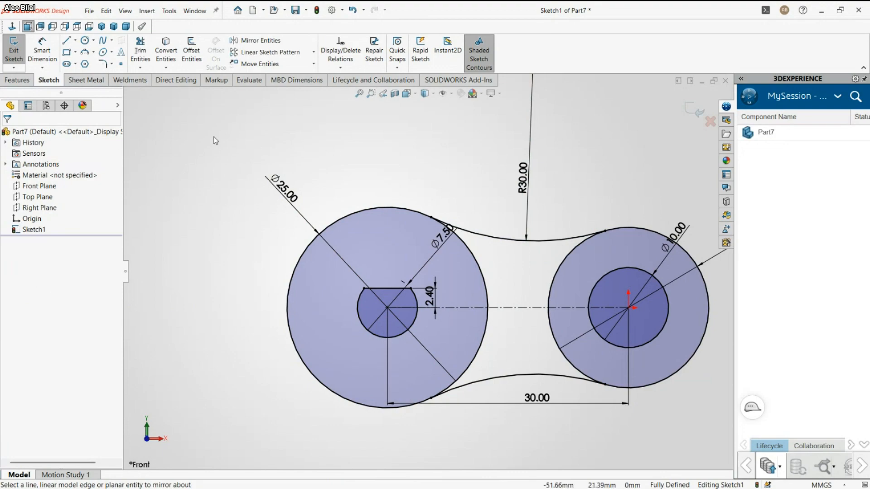
# Step: Trim away the inner arcs of the 25 mm and 20 mm circles between the connecting arcs to leave one continuous link outline
pyautogui.click(141, 46)
pyautogui.moveTo(466, 269)
pyautogui.mouseDown()
pyautogui.moveTo(558, 290)
pyautogui.moveTo(560, 330)
pyautogui.moveTo(464, 344)
pyautogui.mouseUp()
pyautogui.scroll(4, 440, 243)
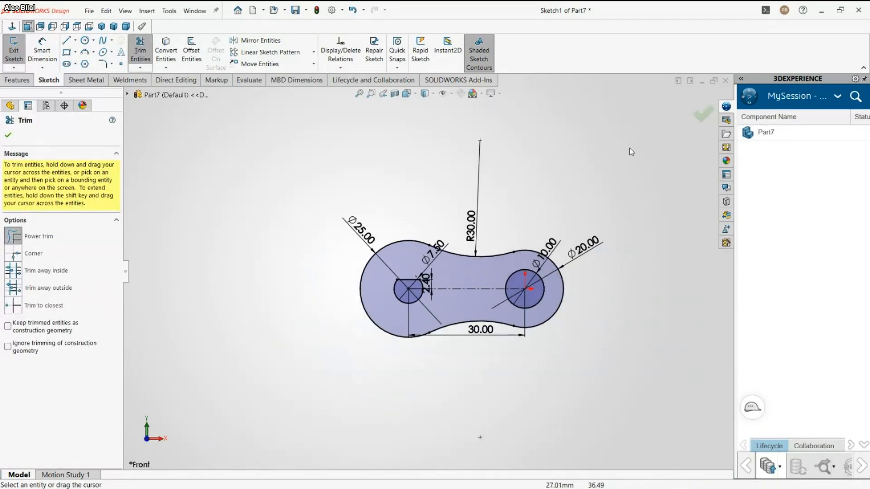
pyautogui.click(703, 114)
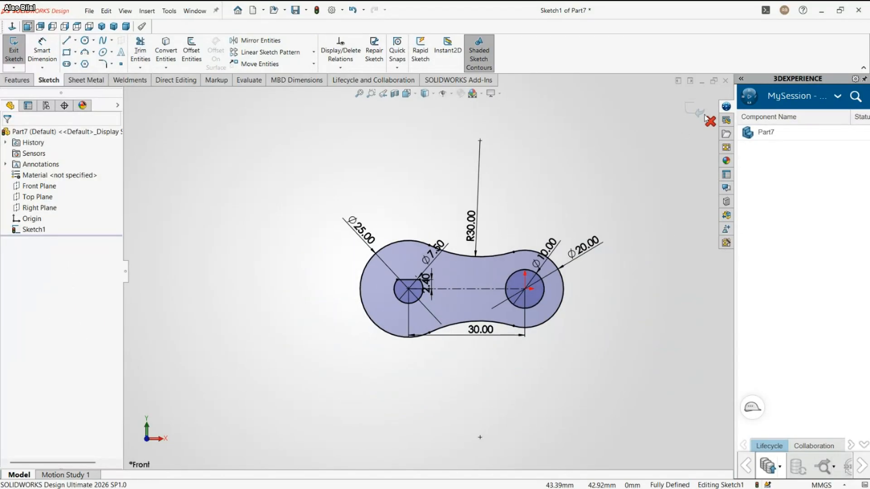
# Step: Extrude the link profile 4 mm, including the 10 mm circle region in the selected contours and leaving only the D-shaped hole open
pyautogui.scroll(3, 488, 161)
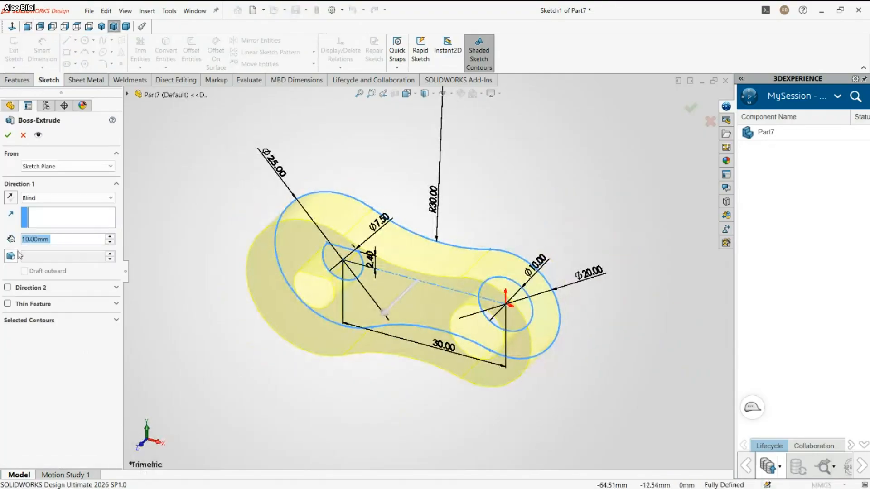
pyautogui.write('4')
pyautogui.press('Return')
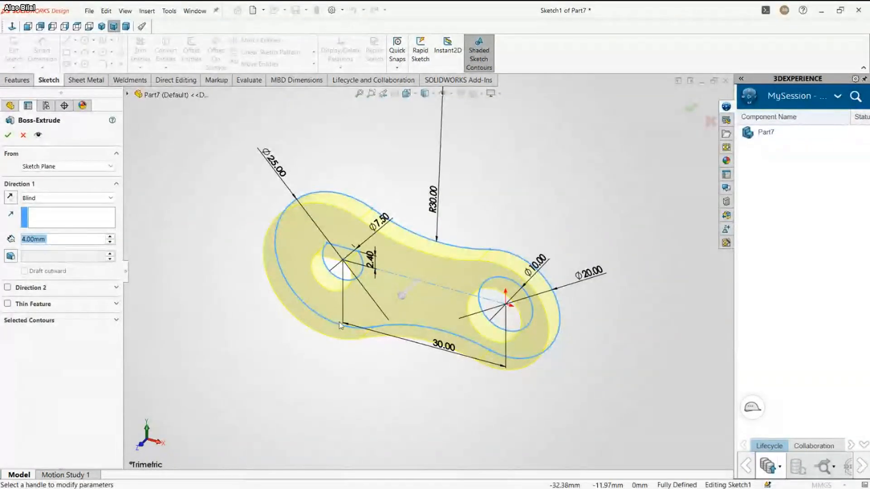
pyautogui.click(494, 308)
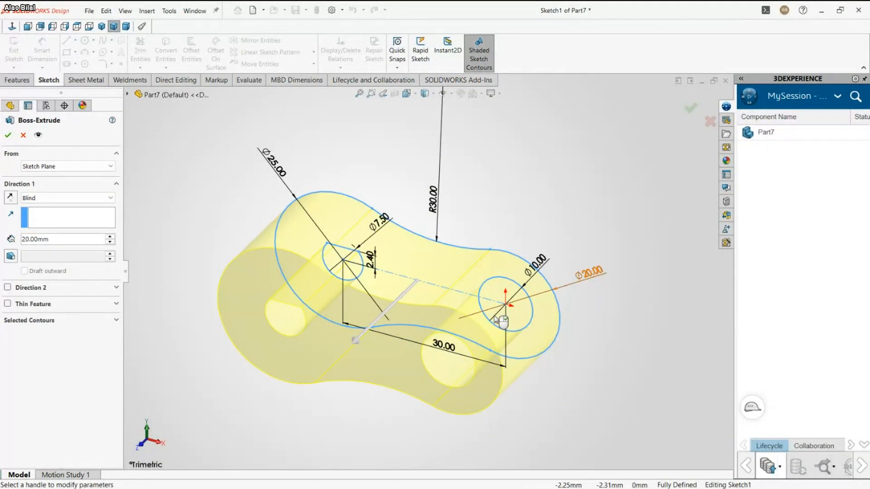
pyautogui.click(35, 321)
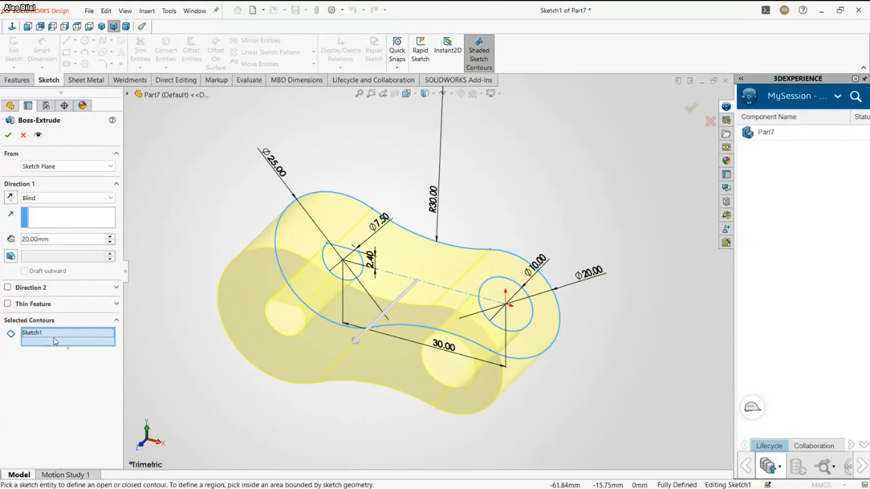
pyautogui.click(499, 286)
pyautogui.click(435, 265)
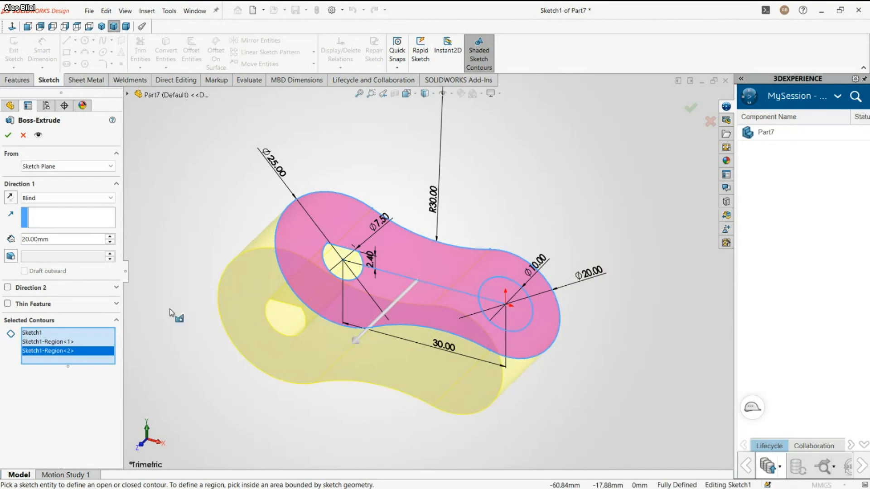
pyautogui.doubleClick(55, 240)
pyautogui.write('4')
pyautogui.press('Return')
pyautogui.click(7, 136)
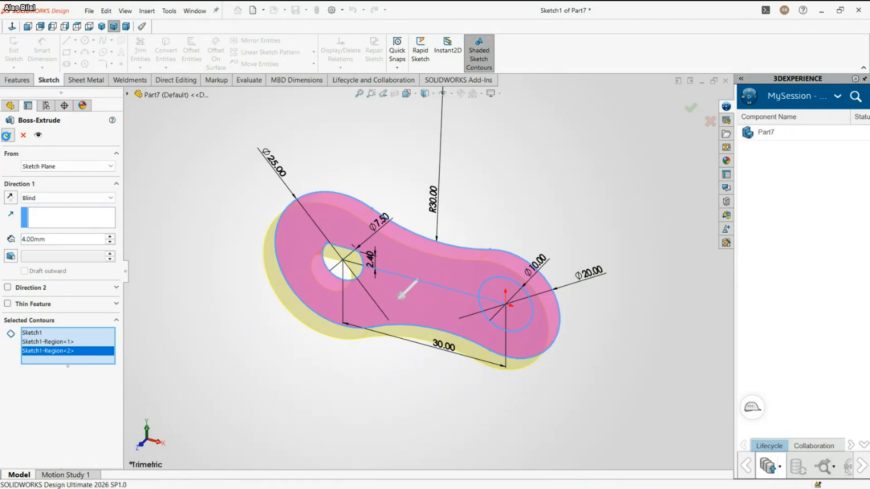
# Step: Start a second boss extrusion from the link's existing sketch, using the 10 mm circle region as its contour
pyautogui.click(6, 241)
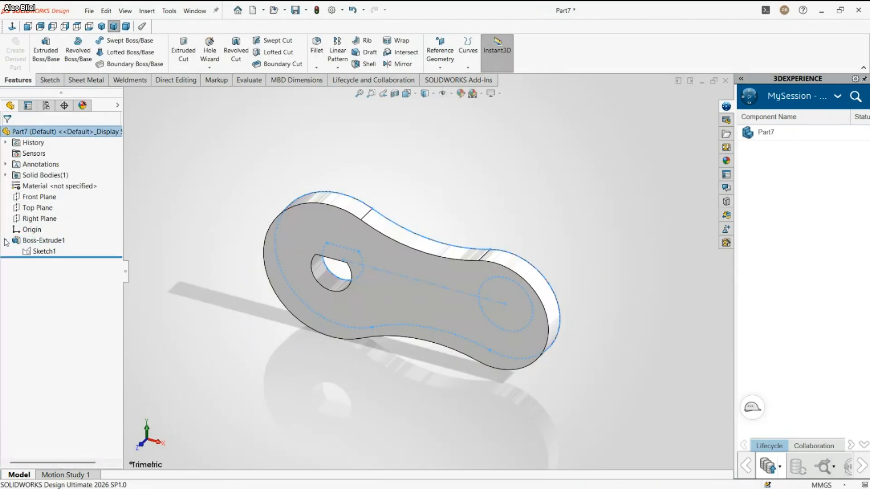
pyautogui.click(44, 251)
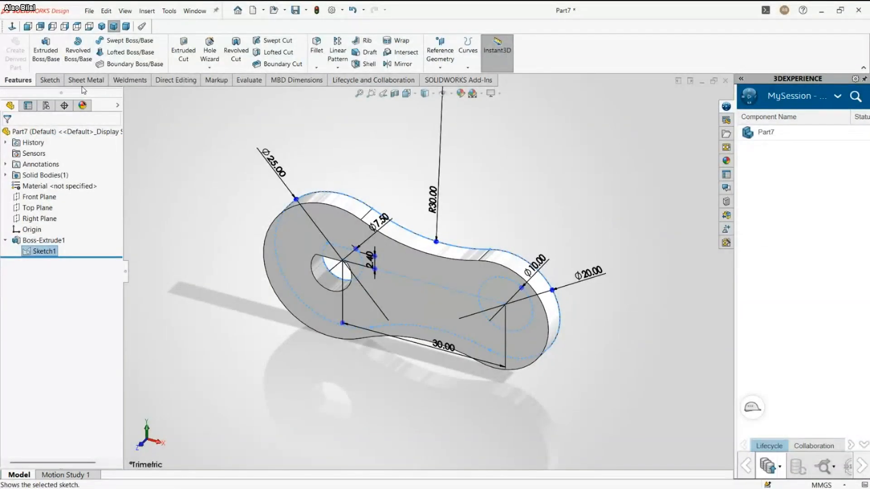
pyautogui.click(46, 54)
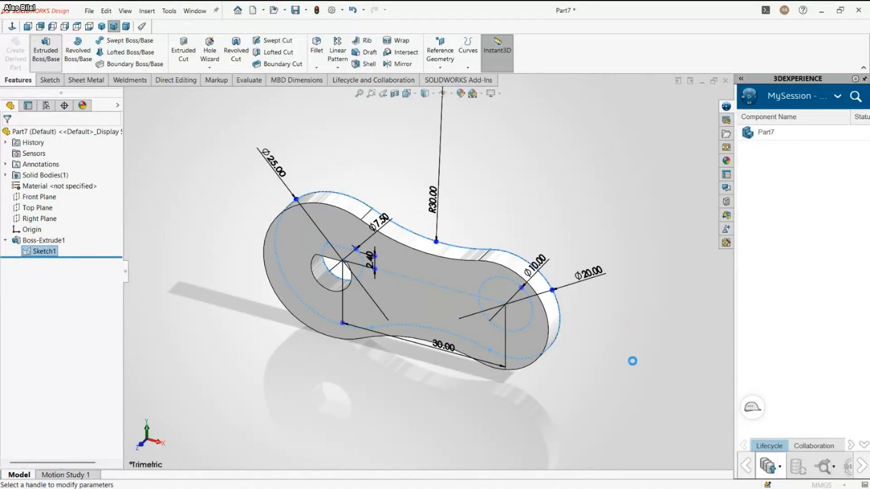
pyautogui.moveTo(634, 357); pyautogui.dragTo(396, 321, button='middle')
pyautogui.click(61, 331)
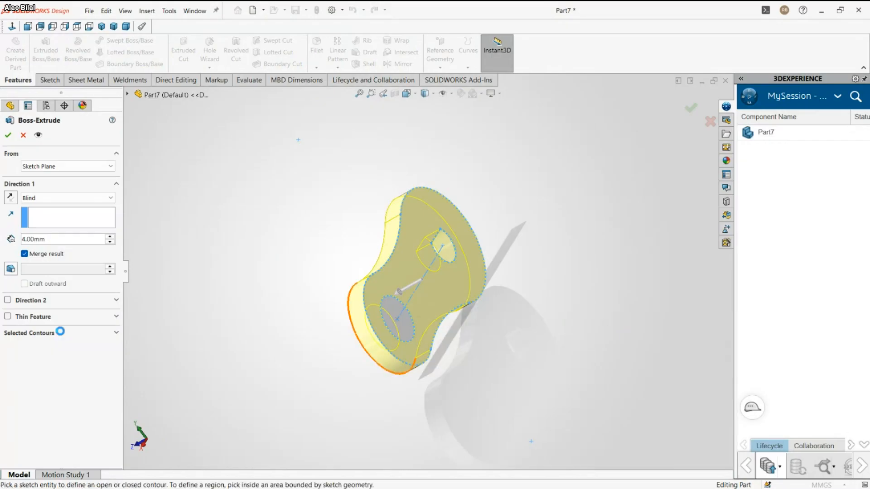
pyautogui.click(393, 311)
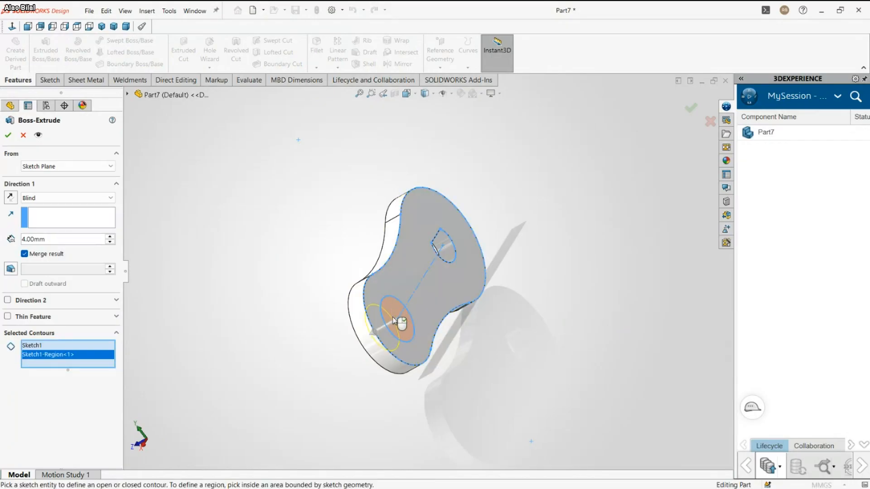
pyautogui.moveTo(393, 312); pyautogui.dragTo(259, 349, button='middle')
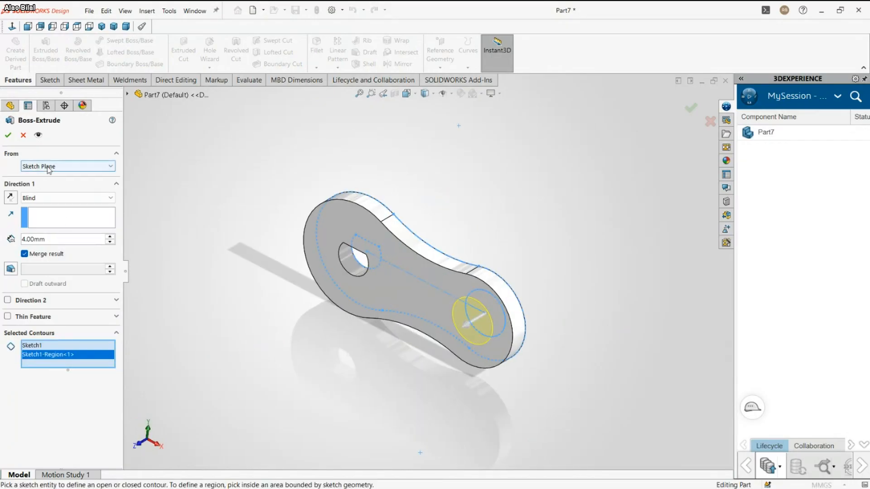
# Step: Extrude the 10 mm circle as an 18 mm pin starting from the link plate's front face, merged with the plate
pyautogui.click(67, 184)
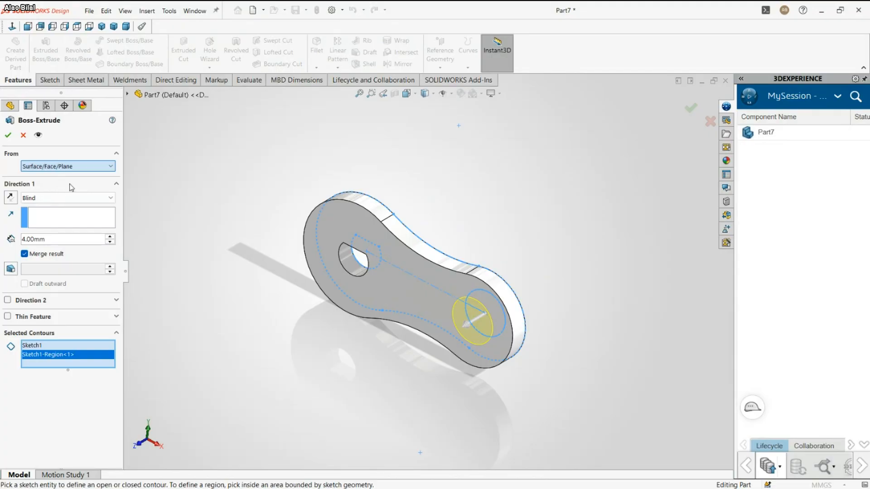
pyautogui.click(447, 287)
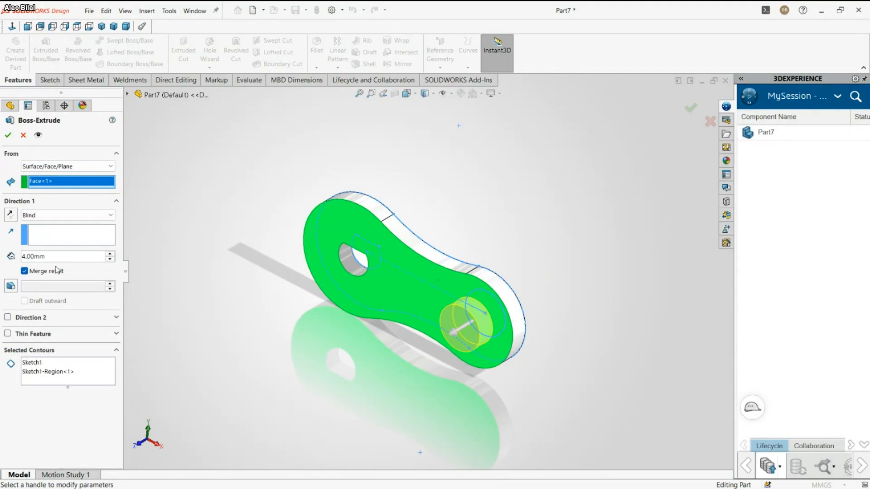
pyautogui.doubleClick(57, 256)
pyautogui.press('Return')
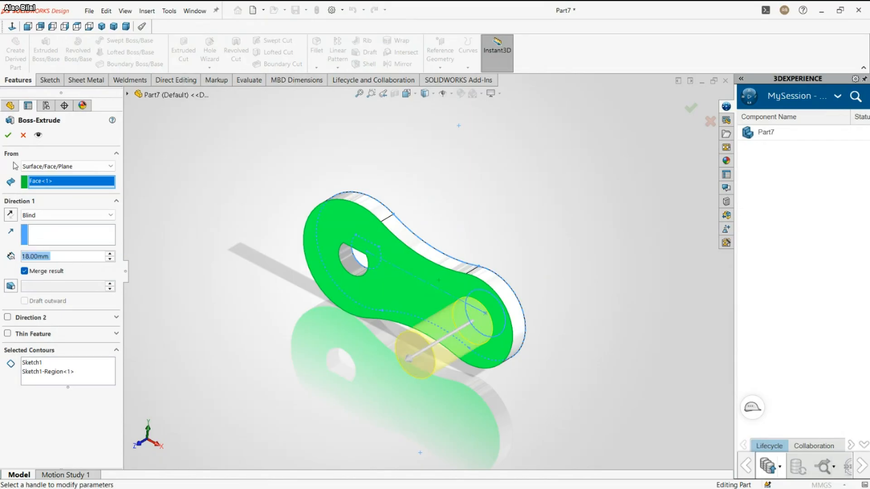
pyautogui.click(7, 135)
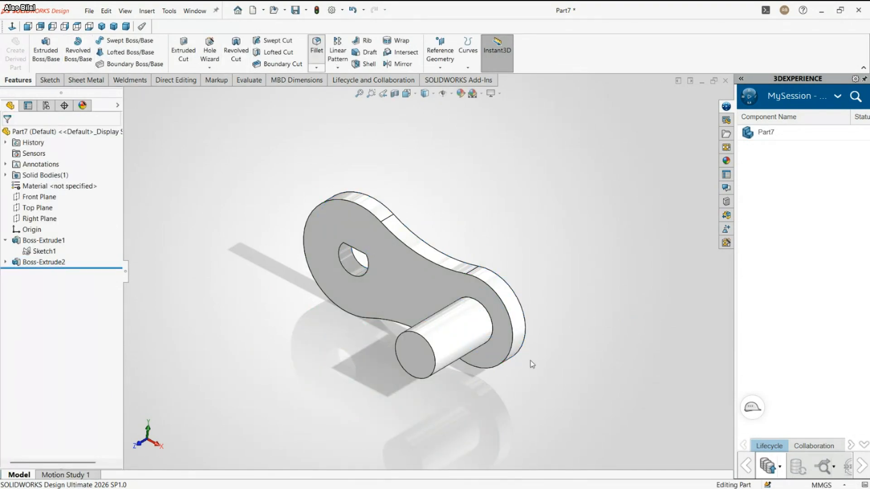
# Step: Fillet the edge where the pin meets the link plate with a 3 mm radius, and save the part
pyautogui.click(485, 310)
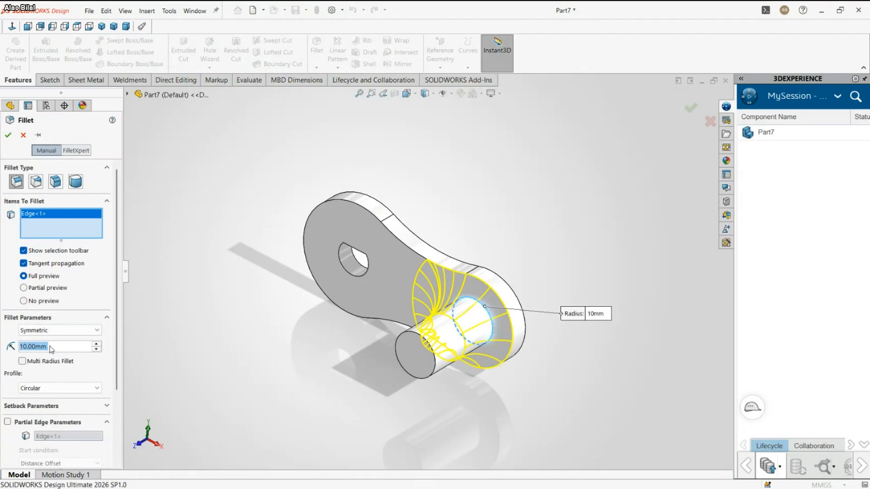
pyautogui.write('3')
pyautogui.press('Return')
pyautogui.click(8, 135)
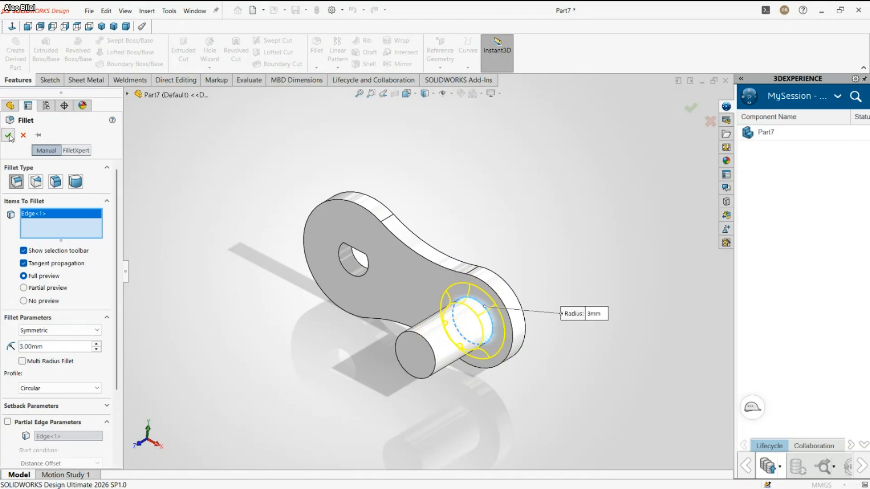
pyautogui.moveTo(222, 247); pyautogui.dragTo(318, 354, button='middle')
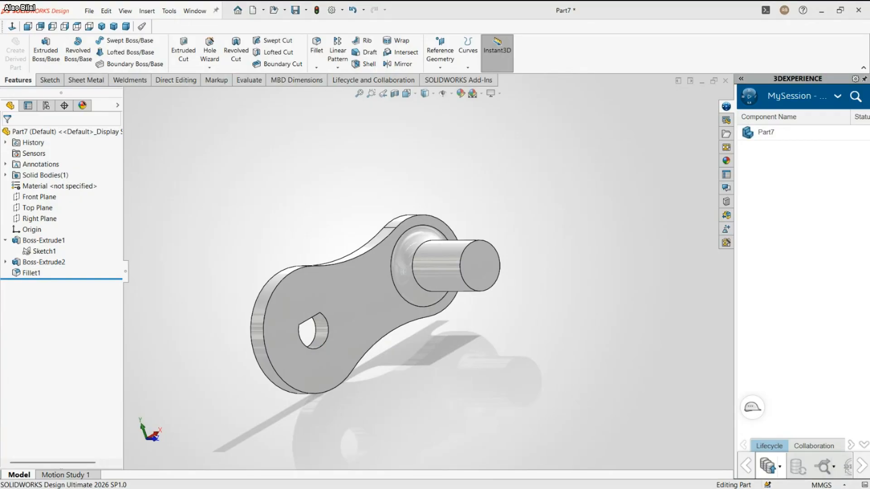
pyautogui.hotkey('ctrl', 's')
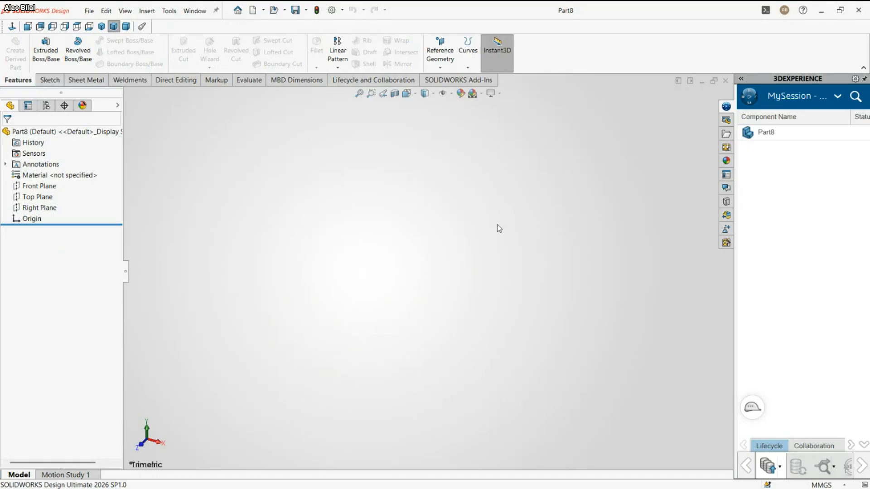
# Step: Start a boss extrusion on the Top Plane and sketch a circle about 195 mm in diameter centred on the origin
pyautogui.click(44, 54)
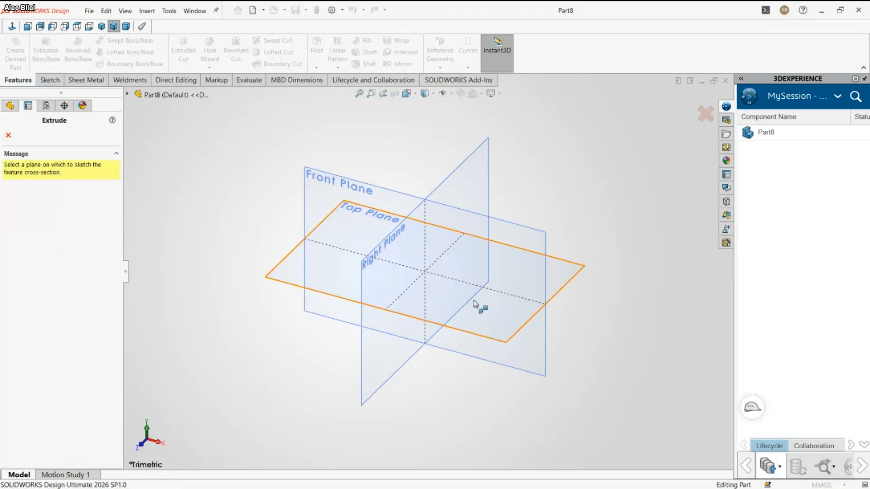
pyautogui.click(476, 305)
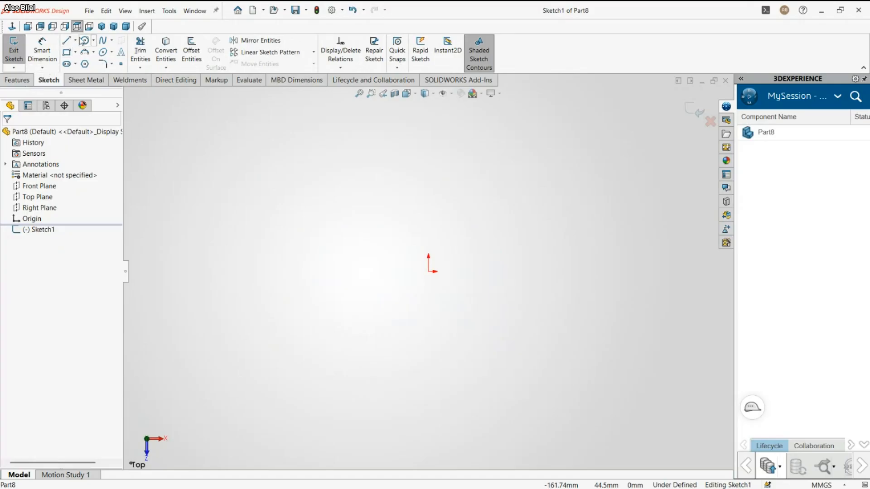
pyautogui.click(84, 41)
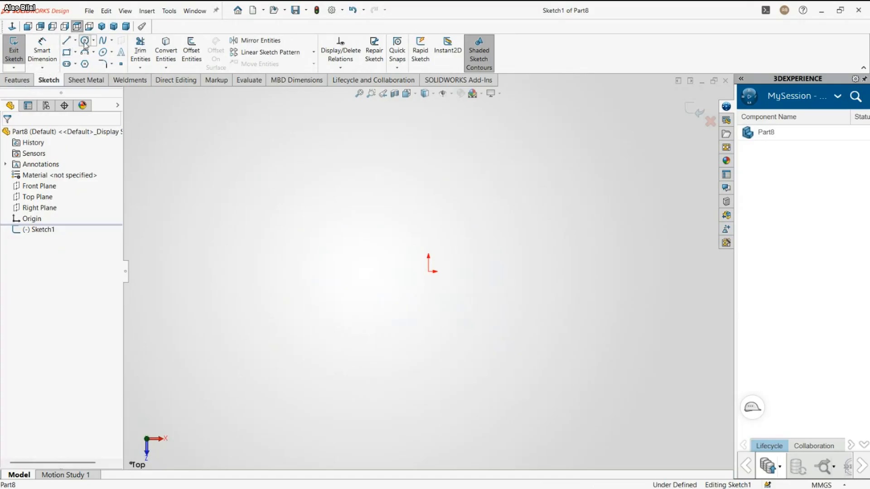
pyautogui.click(428, 272)
pyautogui.click(607, 262)
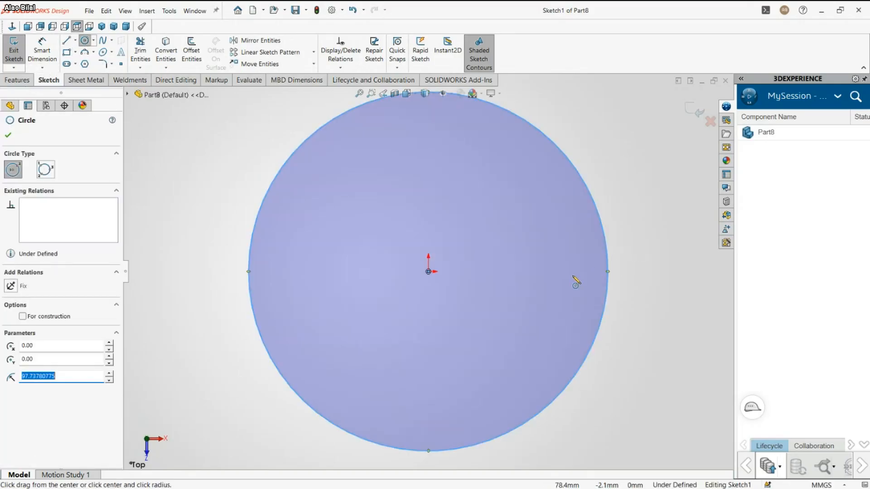
# Step: Dimension the circle's diameter as 30 mm
pyautogui.moveTo(573, 277); pyautogui.dragTo(559, 208, button='right')
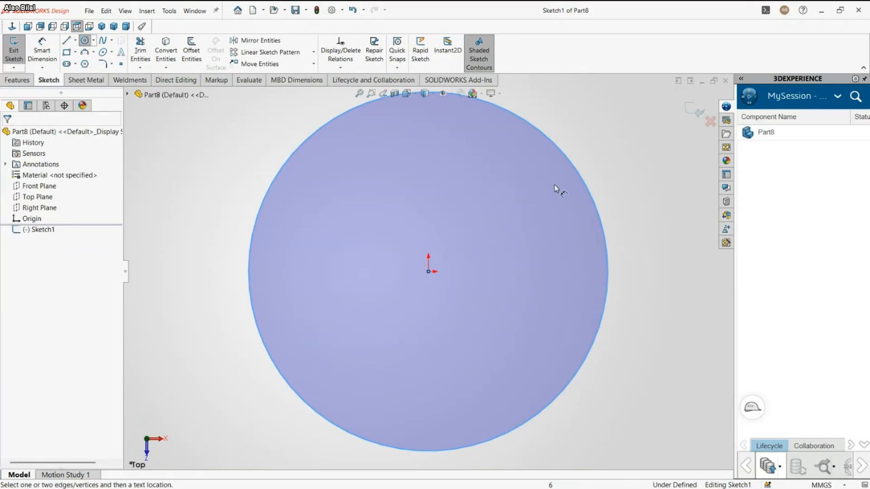
pyautogui.click(562, 156)
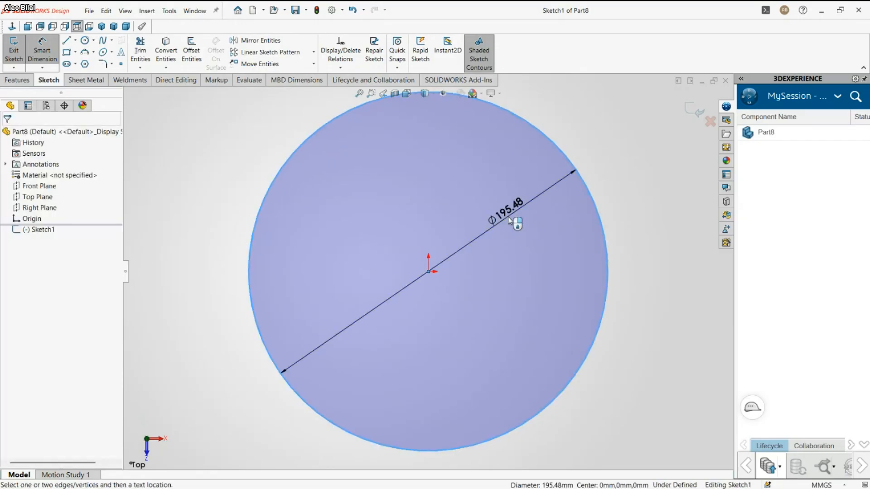
pyautogui.click(508, 217)
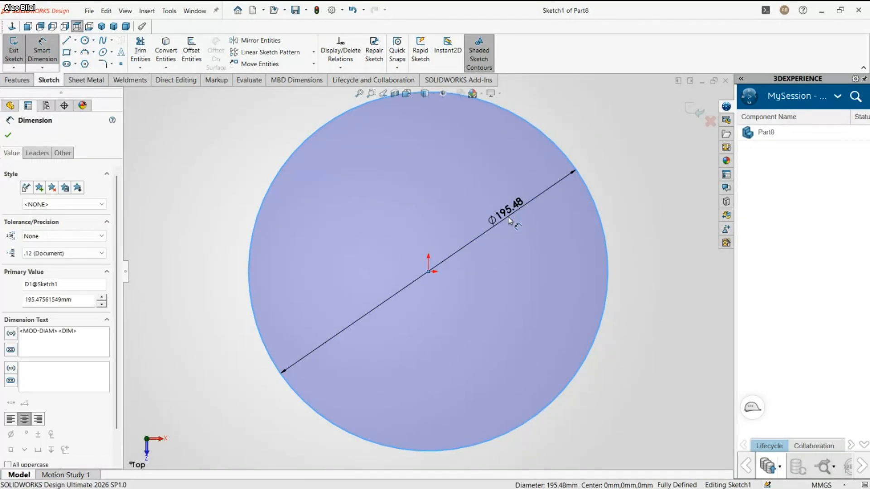
pyautogui.write('30')
pyautogui.press('Return')
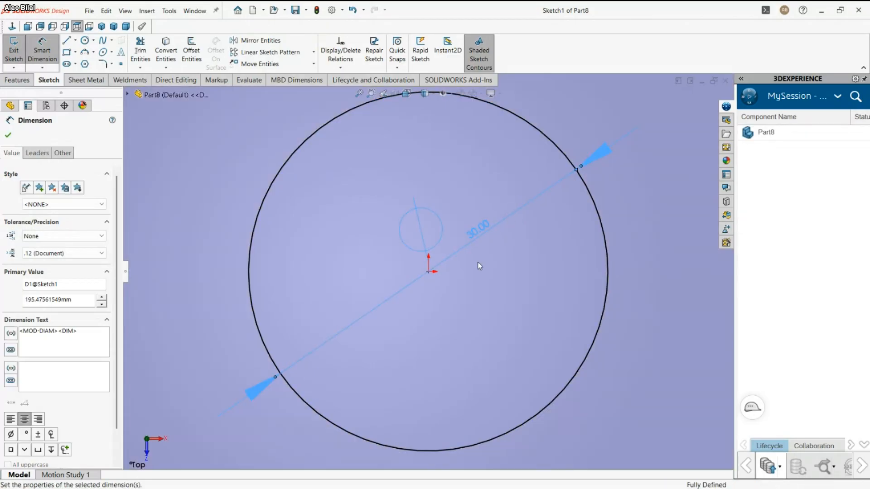
pyautogui.scroll(2, 442, 272)
pyautogui.scroll(2, 442, 273)
pyautogui.scroll(-1, 417, 270)
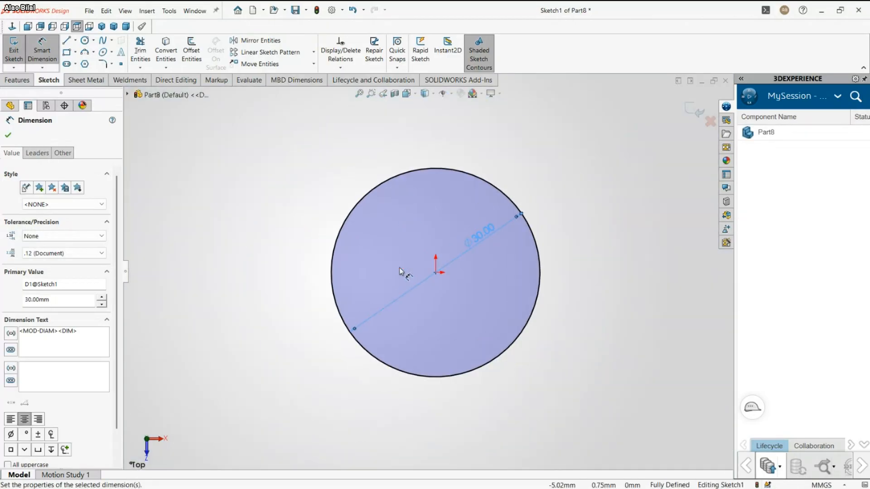
pyautogui.press('Escape')
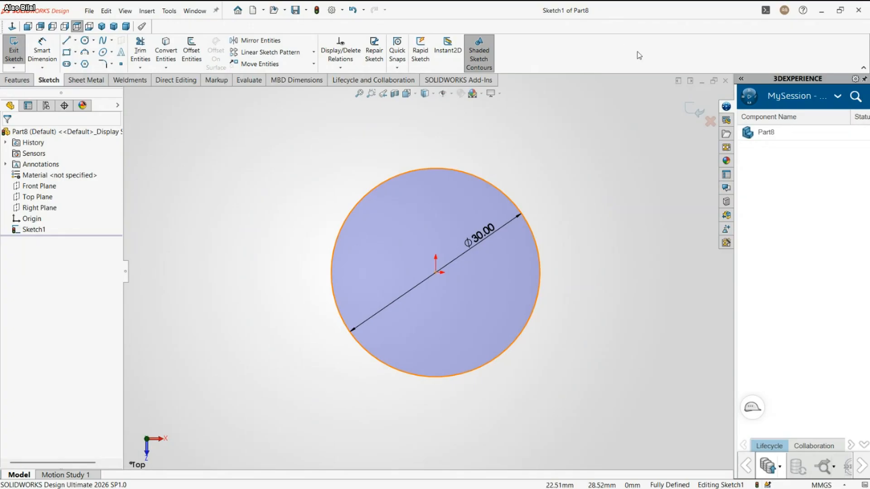
# Step: Extrude the circle 28 mm downward from the sketch plane using a blind, reversed direction
pyautogui.click(694, 109)
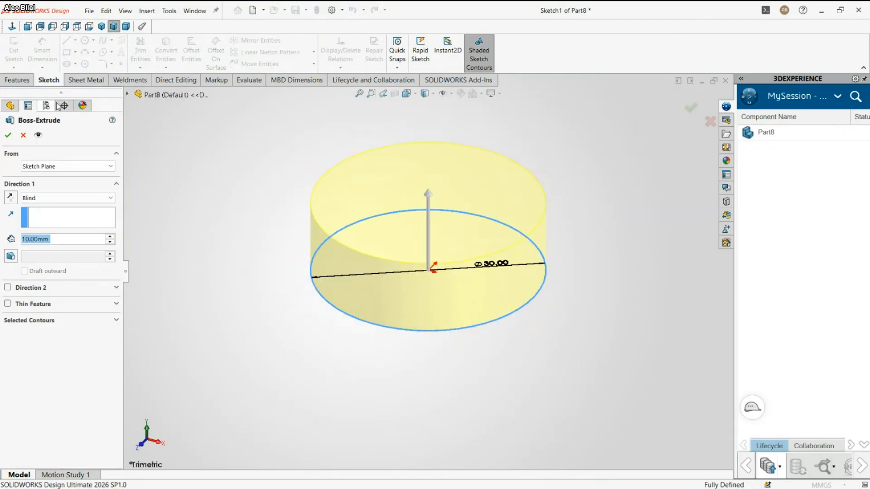
pyautogui.click(11, 198)
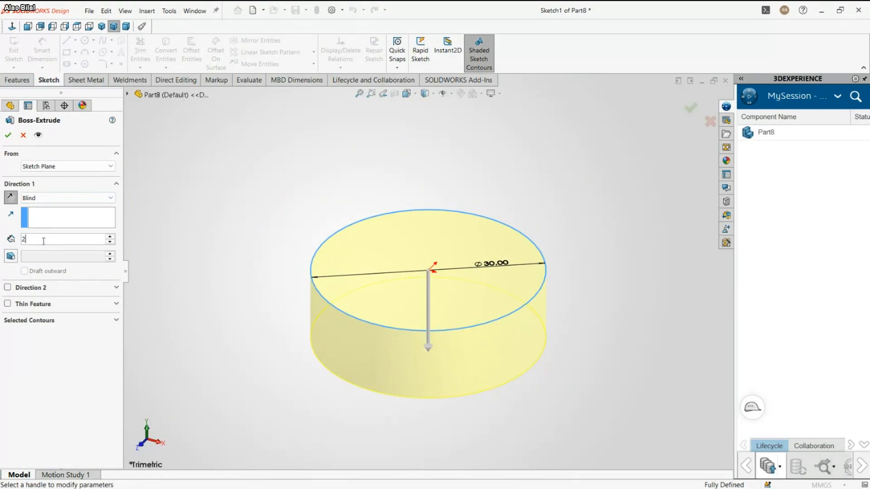
pyautogui.press('Return')
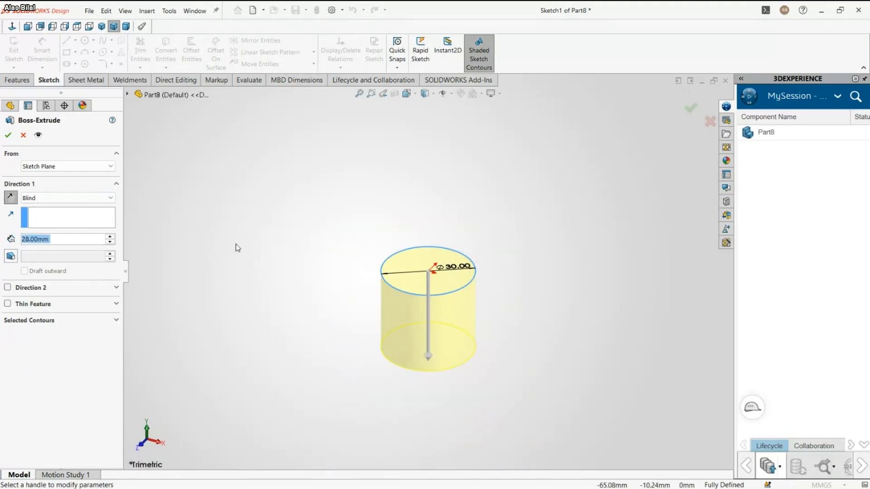
pyautogui.moveTo(341, 360); pyautogui.dragTo(334, 317, button='middle')
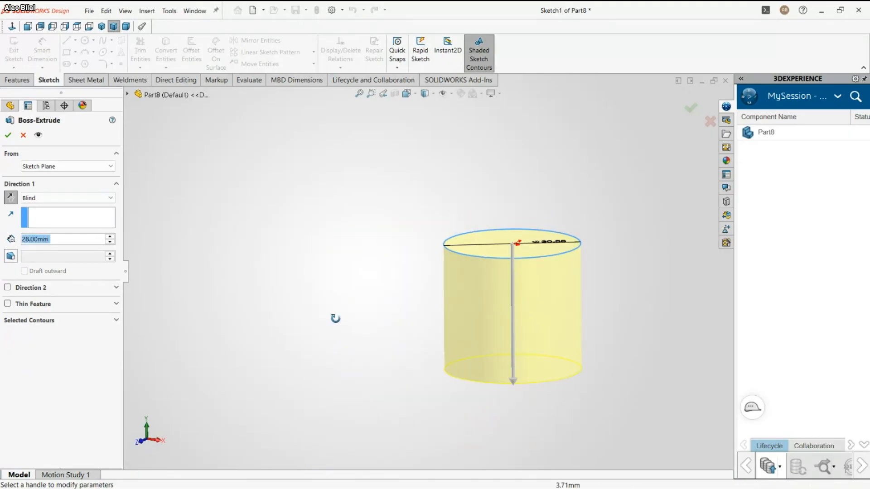
pyautogui.click(8, 136)
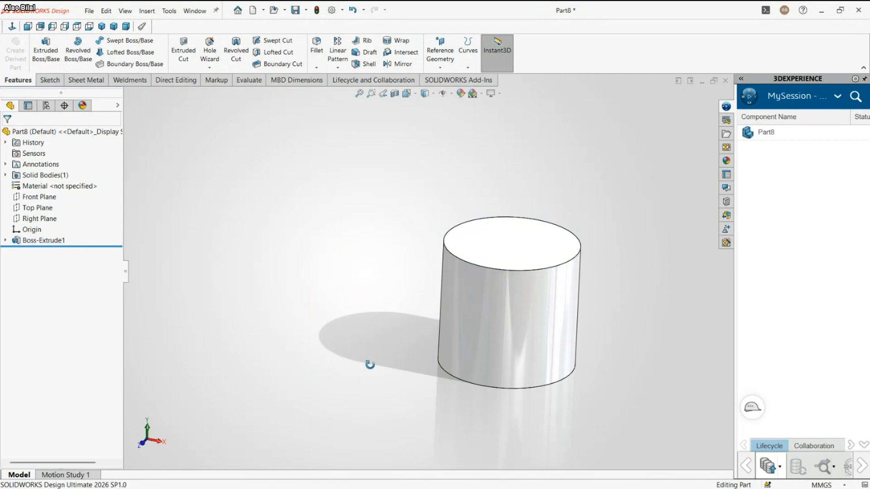
# Step: Start a sketch on the cylinder's bottom face and draw a vertical chord about 26 mm long left of the origin
pyautogui.moveTo(369, 363); pyautogui.dragTo(499, 377, button='middle')
pyautogui.click(515, 360)
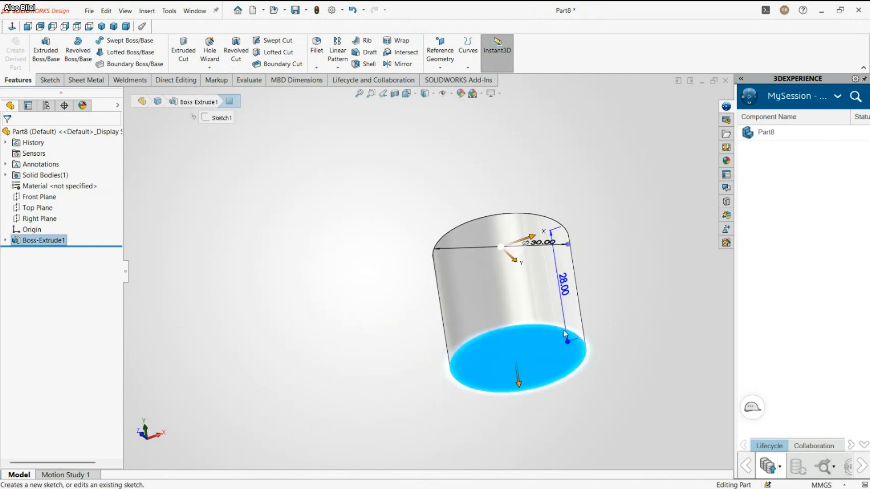
pyautogui.click(563, 333)
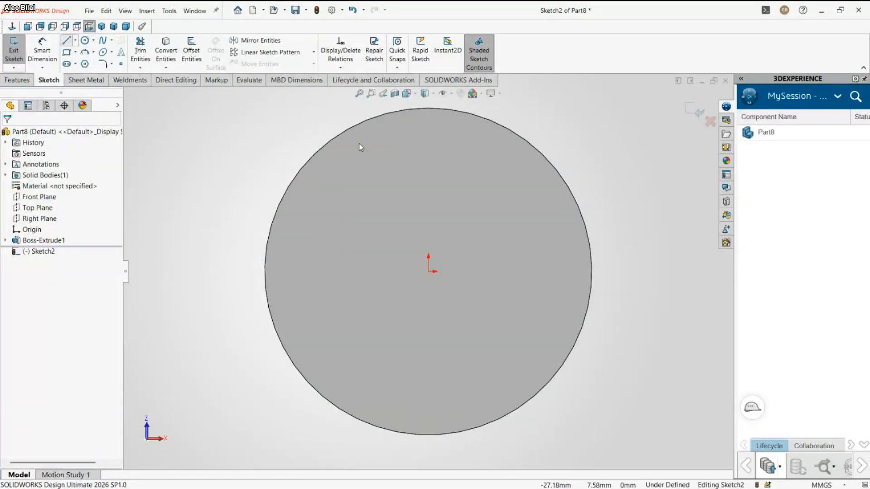
pyautogui.click(348, 130)
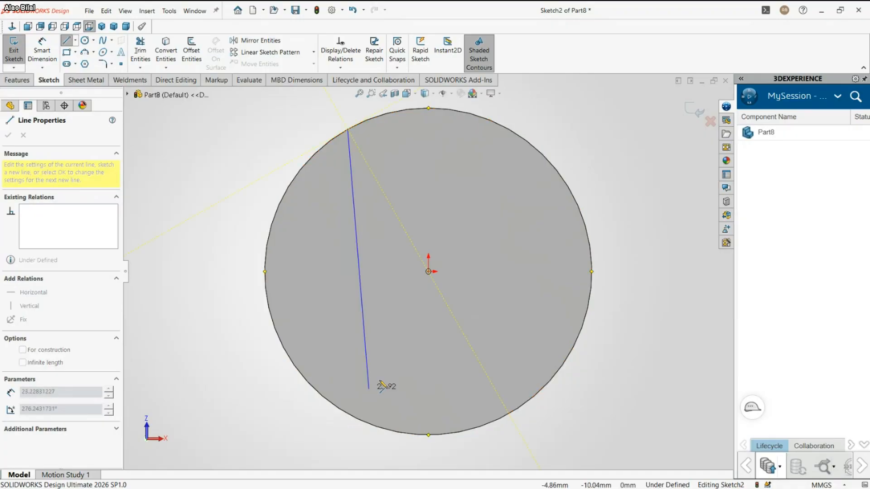
pyautogui.click(348, 414)
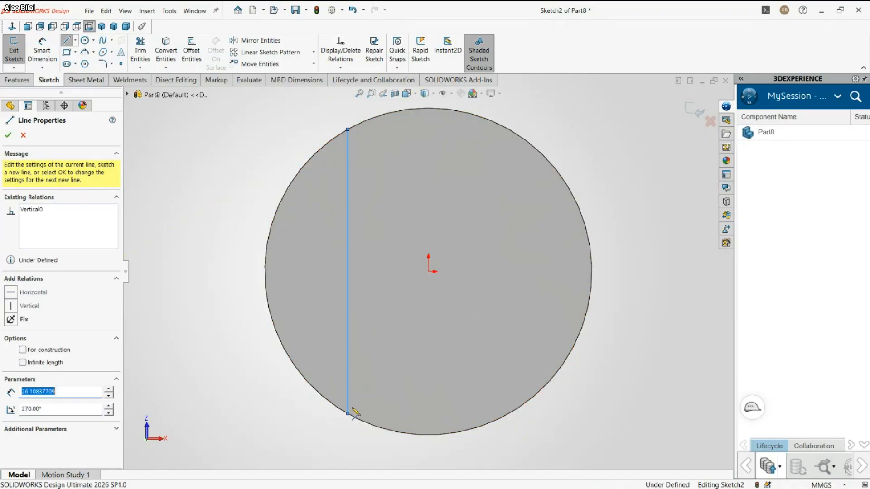
pyautogui.press('Escape')
pyautogui.press('Escape')
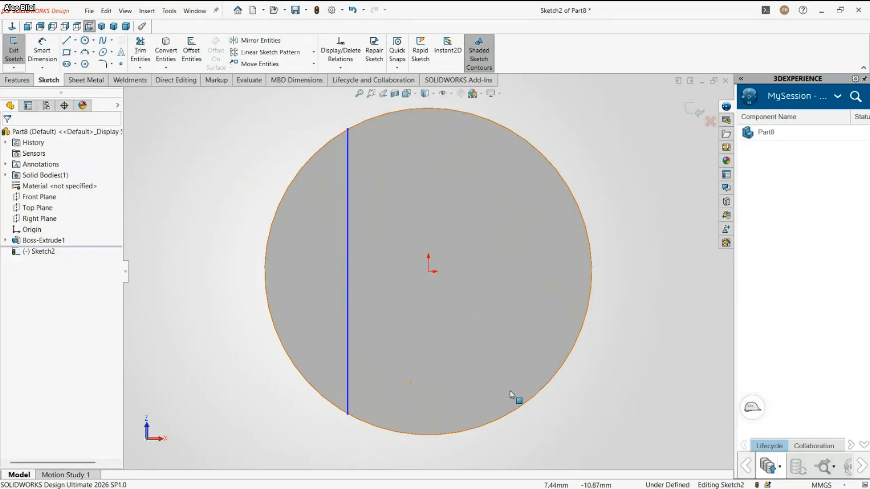
# Step: Draw a second vertical line right of the origin between the circular edge's lower and upper arcs, opposite the first chord
pyautogui.press('l')
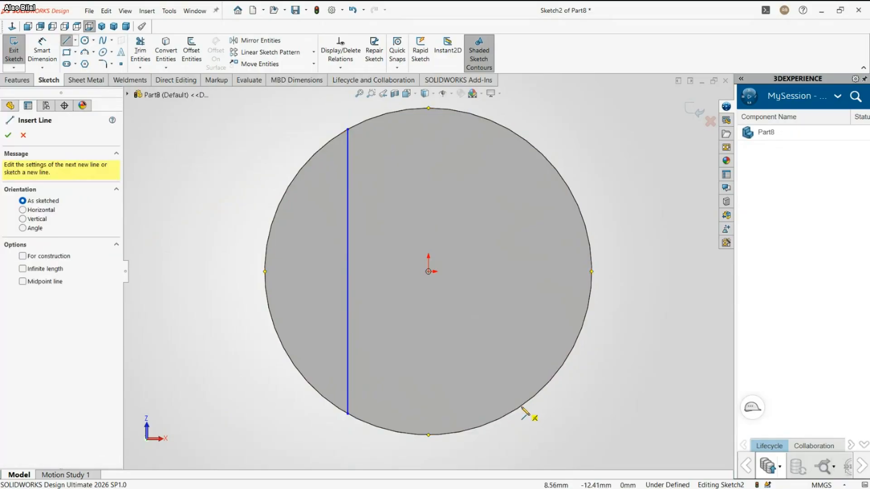
pyautogui.click(507, 413)
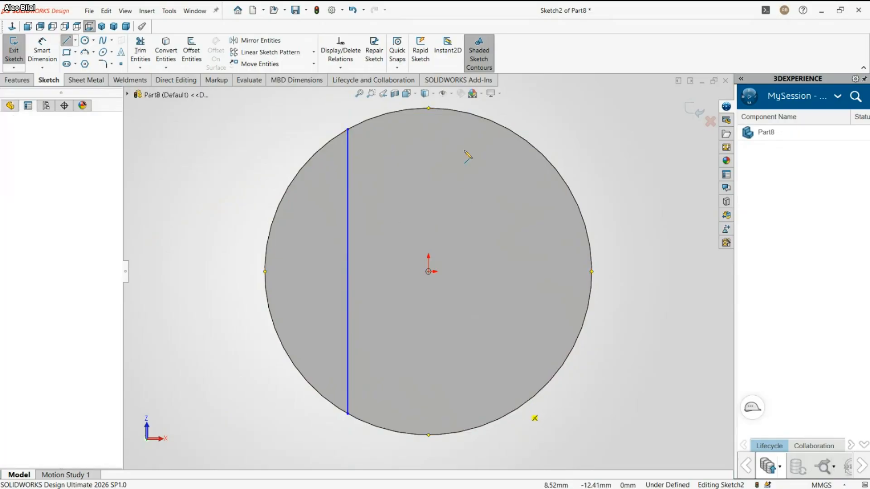
pyautogui.click(507, 129)
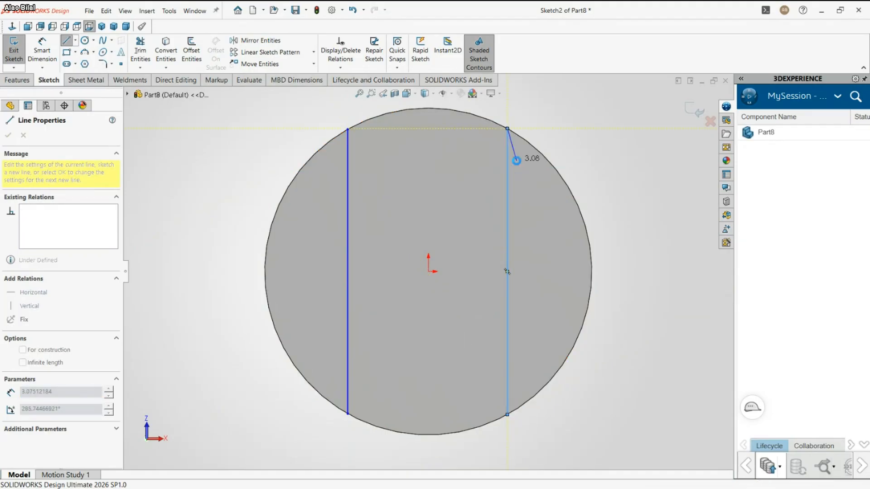
pyautogui.press('Escape')
pyautogui.click(508, 174)
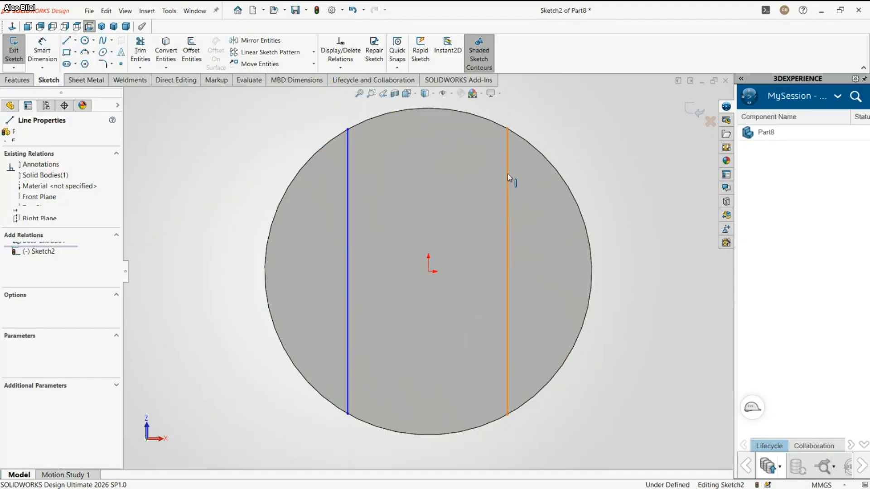
pyautogui.click(624, 244)
pyautogui.click(347, 272)
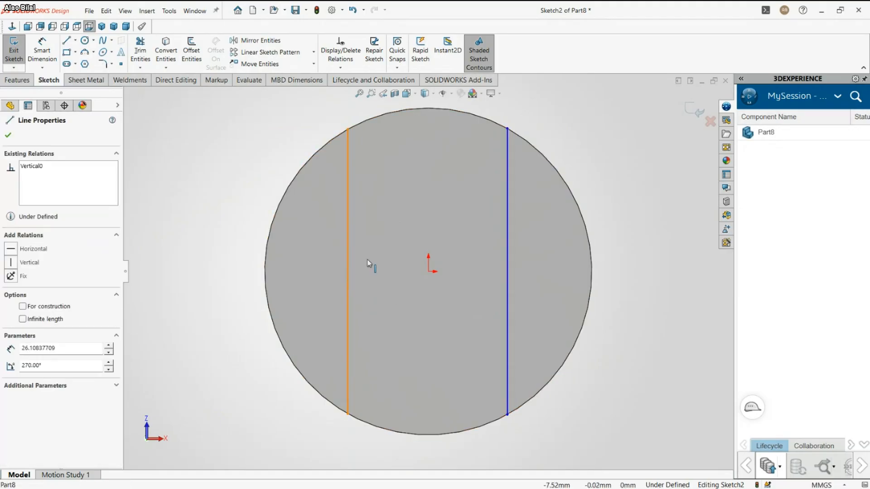
pyautogui.click(227, 195)
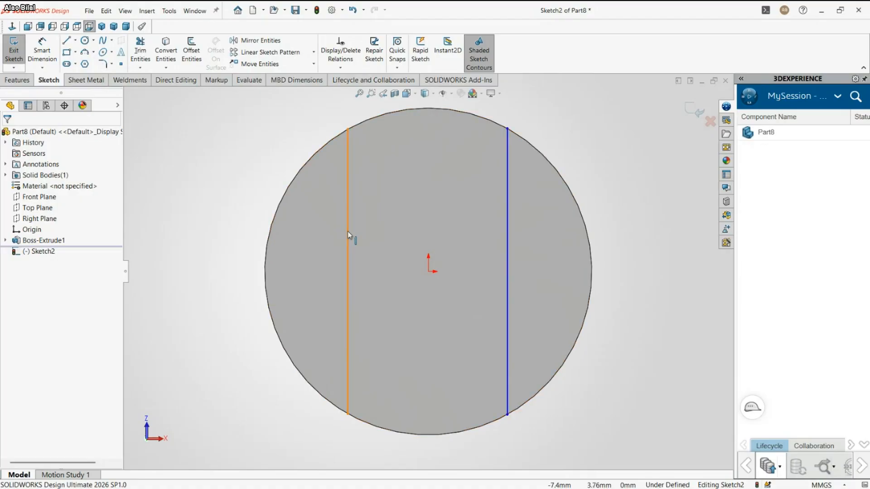
# Step: Dimension the left chord's length as 20.4 mm
pyautogui.click(42, 51)
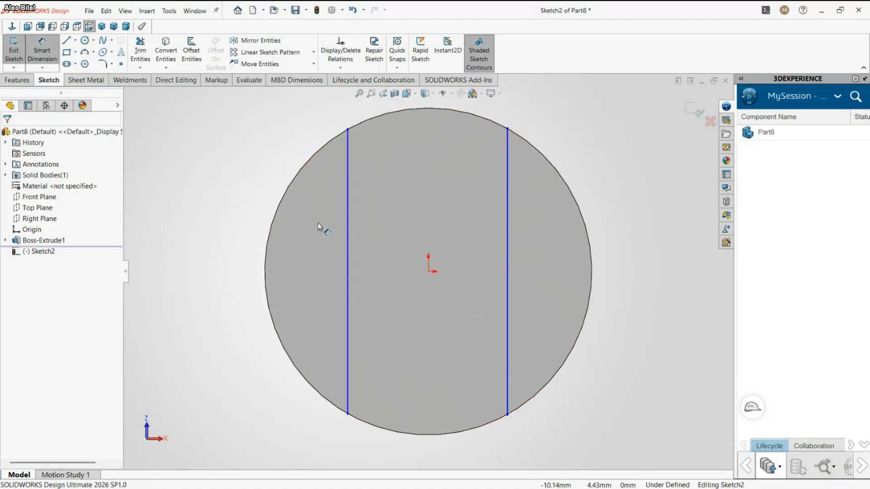
pyautogui.click(348, 250)
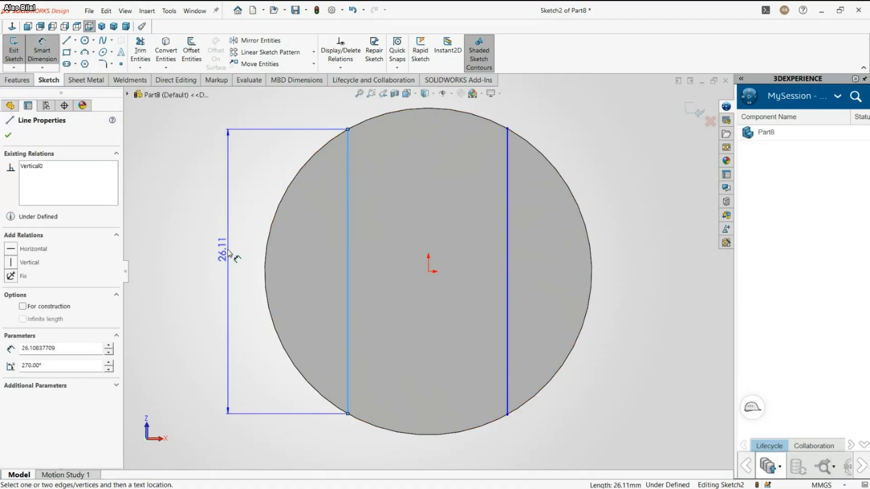
pyautogui.click(209, 286)
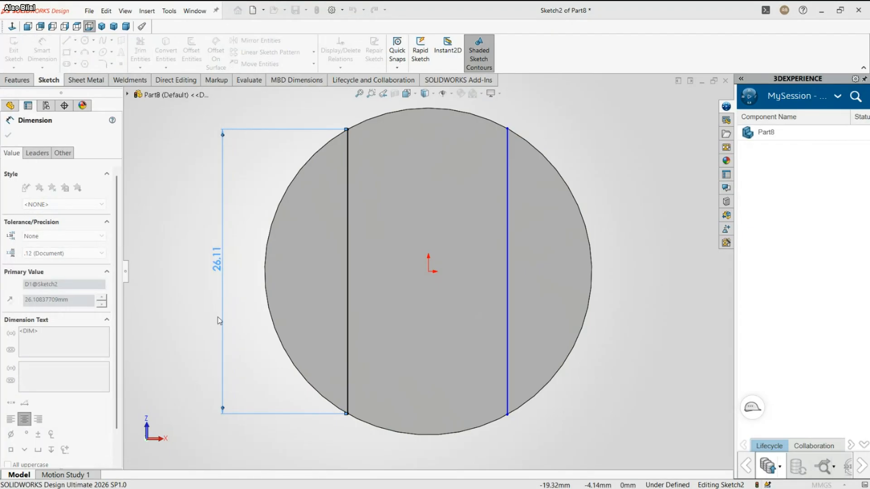
pyautogui.write('20.4')
pyautogui.press('Return')
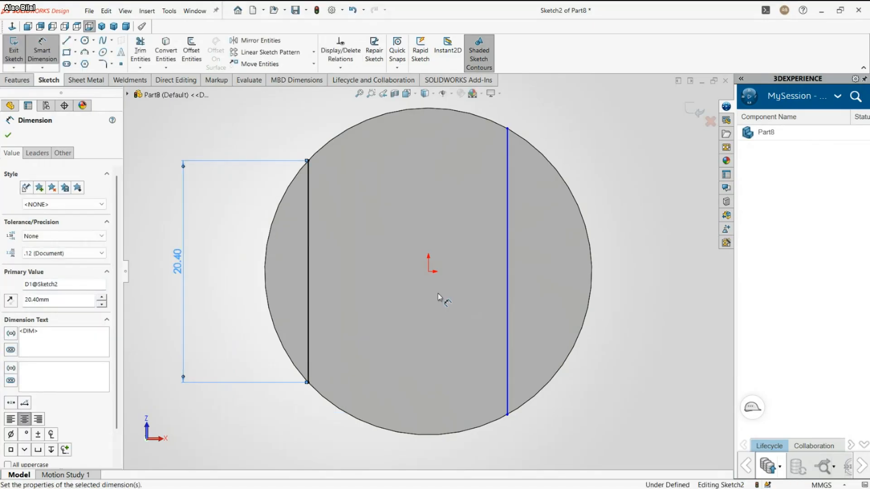
pyautogui.press('Escape')
pyautogui.press('Escape')
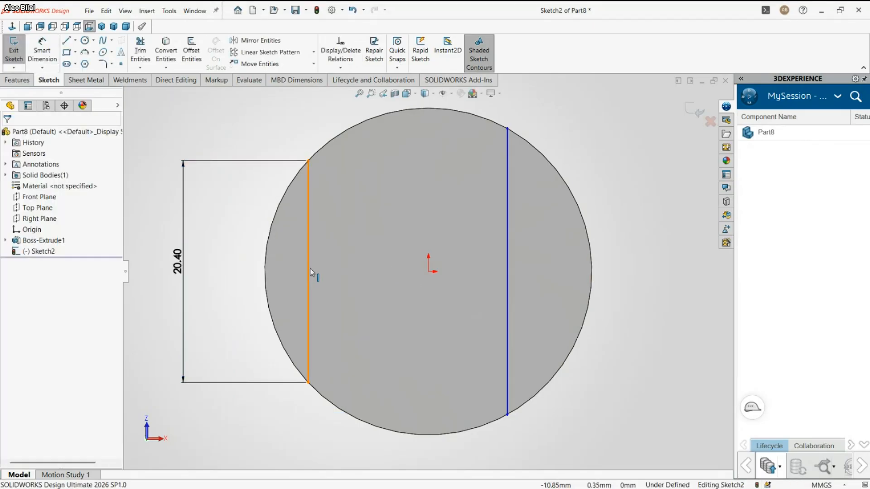
# Step: Make the two vertical chords on the cylinder's bottom face equal in length
pyautogui.click(504, 276)
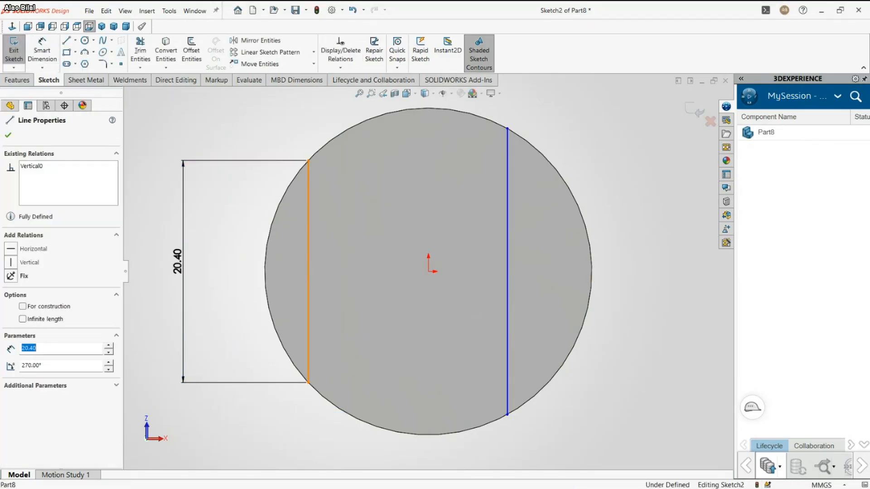
pyautogui.keyDown('ctrl'); pyautogui.click(506, 269); pyautogui.keyUp('ctrl')
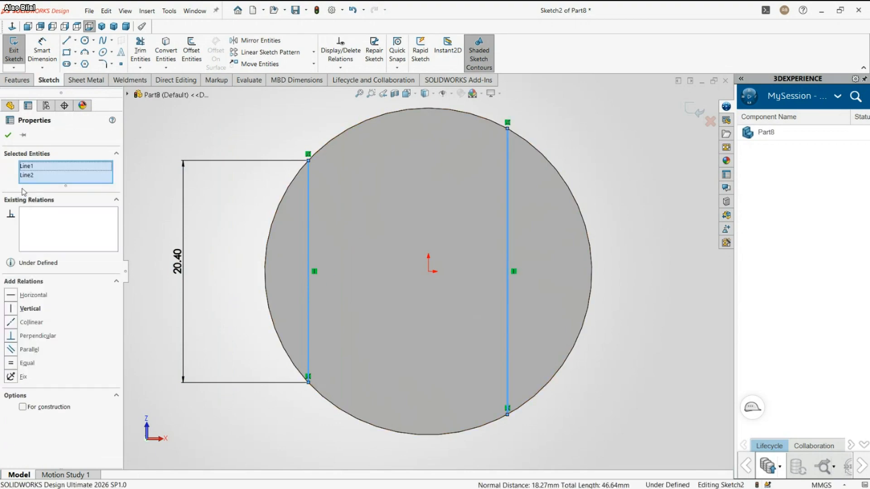
pyautogui.click(12, 361)
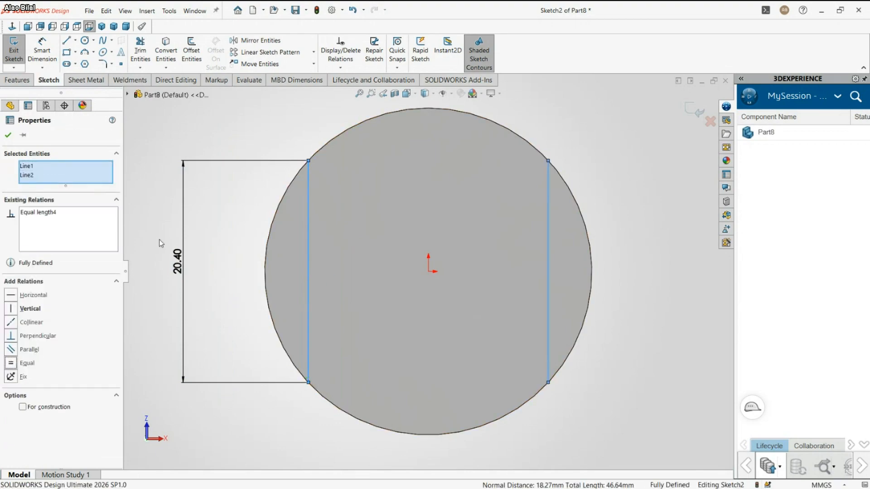
pyautogui.click(238, 134)
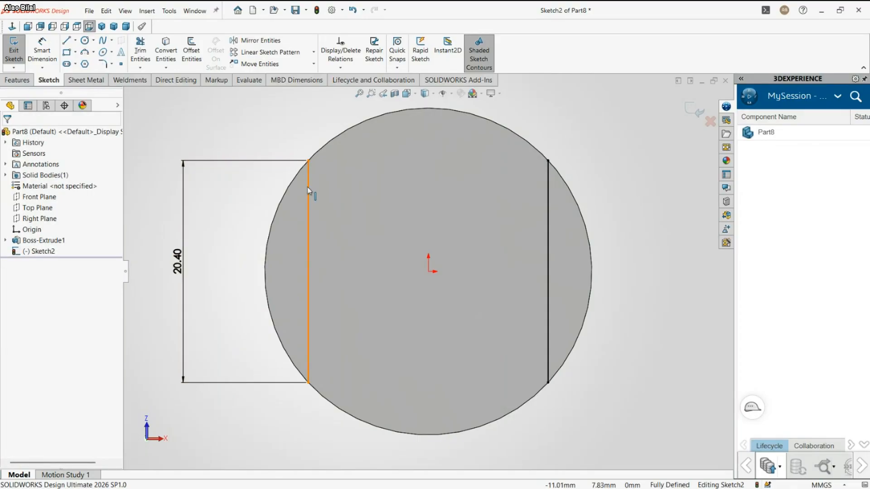
# Step: Convert the circular edge into the sketch, trim its arcs between the two chords to leave two side segments, and exit the sketch
pyautogui.click(294, 180)
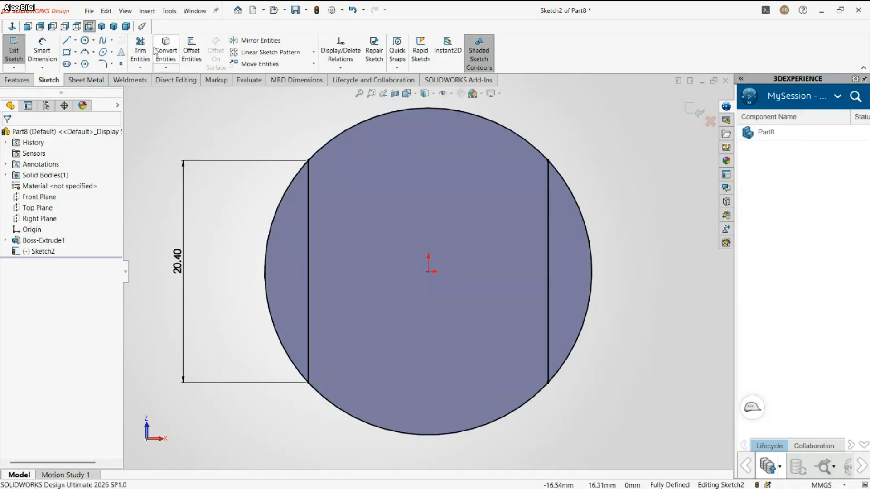
pyautogui.click(140, 51)
pyautogui.moveTo(320, 132)
pyautogui.mouseDown()
pyautogui.moveTo(420, 417)
pyautogui.moveTo(383, 449)
pyautogui.mouseUp()
pyautogui.click(704, 114)
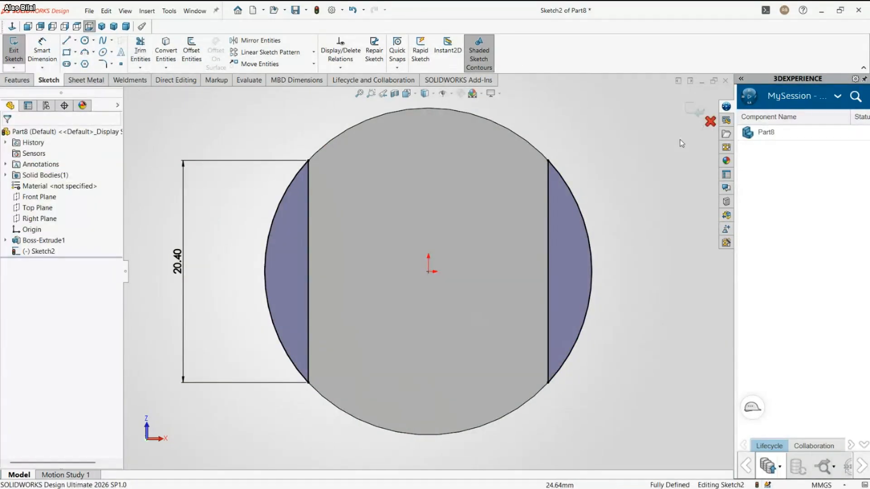
pyautogui.click(700, 112)
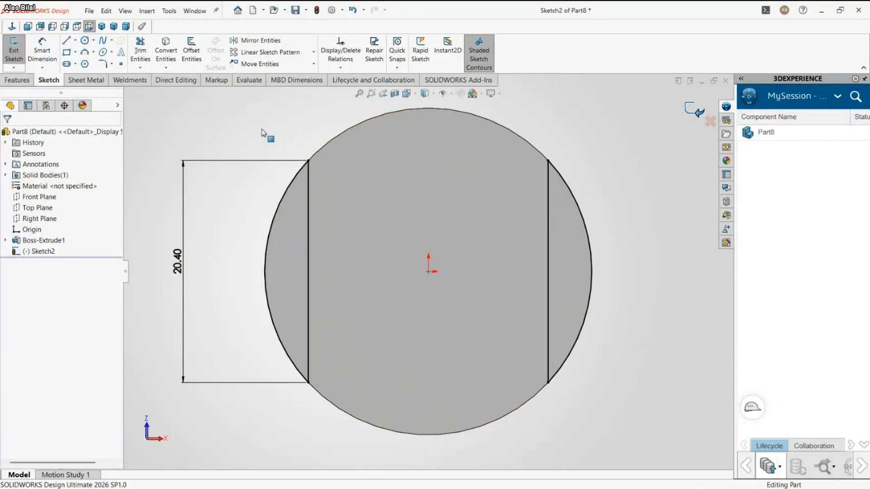
# Step: Cut-extrude the two side segments 18 mm into the cylinder with a blind end condition
pyautogui.moveTo(268, 136); pyautogui.dragTo(275, 243, button='middle')
pyautogui.scroll(2, 275, 242)
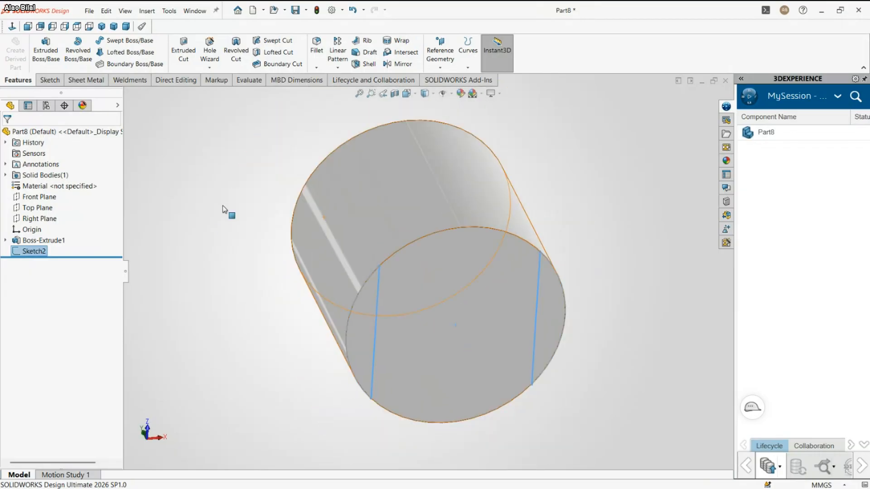
pyautogui.moveTo(224, 210); pyautogui.dragTo(221, 256, button='middle')
pyautogui.click(179, 47)
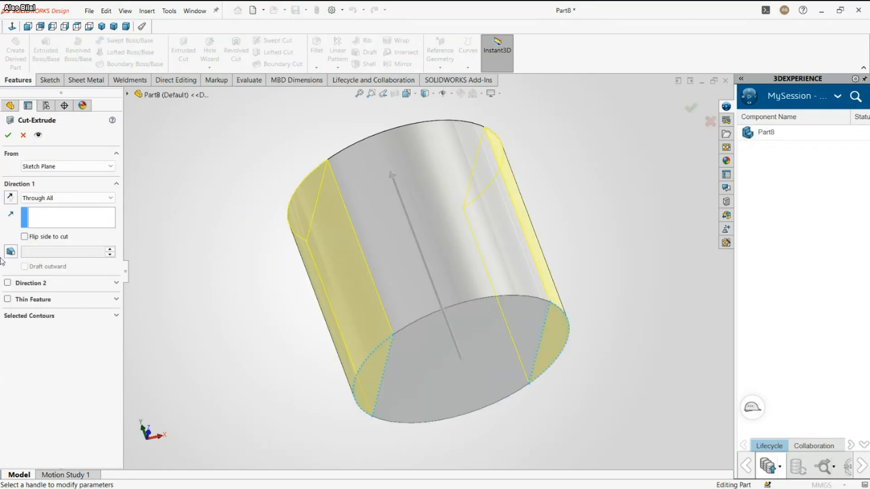
pyautogui.click(60, 198)
pyautogui.click(58, 208)
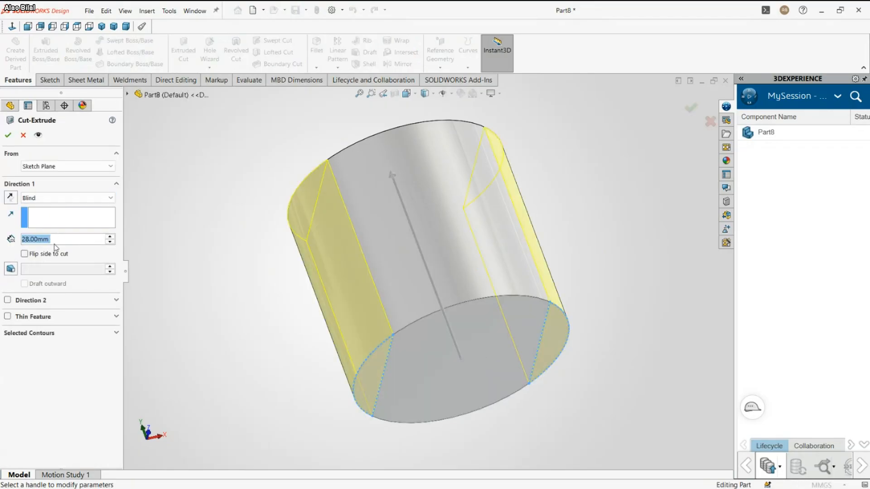
pyautogui.write('18')
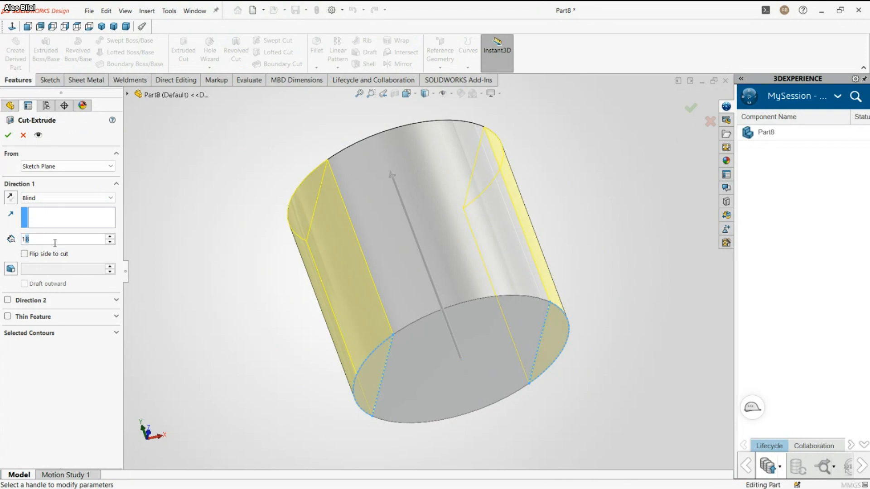
pyautogui.press('Return')
pyautogui.click(8, 135)
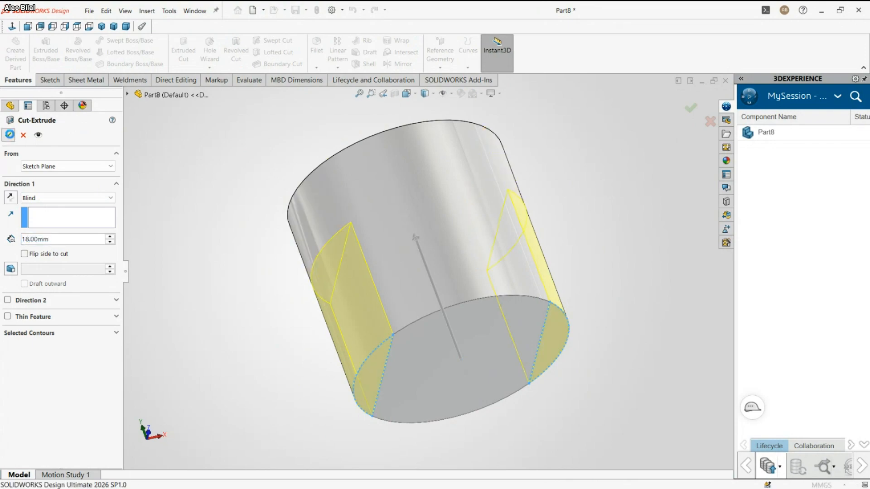
# Step: Start a sketch on the flat side face left by the cut and draw a circle about 6 mm in diameter near its middle
pyautogui.moveTo(162, 240); pyautogui.dragTo(256, 325, button='middle')
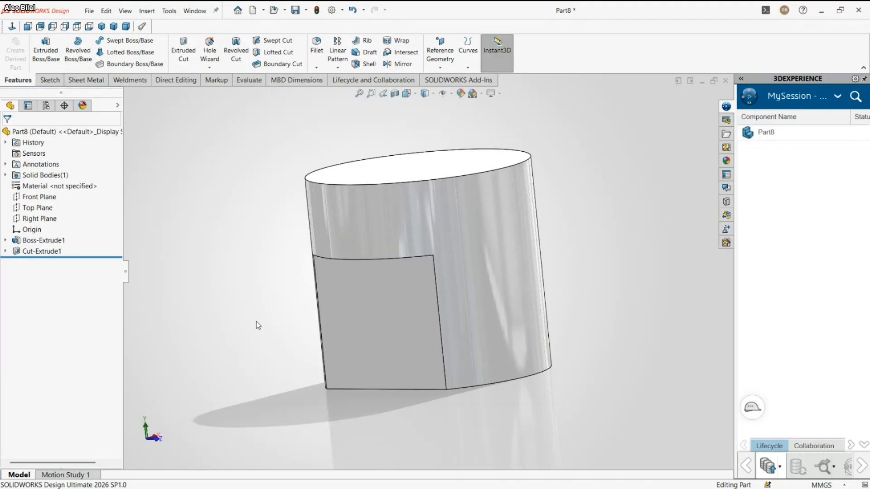
pyautogui.click(362, 314)
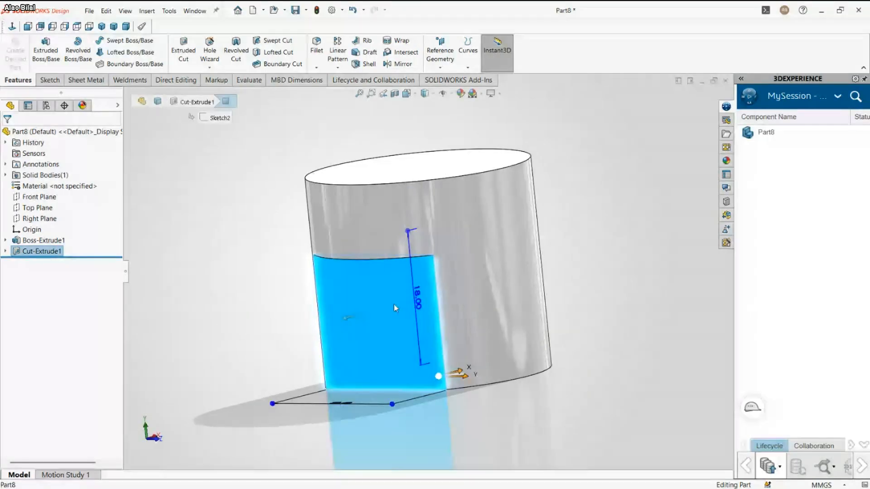
pyautogui.click(403, 287)
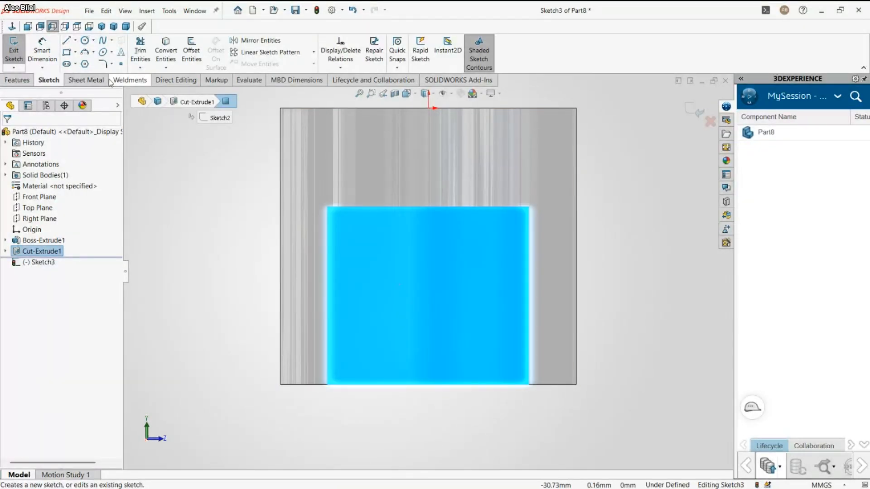
pyautogui.click(85, 41)
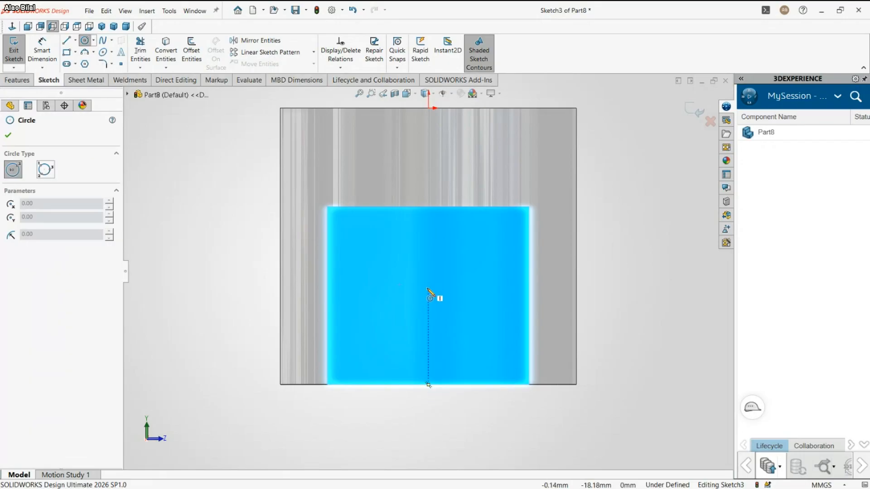
pyautogui.click(428, 290)
pyautogui.click(455, 302)
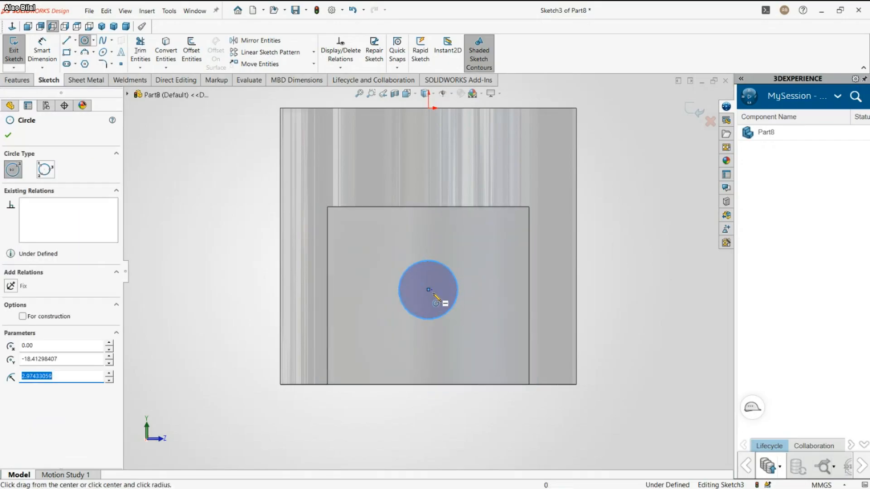
# Step: Dimension the circle's diameter as 9 mm
pyautogui.moveTo(433, 293); pyautogui.dragTo(444, 266, button='right')
pyautogui.click(444, 265)
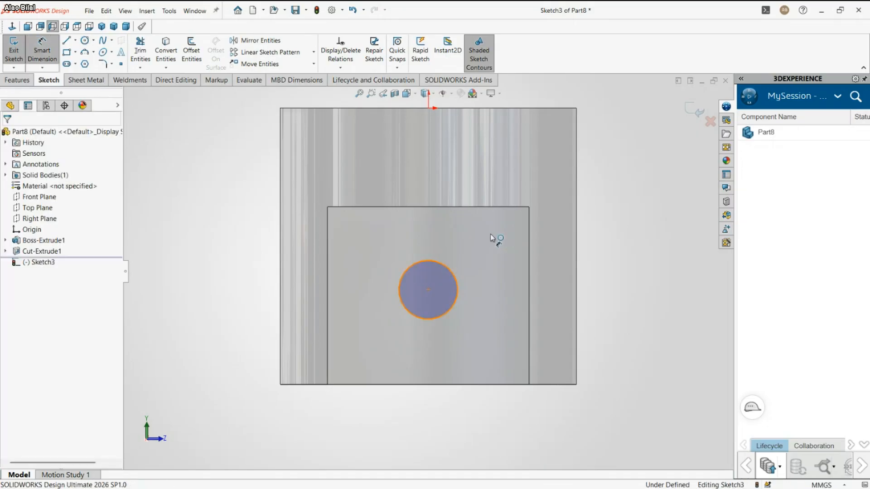
pyautogui.click(495, 239)
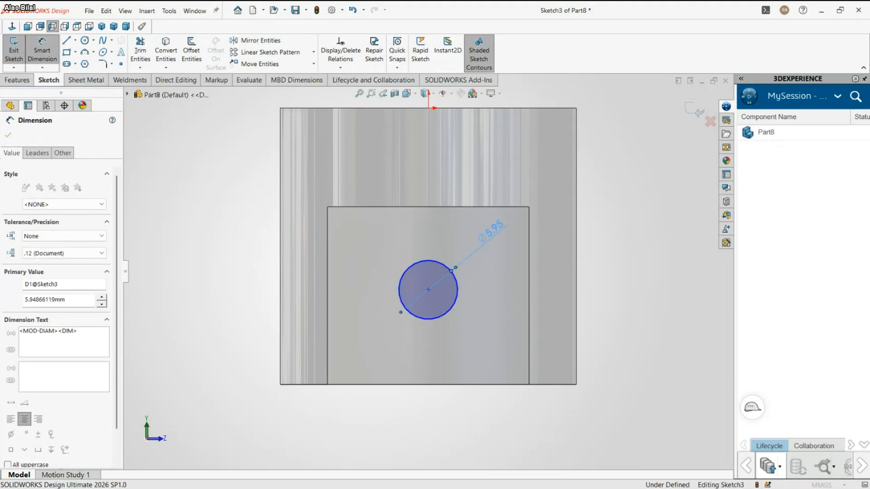
pyautogui.write('9')
pyautogui.click(436, 291)
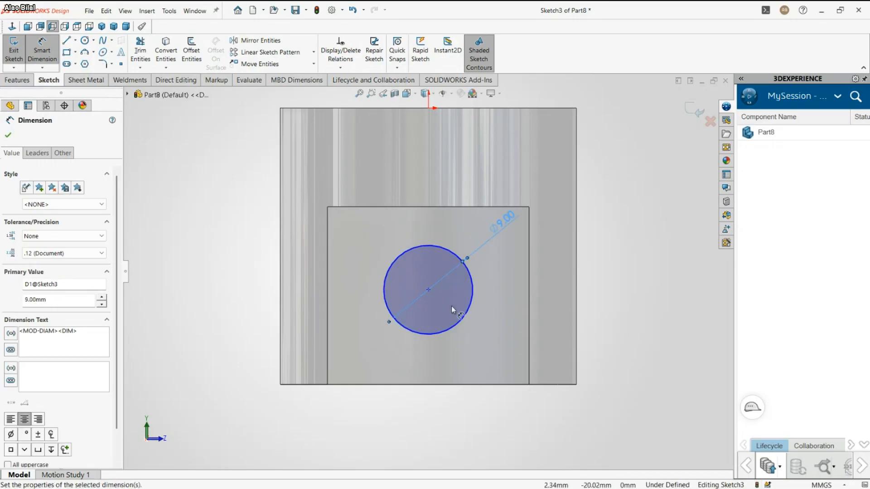
pyautogui.press('Escape')
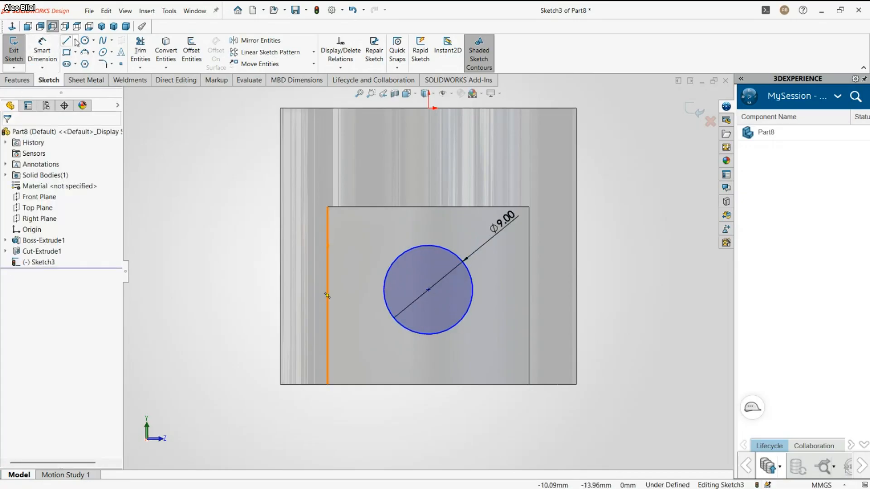
# Step: Draw a vertical centerline between the midpoints of the flat face's upper and lower edges and snap the circle's center to its midpoint
pyautogui.click(67, 41)
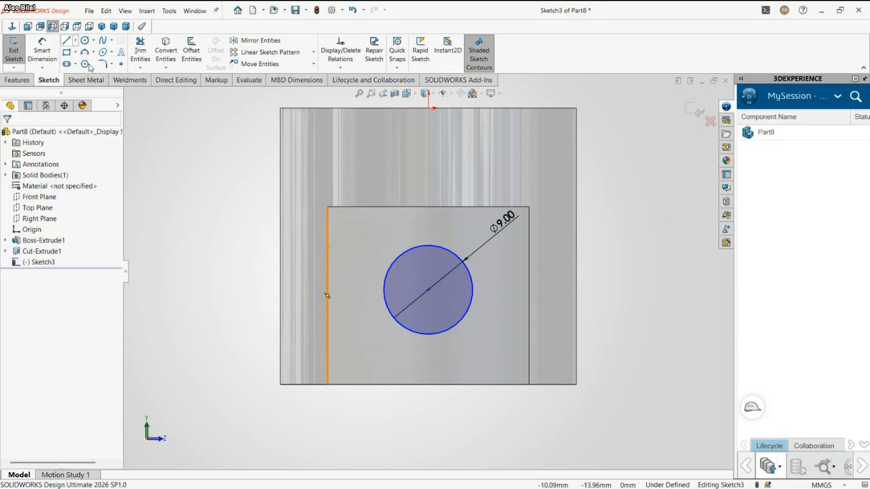
pyautogui.click(428, 207)
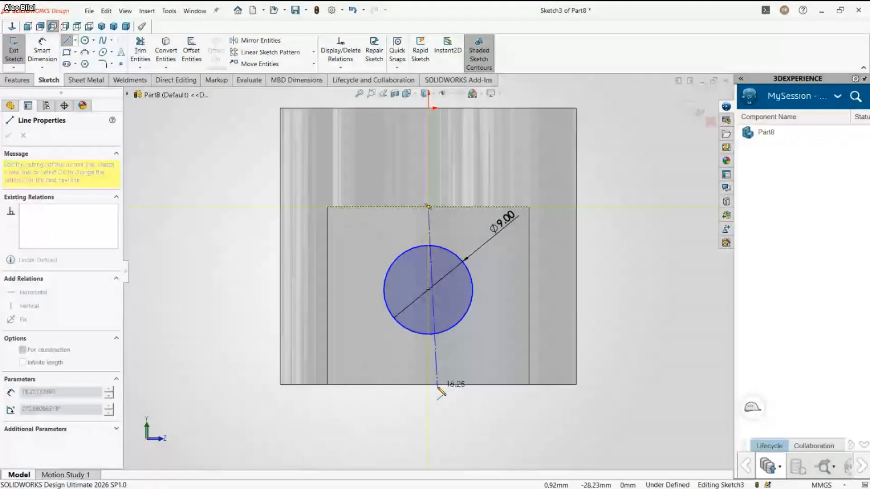
pyautogui.click(428, 384)
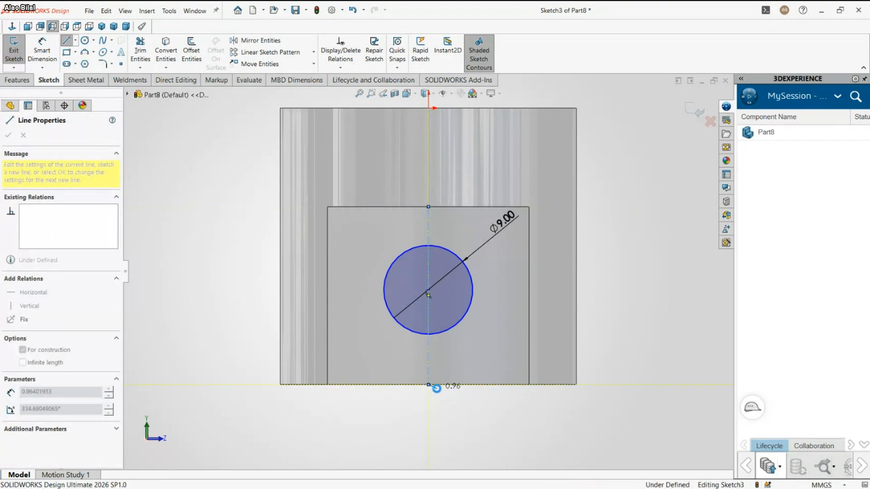
pyautogui.press('Escape')
pyautogui.moveTo(429, 292); pyautogui.dragTo(428, 296)
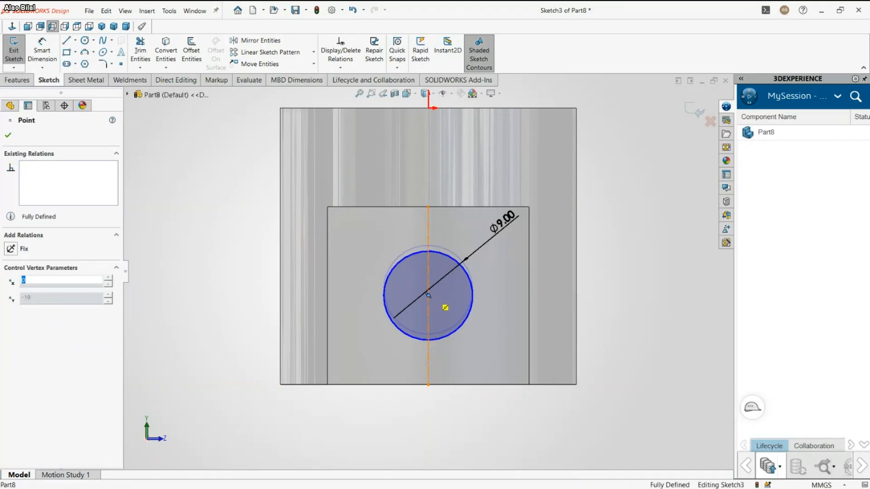
pyautogui.click(618, 327)
pyautogui.press('f')
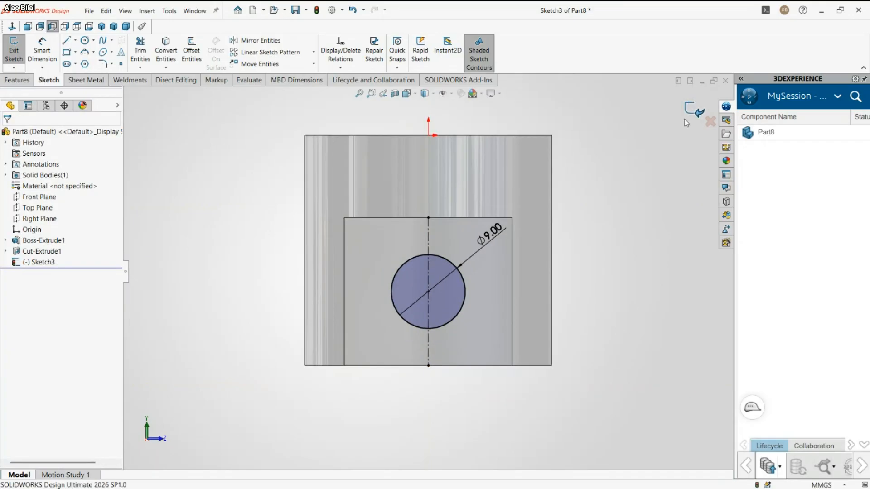
# Step: Exit the sketch and cut-extrude the 9 mm circle through all of the body
pyautogui.click(694, 107)
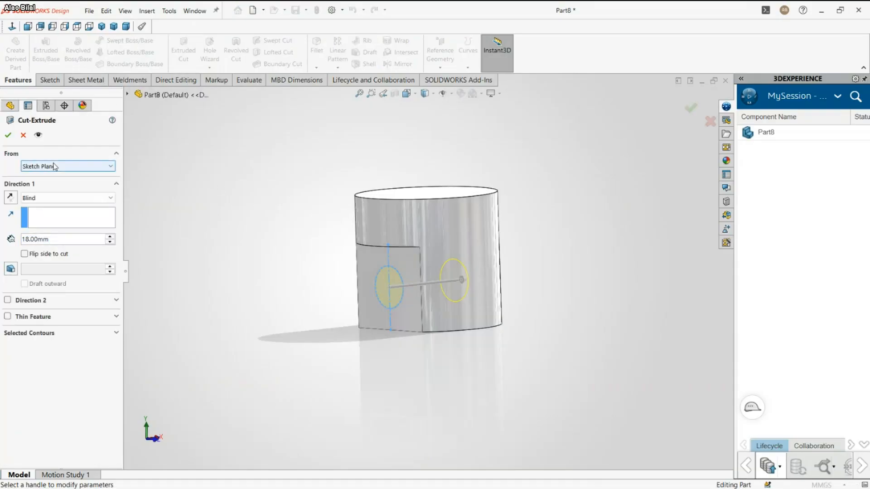
pyautogui.click(66, 216)
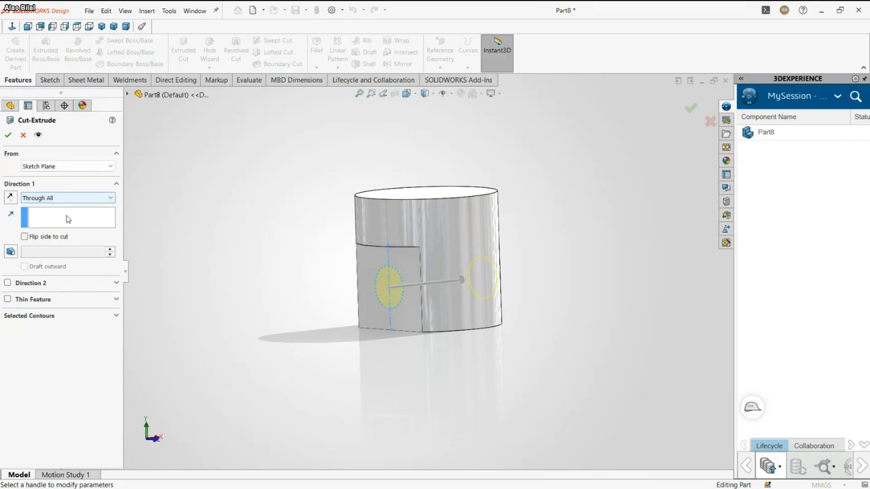
pyautogui.click(7, 132)
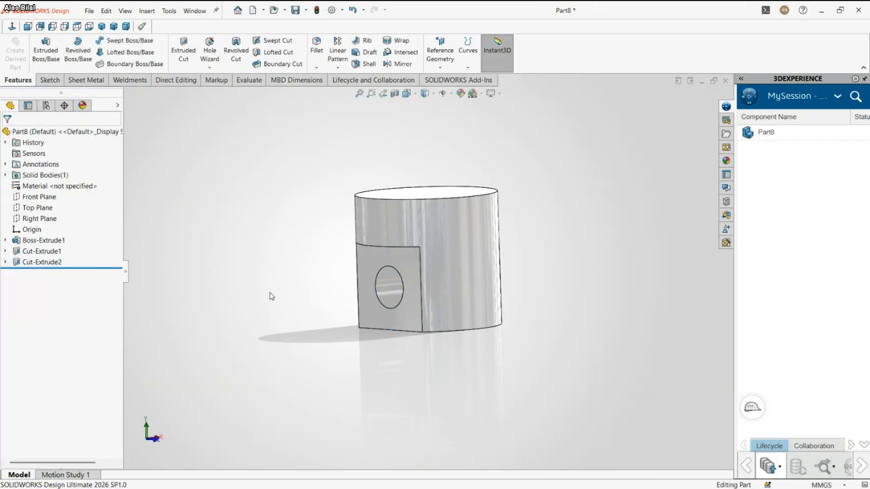
# Step: Start a sketch on the part's bottom face and draw a circle about 13.8 mm in diameter centered on the origin
pyautogui.moveTo(268, 296); pyautogui.dragTo(327, 272, button='middle')
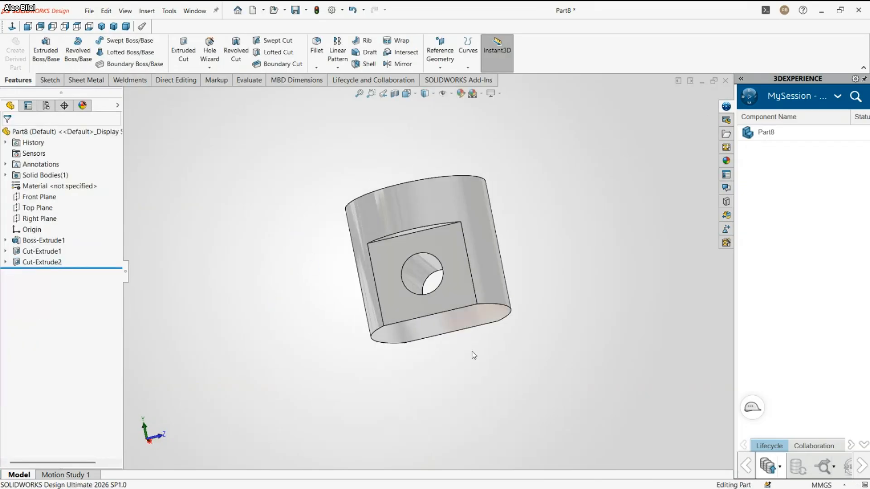
pyautogui.click(459, 324)
pyautogui.click(501, 293)
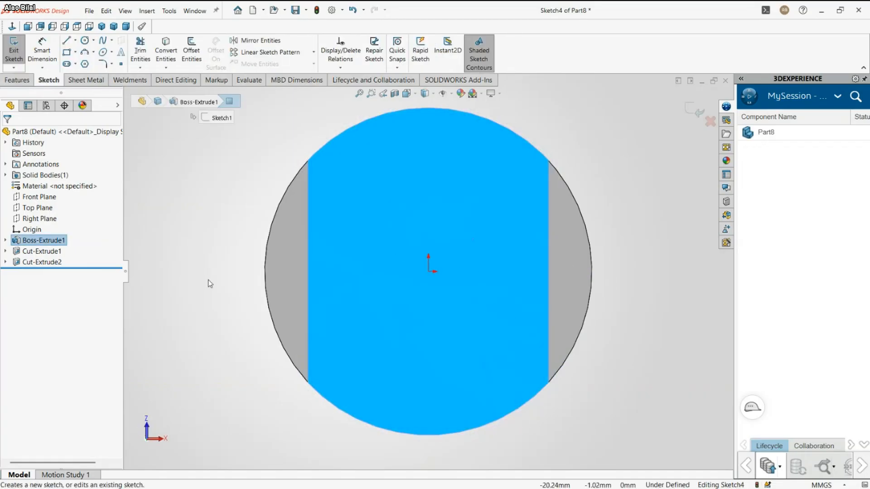
pyautogui.click(84, 40)
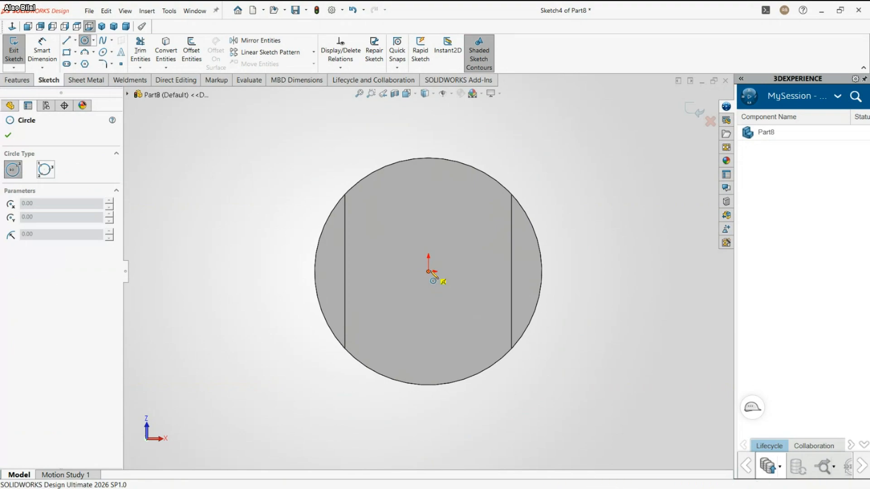
pyautogui.click(428, 272)
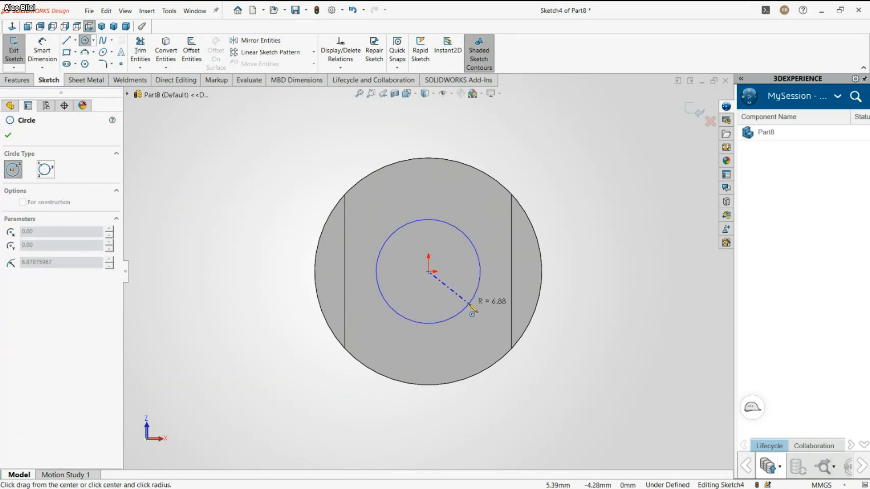
pyautogui.click(469, 304)
# Step: Dimension the bottom-face circle's diameter as 8 mm
pyautogui.moveTo(471, 301); pyautogui.dragTo(471, 272, button='right')
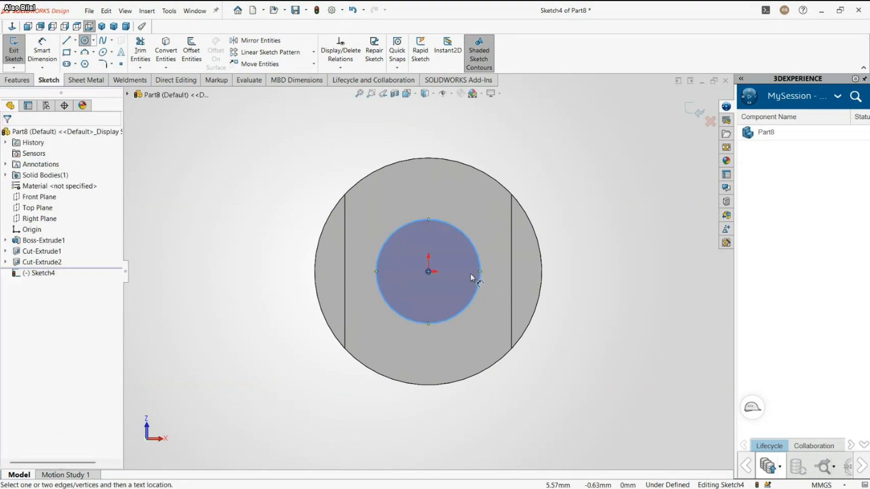
pyautogui.click(469, 241)
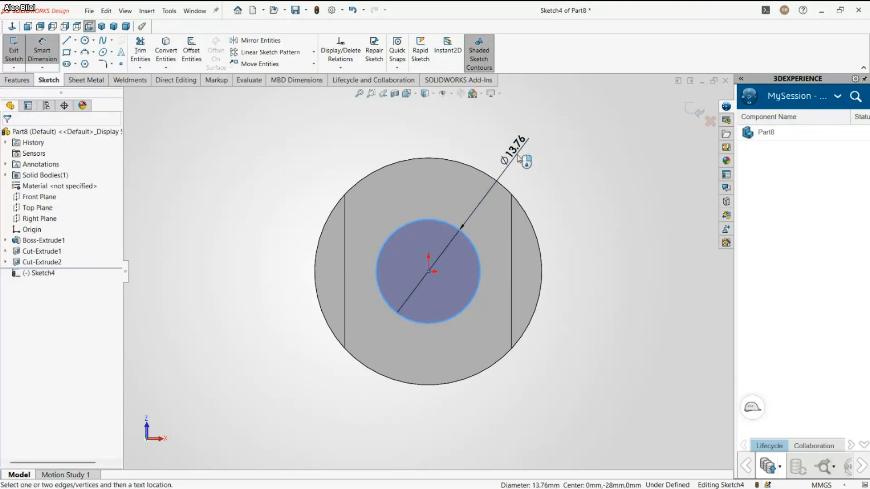
pyautogui.click(518, 155)
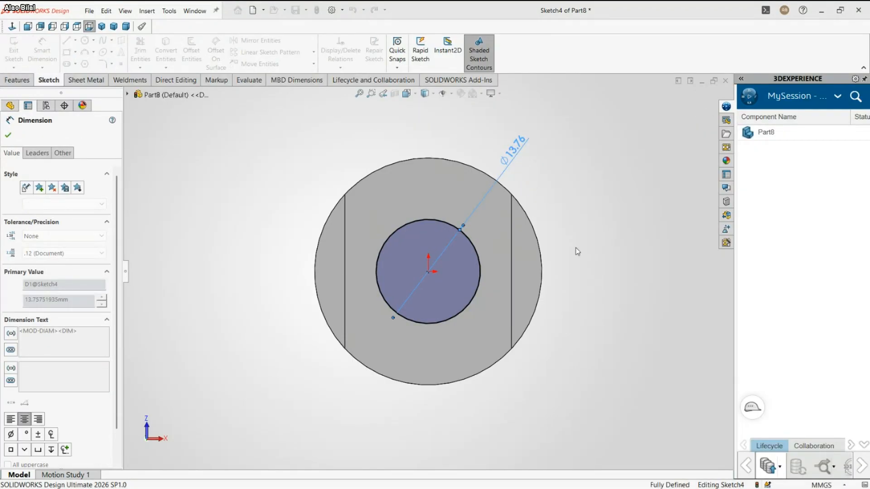
pyautogui.write('8')
pyautogui.press('Return')
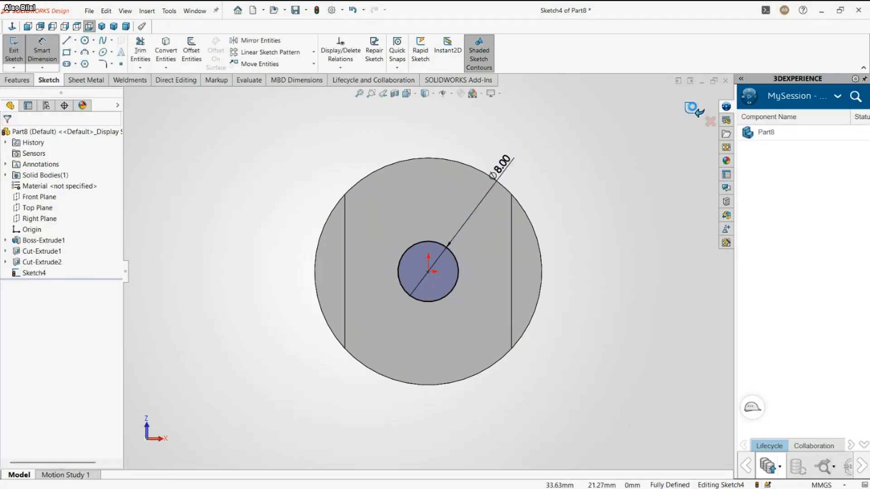
# Step: Exit the sketch and cut-extrude the bottom circle into the body to a blind depth of 24 mm
pyautogui.click(695, 111)
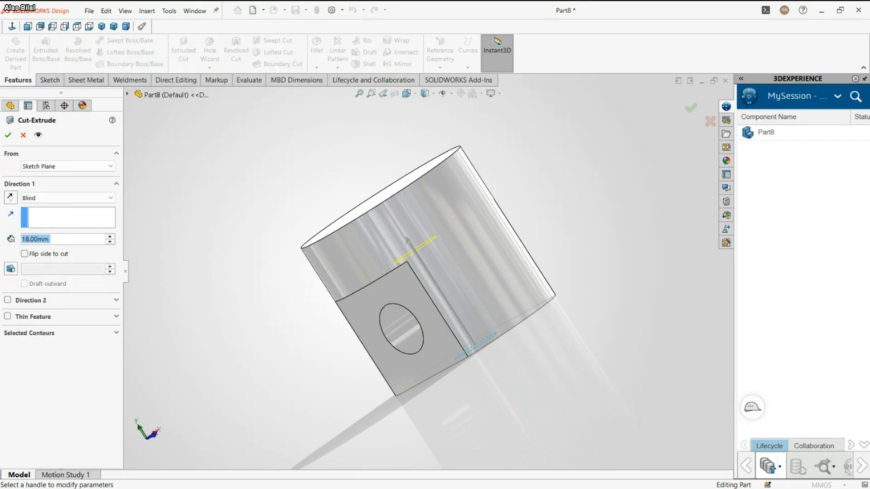
pyautogui.click(11, 136)
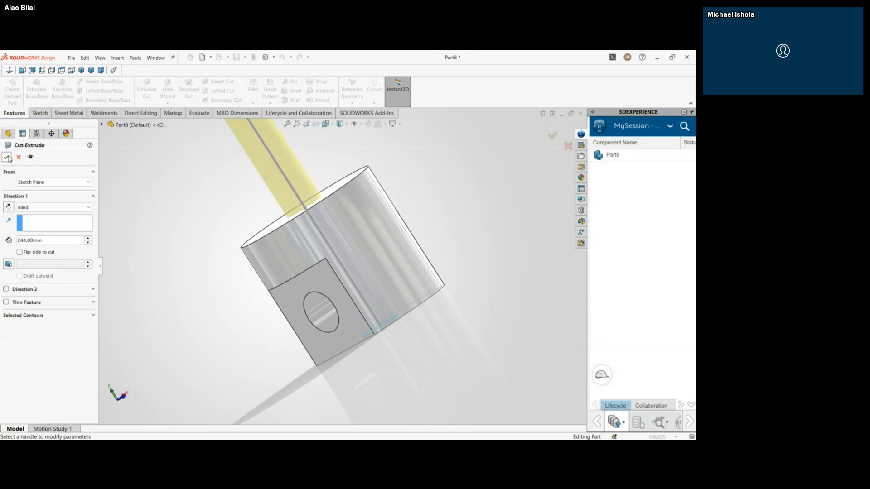
pyautogui.doubleClick(30, 241)
pyautogui.write('24')
pyautogui.press('Return')
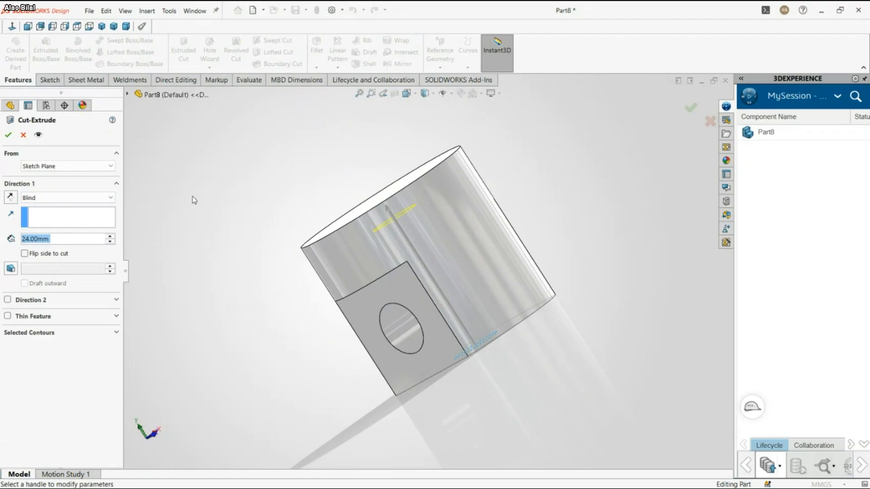
pyautogui.press('Return')
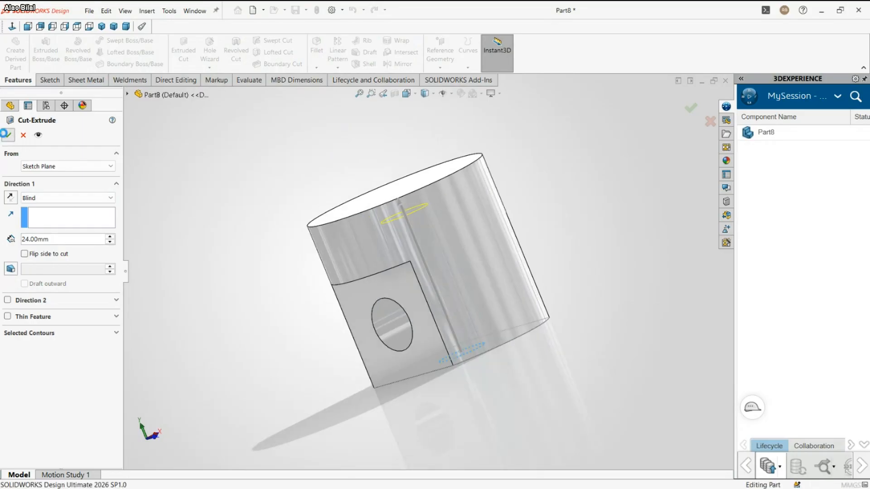
pyautogui.click(215, 178)
pyautogui.moveTo(223, 243); pyautogui.dragTo(202, 287, button='middle')
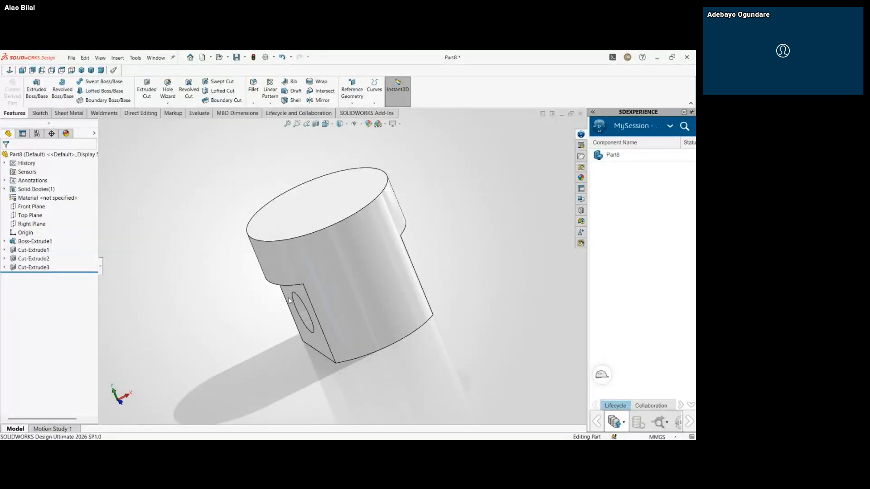
# Step: Reduce the diameter dimension of the cross hole's circle in its sketch and rebuild the part
pyautogui.click(4, 259)
pyautogui.click(35, 268)
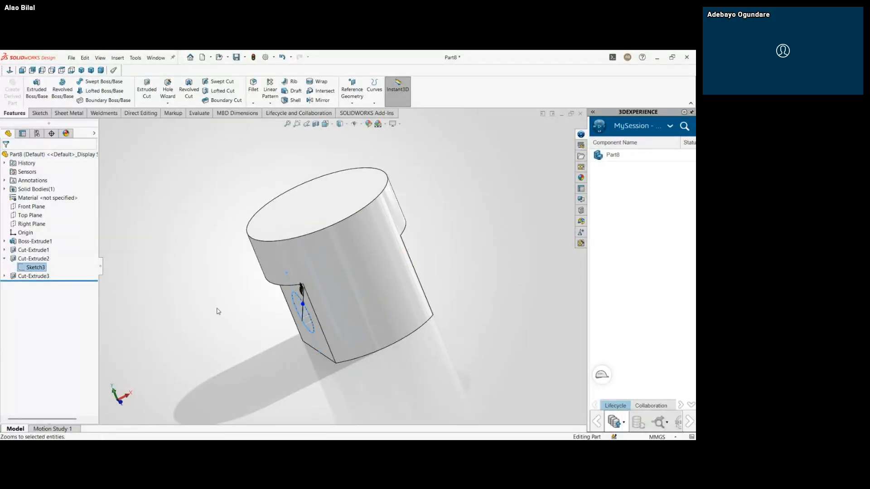
pyautogui.moveTo(281, 277); pyautogui.dragTo(304, 272, button='middle')
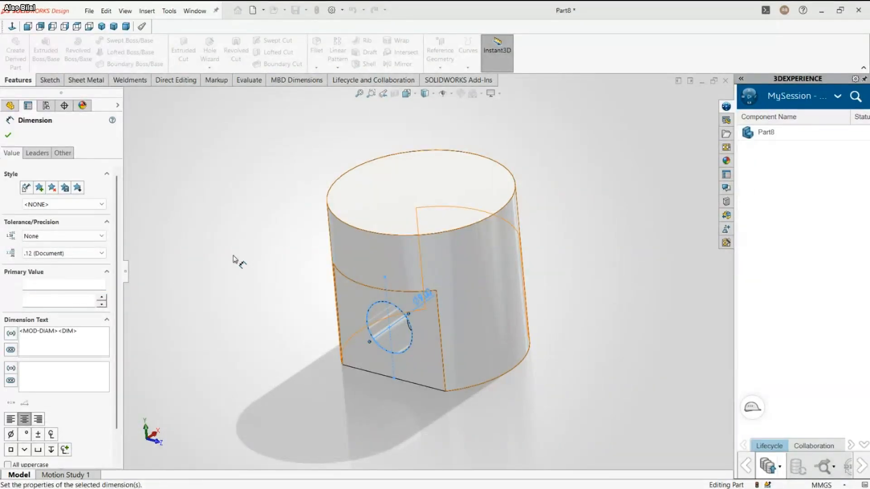
pyautogui.click(235, 256)
pyautogui.moveTo(297, 297); pyautogui.dragTo(408, 354, button='middle')
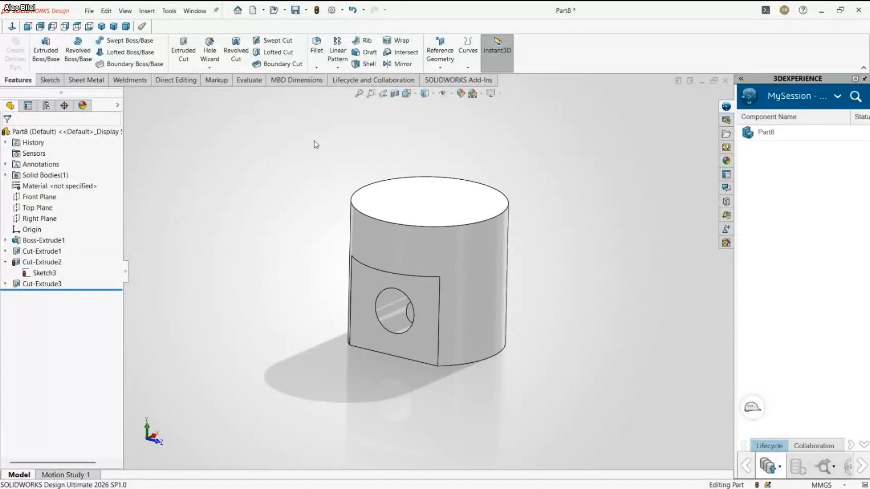
pyautogui.click(317, 11)
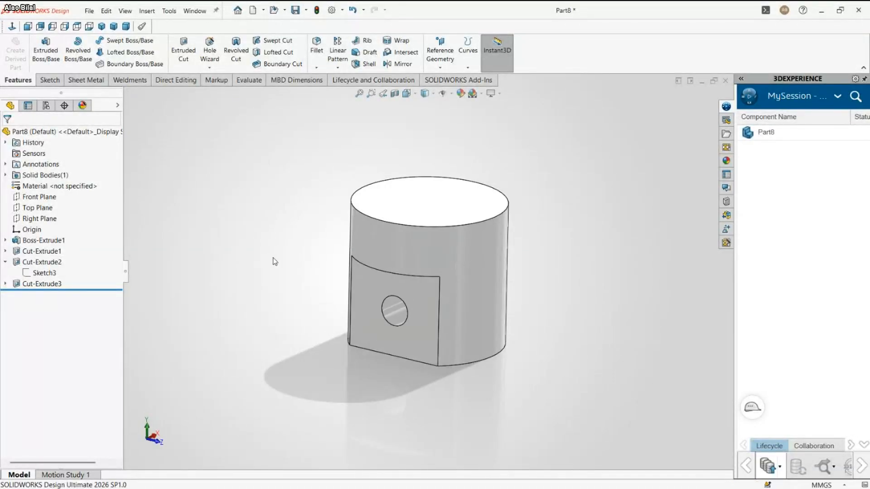
pyautogui.moveTo(277, 265)
pyautogui.mouseDown(button='middle')
pyautogui.moveTo(350, 378)
pyautogui.moveTo(353, 402)
pyautogui.moveTo(328, 440)
pyautogui.mouseUp(button='middle')
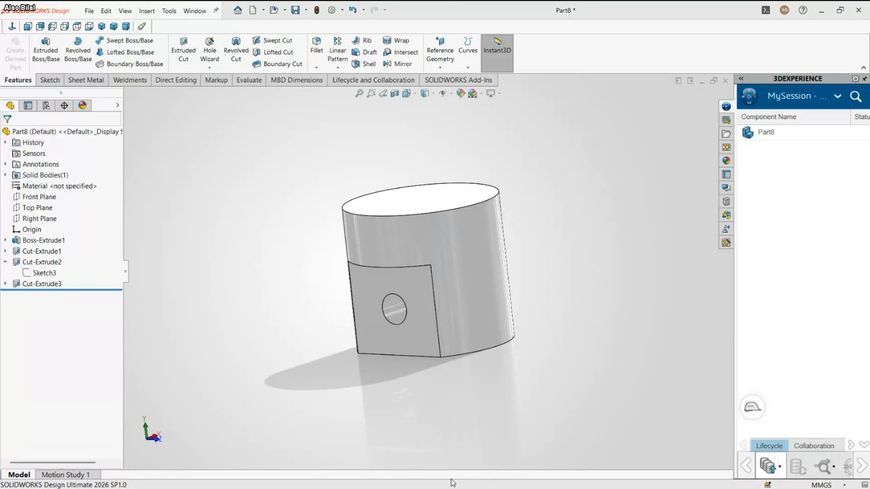
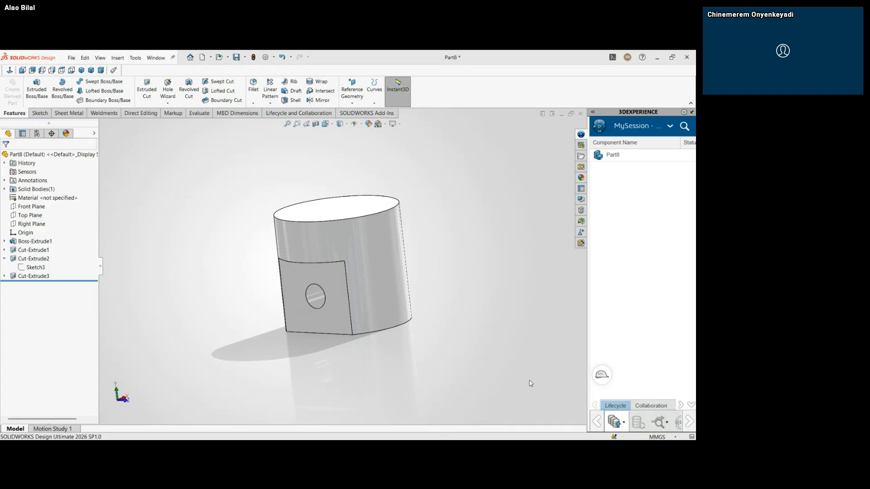
# Step: Chamfer the cylinder's top circular edge with a distance of 1.5 mm at 45 degrees
pyautogui.moveTo(220, 262); pyautogui.dragTo(228, 277, button='middle')
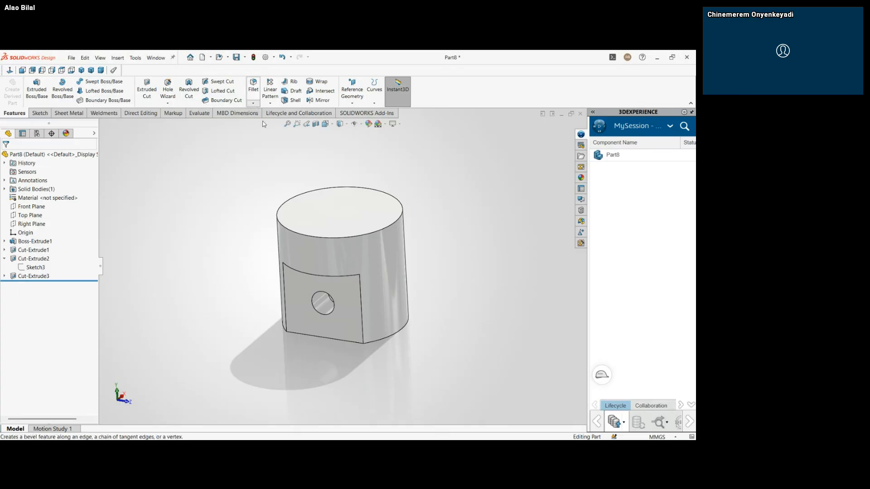
pyautogui.click(286, 229)
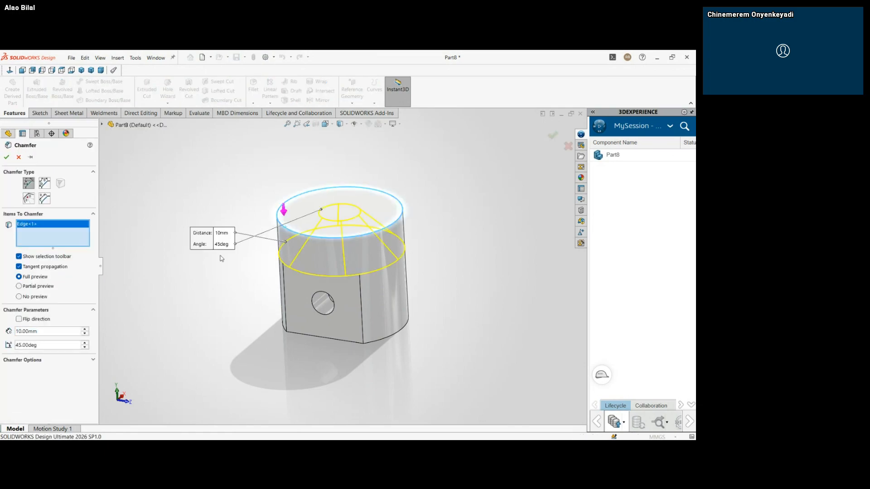
pyautogui.doubleClick(37, 332)
pyautogui.write('1.5')
pyautogui.press('Return')
pyautogui.click(11, 158)
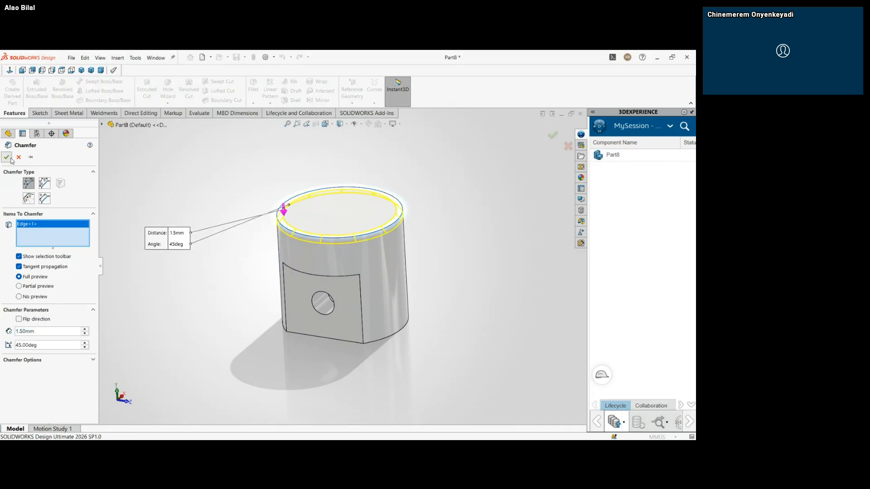
# Step: Edit the chamfer to include the two curved edges around the part's bottom face
pyautogui.moveTo(140, 291); pyautogui.dragTo(194, 326, button='middle')
pyautogui.click(30, 285)
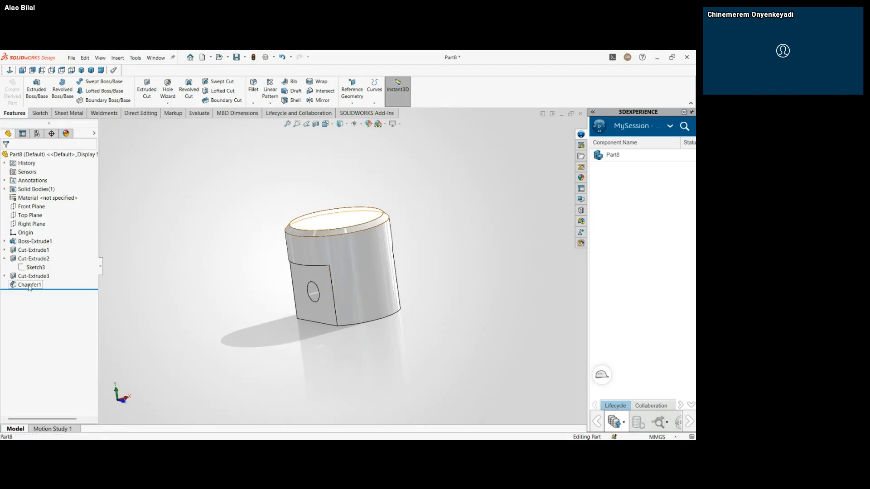
pyautogui.click(35, 262)
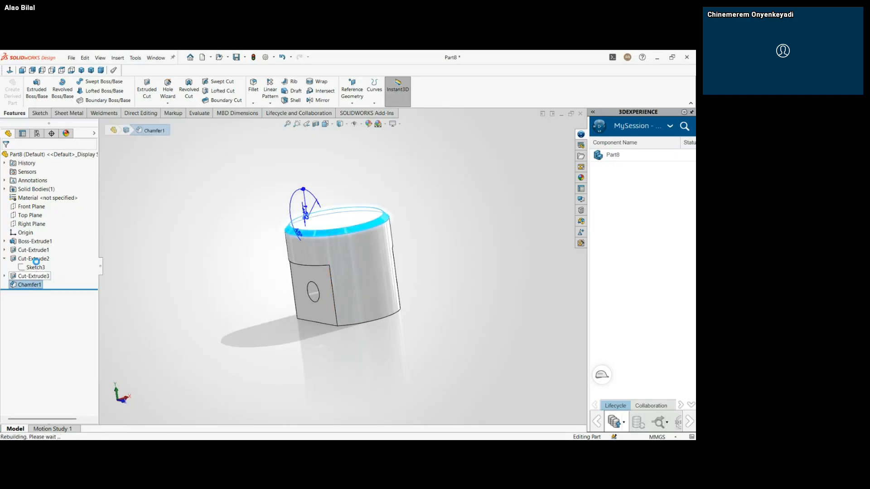
pyautogui.click(352, 325)
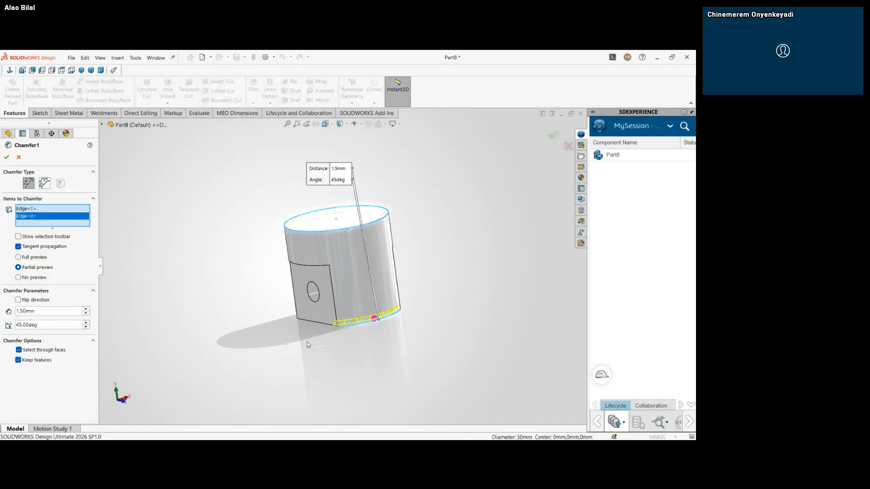
pyautogui.moveTo(309, 343); pyautogui.dragTo(332, 344, button='middle')
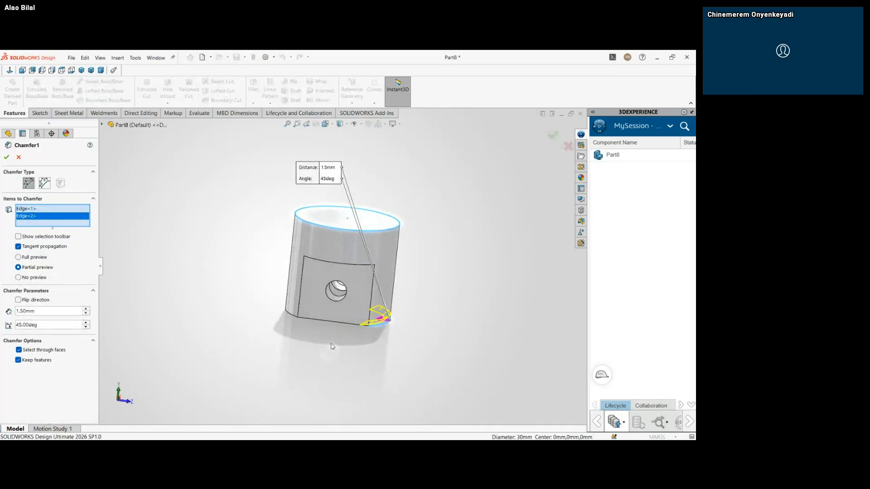
pyautogui.click(291, 315)
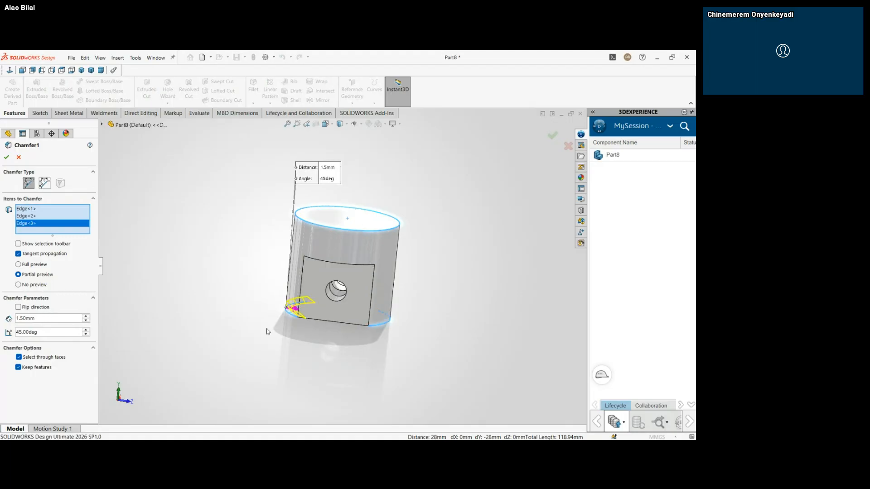
pyautogui.click(7, 157)
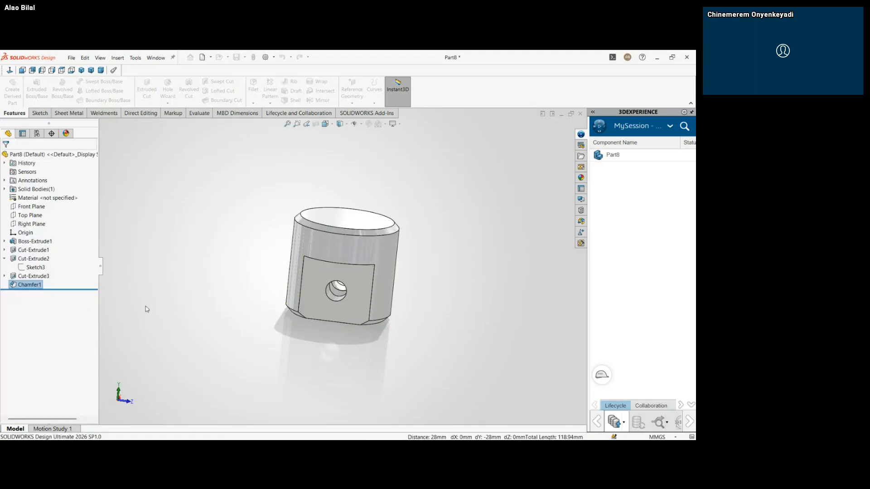
pyautogui.moveTo(167, 328); pyautogui.dragTo(222, 345, button='middle')
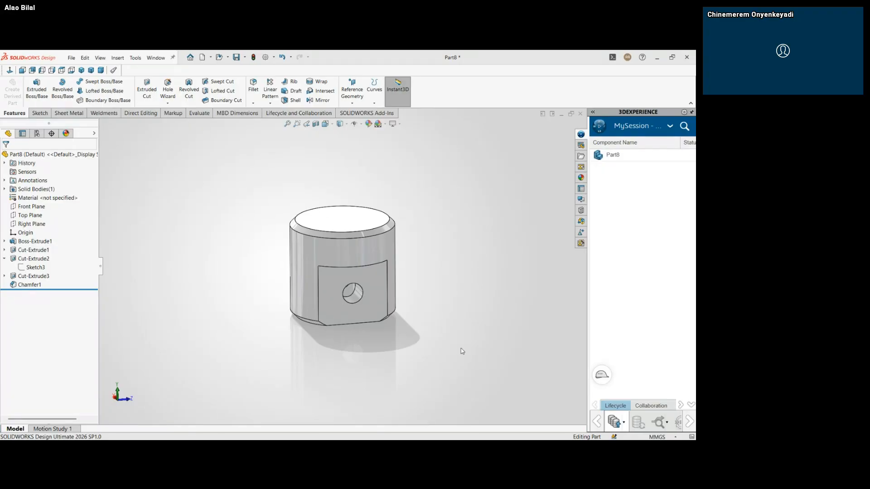
# Step: Save the part as Piston Head
pyautogui.hotkey('ctrl', 's')
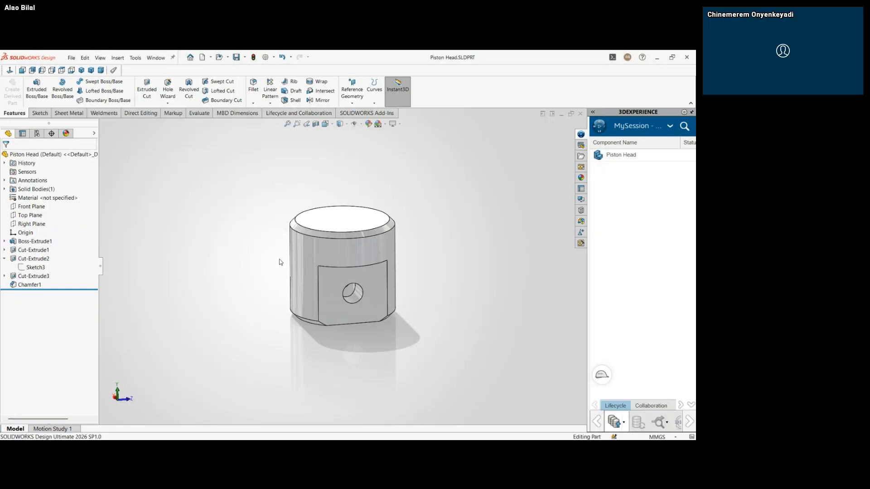
pyautogui.moveTo(268, 315); pyautogui.dragTo(303, 330, button='middle')
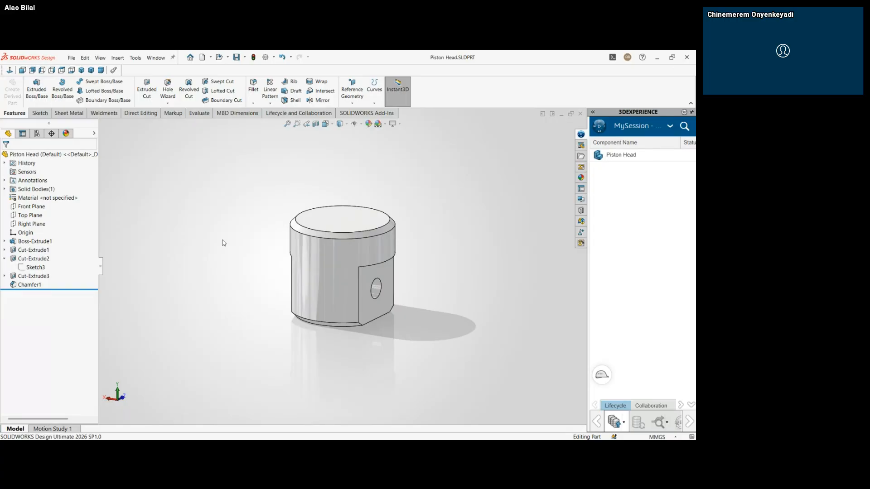
# Step: Create a new part and begin an extruded boss sketch on the Front Plane
pyautogui.click(210, 62)
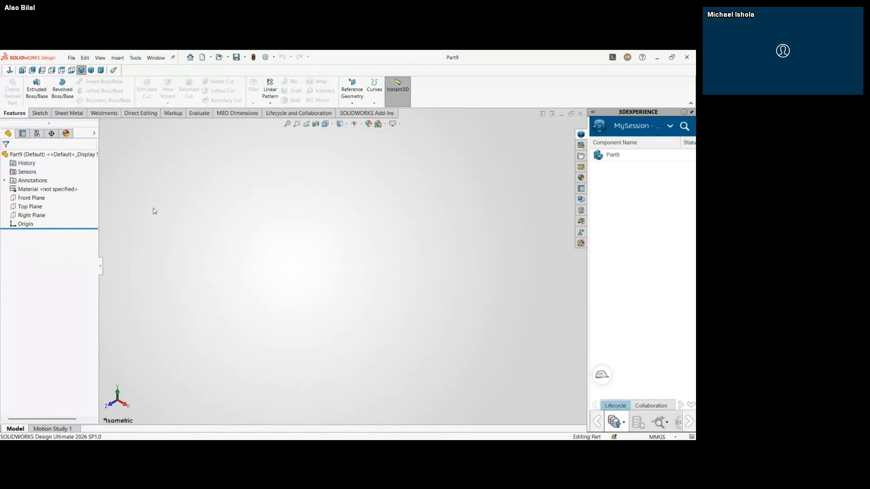
pyautogui.click(40, 97)
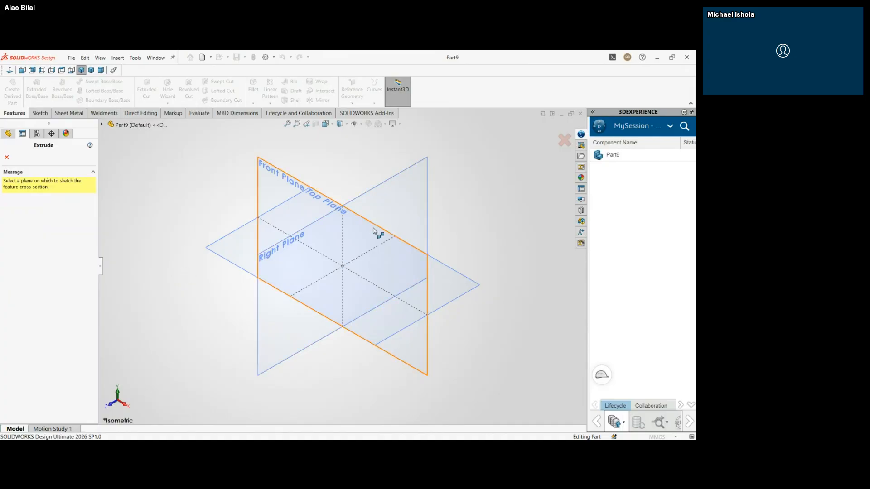
pyautogui.click(426, 357)
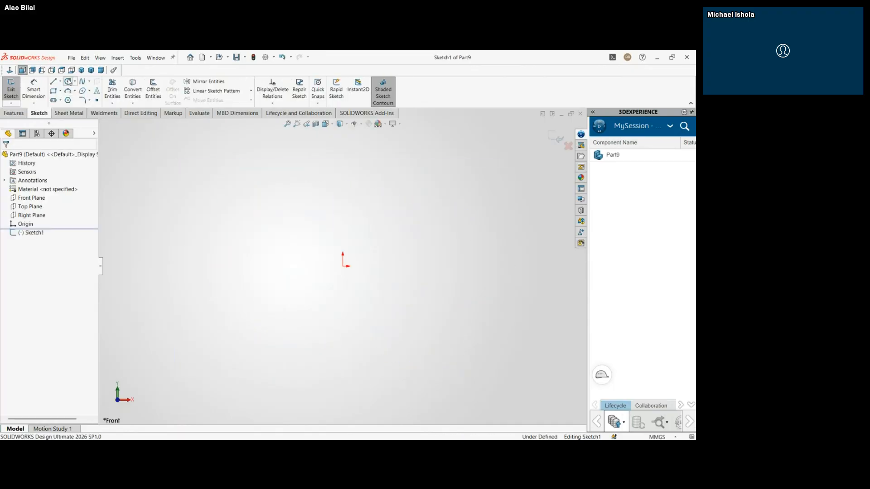
# Step: Draw two concentric circles centered on the origin, about 116 mm and 134 mm in diameter
pyautogui.click(68, 81)
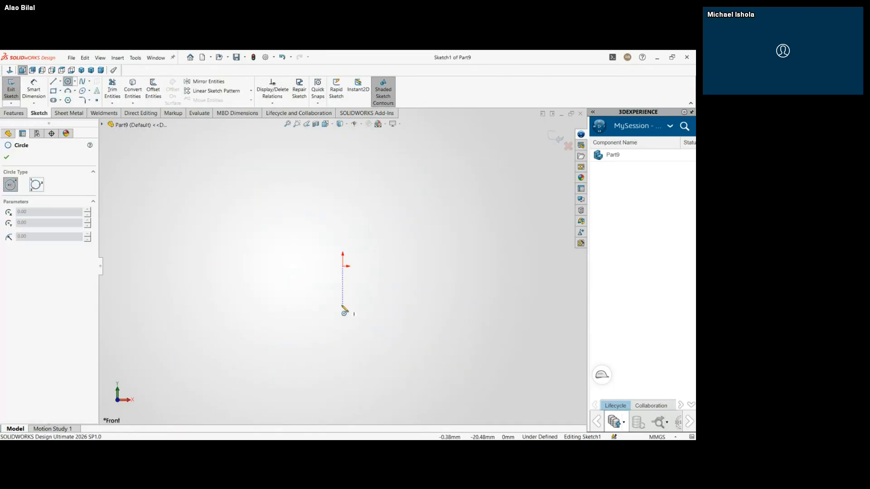
pyautogui.click(343, 266)
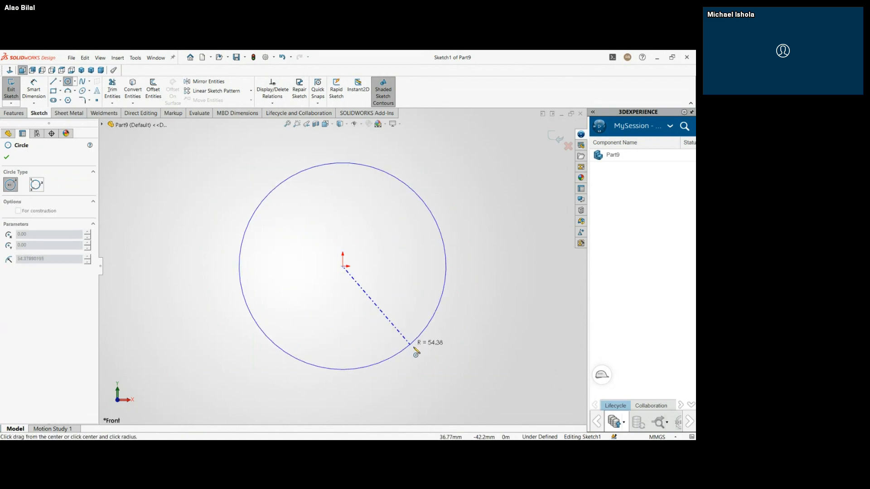
pyautogui.click(416, 351)
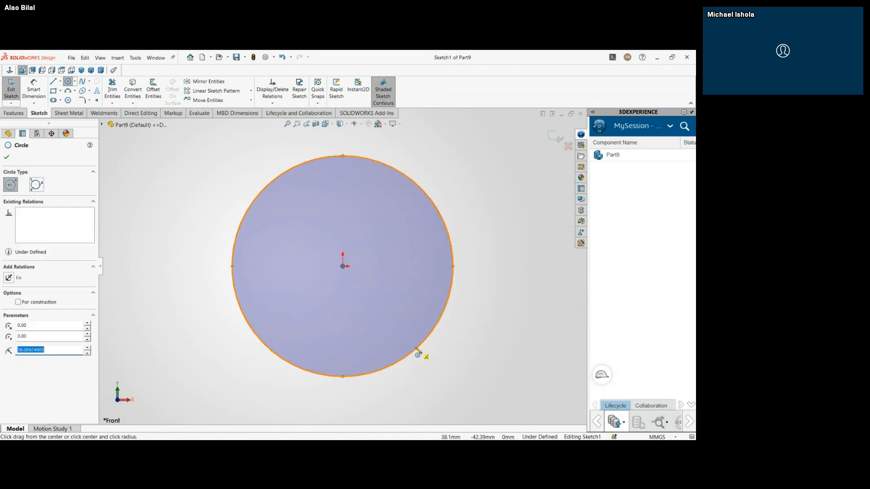
pyautogui.click(343, 267)
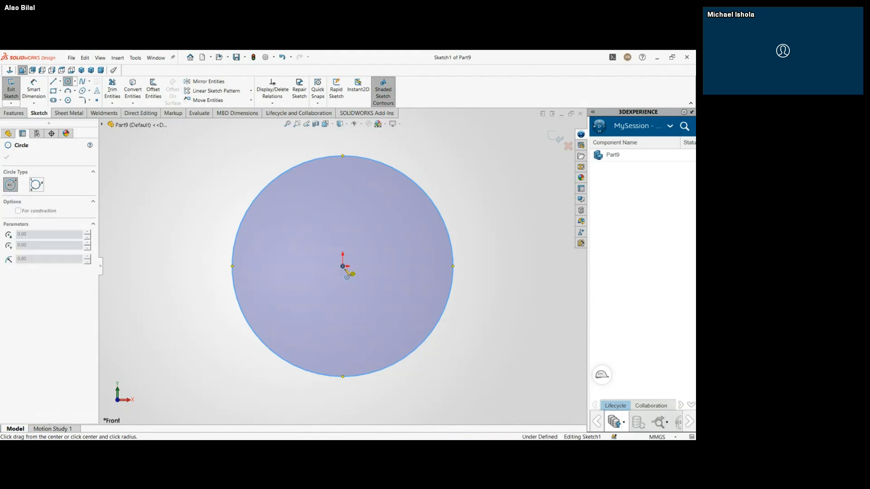
pyautogui.click(433, 177)
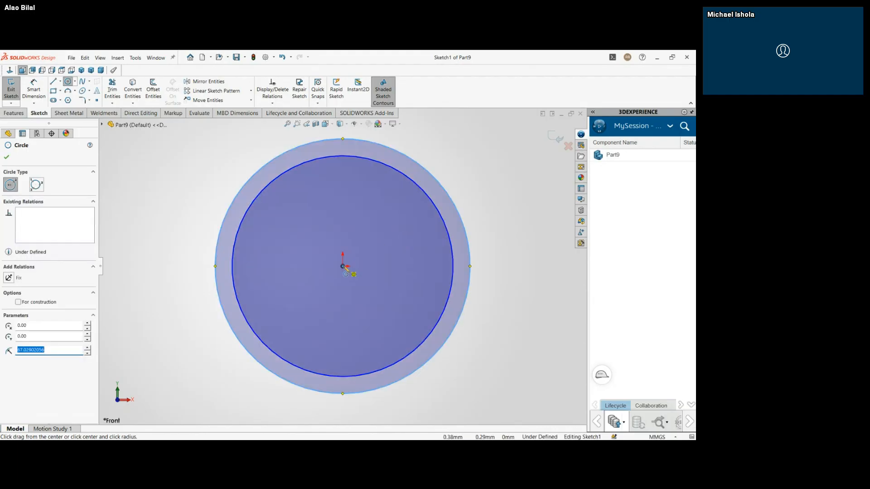
# Step: Draw a third circle centered on the origin inside the other two, about 28 mm in diameter
pyautogui.click(343, 266)
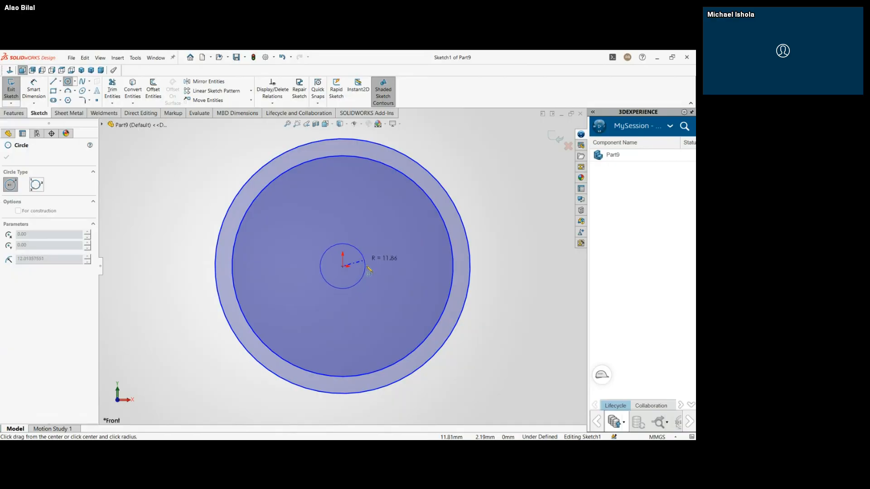
pyautogui.click(370, 265)
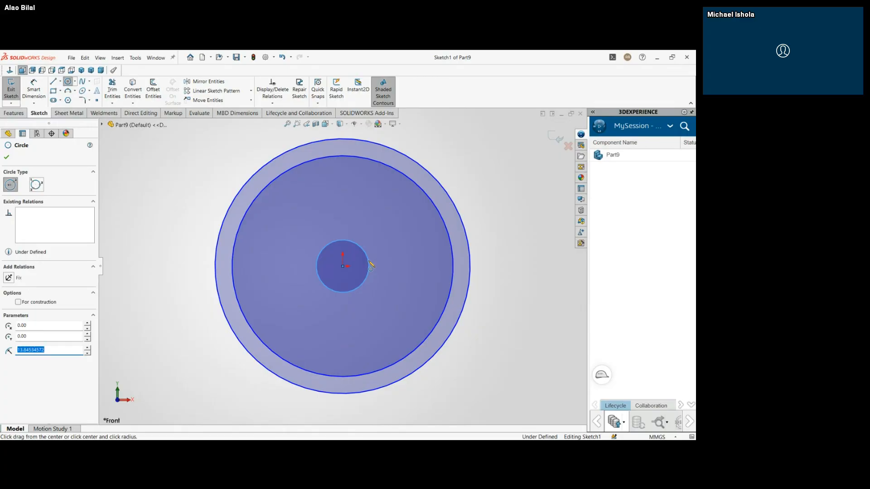
pyautogui.scroll(3, 371, 265)
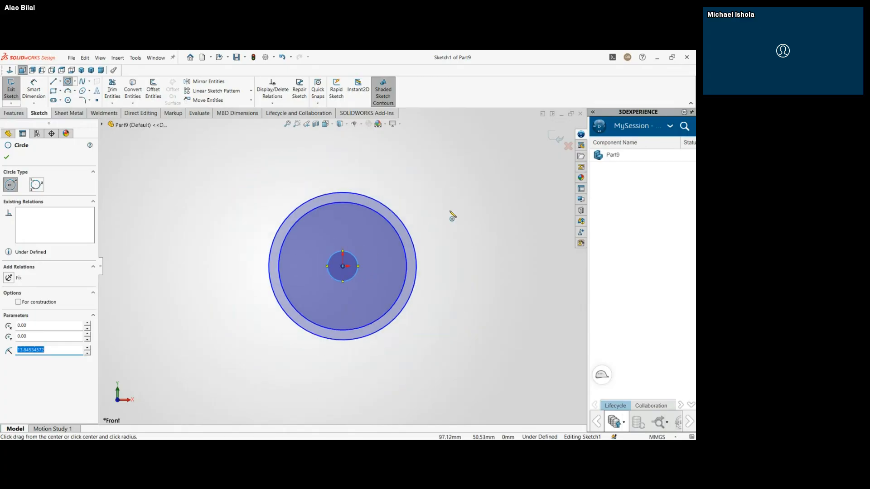
pyautogui.press('Escape')
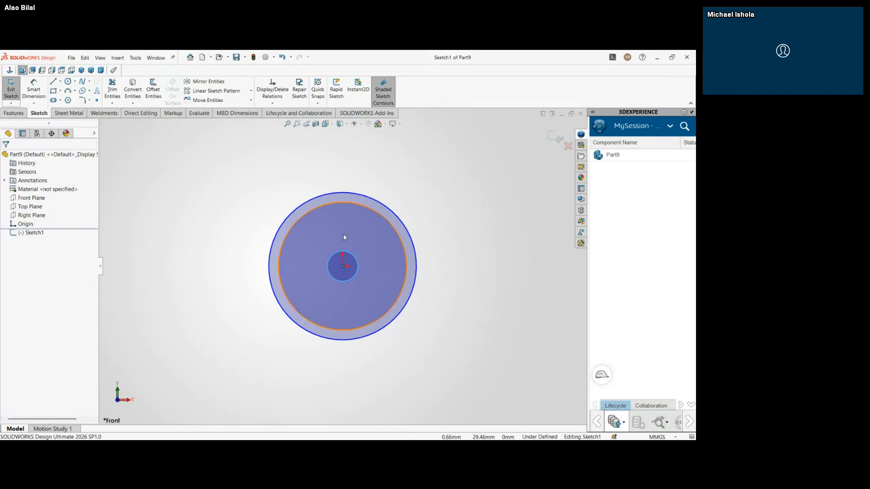
# Step: Dimension the middle circle's diameter and set it to 68 mm
pyautogui.scroll(-1, 343, 233)
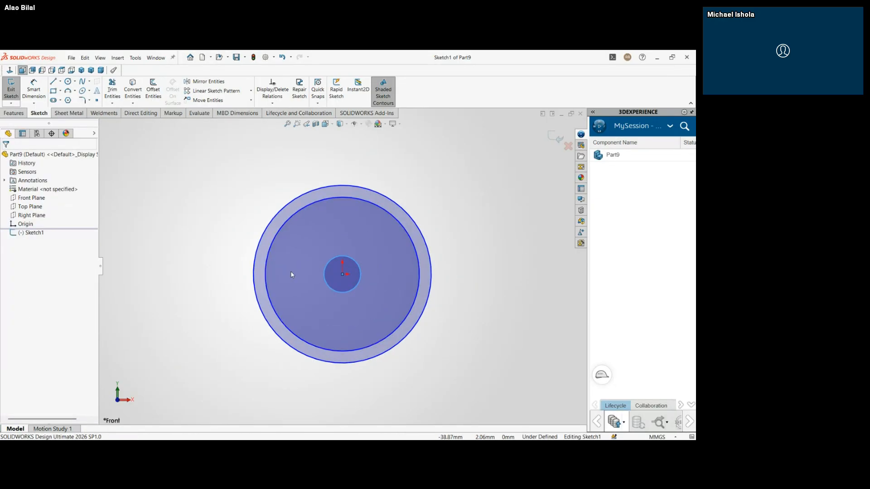
pyautogui.click(33, 89)
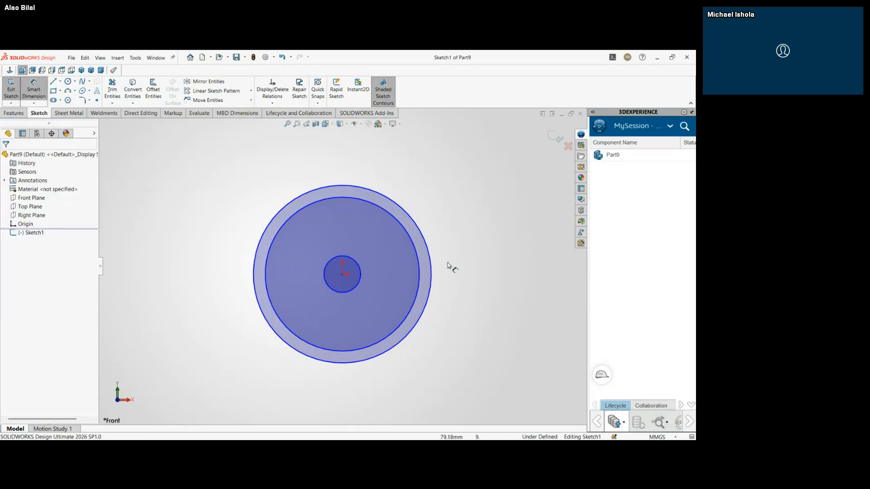
pyautogui.click(413, 245)
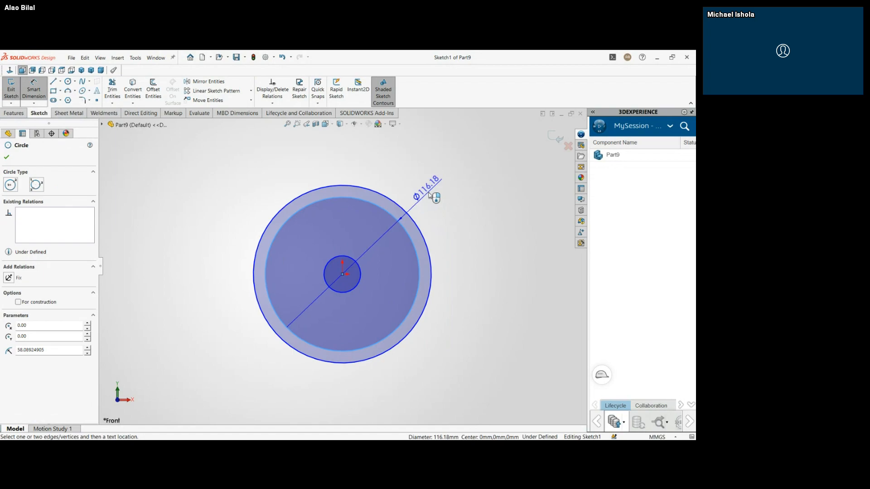
pyautogui.click(429, 195)
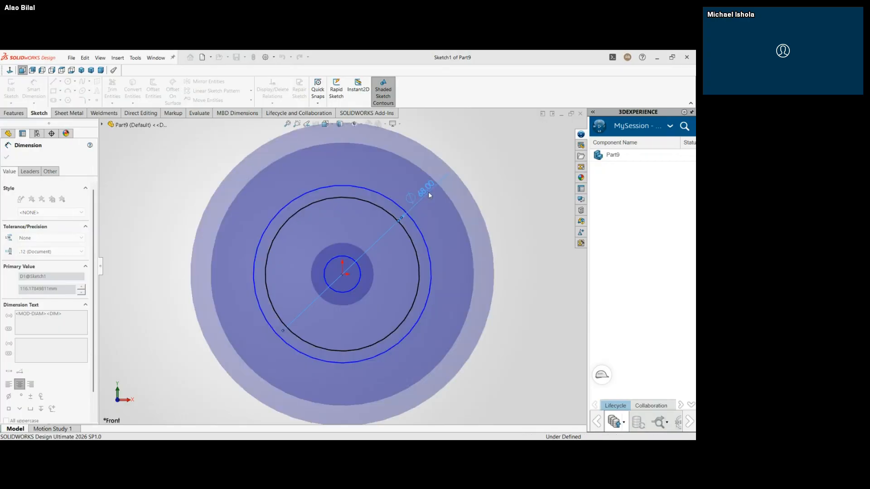
pyautogui.write('68')
pyautogui.press('Return')
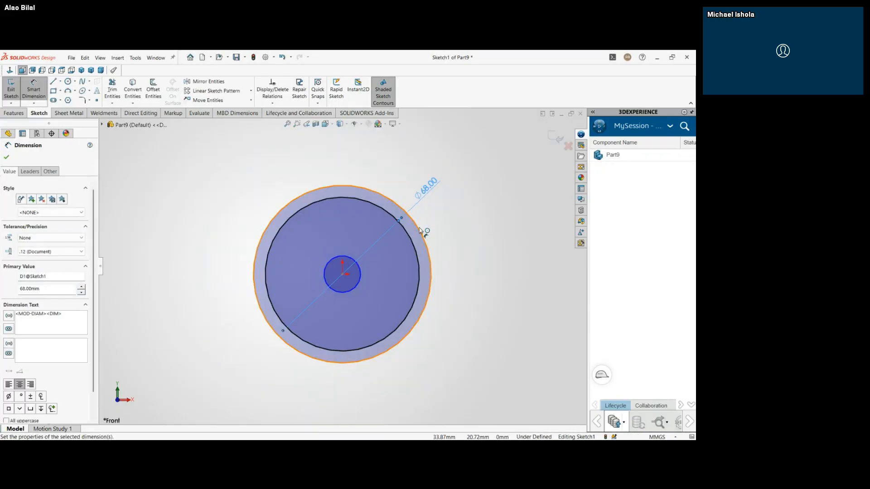
# Step: Dimension the outermost circle's diameter and set it to 76 mm
pyautogui.click(421, 231)
pyautogui.click(449, 209)
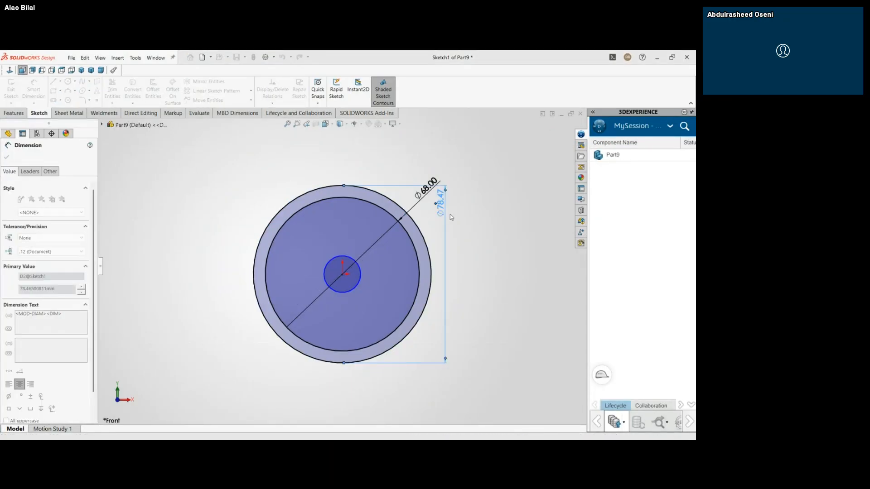
pyautogui.press('Return')
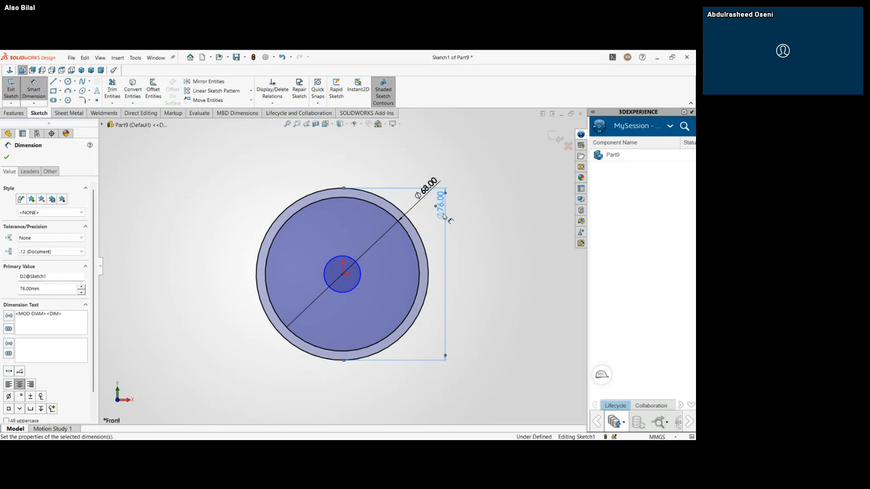
pyautogui.click(483, 218)
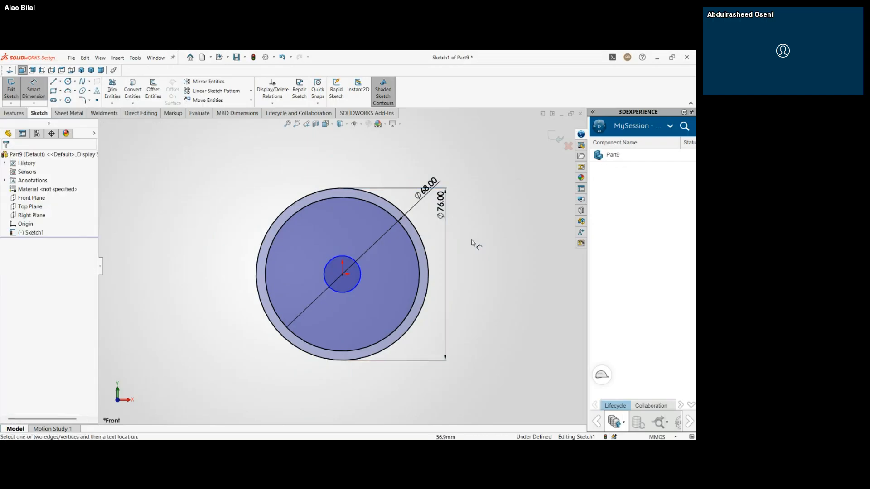
# Step: Dimension the smallest circle's diameter and set it to 8 mm
pyautogui.click(332, 259)
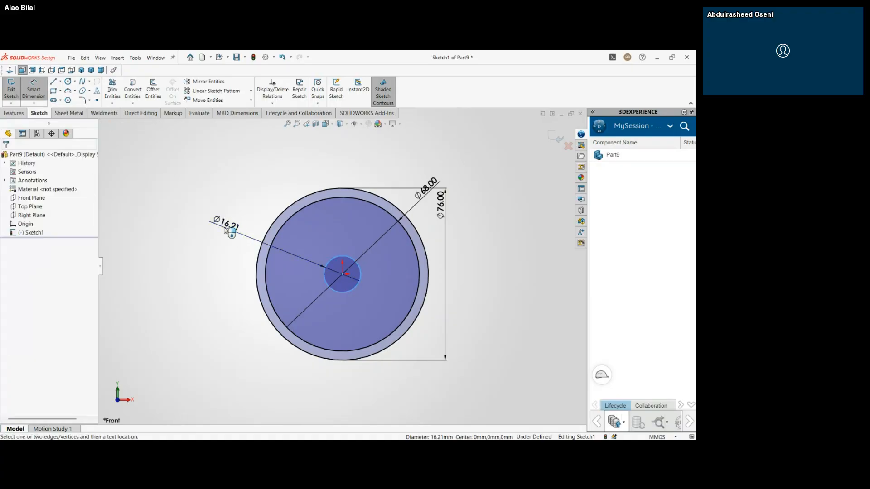
pyautogui.click(224, 234)
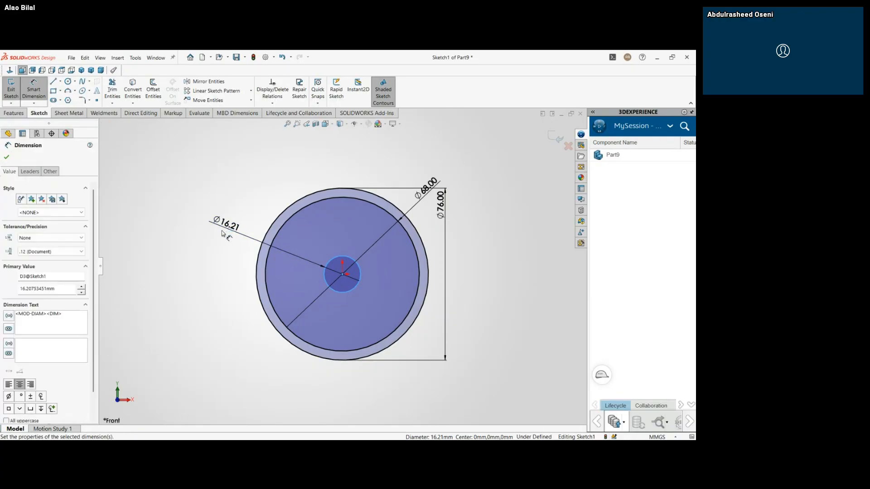
pyautogui.write('8')
pyautogui.press('Return')
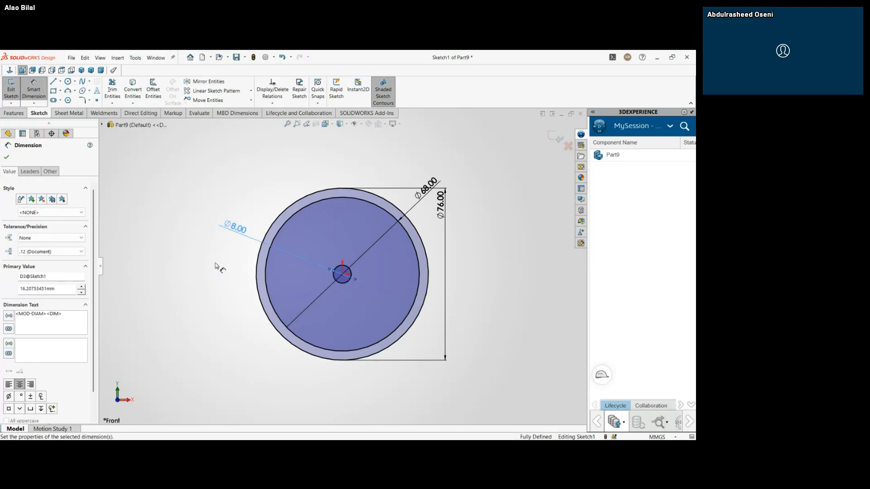
pyautogui.click(196, 260)
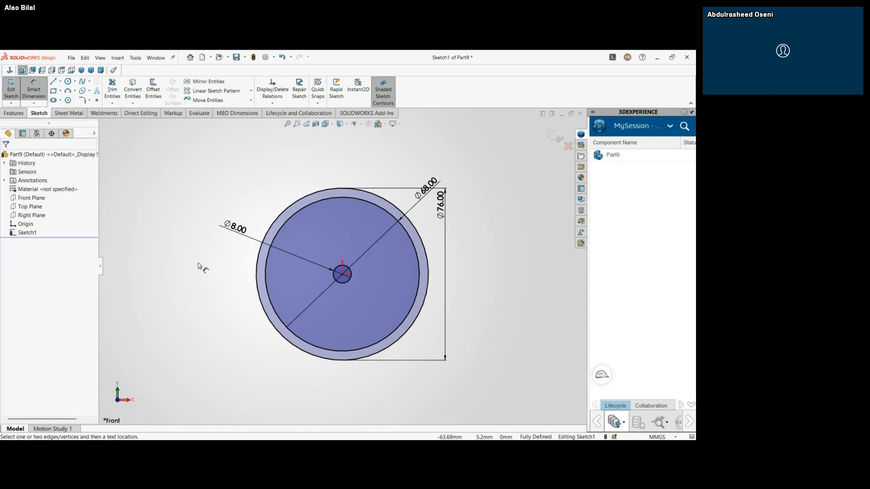
pyautogui.press('z')
pyautogui.press('z')
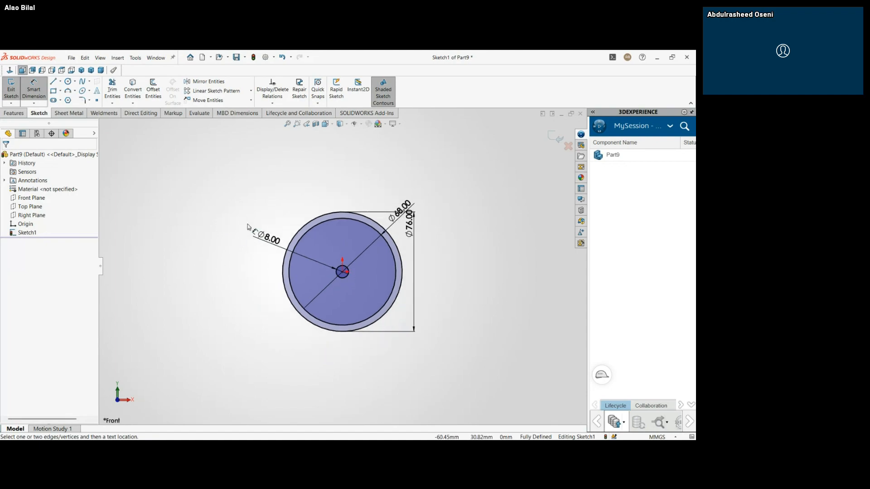
pyautogui.scroll(-1, 248, 227)
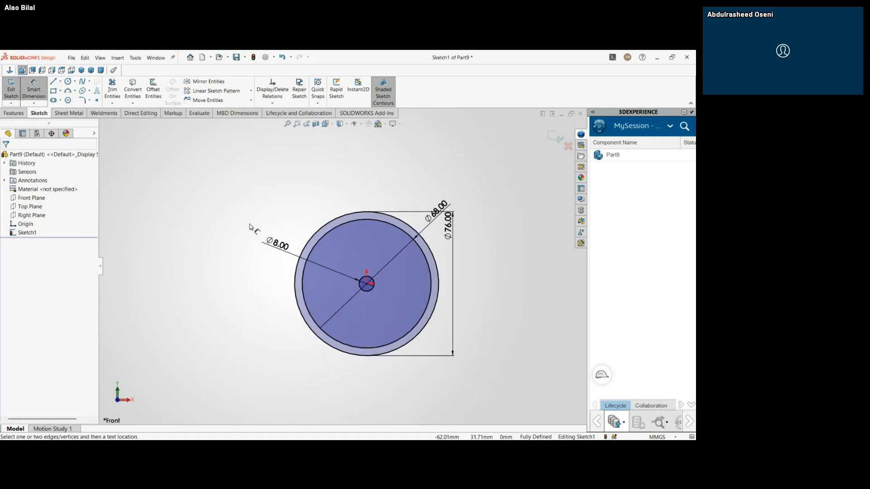
pyautogui.scroll(-1, 277, 222)
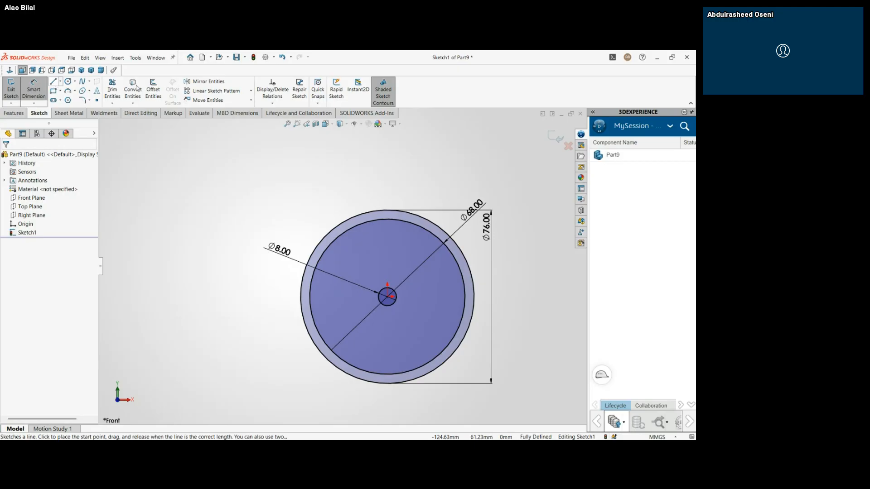
pyautogui.scroll(3, 233, 248)
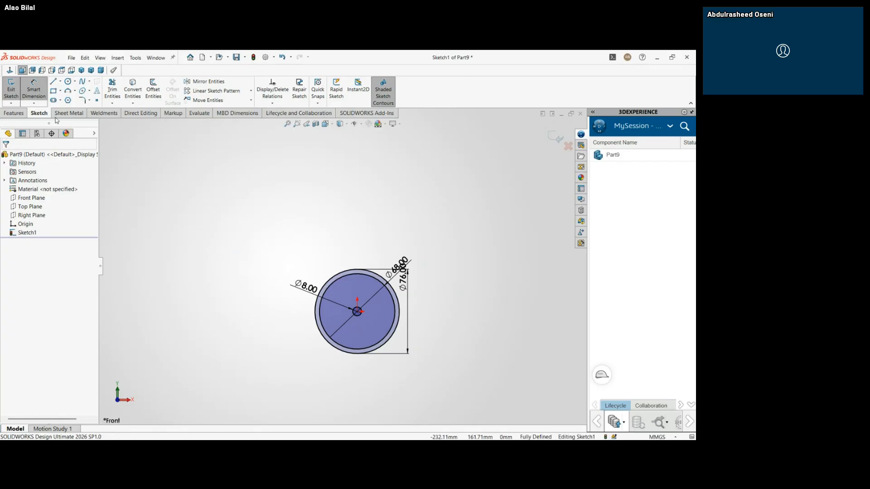
pyautogui.click(55, 84)
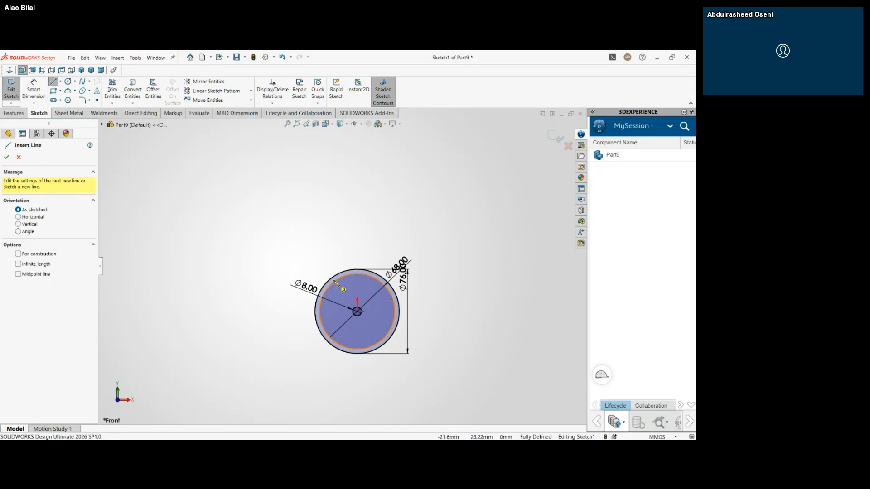
pyautogui.click(318, 292)
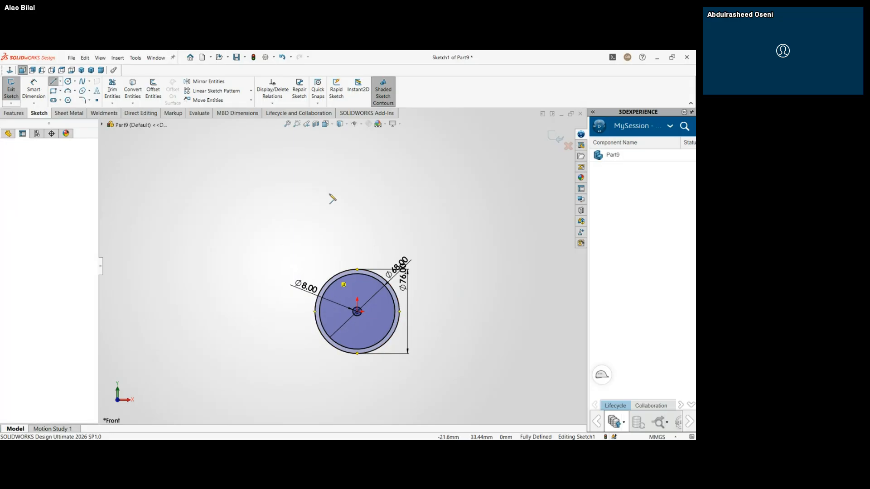
pyautogui.press('Escape')
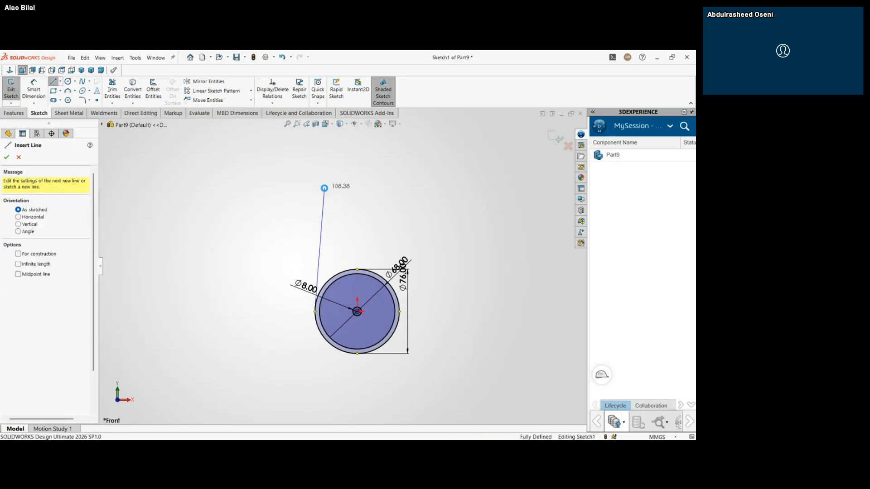
pyautogui.press('l')
pyautogui.click(337, 274)
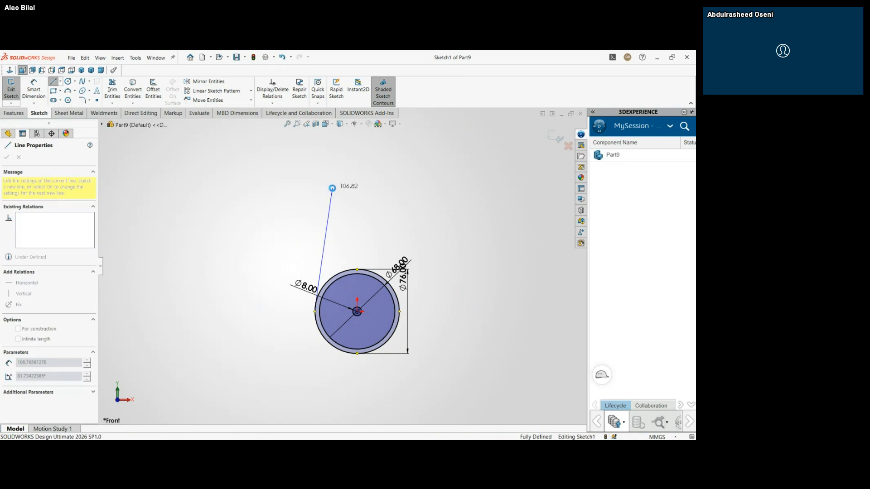
pyautogui.press('Escape')
pyautogui.press('Escape')
# Step: Draw a three-line upright profile rising from the 76 mm circle, and move its upper-left corner to about X -27, Y 142 mm
pyautogui.press('l')
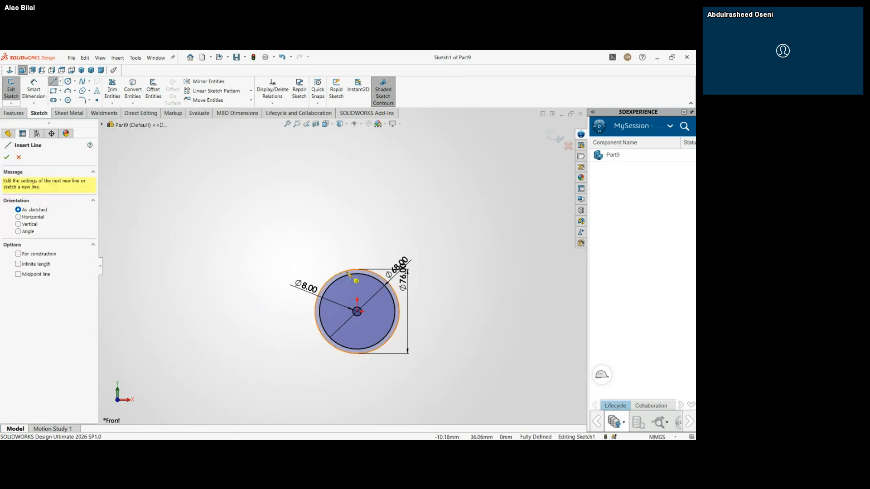
pyautogui.click(346, 271)
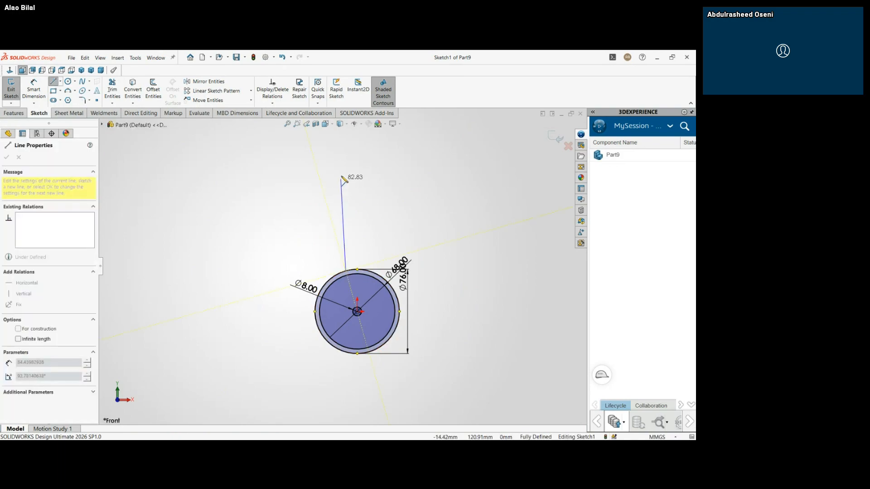
pyautogui.click(346, 161)
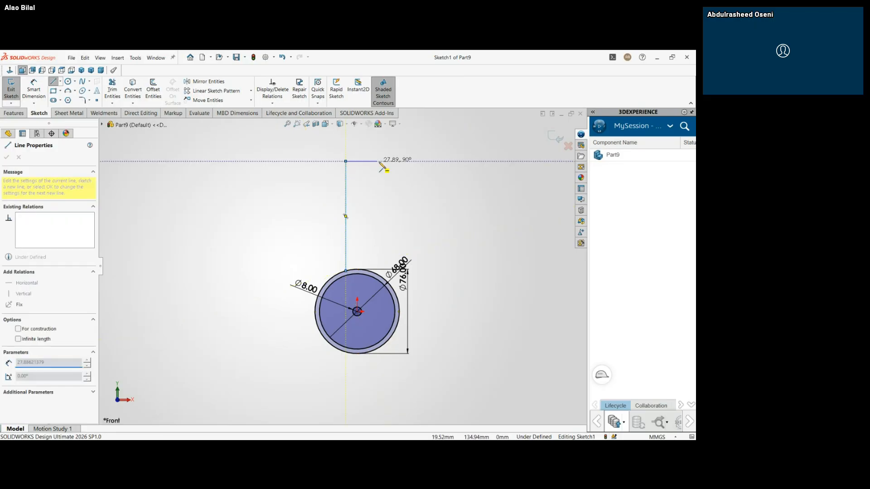
pyautogui.click(379, 161)
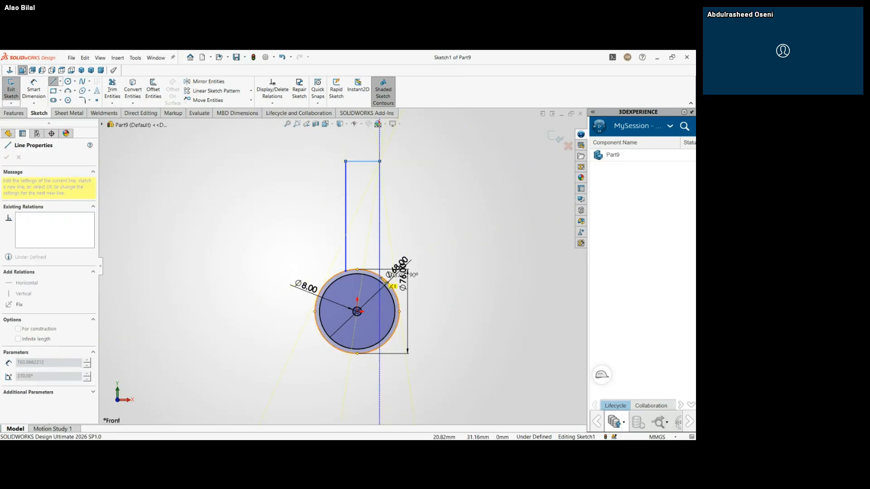
pyautogui.click(380, 274)
pyautogui.press('Escape')
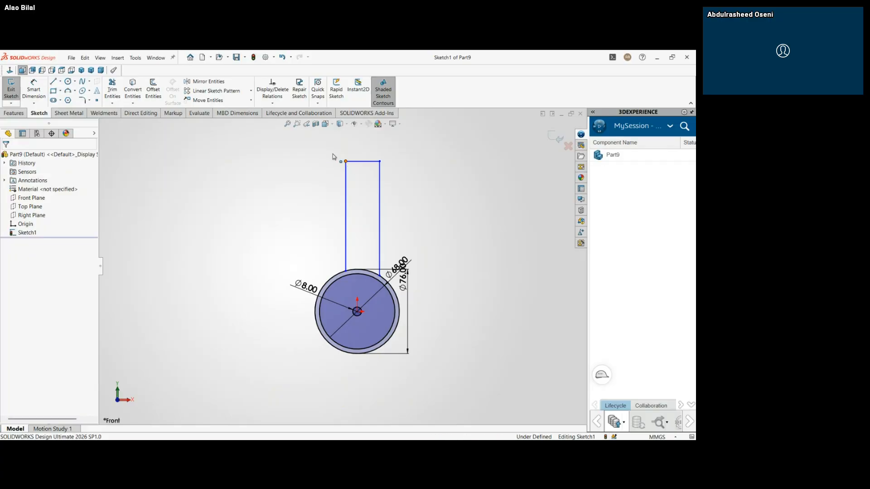
pyautogui.moveTo(345, 161); pyautogui.dragTo(327, 154)
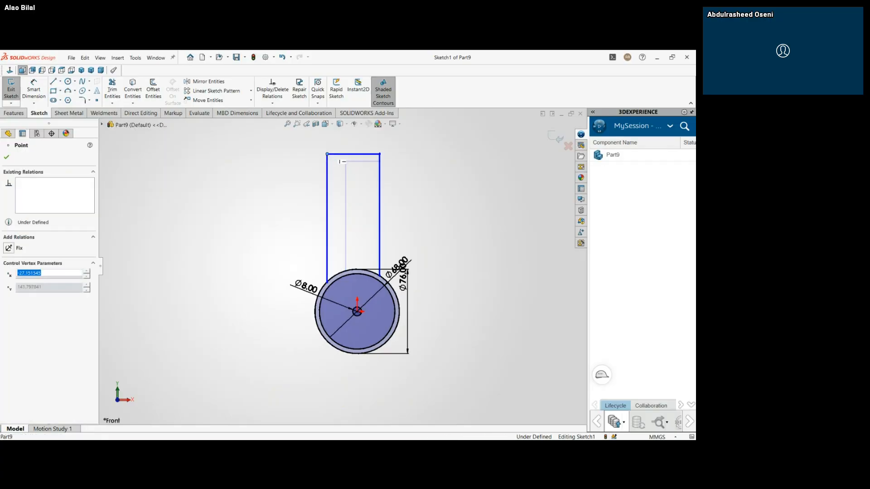
pyautogui.click(288, 184)
# Step: Draw a short vertical construction line upward from the origin, ending inside the 68 mm circle
pyautogui.scroll(-2, 332, 269)
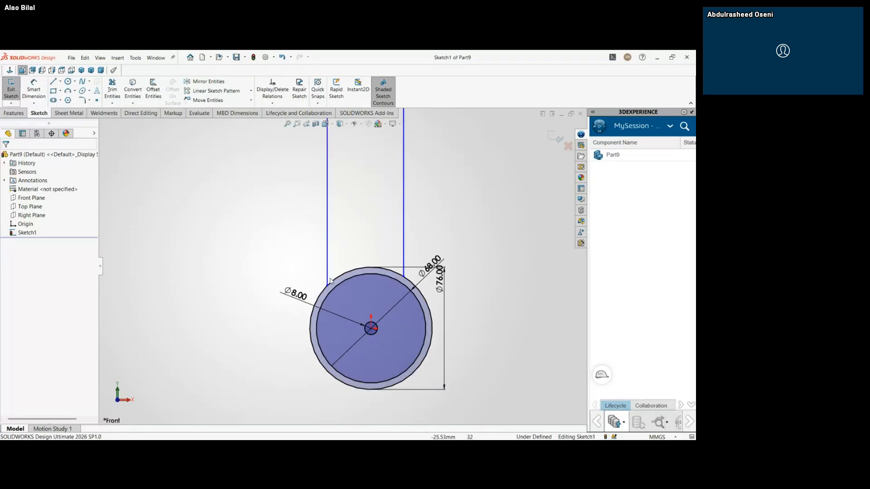
pyautogui.scroll(3, 332, 274)
pyautogui.scroll(-1, 331, 274)
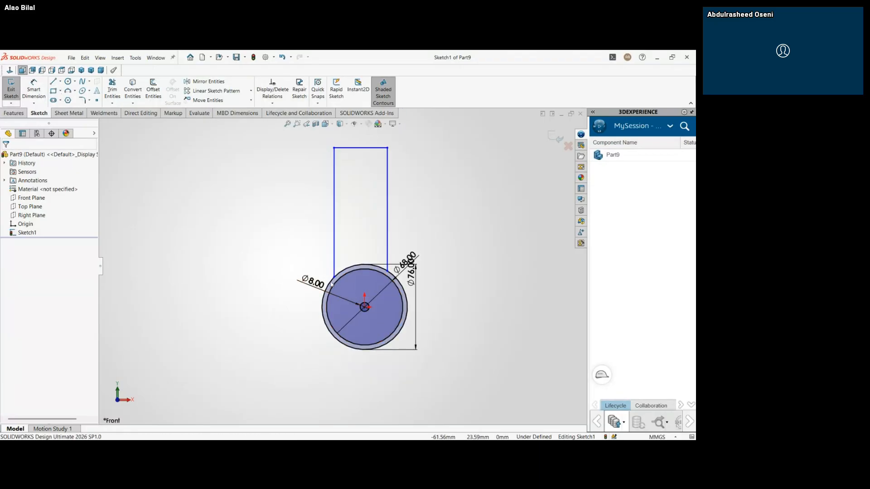
pyautogui.click(365, 307)
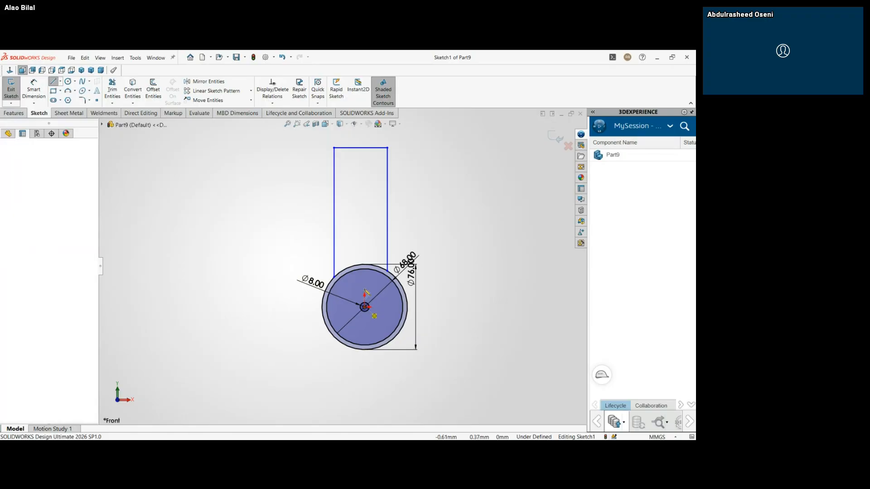
pyautogui.press('Escape')
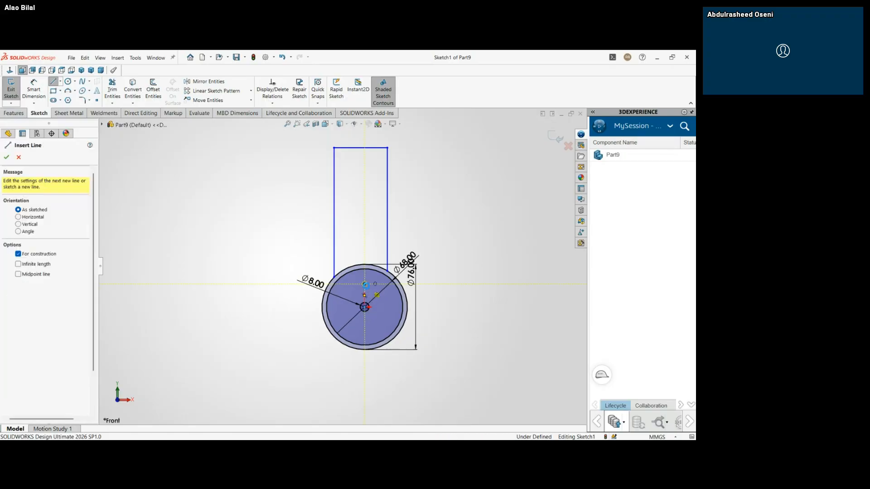
pyautogui.press('Escape')
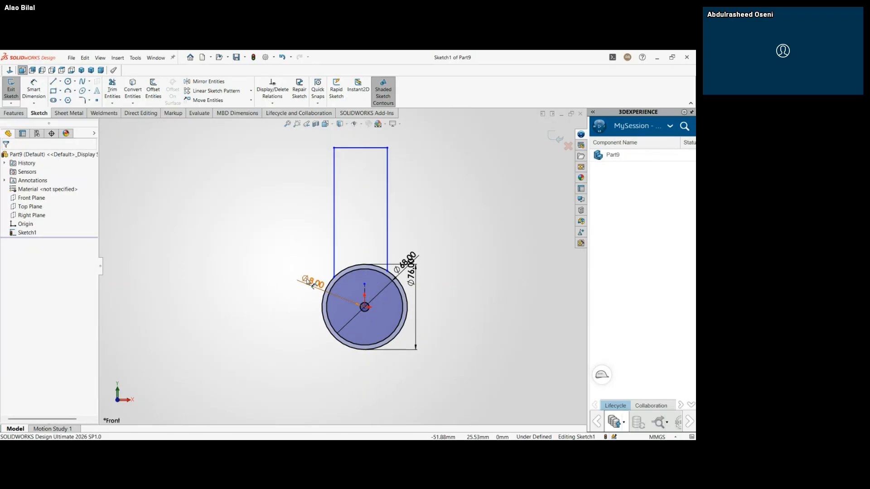
# Step: Dimension the distance from the profile's left vertical line to the central construction line and set it to 20.5 mm
pyautogui.press('d')
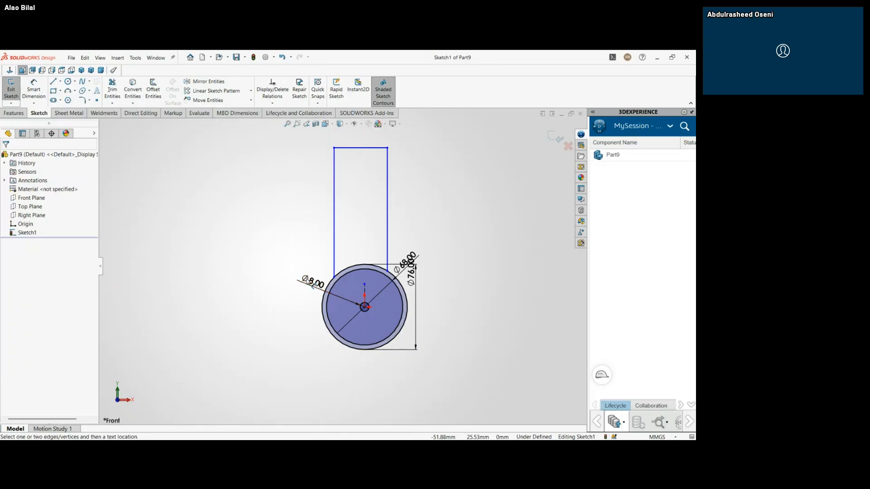
pyautogui.click(336, 239)
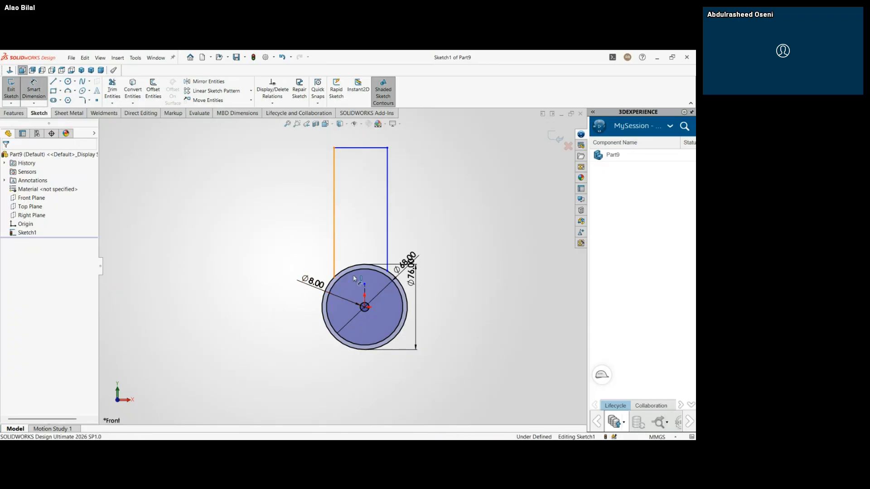
pyautogui.click(364, 297)
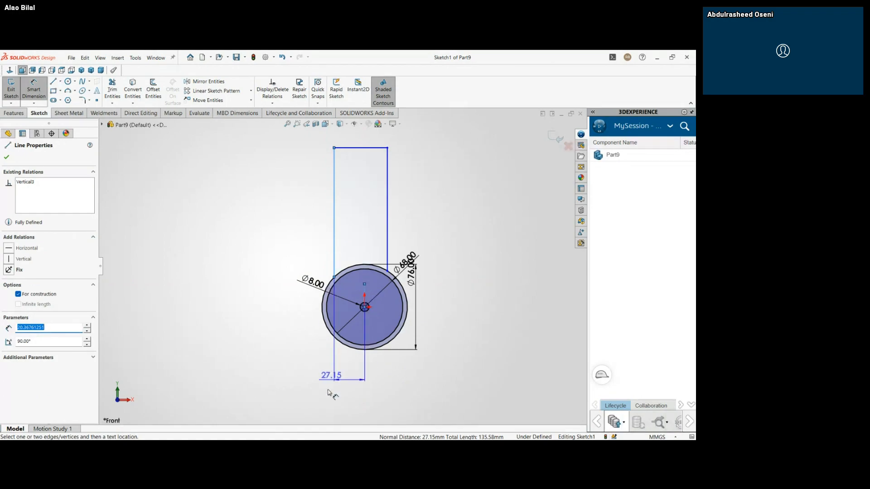
pyautogui.click(310, 384)
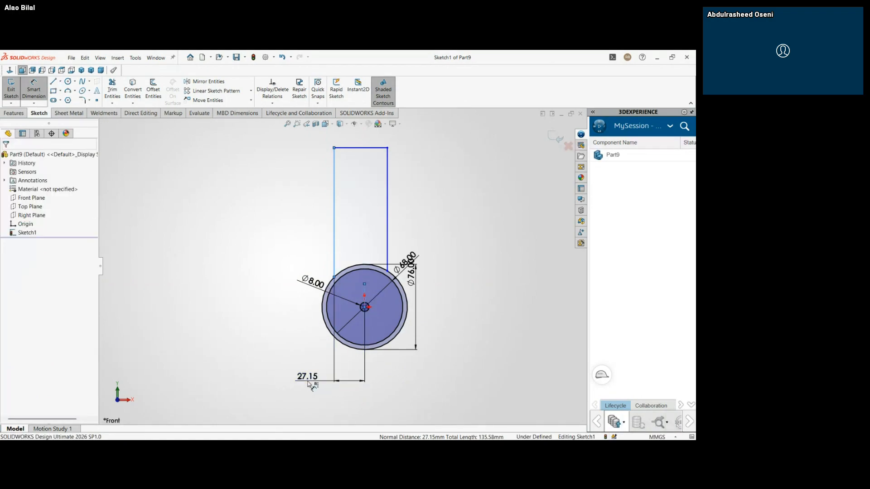
pyautogui.click(309, 383)
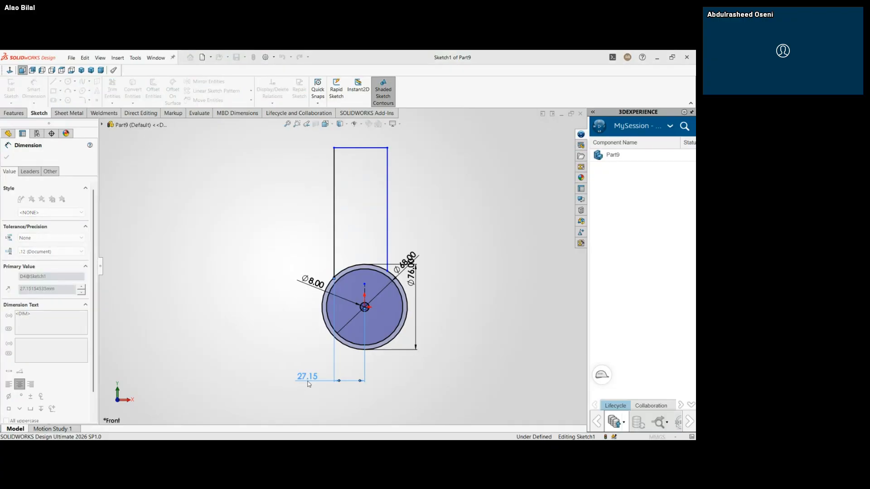
pyautogui.write('20.5')
pyautogui.press('Return')
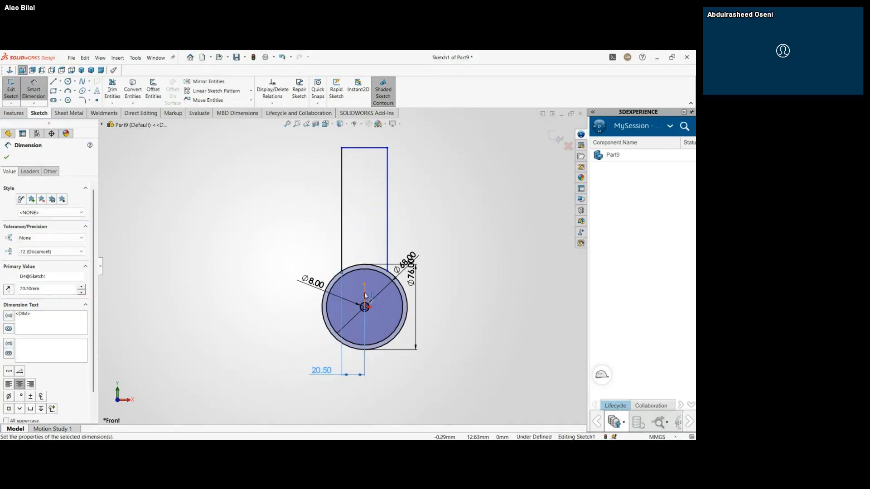
# Step: Dimension the profile's right vertical line from the central construction line, linking its value by equation to the left side's 20.5 mm dimension
pyautogui.click(388, 260)
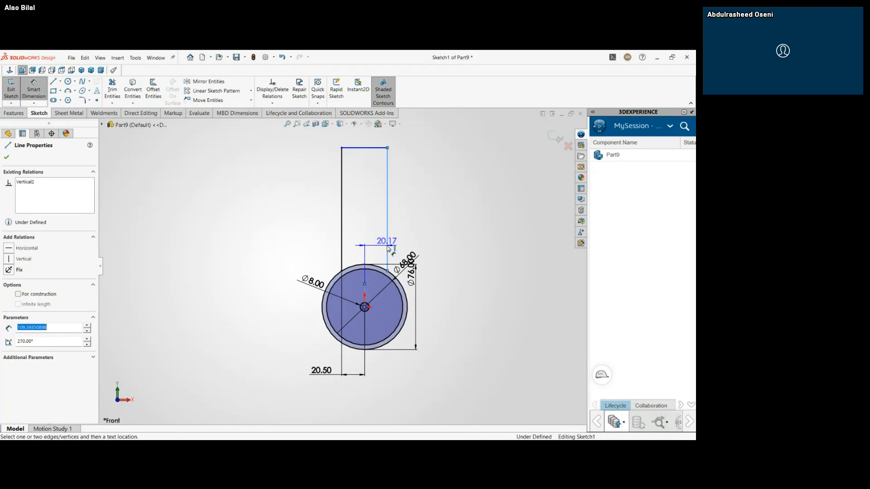
pyautogui.click(451, 317)
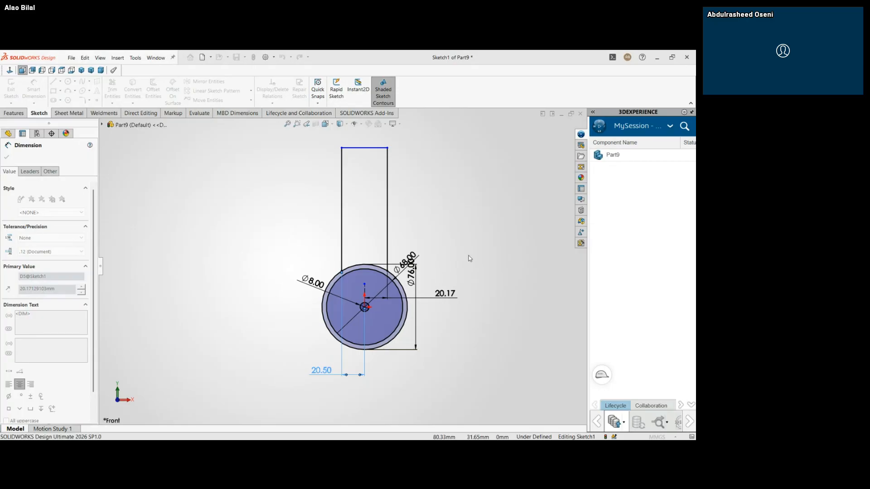
pyautogui.press('Return')
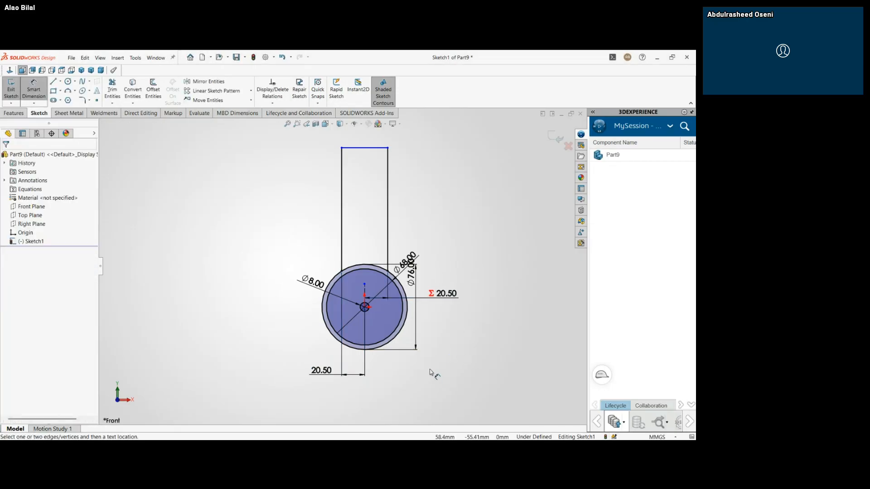
# Step: Dimension the height of the profile's top line above the origin and set it to 108 mm
pyautogui.scroll(1, 430, 374)
pyautogui.scroll(1, 383, 232)
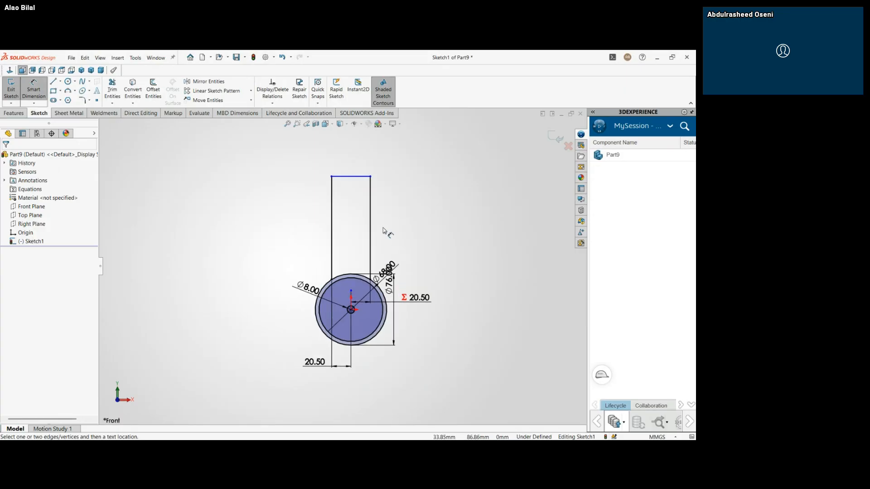
pyautogui.click(349, 177)
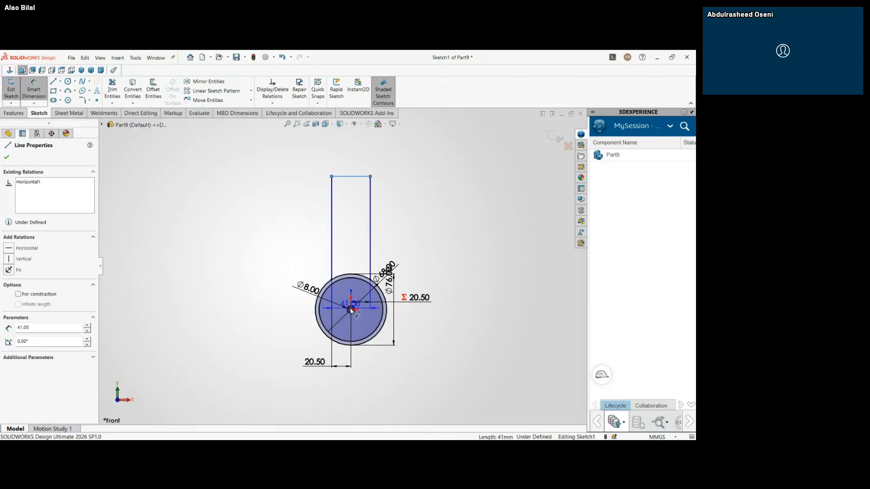
pyautogui.click(351, 310)
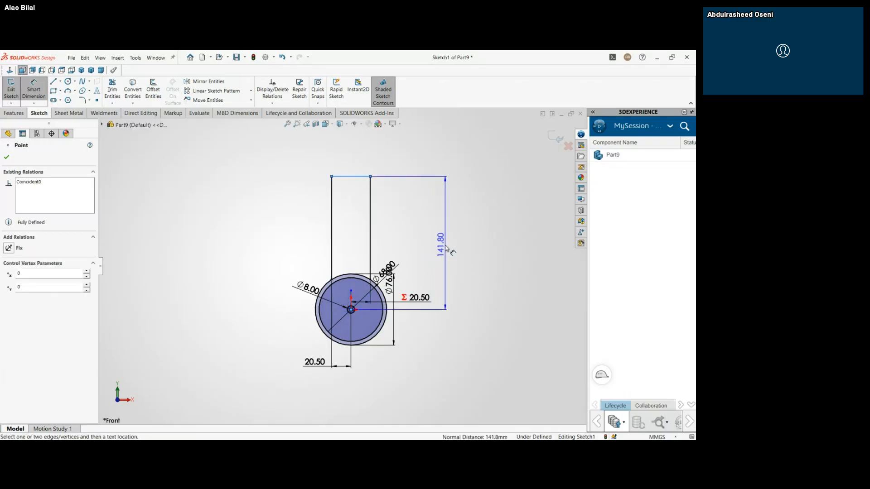
pyautogui.click(447, 250)
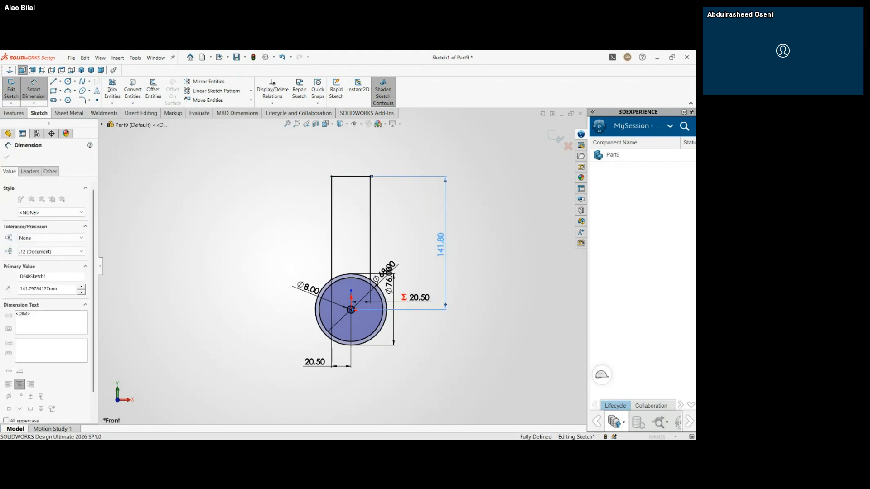
pyautogui.write('108')
pyautogui.press('Return')
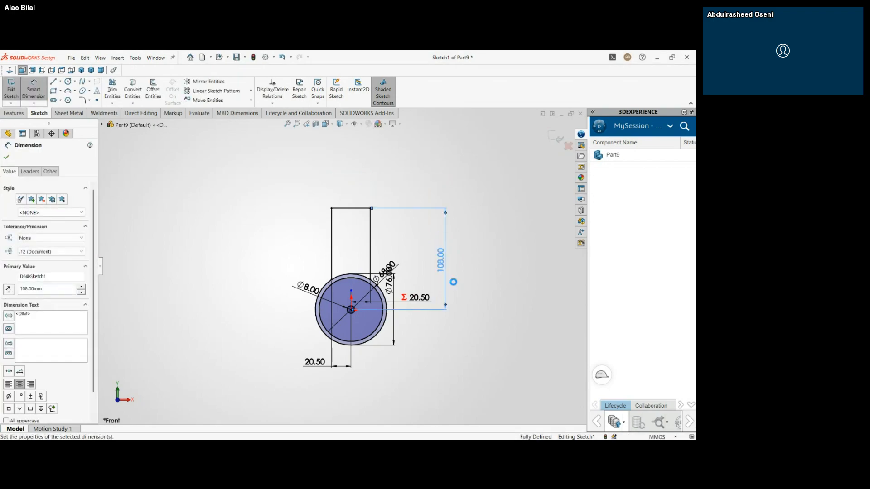
# Step: Trim away the arc of the 76 mm circle that lies between the profile's two vertical lines
pyautogui.scroll(-3, 333, 278)
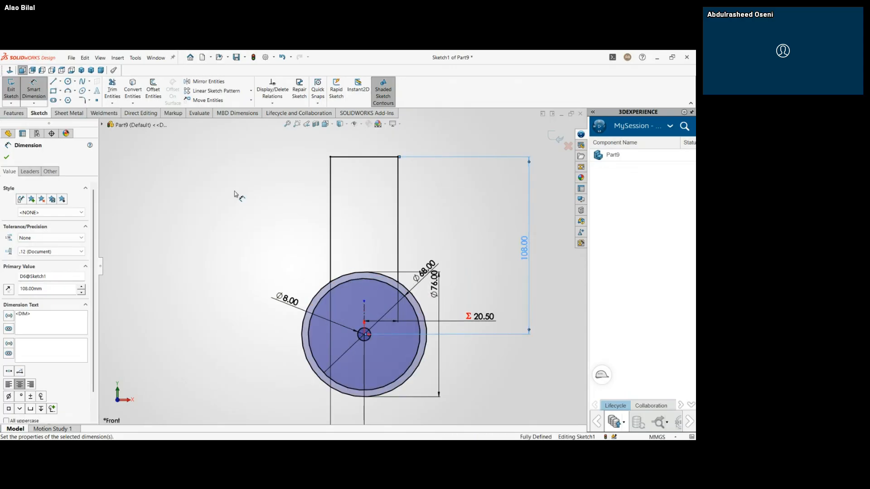
pyautogui.click(112, 88)
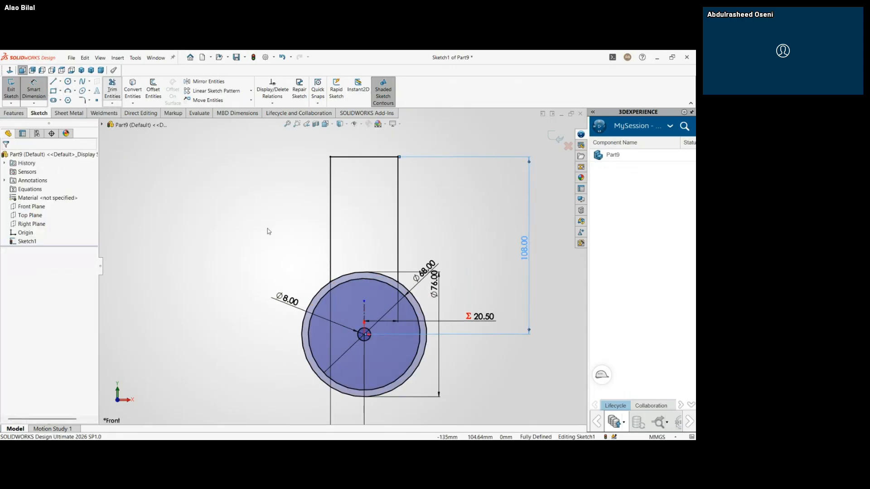
pyautogui.moveTo(357, 276); pyautogui.dragTo(351, 266)
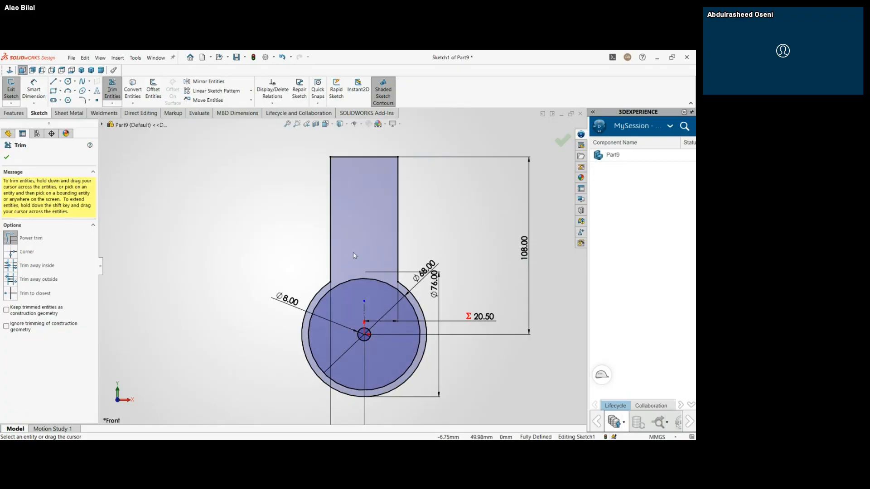
pyautogui.press('Escape')
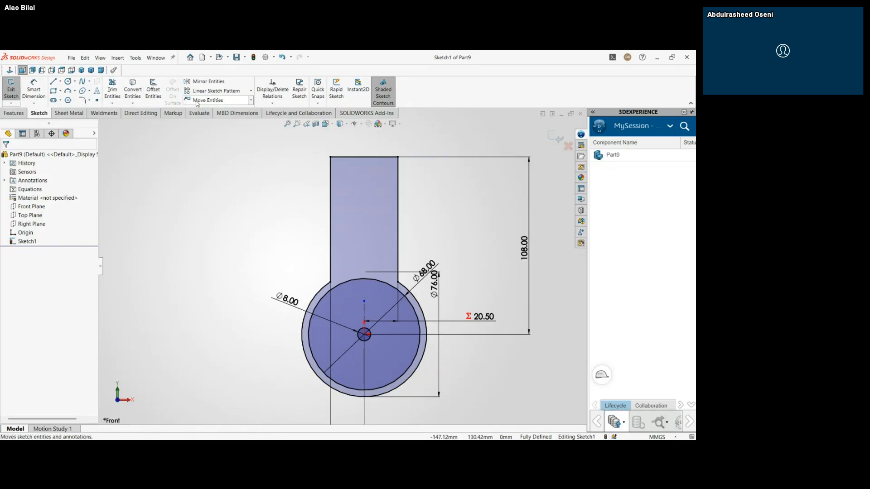
# Step: Fillet both corners where the vertical lines meet the 76 mm circle with a 50 mm radius
pyautogui.click(82, 100)
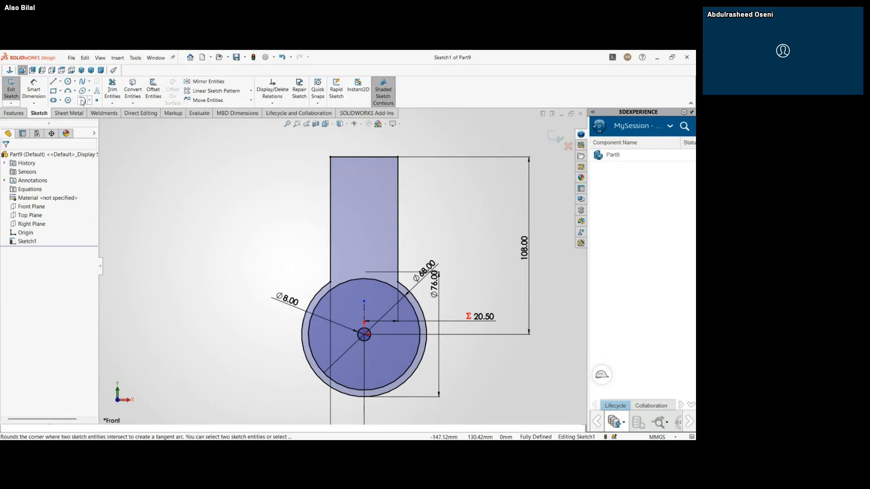
pyautogui.click(330, 281)
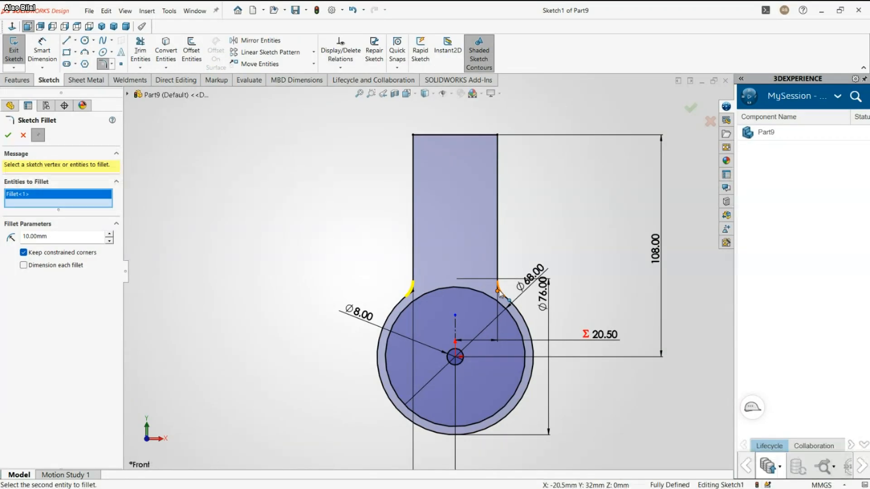
pyautogui.click(499, 292)
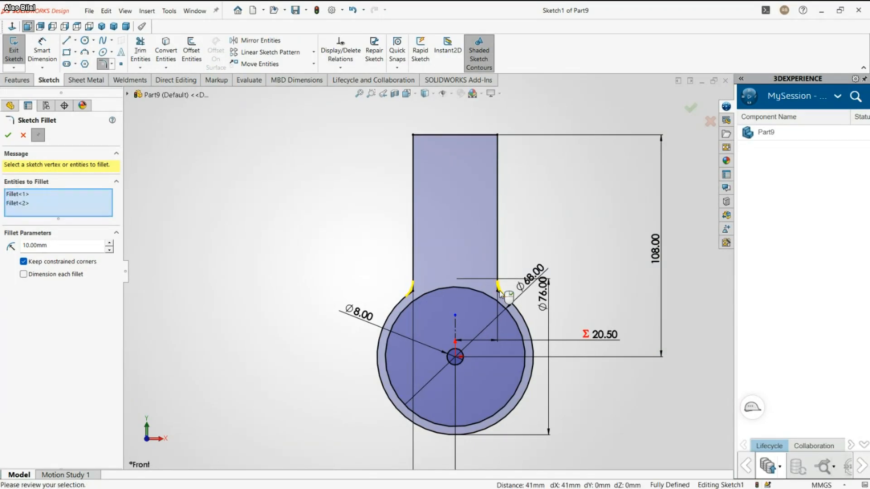
pyautogui.click(65, 243)
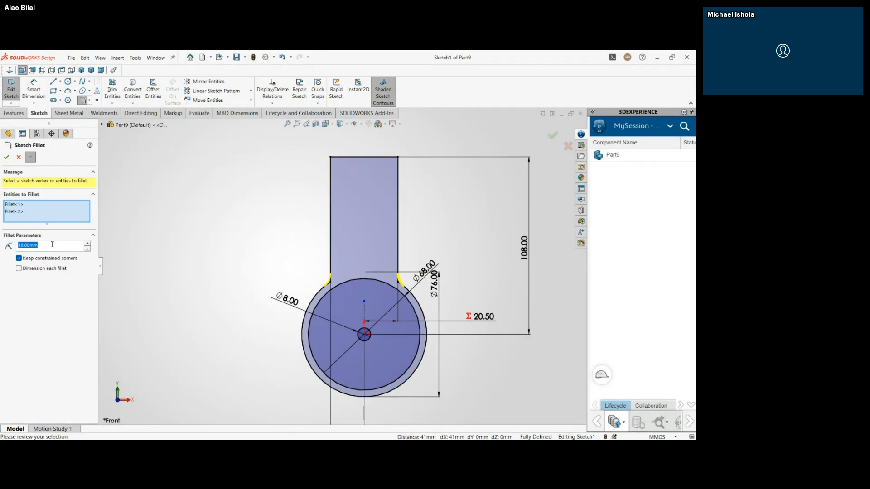
pyautogui.write('50')
pyautogui.press('Return')
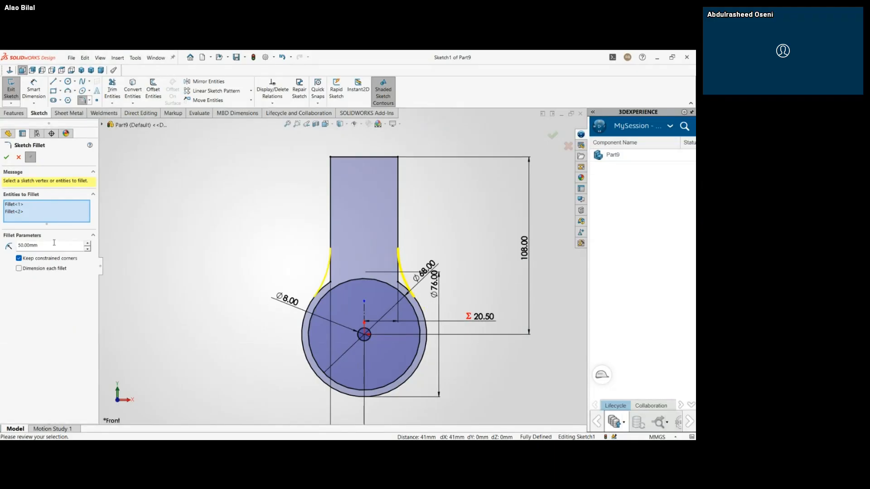
pyautogui.click(6, 157)
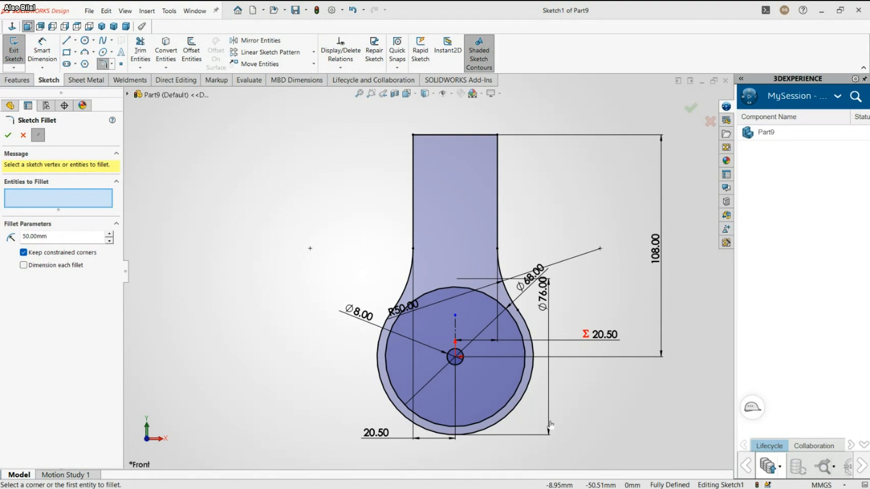
pyautogui.scroll(-3, 428, 271)
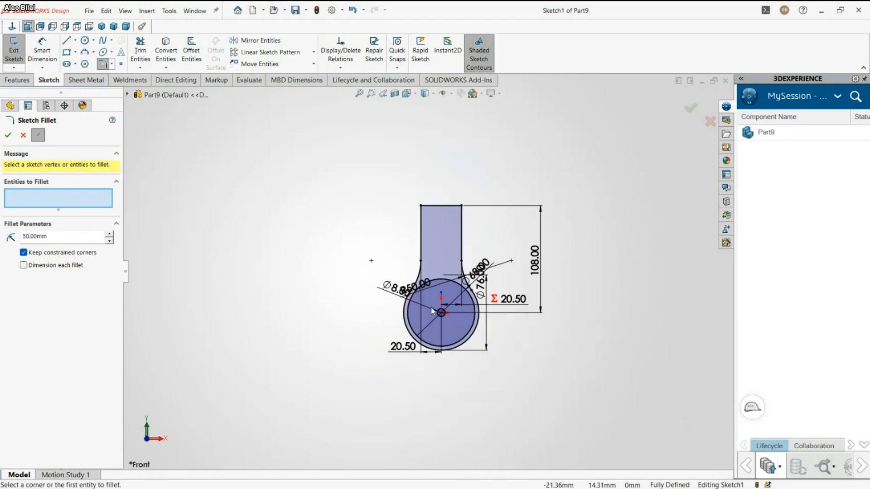
pyautogui.scroll(-3, 458, 249)
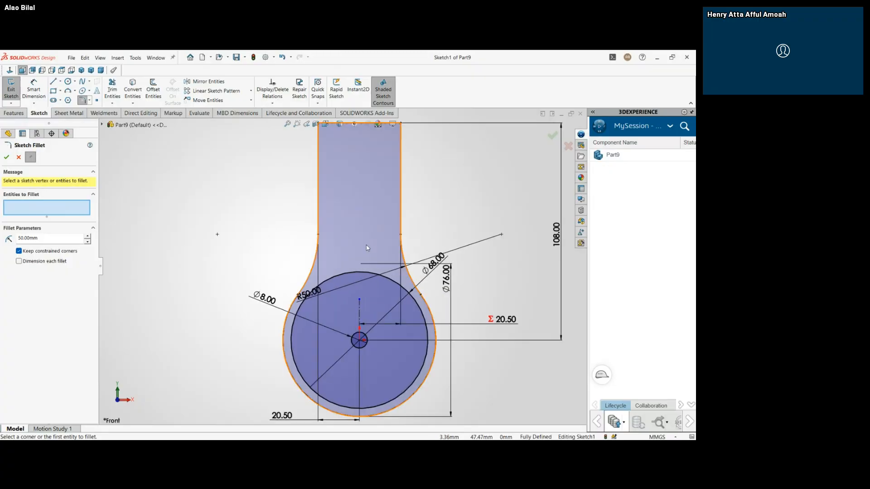
pyautogui.scroll(2, 345, 265)
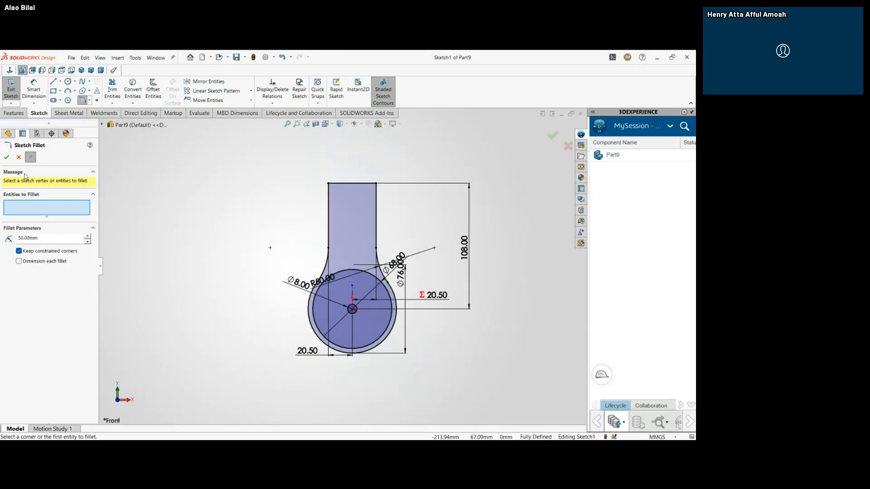
pyautogui.click(19, 158)
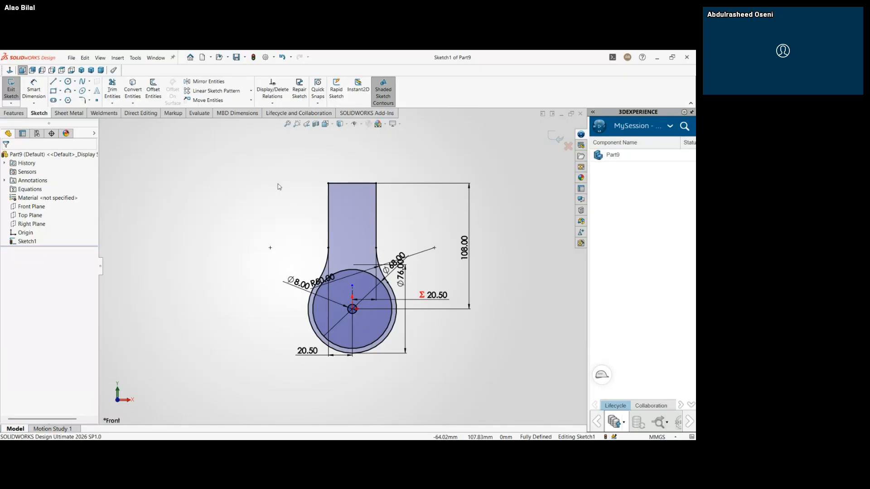
# Step: Move the left side's 20.50 dimension up from below the circles to beside the circles' center
pyautogui.scroll(2, 322, 351)
pyautogui.scroll(-5, 370, 335)
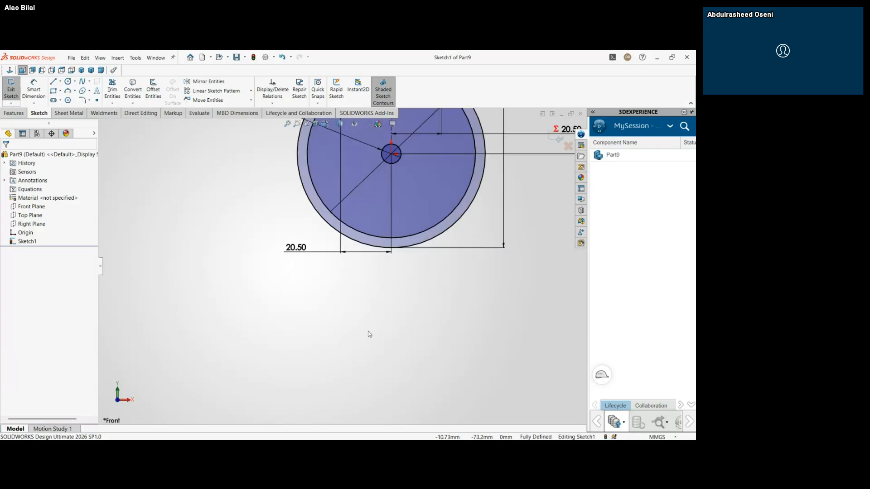
pyautogui.moveTo(296, 247); pyautogui.dragTo(276, 155)
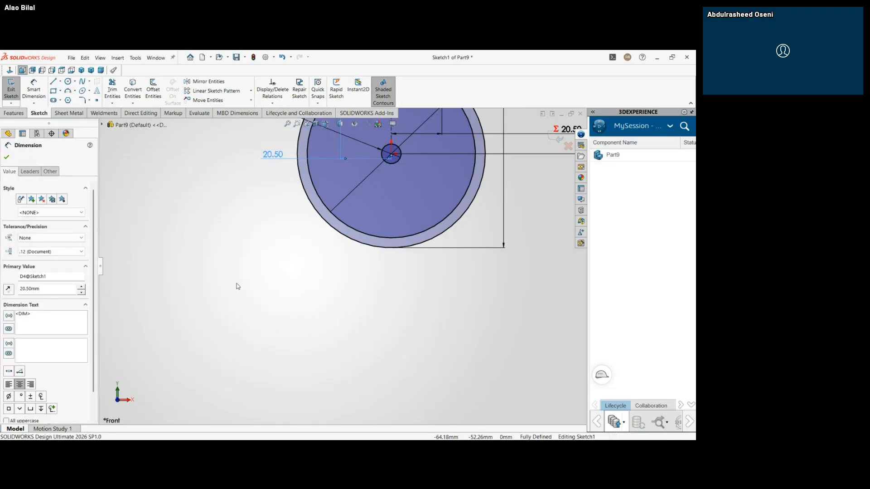
pyautogui.click(54, 82)
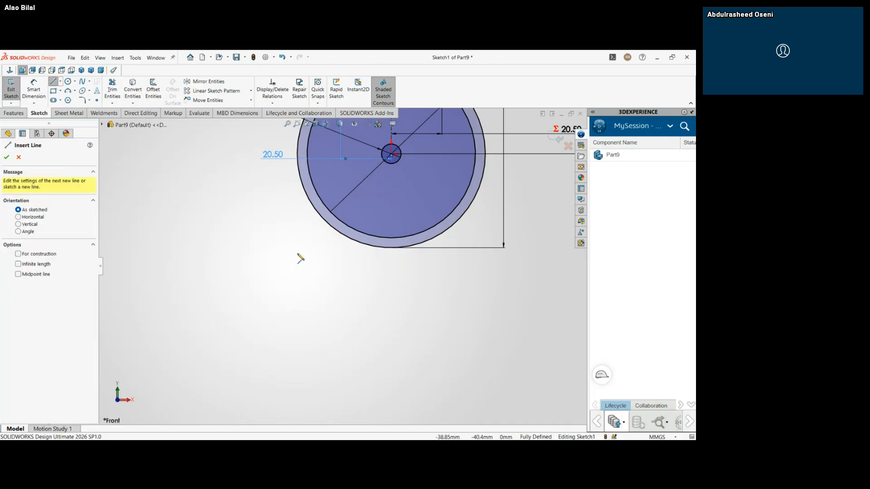
pyautogui.click(367, 245)
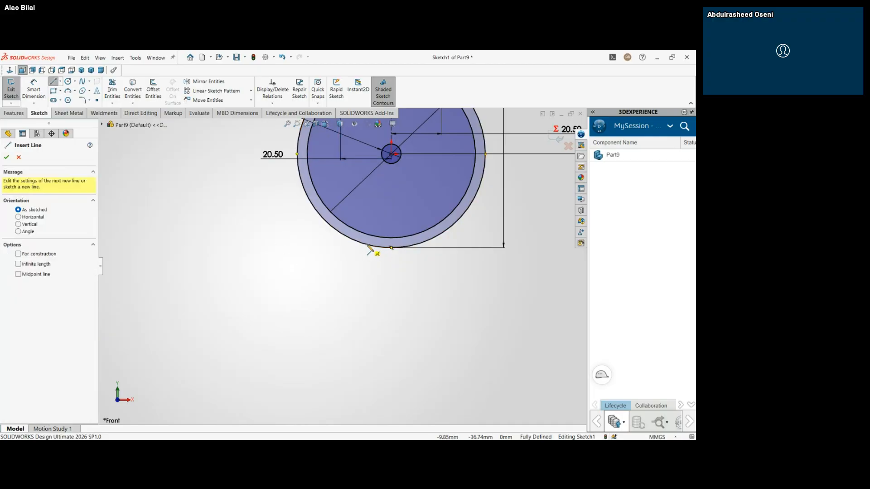
pyautogui.click(370, 249)
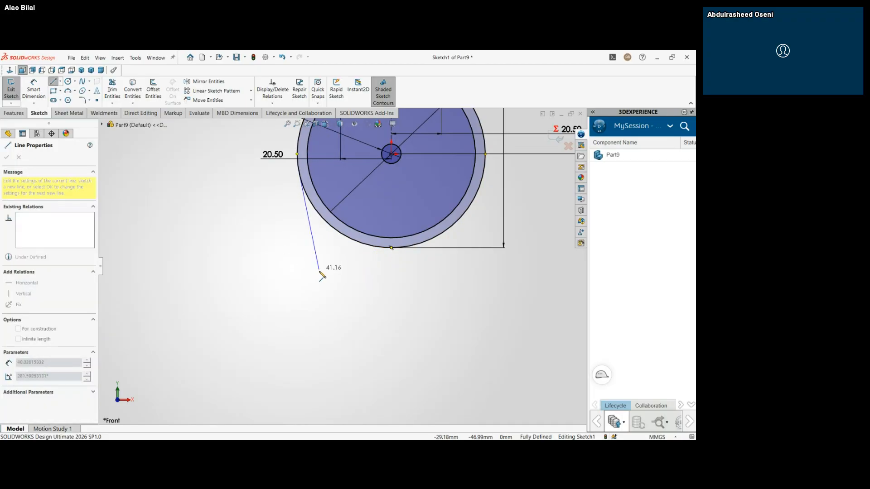
pyautogui.press('Escape')
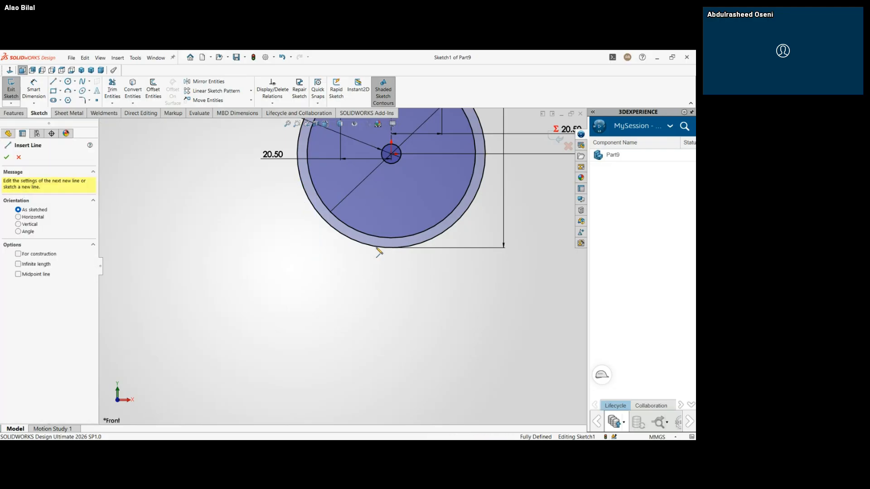
# Step: Sketch connected lines from the outer circle's underside: about 12.5 mm down, 16 mm left, back up, and a 6 mm slanted line to the circle
pyautogui.click(378, 247)
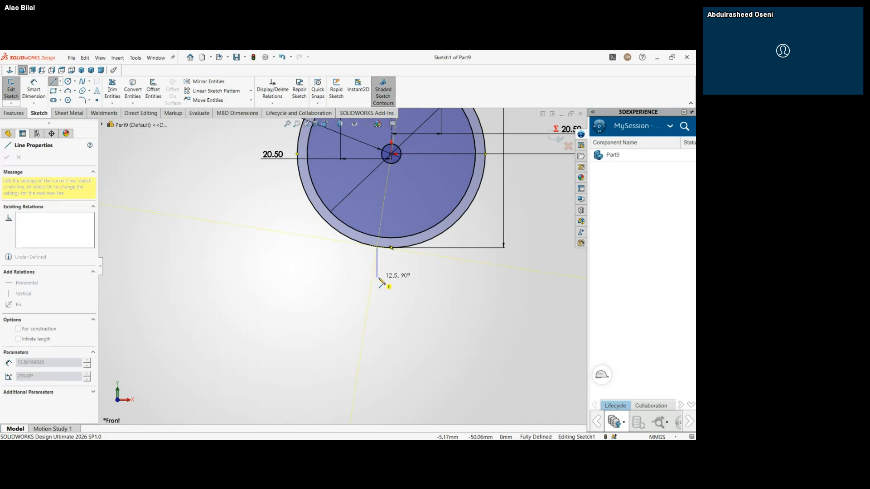
pyautogui.click(377, 278)
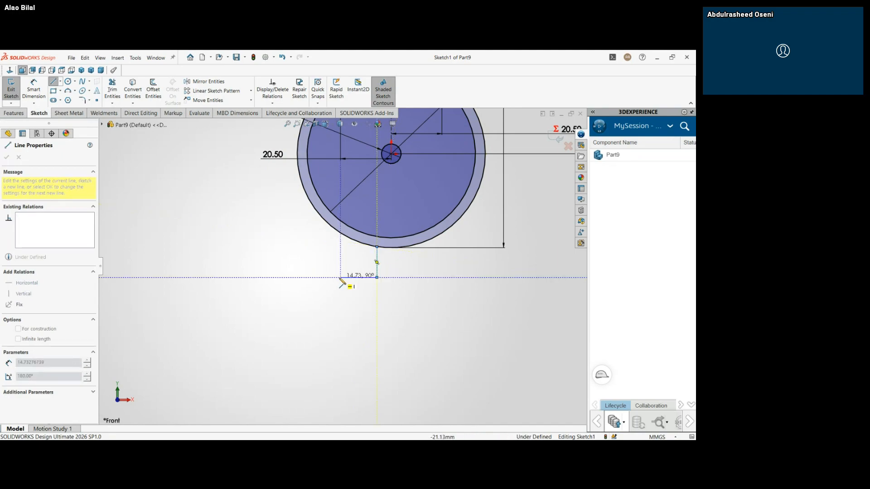
pyautogui.click(337, 277)
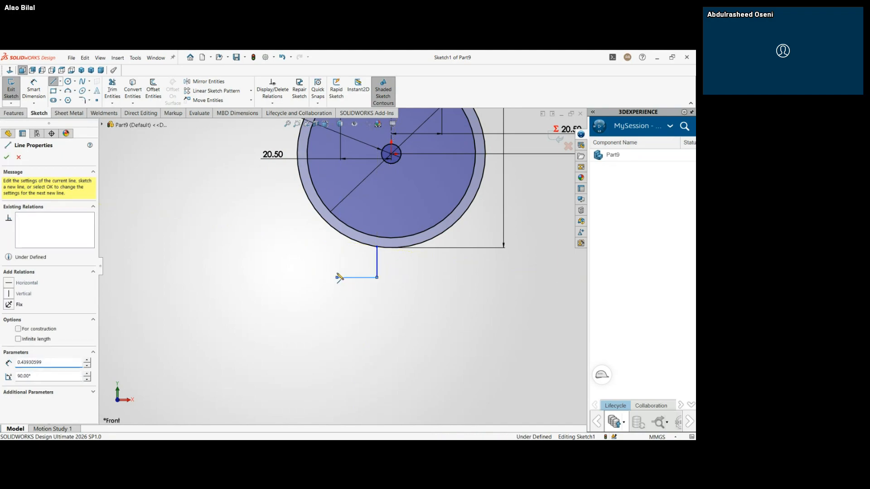
pyautogui.click(337, 248)
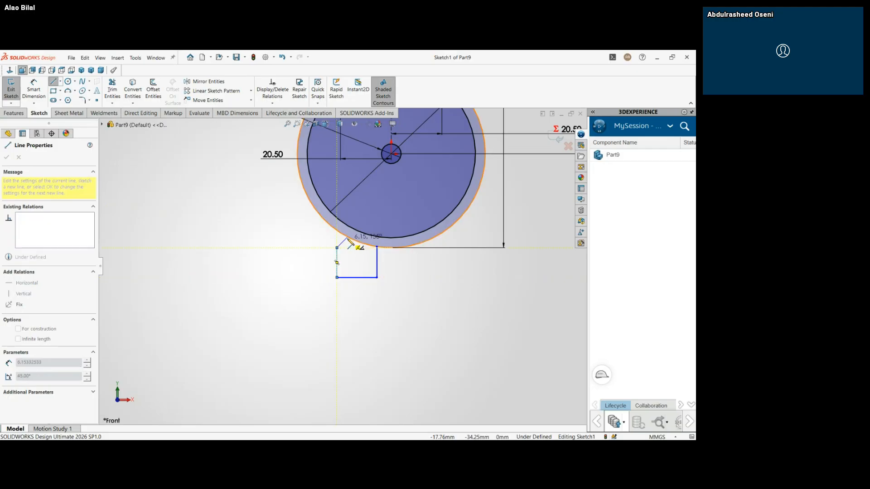
pyautogui.click(348, 237)
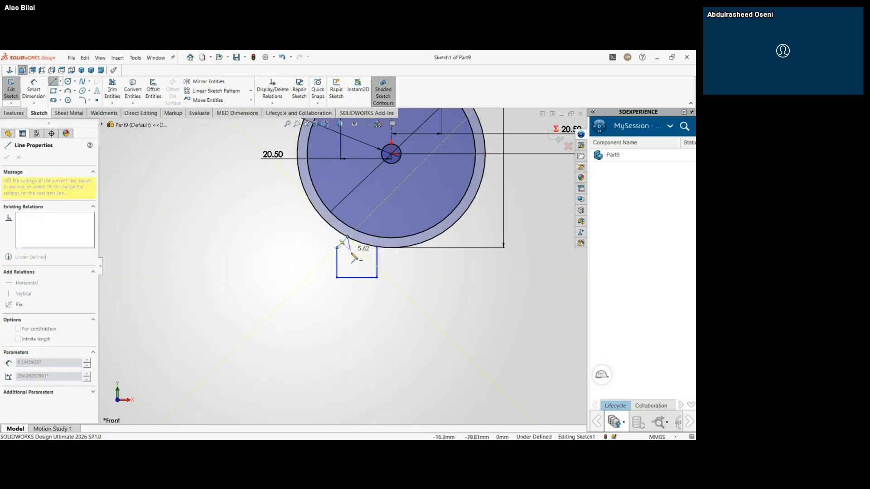
pyautogui.press('Escape')
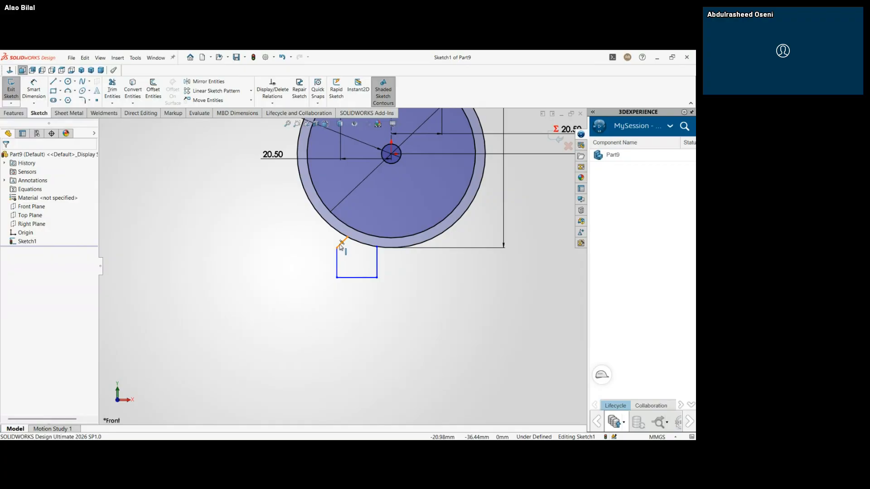
# Step: Dimension the horizontal bottom line of the outline below the circle and set its length to 25 mm
pyautogui.press('d')
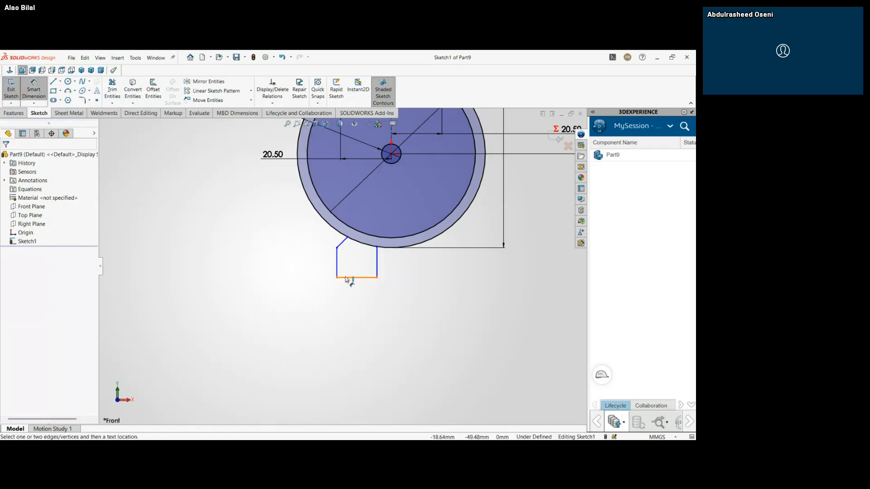
pyautogui.click(356, 278)
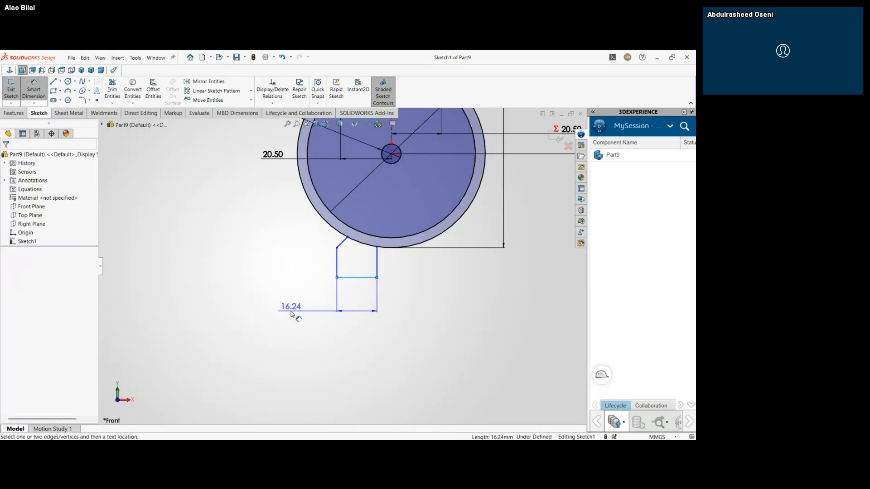
pyautogui.click(291, 314)
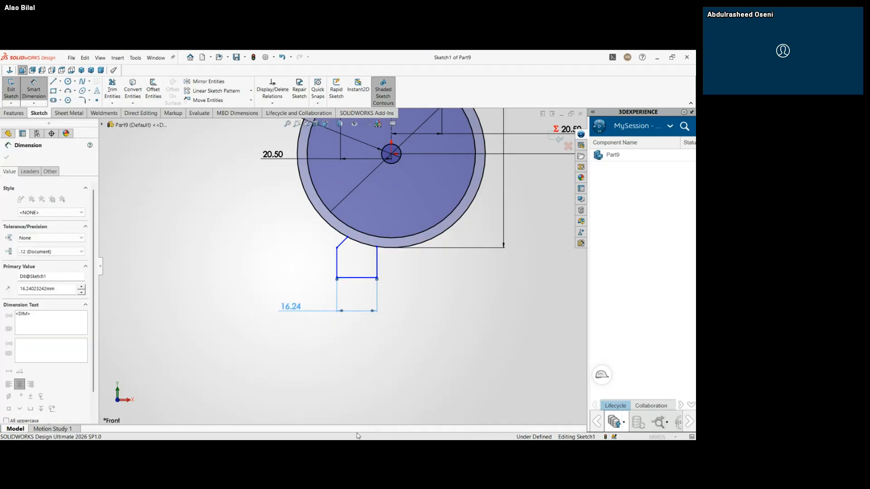
pyautogui.write('25')
pyautogui.press('Return')
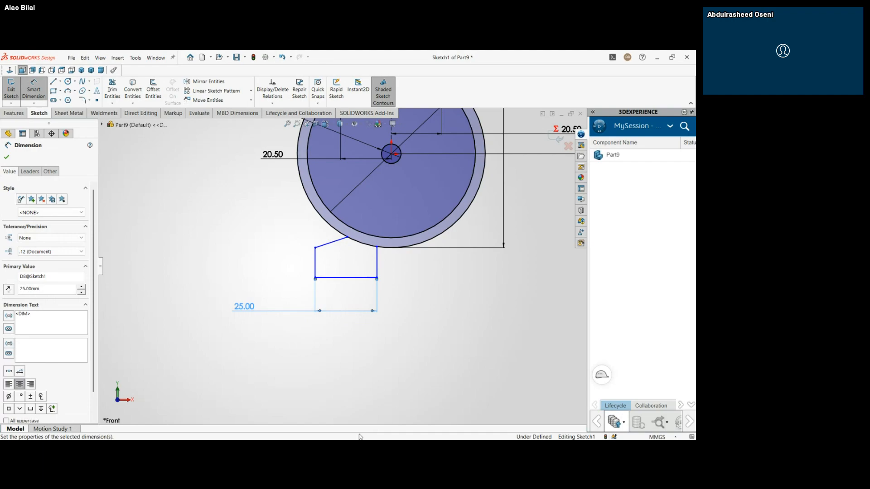